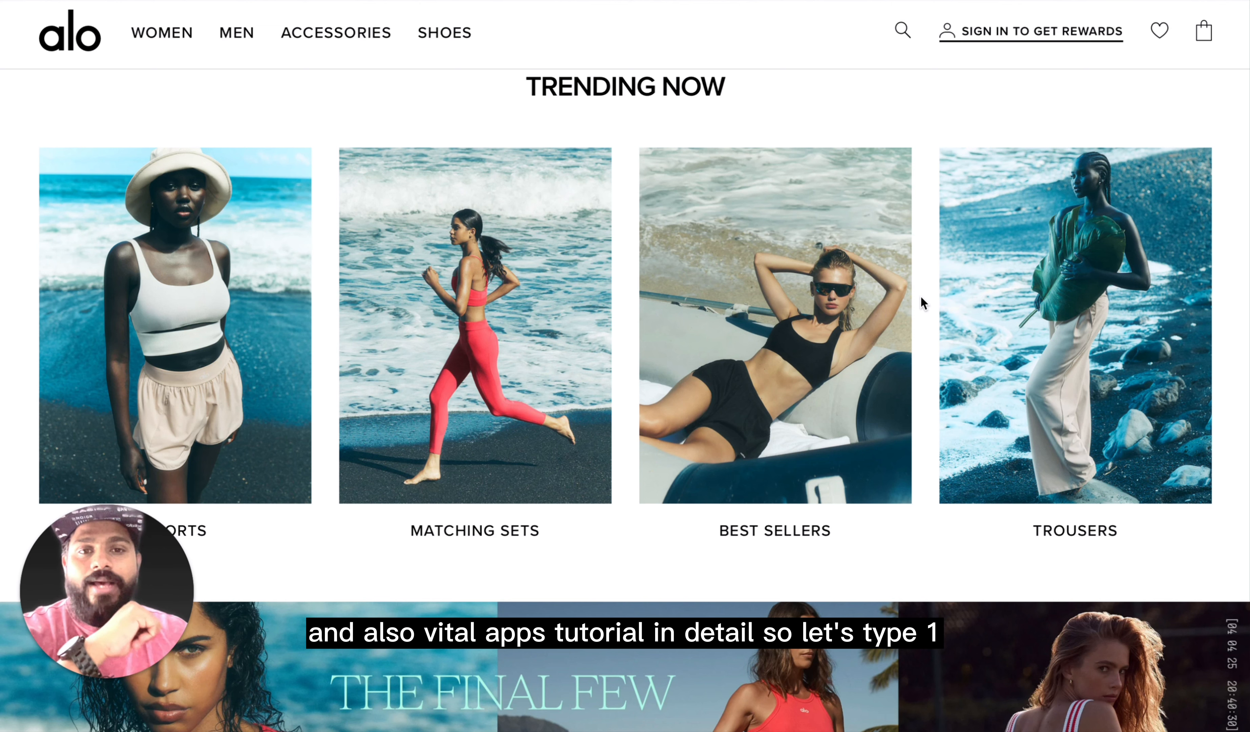
Step: Look over the alo storefront's home page and switch to the Shopify admin
left_click(1155, 58)
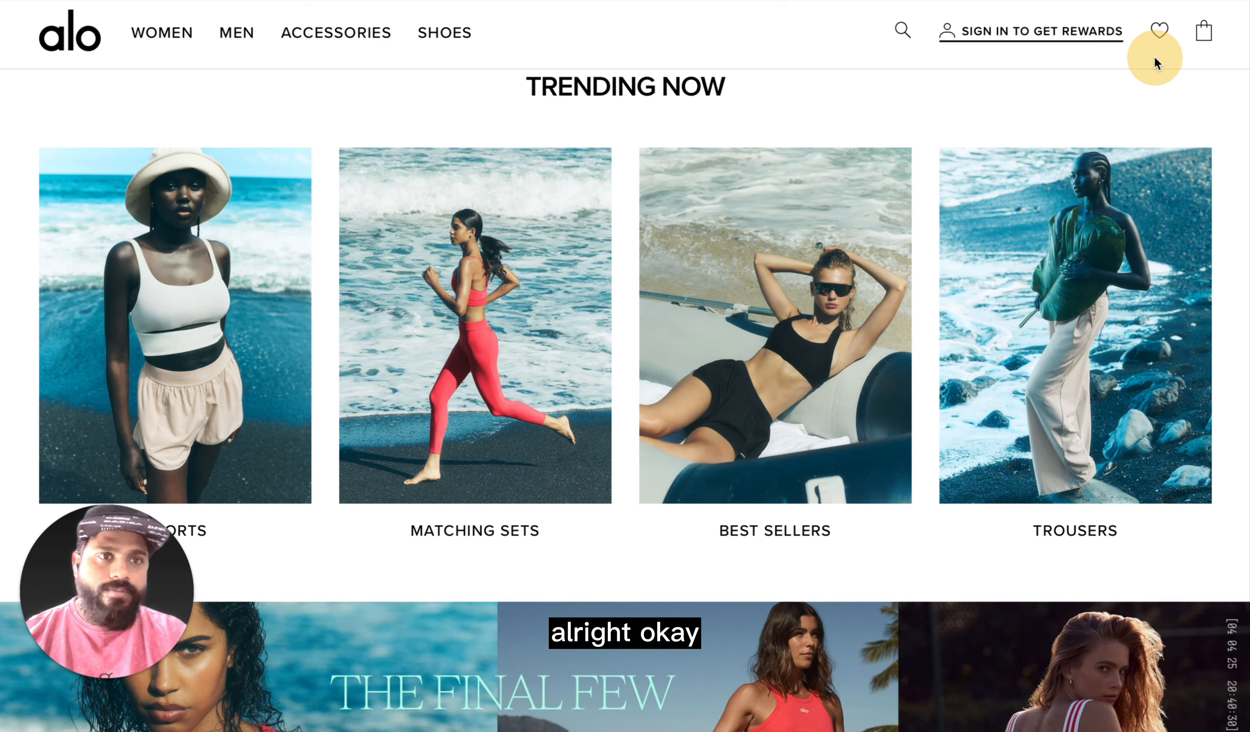
scroll(708, 344, "down", 15)
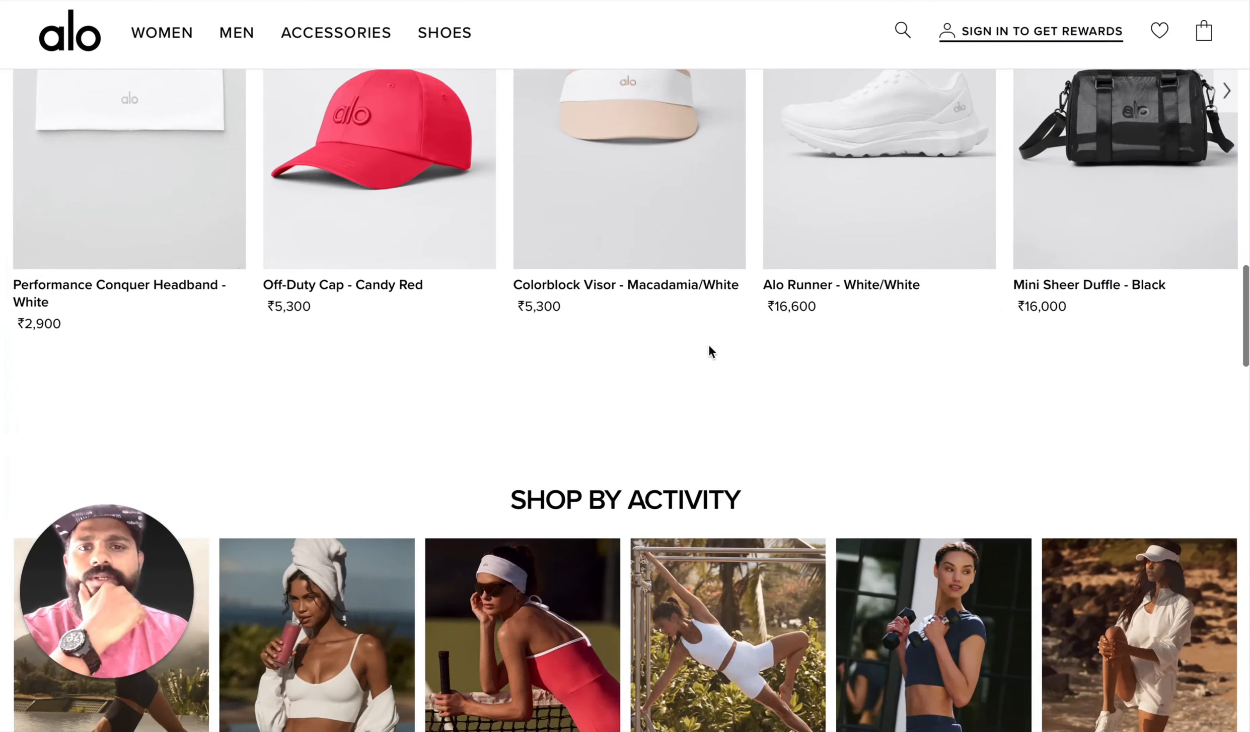
scroll(708, 344, "up", 15)
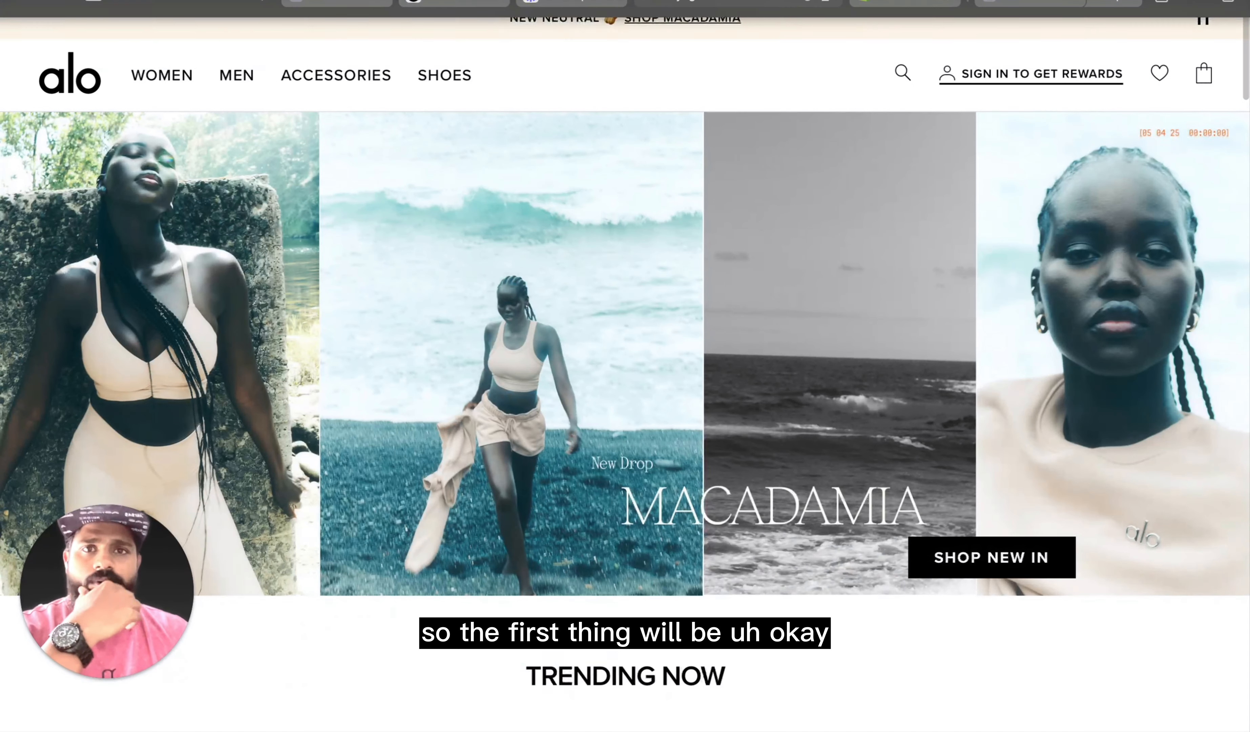
left_click(899, 2)
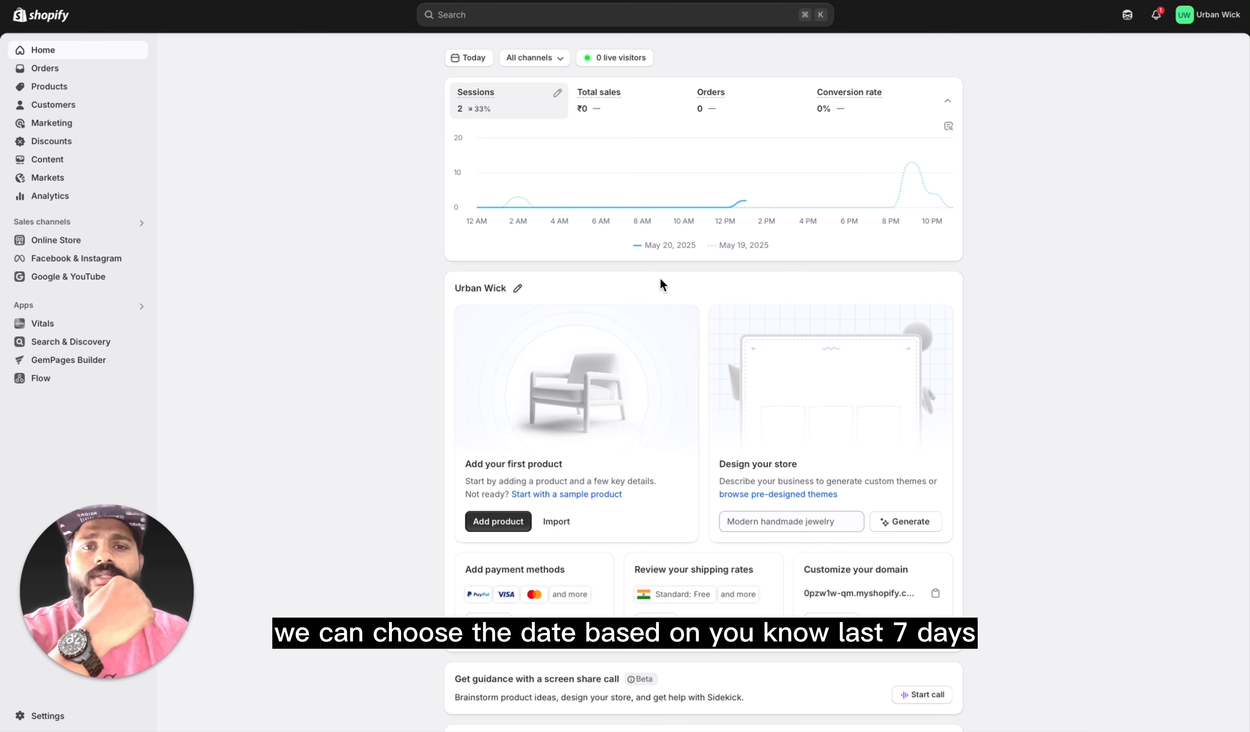
Step: Review the home dashboard's date range presets, sales channel filter options and store setup cards without changing the filters
left_click(472, 67)
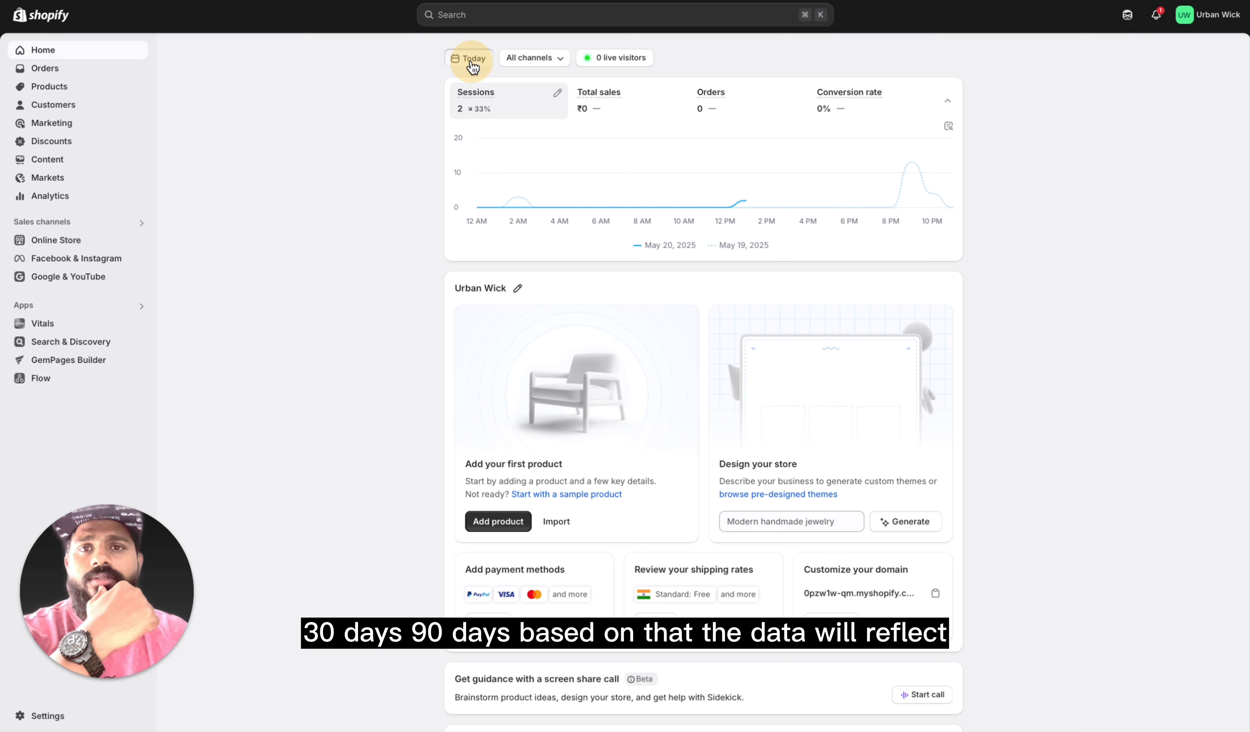
left_click(475, 64)
left_click(476, 66)
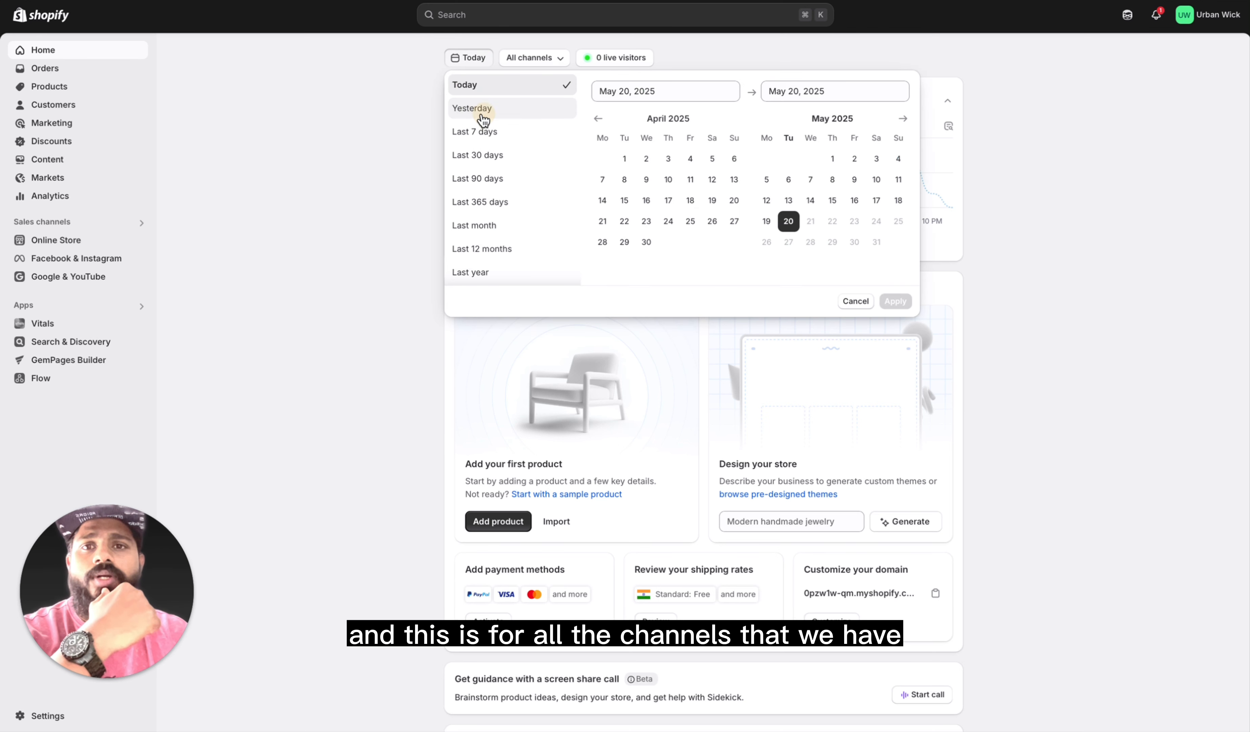
left_click(404, 91)
left_click(533, 57)
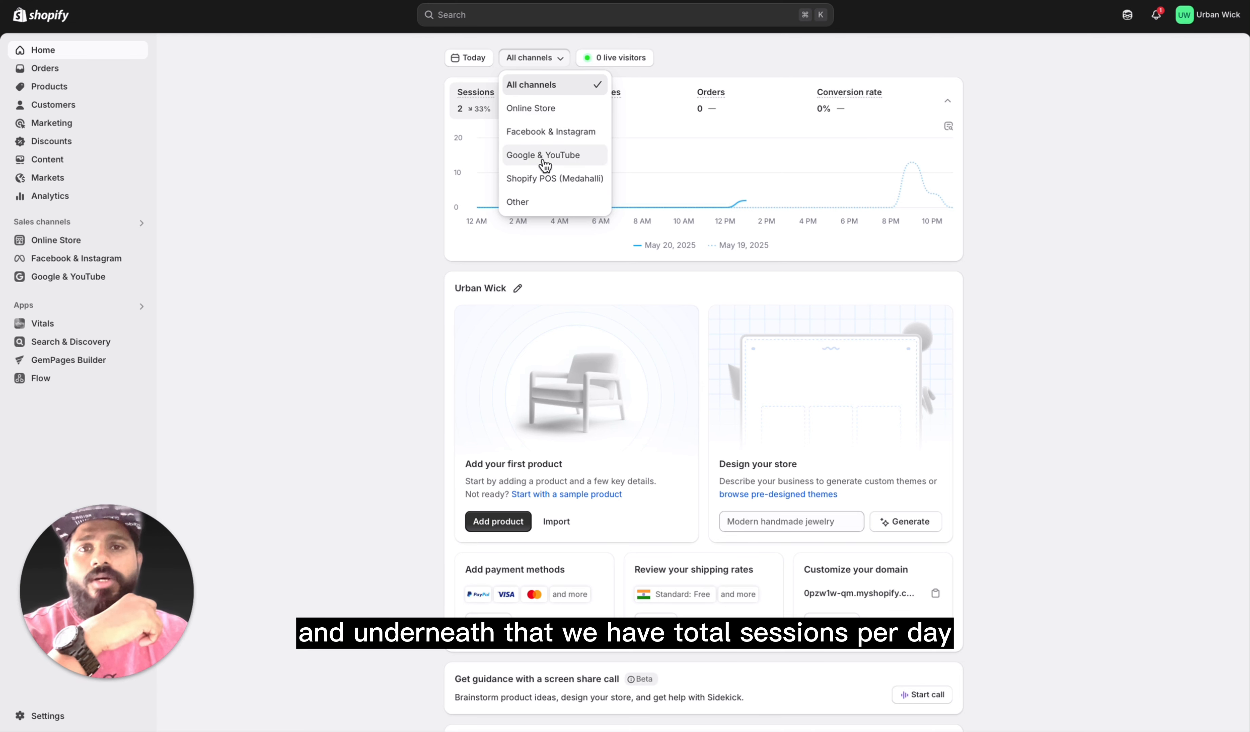
left_click(423, 162)
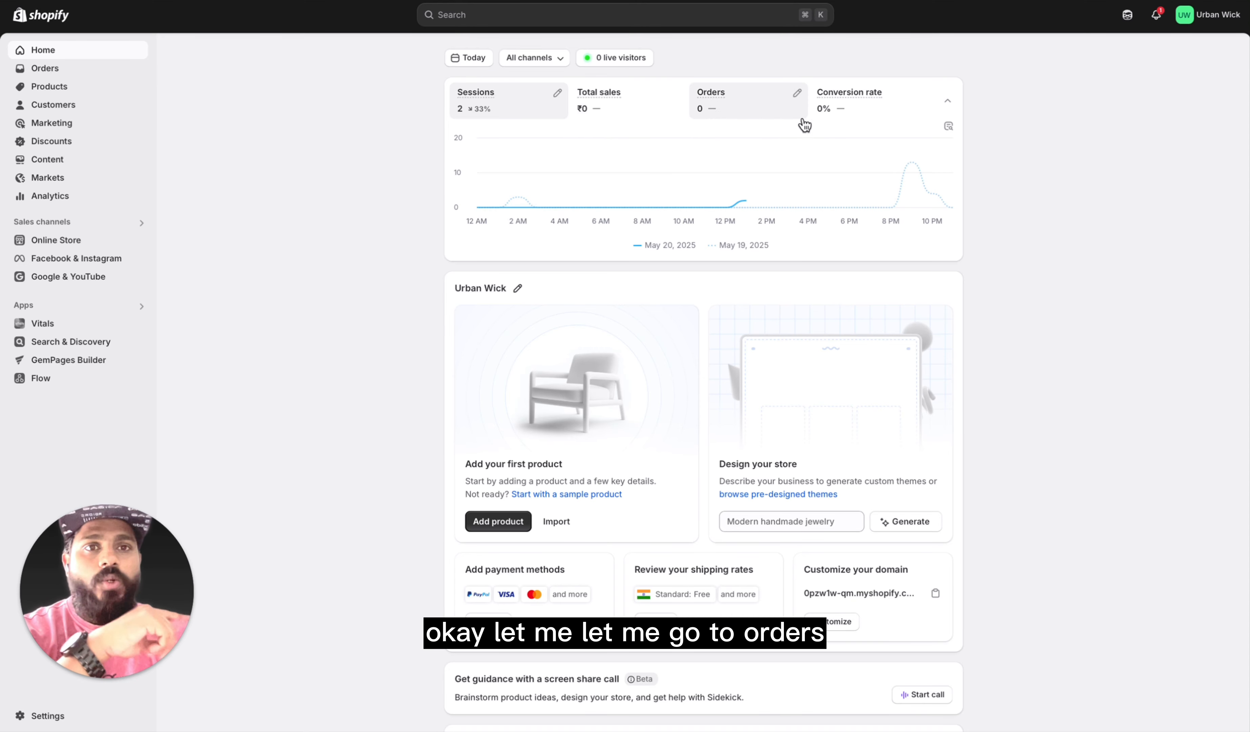
scroll(735, 425, "down", 5)
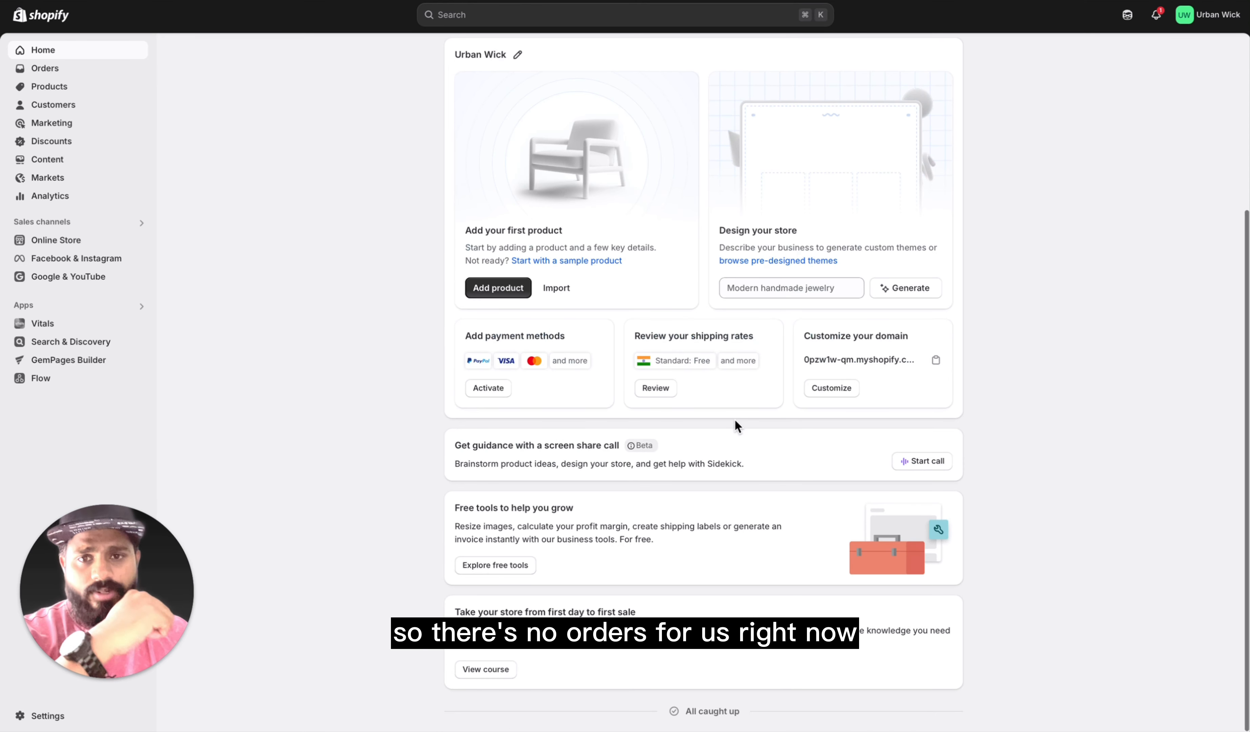
scroll(734, 447, "up", 5)
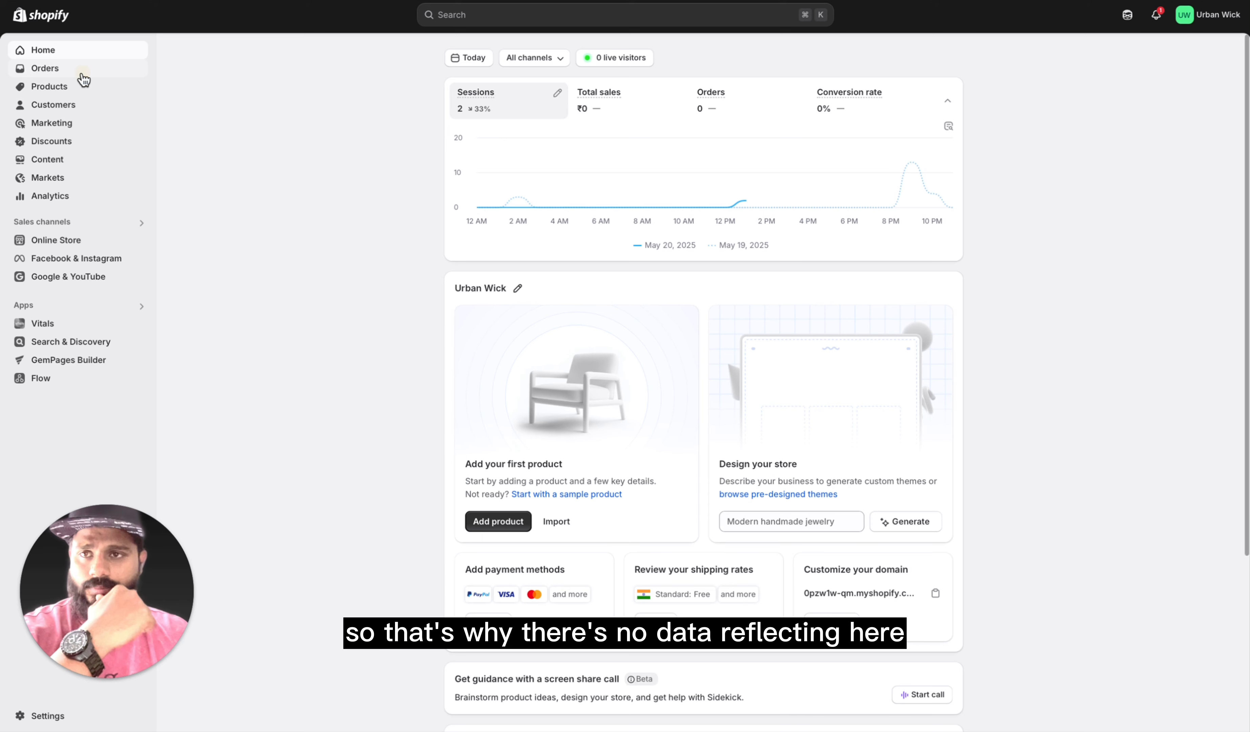
Step: View the store's Orders page, including its Drafts and Abandoned checkouts sections
left_click(50, 68)
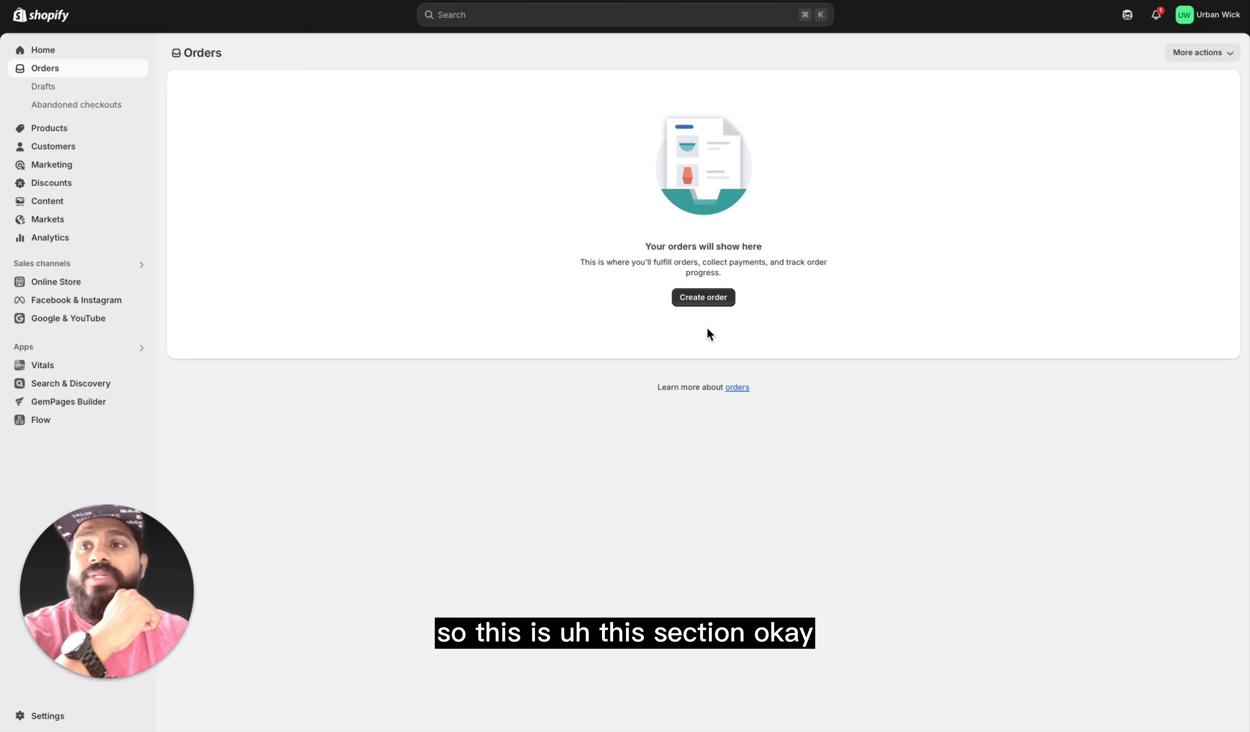
left_click(106, 86)
left_click(99, 105)
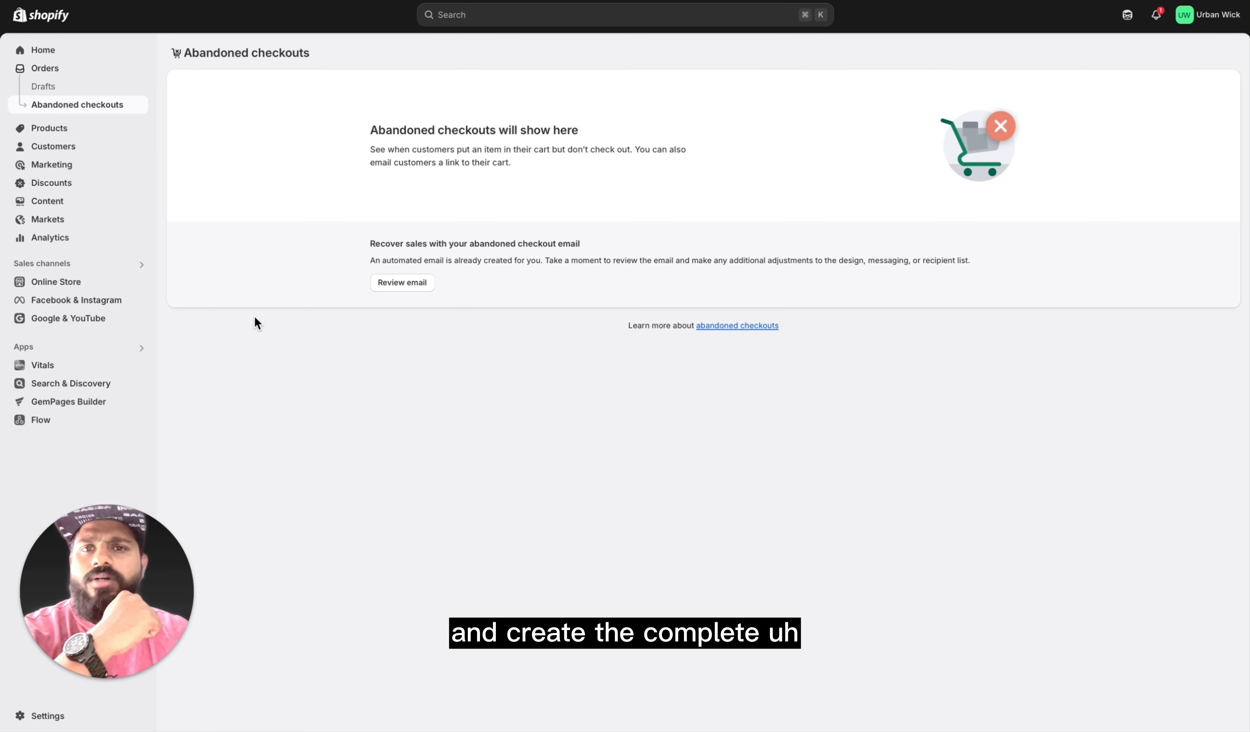
Step: Go through the Products section, viewing Collections, Inventory, Purchase orders, Transfers and Gift cards
left_click(76, 130)
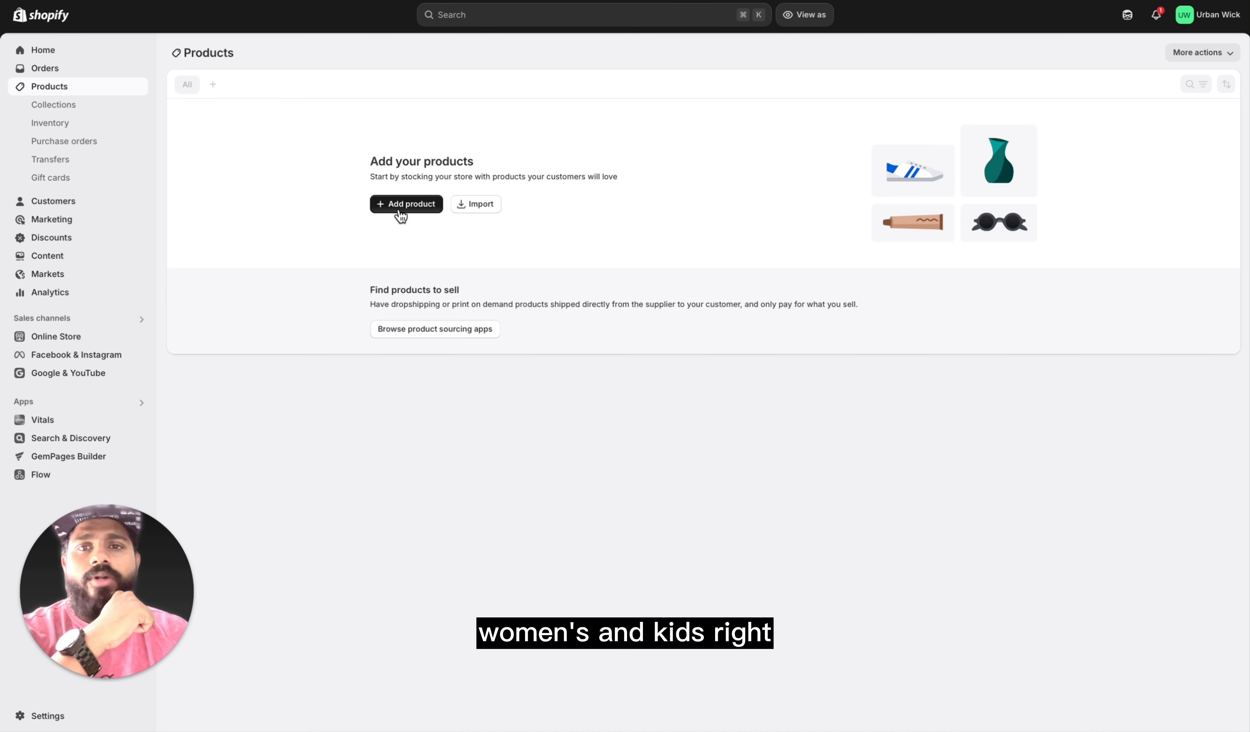
left_click(55, 105)
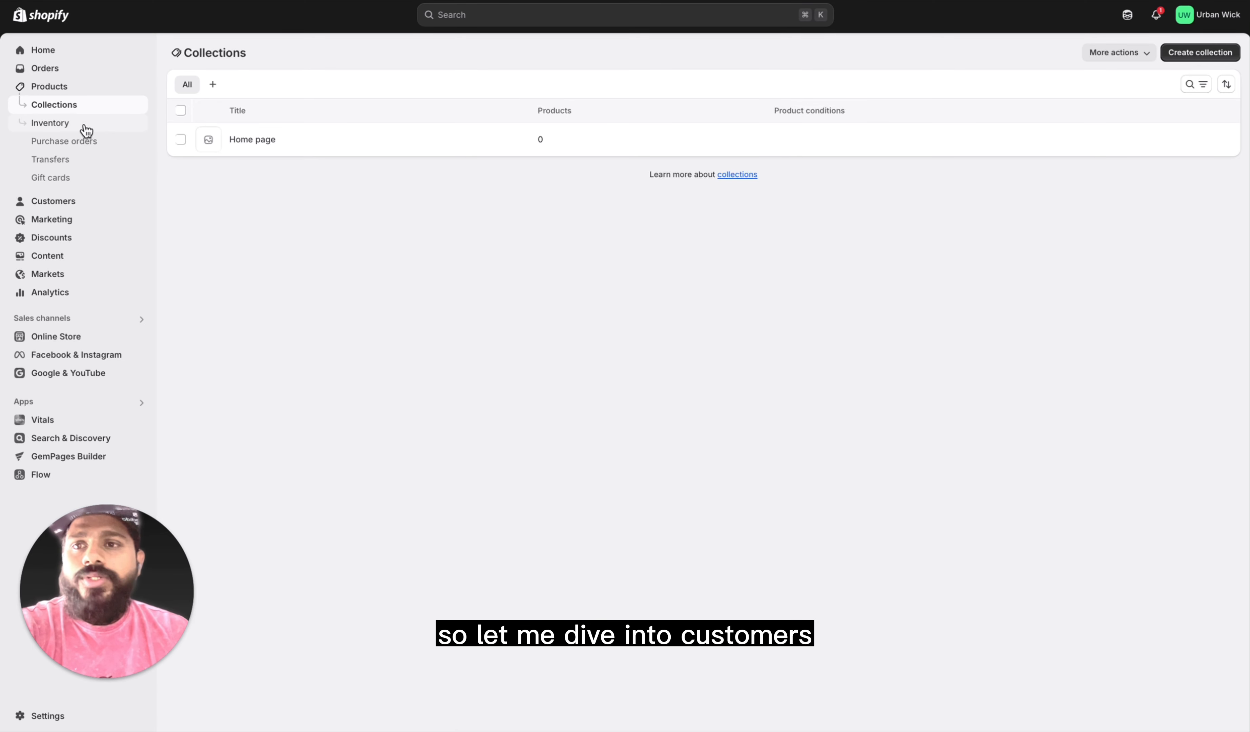
left_click(103, 126)
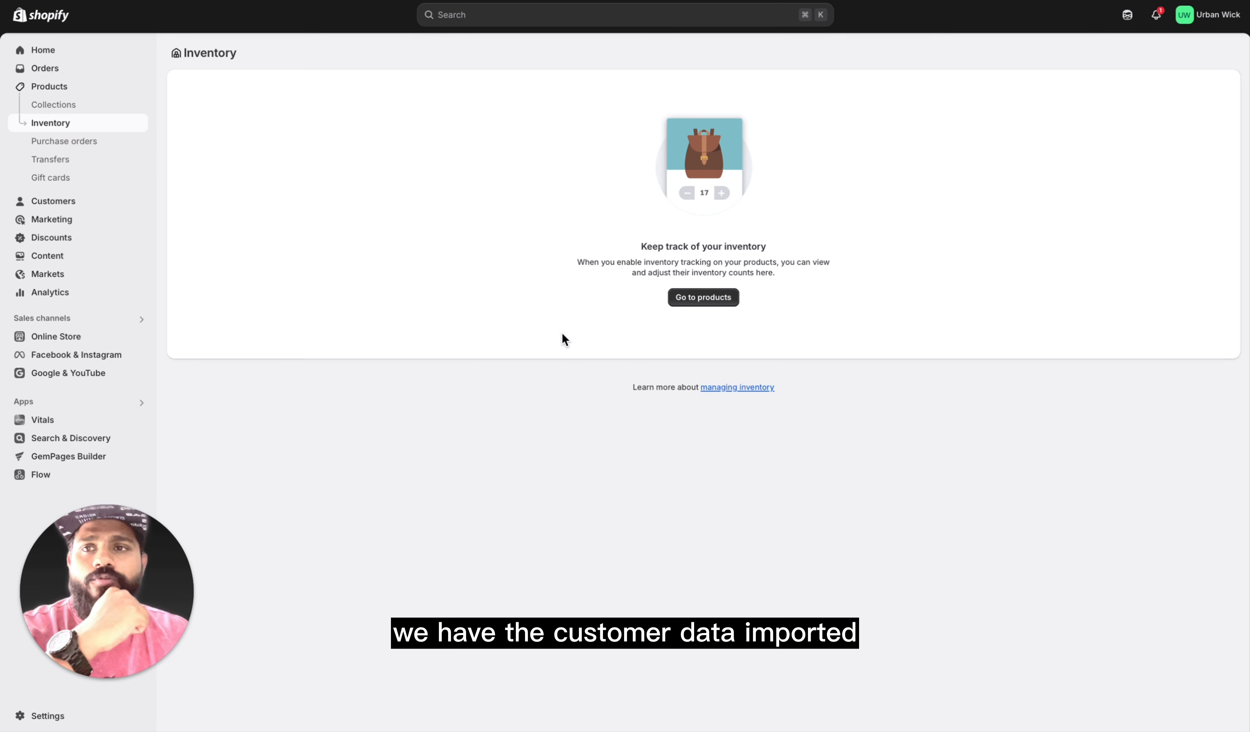
left_click(80, 146)
left_click(62, 162)
left_click(71, 181)
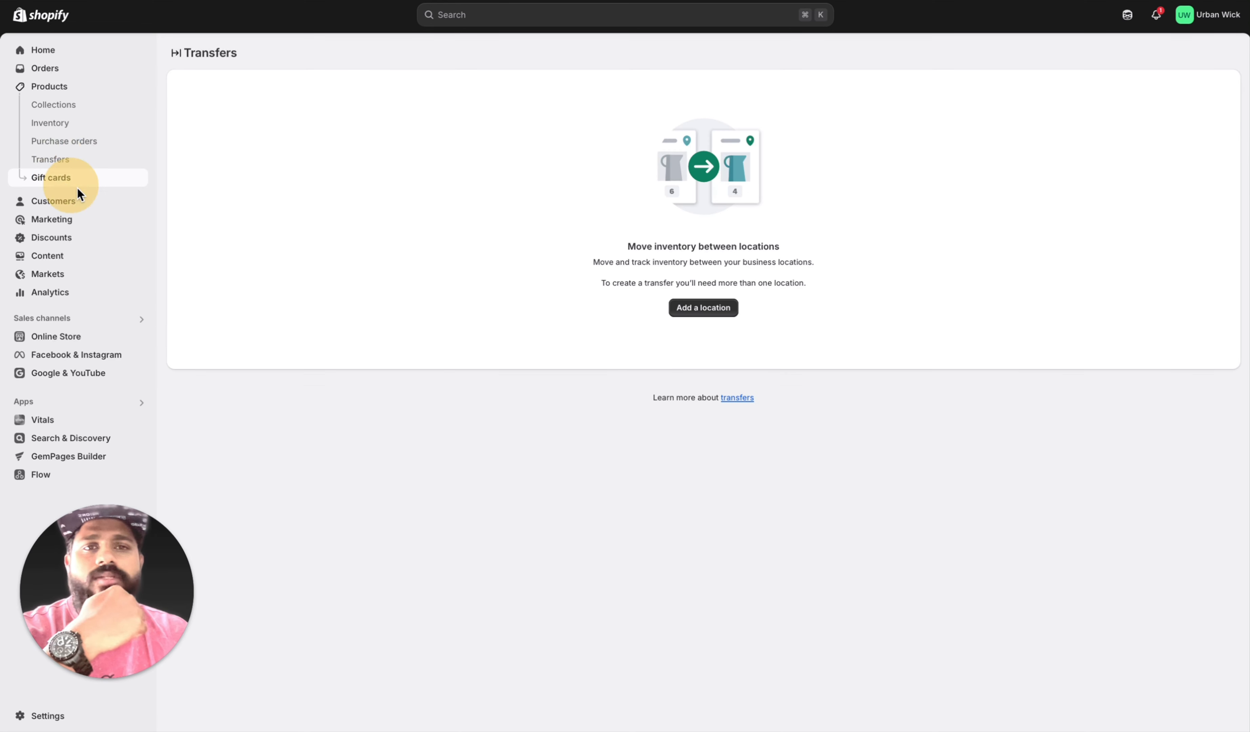
Step: View the Customers page with its Segments, and the Marketing overview with its Campaigns
left_click(70, 202)
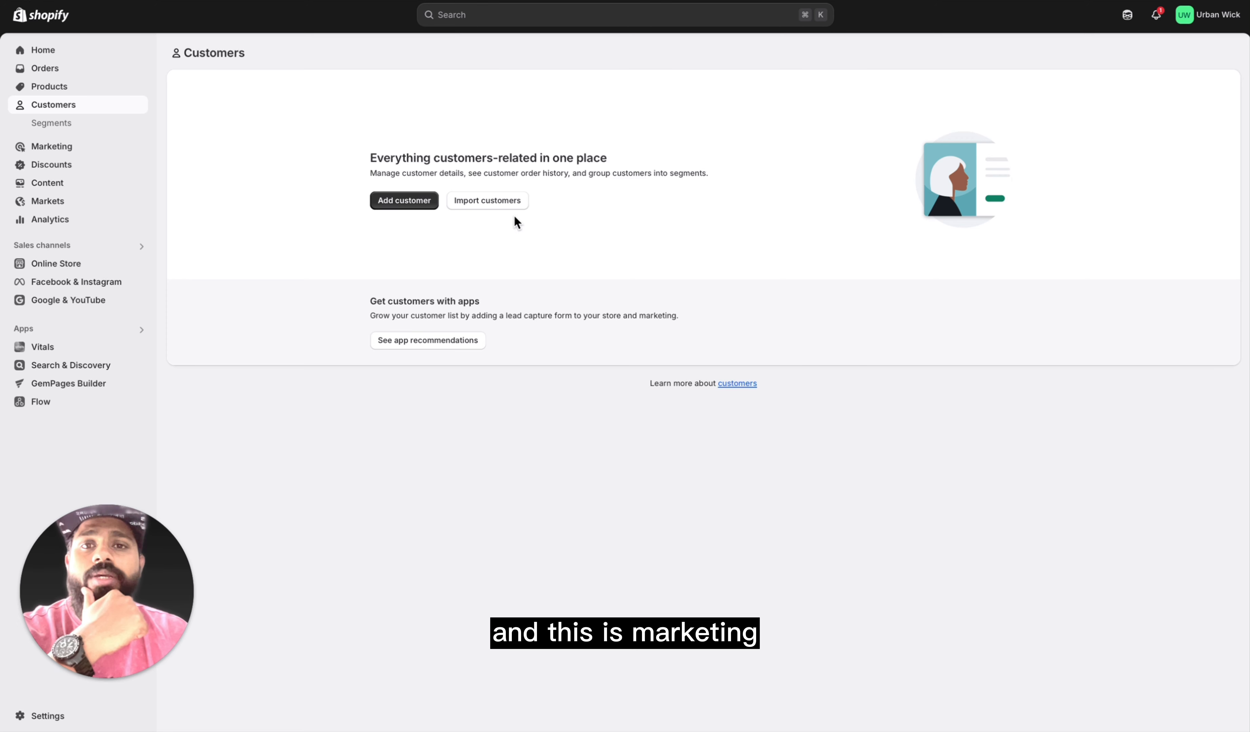
left_click(60, 124)
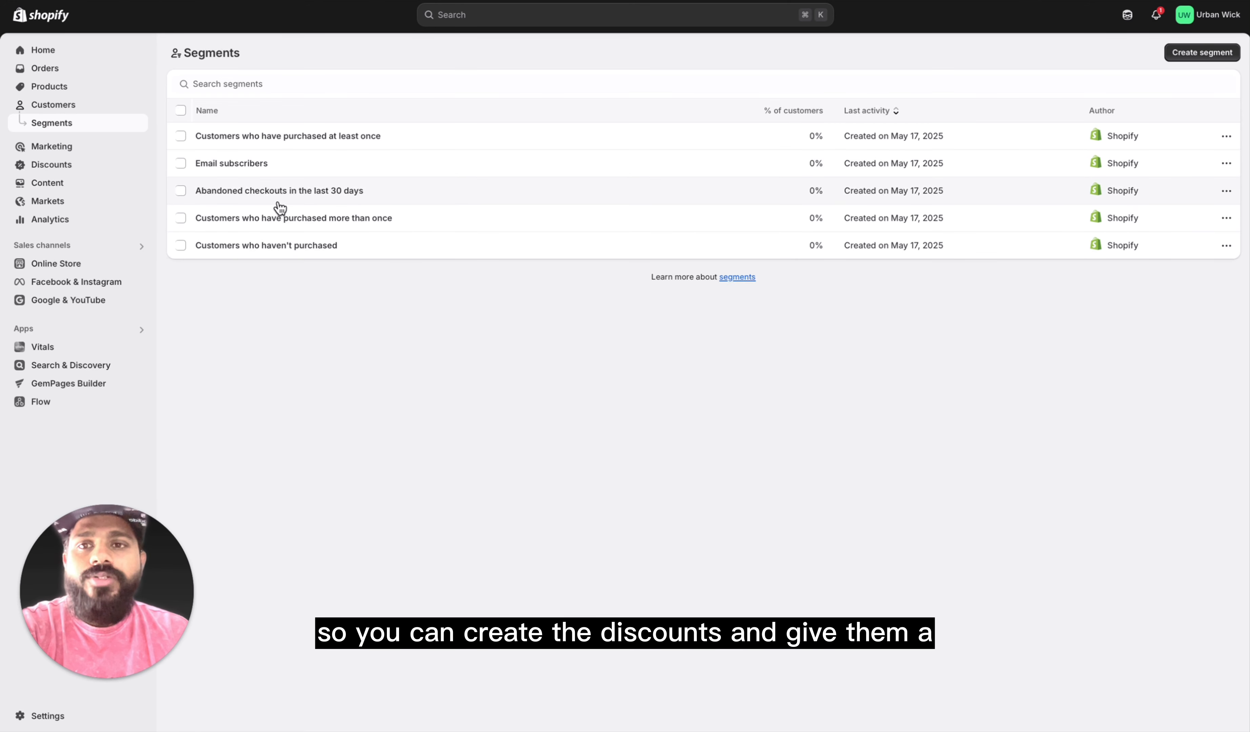
left_click(76, 150)
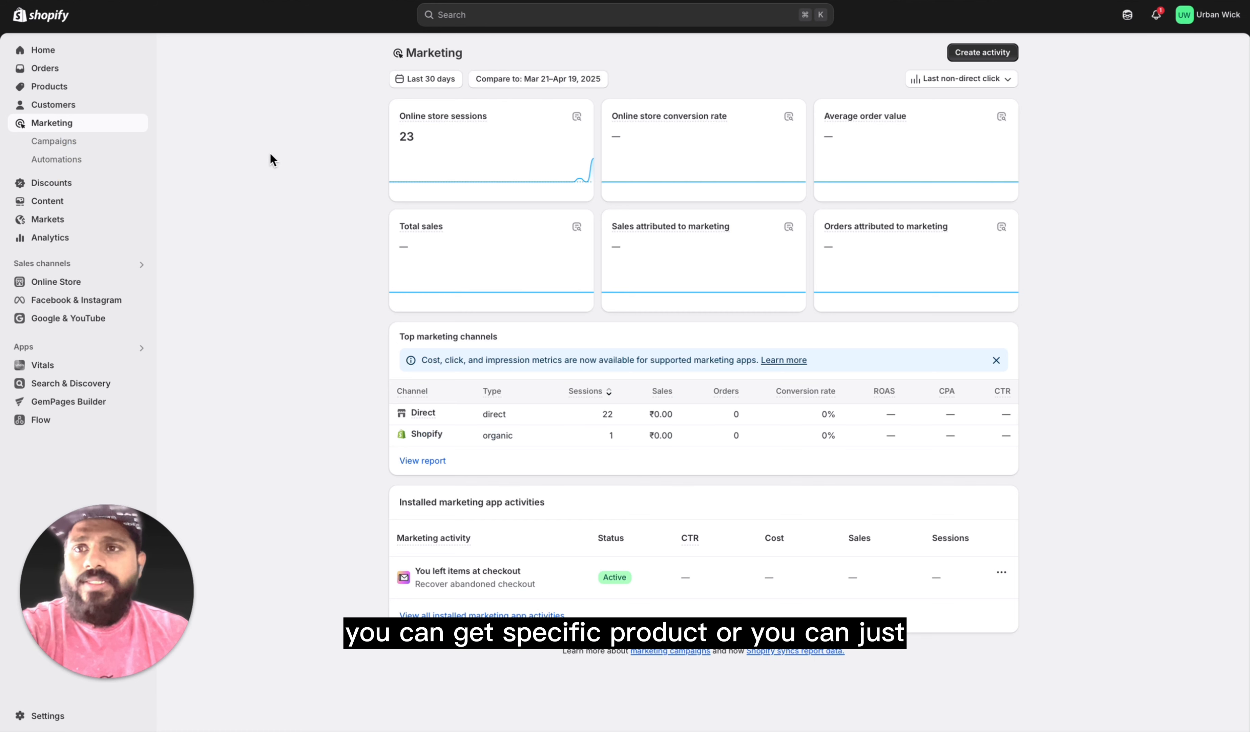
left_click(73, 143)
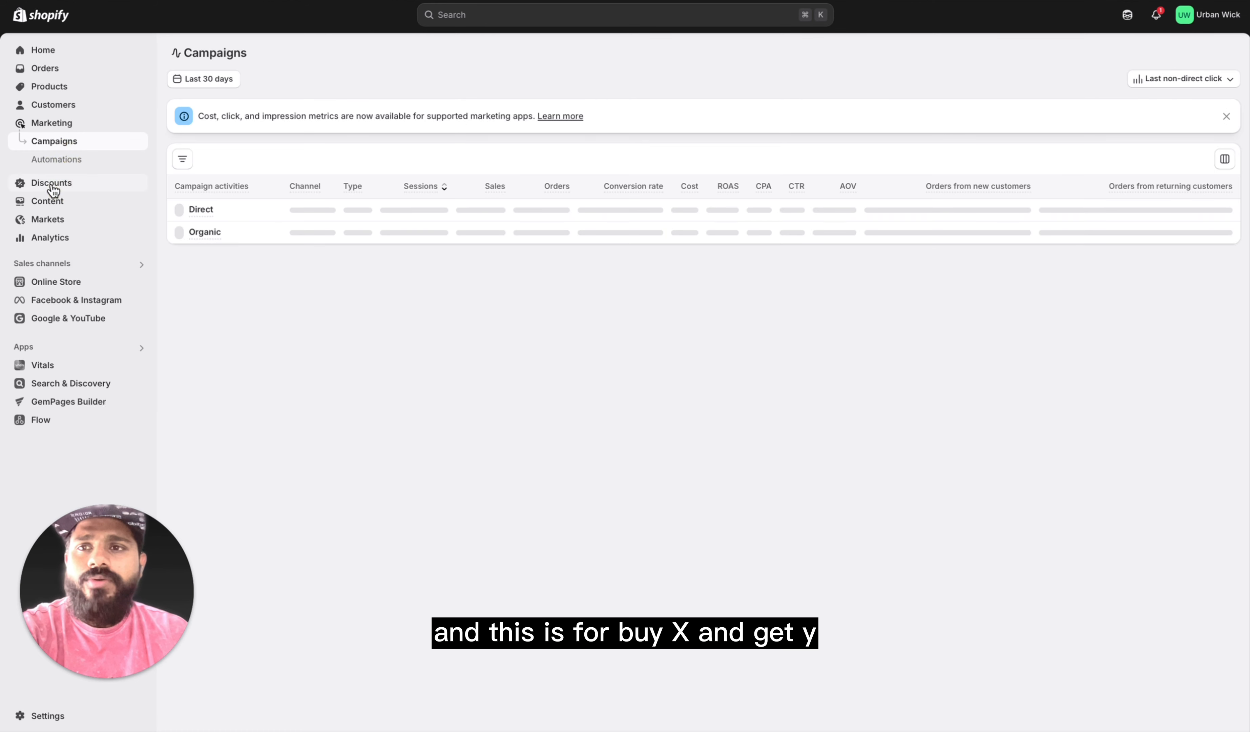
Step: Review the discount types offered when creating a discount, and cancel without choosing one
left_click(52, 185)
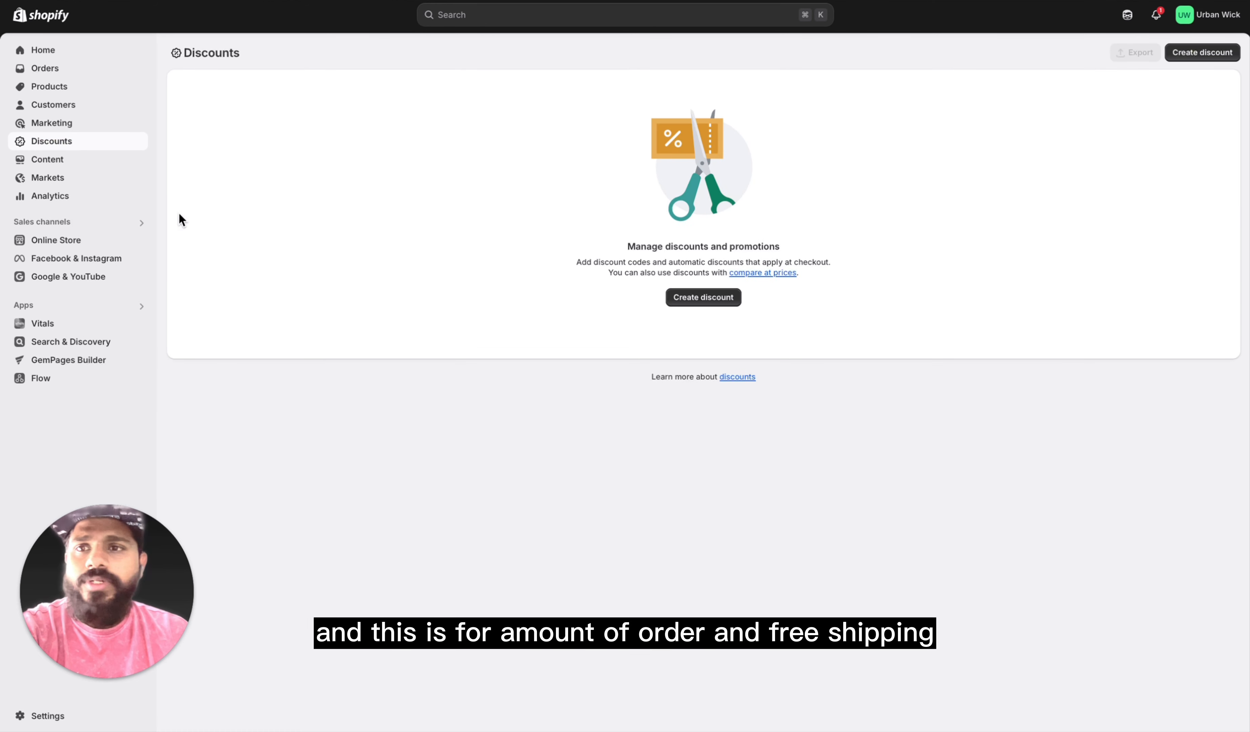
left_click(704, 299)
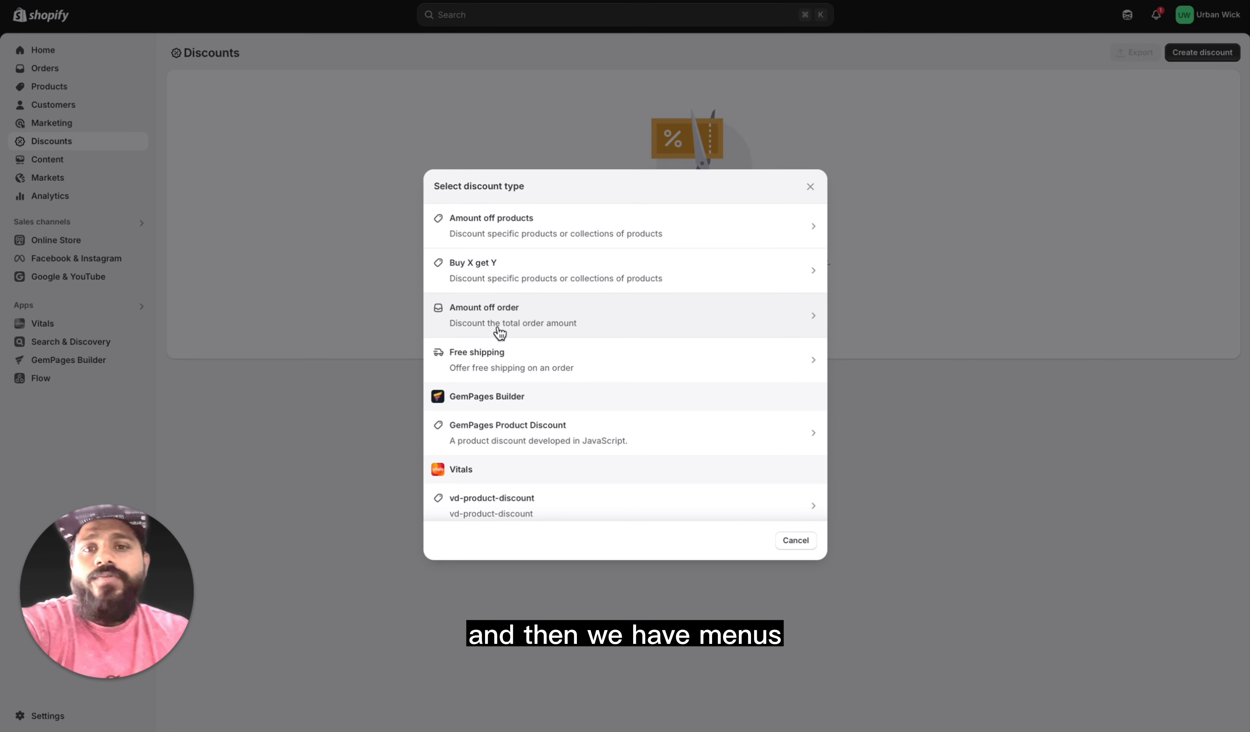
scroll(603, 409, "down", 3)
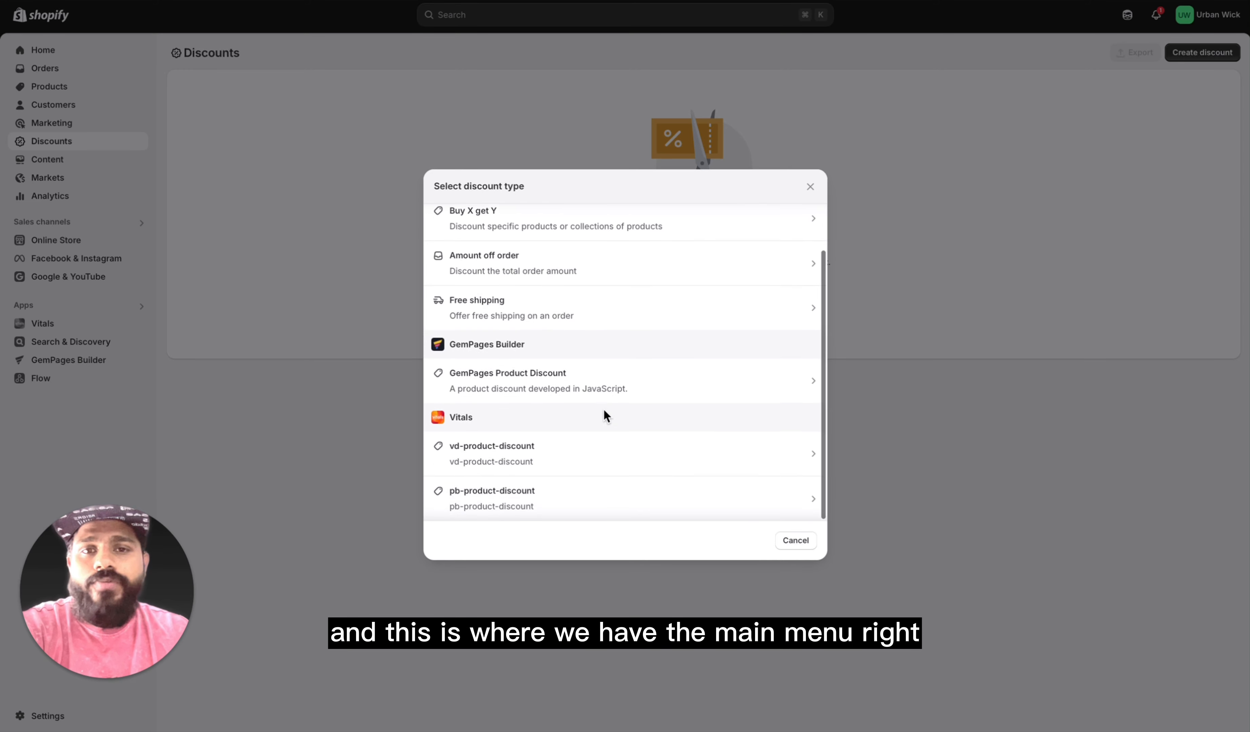
scroll(734, 474, "up", 3)
left_click(794, 541)
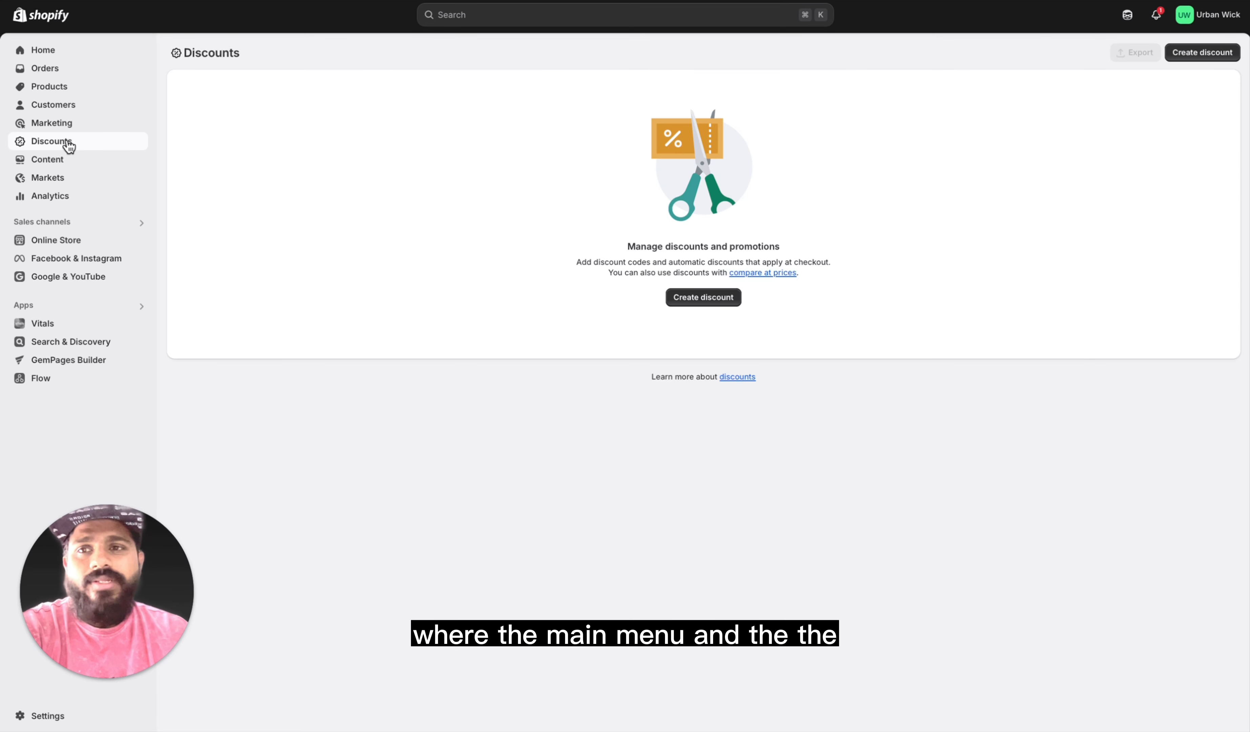
Step: View the Metaobjects, Files, Menus and Blog posts pages under Content, and the Markets page
left_click(64, 166)
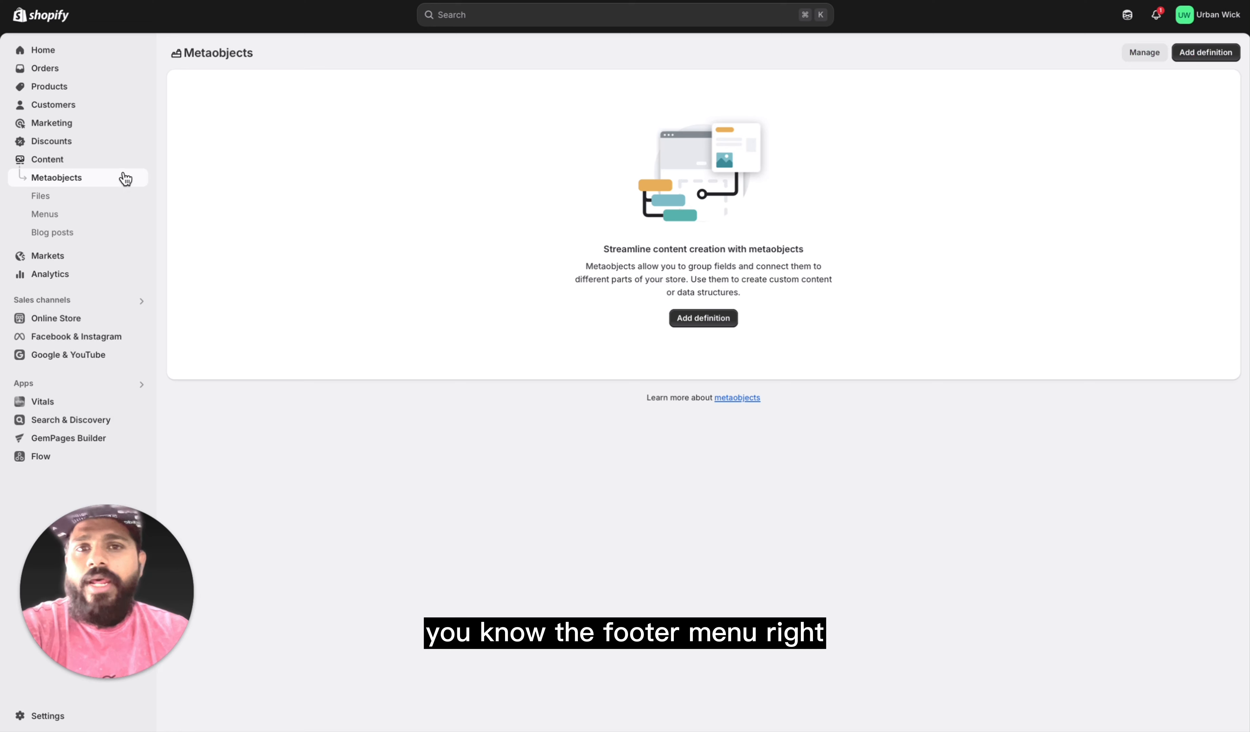
left_click(59, 197)
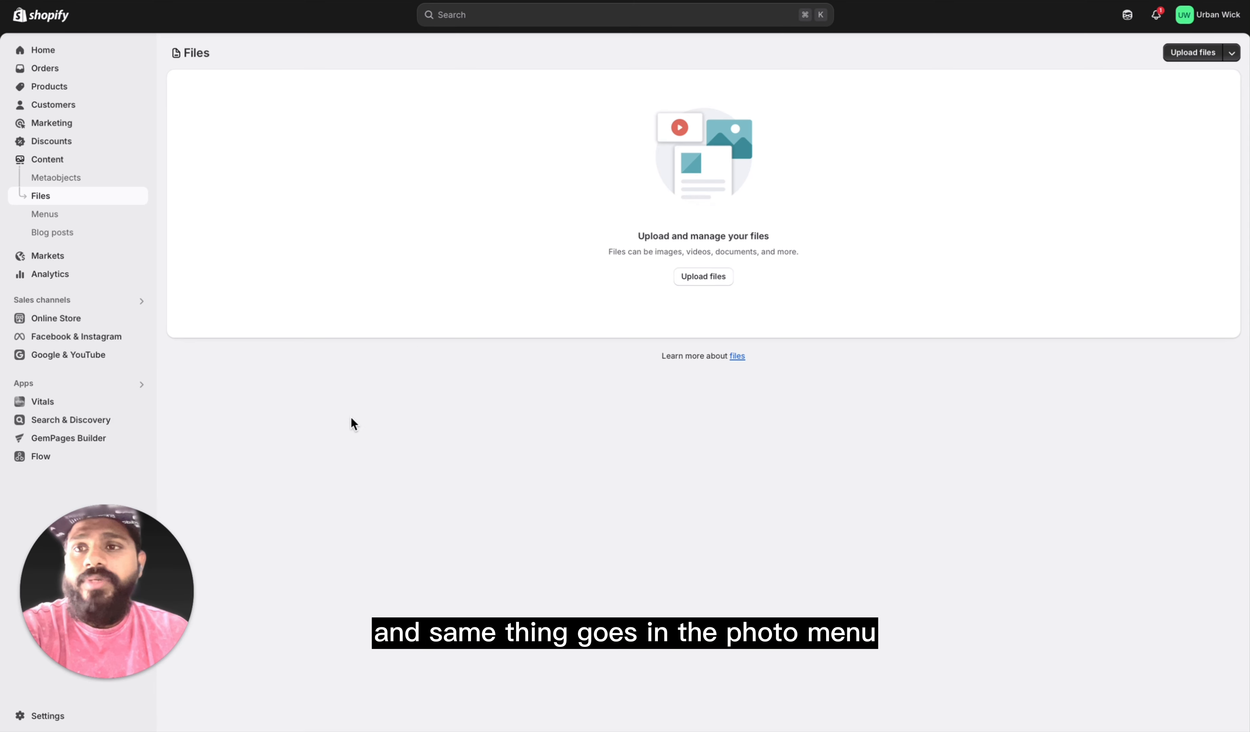
left_click(75, 216)
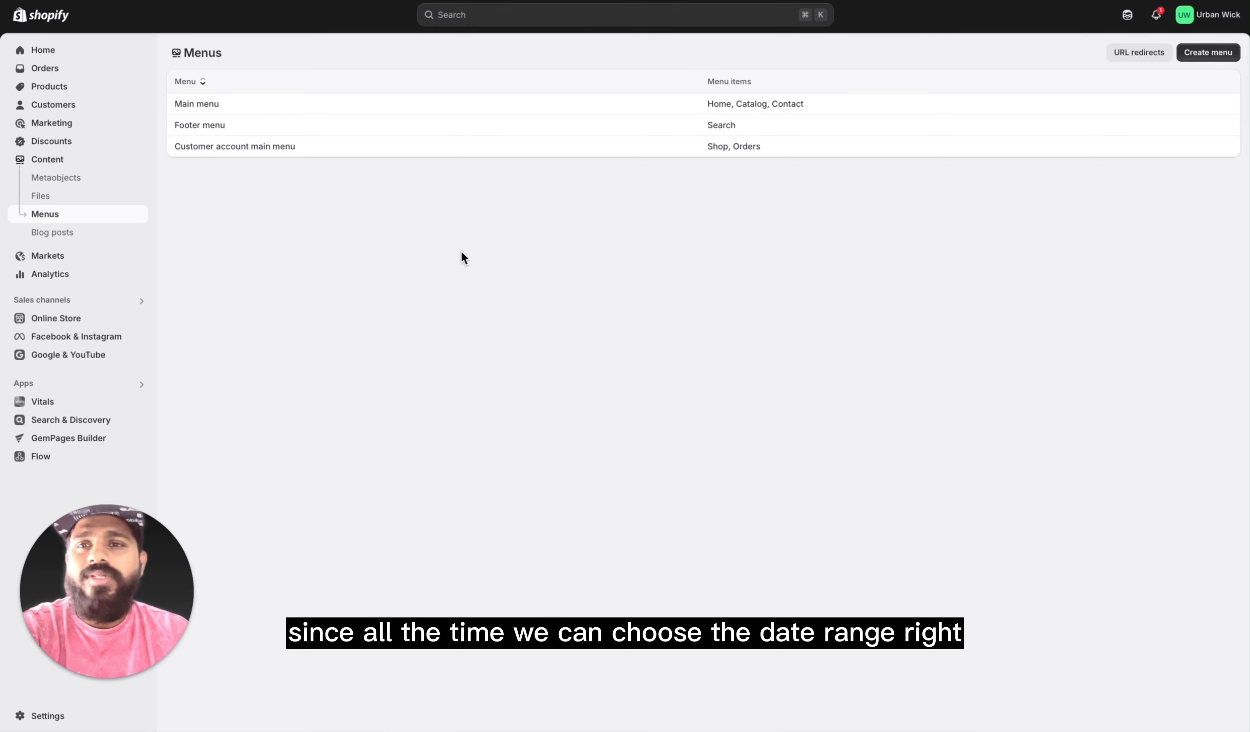
left_click(52, 232)
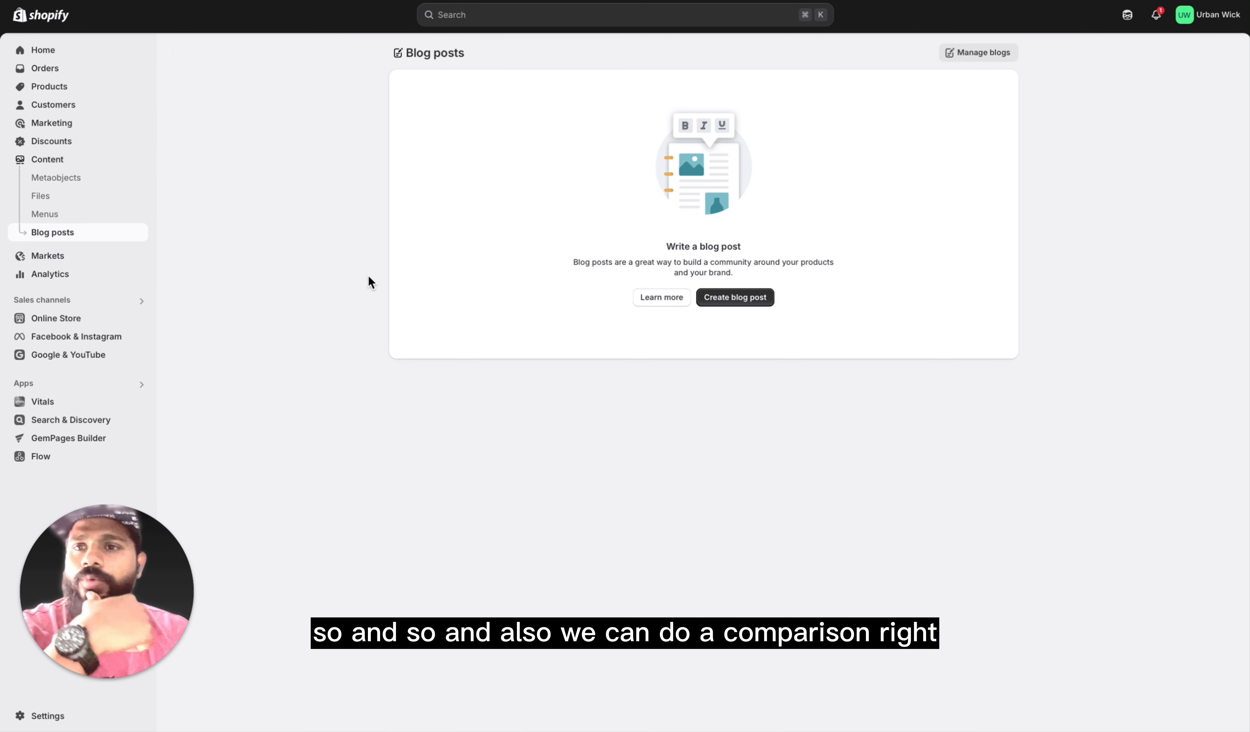
left_click(91, 260)
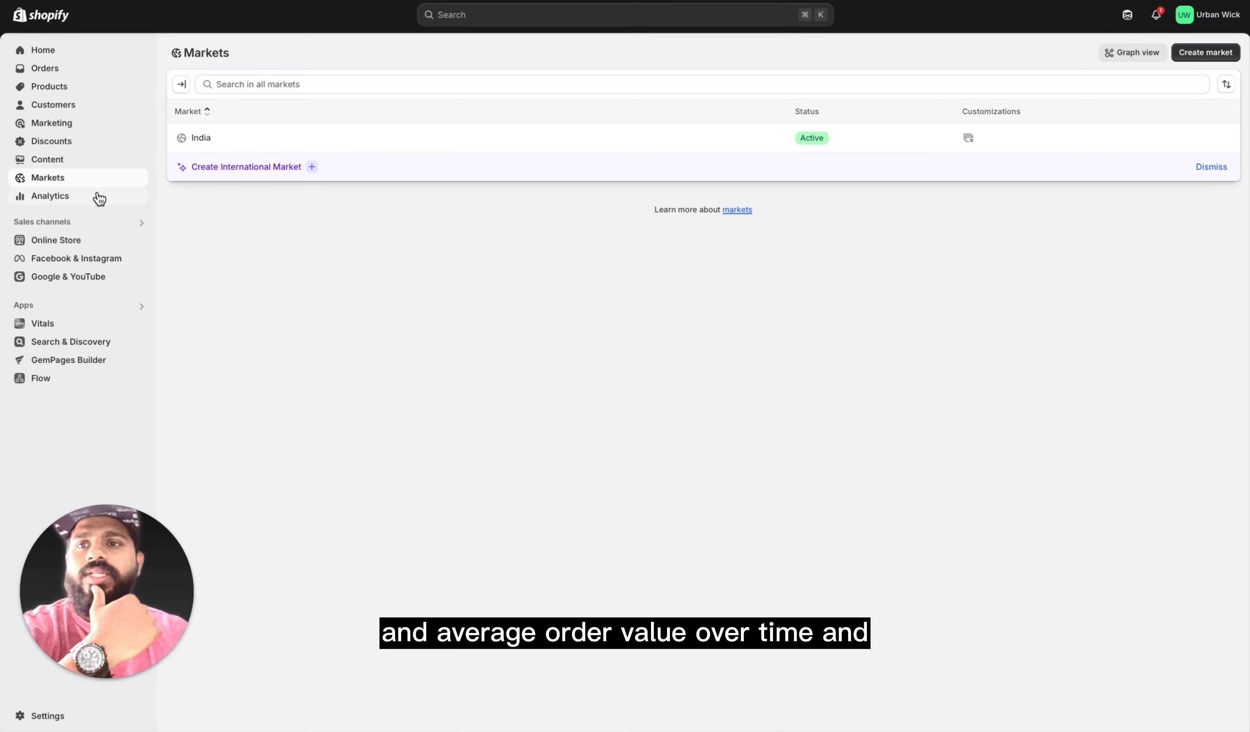
Step: Examine the Analytics dashboard's date range presets and its sales, customer, conversion and session reports
left_click(80, 198)
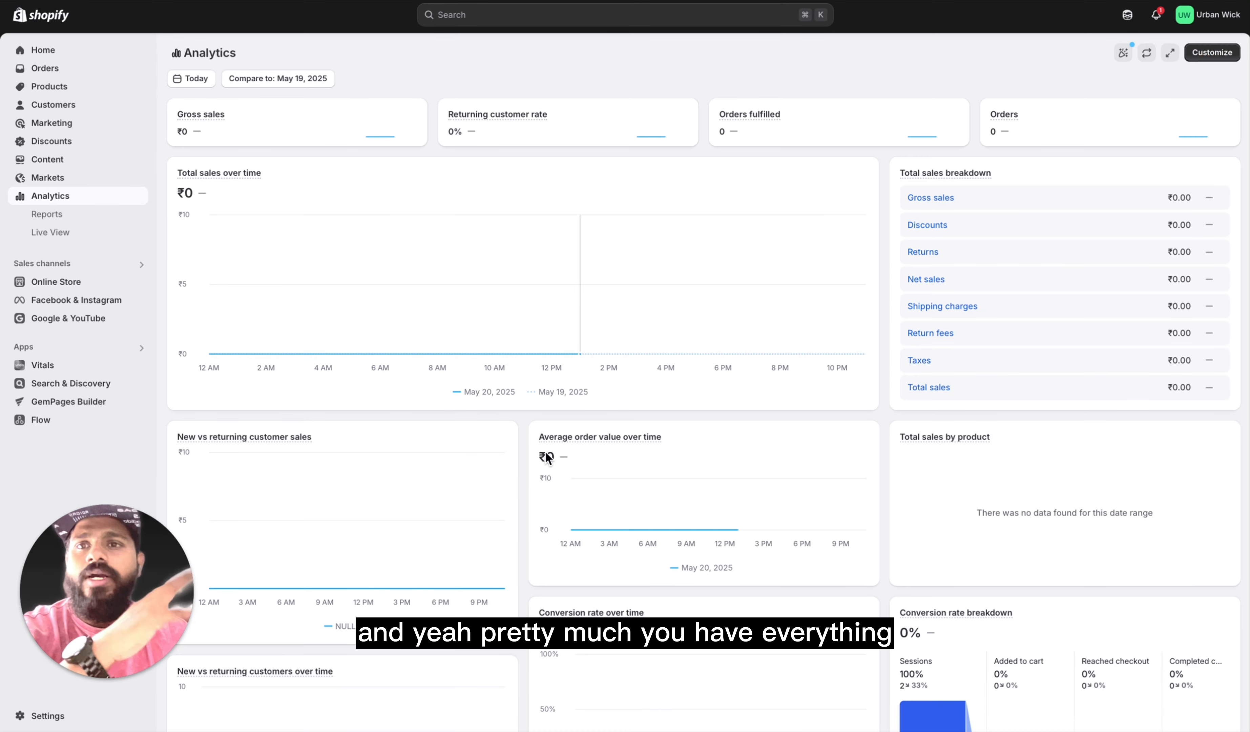
mouse_move(568, 446)
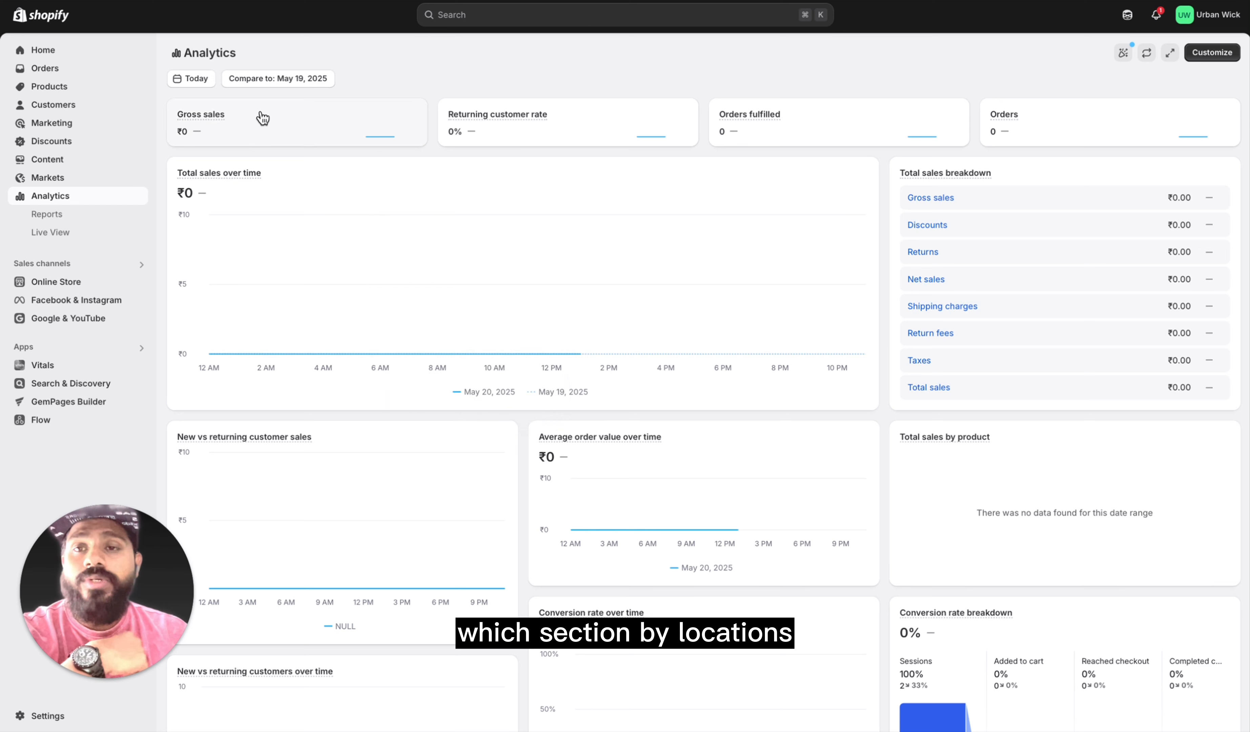
left_click(199, 79)
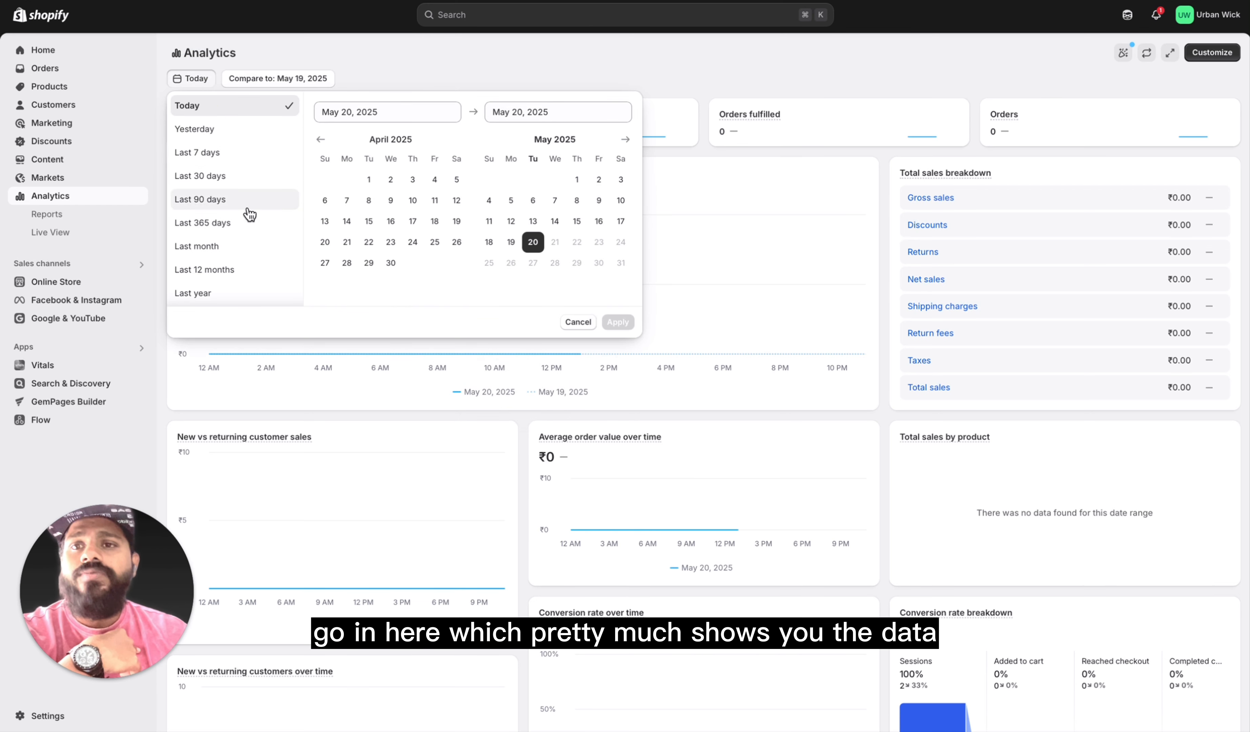
left_click(391, 67)
scroll(303, 350, "down", 5)
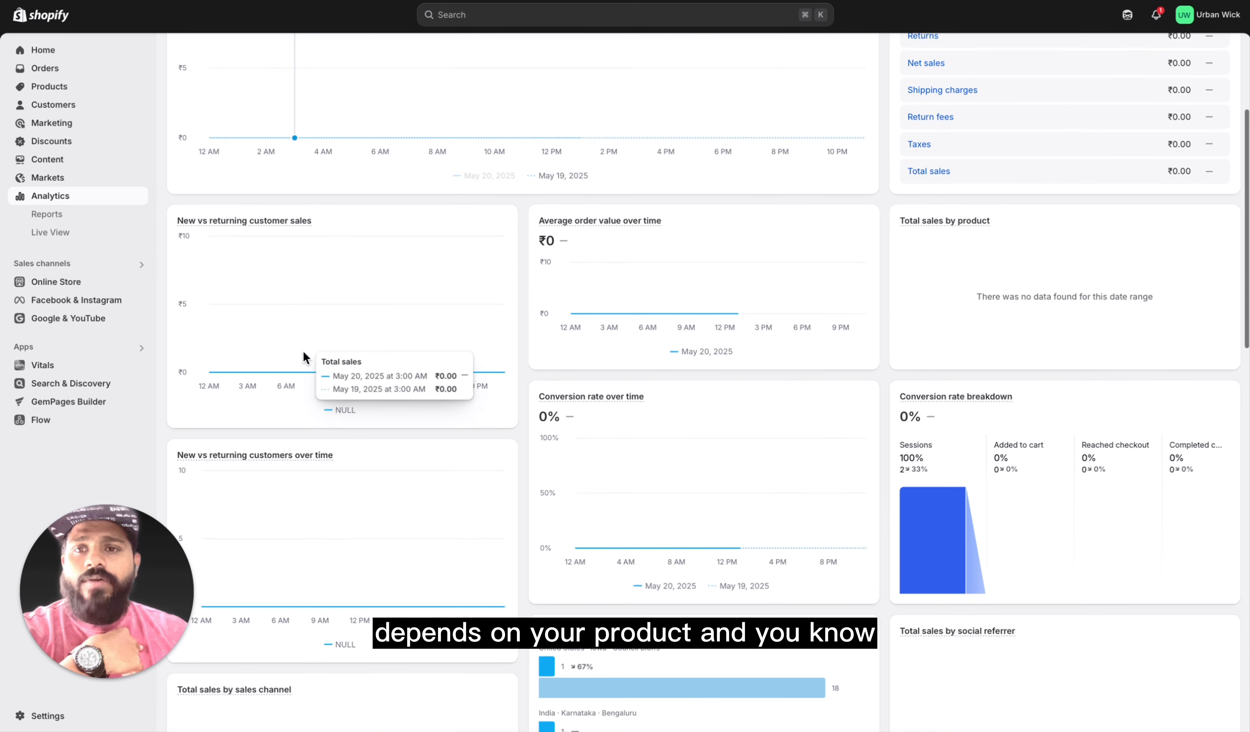
mouse_move(211, 226)
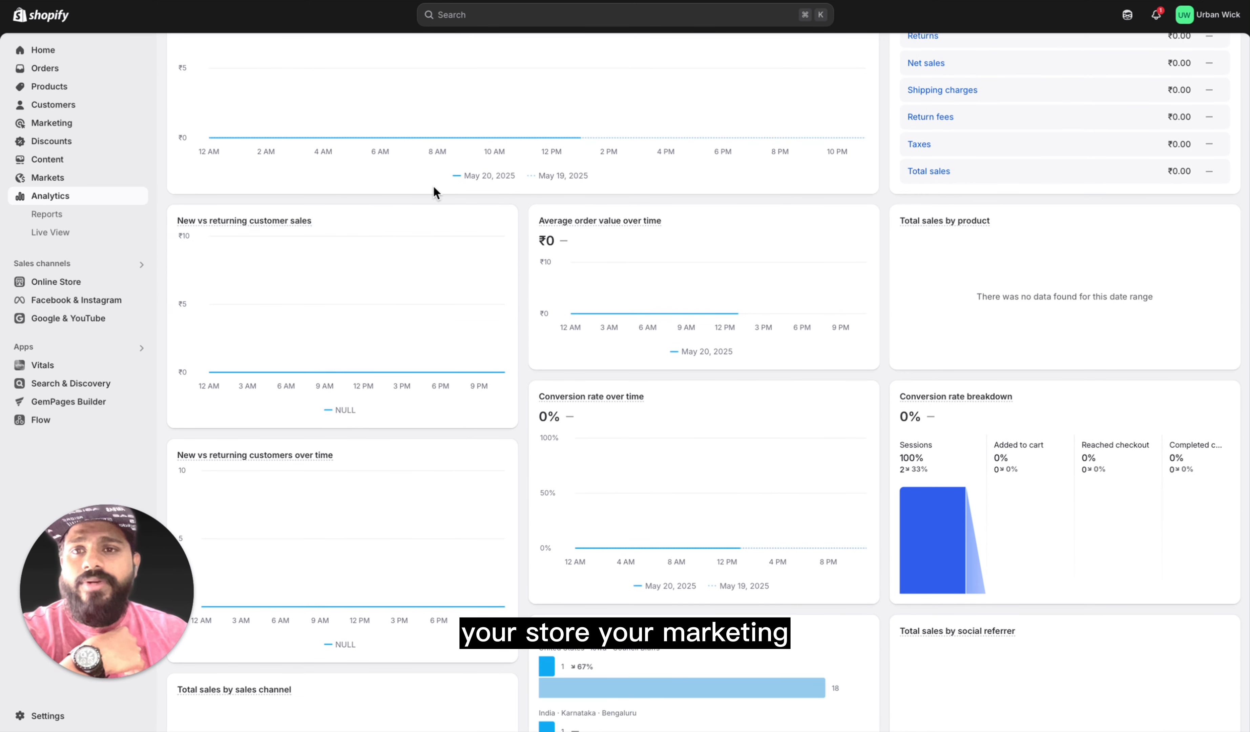
scroll(630, 466, "down", 5)
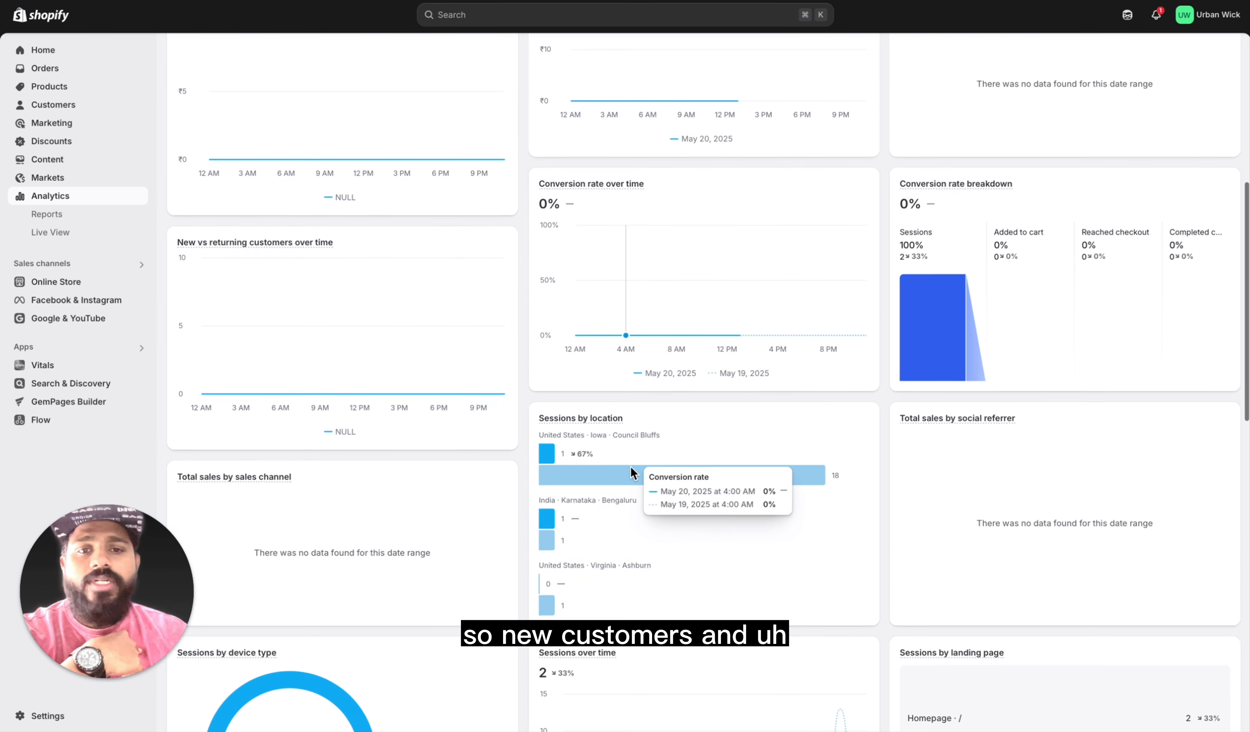
Step: Examine the sessions by location, device type and landing page reports and the customer cohort analysis on the Analytics dashboard
scroll(651, 518, "down", 8)
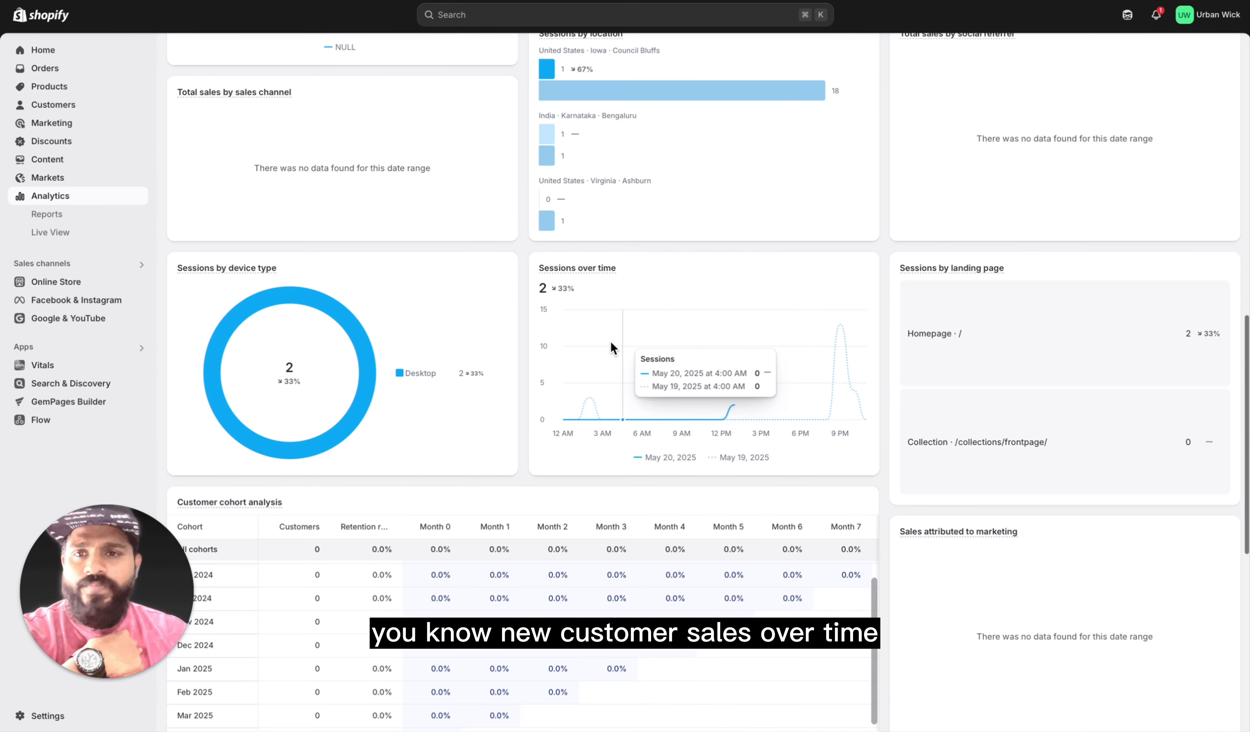
scroll(611, 340, "down", 5)
scroll(610, 340, "up", 2)
scroll(610, 341, "up", 10)
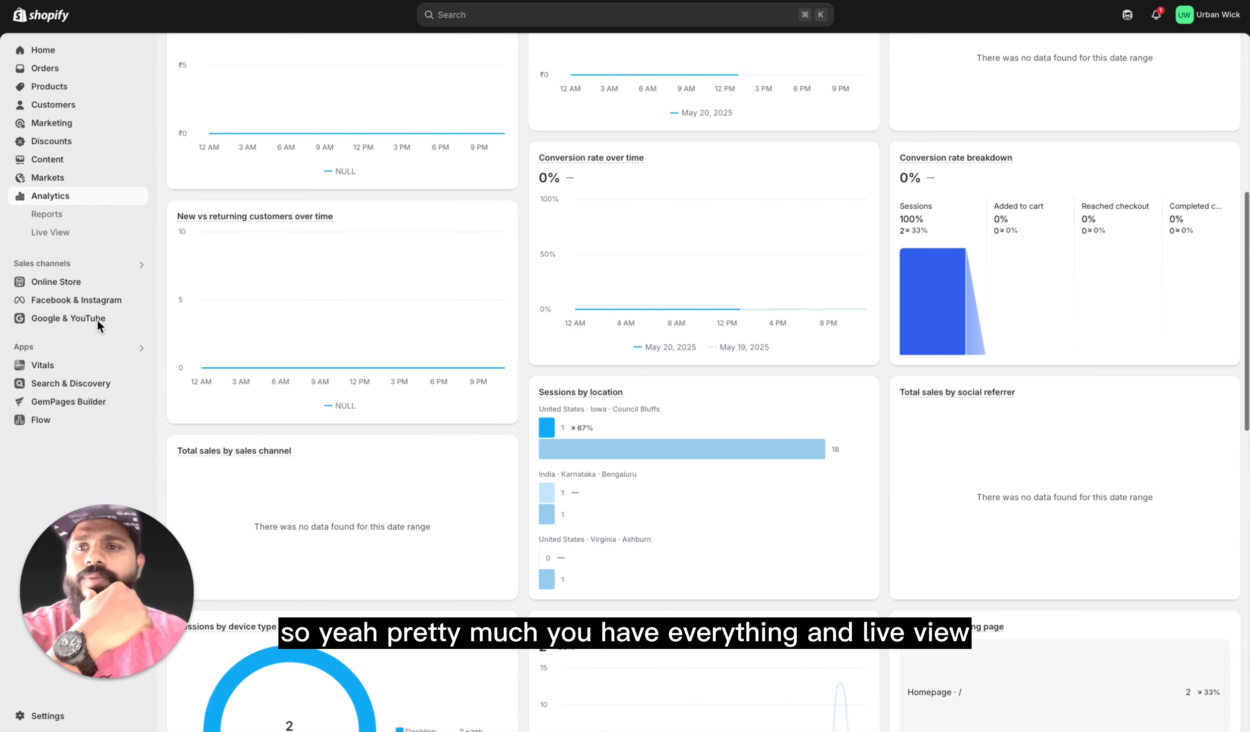
Step: Browse the Analytics reports list through its Acquisition, Behavior, Customers and Finances categories
left_click(63, 216)
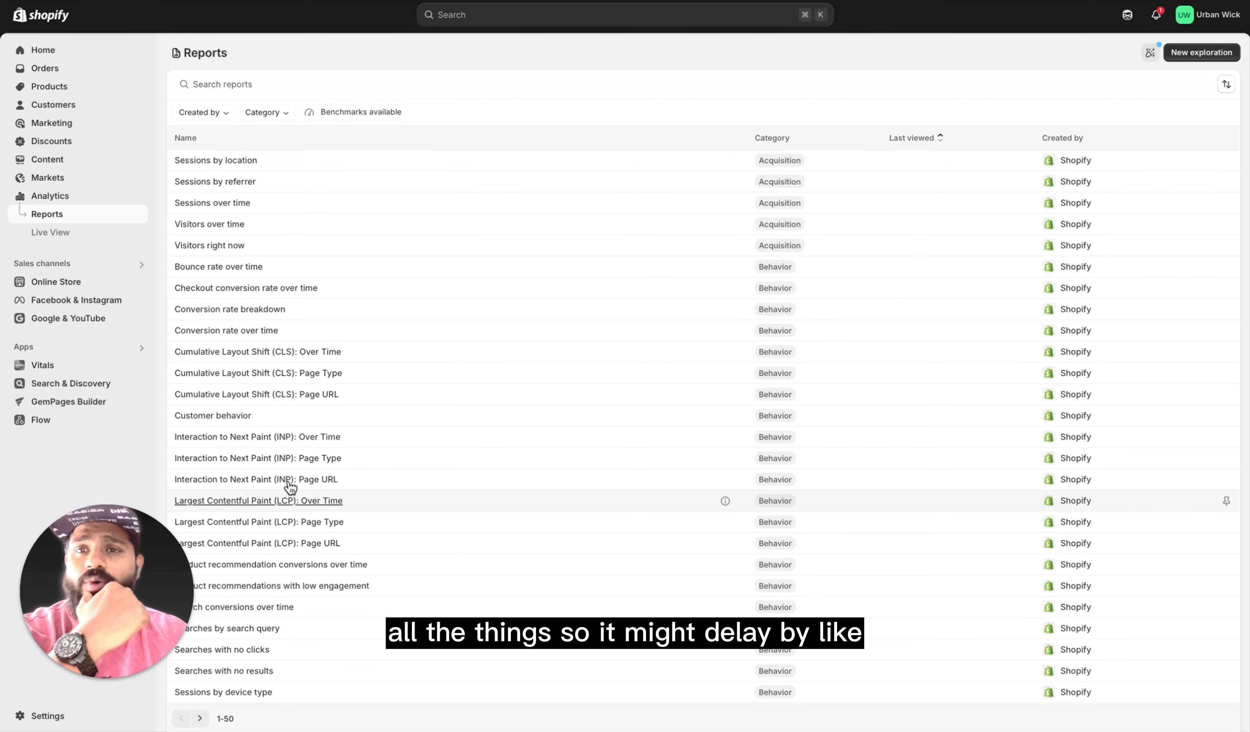
scroll(274, 445, "down", 2)
scroll(274, 445, "down", 6)
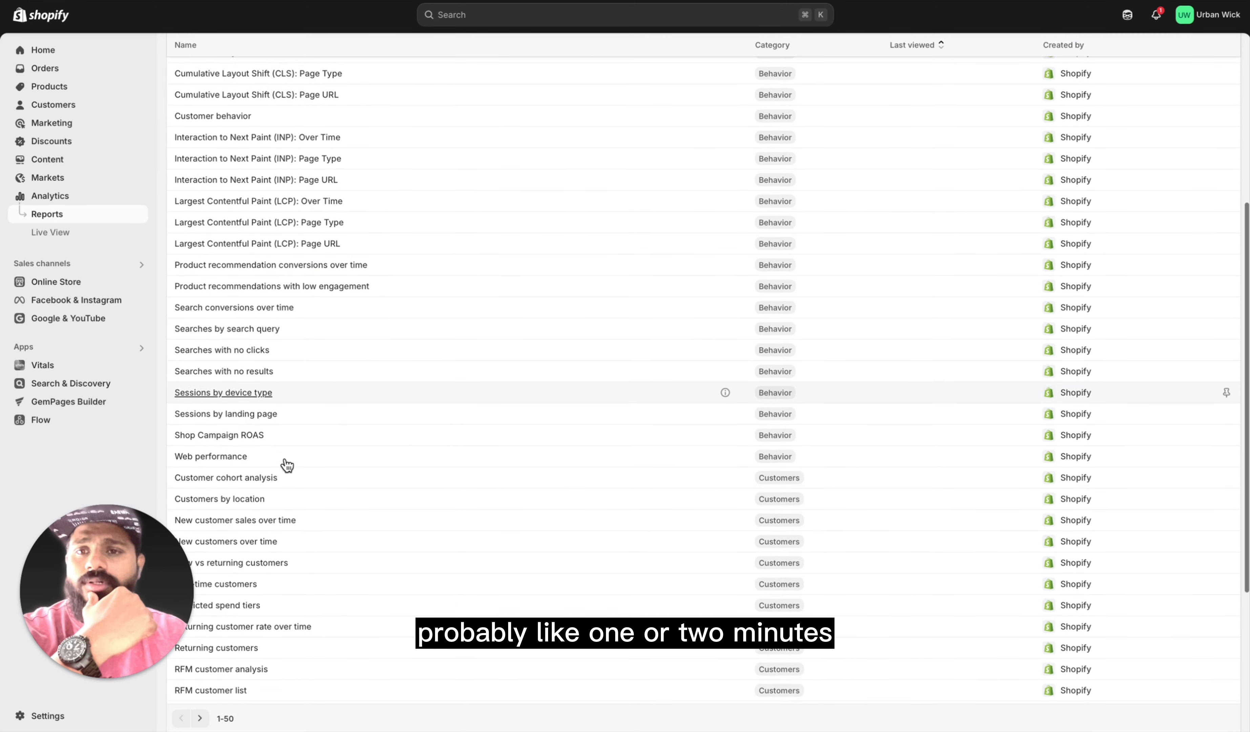
scroll(282, 570, "down", 3)
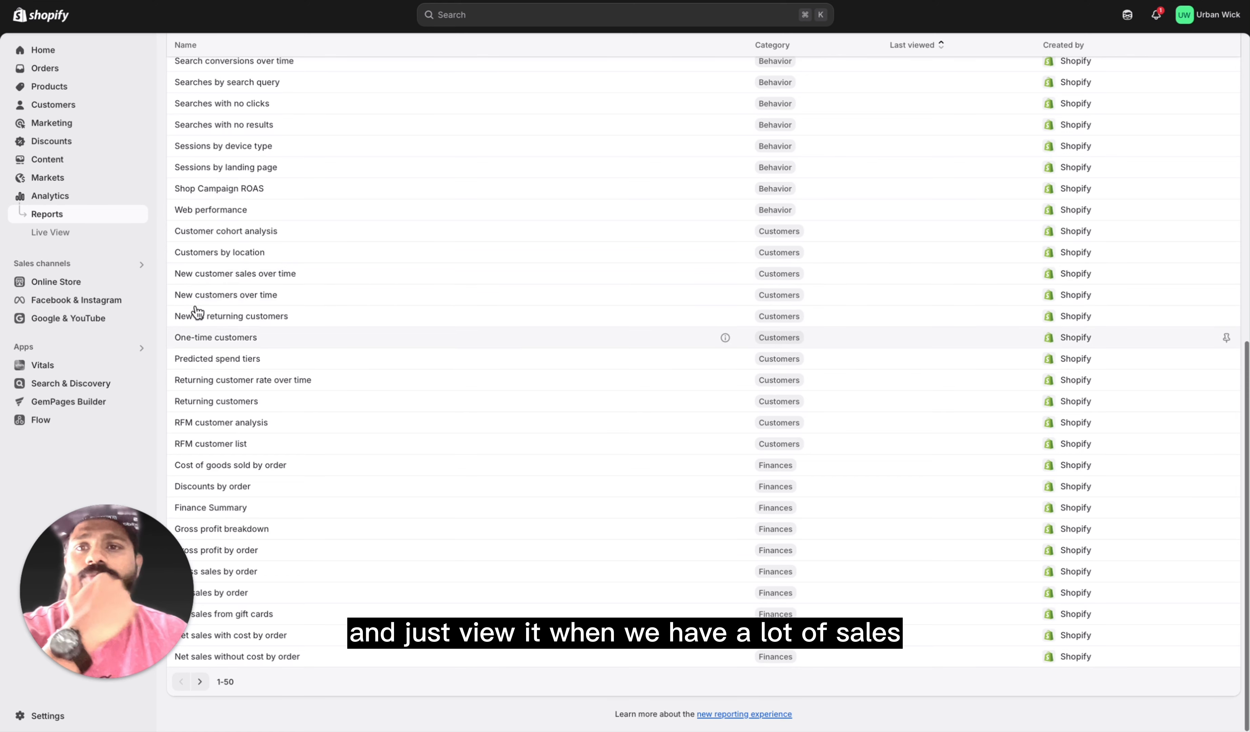
Step: View the Live View page of Analytics and zoom in on its globe
left_click(84, 237)
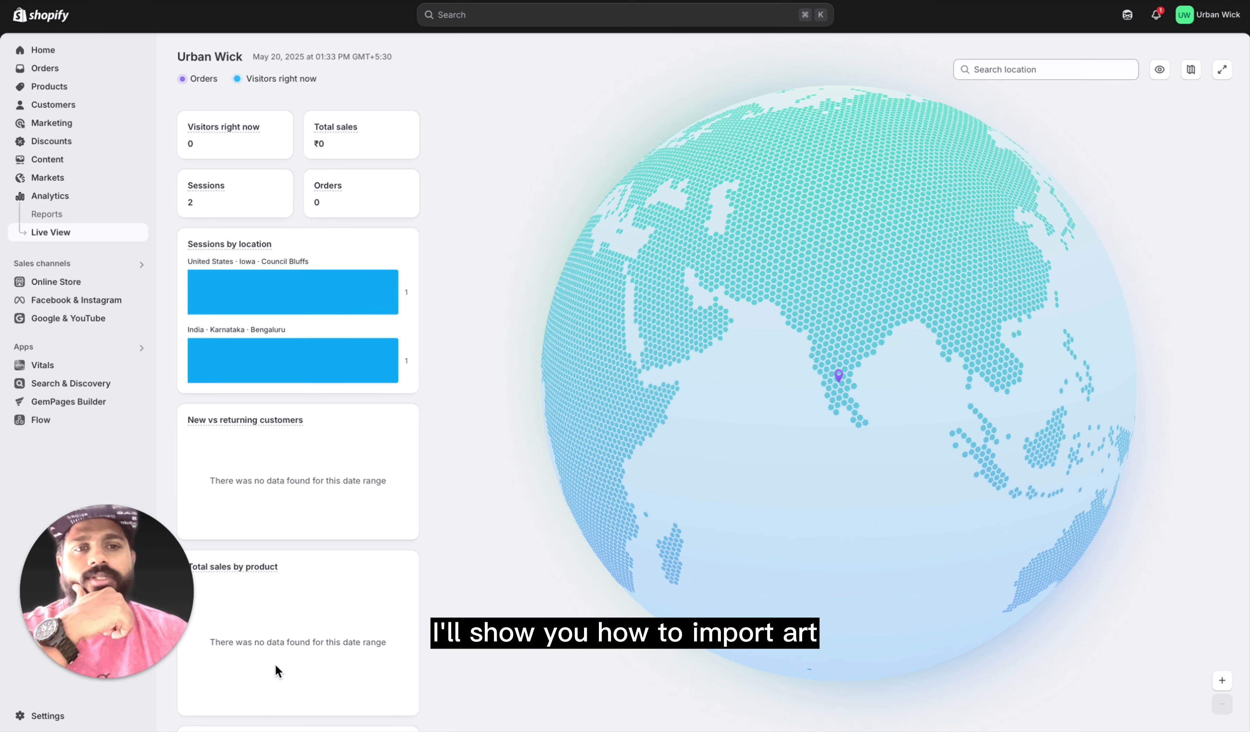
mouse_move(245, 125)
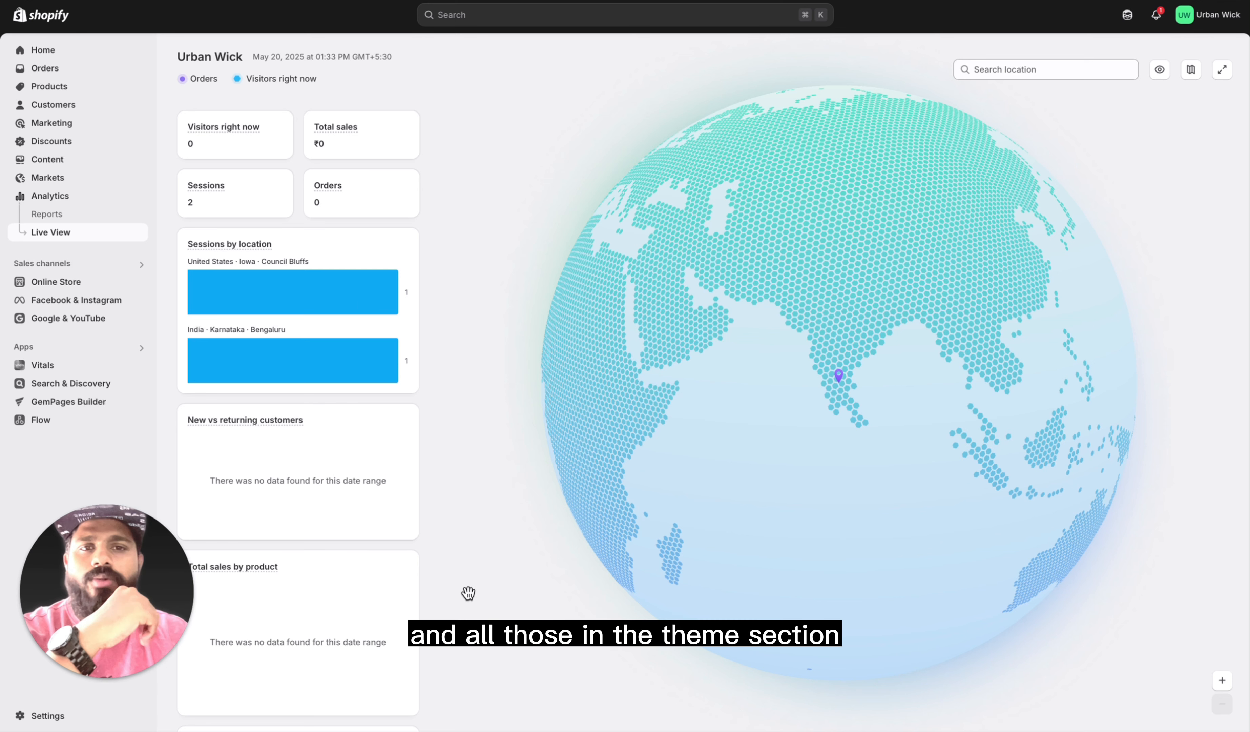
scroll(767, 461, "up", 3)
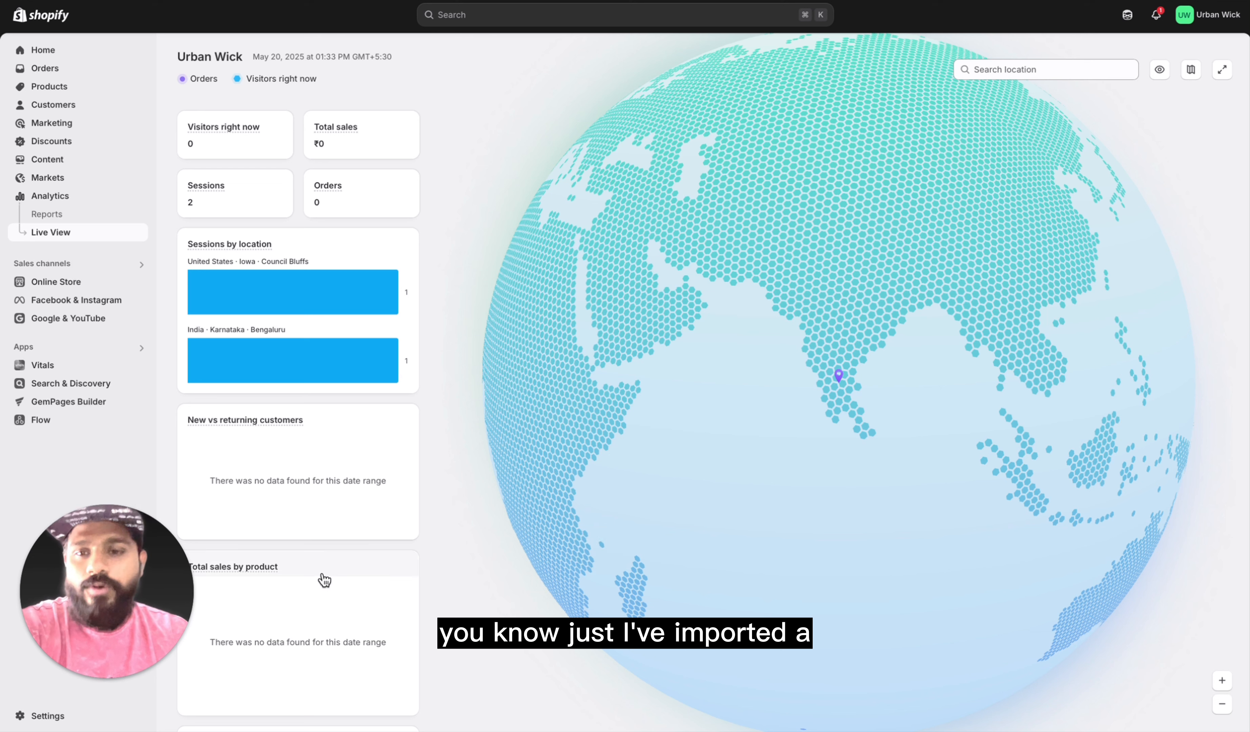
mouse_move(302, 571)
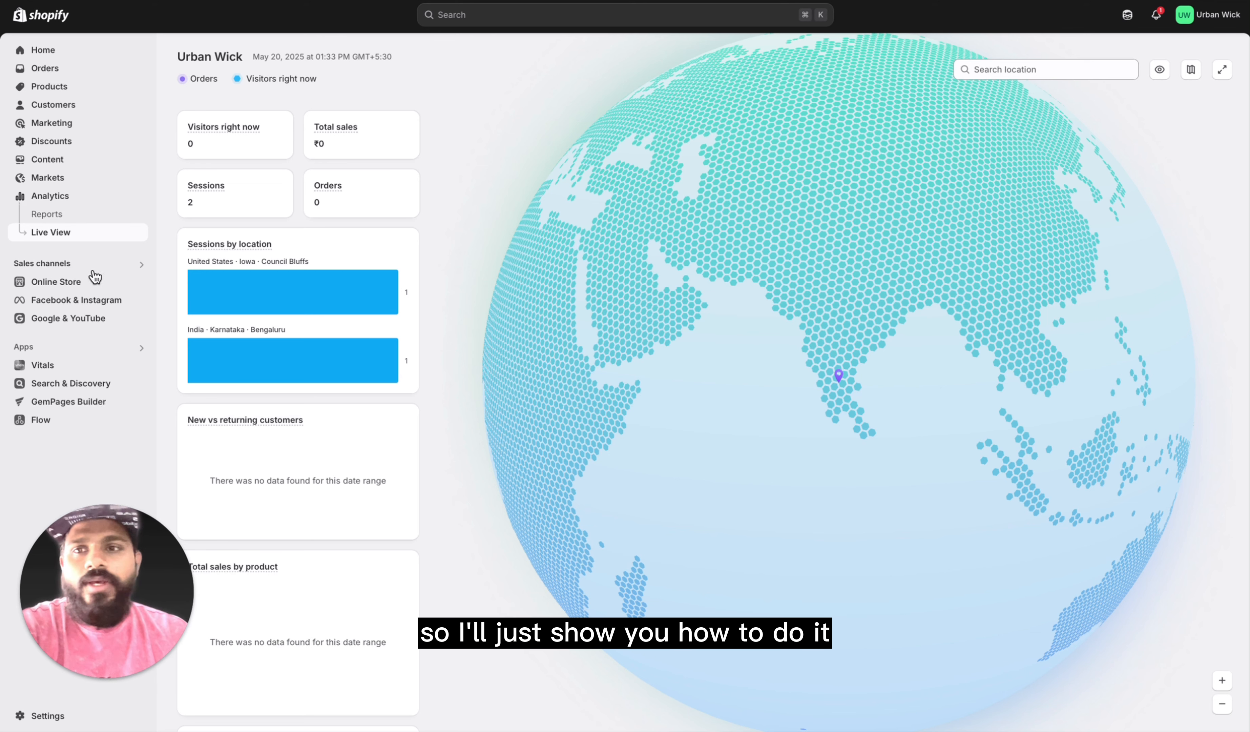
Step: Look over the Online Store's Themes page, including the current theme, the theme library and the popular free themes
left_click(80, 290)
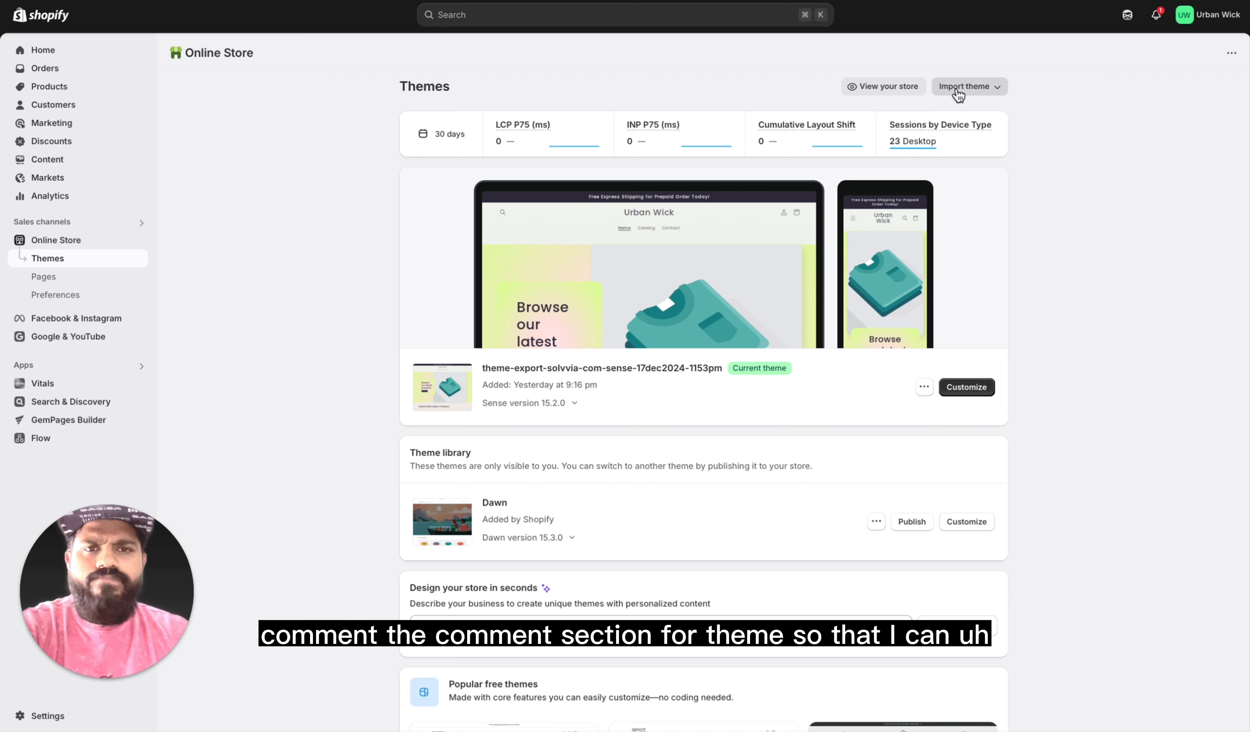
scroll(676, 542, "down", 10)
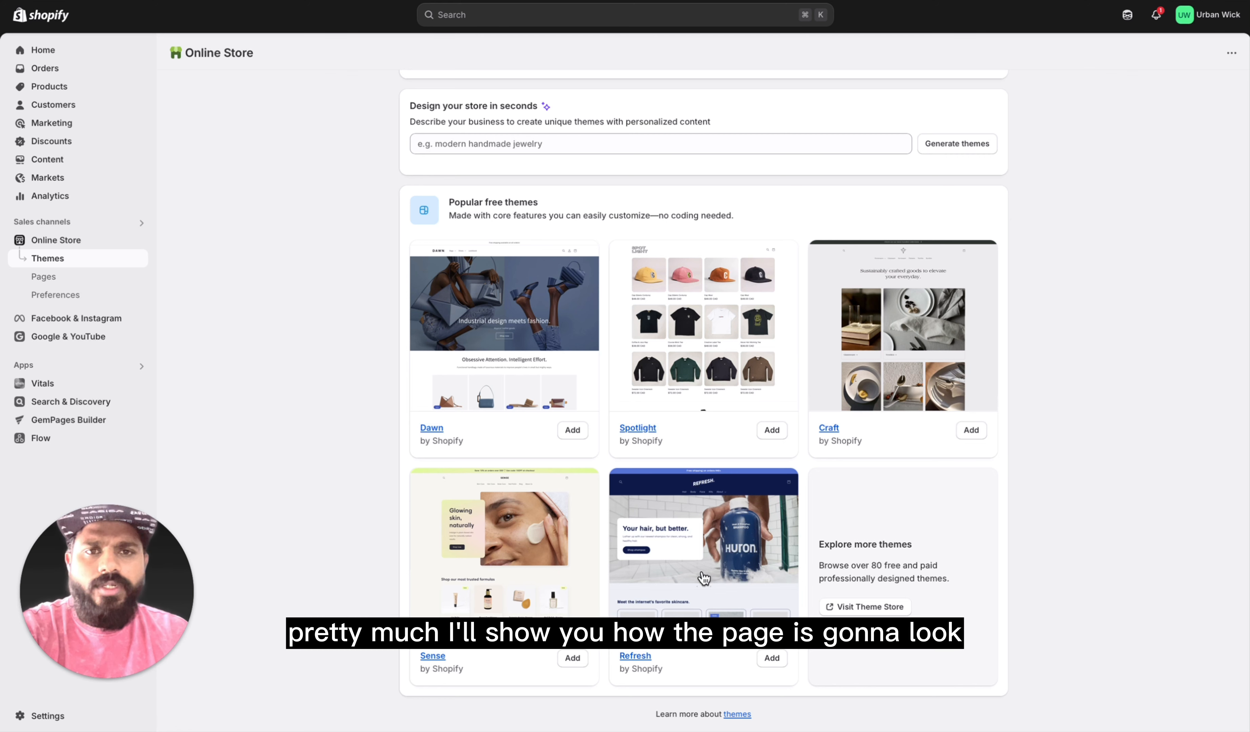
scroll(724, 598, "up", 10)
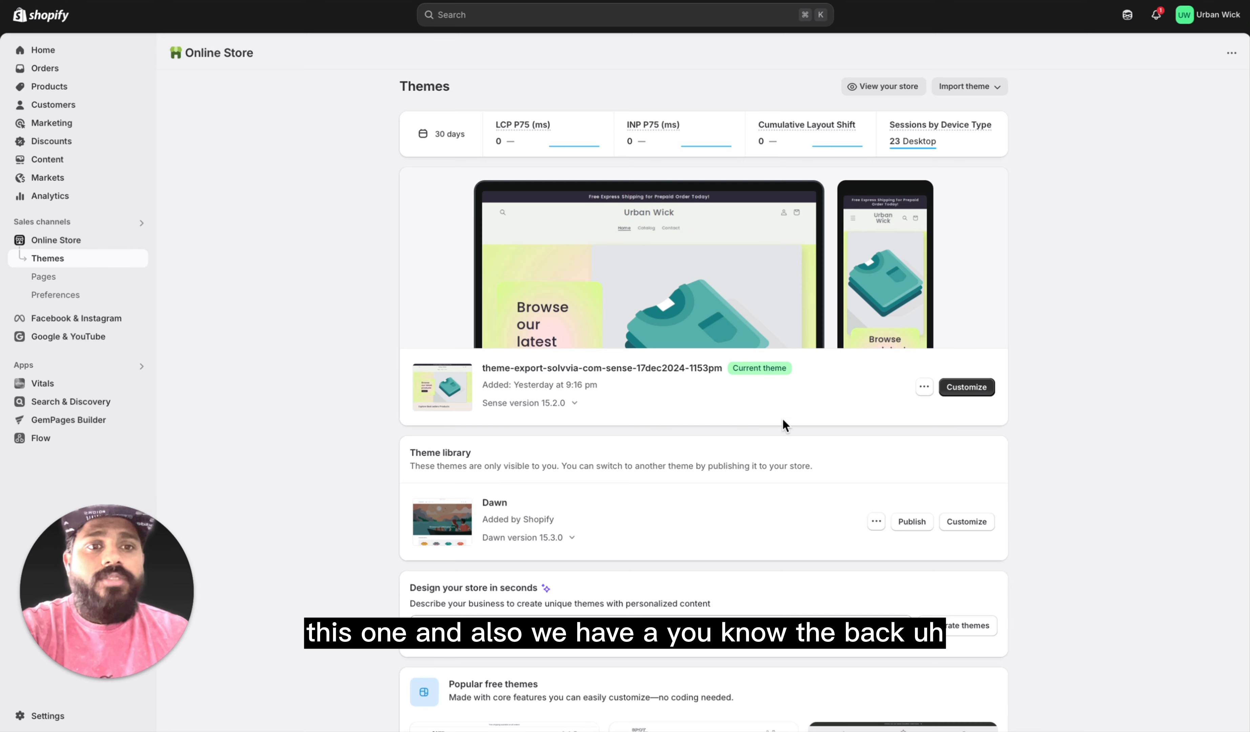
scroll(782, 420, "down", 4)
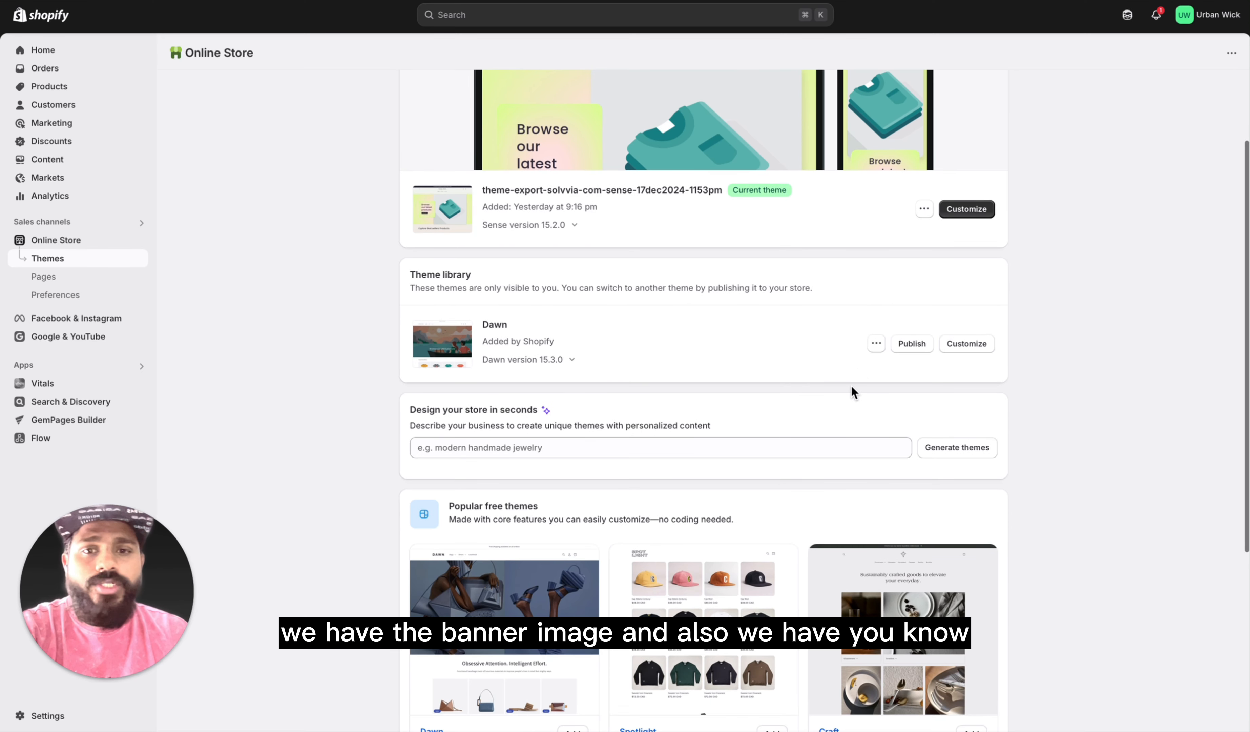
scroll(852, 387, "down", 5)
scroll(973, 311, "up", 10)
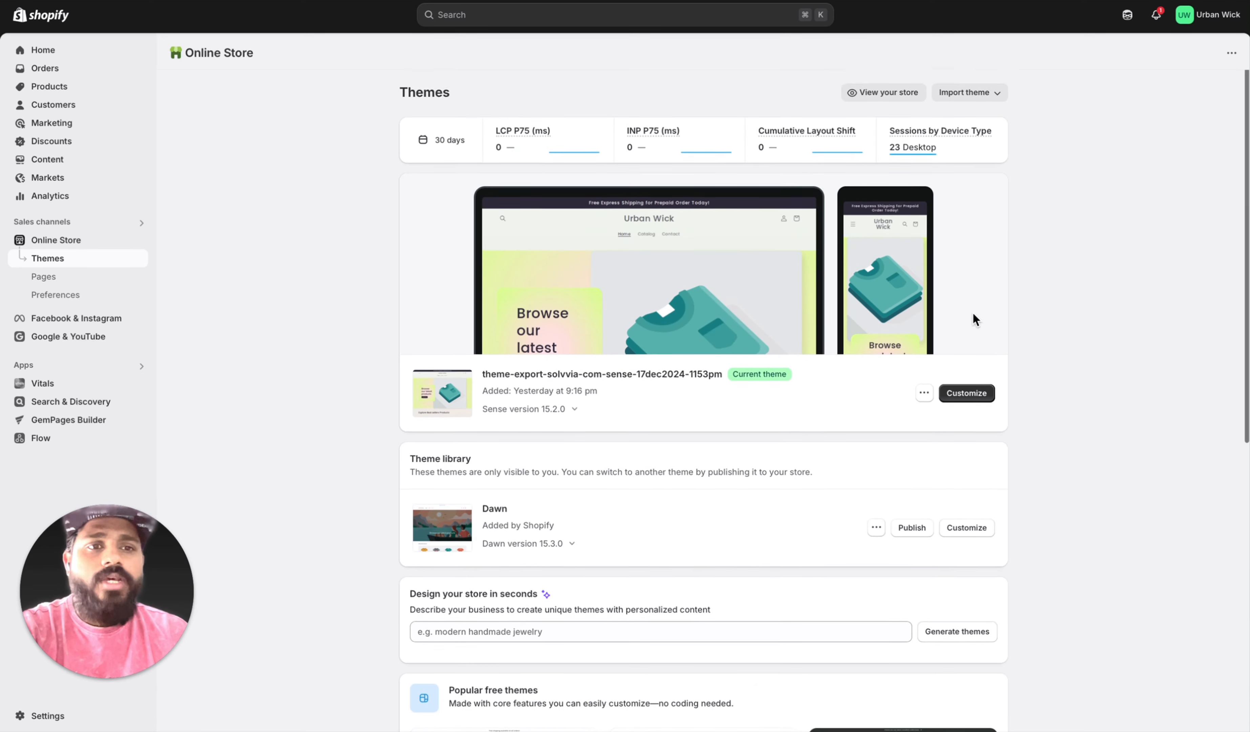
Step: Review the options for importing a theme, and open the live storefront
left_click(961, 88)
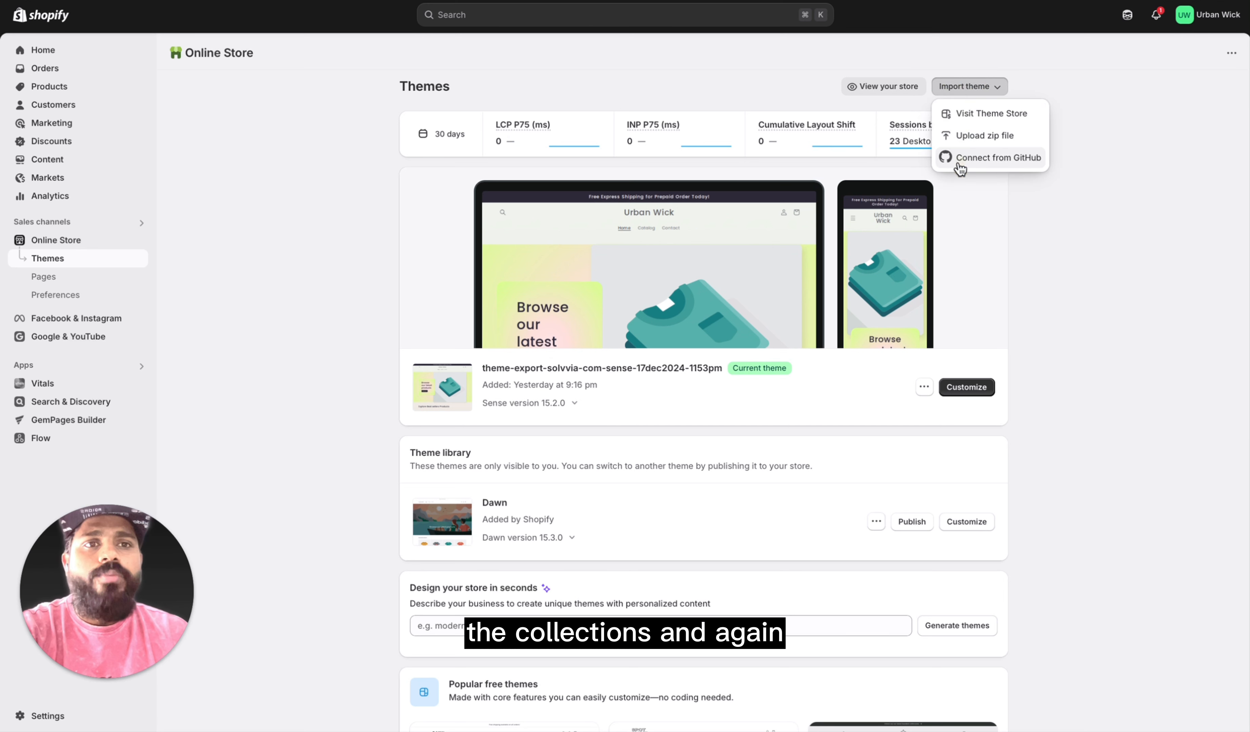
left_click(1214, 59)
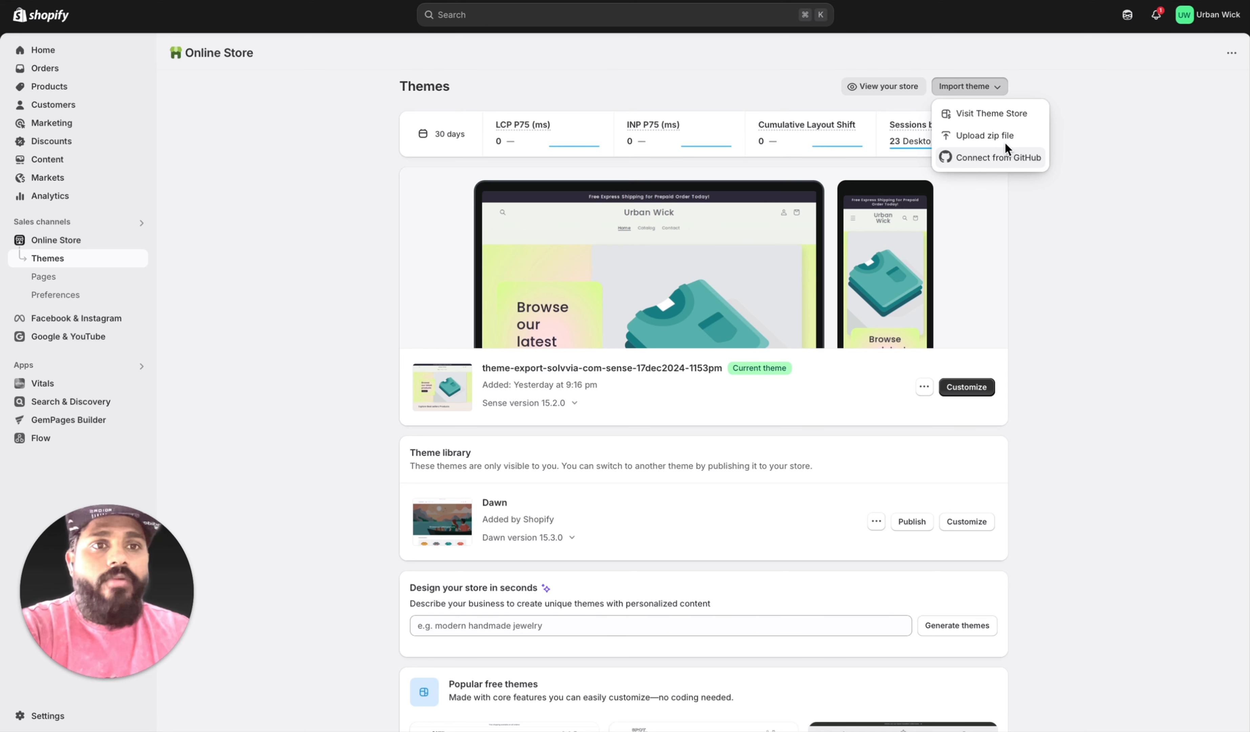
scroll(872, 498, "down", 2)
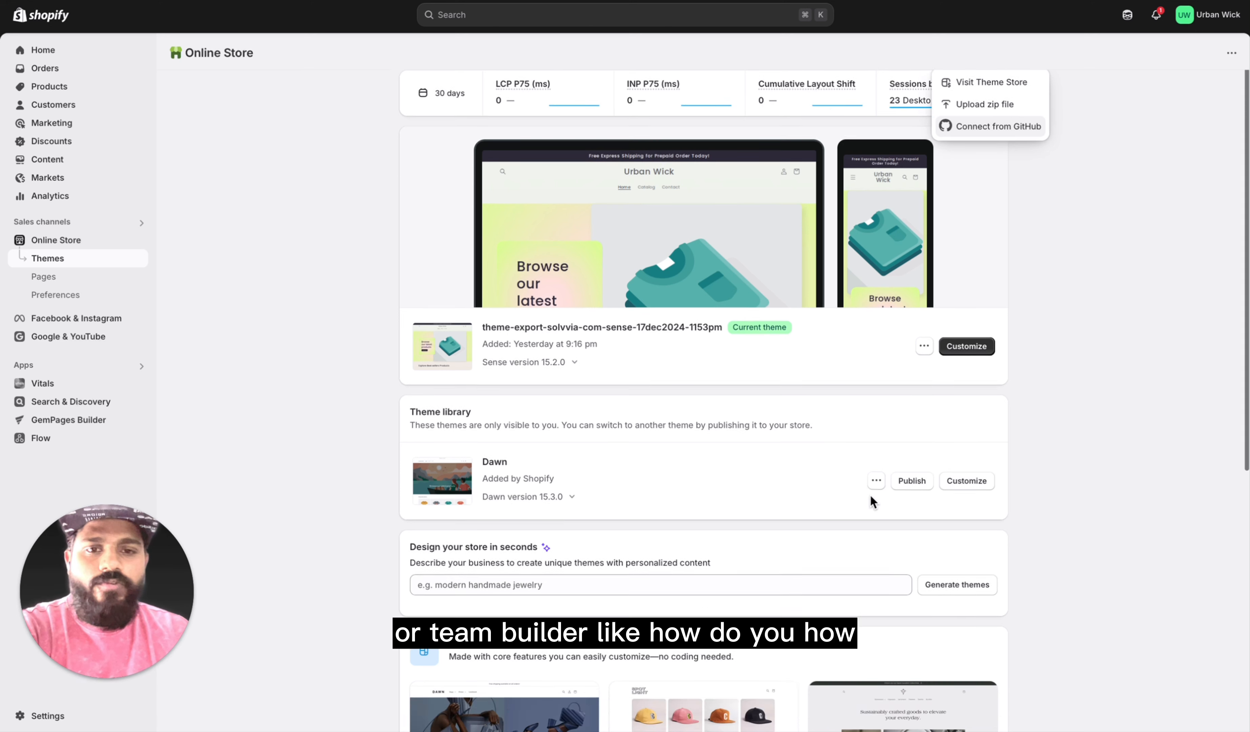
scroll(876, 566, "up", 3)
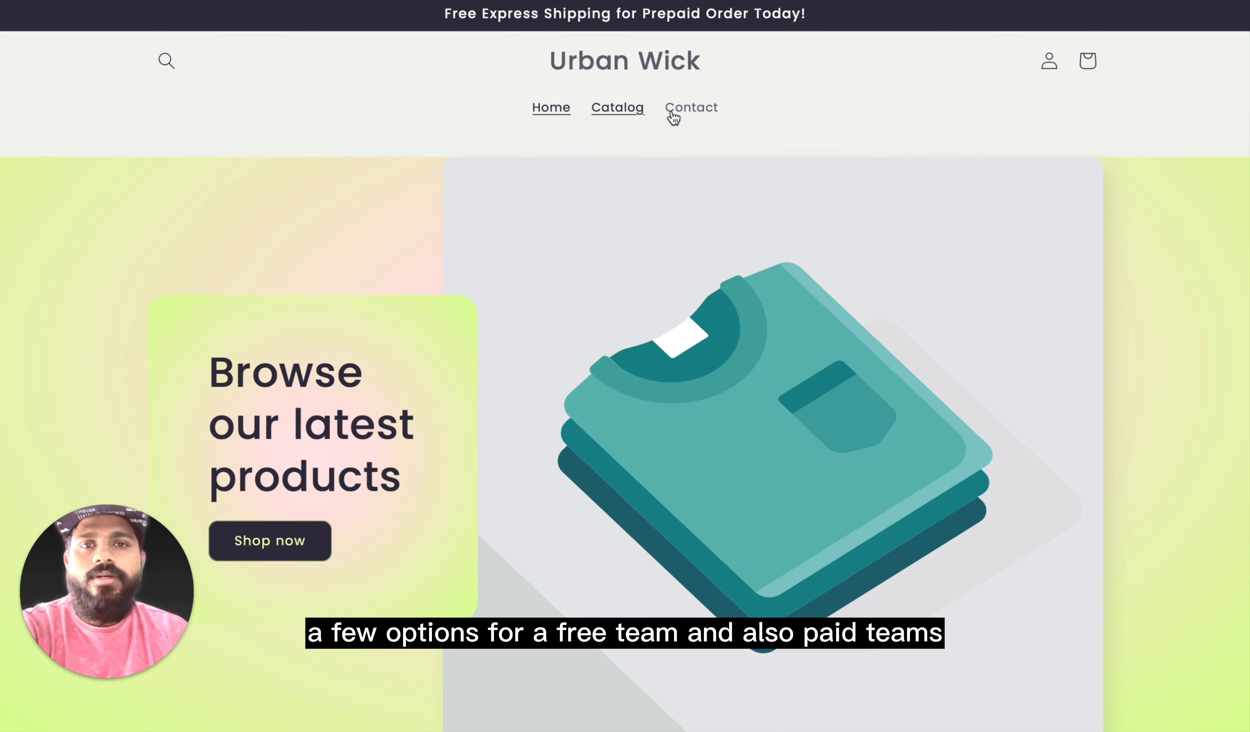
Step: Examine the storefront home page from the banner and best sellers through the image slides and testimonials to the email subscription section
scroll(540, 544, "down", 9)
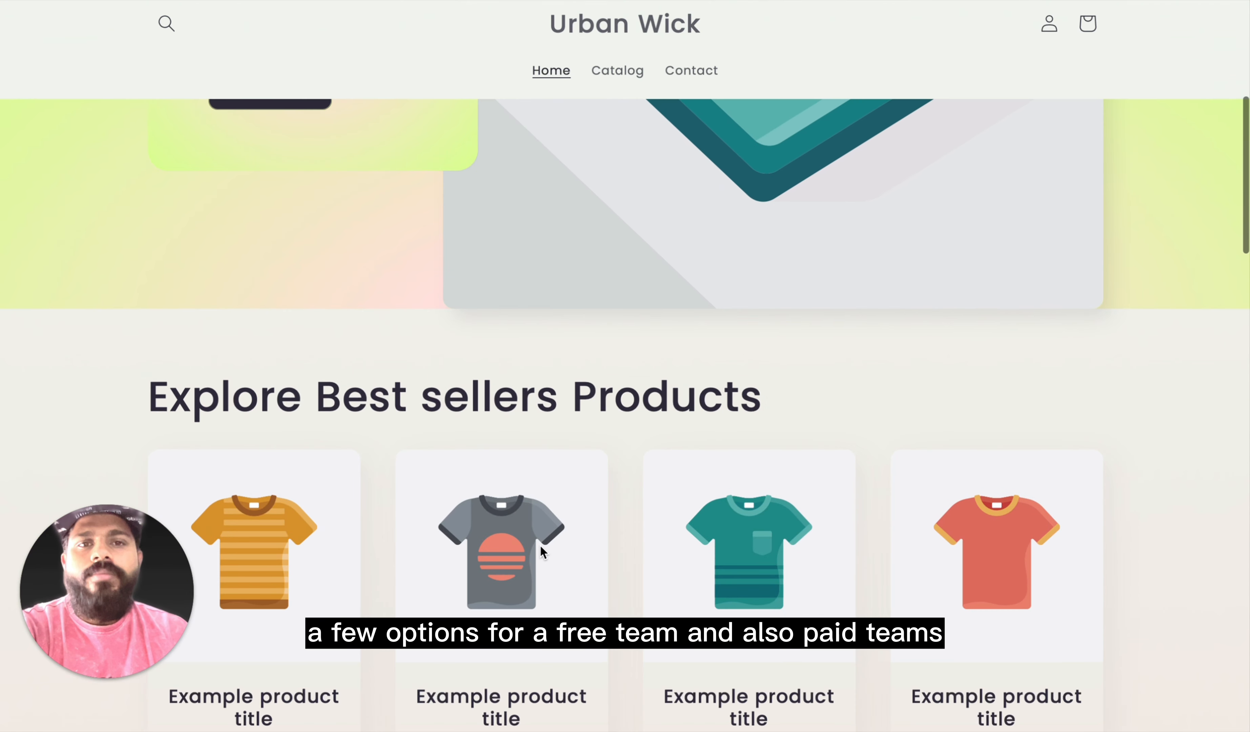
scroll(540, 545, "up", 8)
scroll(625, 594, "down", 3)
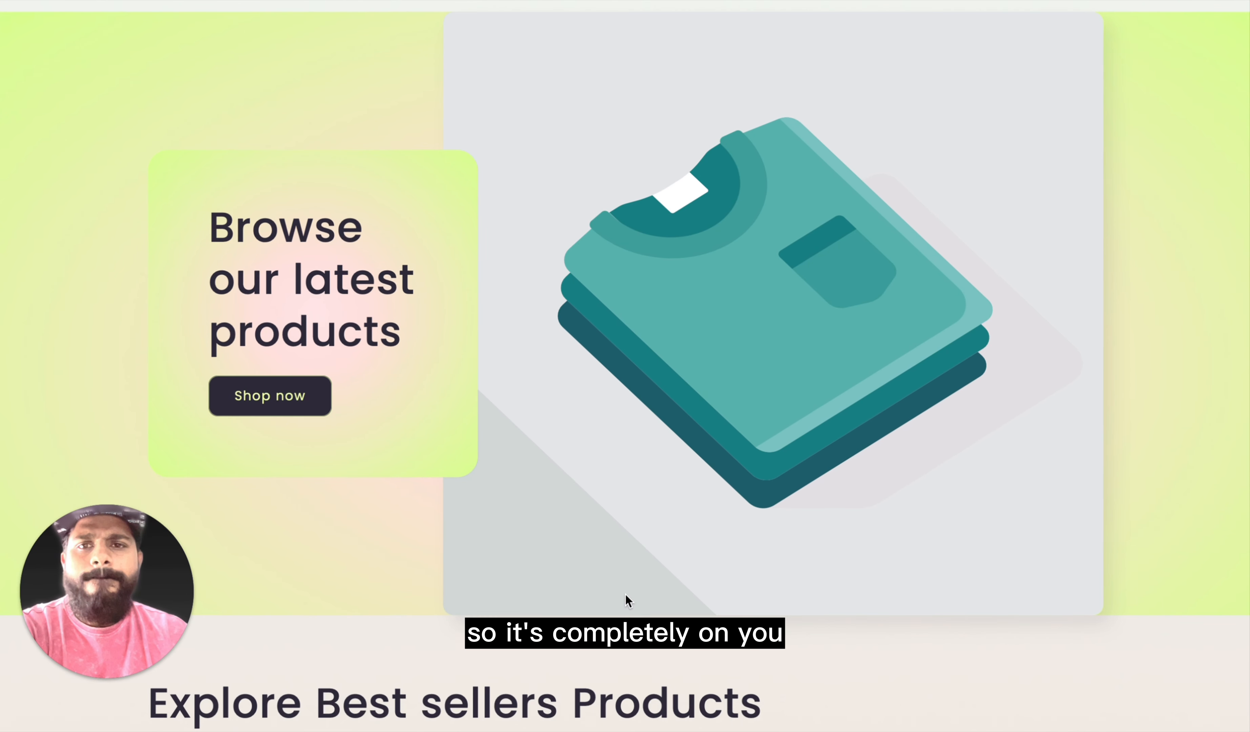
scroll(647, 583, "up", 1)
scroll(651, 599, "down", 4)
scroll(656, 615, "down", 8)
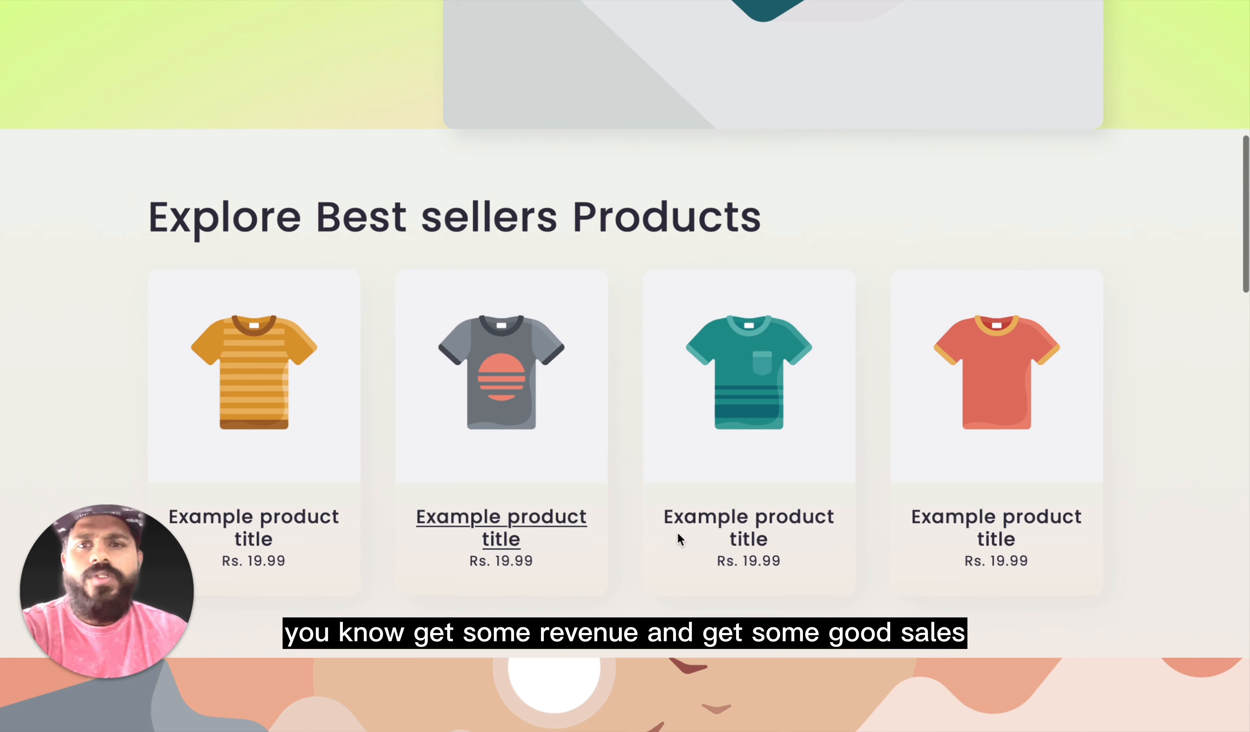
scroll(690, 553, "up", 1)
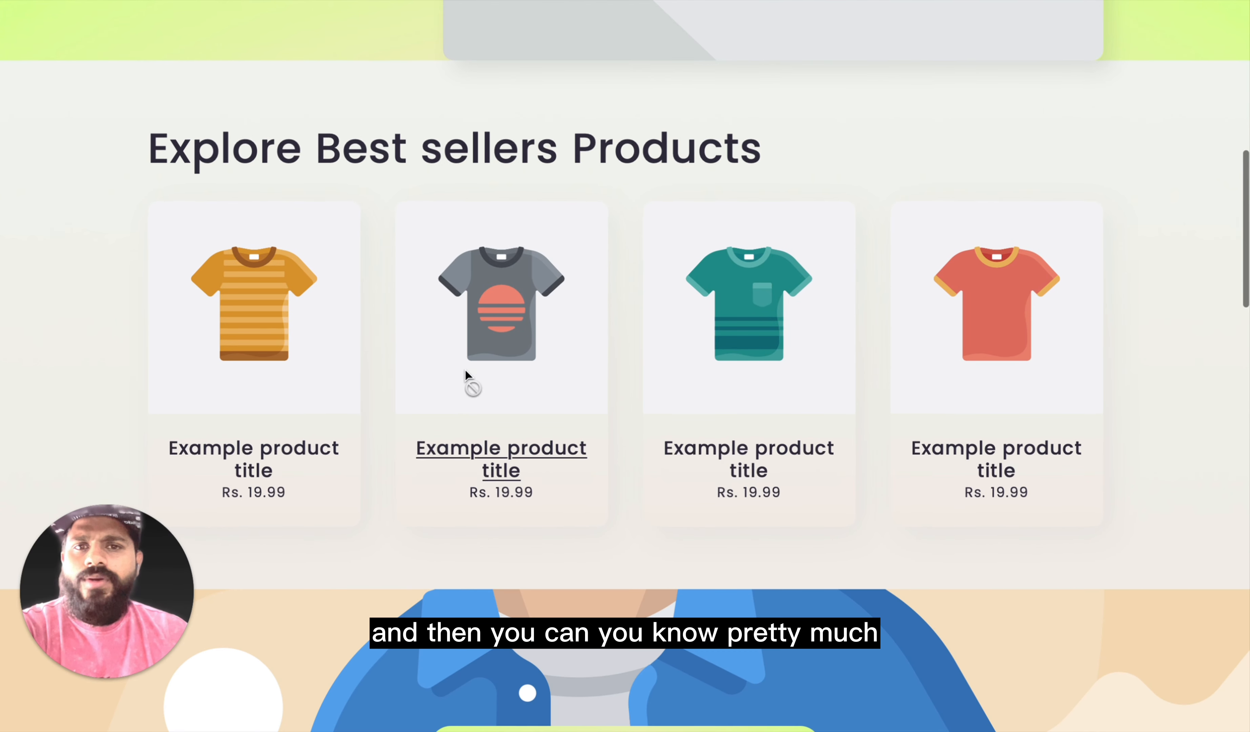
scroll(469, 382, "down", 7)
scroll(784, 503, "down", 7)
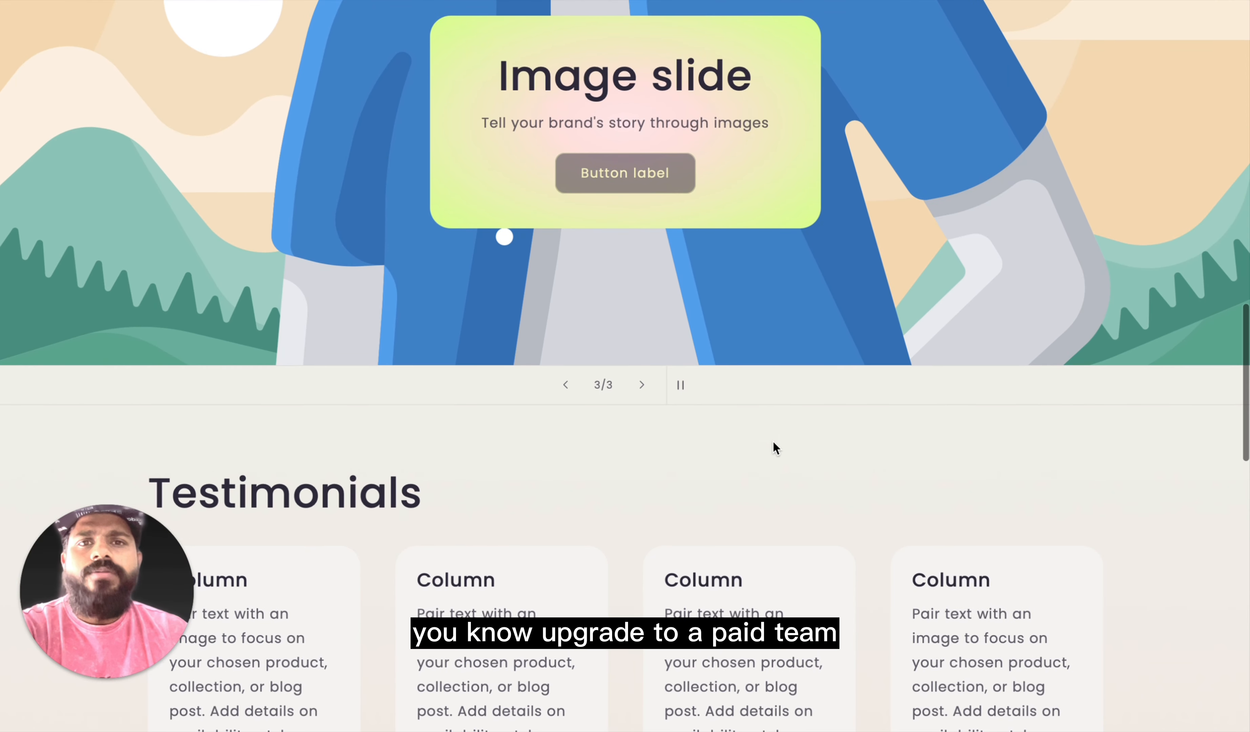
scroll(778, 445, "up", 3)
scroll(789, 468, "down", 3)
scroll(800, 492, "down", 17)
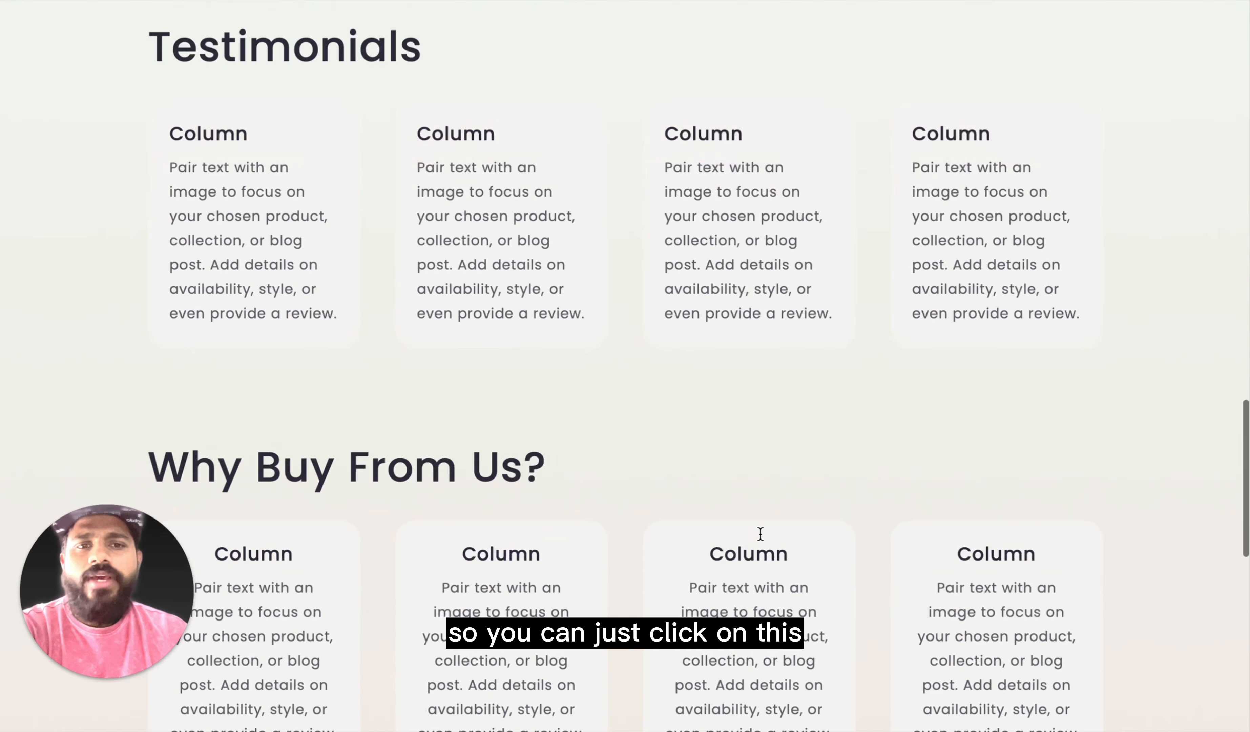
scroll(614, 515, "down", 4)
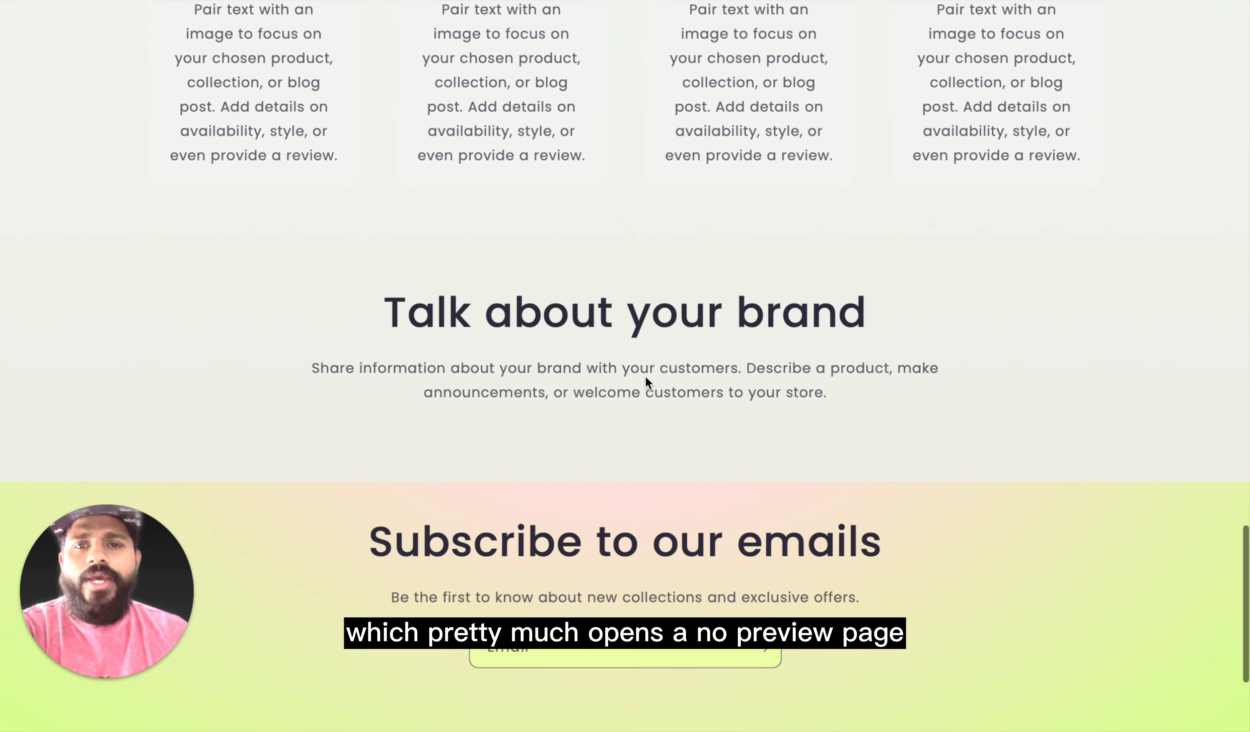
scroll(654, 452, "down", 1)
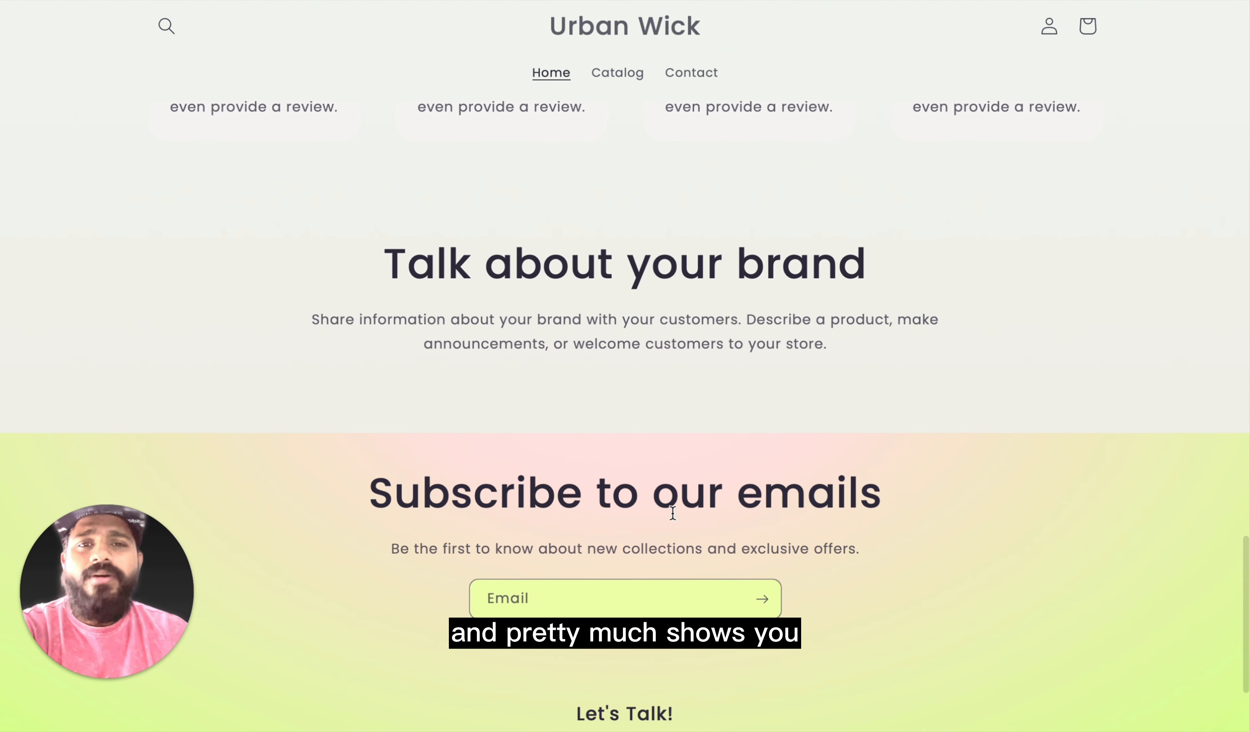
scroll(673, 513, "up", 20)
scroll(673, 513, "up", 12)
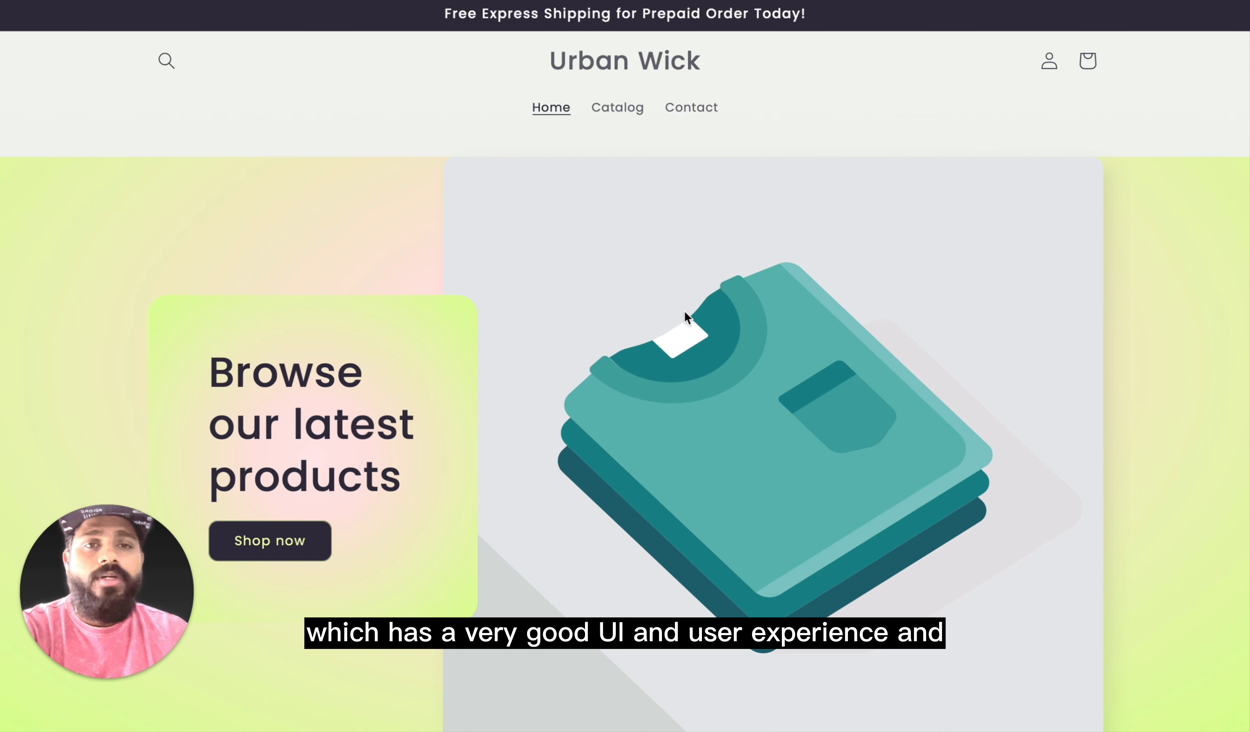
Step: Return to the admin's Themes page and open the Sense theme from the popular free themes
mouse_move(638, 1)
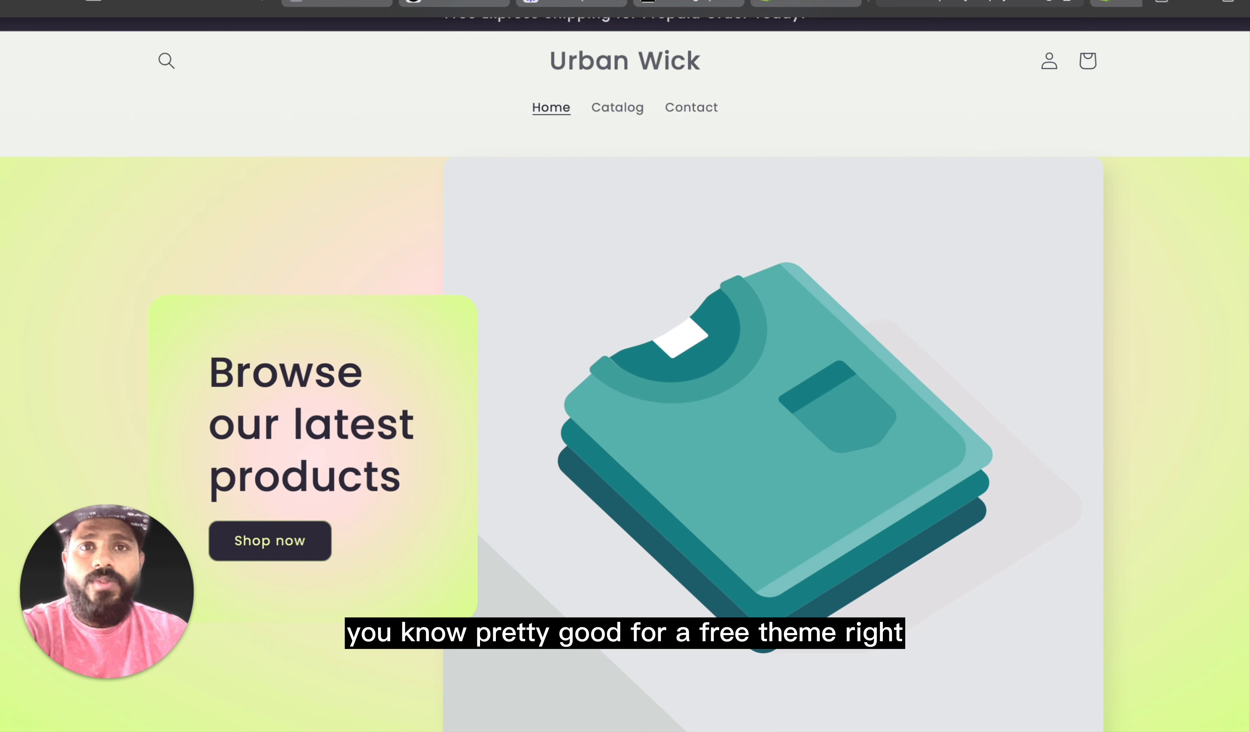
left_click(804, 5)
scroll(738, 285, "down", 10)
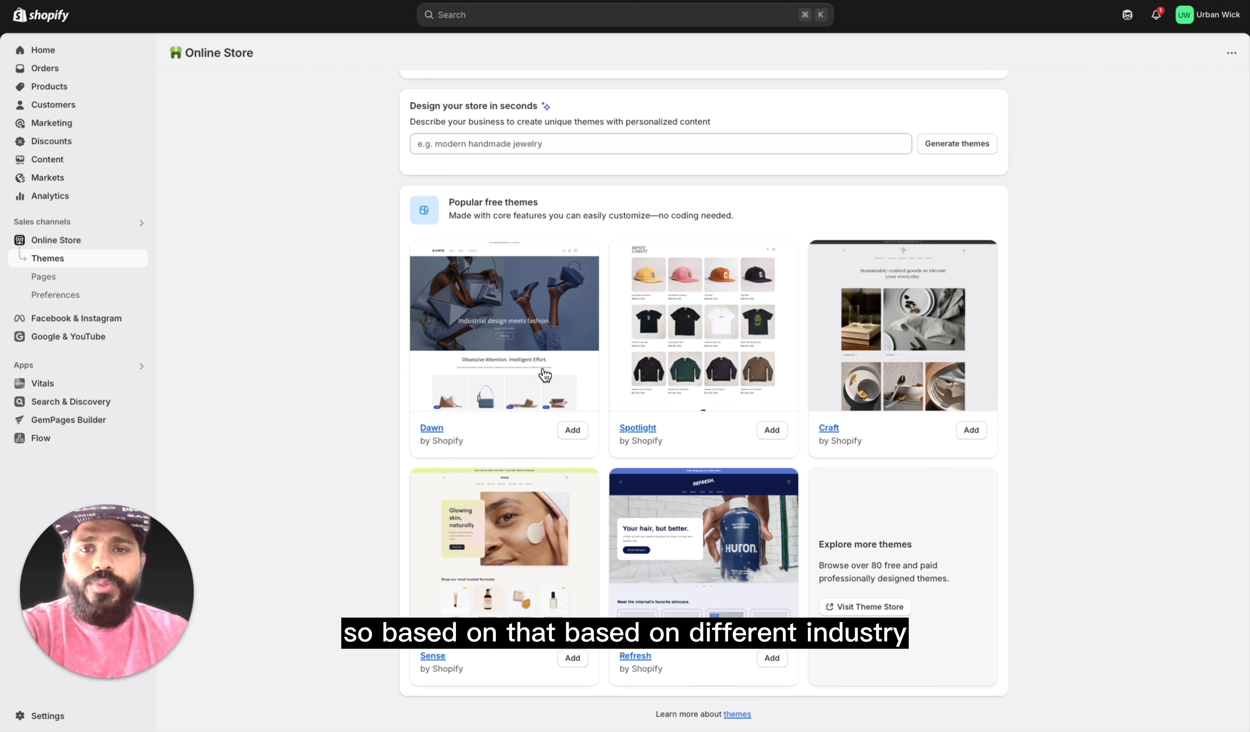
left_click(485, 593)
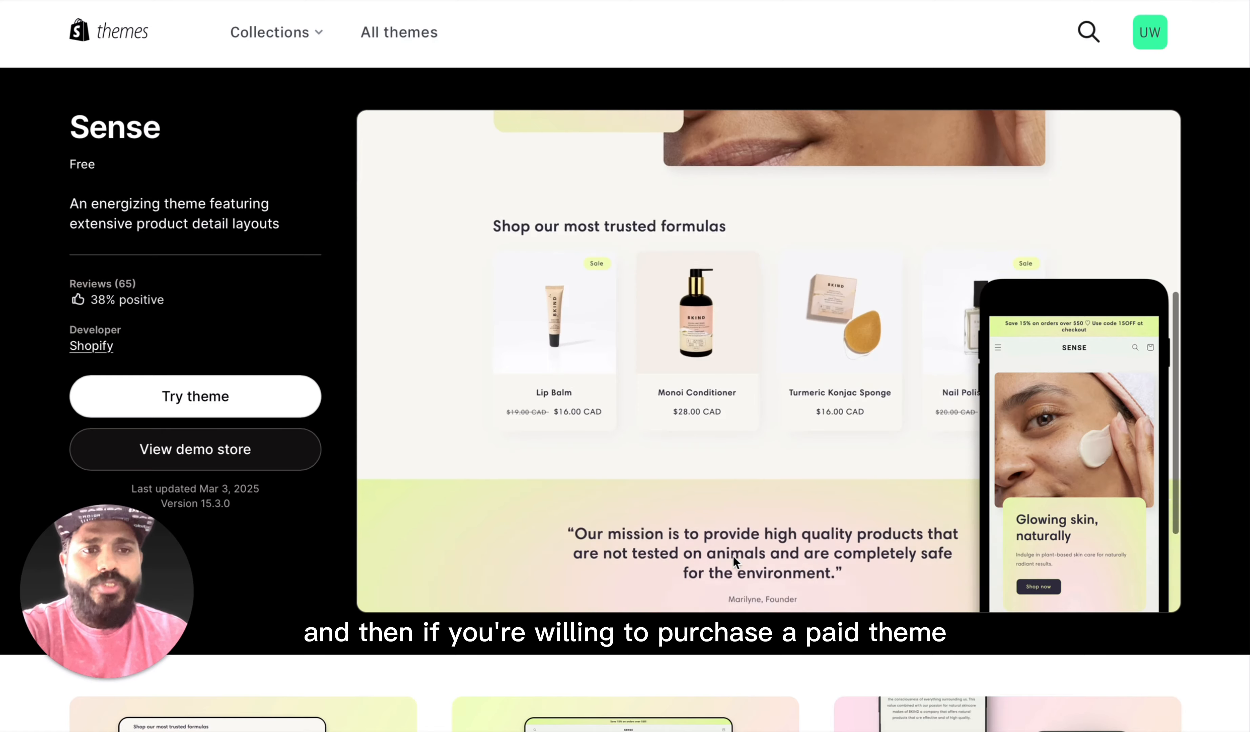
Step: Examine the Sense theme's Theme Store page, including its preview, feature list and Theme Store promise
scroll(733, 555, "down", 20)
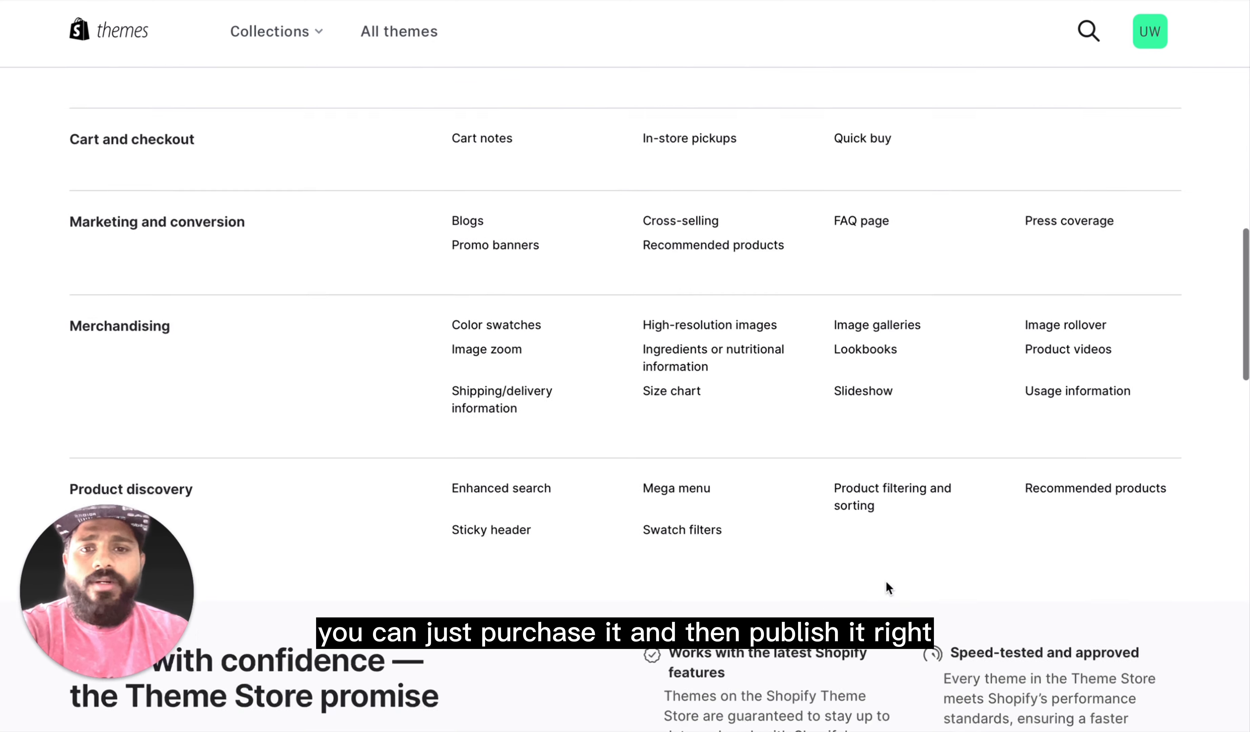
scroll(886, 583, "down", 2)
scroll(886, 583, "up", 4)
scroll(886, 583, "down", 14)
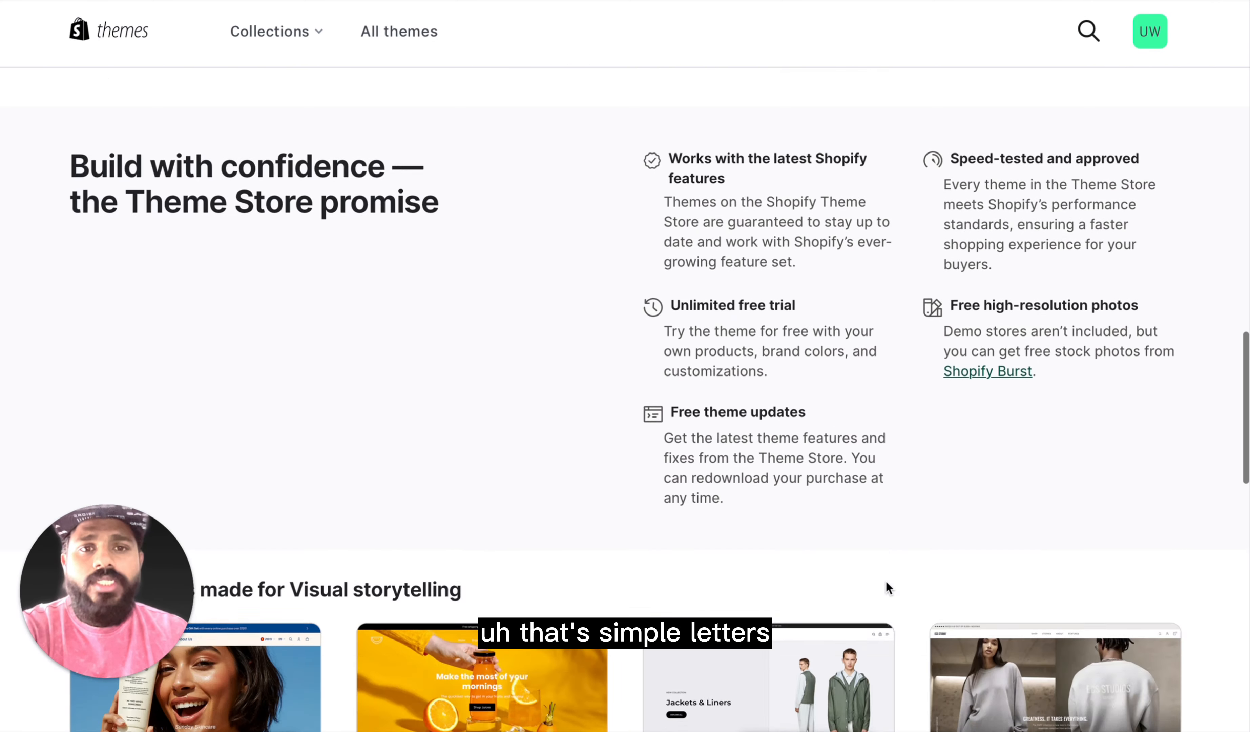
scroll(887, 580, "down", 9)
scroll(886, 580, "up", 20)
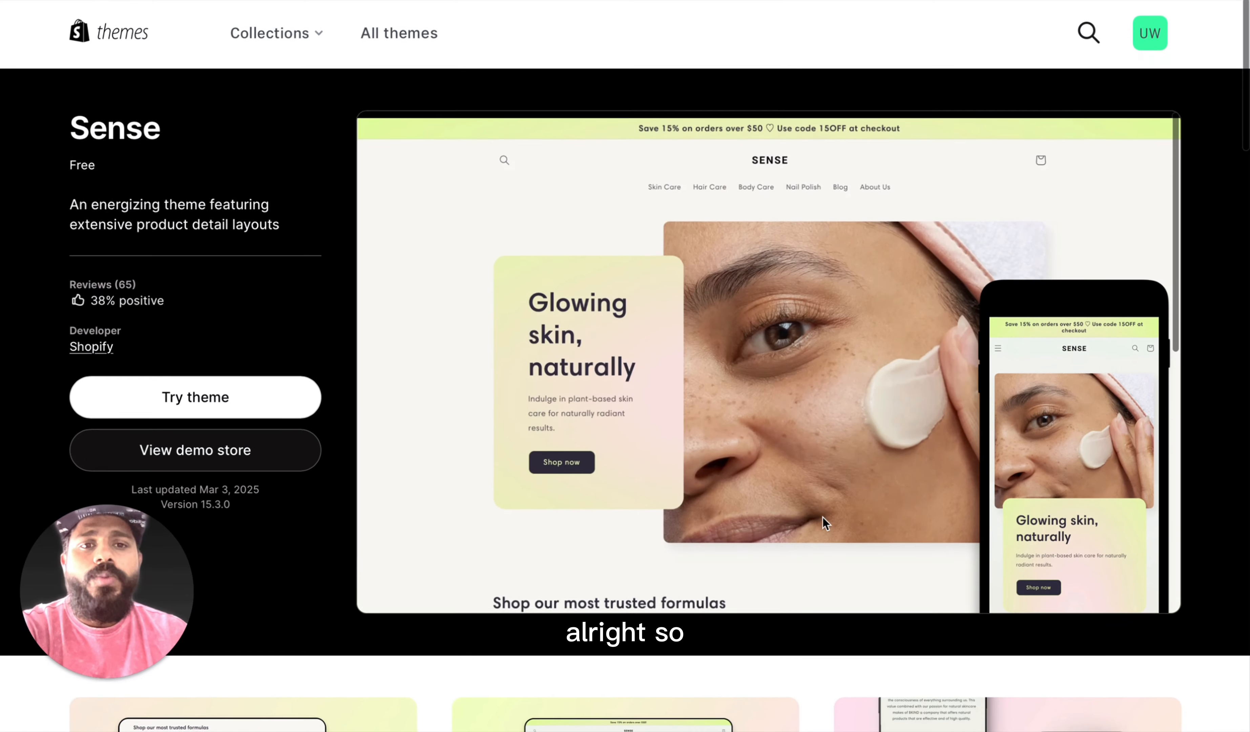
scroll(813, 508, "down", 10)
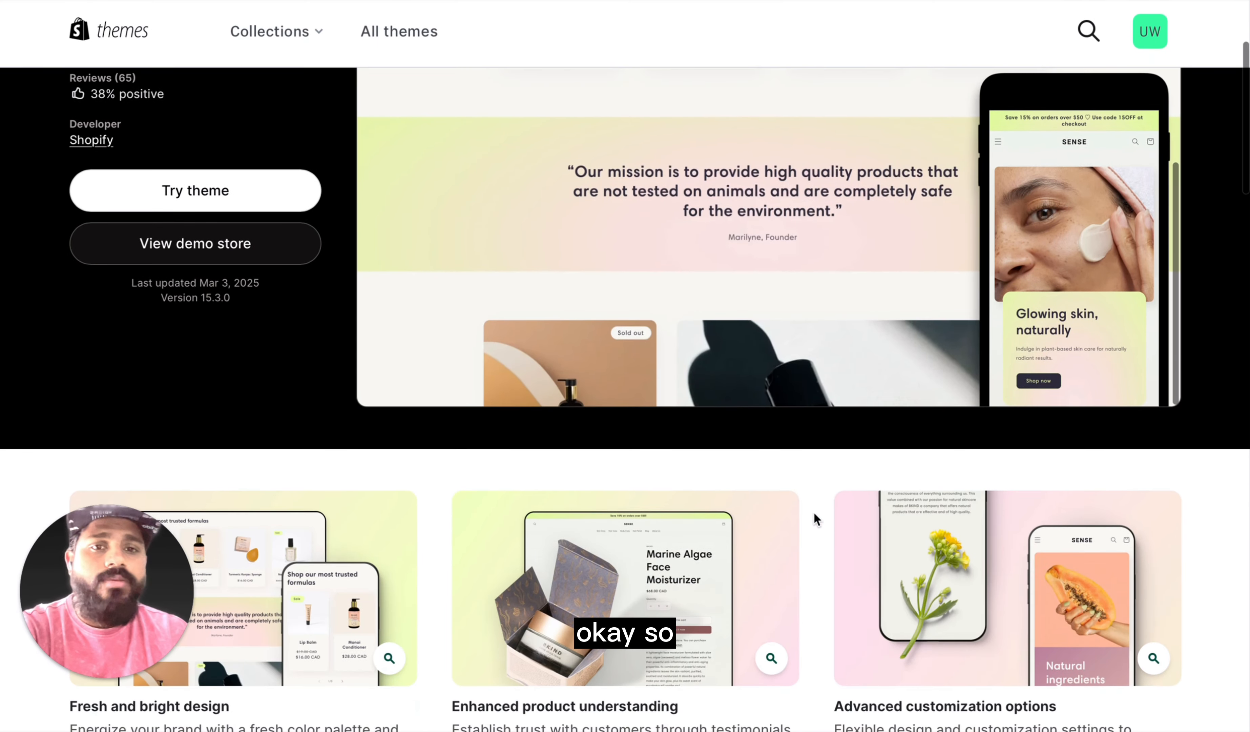
scroll(826, 567, "up", 4)
scroll(859, 358, "down", 4)
scroll(859, 359, "up", 4)
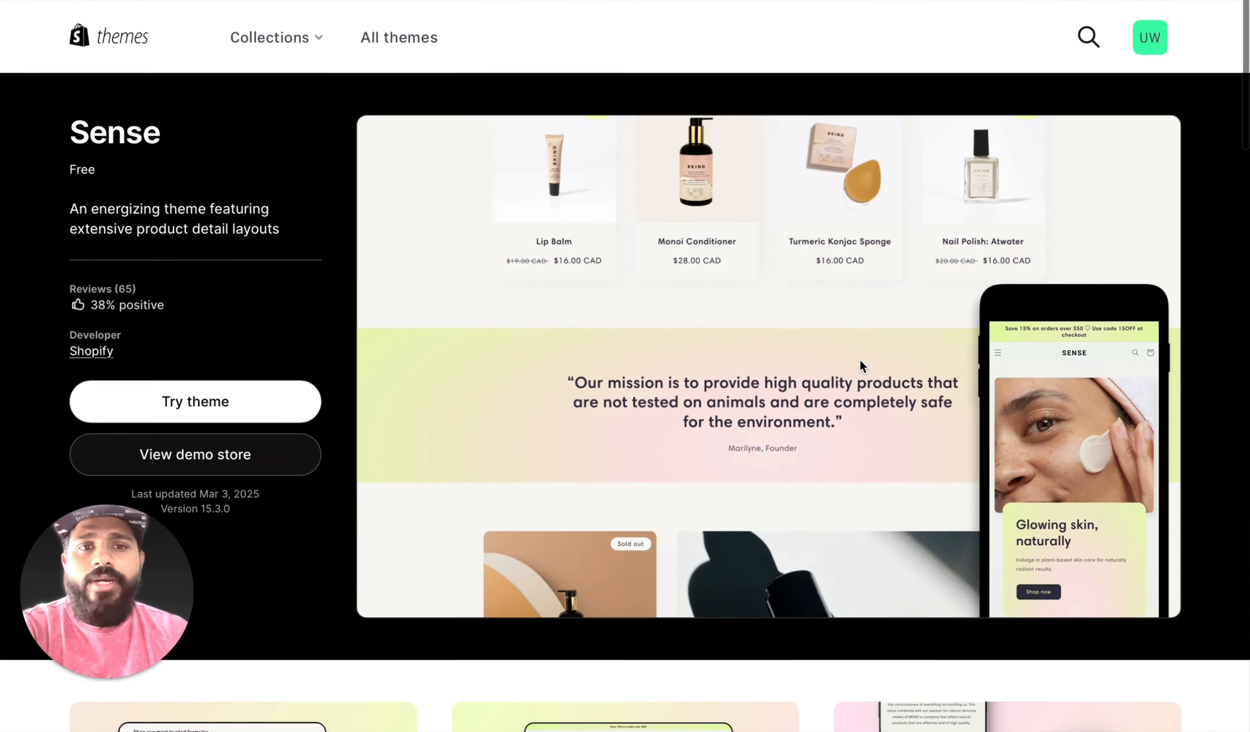
Step: Return from the Sense theme's store page to the admin's Themes page and review the current theme and theme library
scroll(861, 360, "up", 10)
mouse_move(872, 6)
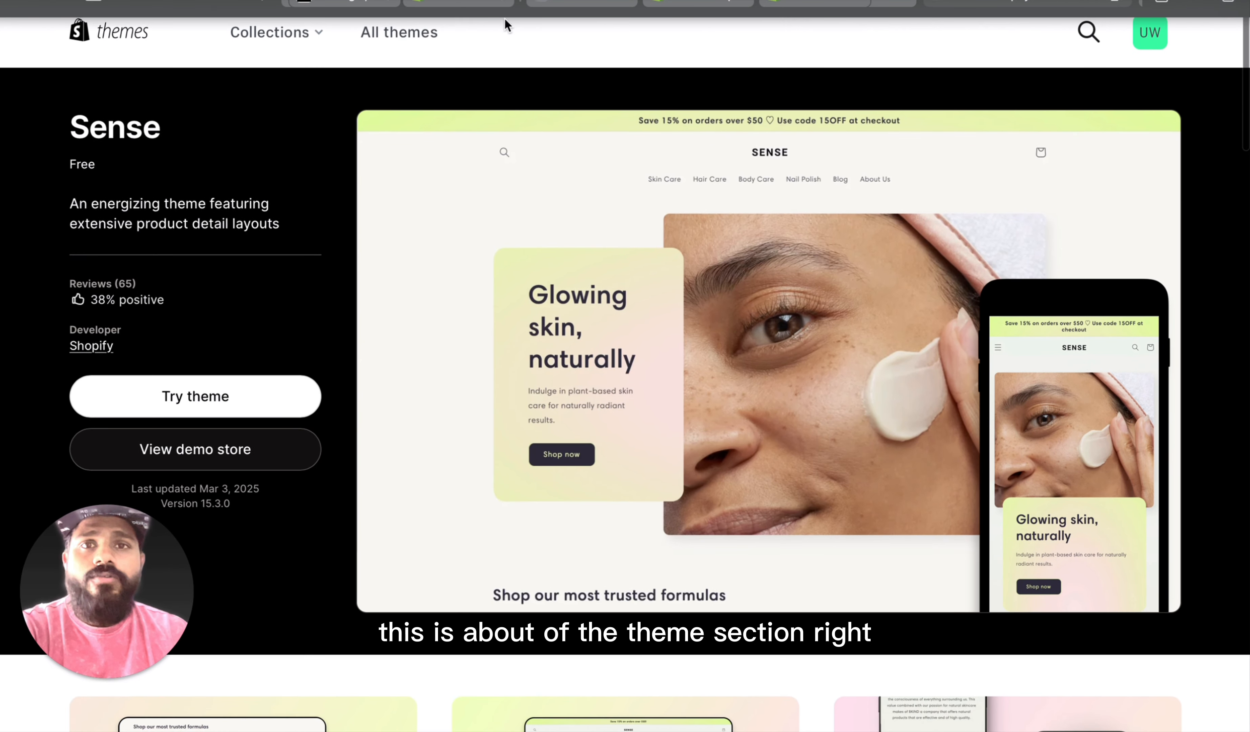
left_click(466, 3)
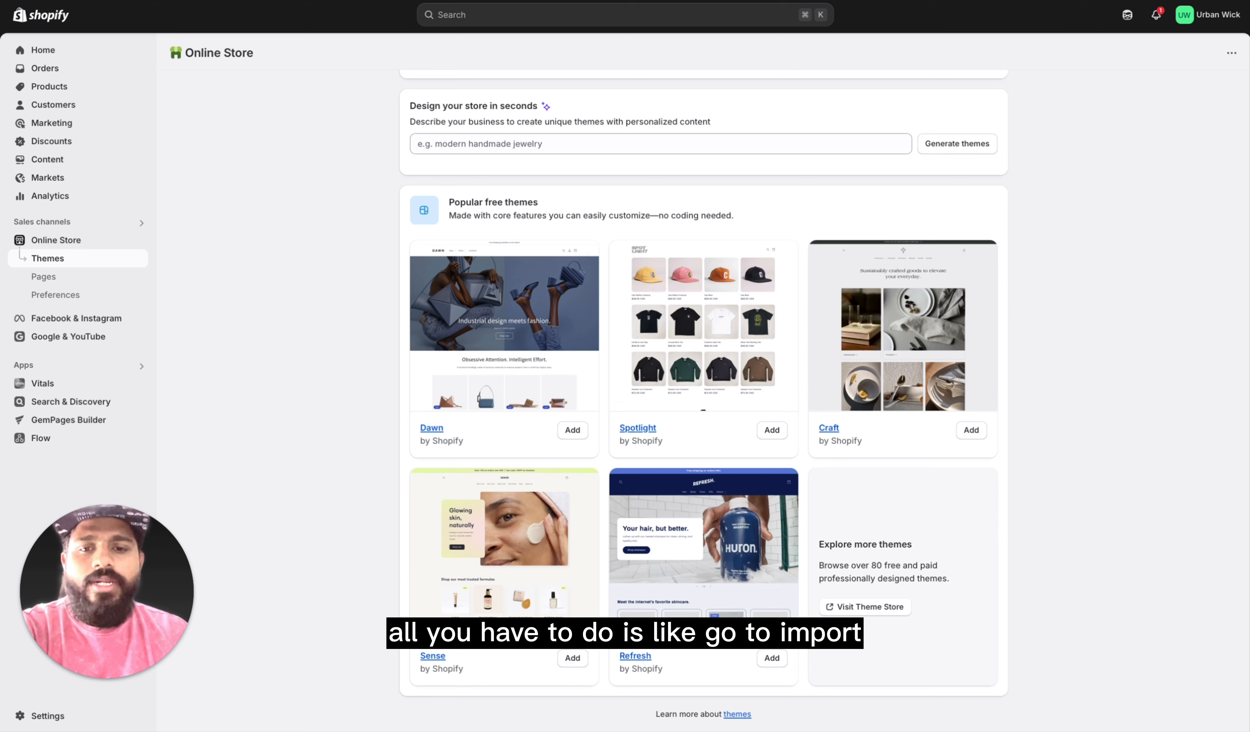
scroll(583, 540, "up", 10)
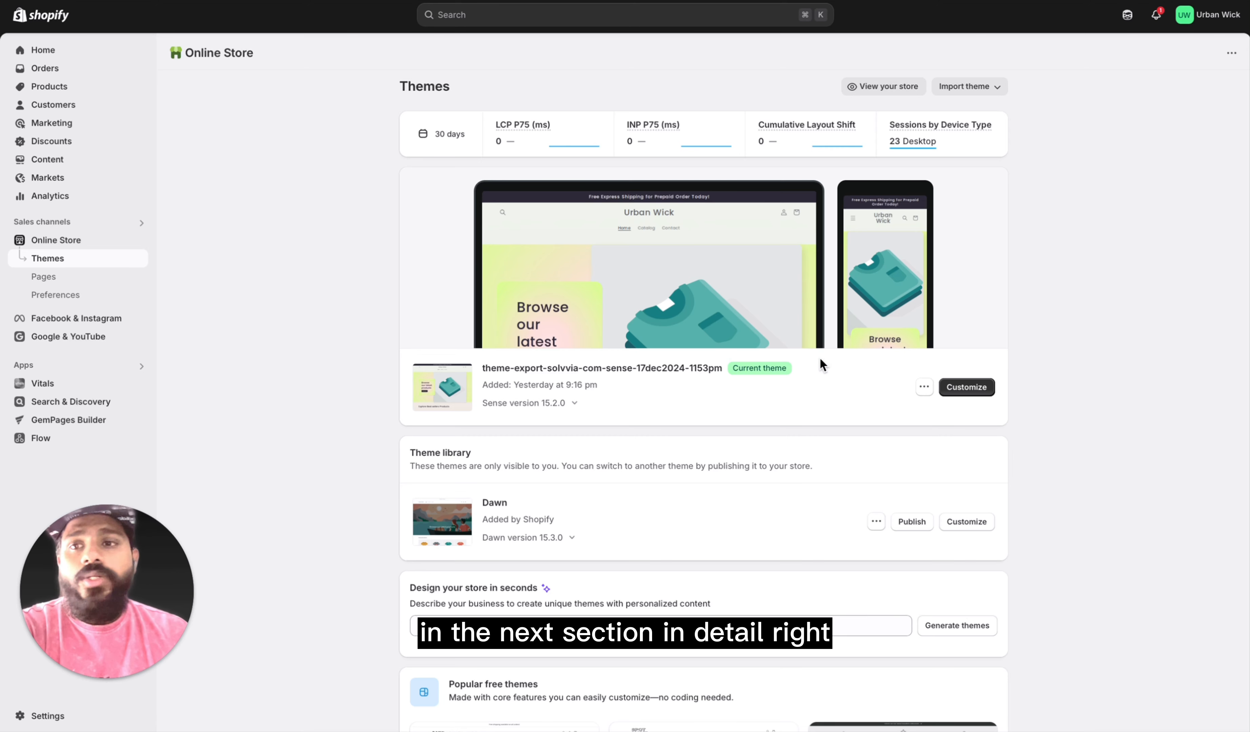
scroll(732, 594, "down", 10)
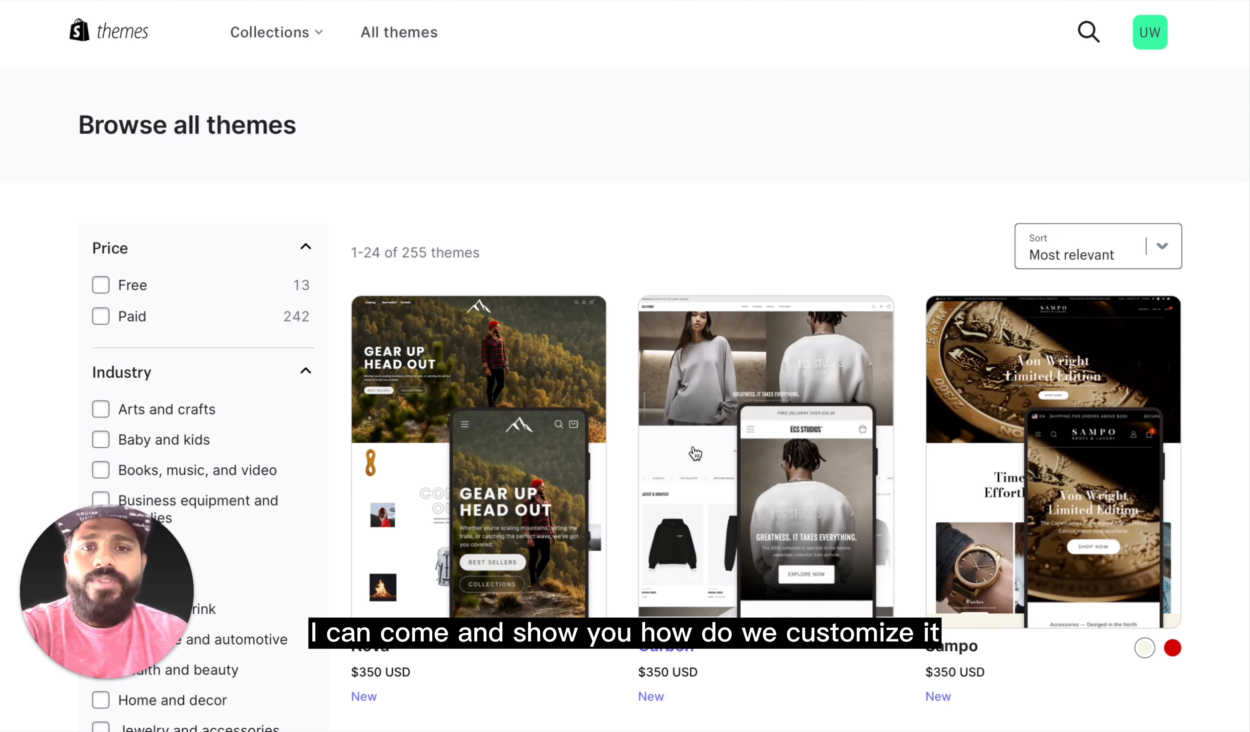
Step: Examine the Theme Store's full catalogue, including its price, industry and feature filters and the listed themes
scroll(308, 449, "down", 5)
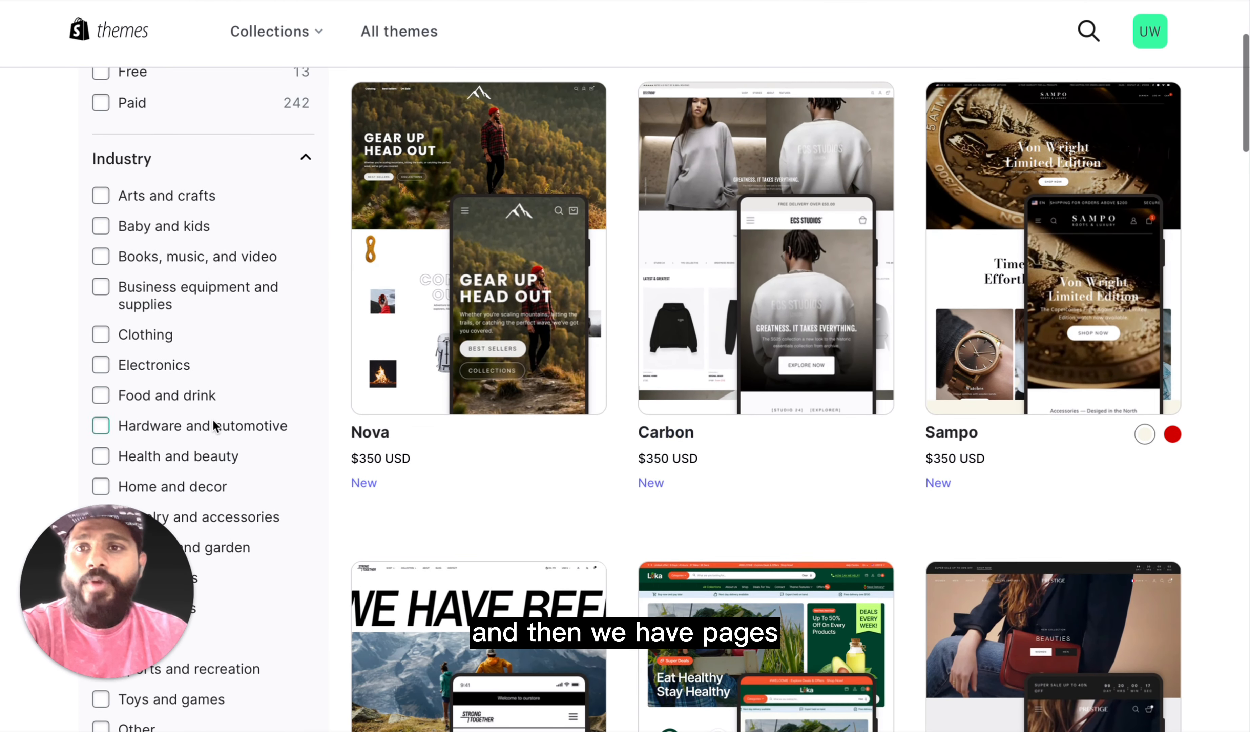
scroll(201, 251, "up", 5)
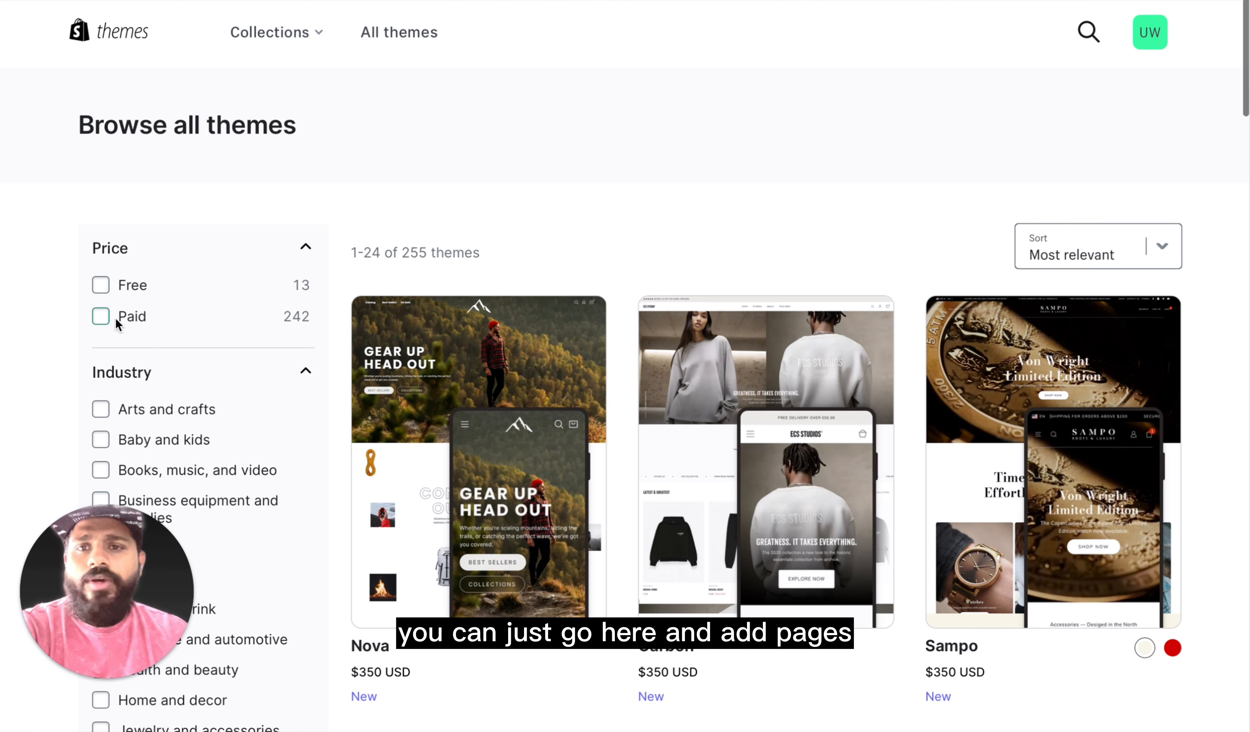
scroll(233, 455, "down", 5)
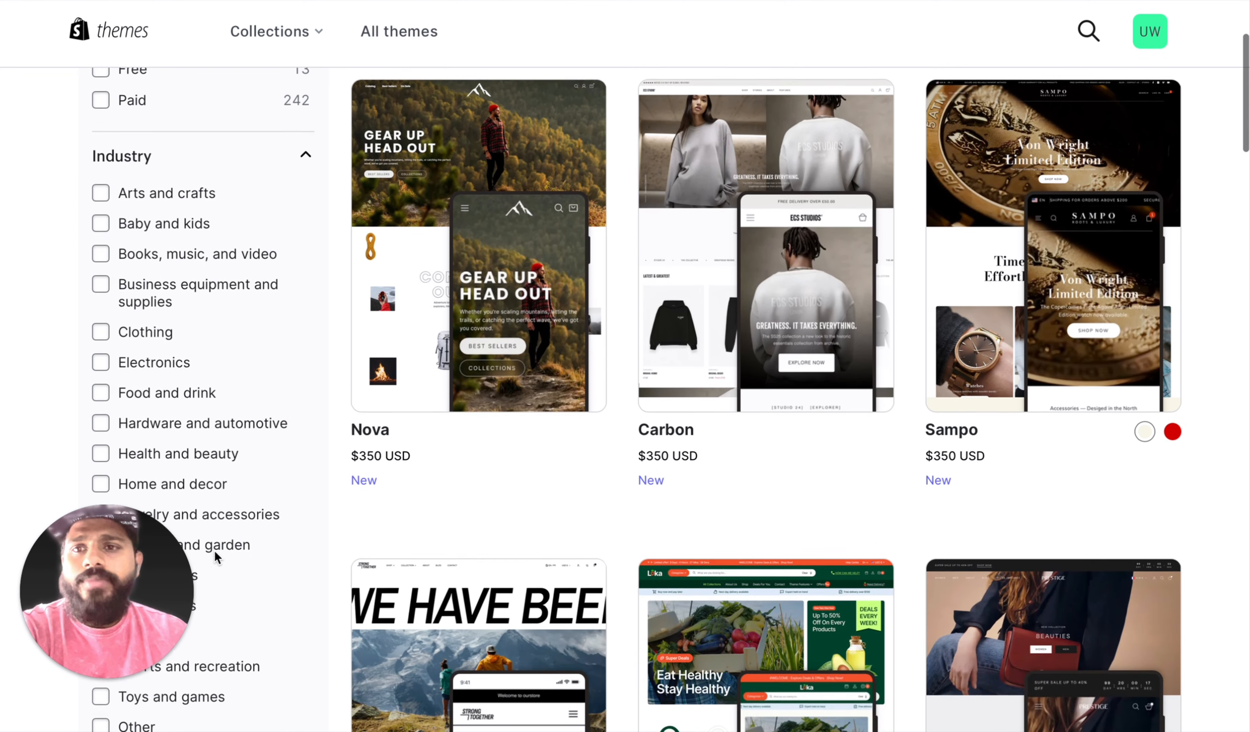
scroll(221, 628, "down", 15)
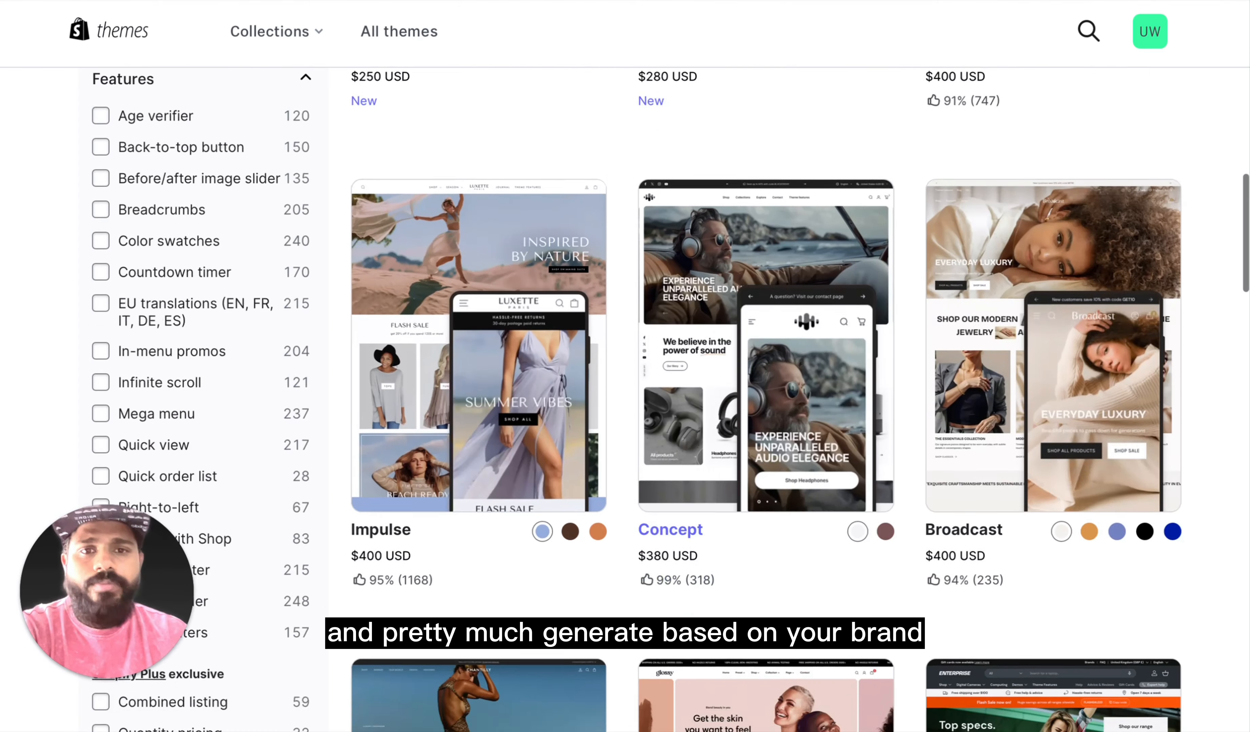
scroll(778, 563, "down", 3)
scroll(778, 564, "down", 8)
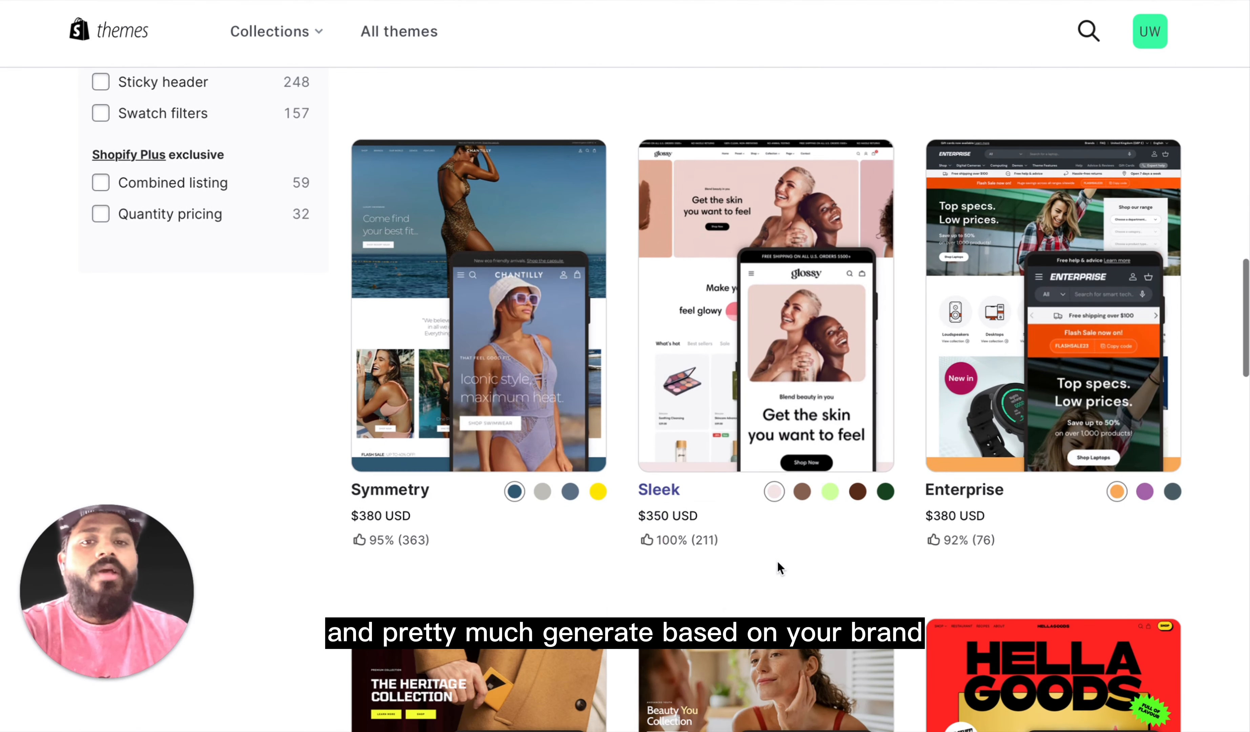
scroll(777, 560, "down", 9)
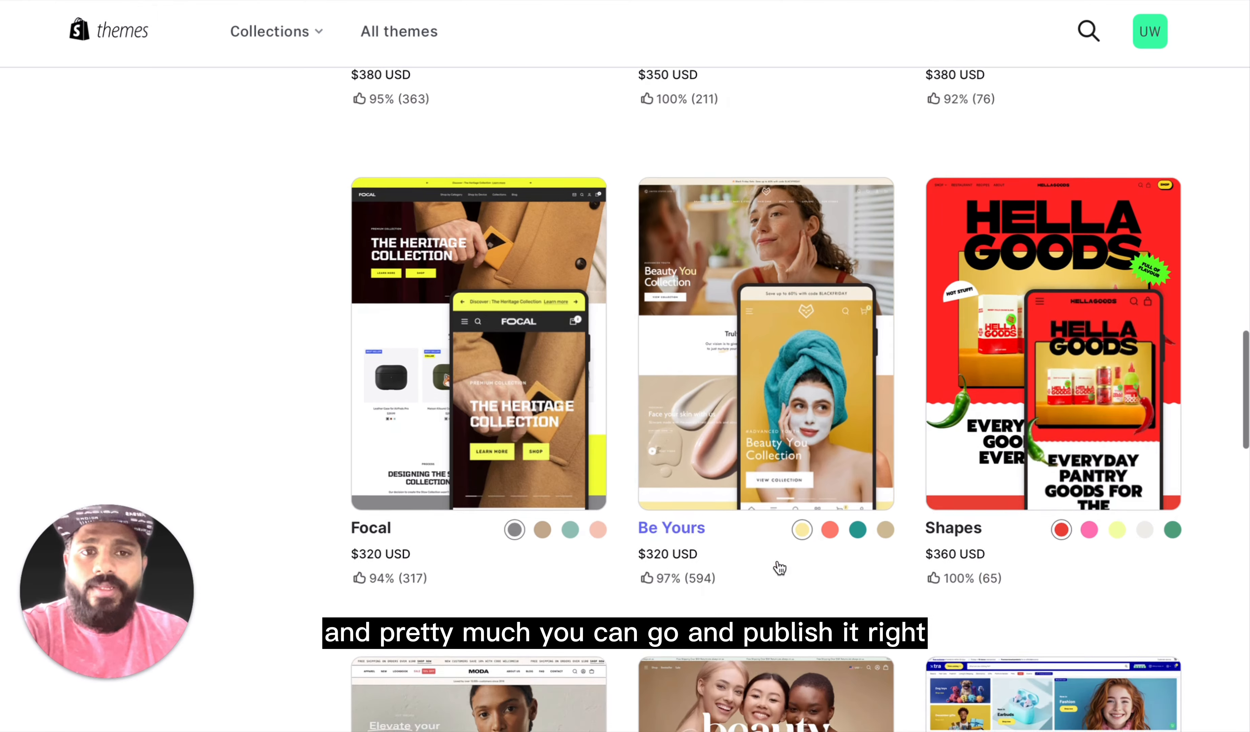
scroll(781, 568, "down", 8)
scroll(780, 568, "up", 20)
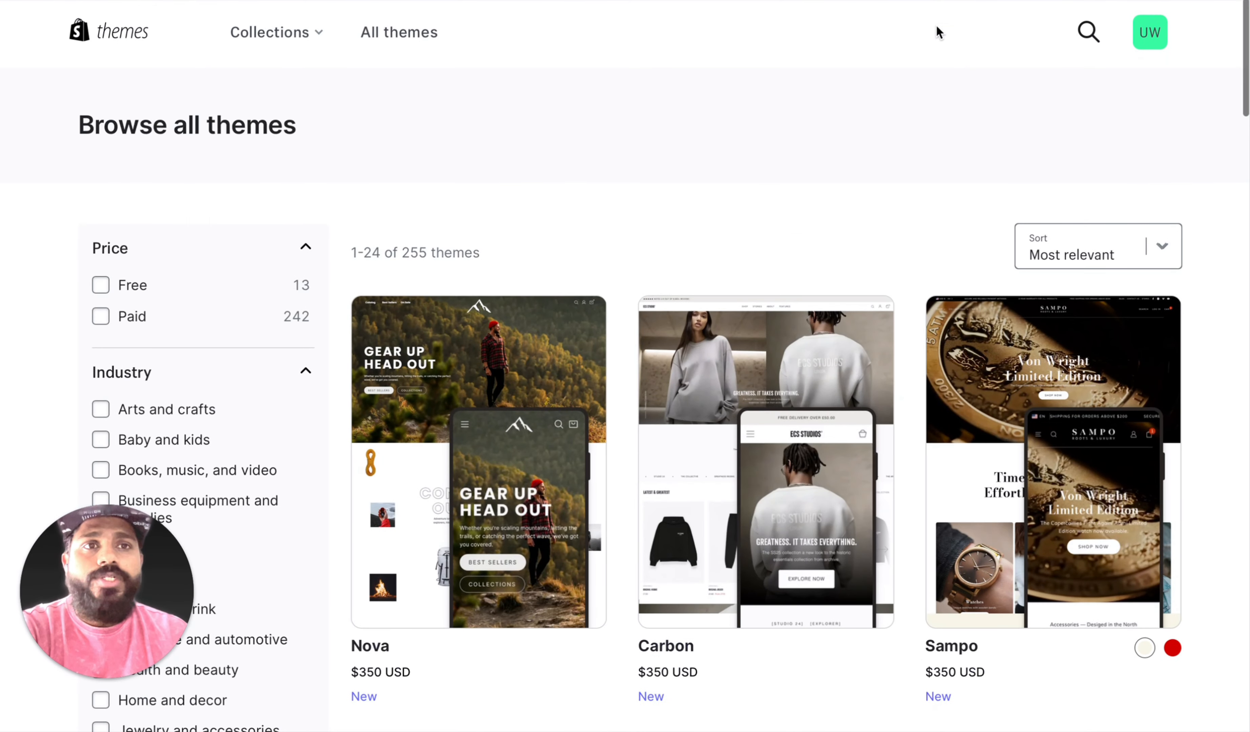
Step: Return to the admin's Themes page and review the popular free themes and the theme import options
mouse_move(385, 4)
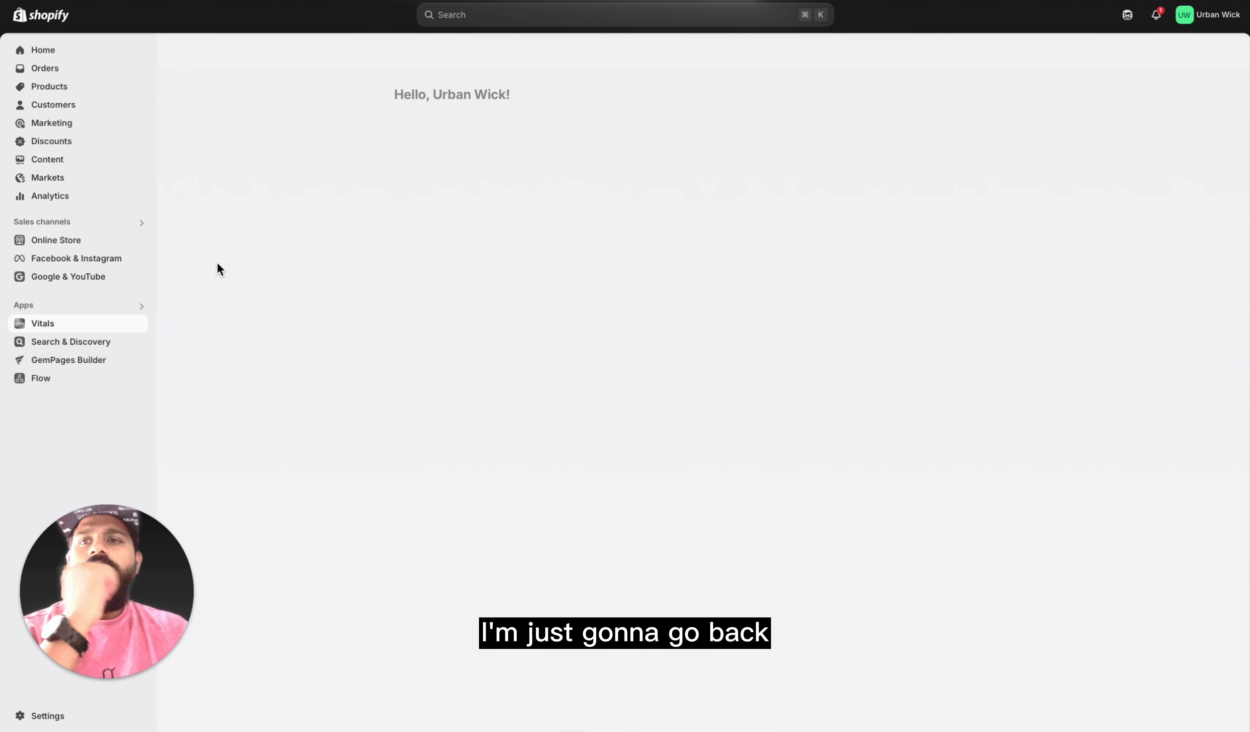
left_click(824, 1)
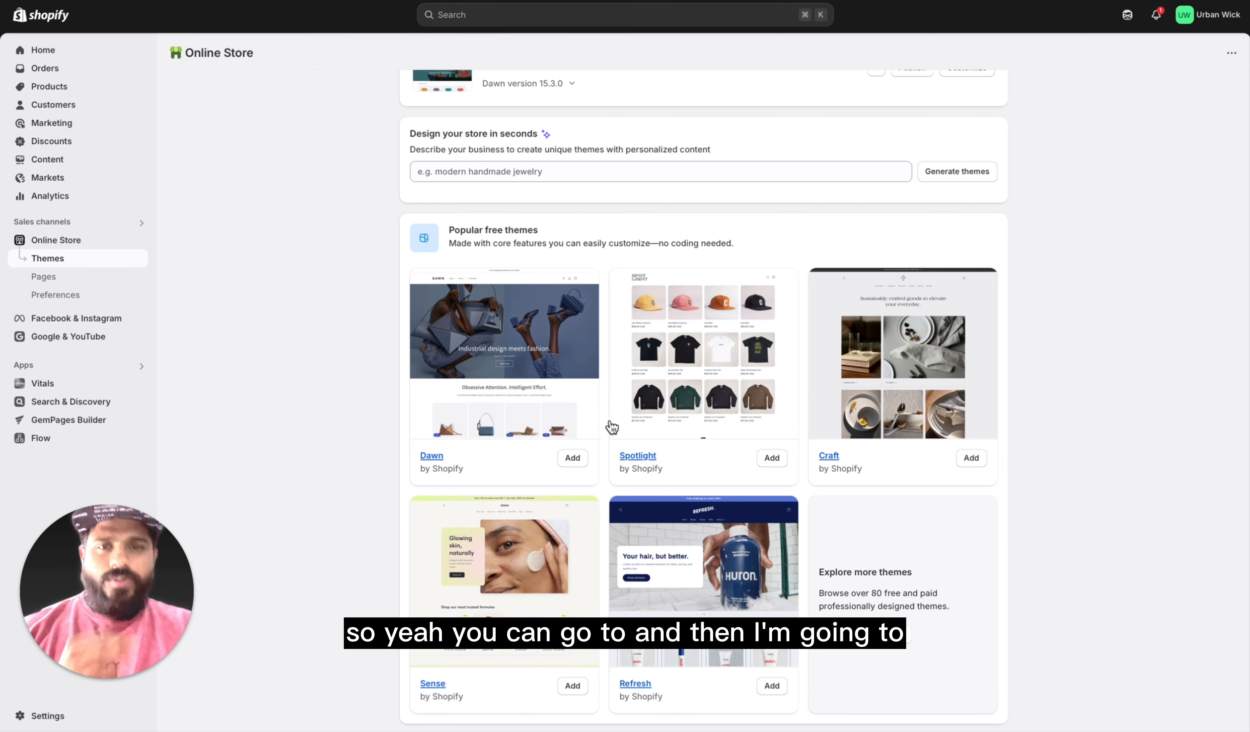
scroll(638, 466, "down", 1)
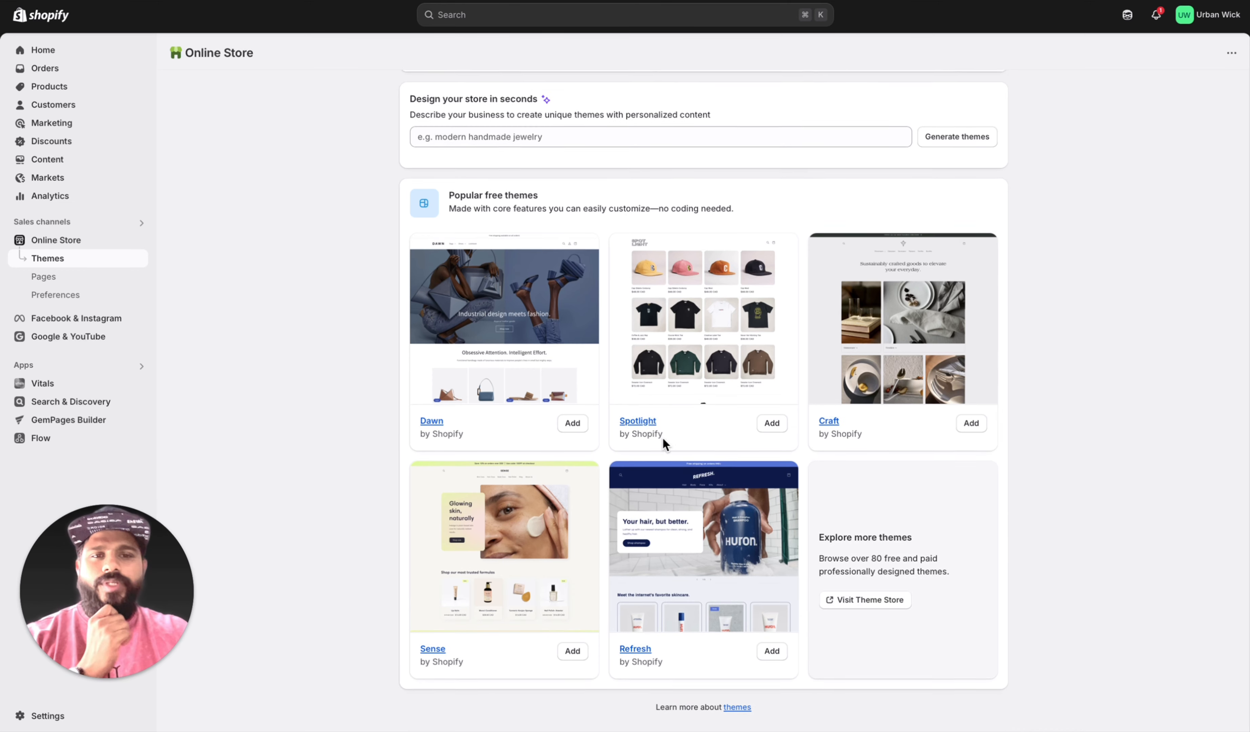
scroll(663, 437, "up", 10)
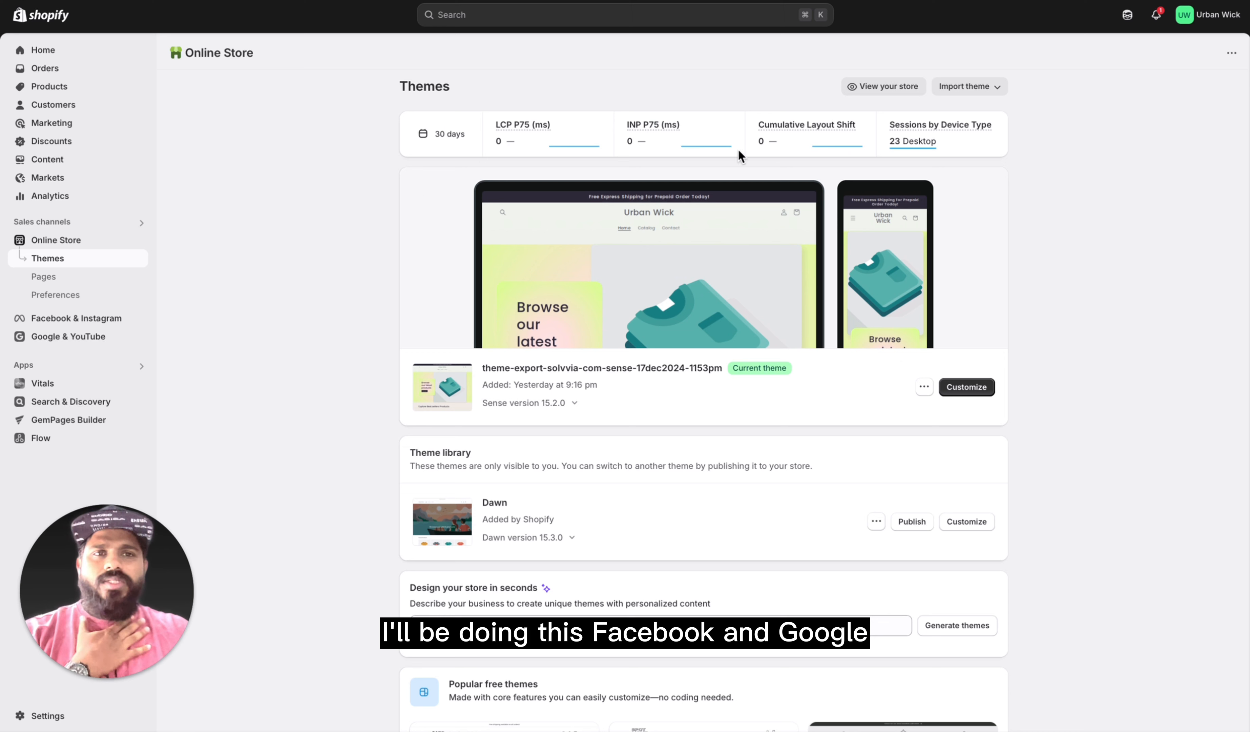
left_click(984, 90)
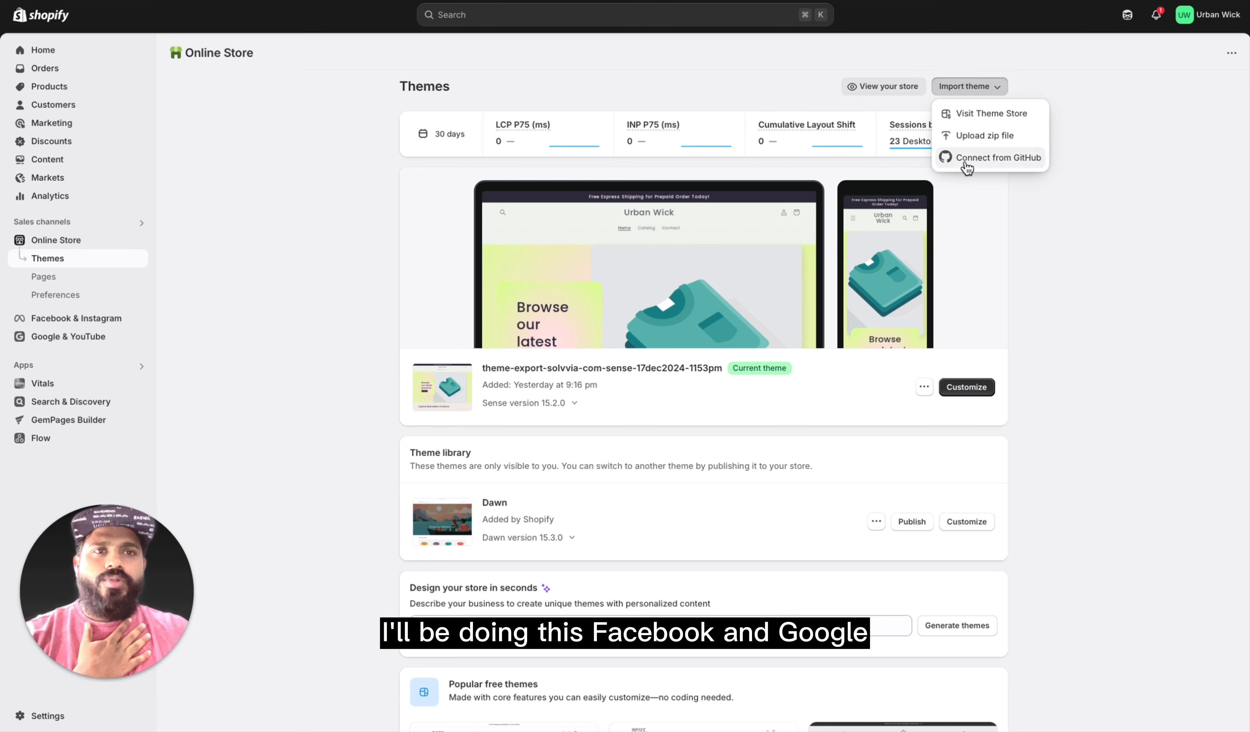
left_click(995, 311)
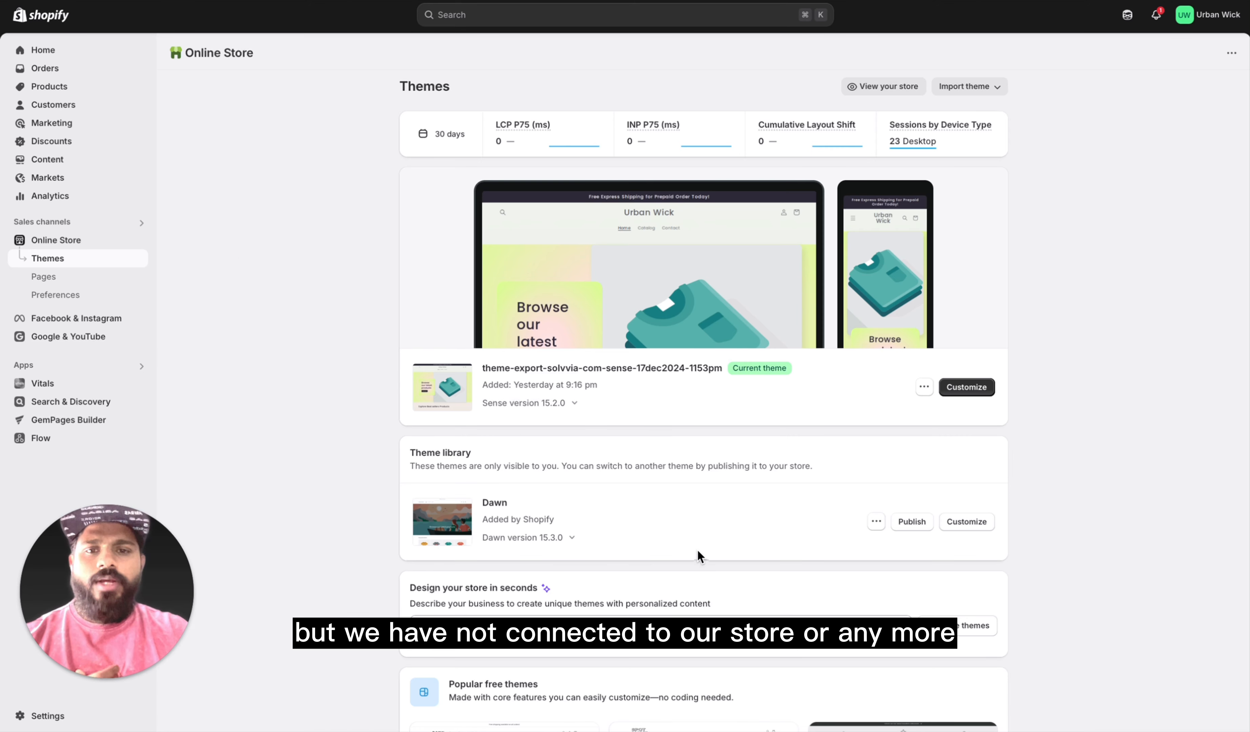
scroll(698, 553, "down", 5)
scroll(881, 407, "up", 5)
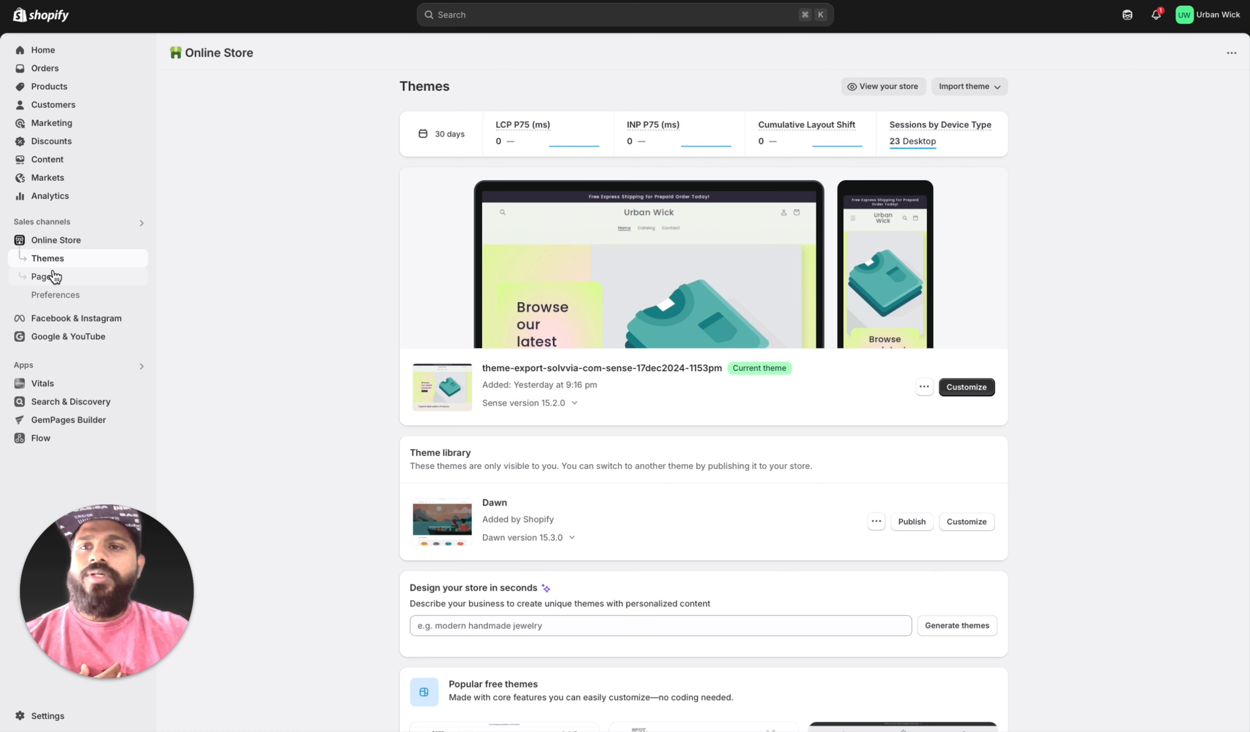
Step: Open the online store's Pages section, view the blank form for adding a page, and return to the page list
left_click(103, 278)
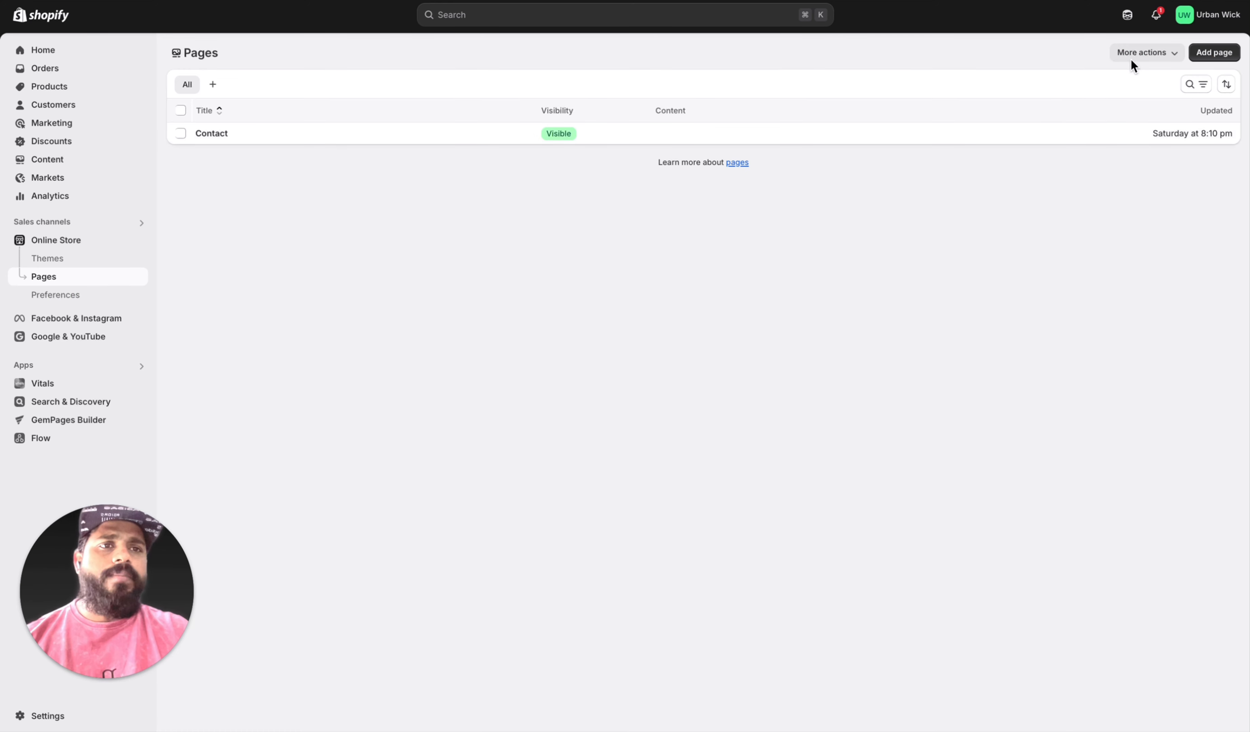
left_click(1057, 256)
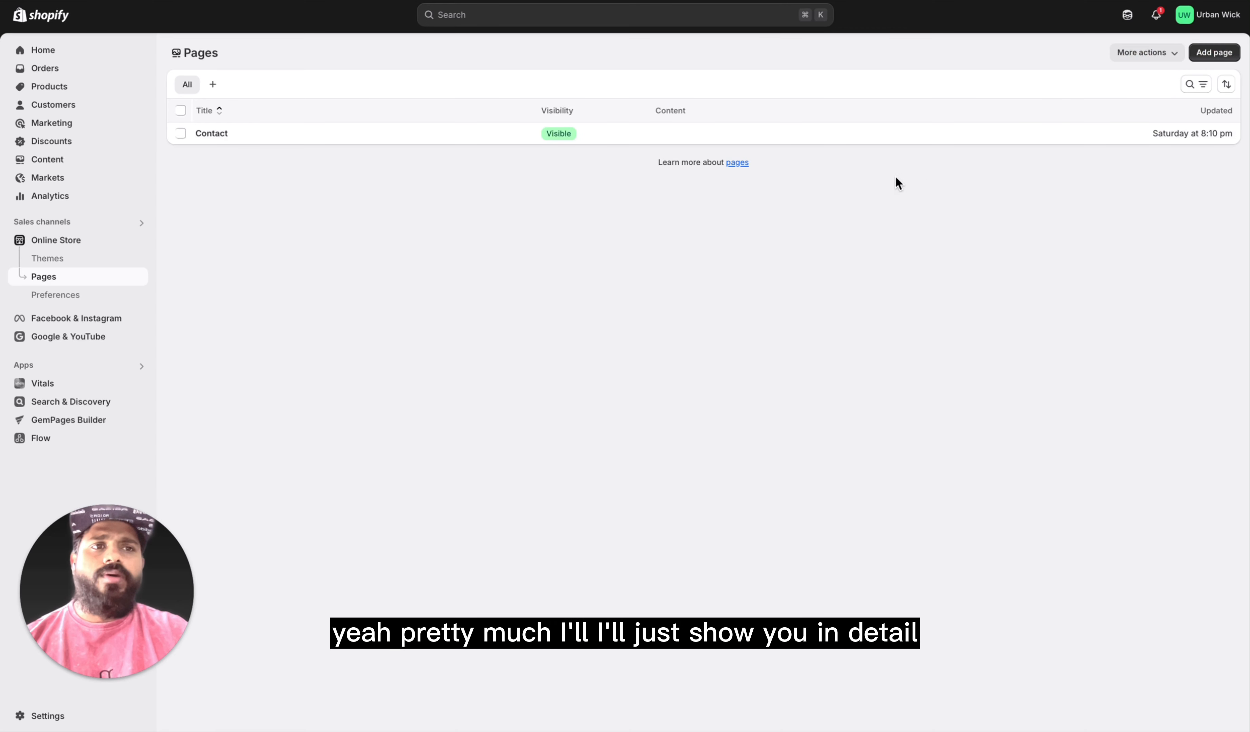
left_click(1211, 53)
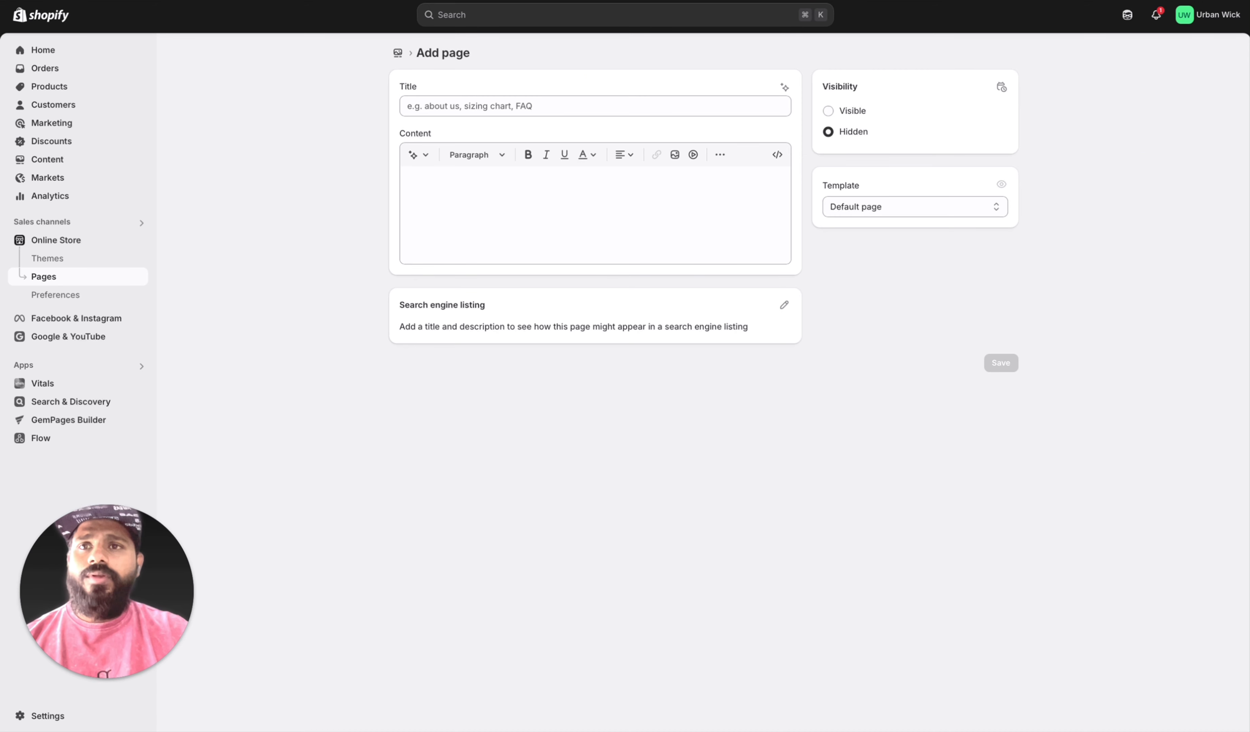
left_click(263, 1)
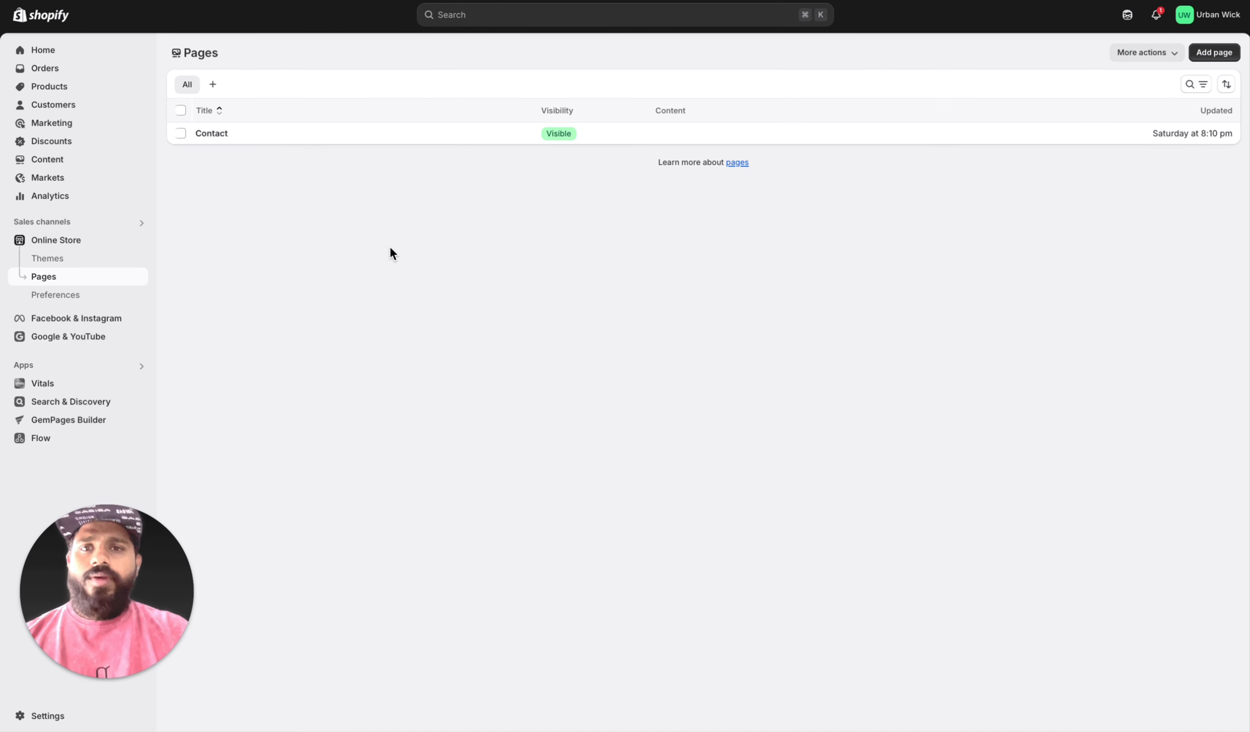
Step: View the online store's Preferences, followed by the Facebook & Instagram and Google & YouTube sales channels
left_click(68, 301)
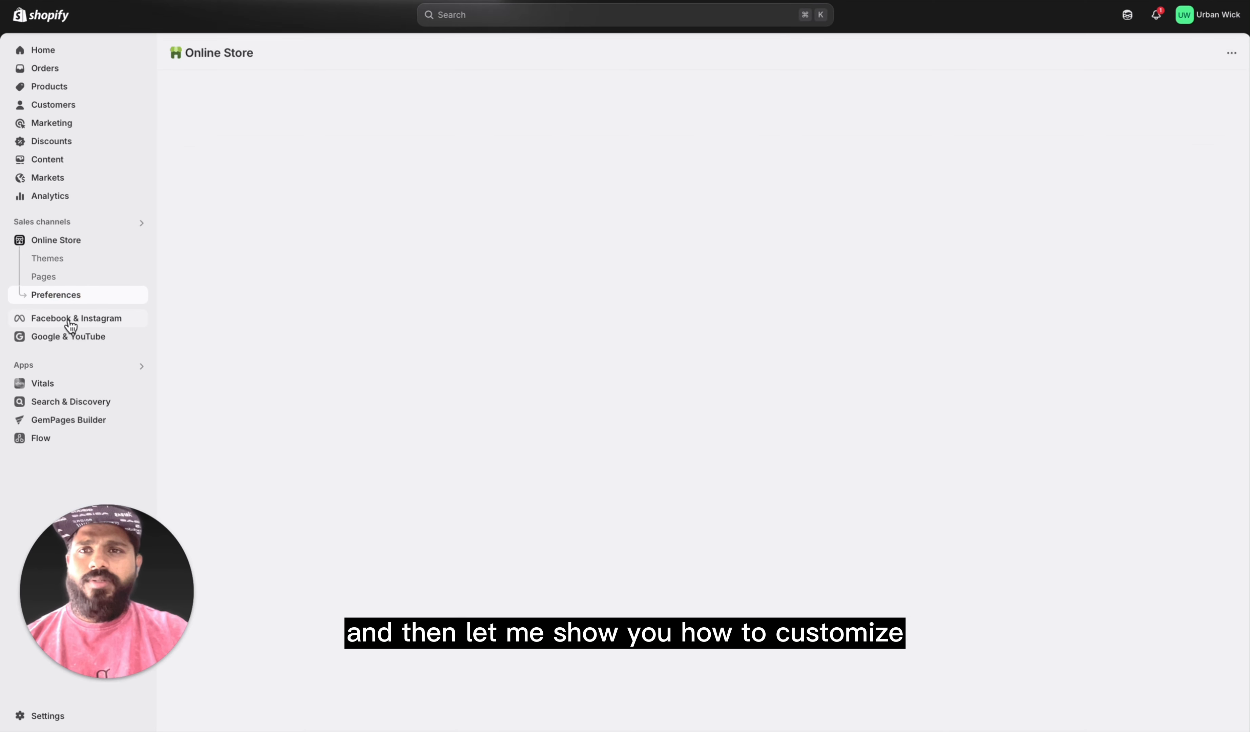
left_click(71, 322)
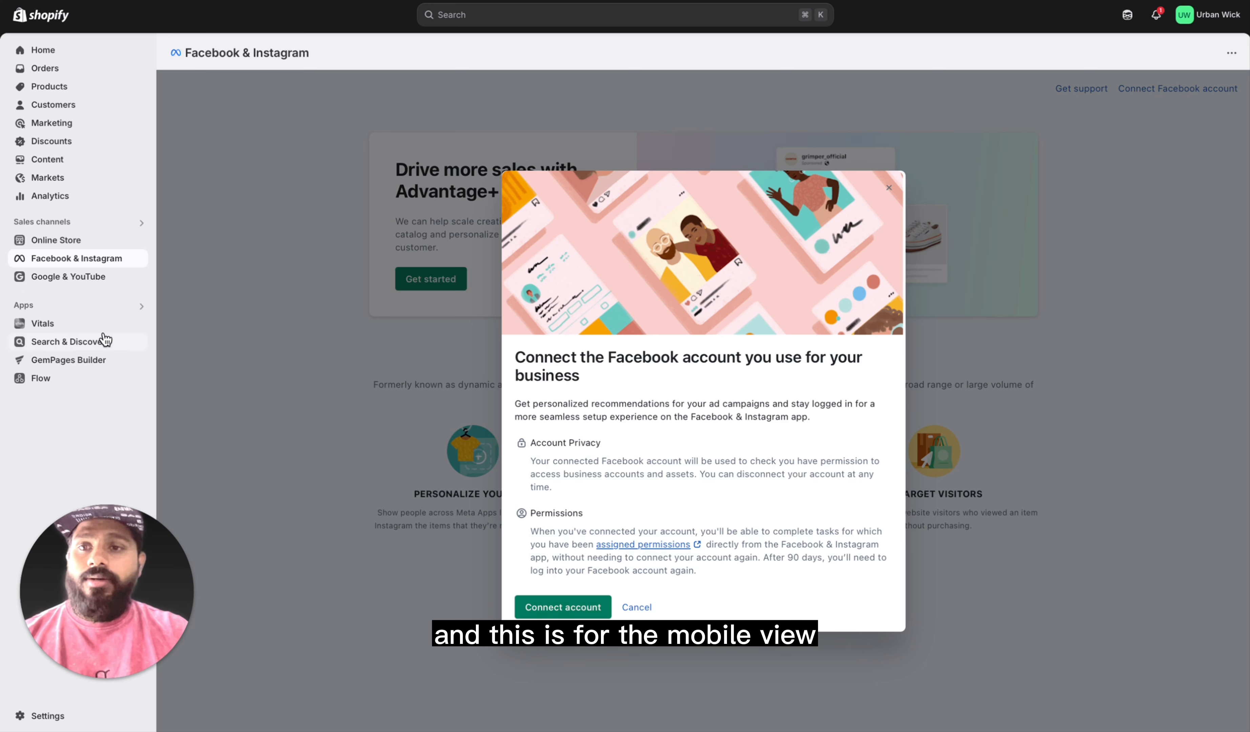
left_click(84, 283)
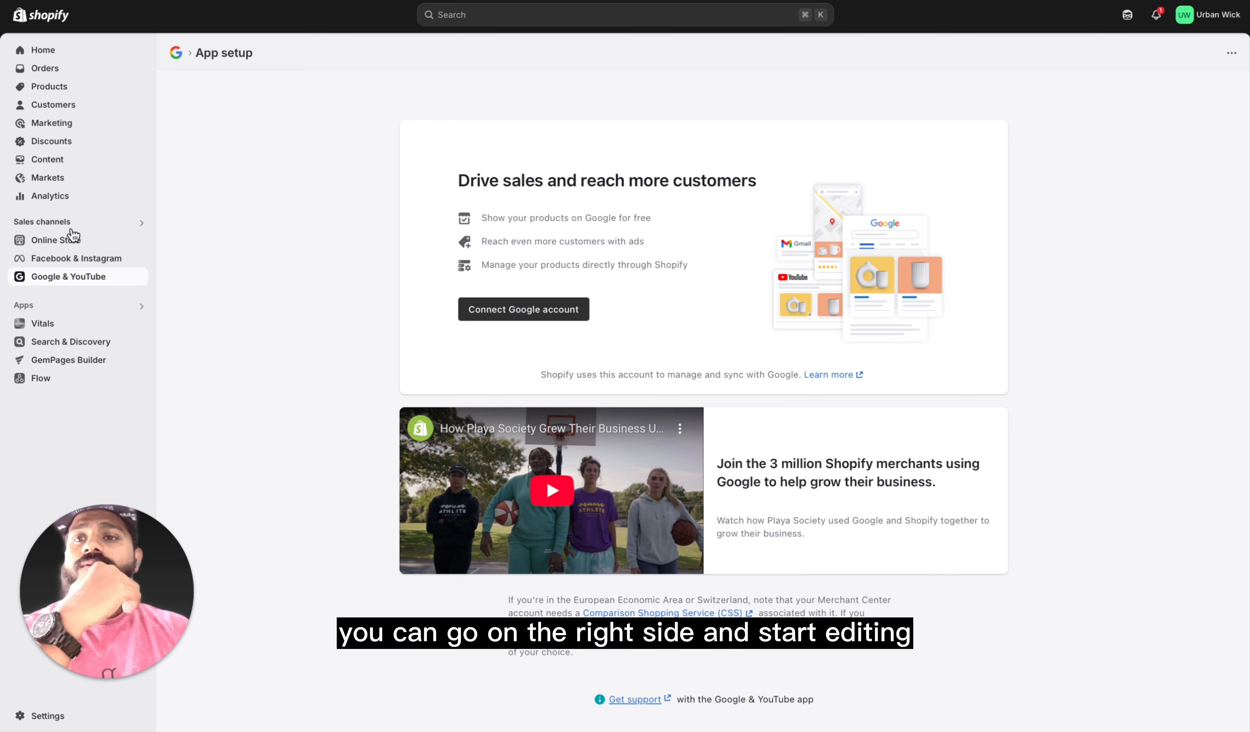
Step: Return to the online store's themes and open the current Sense-based theme for customization
left_click(70, 240)
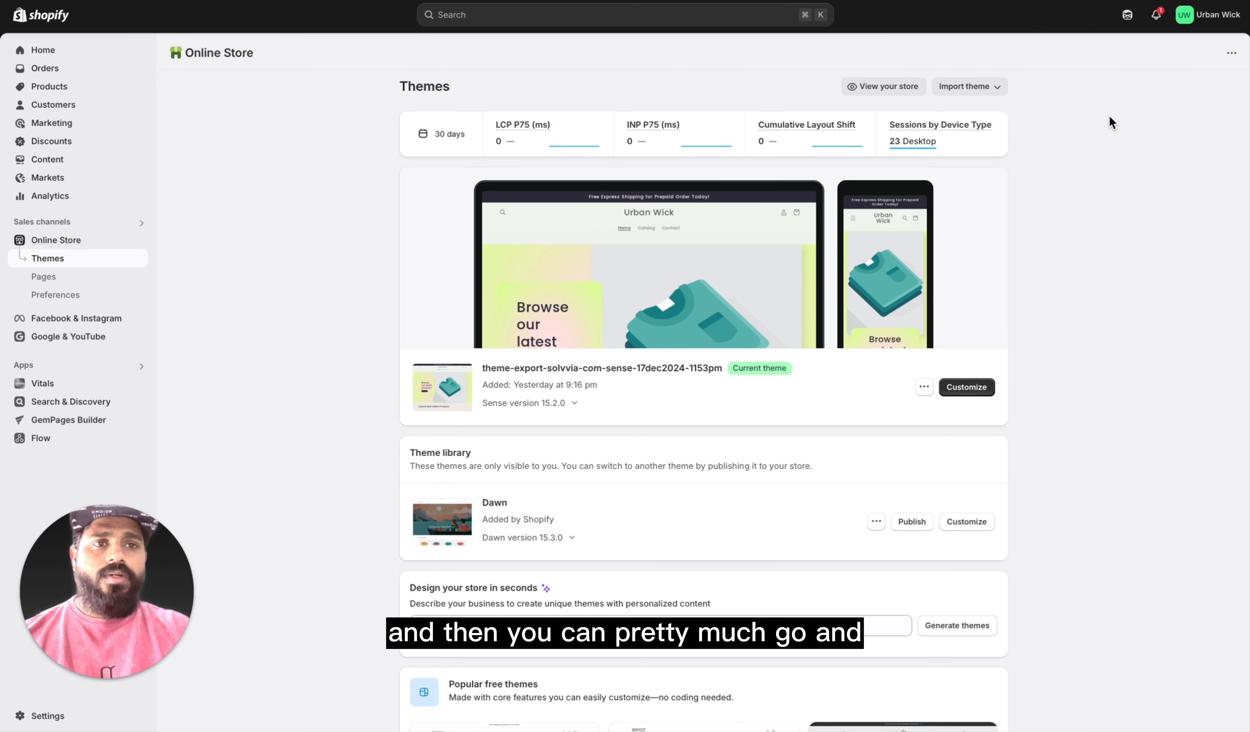
left_click(1157, 106)
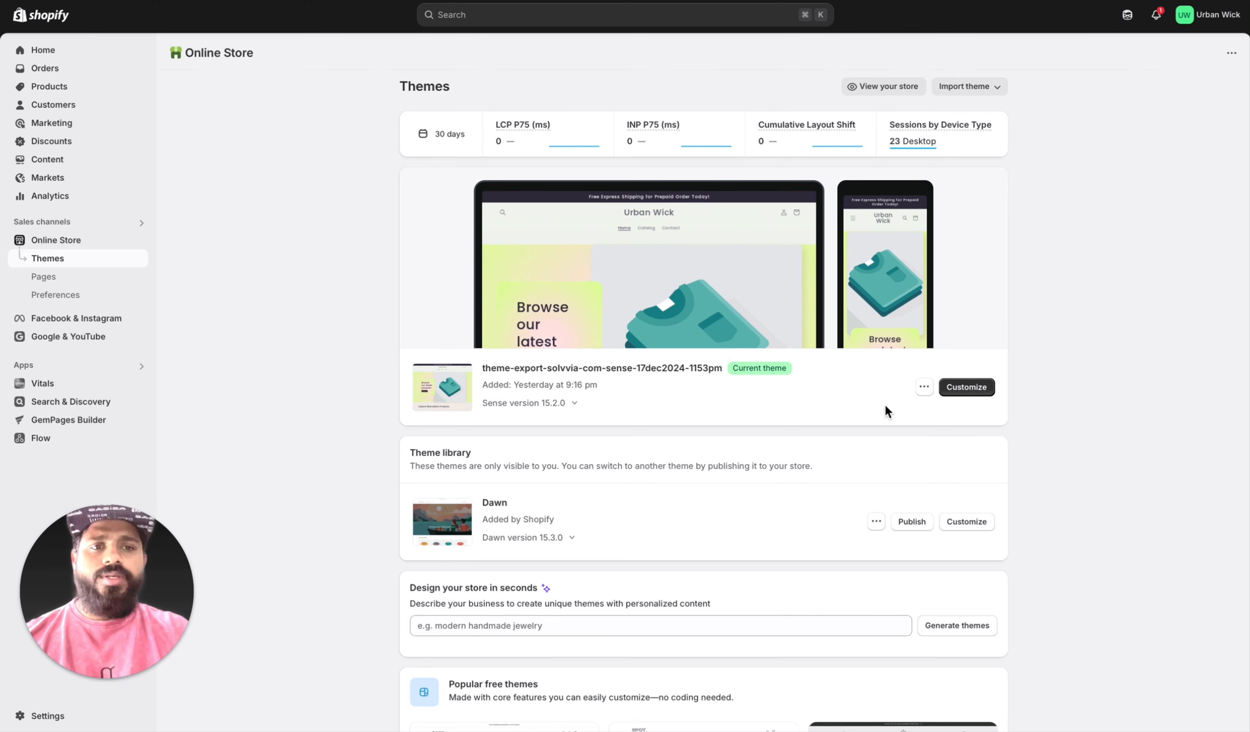
left_click(971, 389)
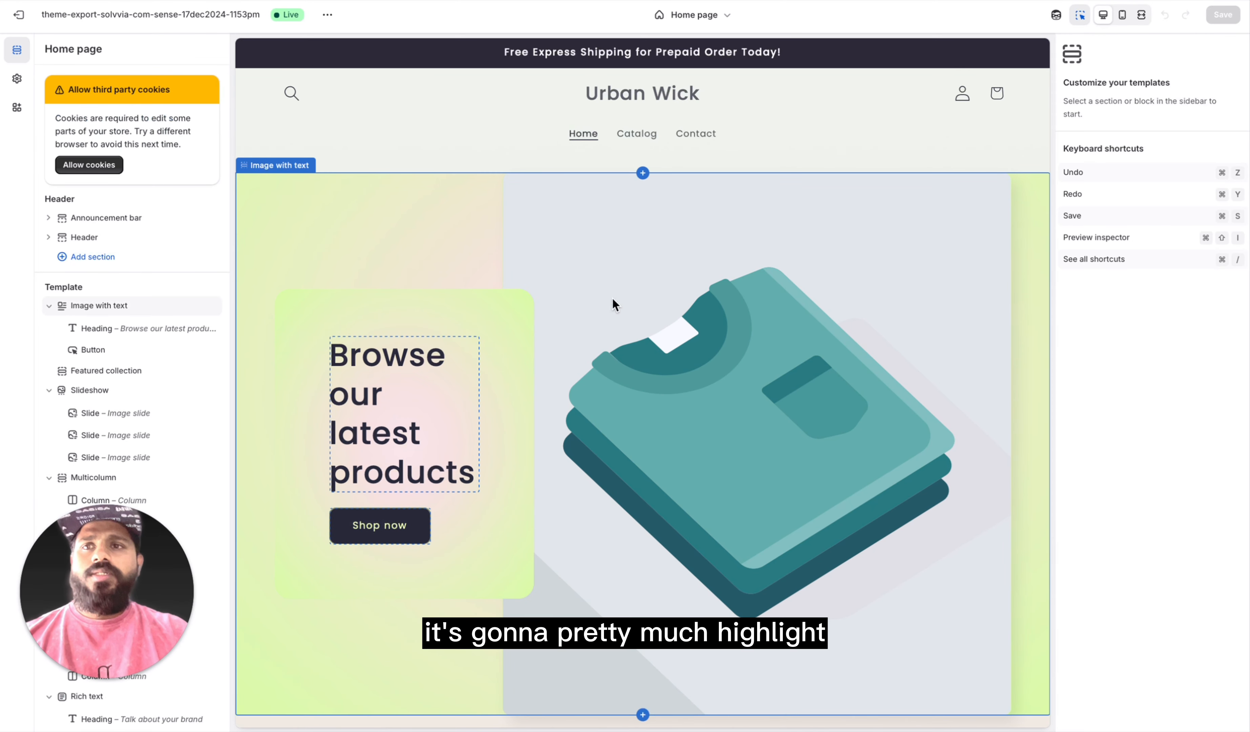
Step: Examine the home page preview in the theme editor around the Image with text banner and best sellers heading
scroll(510, 487, "down", 3)
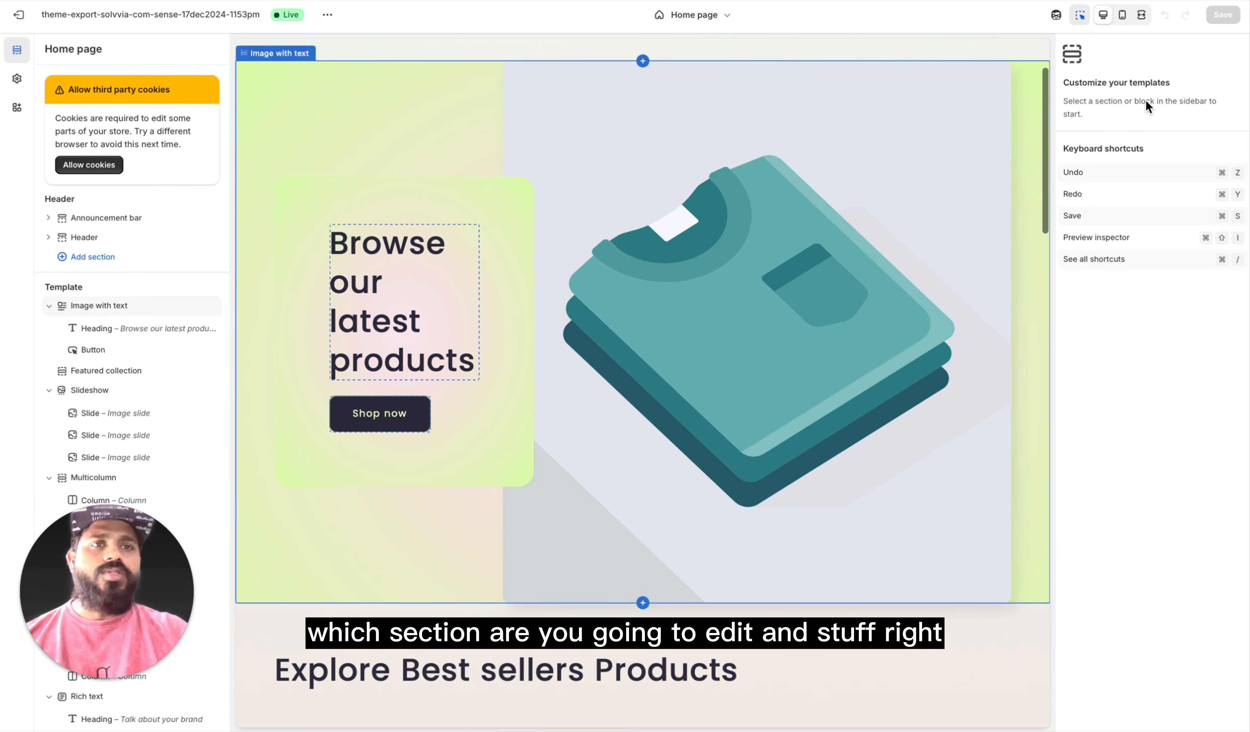
left_click(1149, 333)
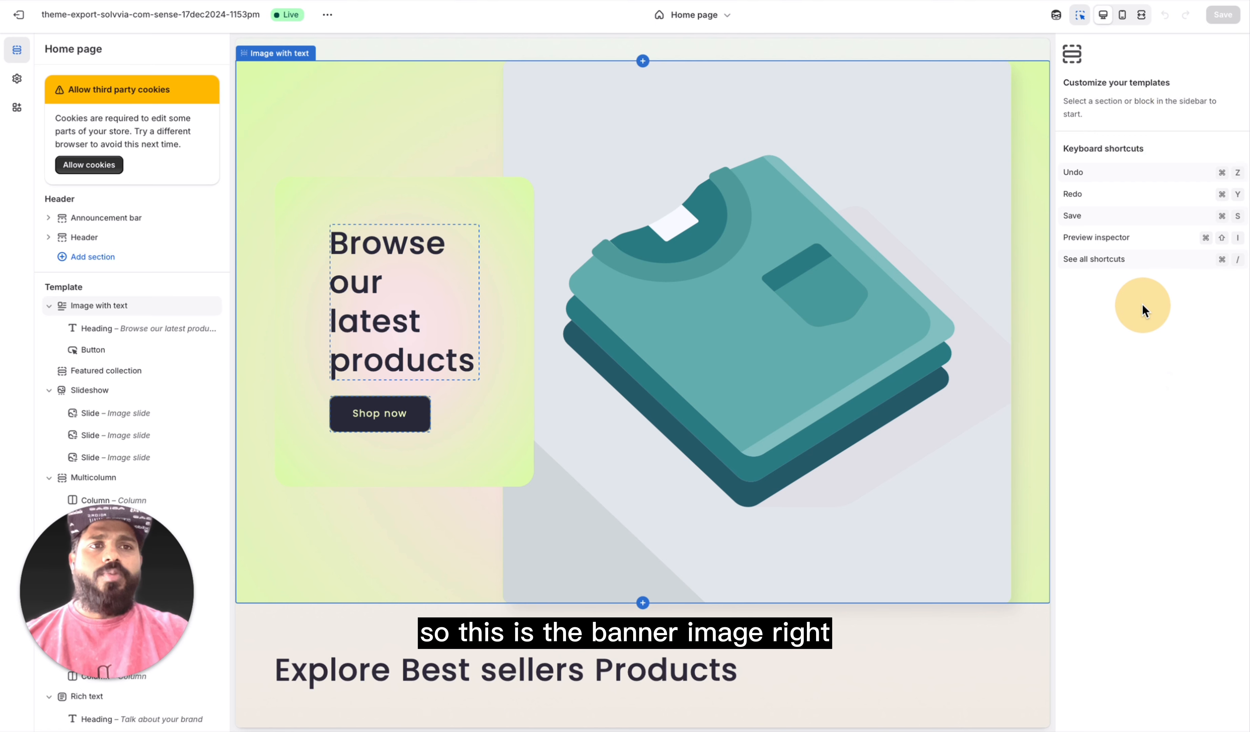
scroll(110, 440, "down", 5)
scroll(126, 276, "up", 5)
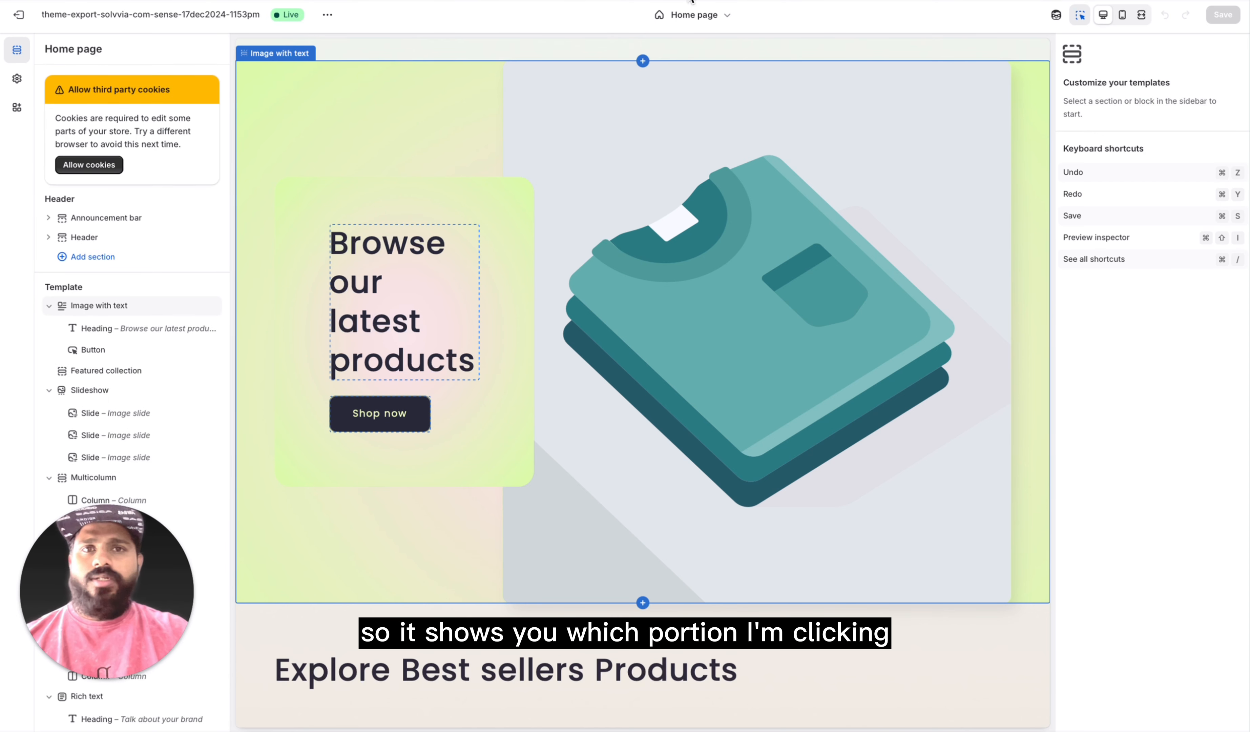
Step: Review the page templates available for editing, including the product templates, and stay on the home page
left_click(726, 16)
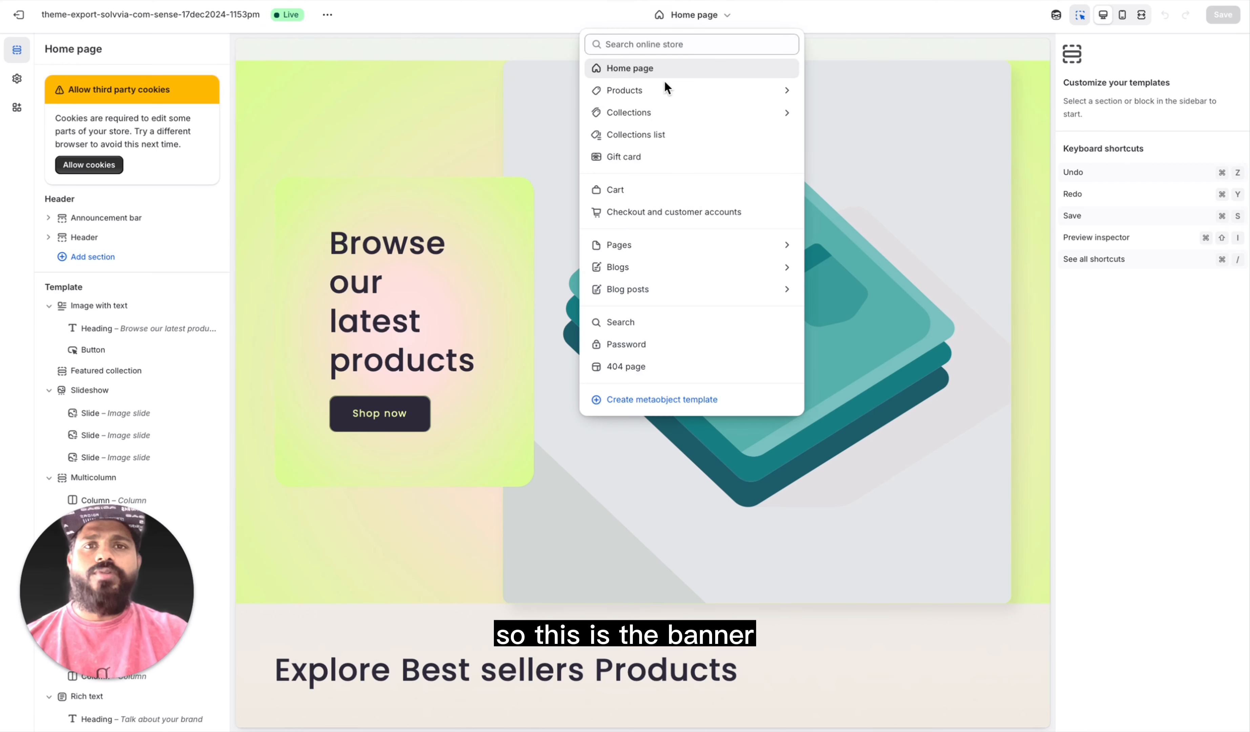
left_click(679, 95)
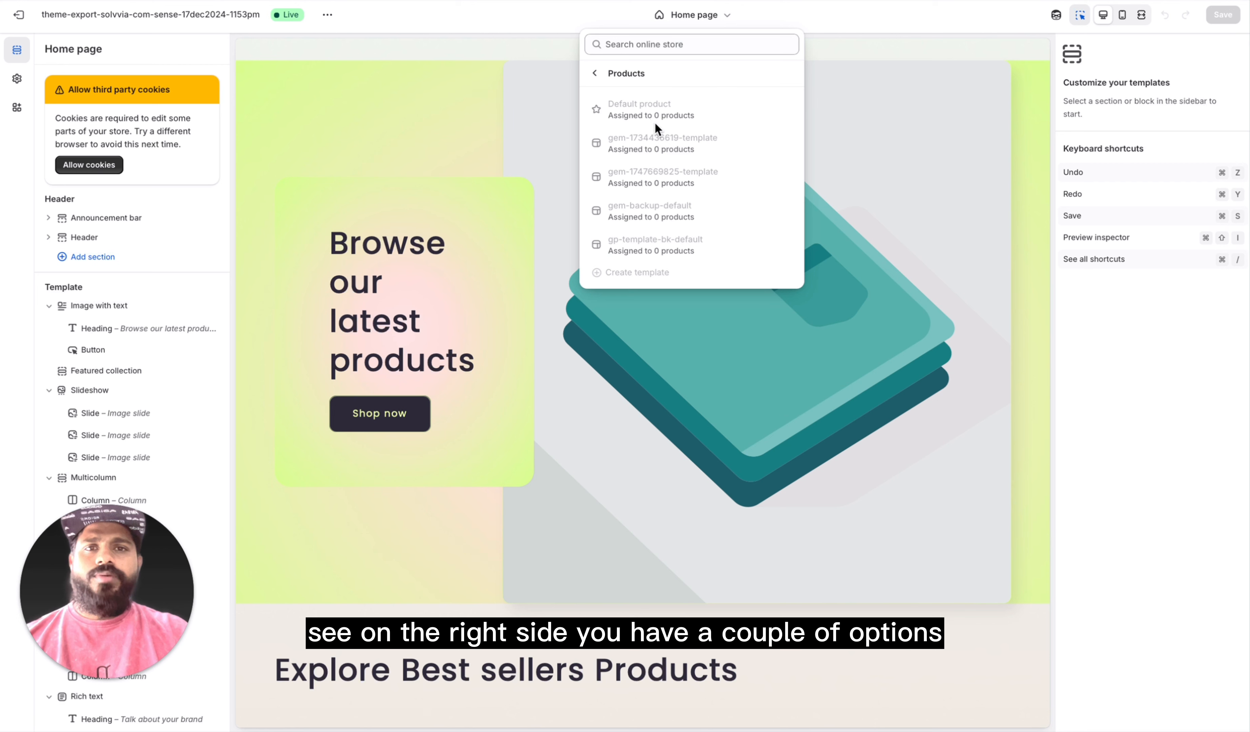
left_click(815, 22)
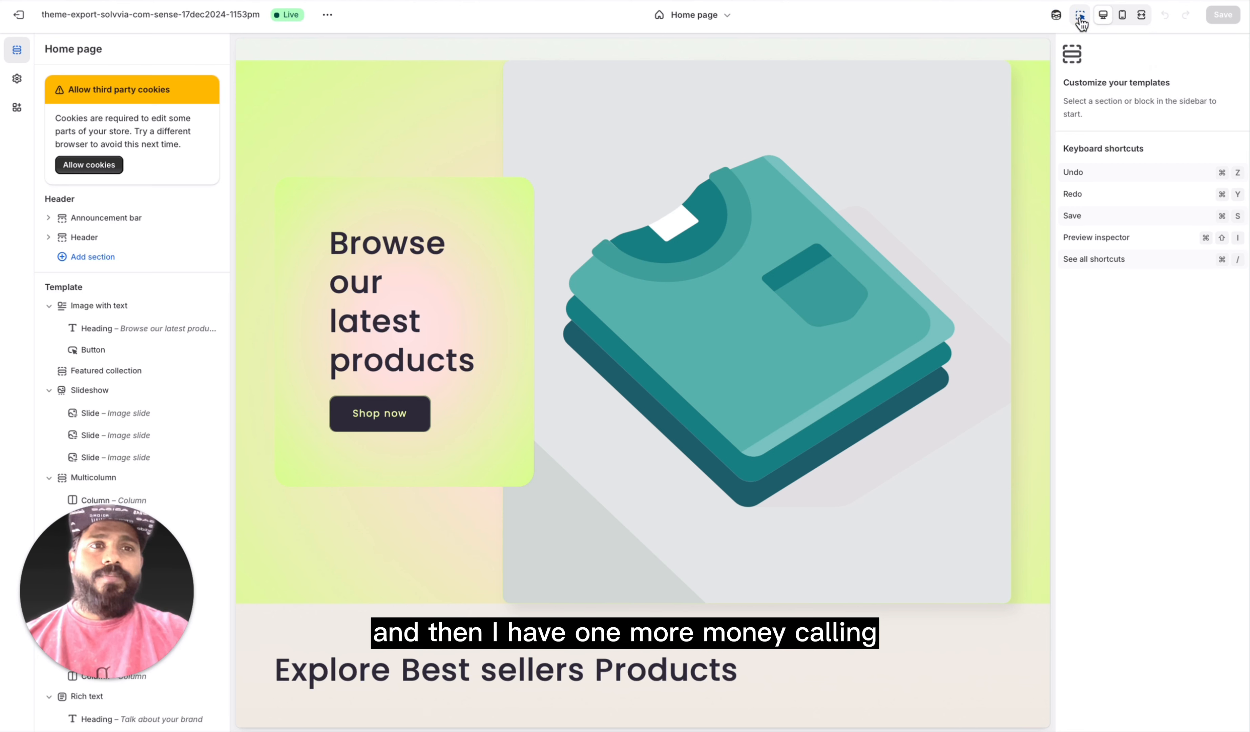
Step: Open the settings of the Announcement bar section in the home page header
left_click(106, 217)
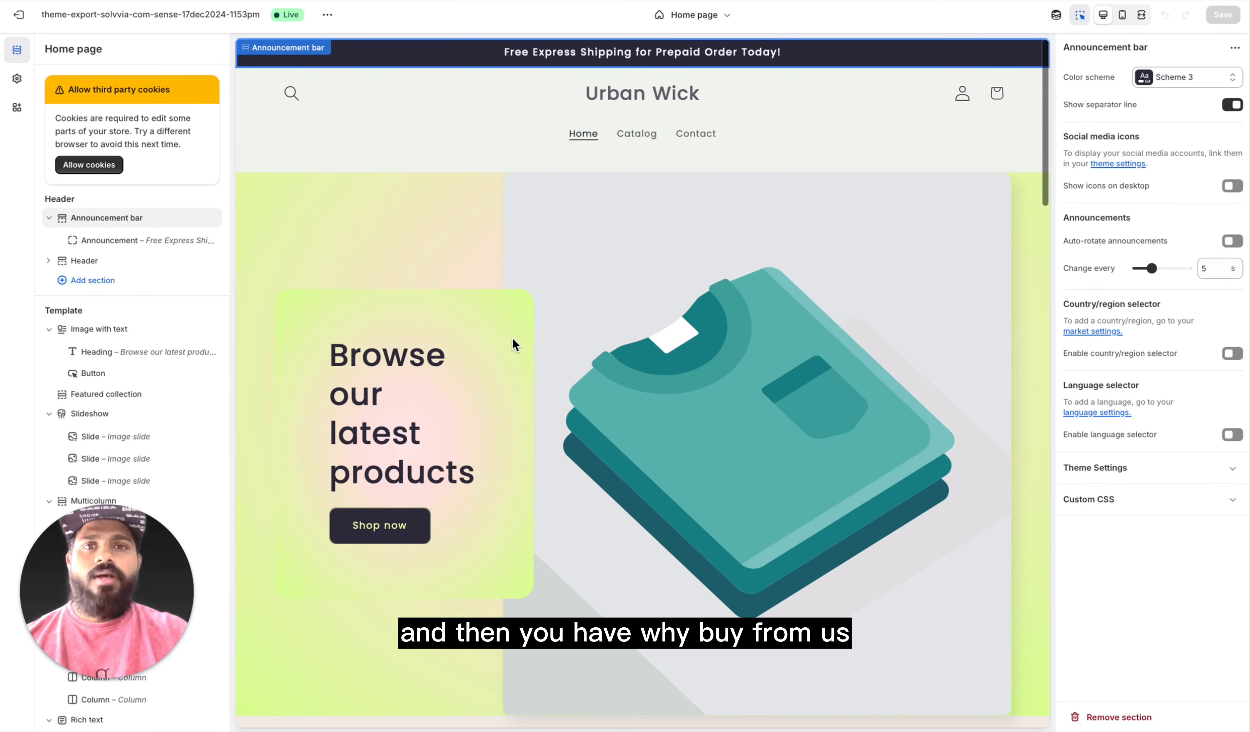
Step: Review the settings of the Announcement block and the Header section in the home page header
left_click(122, 250)
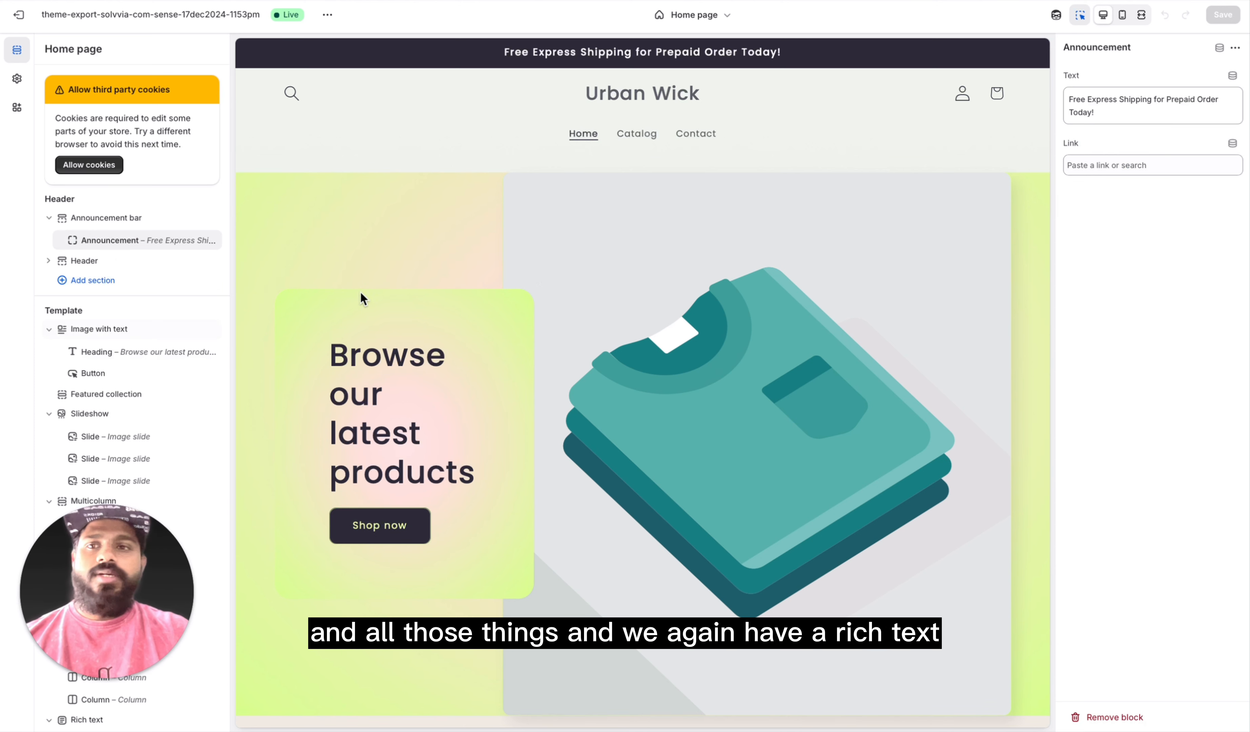
left_click(115, 261)
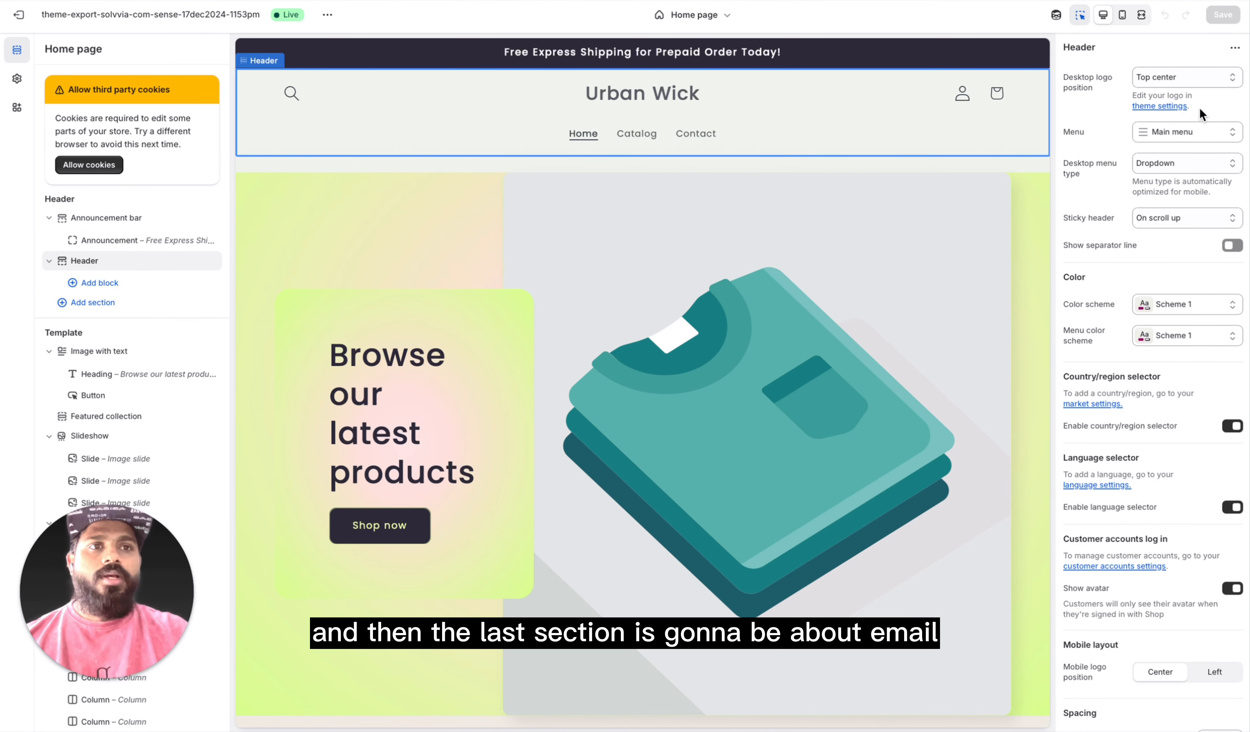
Step: Review the settings of the template's Image with text section and its Heading block
scroll(162, 399, "down", 5)
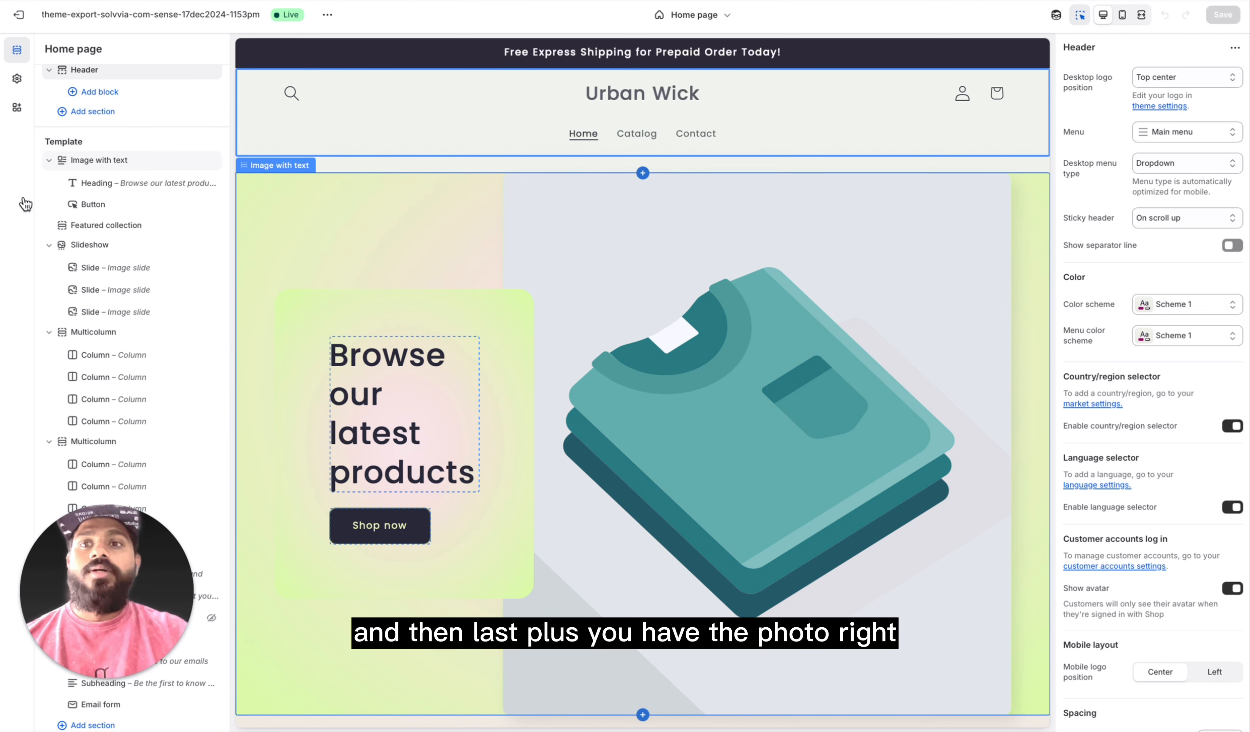
left_click(116, 162)
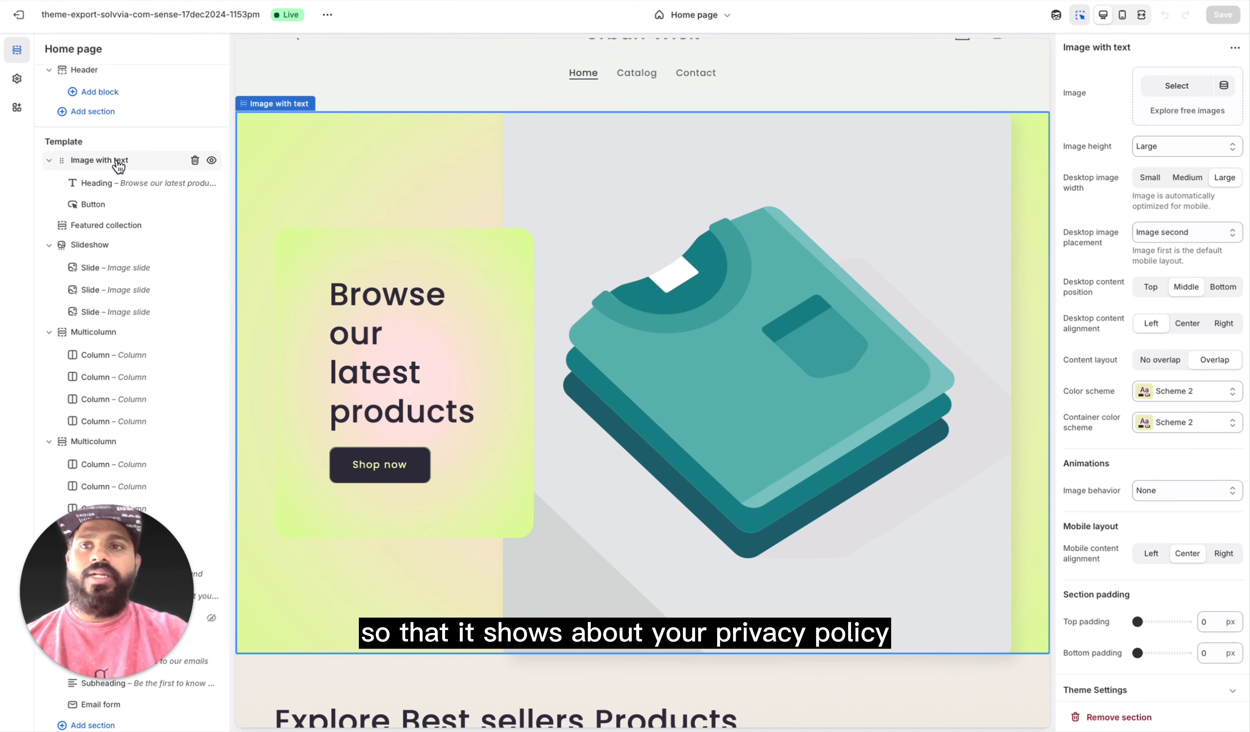
left_click(108, 185)
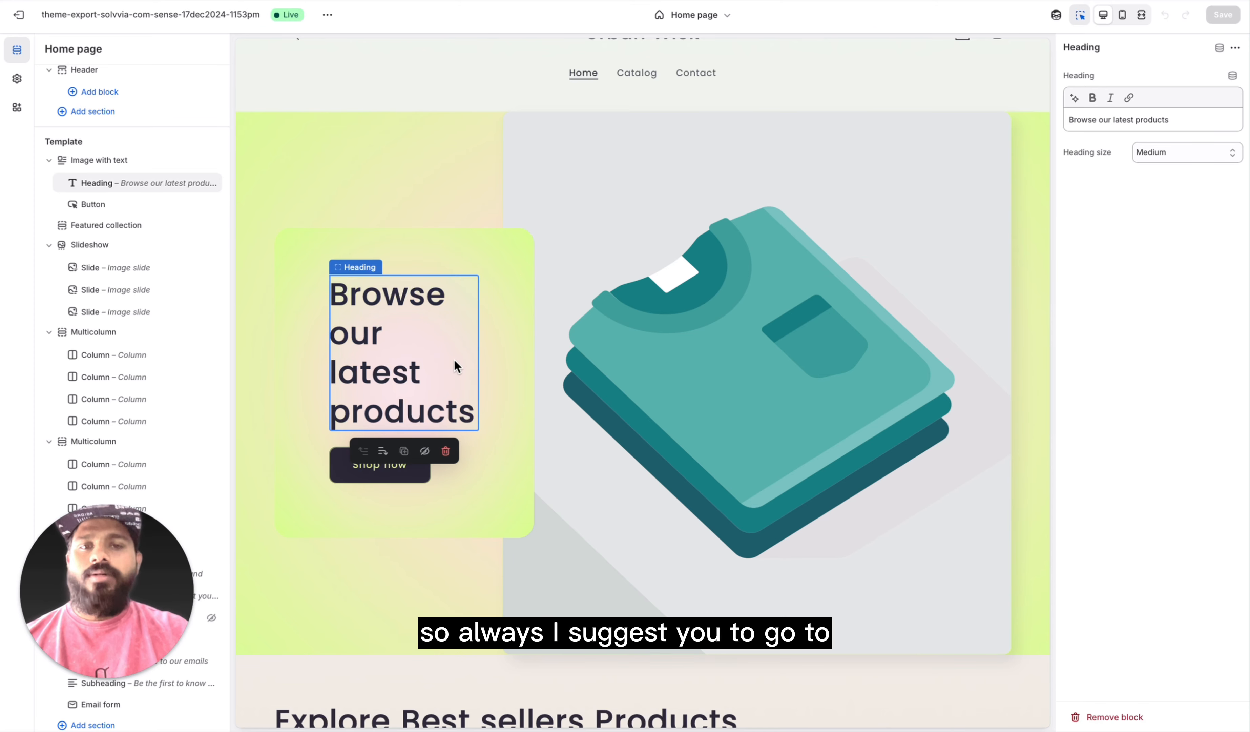
Step: Examine the Featured collection section's settings, from heading and collection down to the product card and mobile layout options
left_click(106, 227)
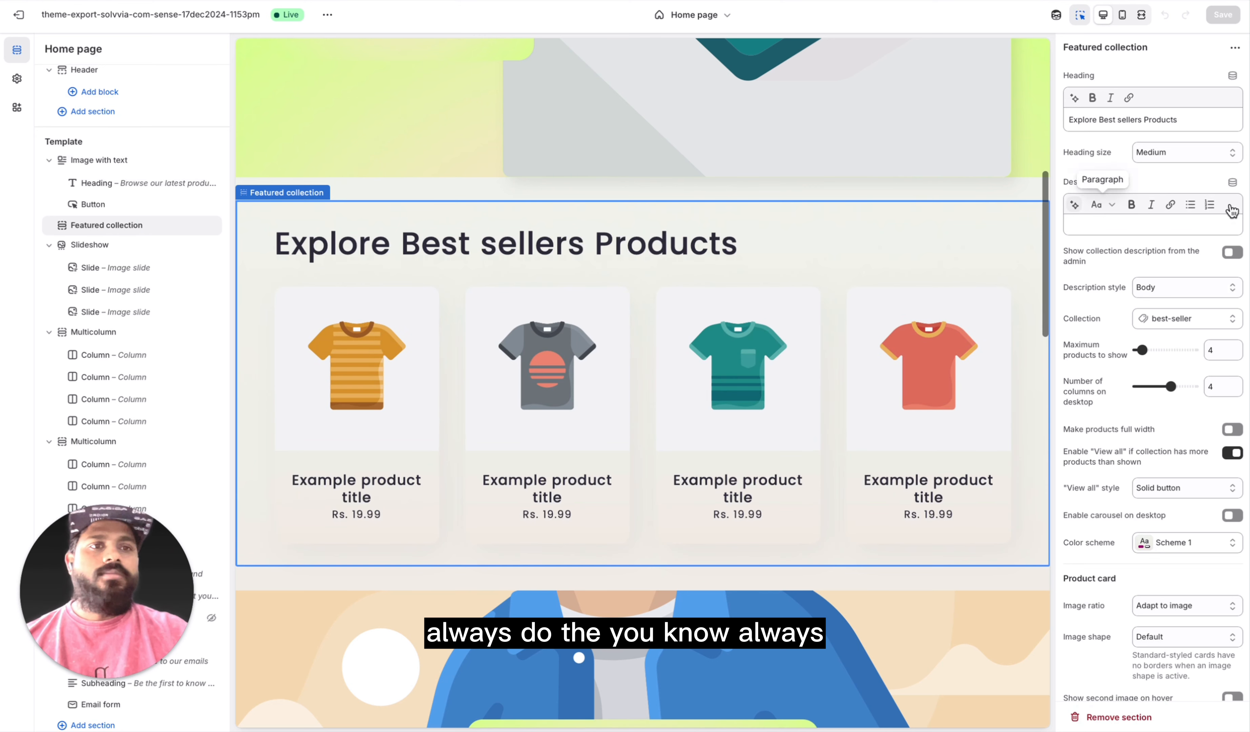
scroll(1232, 210, "down", 3)
scroll(1222, 227, "up", 3)
scroll(1208, 243, "down", 4)
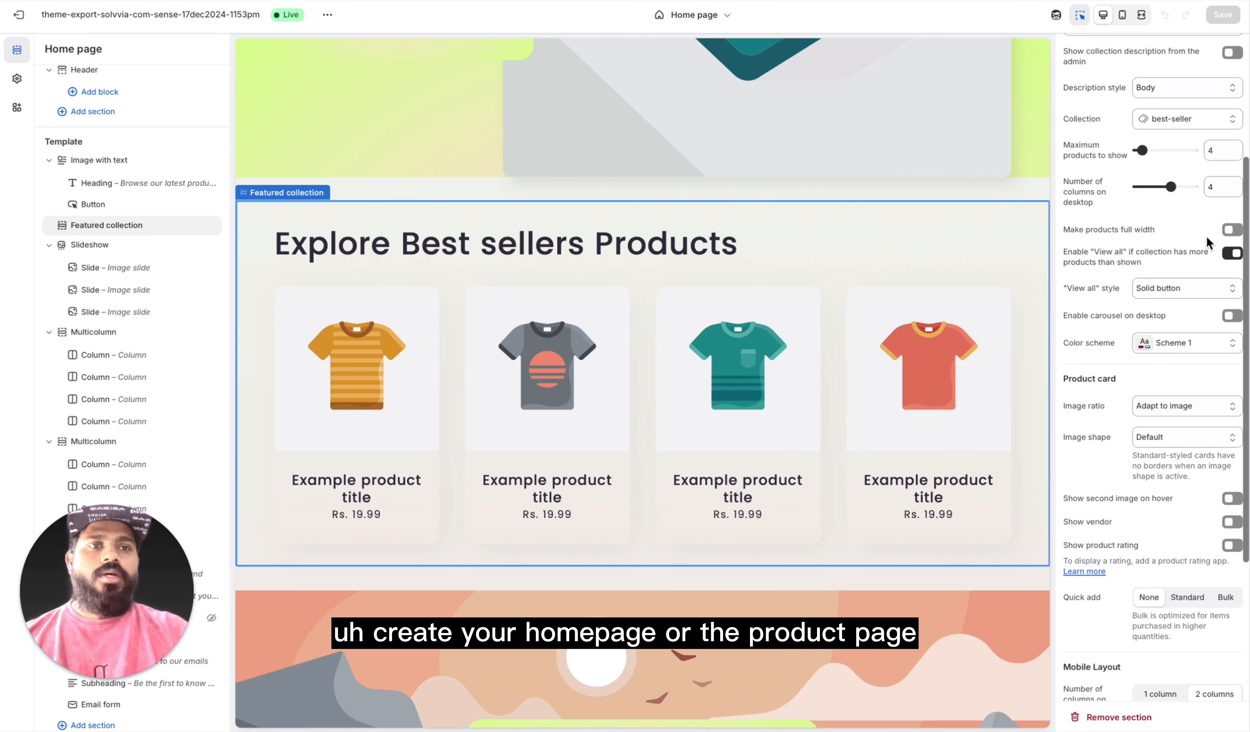
scroll(1209, 243, "down", 5)
scroll(1171, 208, "up", 10)
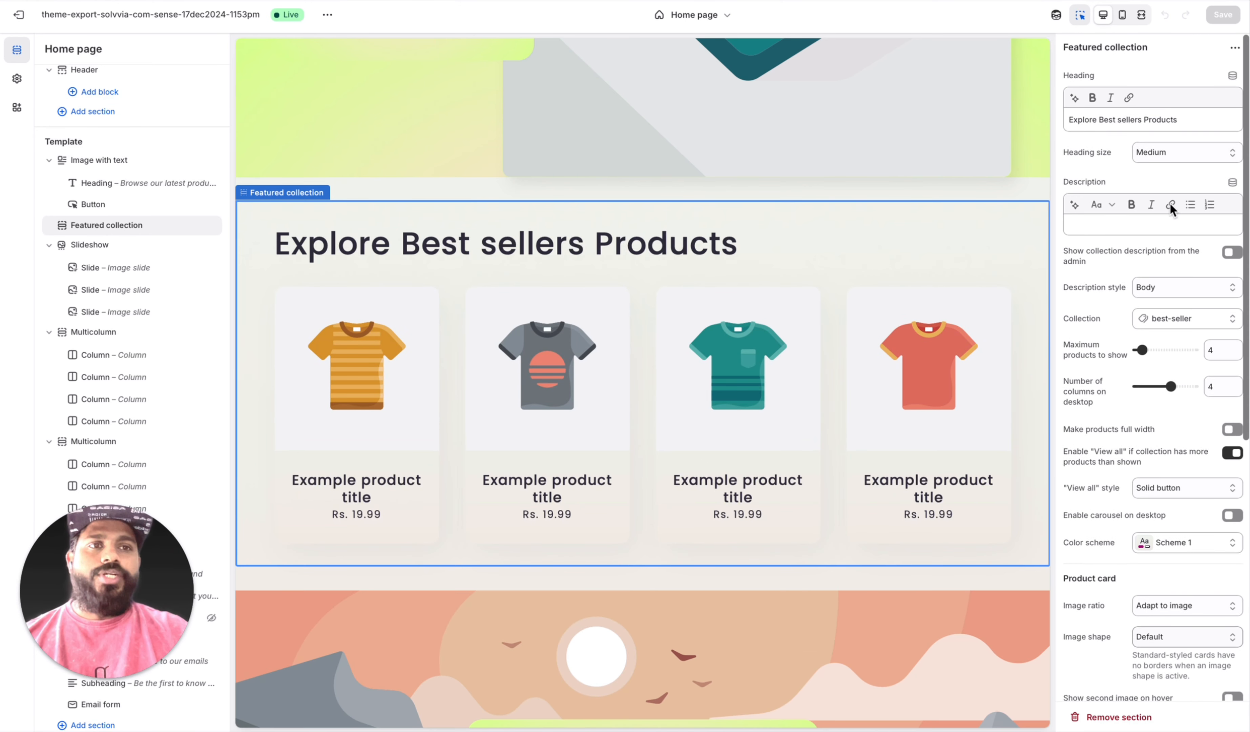
Step: Review the Slideshow section's settings and each of its three image slides
left_click(101, 246)
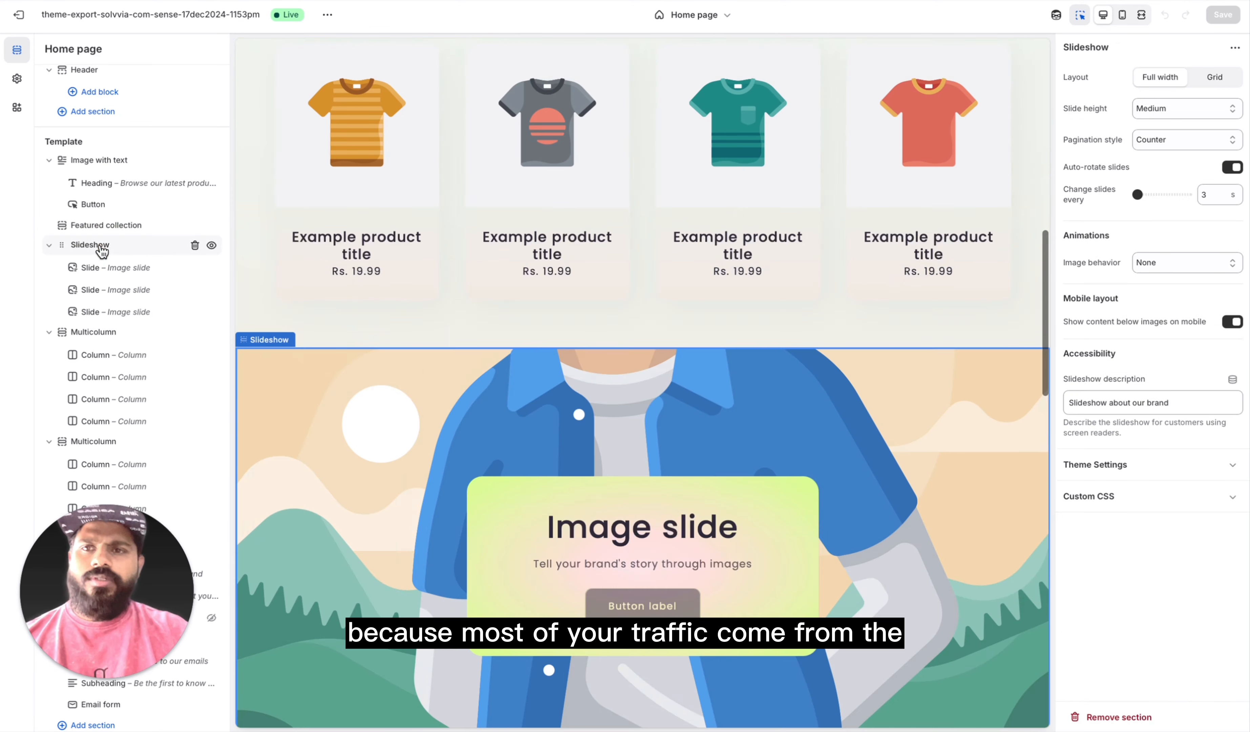
left_click(104, 272)
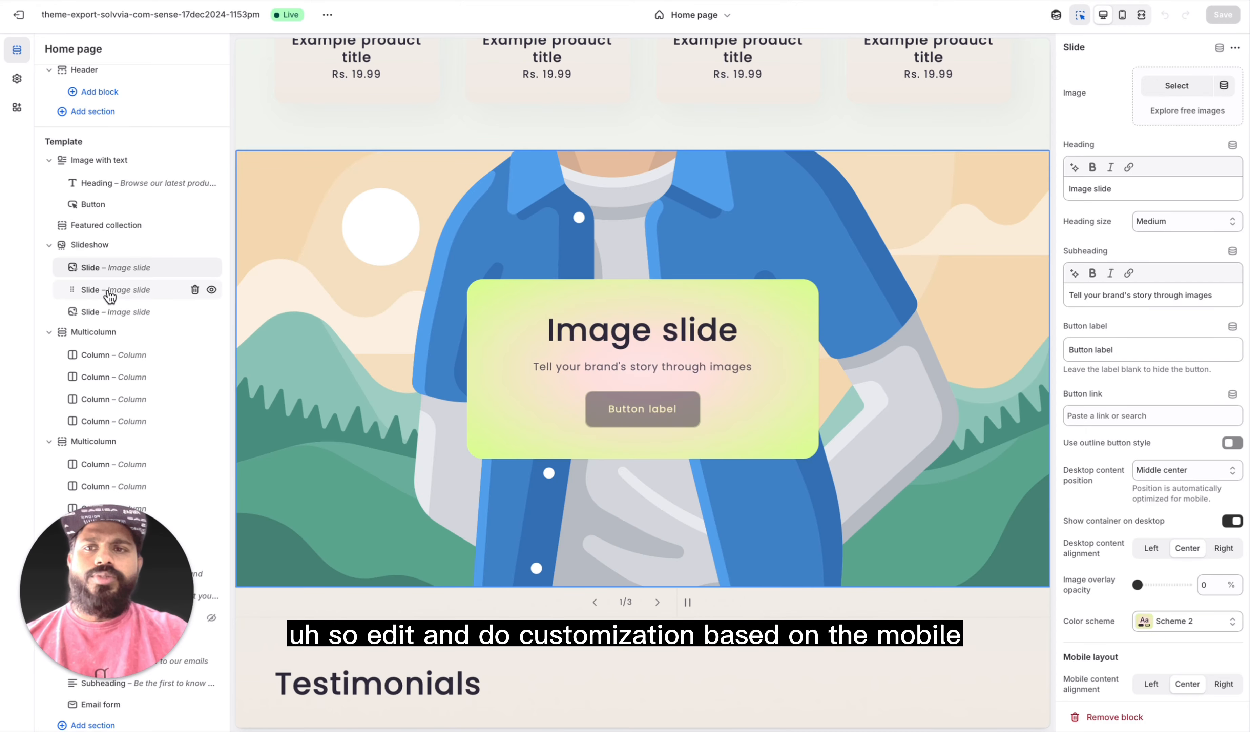
left_click(110, 291)
left_click(111, 312)
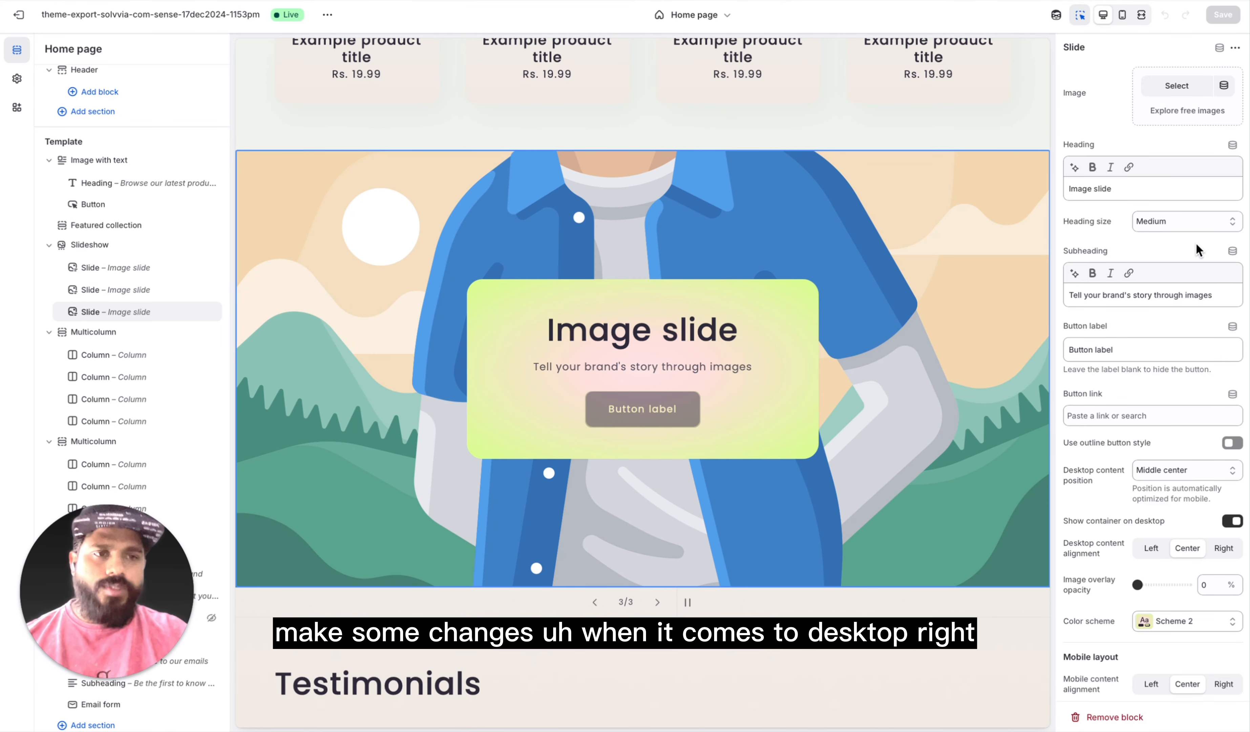
Step: Review the settings of the "Why Buy From Us?" Multicolumn section and the Rich text section
left_click(100, 334)
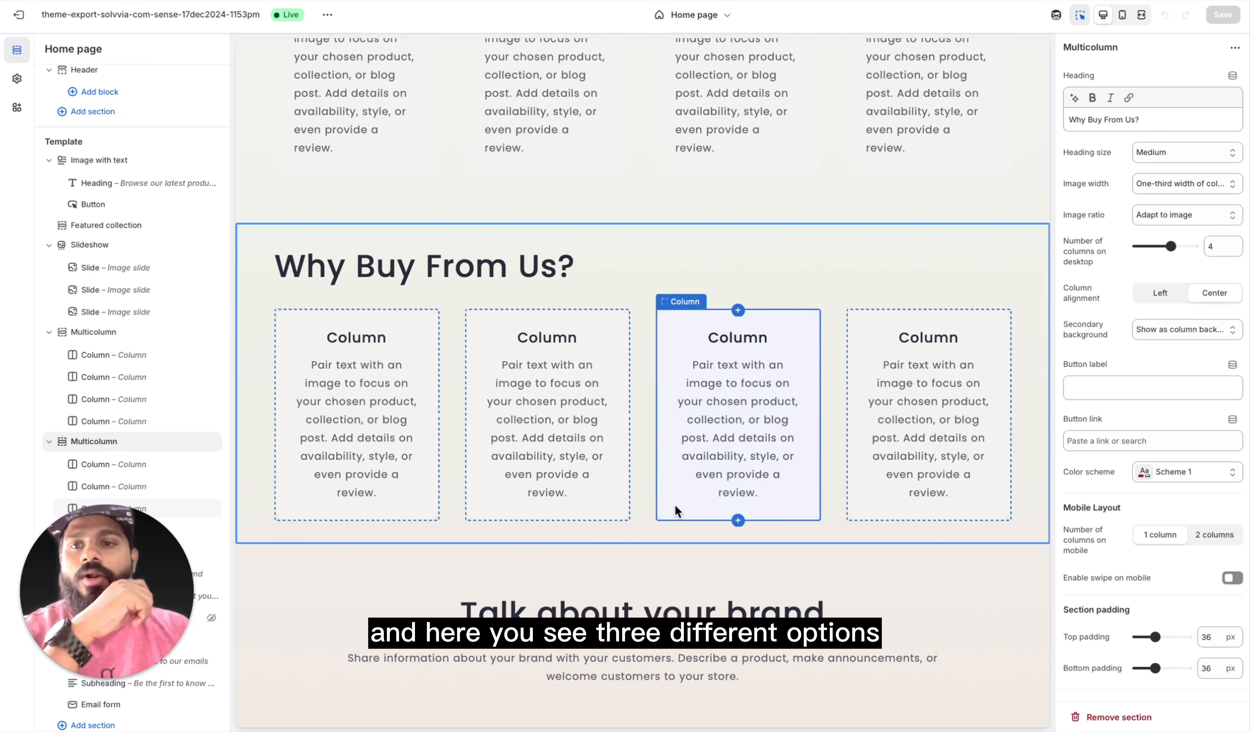
scroll(196, 433, "down", 3)
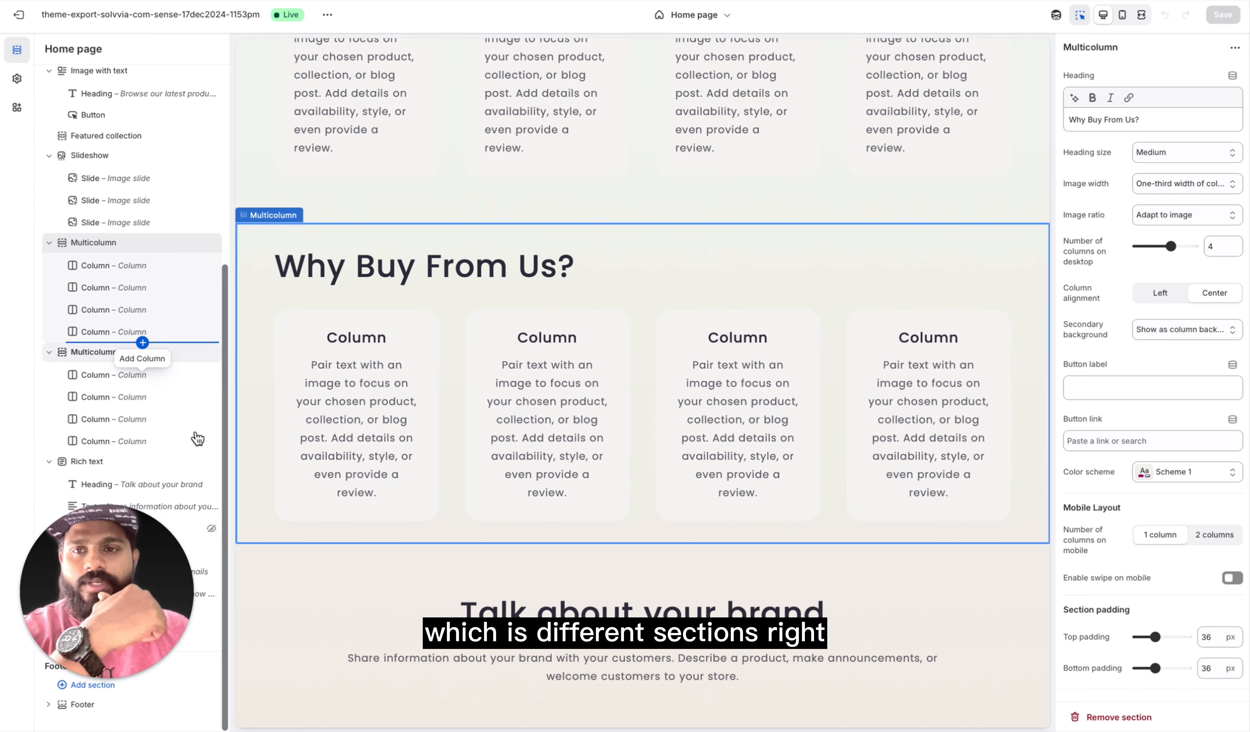
left_click(104, 464)
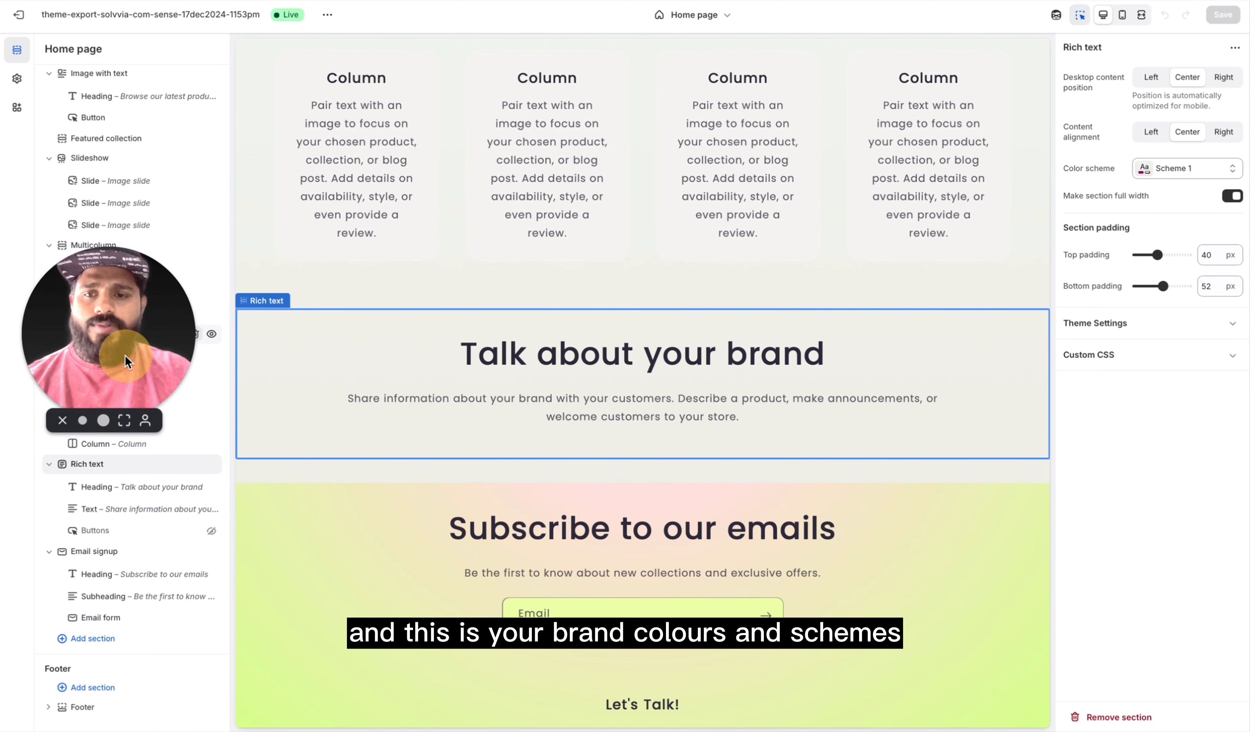
left_click_drag(125, 355, 113, 583)
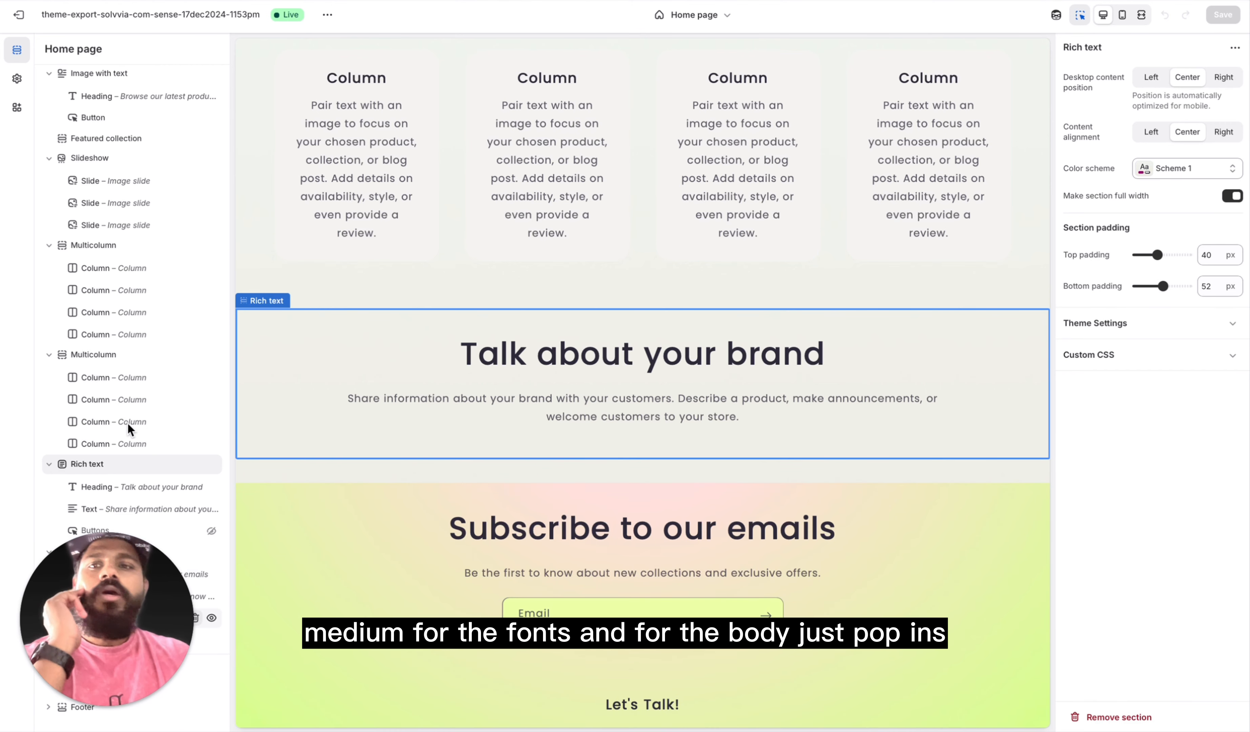
Step: Switch the home page preview to mobile view and examine the Image with text banner and best sellers products there
scroll(127, 387, "up", 5)
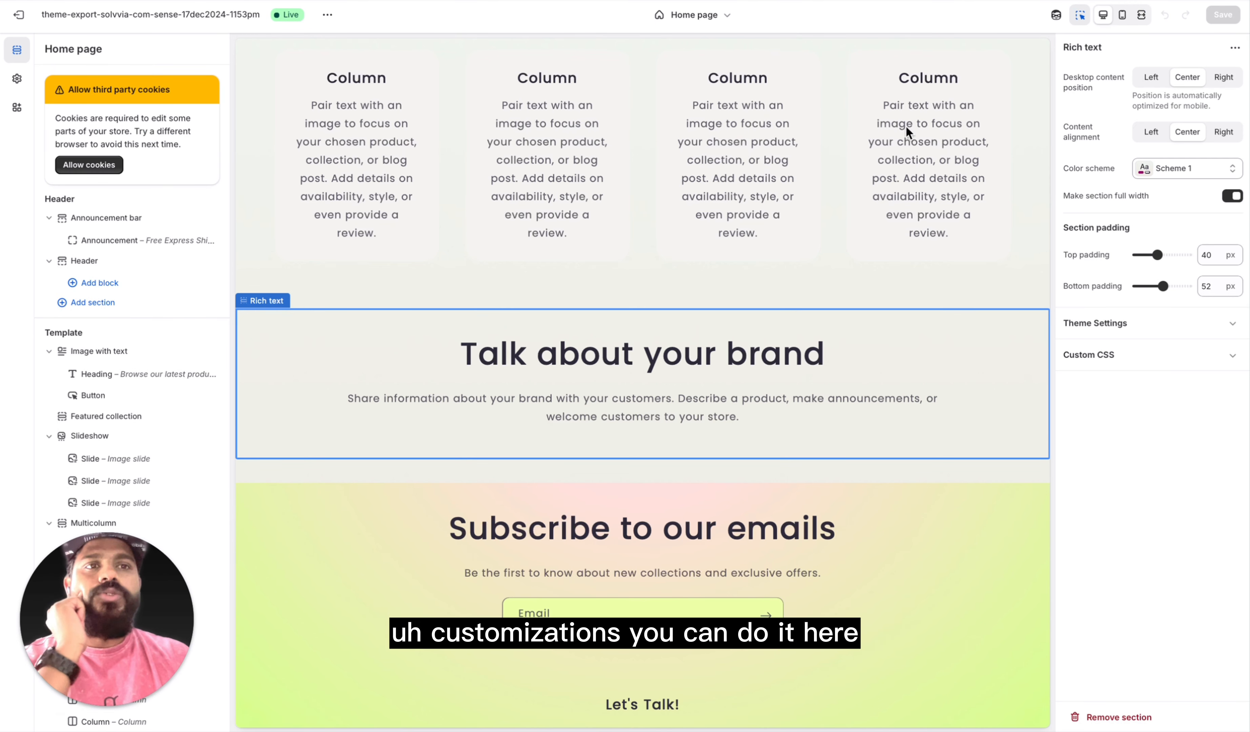
left_click(1123, 16)
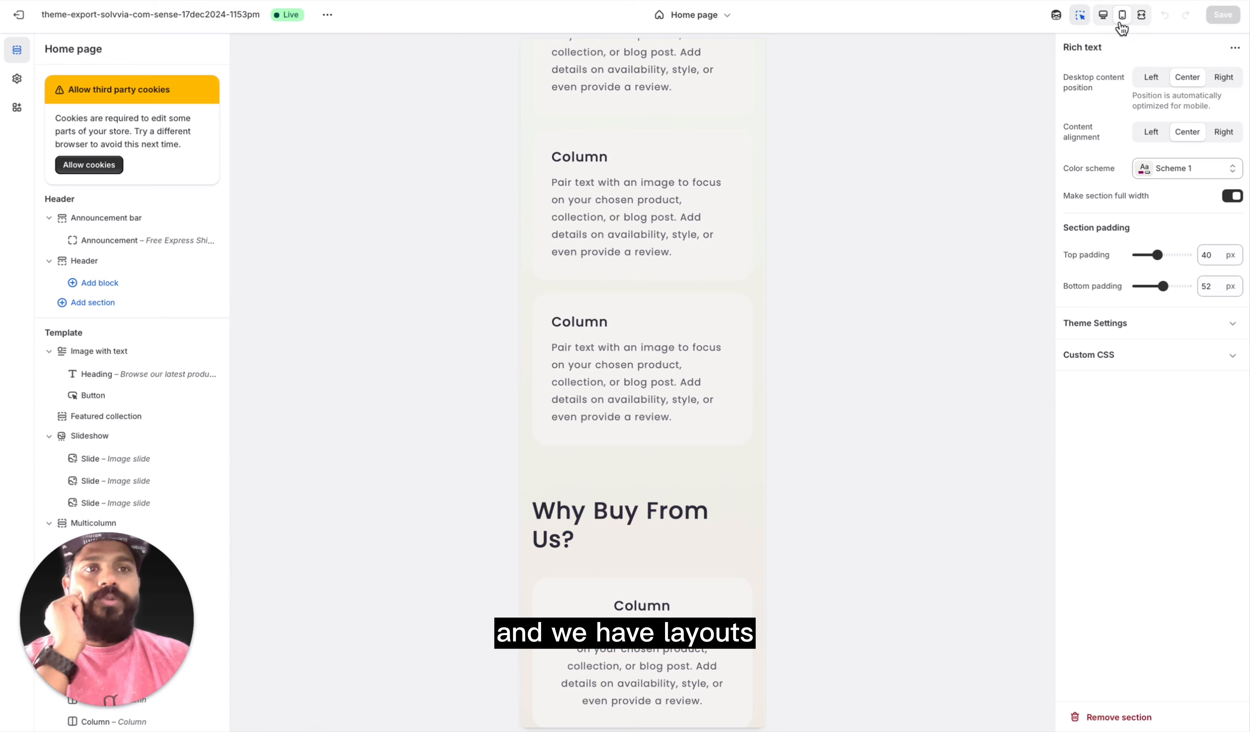
scroll(671, 252, "up", 10)
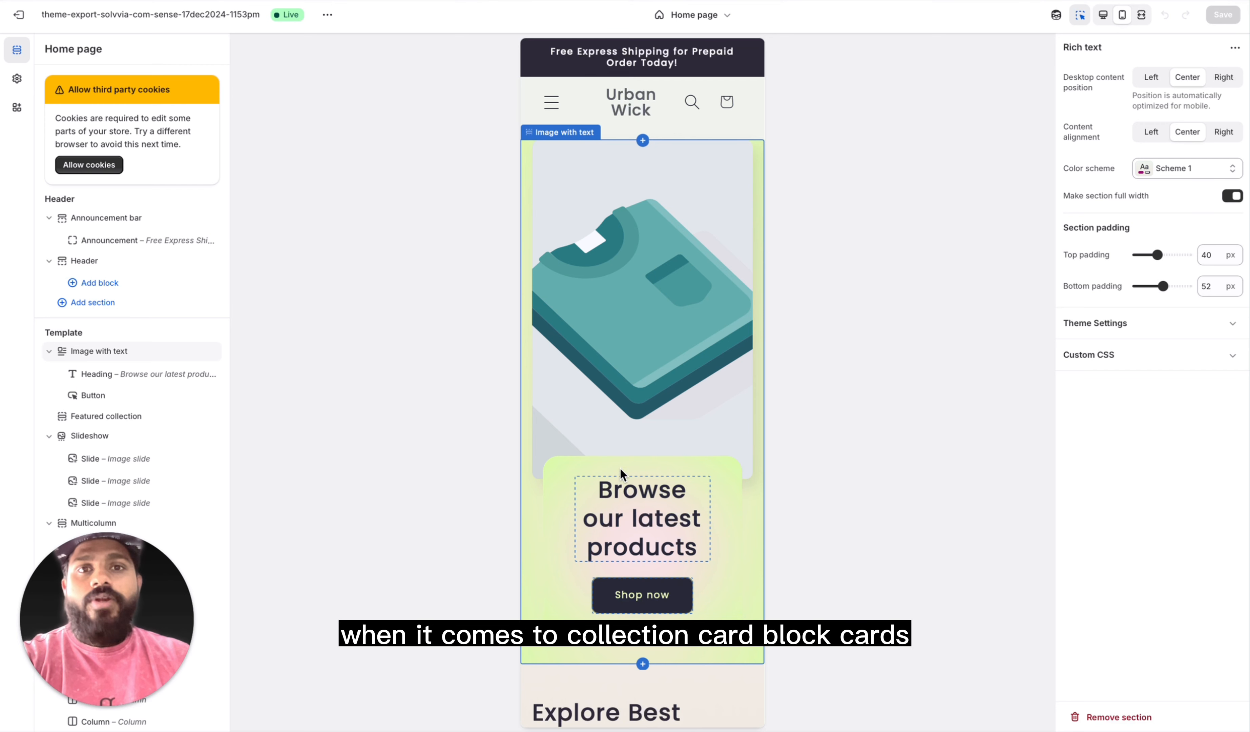
scroll(627, 411, "down", 7)
scroll(626, 409, "up", 7)
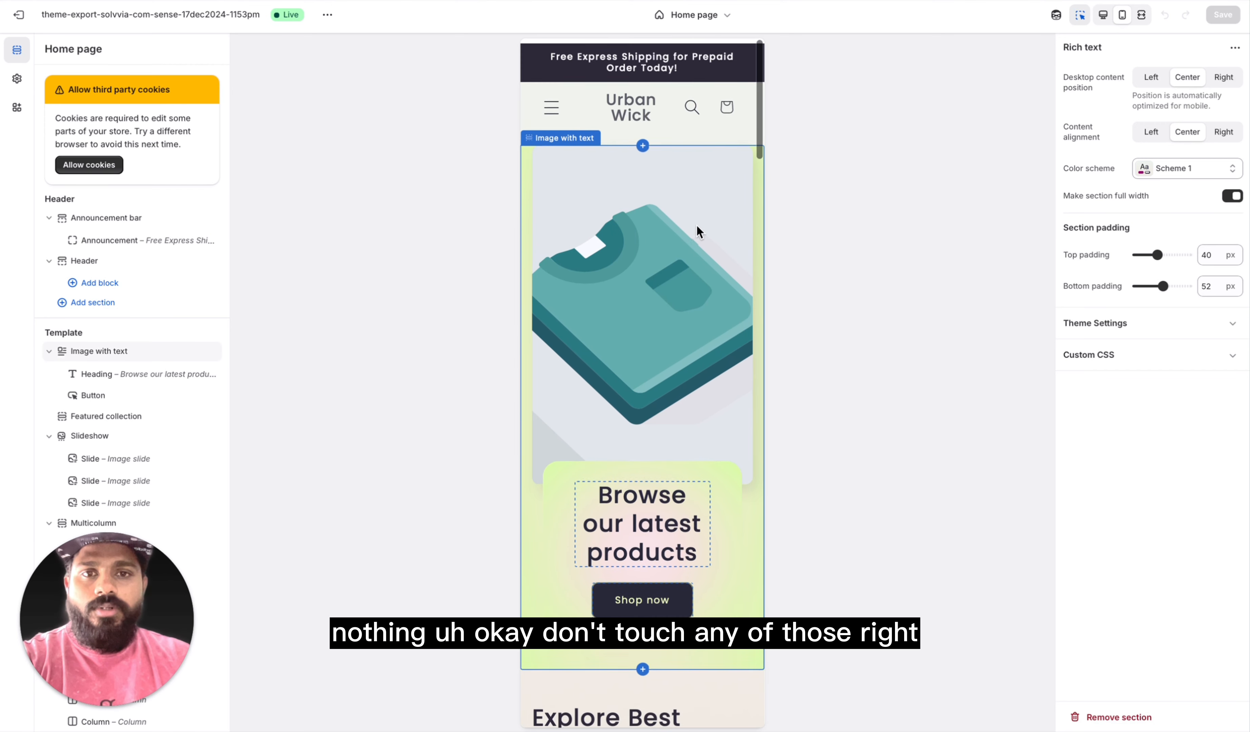
scroll(629, 539, "down", 1)
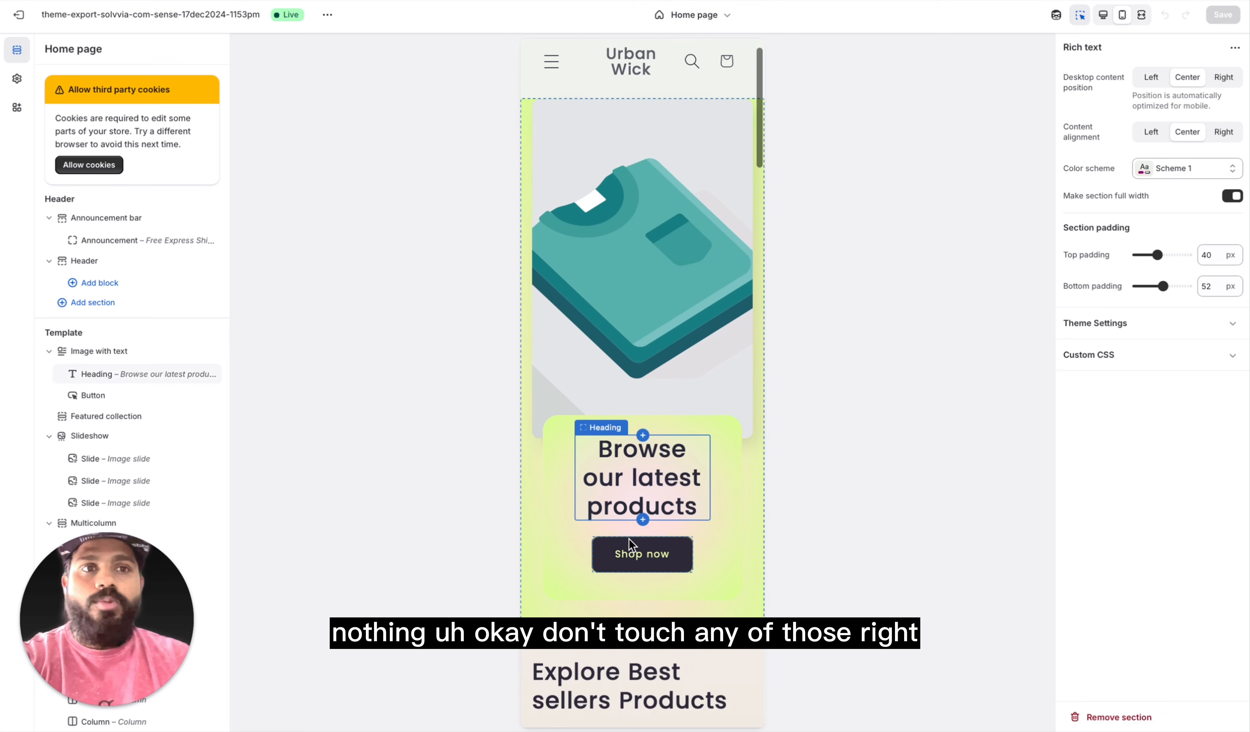
scroll(629, 539, "up", 1)
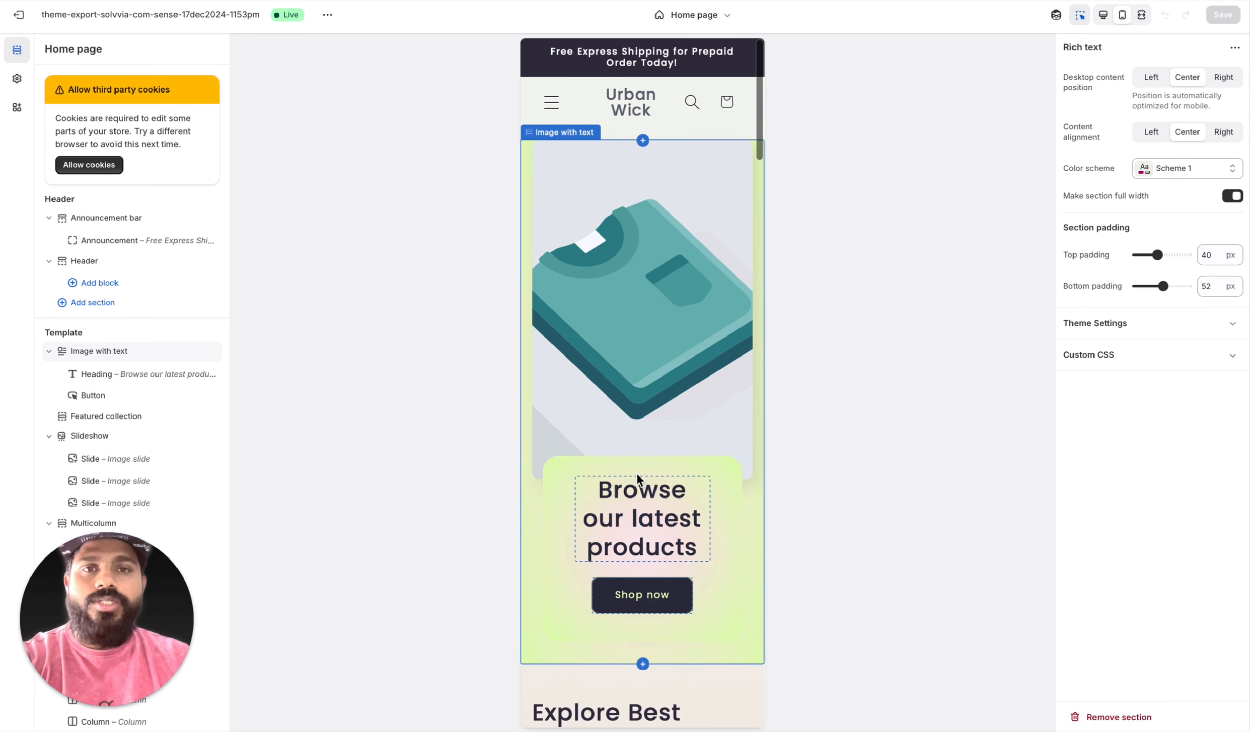
scroll(635, 473, "down", 6)
scroll(678, 302, "up", 5)
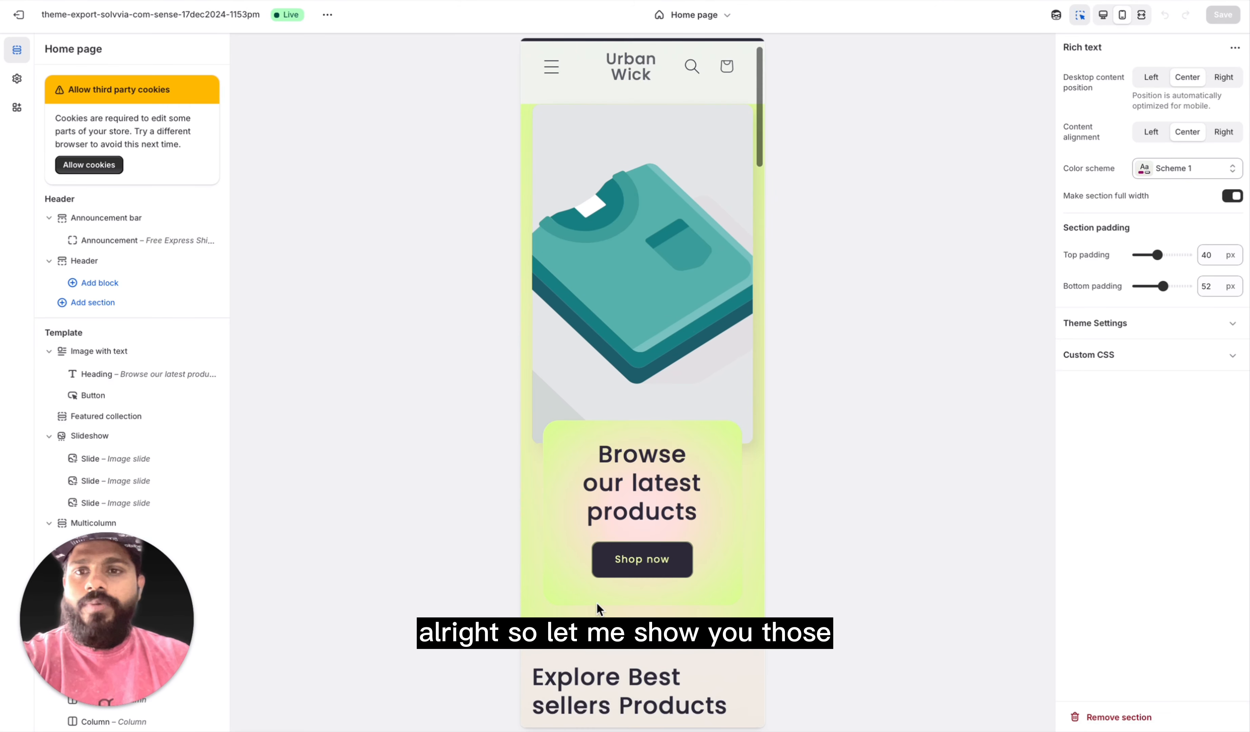
scroll(597, 603, "down", 8)
scroll(145, 438, "down", 4)
scroll(145, 439, "up", 5)
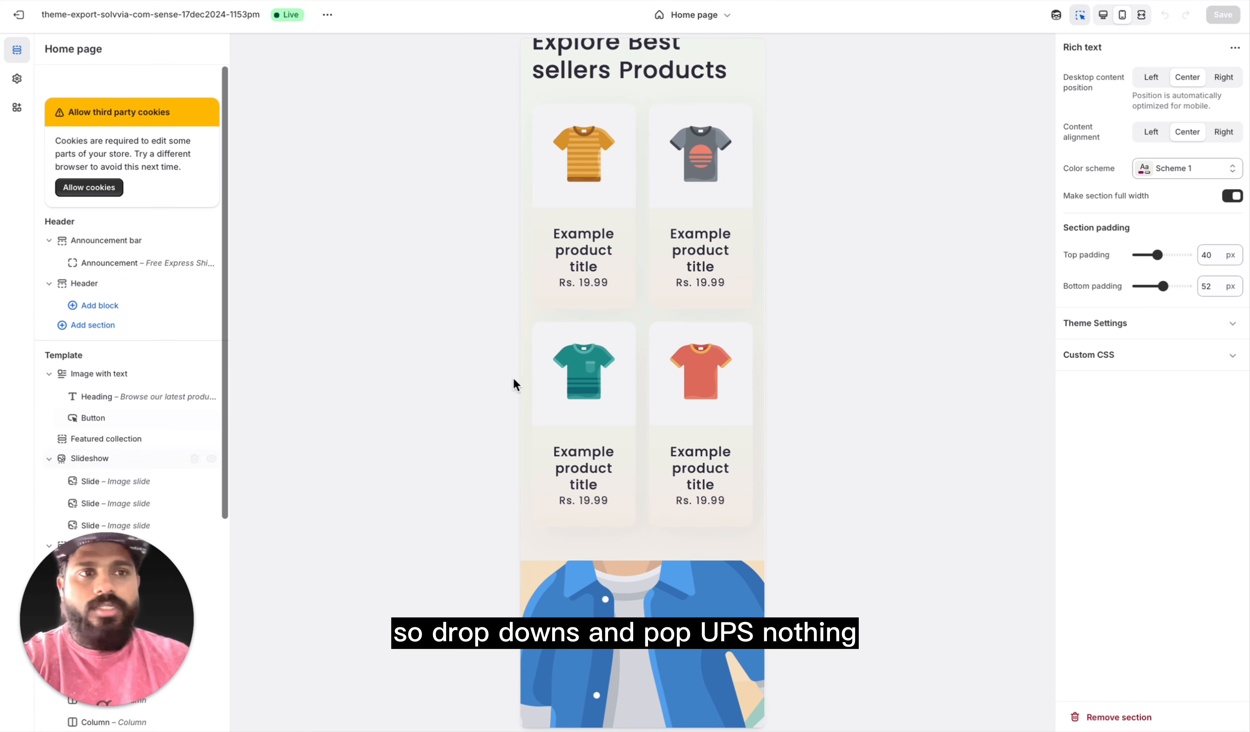
scroll(149, 419, "down", 2)
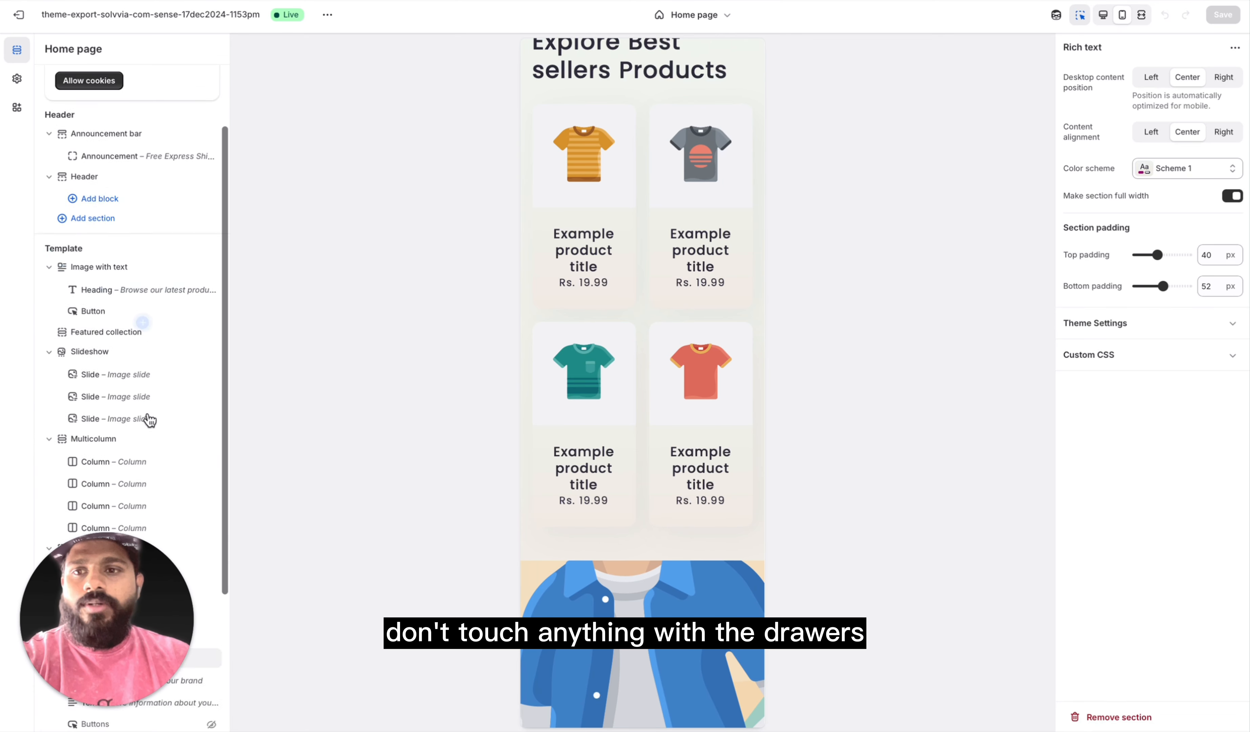
scroll(149, 419, "up", 3)
scroll(600, 413, "up", 8)
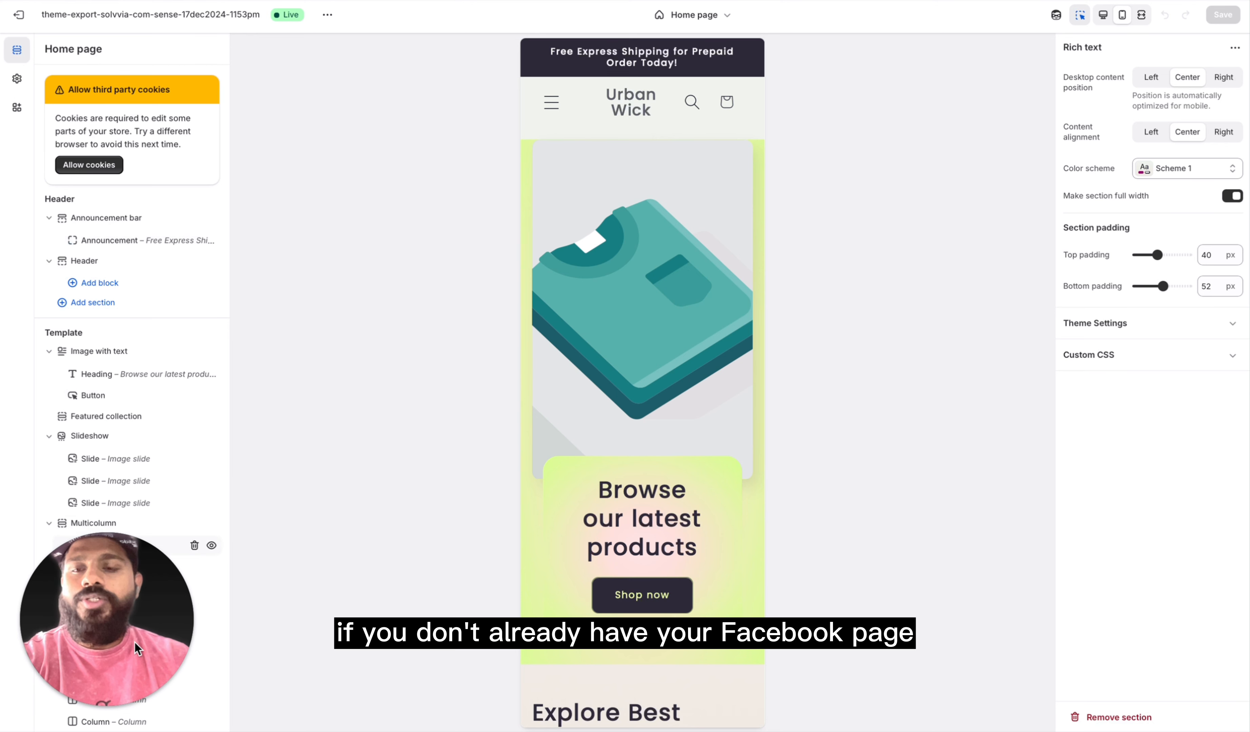
Step: Open the theme settings and review the Logo options and the color schemes
left_click(17, 78)
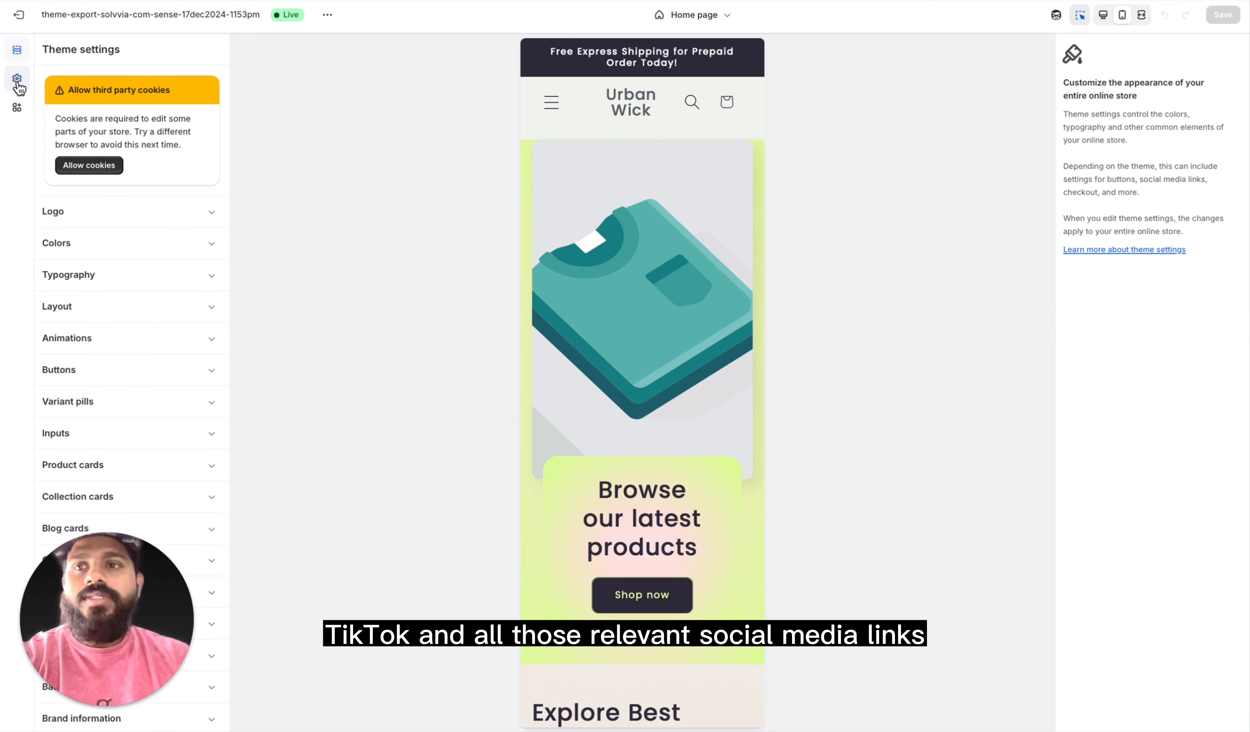
left_click(173, 224)
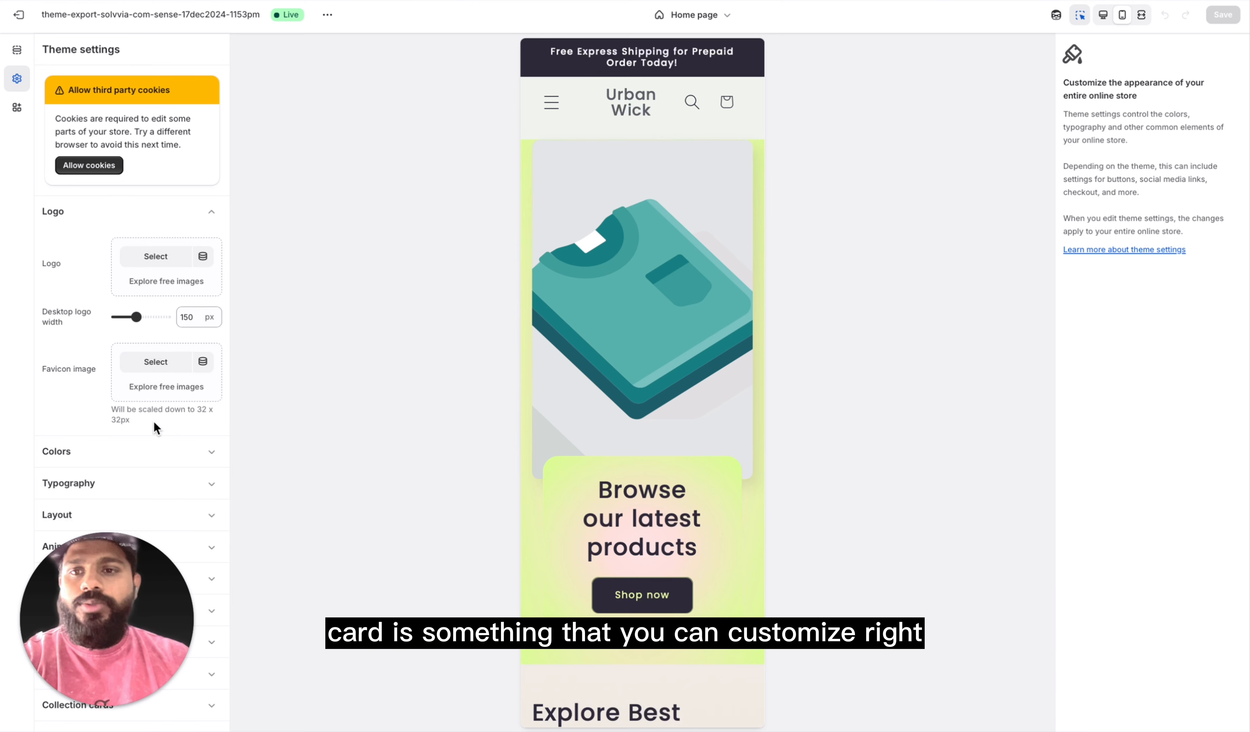
scroll(167, 429, "down", 2)
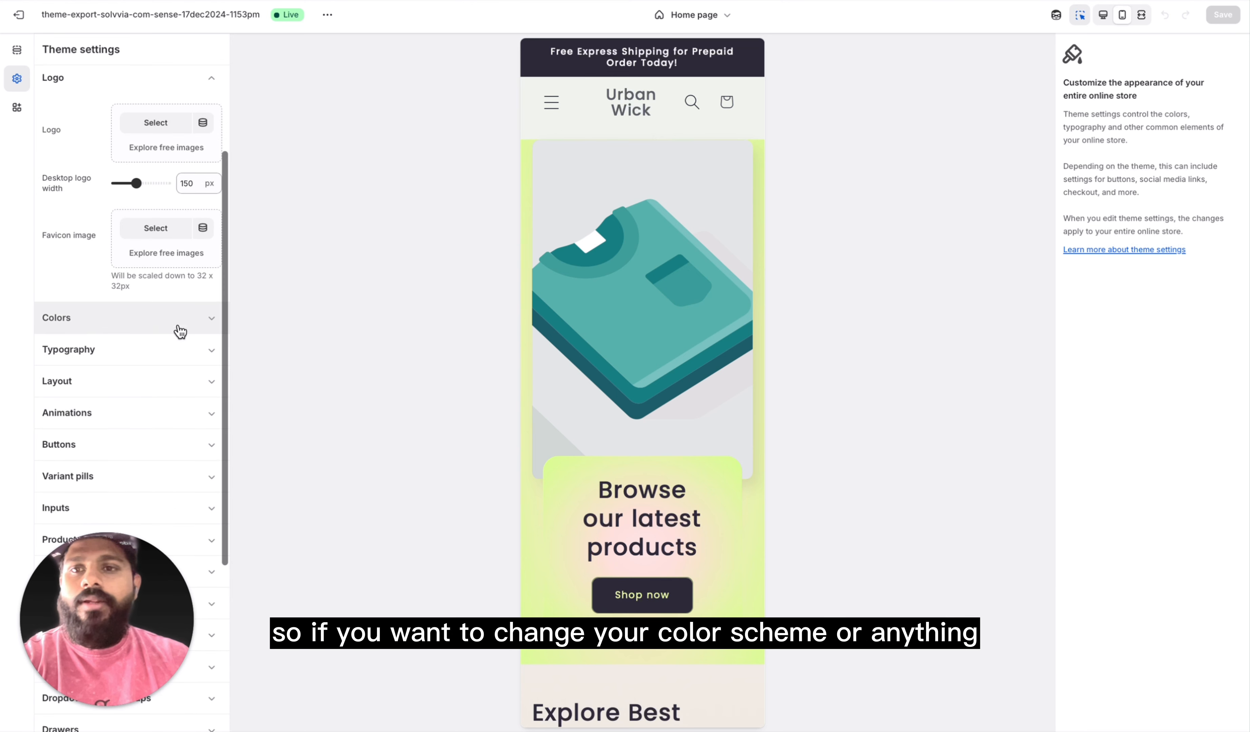
left_click(165, 334)
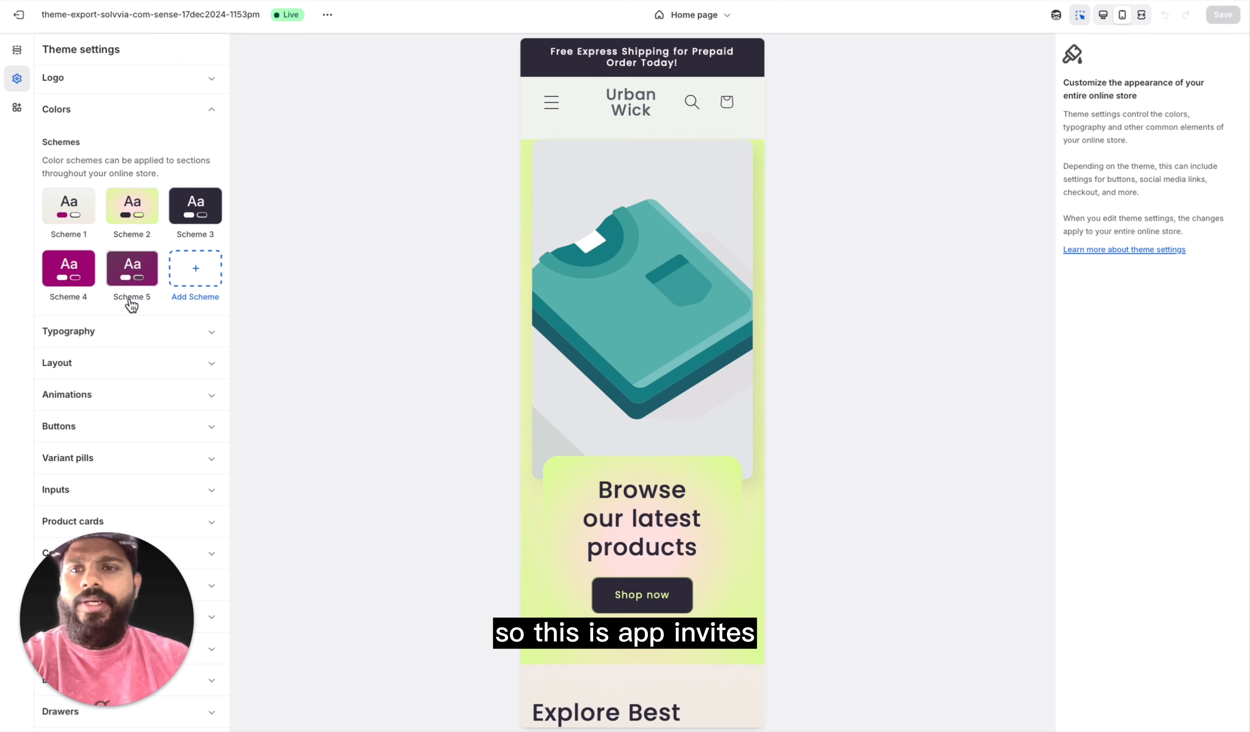
Step: Review the Typography theme settings, covering the font and size scale for headings and body text
scroll(132, 305, "down", 3)
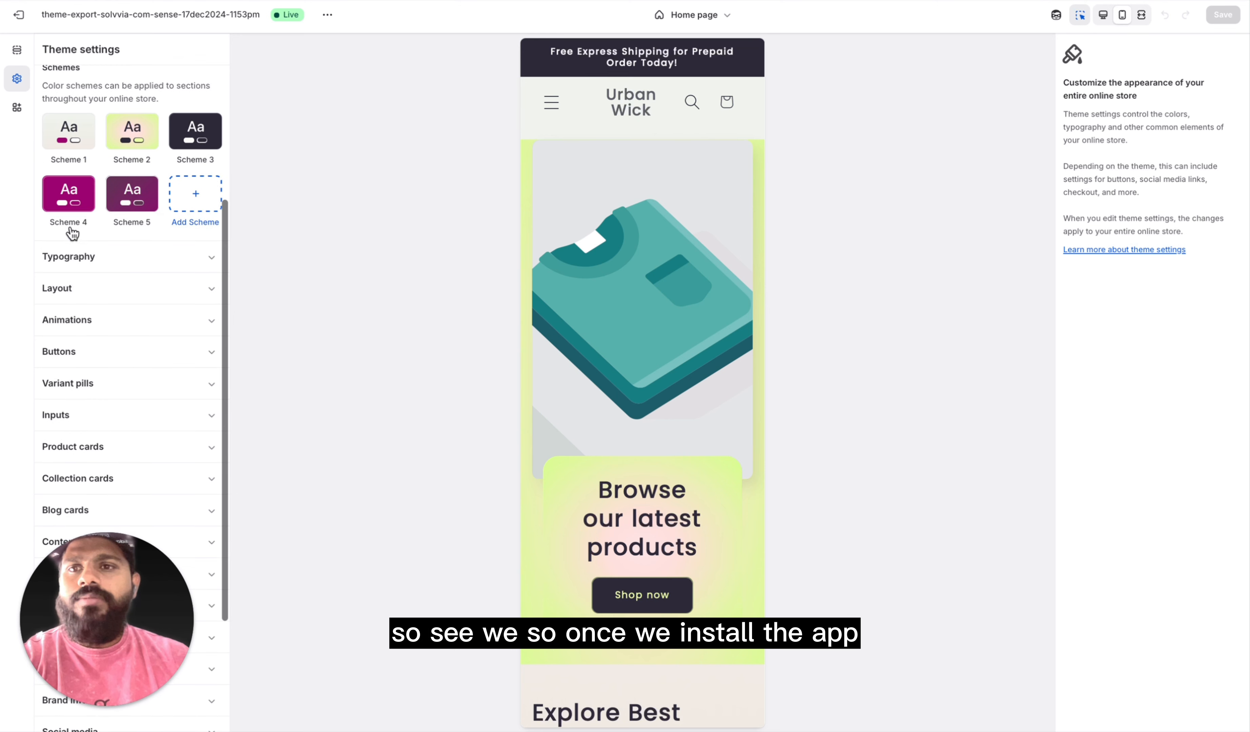
left_click(156, 262)
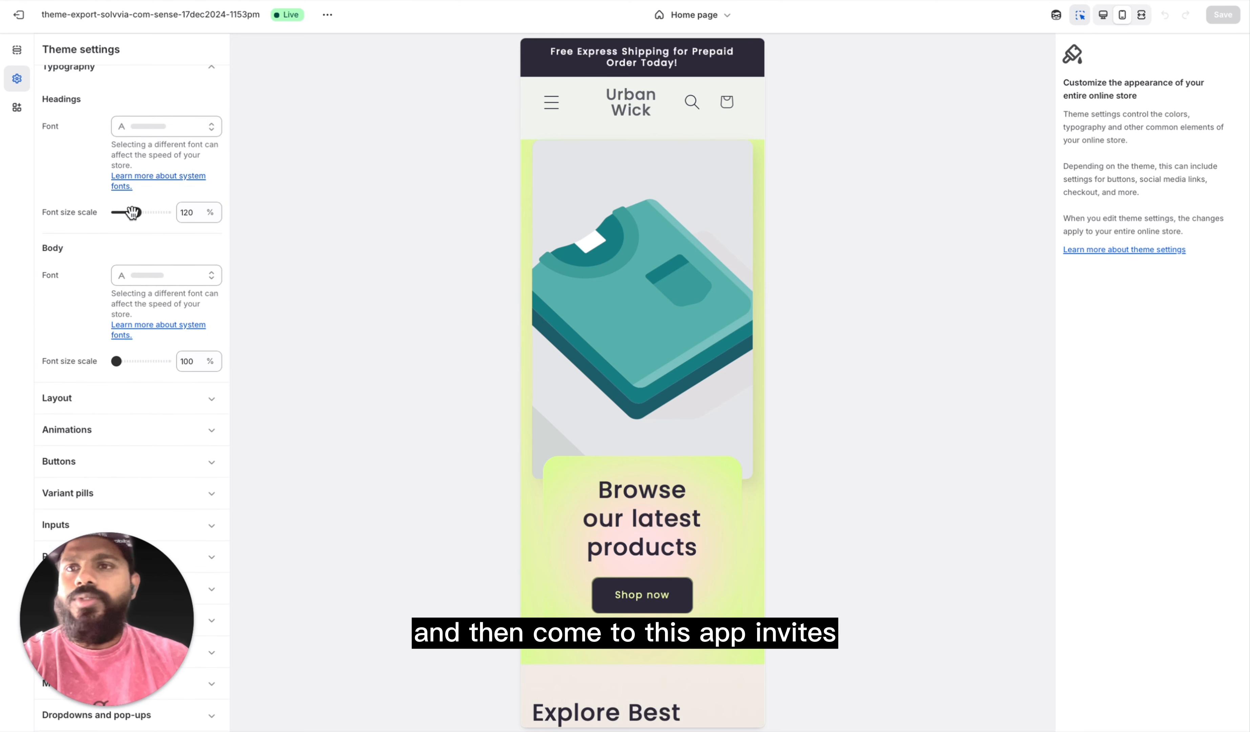
scroll(122, 259, "up", 1)
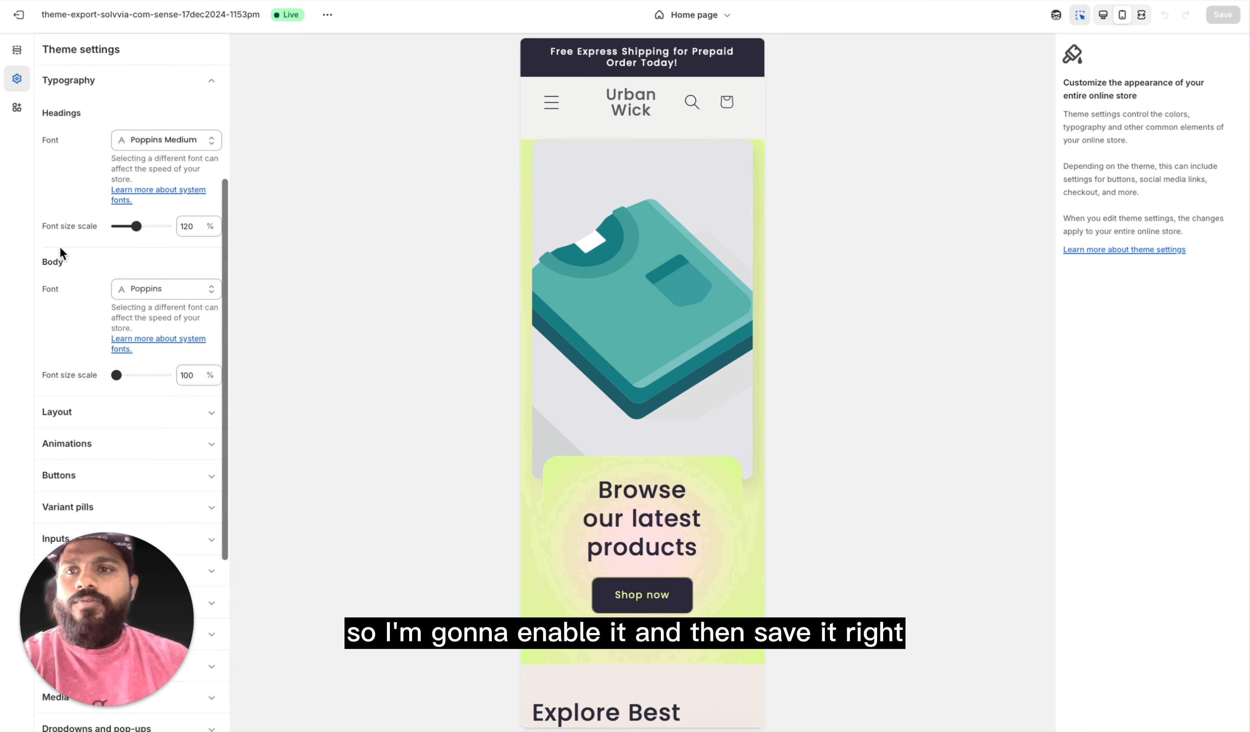
scroll(126, 390, "down", 3)
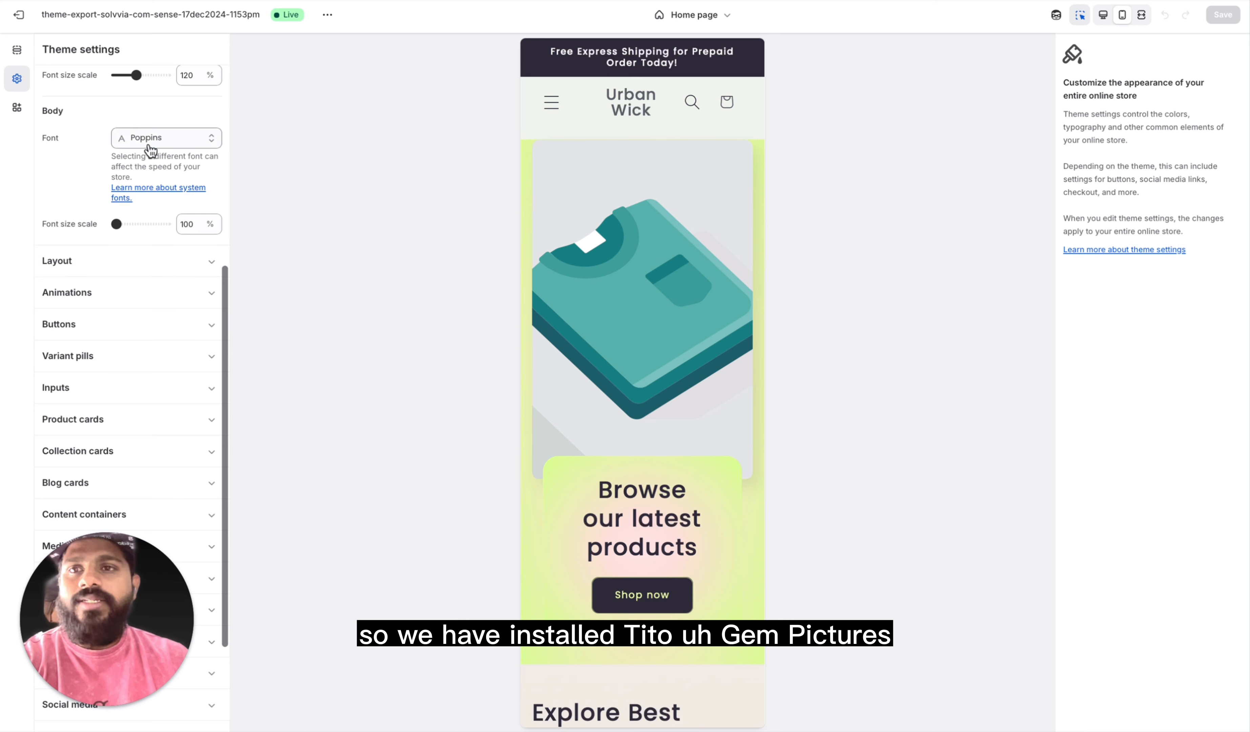
Step: Review the Layout and Animations groups of the theme settings
left_click(135, 262)
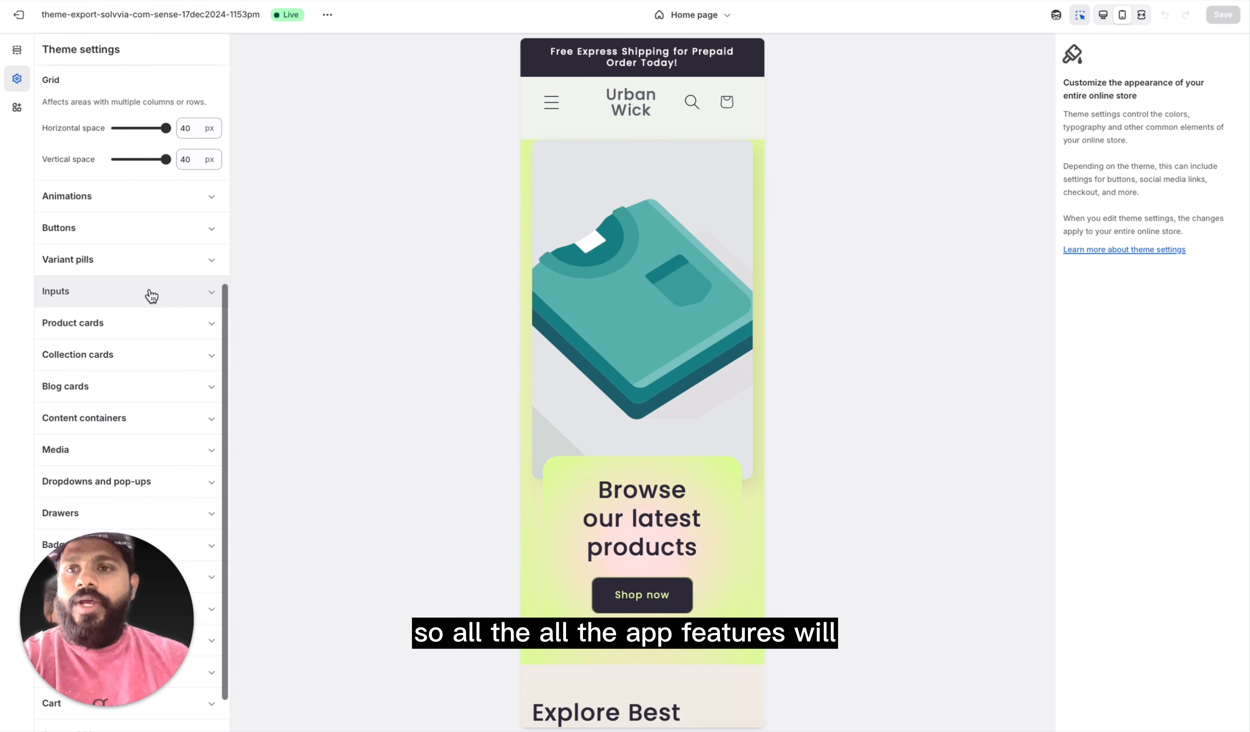
scroll(151, 226, "down", 1)
left_click(148, 147)
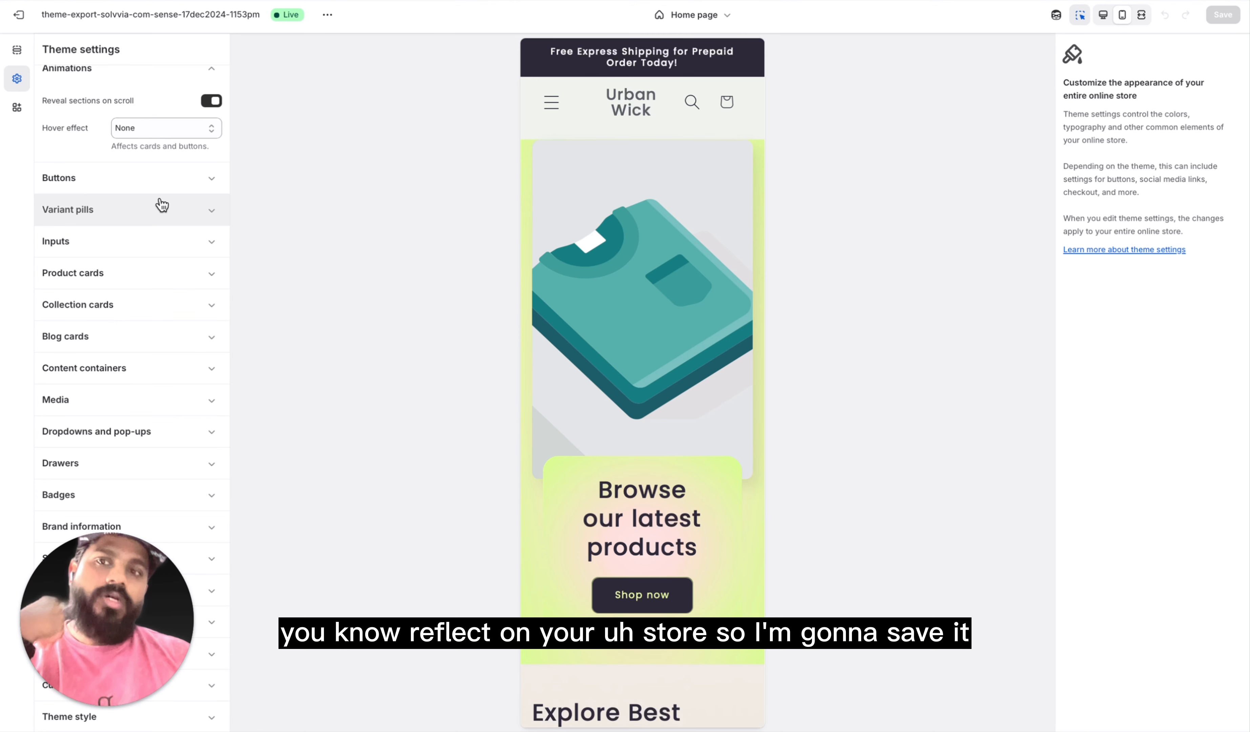
Step: Review the Buttons, Variant pills and Inputs groups of the theme settings
left_click(134, 180)
scroll(166, 382, "down", 2)
scroll(168, 390, "down", 1)
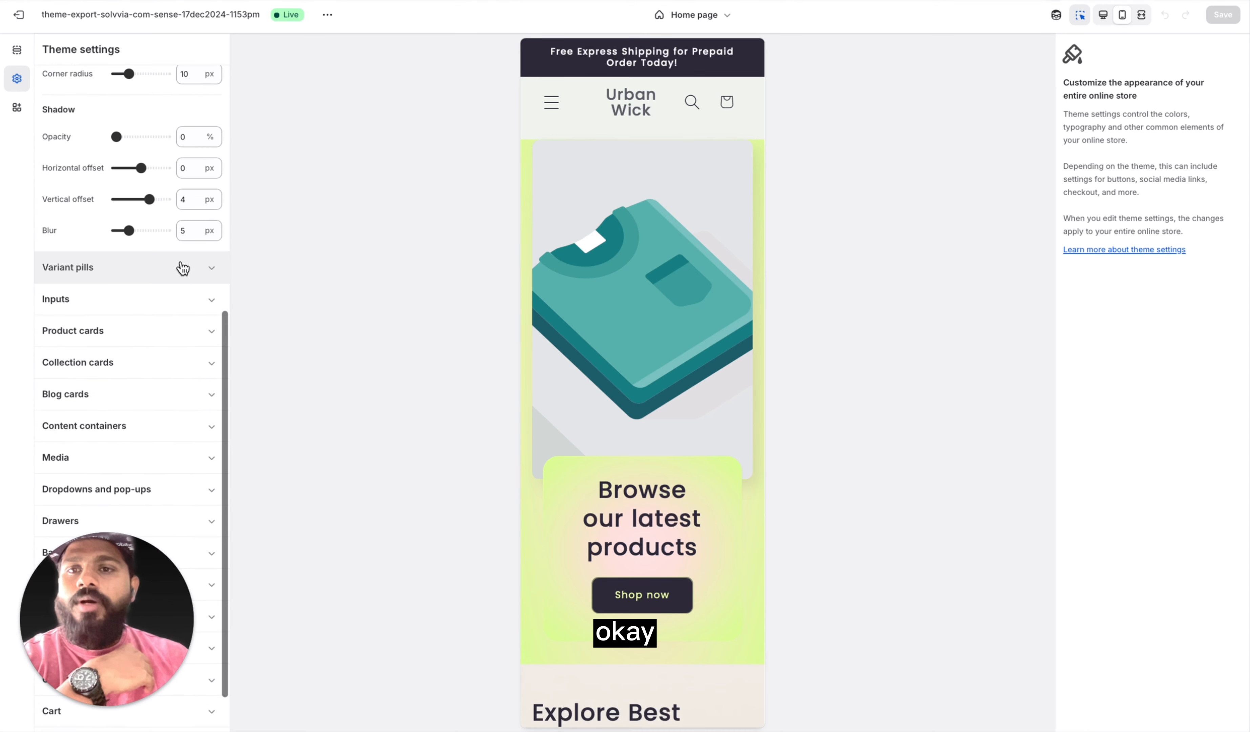
left_click(180, 268)
scroll(174, 347, "down", 2)
left_click(174, 240)
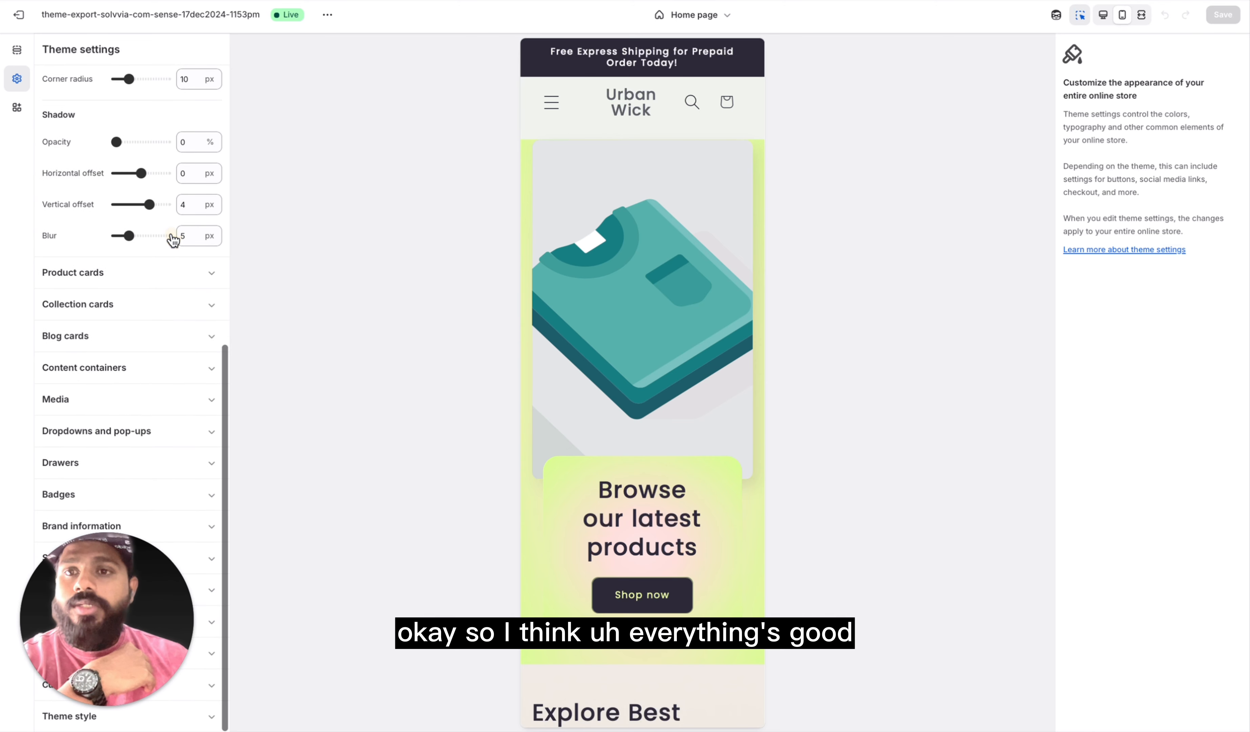
Step: Review the theme settings for product, collection and blog cards, content containers and media
left_click(159, 275)
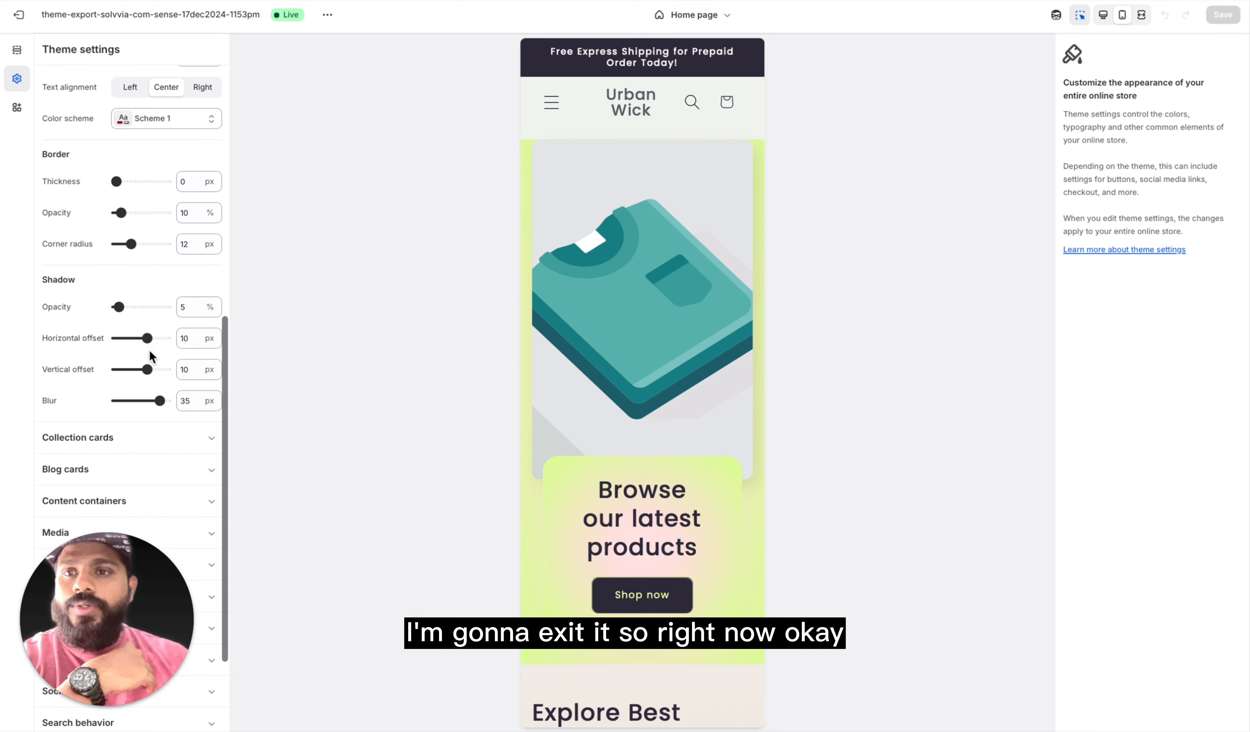
scroll(149, 352, "down", 3)
left_click(153, 306)
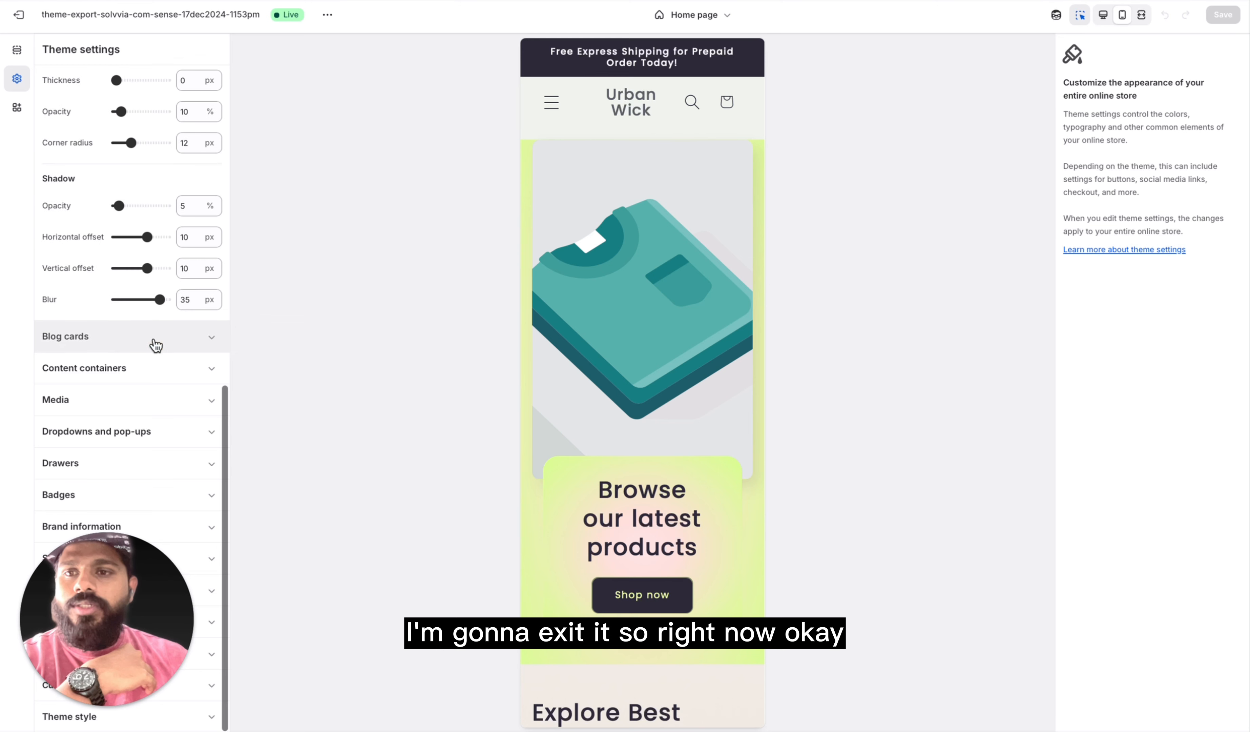
left_click(140, 333)
left_click(156, 367)
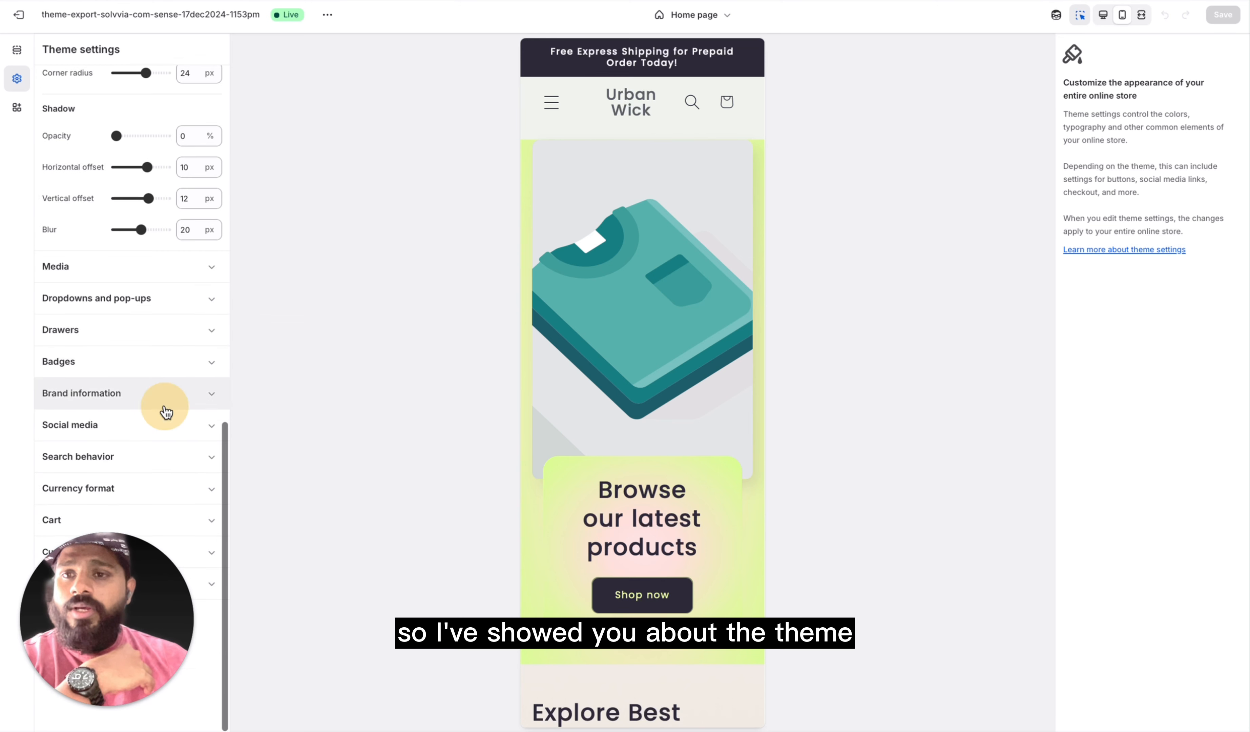
left_click(159, 403)
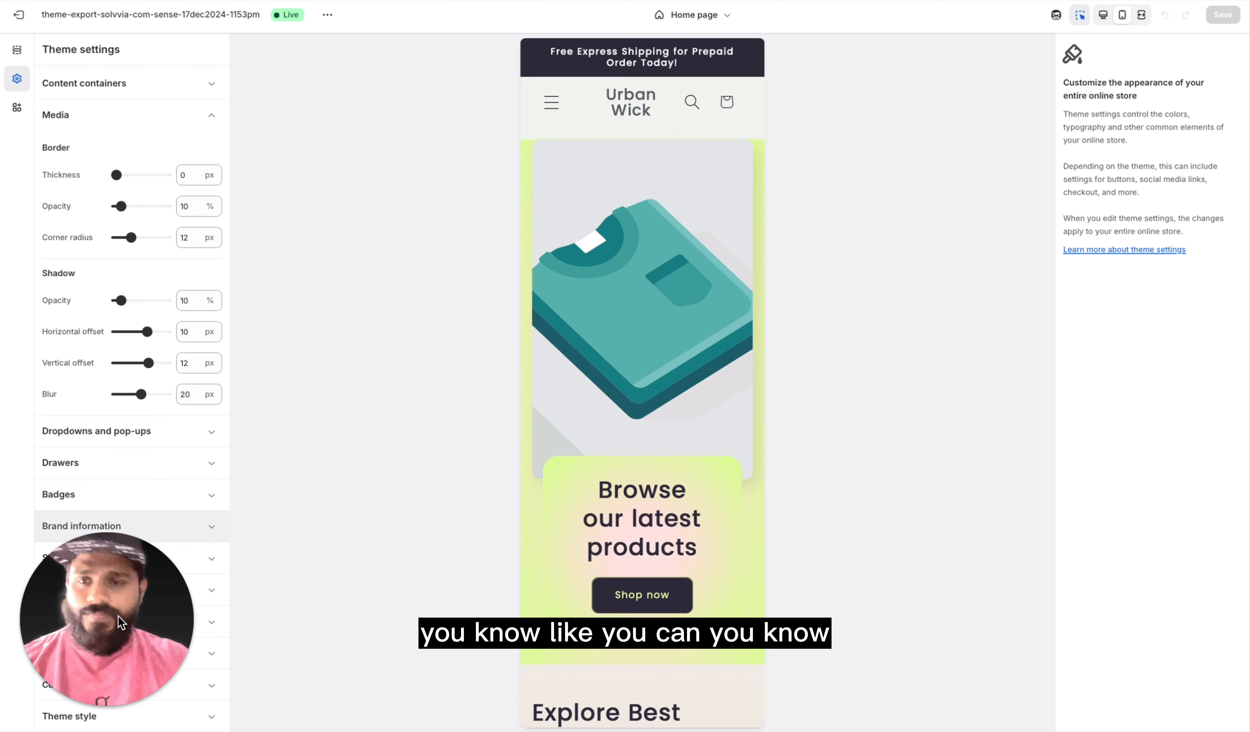
Step: Review the Drawers, Badges and Brand information groups of the theme settings
left_click(166, 536)
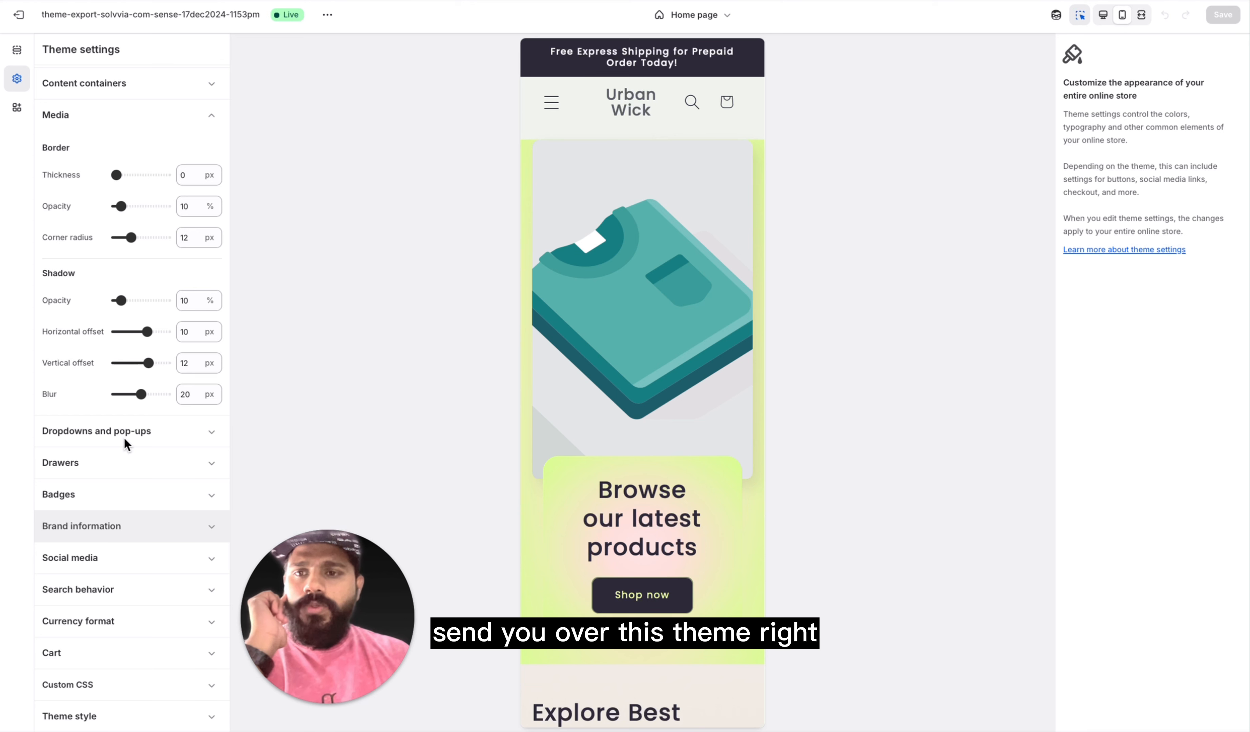
left_click(148, 464)
left_click(136, 506)
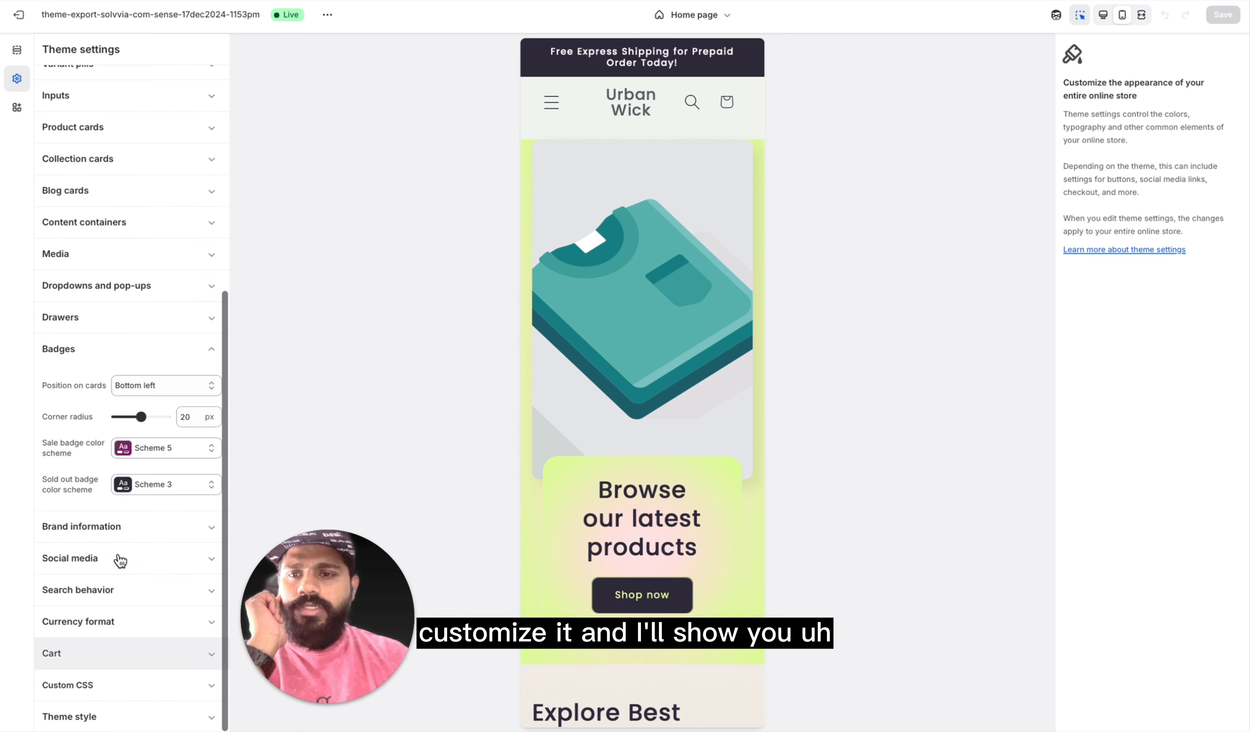
left_click(147, 530)
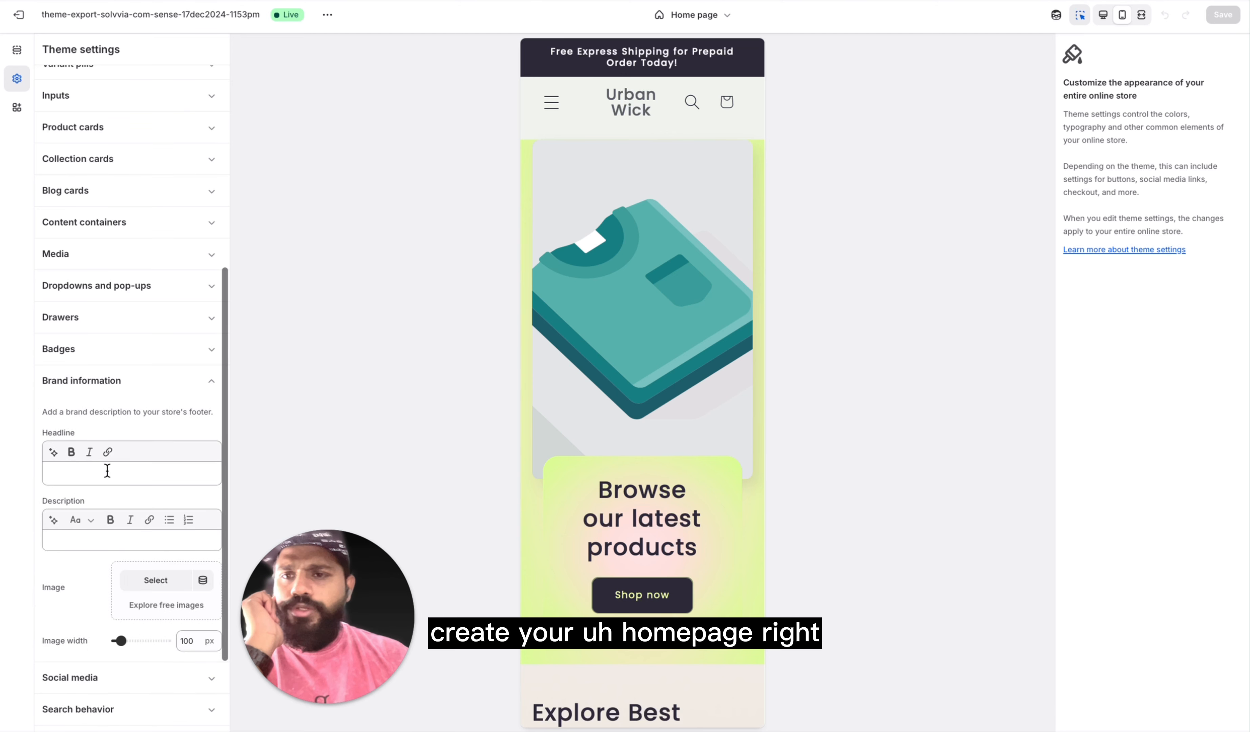
scroll(80, 582, "down", 4)
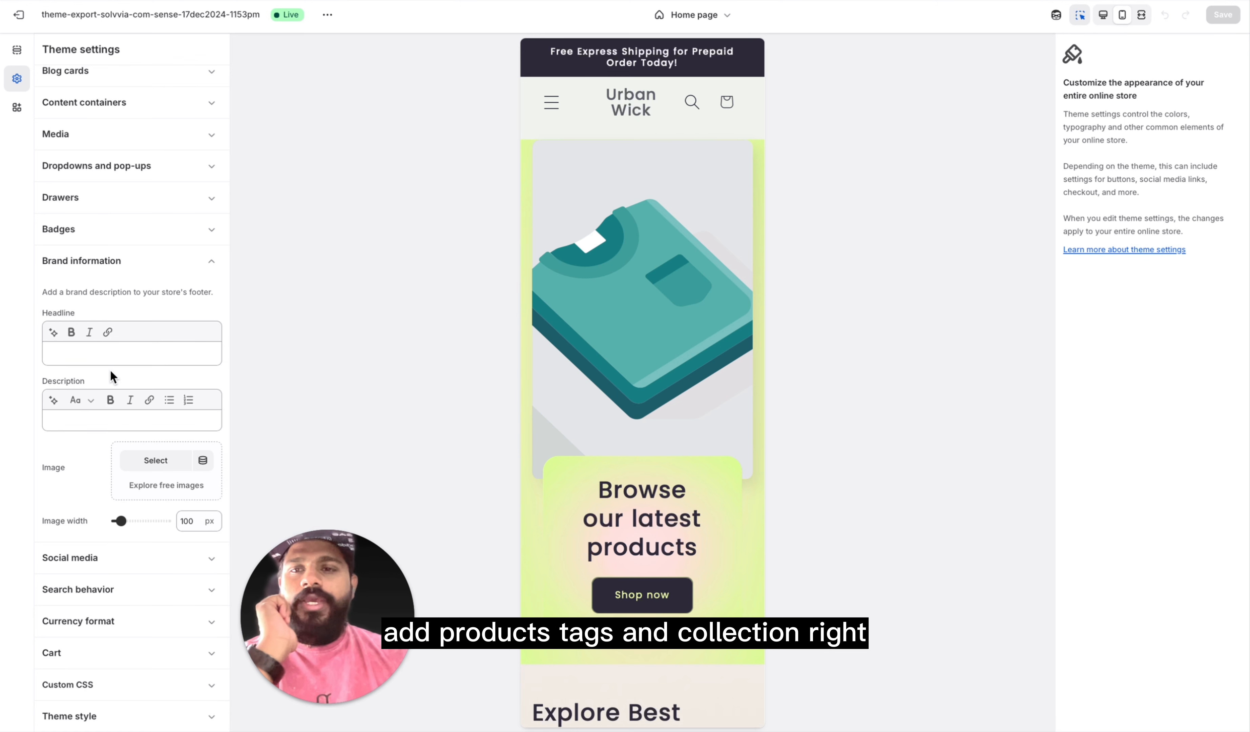
Step: Review the Social media account fields and the Search behavior options in the theme settings
left_click(153, 558)
scroll(147, 251, "down", 2)
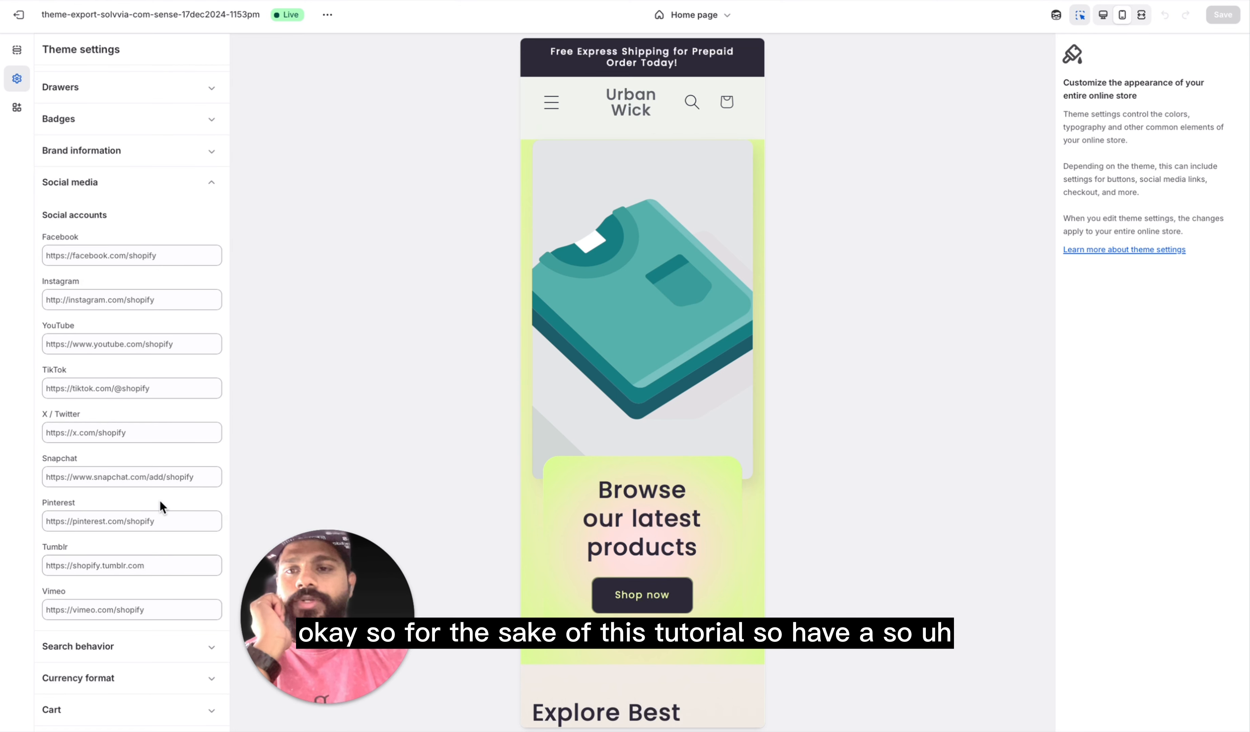
scroll(117, 592, "down", 2)
left_click(153, 591)
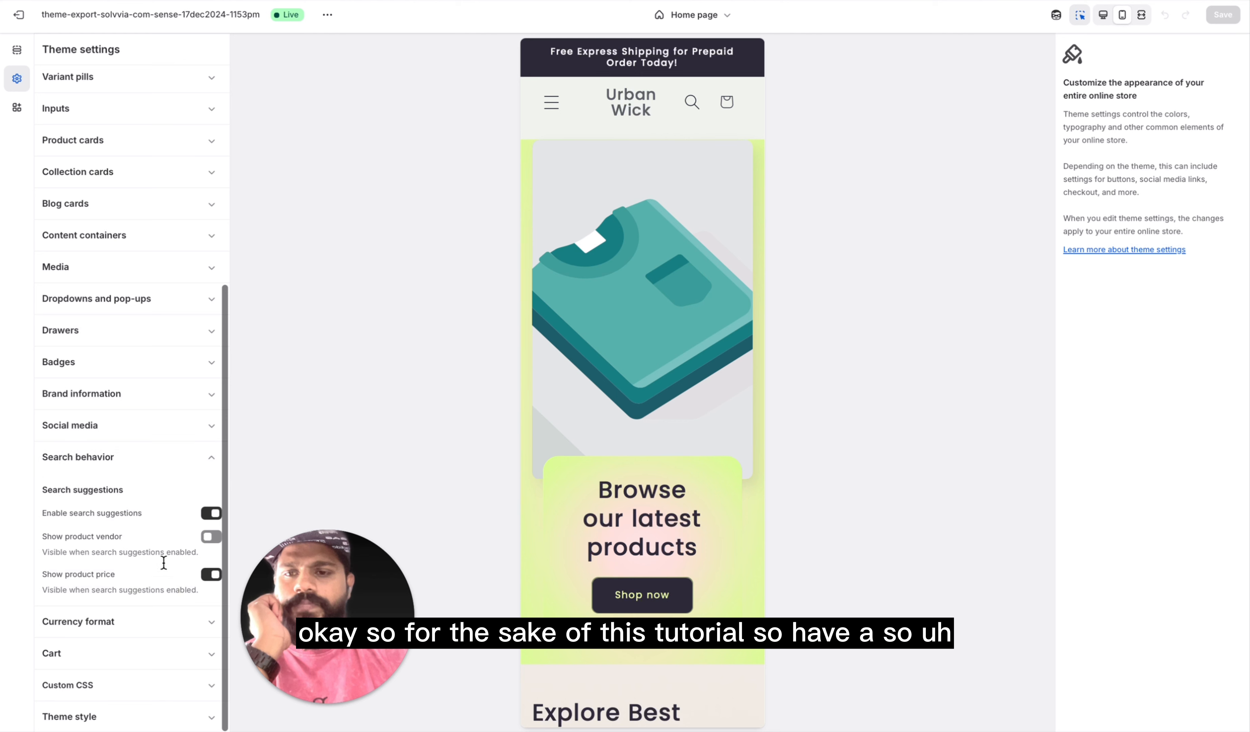
Step: Review the Currency format and Cart groups of the theme settings
left_click(148, 628)
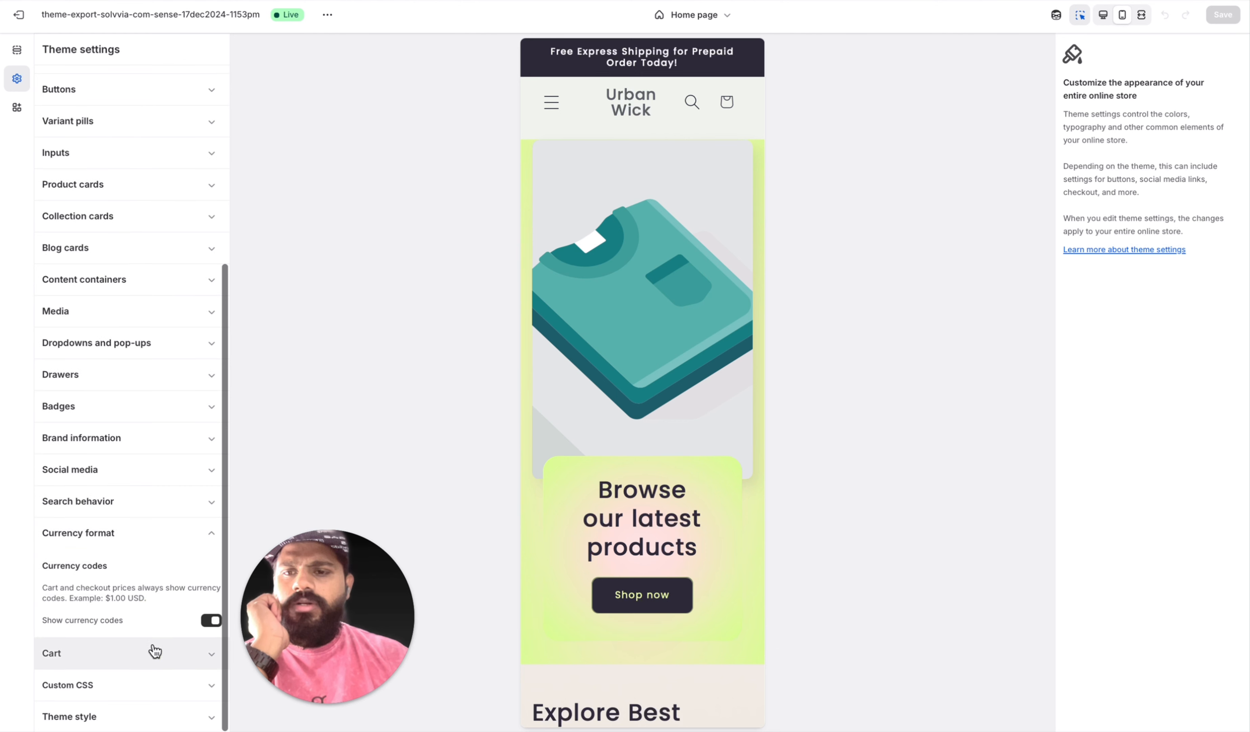
left_click(175, 659)
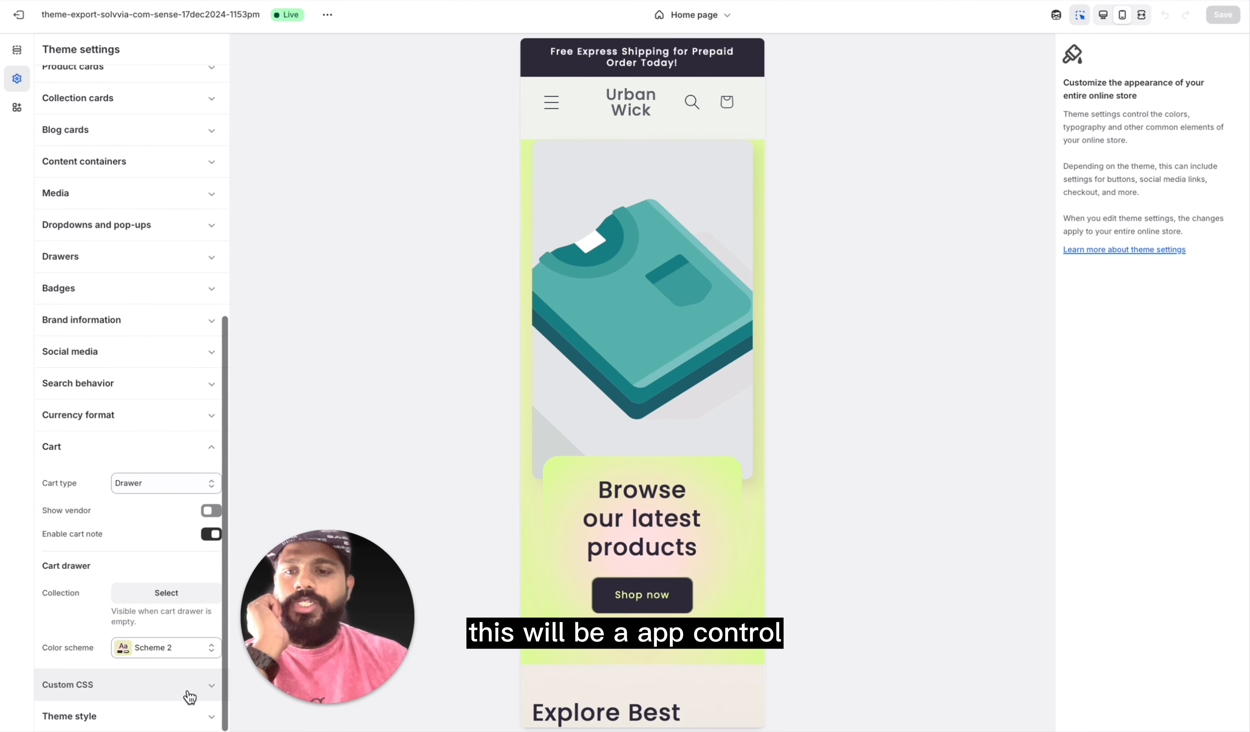
scroll(180, 541, "up", 1)
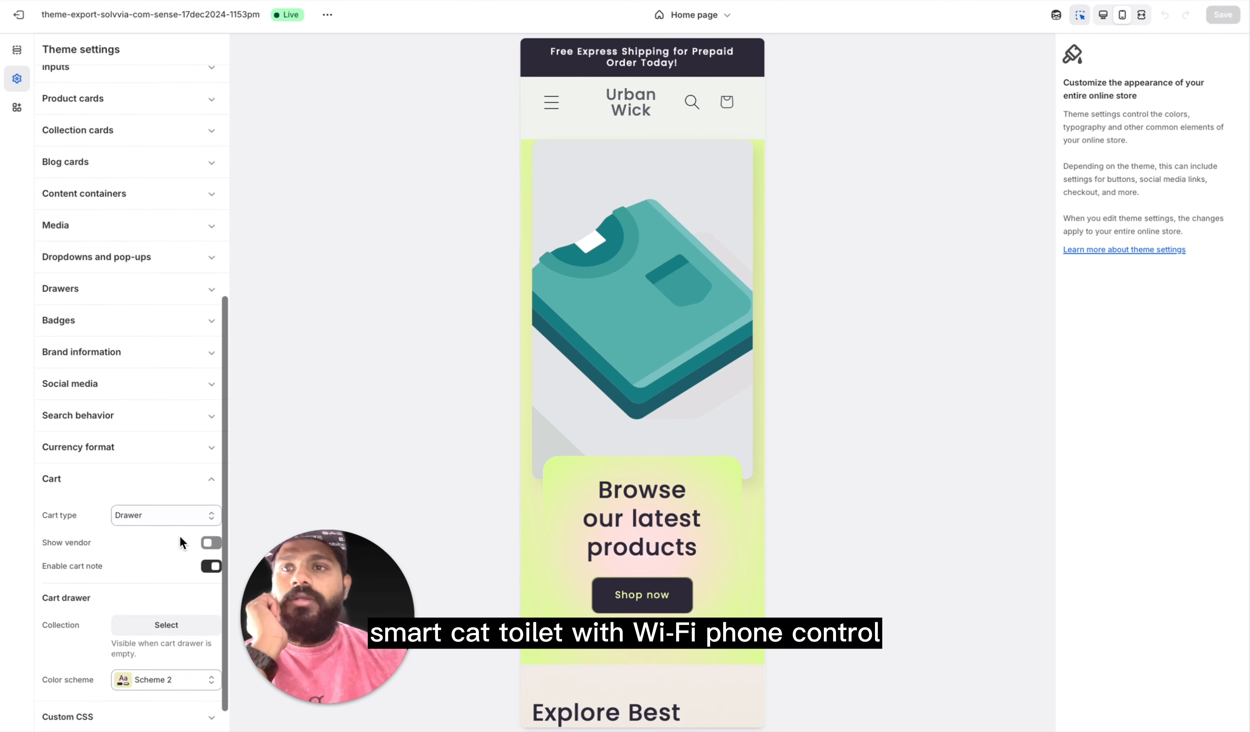
scroll(180, 535, "up", 10)
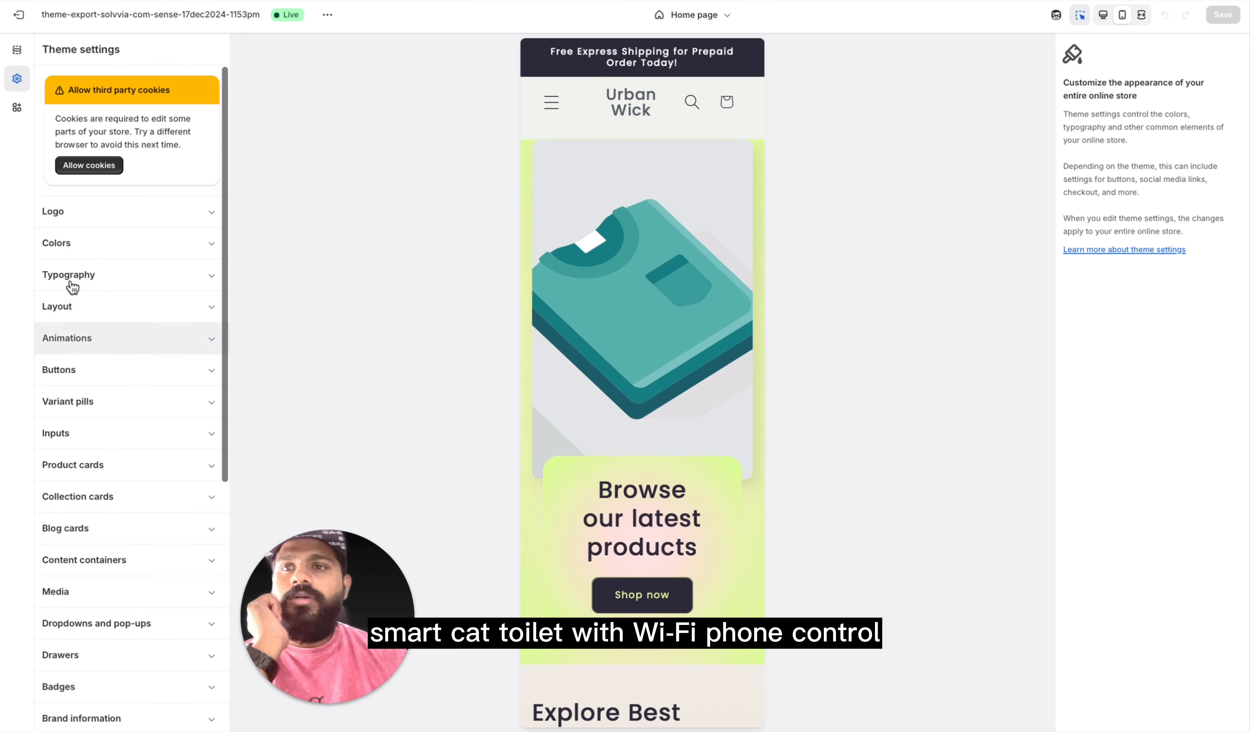
Step: Enable the Tidio Chat Widget, GemPages Theme Helper, Klaviyo Onsite Javascript and Vitals app embeds and save the theme
left_click(18, 108)
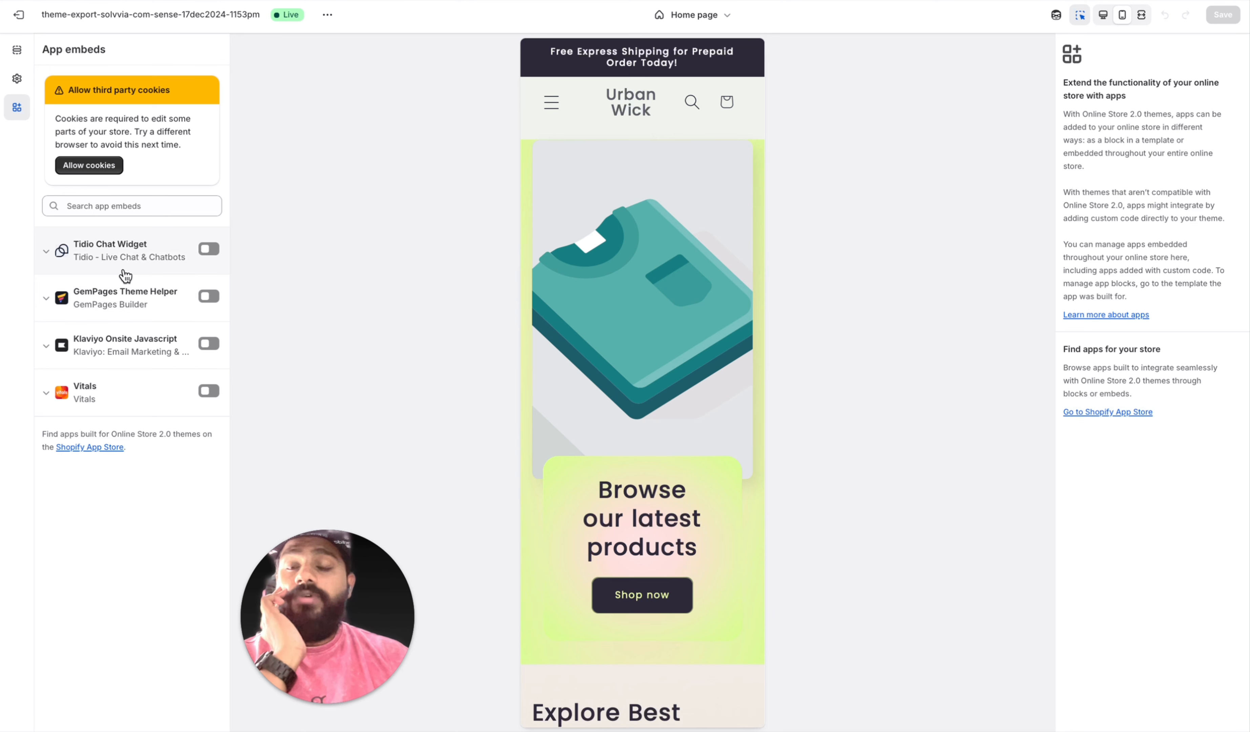
left_click(208, 249)
left_click(208, 296)
left_click(208, 344)
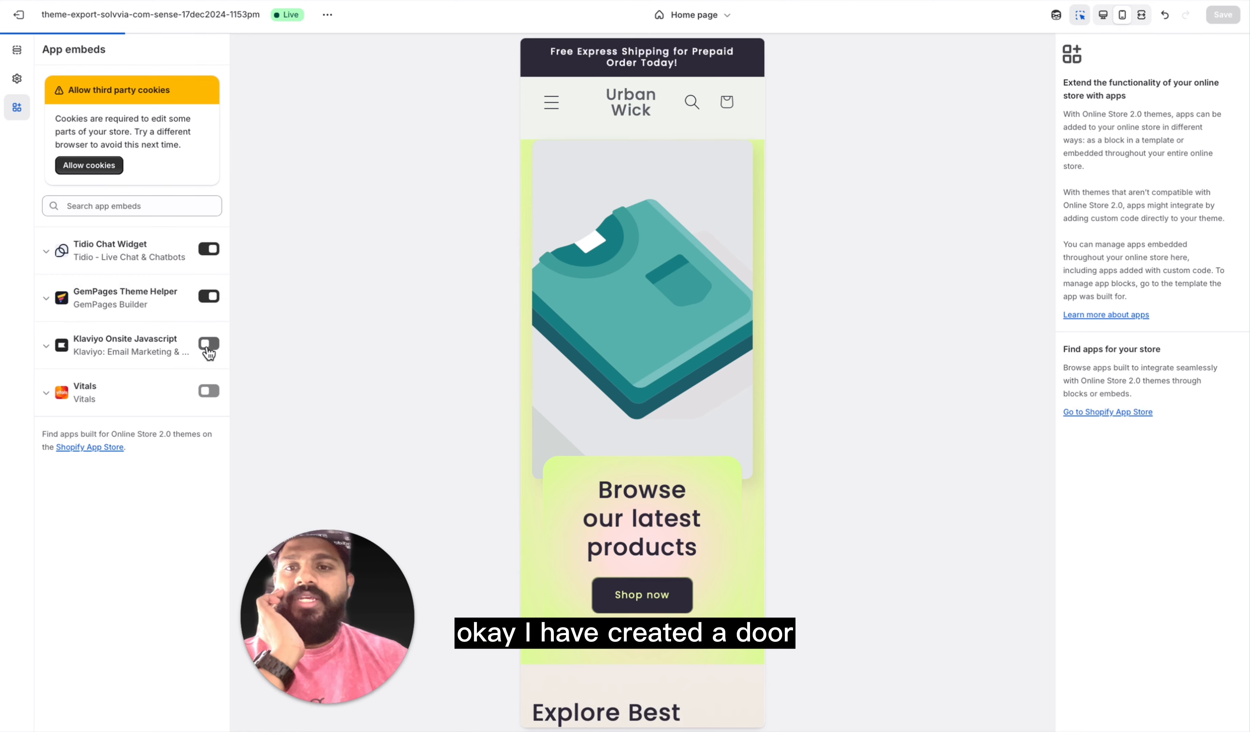
left_click(209, 391)
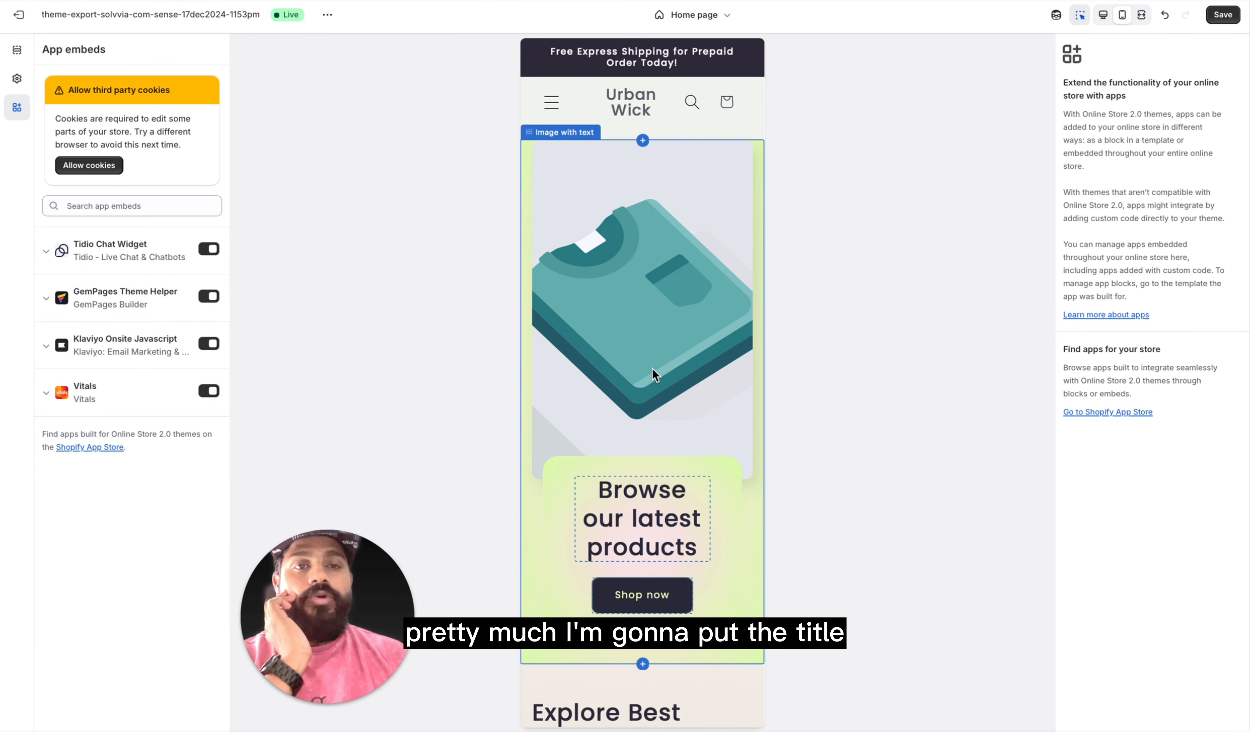
left_click(1231, 21)
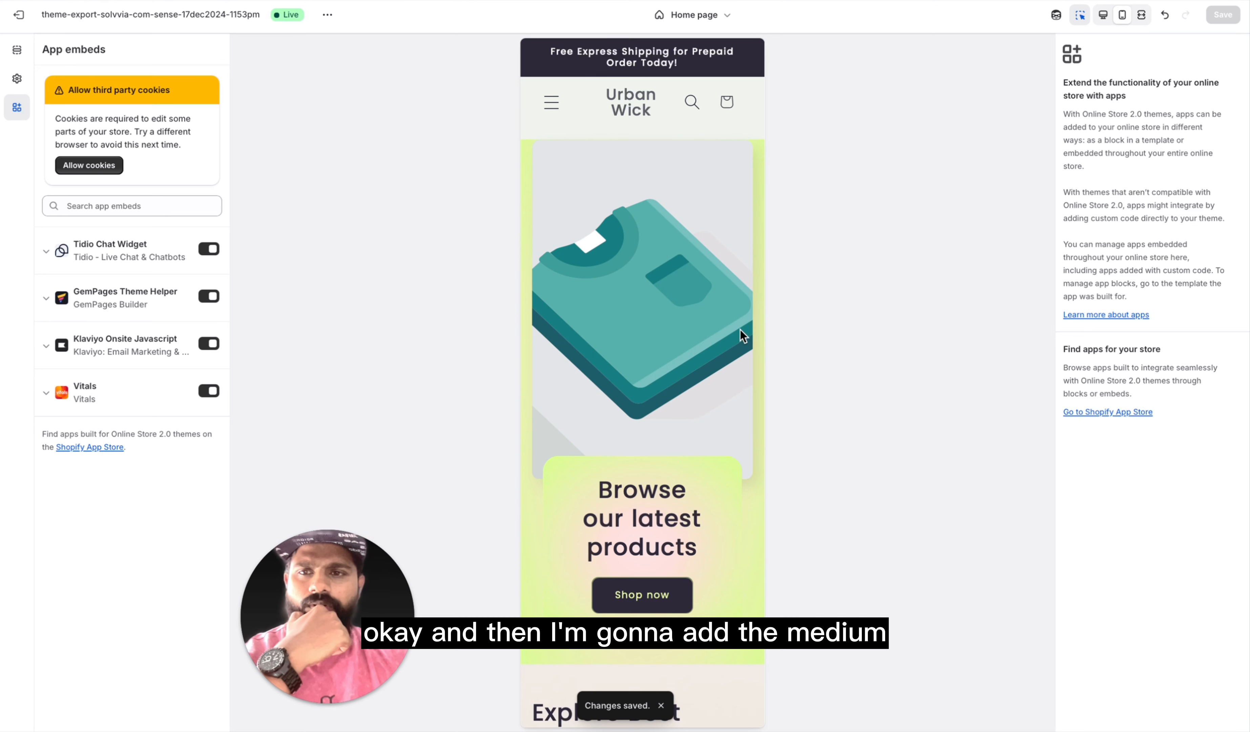
Step: Exit the theme editor and start a new product in the store's product list
left_click(19, 20)
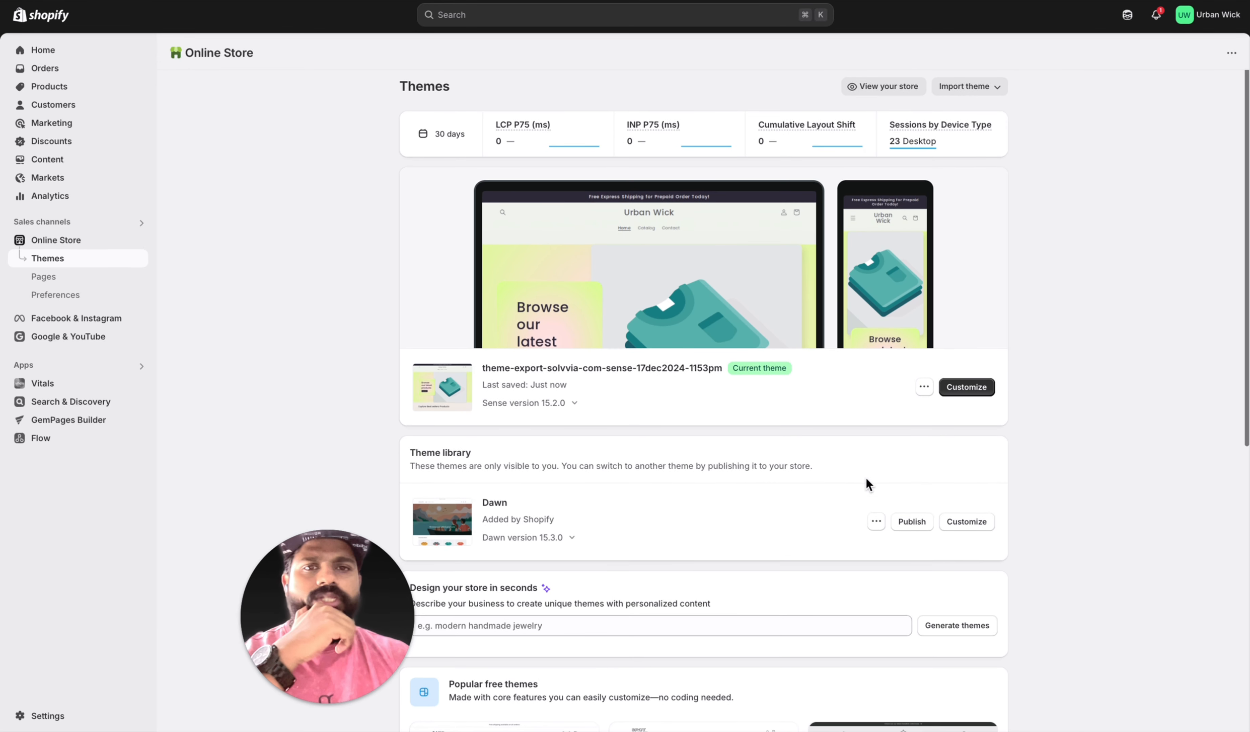
scroll(647, 638, "down", 6)
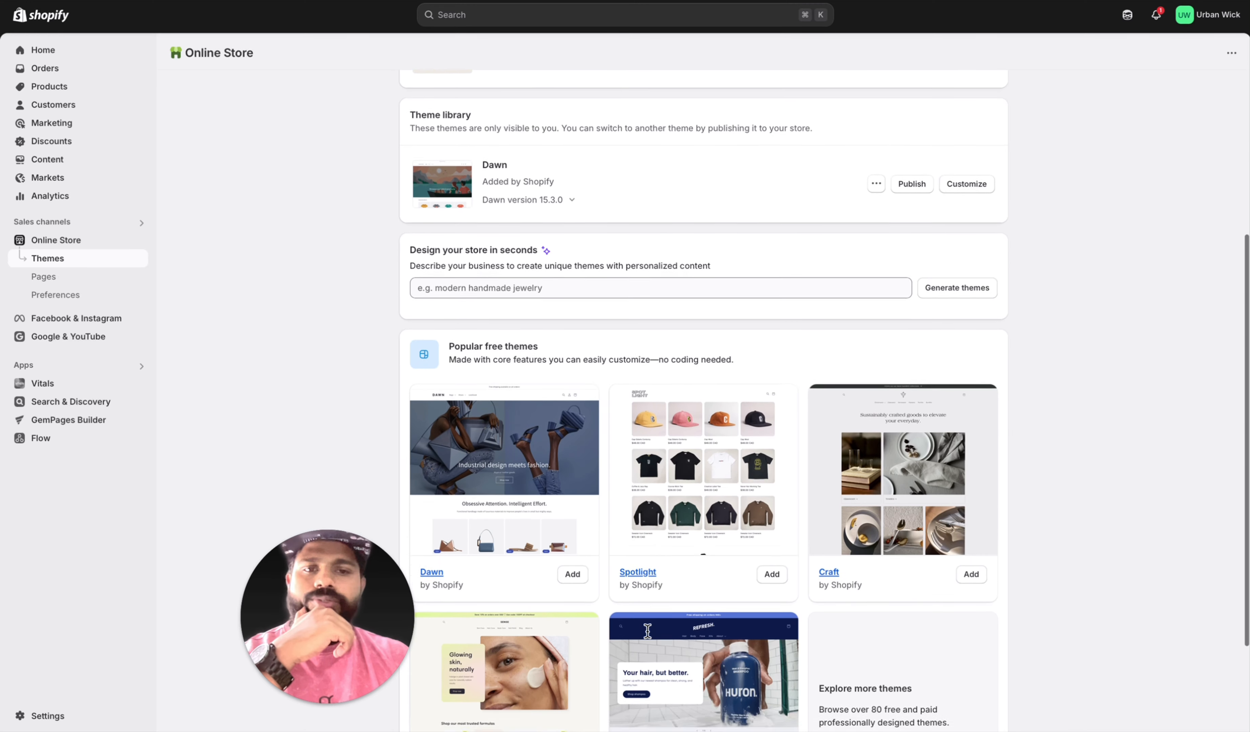
scroll(699, 529, "up", 6)
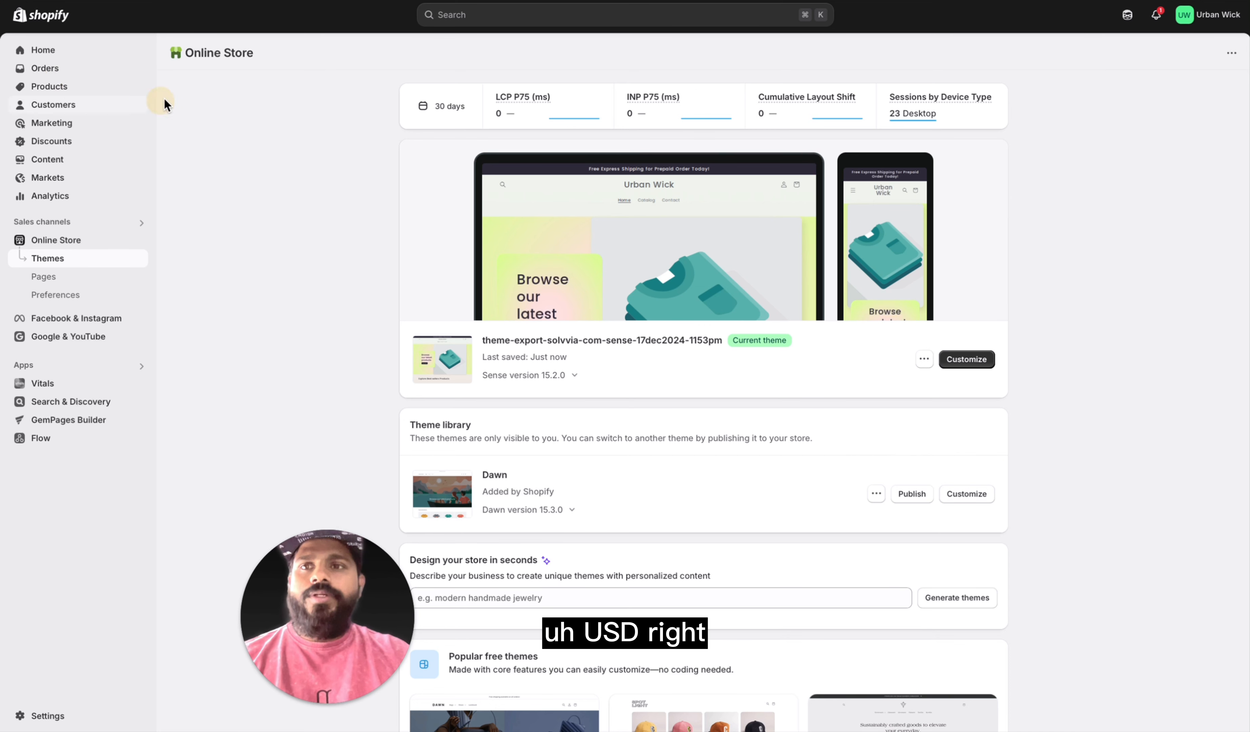
left_click(90, 90)
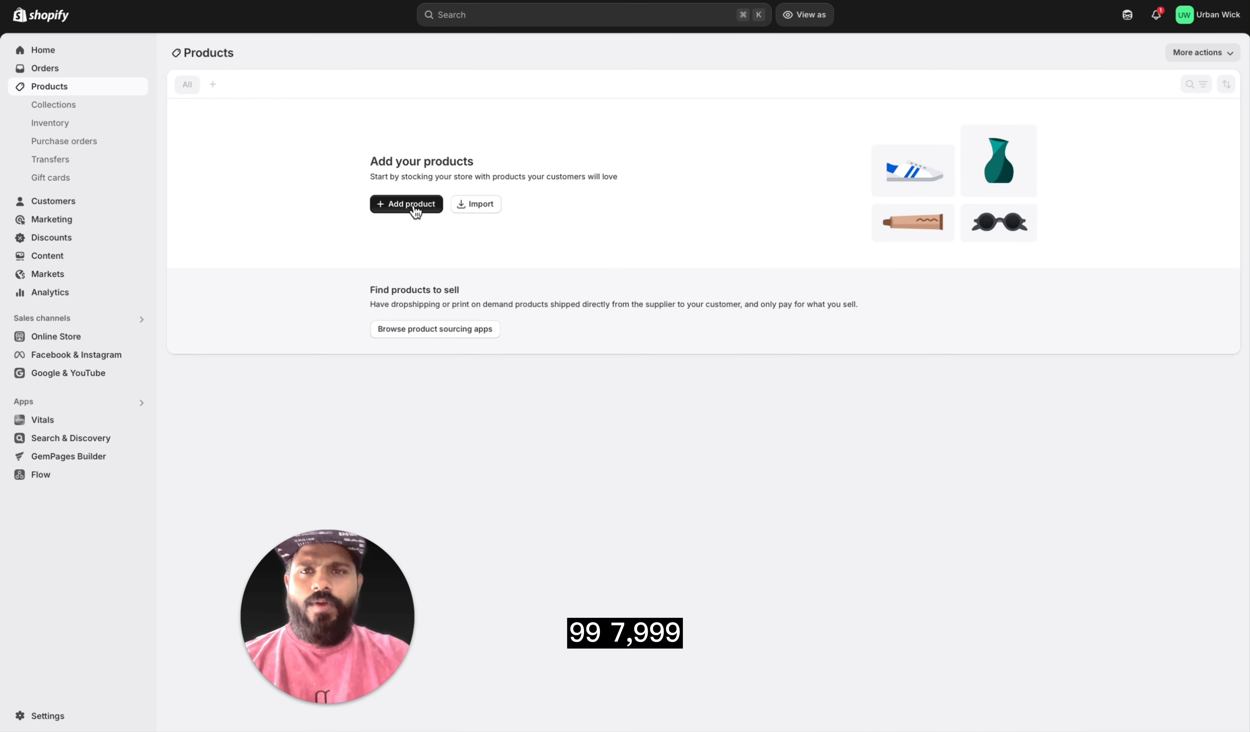
left_click(411, 206)
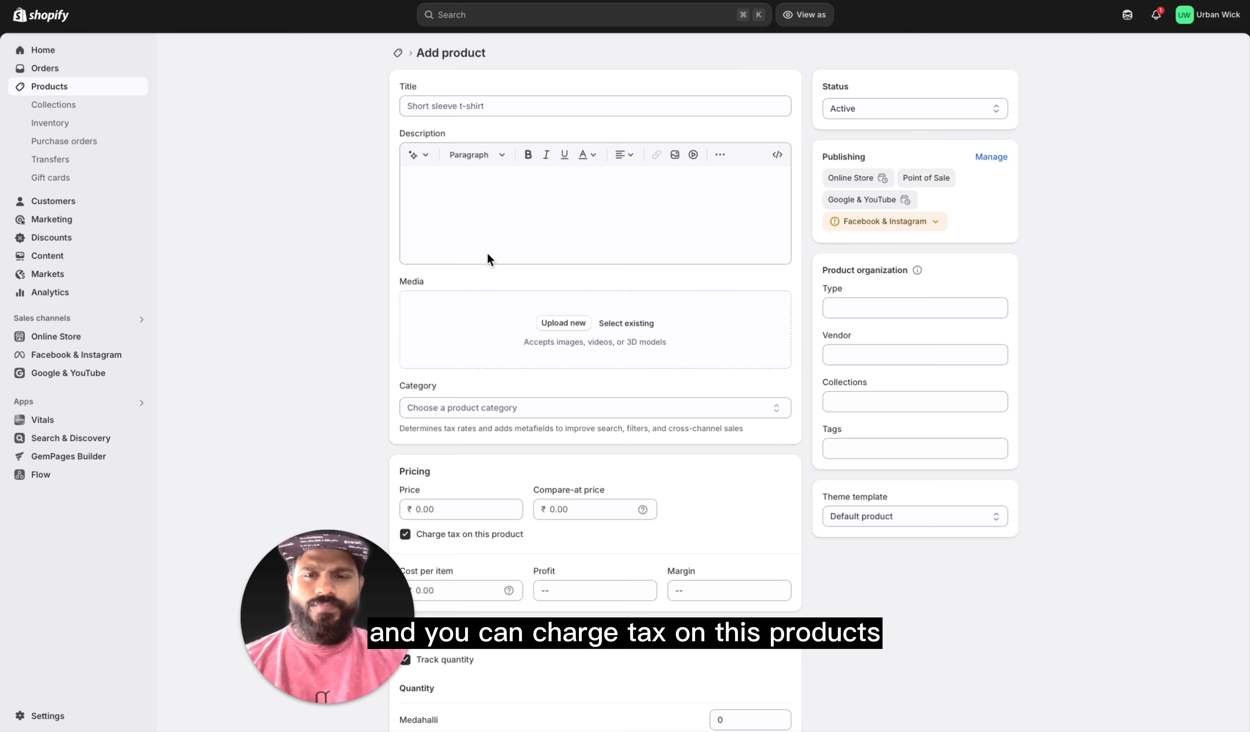
left_click(503, 106)
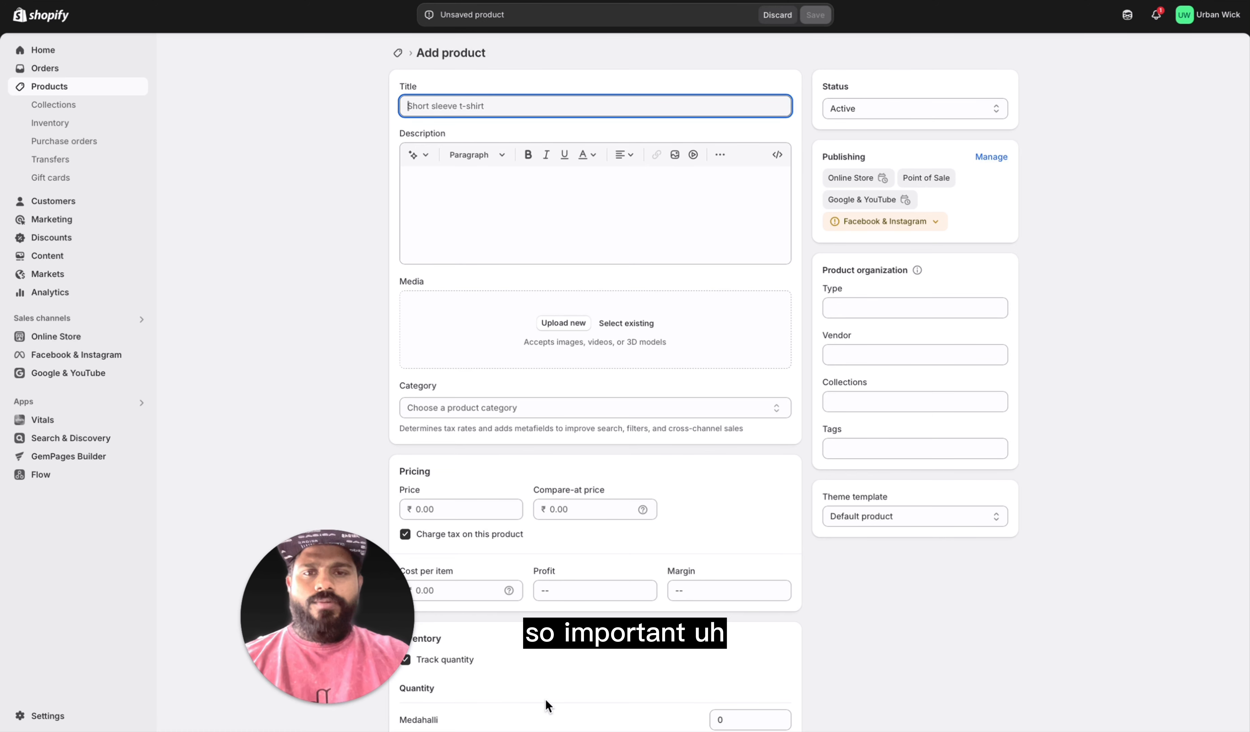
Step: Switch to the Alibaba listing of the app-controlled self-cleaning cat litter box and review its title, photos and details
left_click_drag(339, 641, 117, 643)
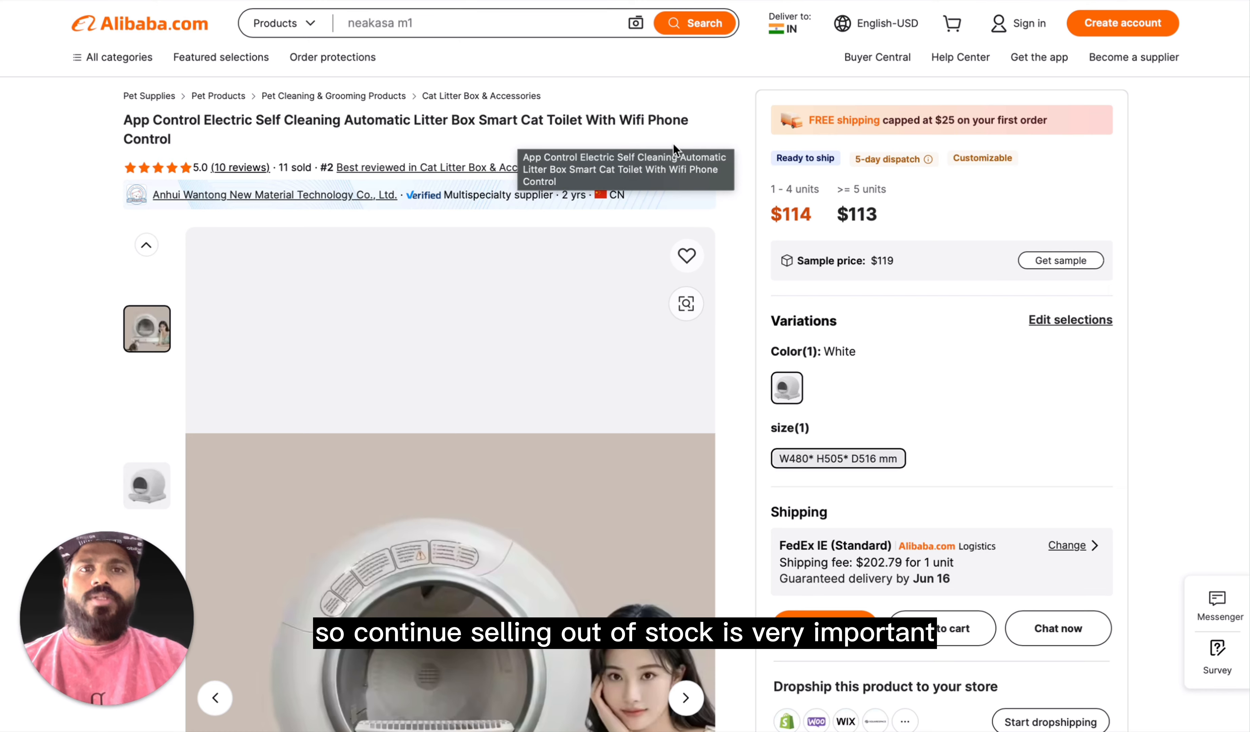
scroll(463, 271, "down", 5)
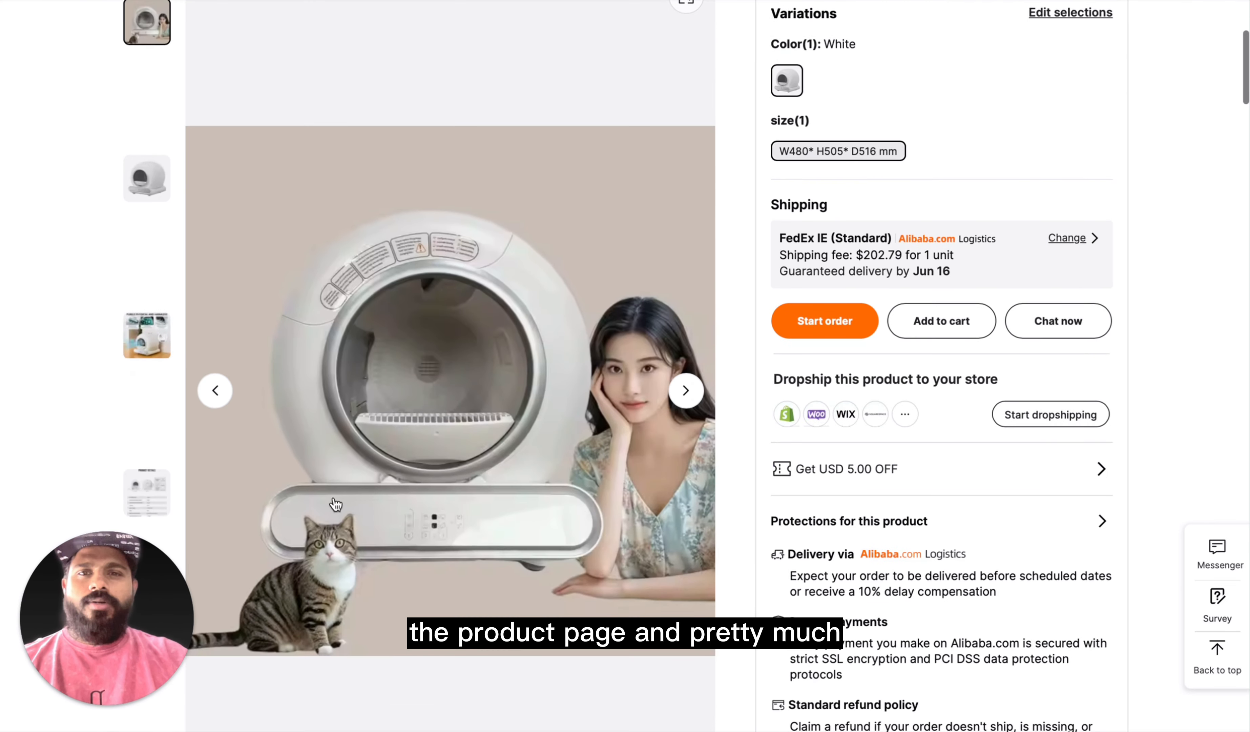
scroll(503, 442, "down", 9)
scroll(522, 430, "up", 14)
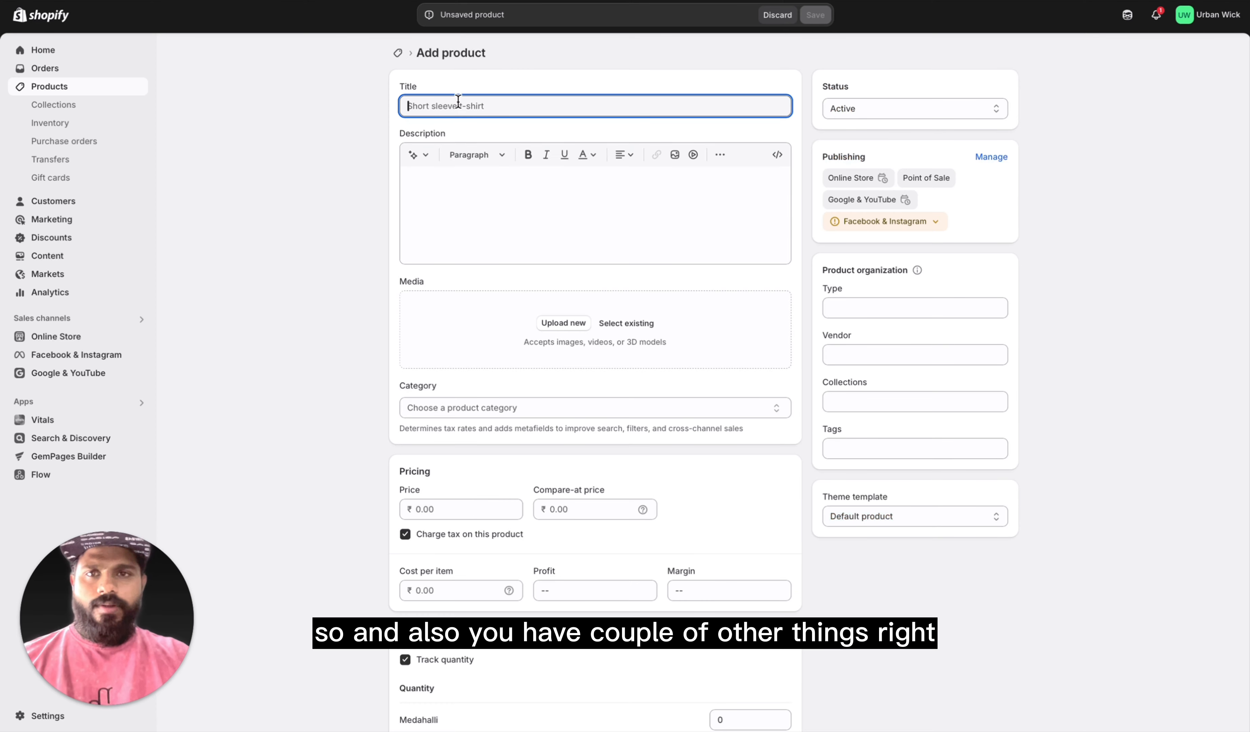
Step: Copy the title "Urban Wick Smart Self-Cleaning Cat Litter Box with App Control" from the notes into the new product's title
mouse_move(402, 729)
left_click(339, 709)
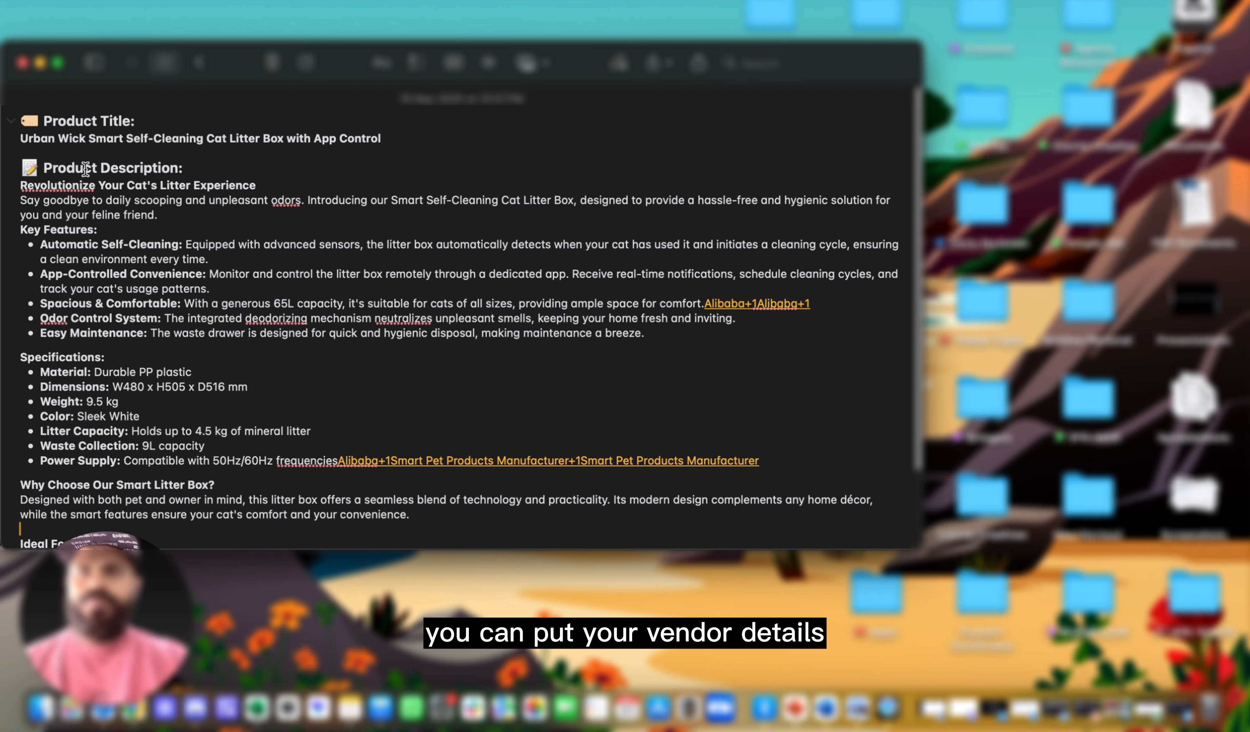
triple_click(30, 144)
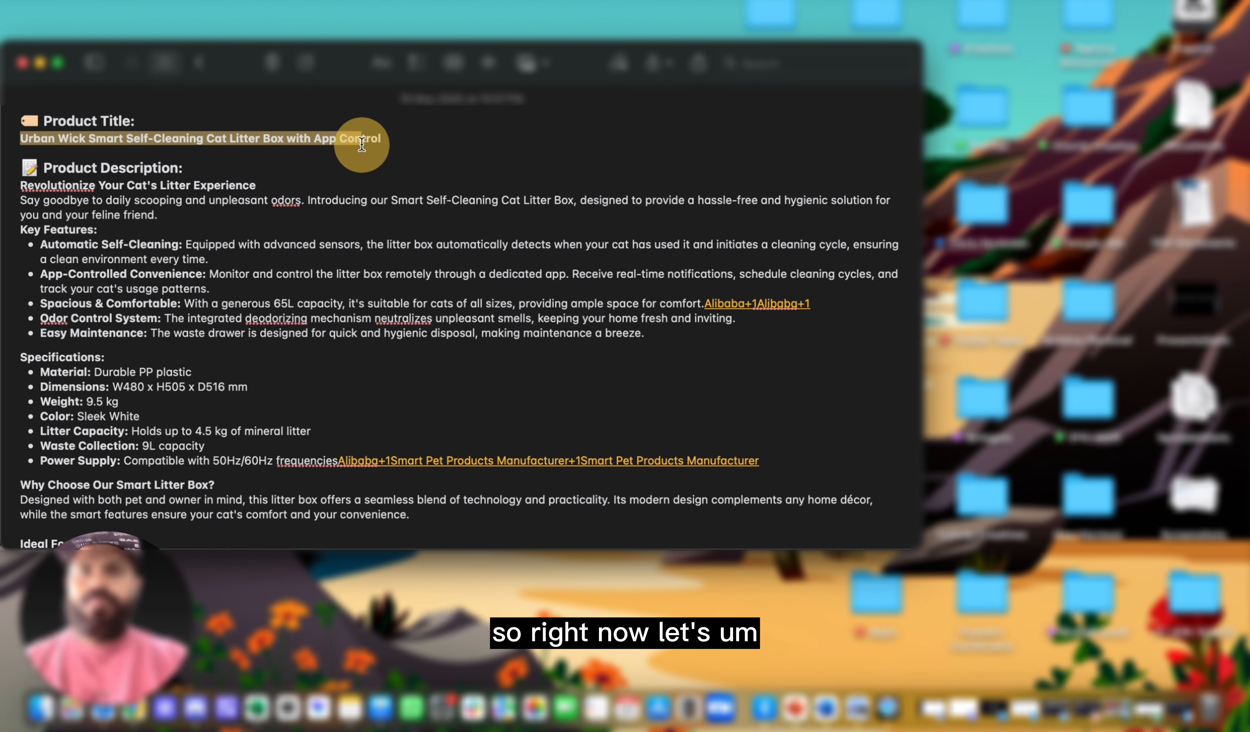
left_click_drag(380, 146, 384, 141)
key("super+c")
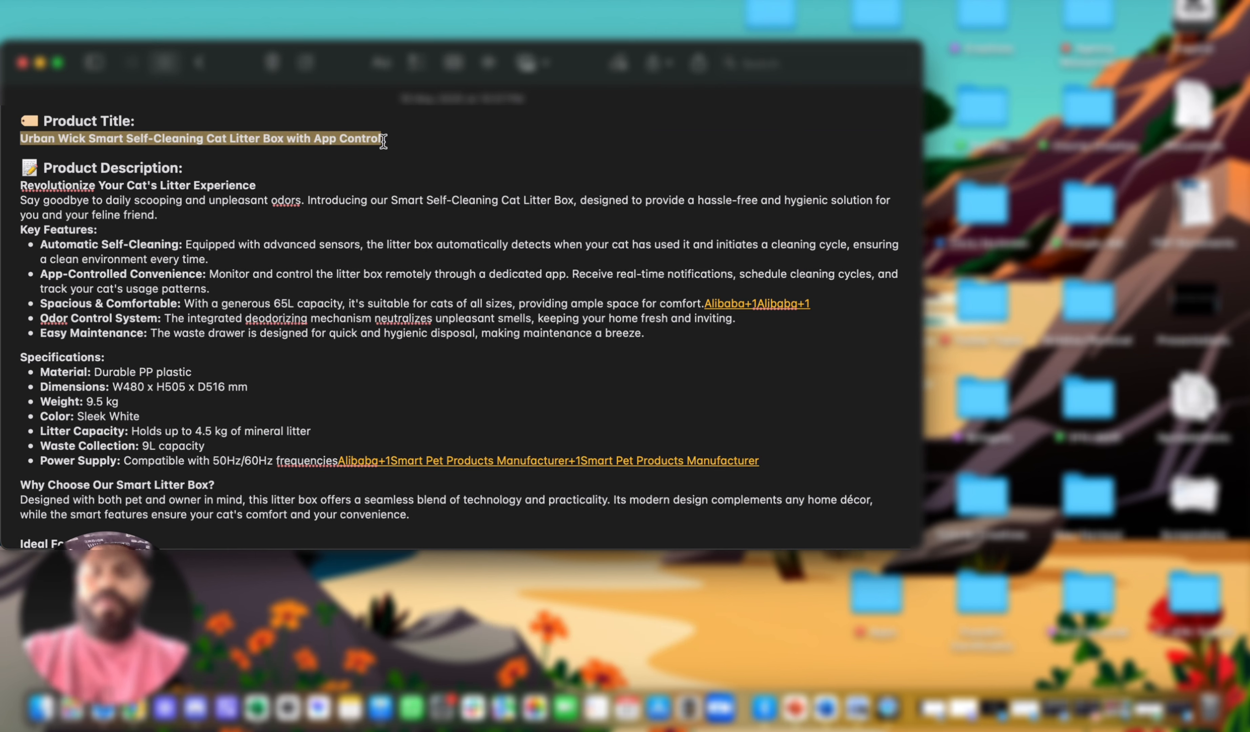
key("ctrl+Right")
left_click(433, 106)
key("super+v")
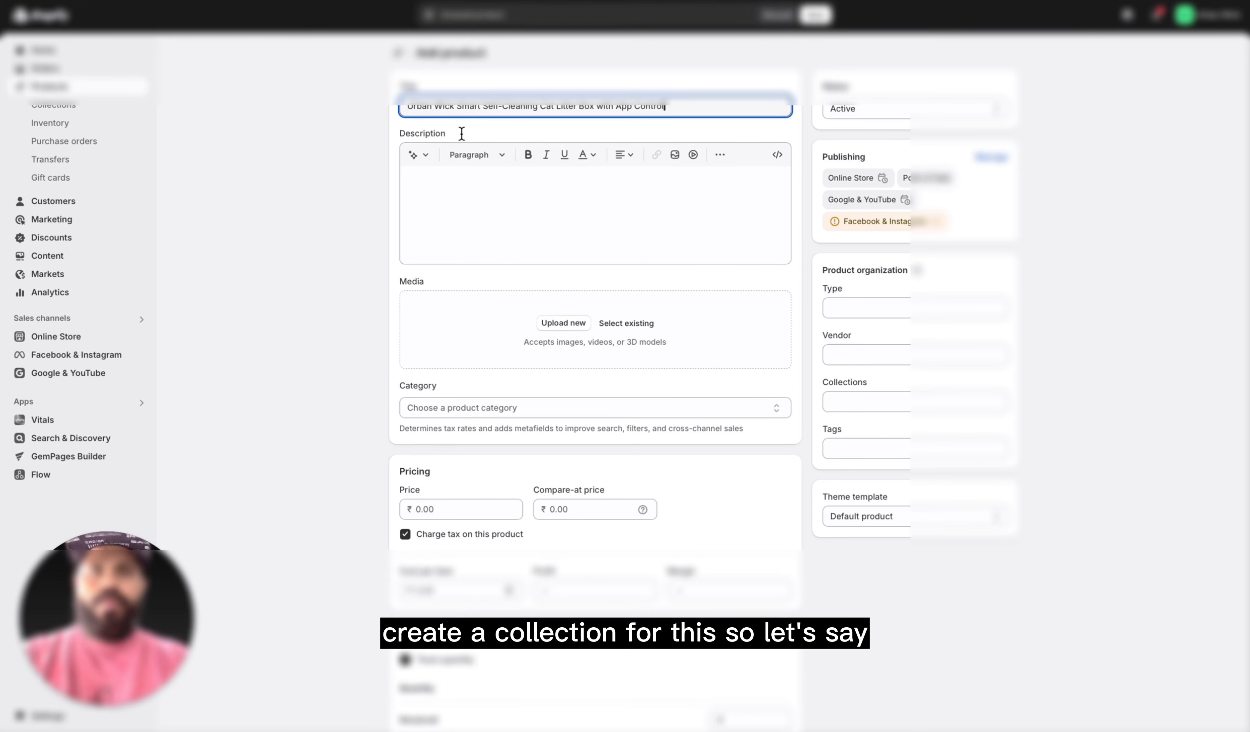
Step: Copy the full product description from the notes, "Revolutionize Your Cat's Litter Experience" through the closing line, into the new product's description
key("ctrl+Left")
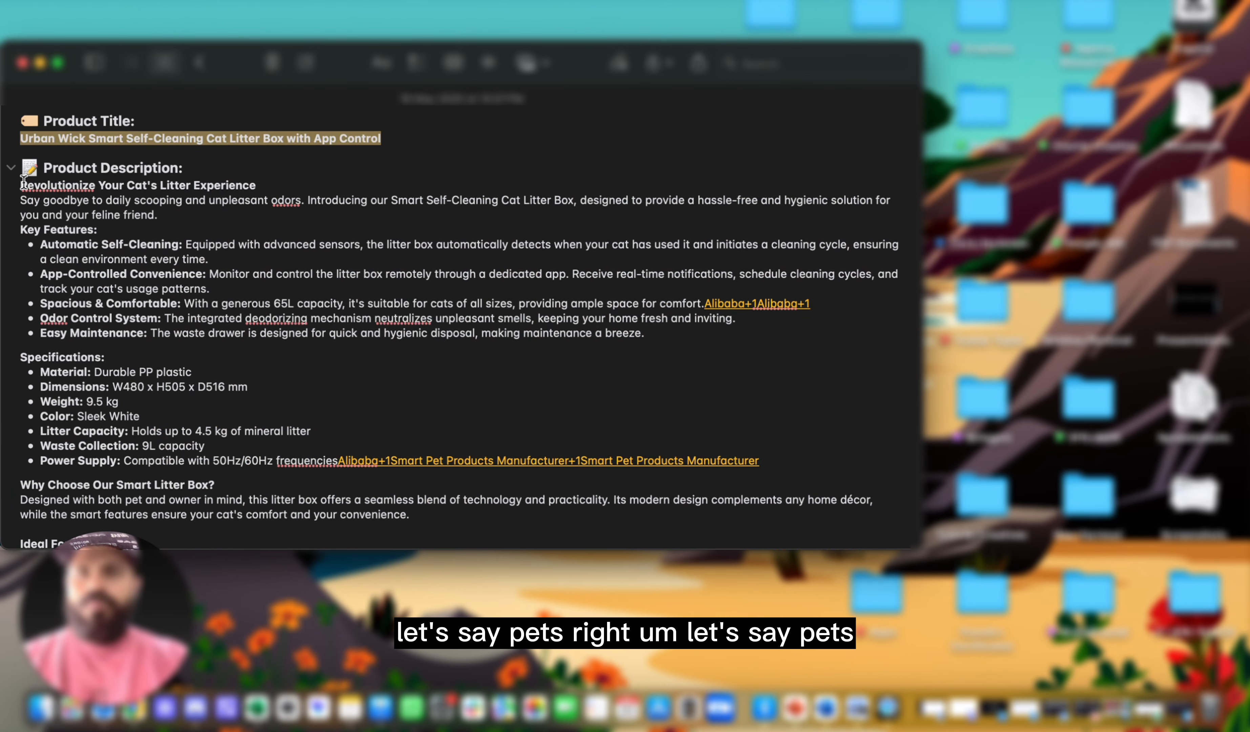
left_click_drag(23, 182, 720, 503)
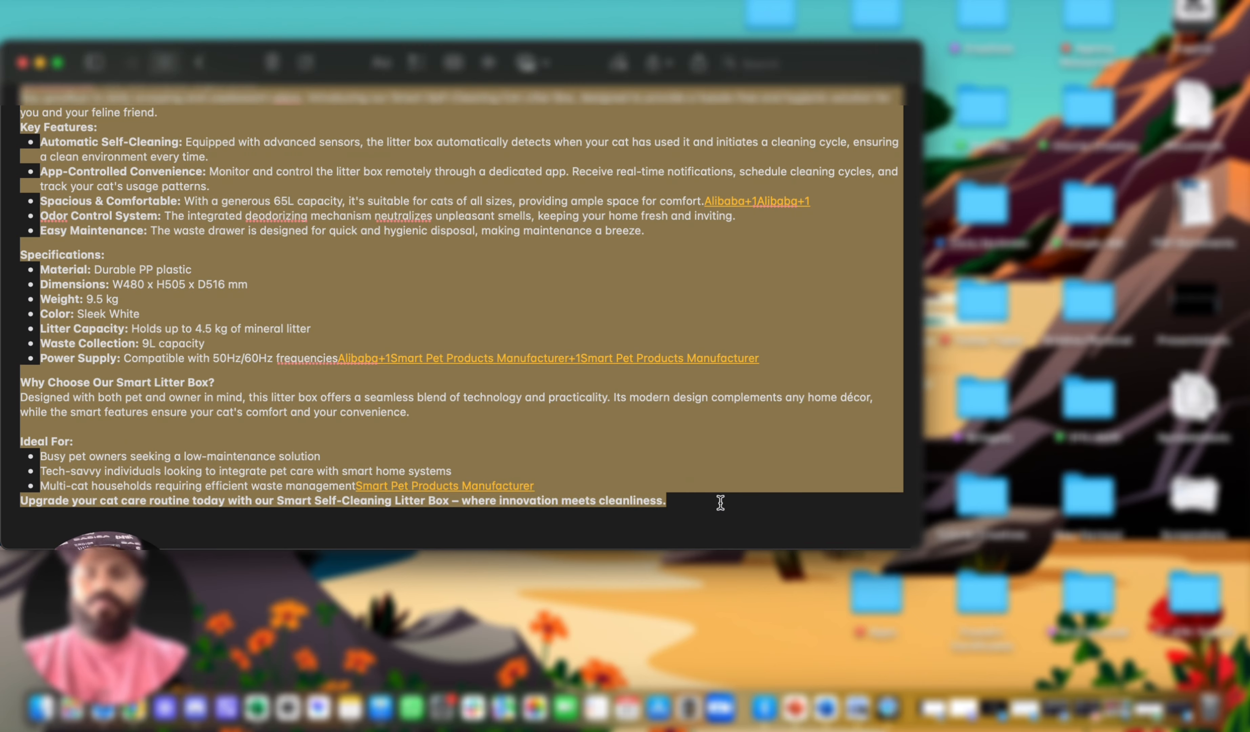
key("ctrl+Right")
left_click(491, 217)
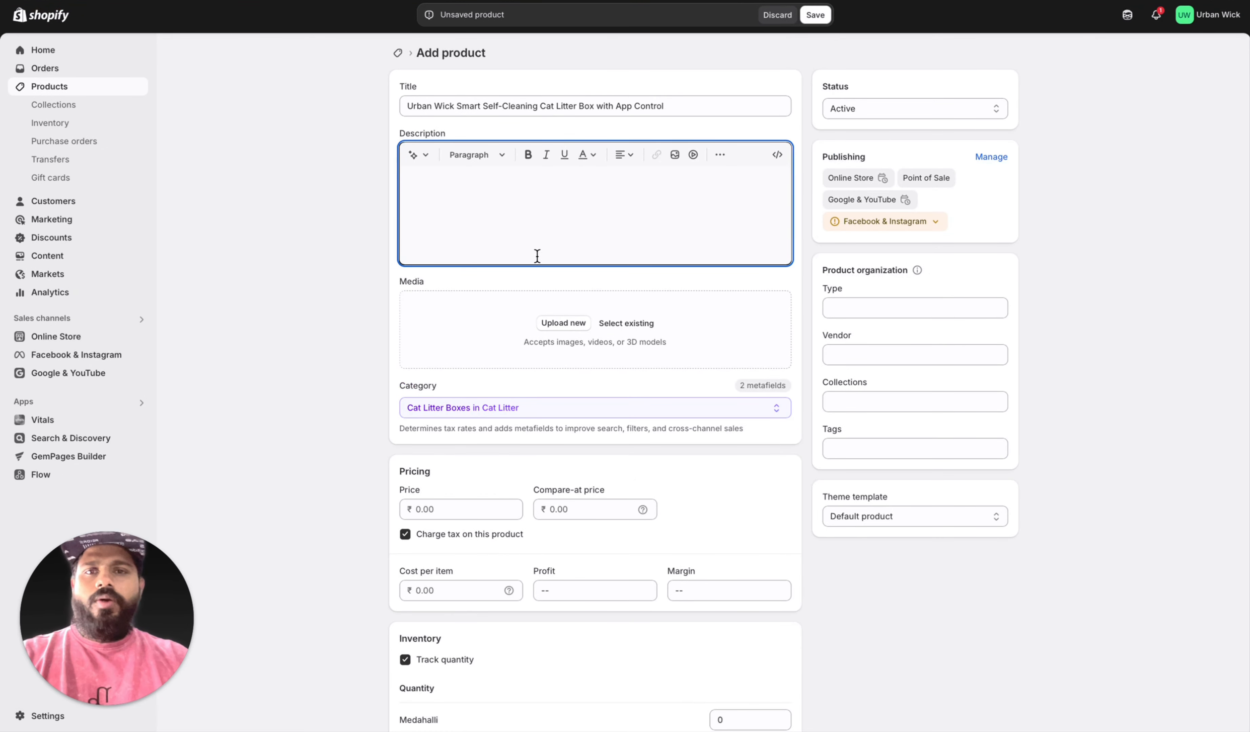
key("ctrl+v")
Step: Upload all six images, main-image-1.jpeg to main-image-6.jpeg, from the main_images folder as the product's media
scroll(566, 398, "down", 2)
left_click(564, 391)
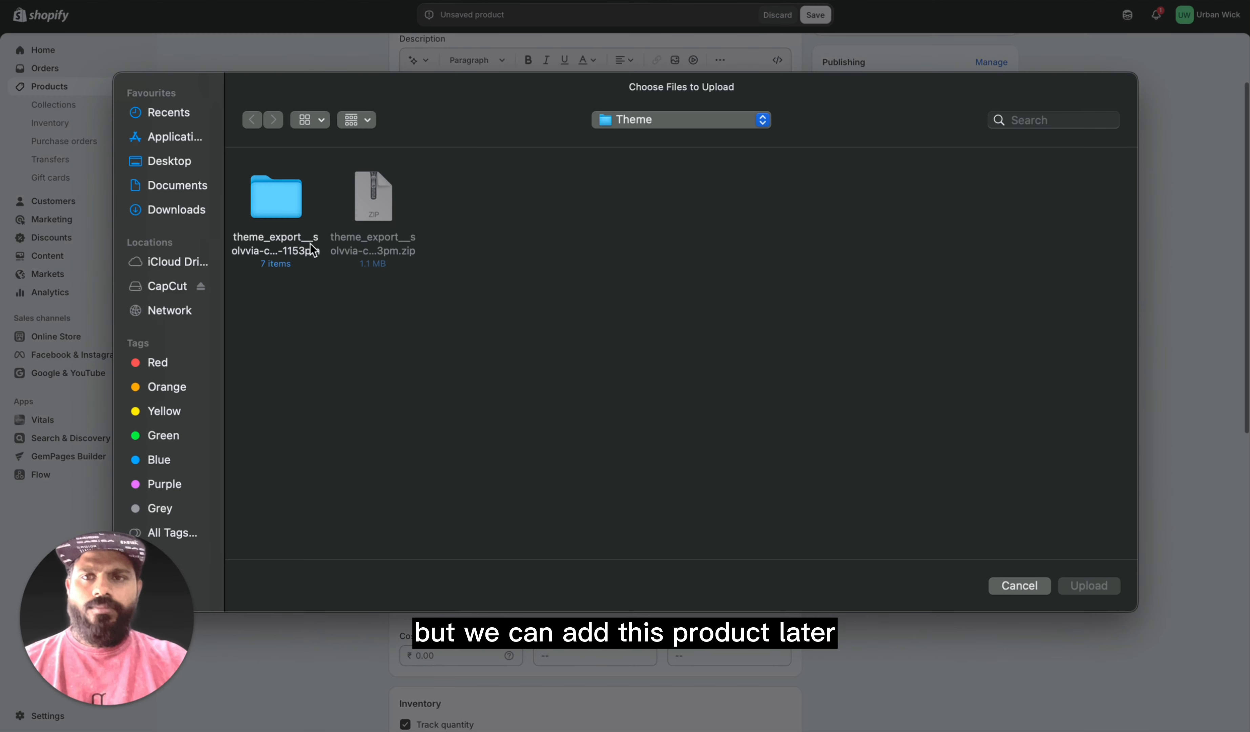
double_click(282, 201)
double_click(297, 214)
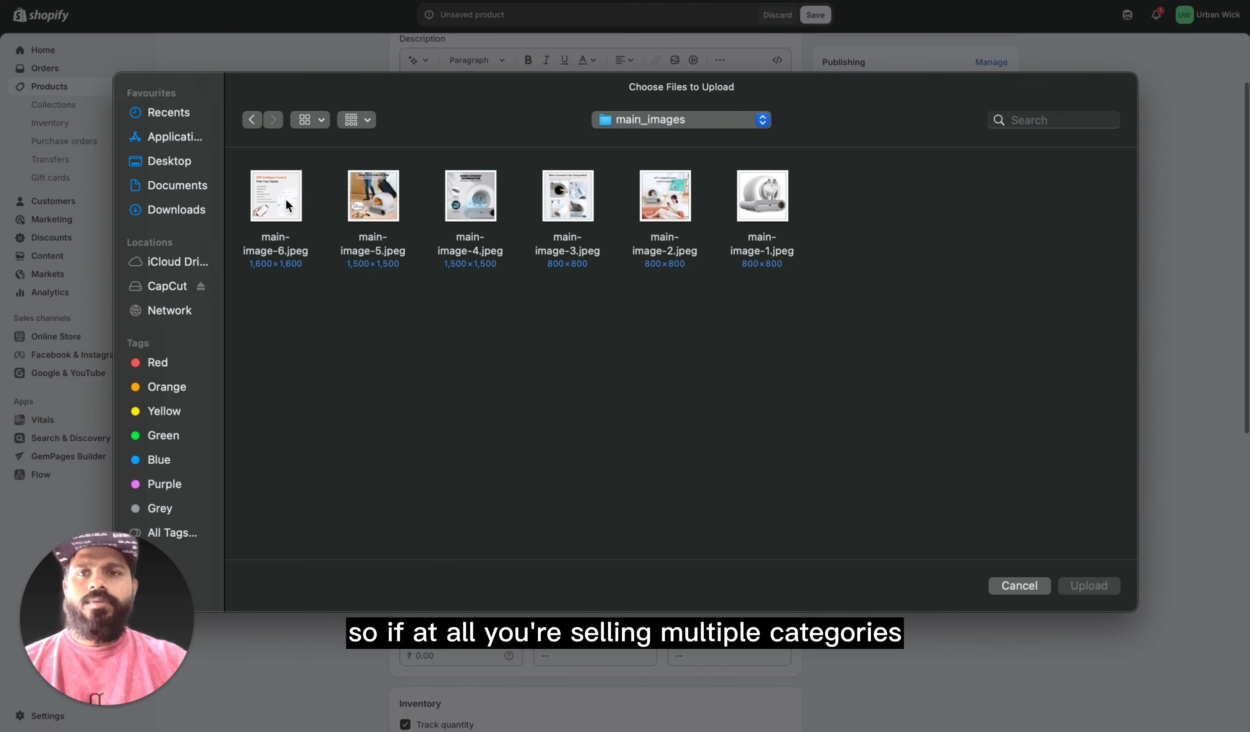
left_click(762, 201)
key("shift+Left")
key("shift+Left")
key("shift+Left")
key("shift+Left")
key("shift+Left")
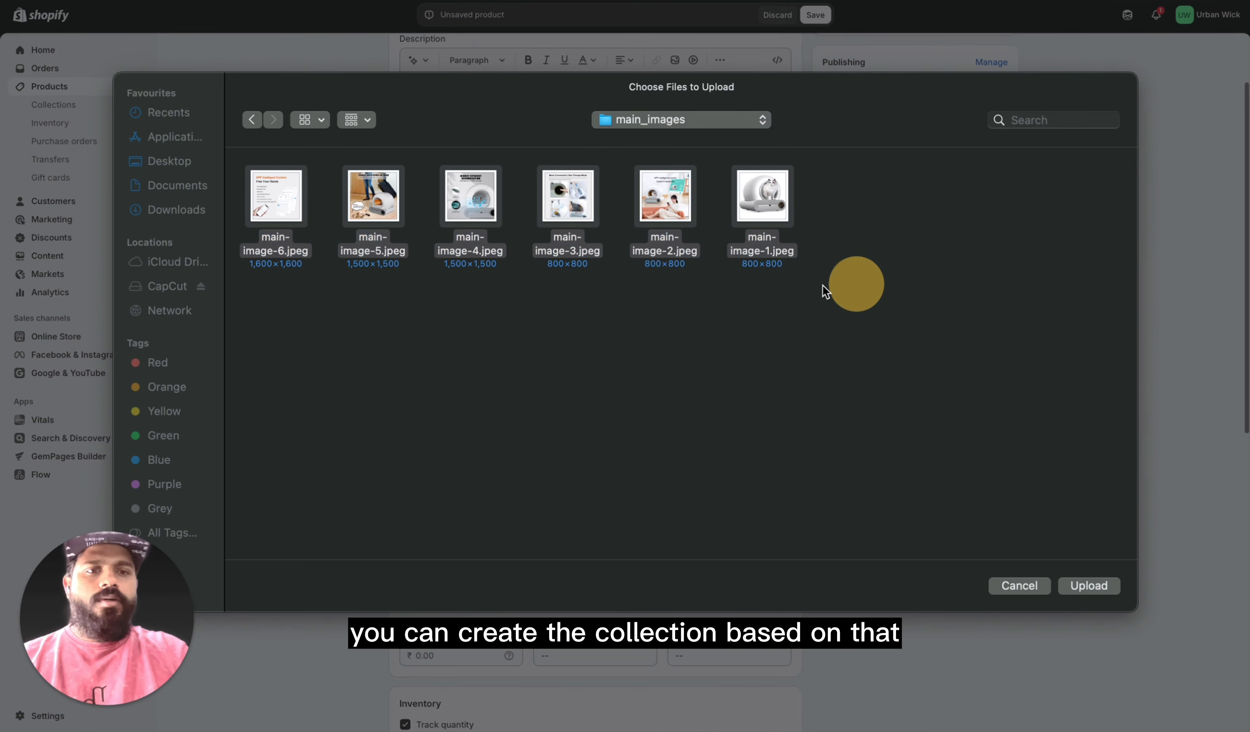
left_click(1089, 586)
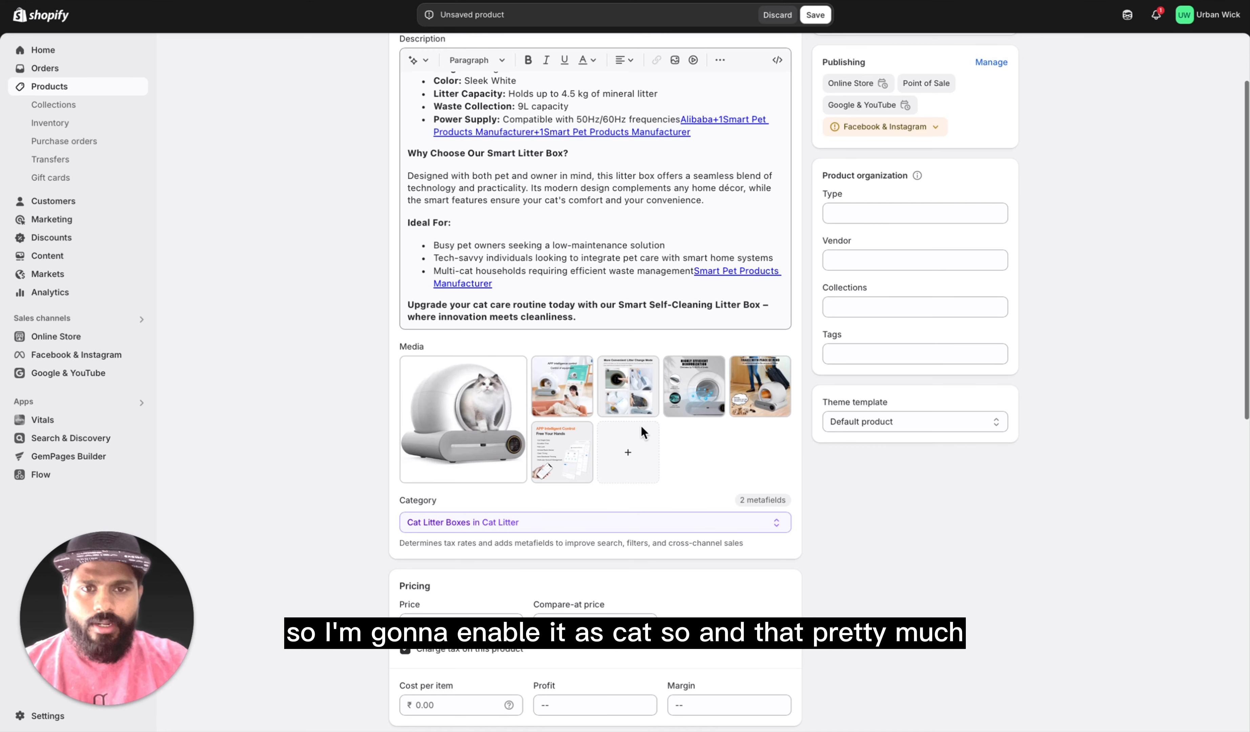
Step: Set the product's price to ₹4,999 and its compare-at price to ₹7,999
scroll(723, 422, "down", 5)
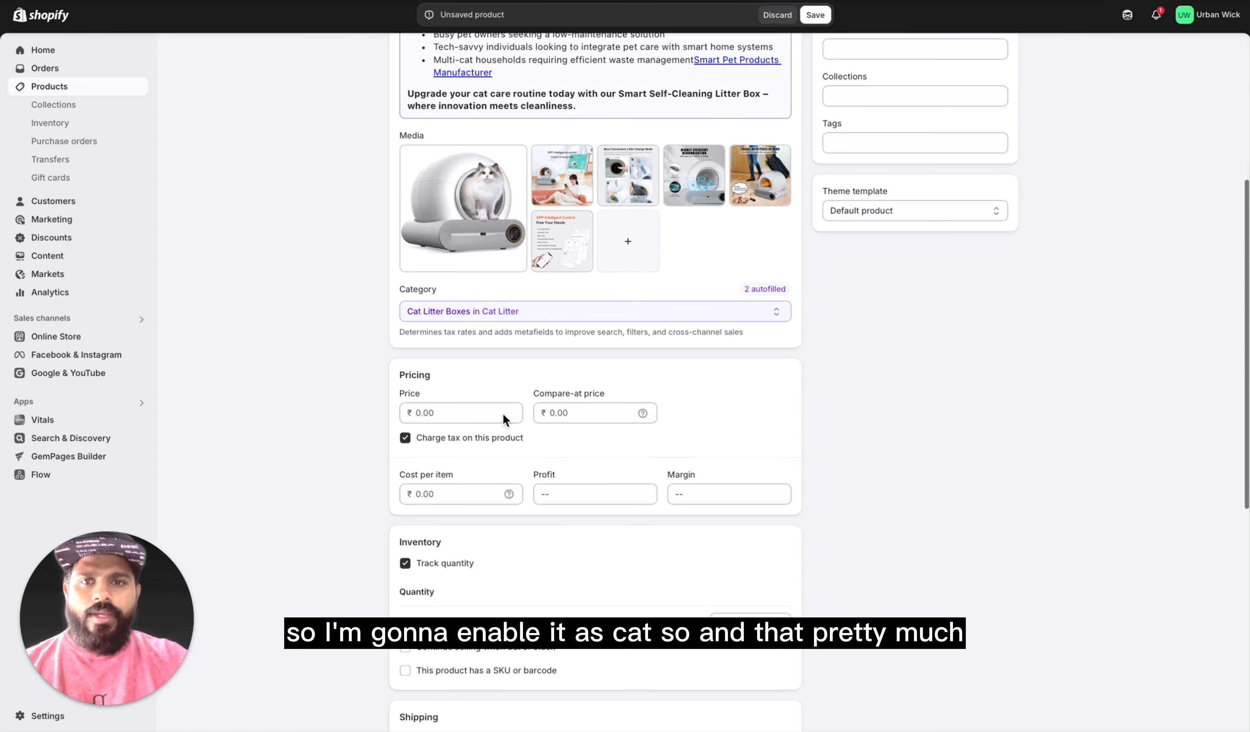
left_click(440, 409)
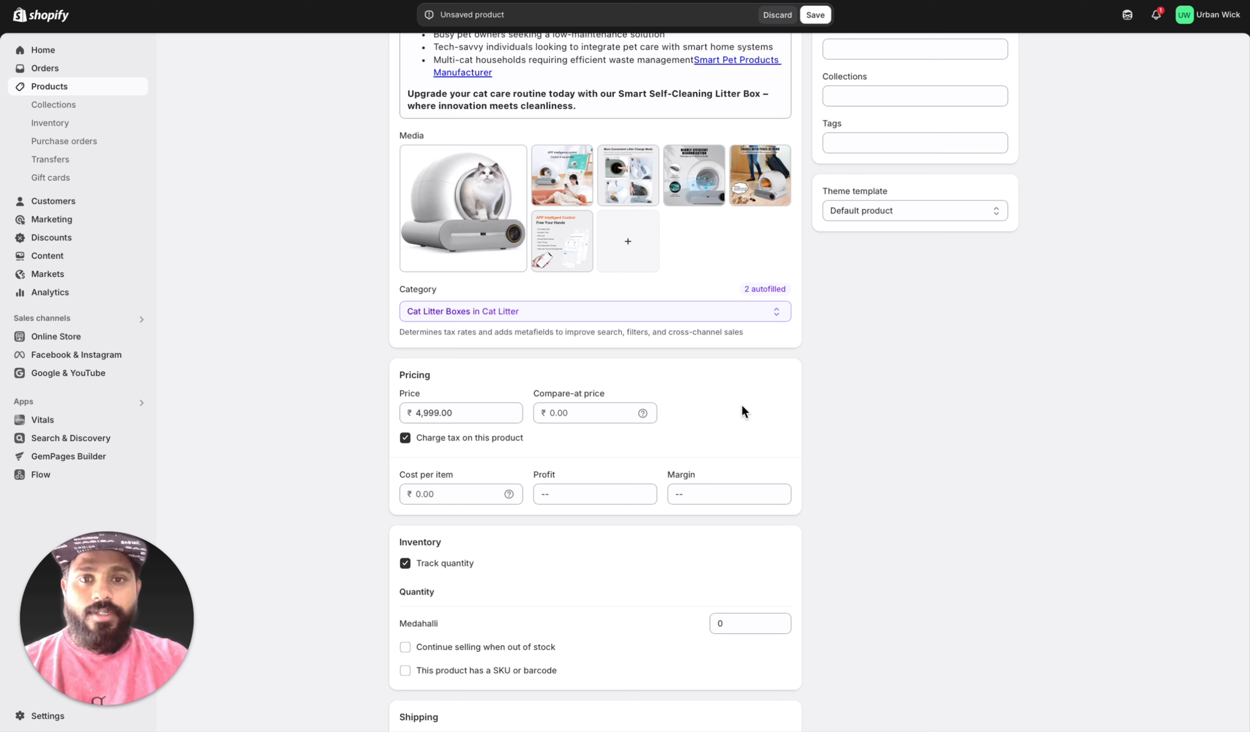
left_click(572, 417)
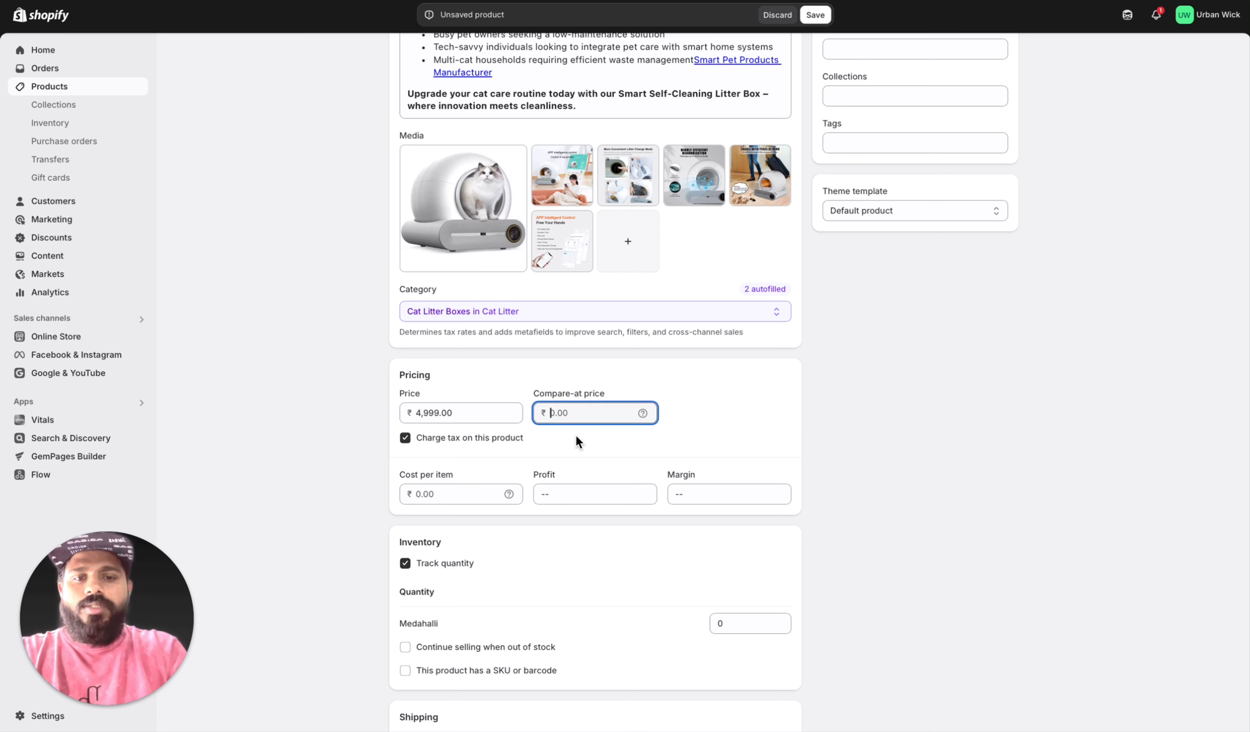
type("7999")
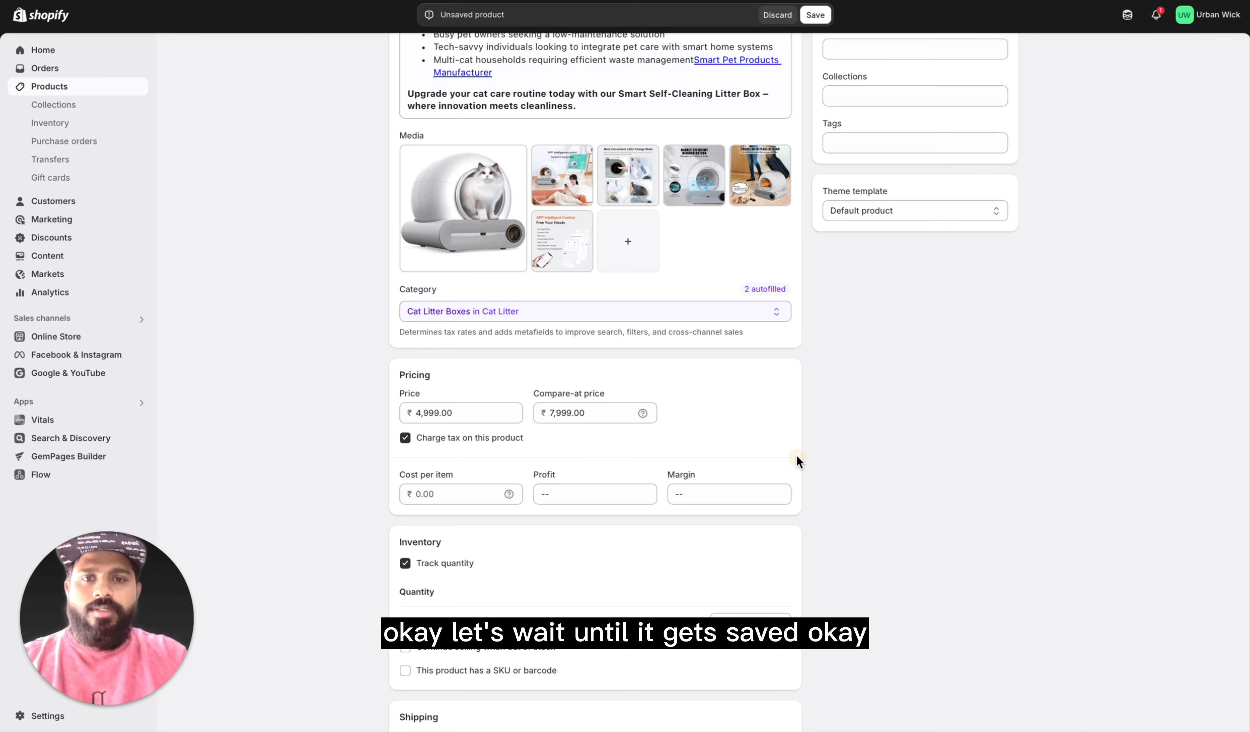
Step: Allow the product to continue selling when out of stock in its inventory settings
scroll(510, 447, "down", 3)
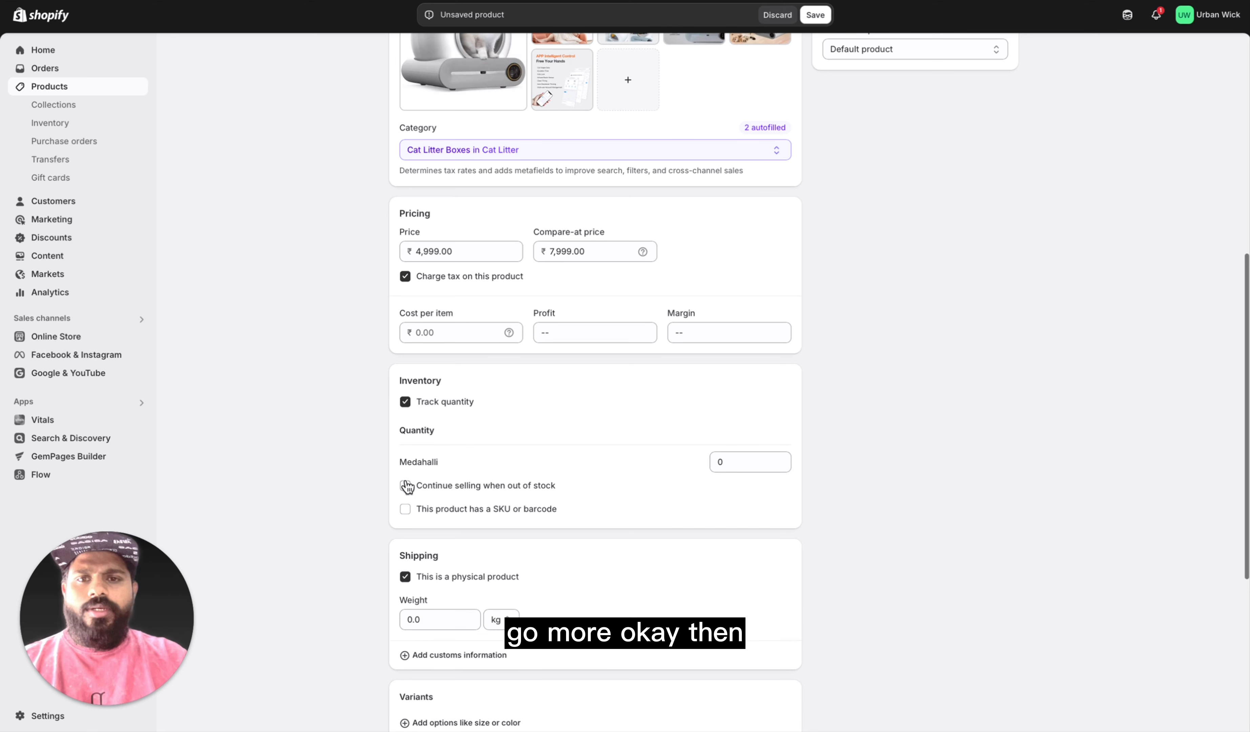
scroll(551, 477, "down", 1)
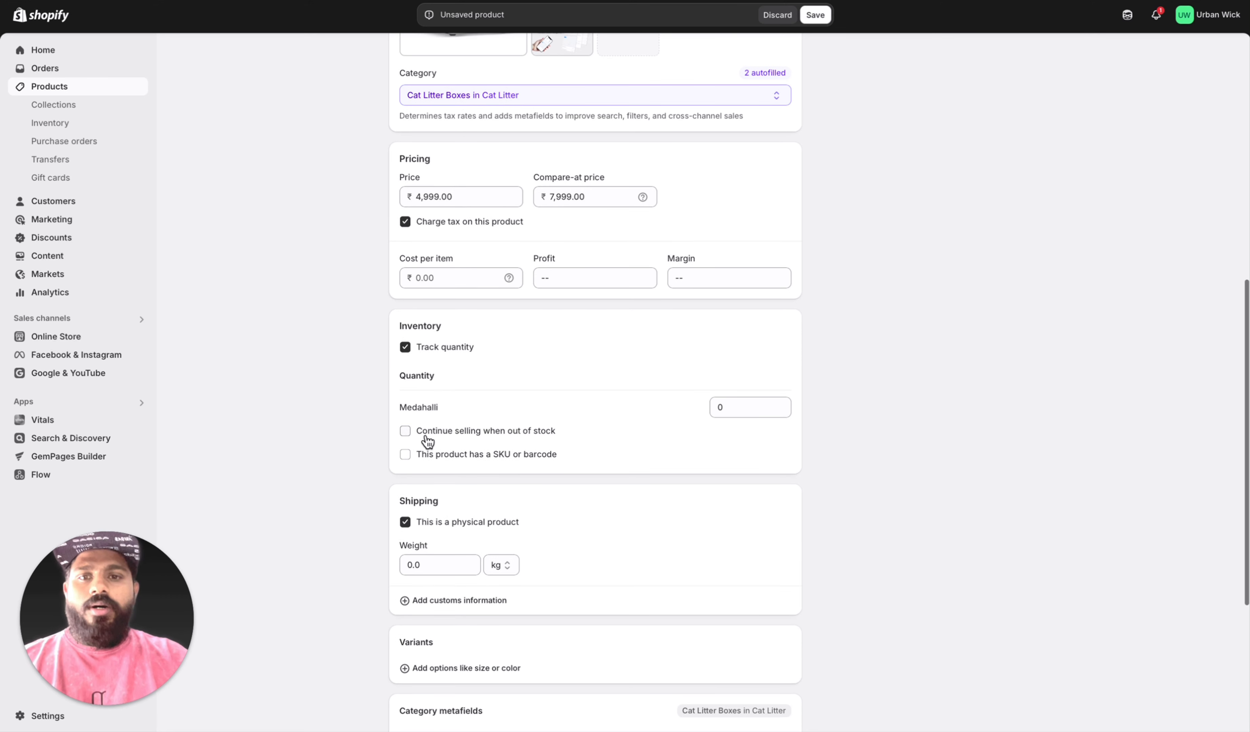
left_click(405, 431)
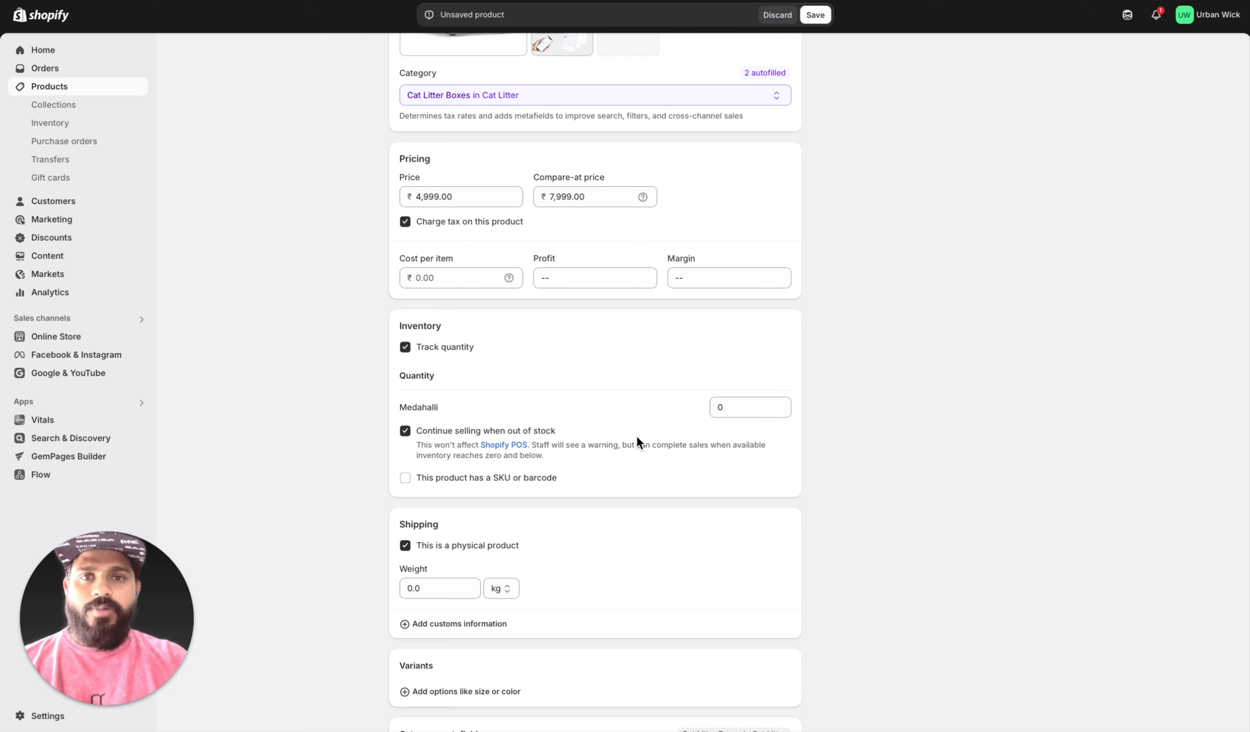
Step: Try to create a Pets collection for the product from its organization details, and clear the entry
scroll(631, 487, "down", 2)
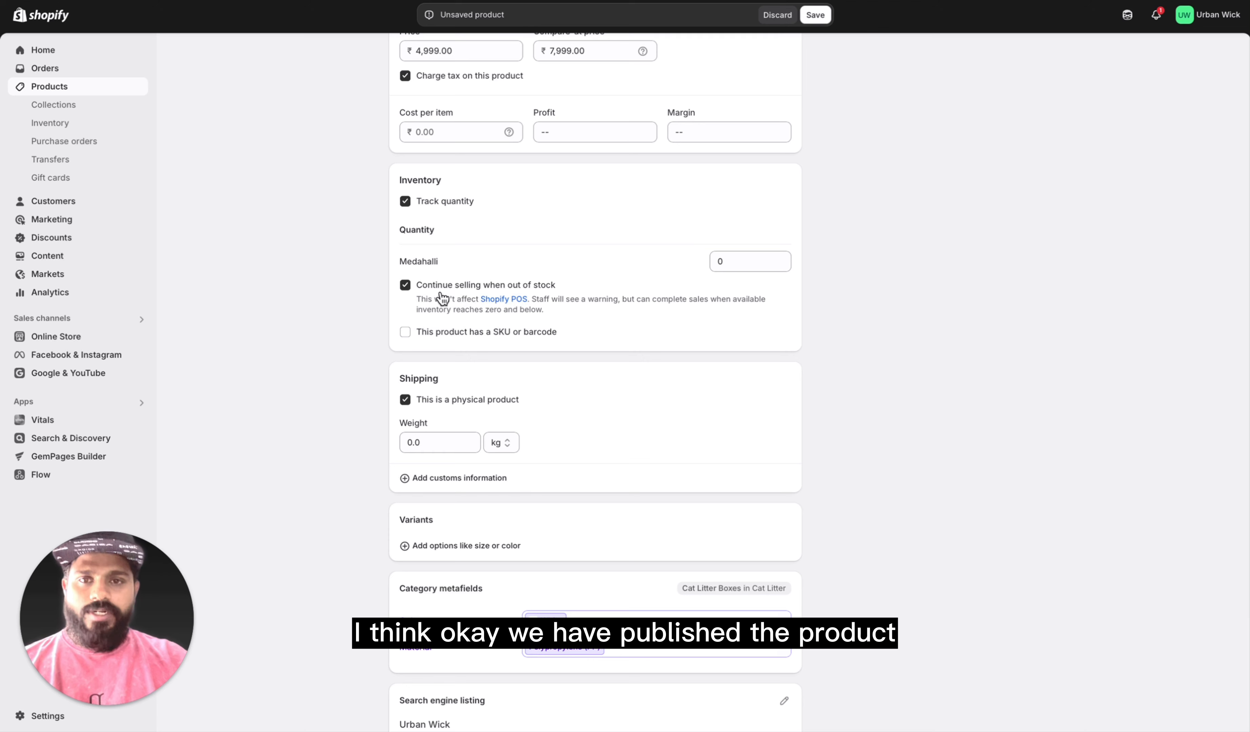
scroll(663, 406, "down", 2)
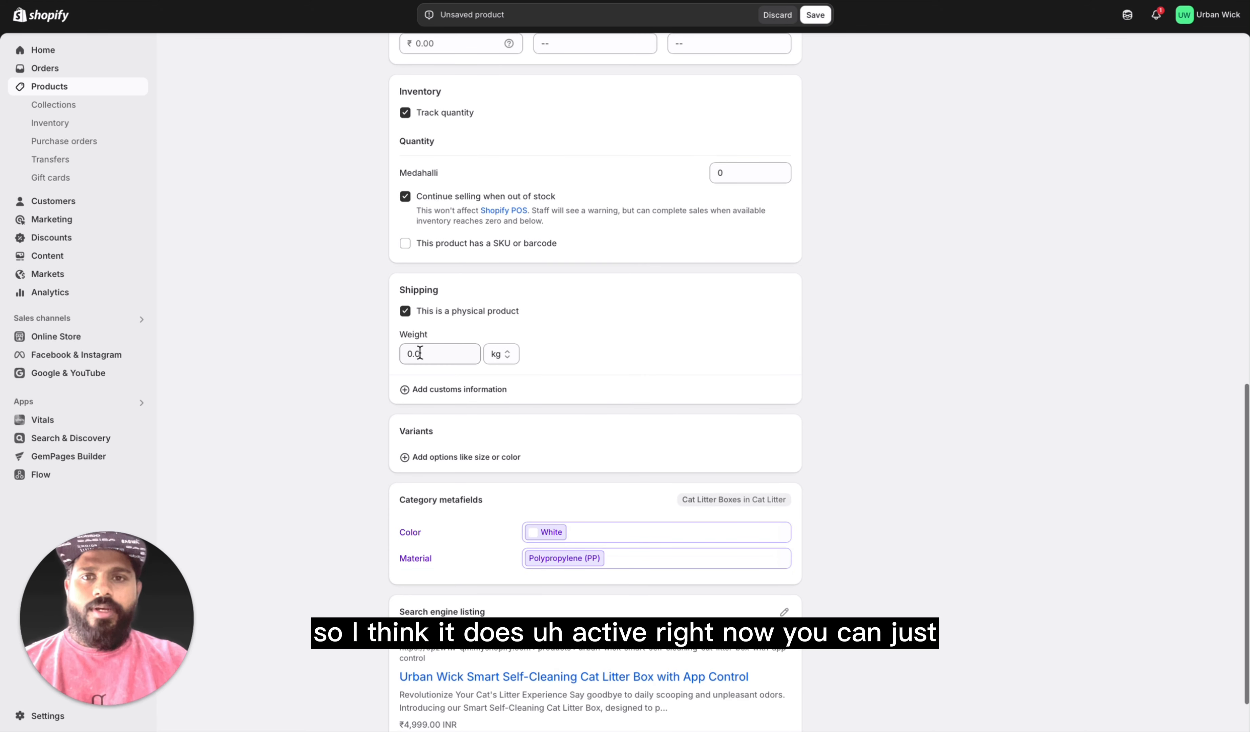
scroll(602, 423, "down", 1)
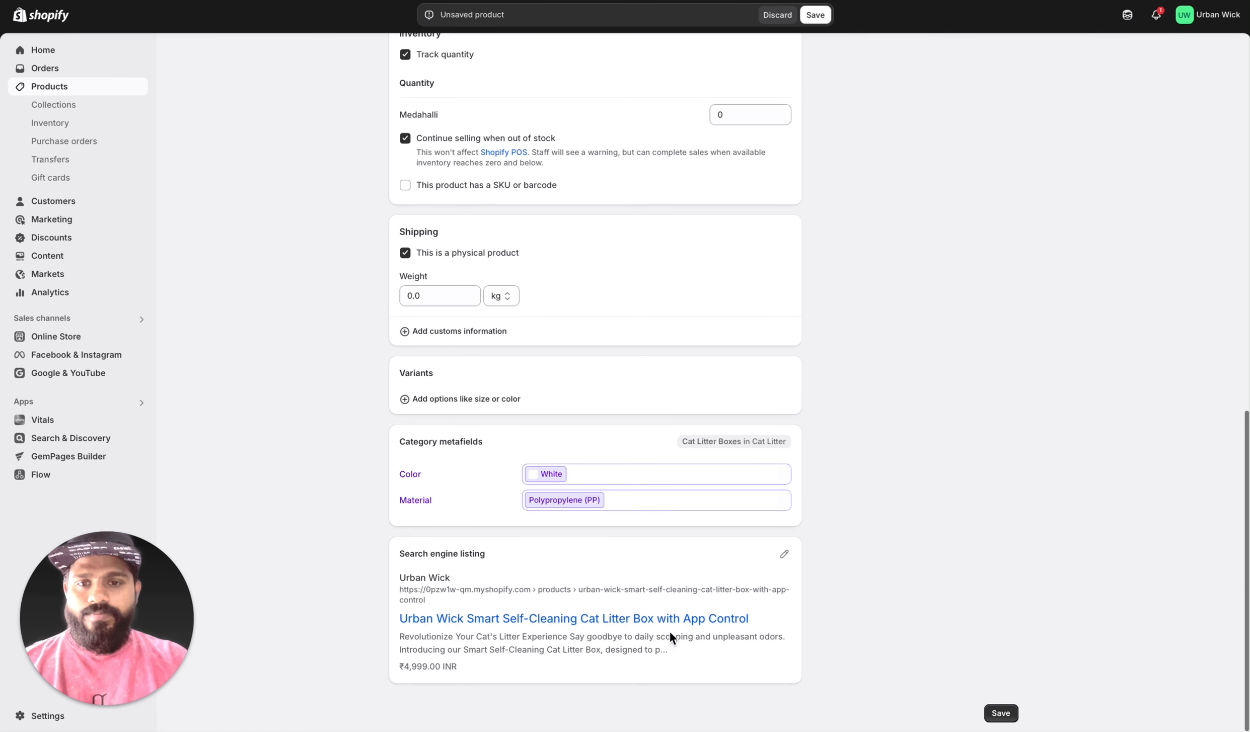
scroll(665, 582, "up", 20)
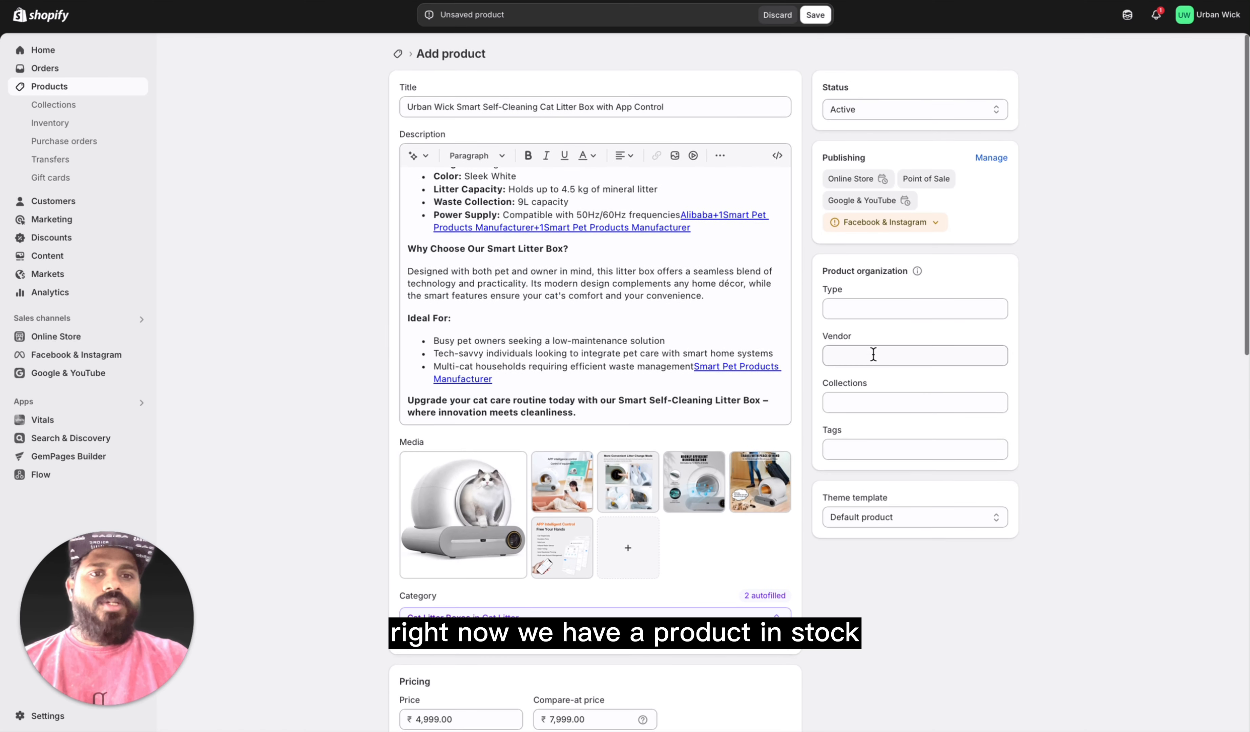
left_click(866, 307)
left_click(867, 355)
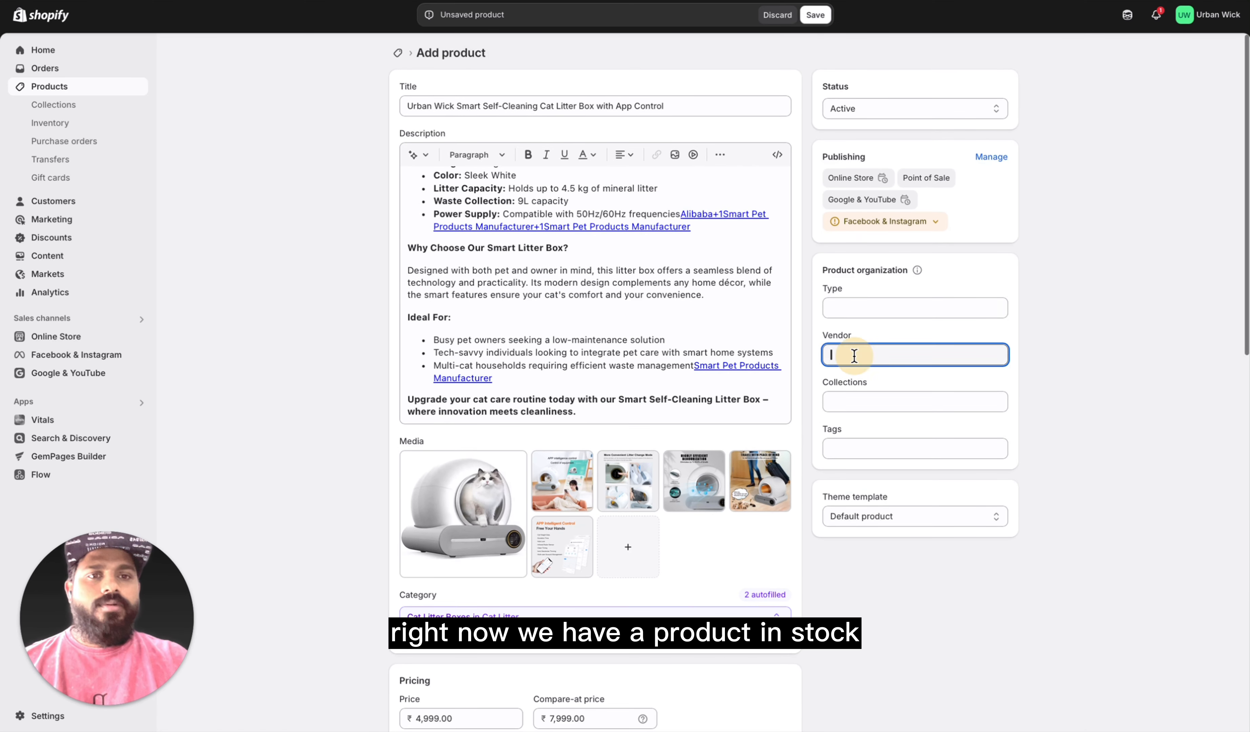
left_click(856, 401)
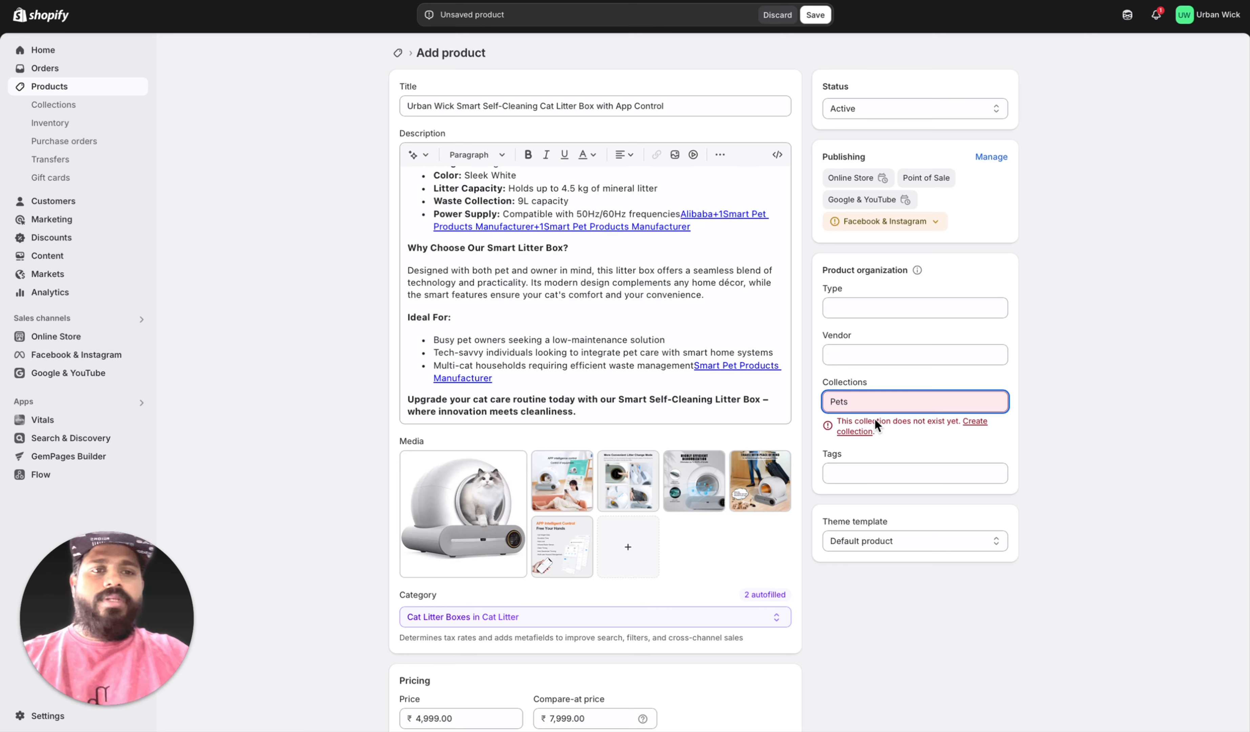
left_click(976, 422)
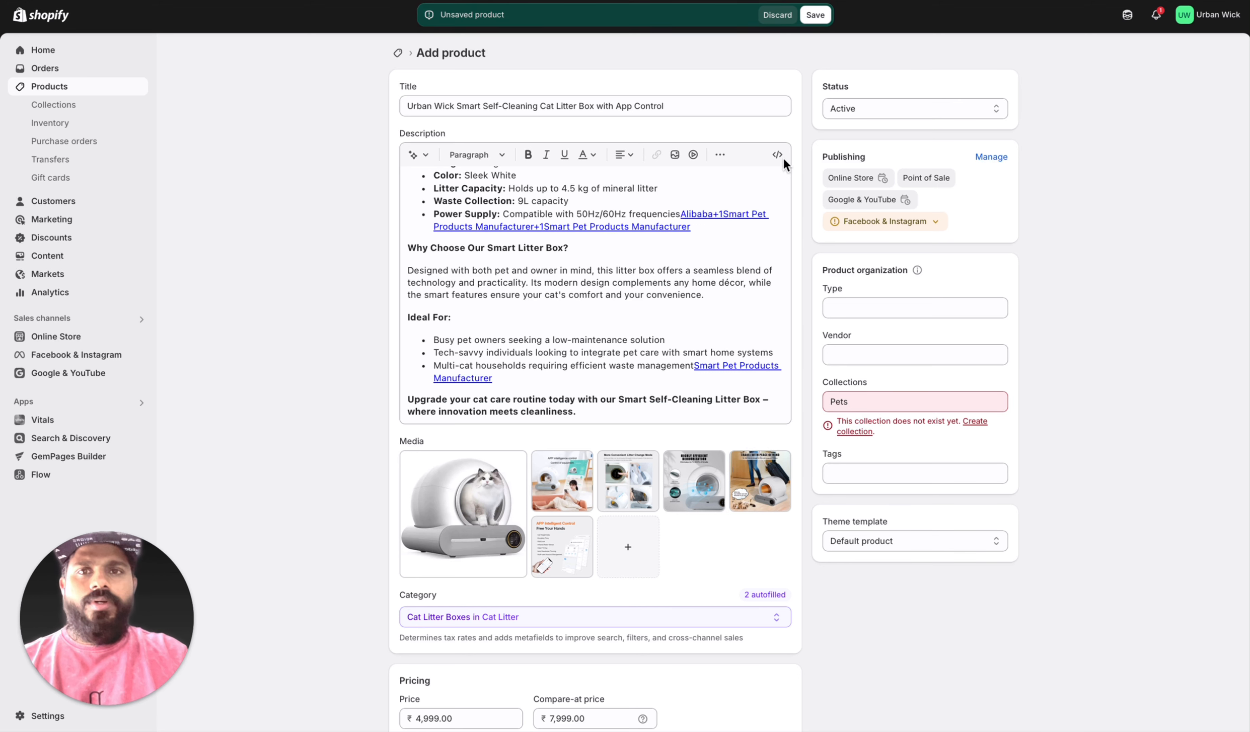
double_click(837, 401)
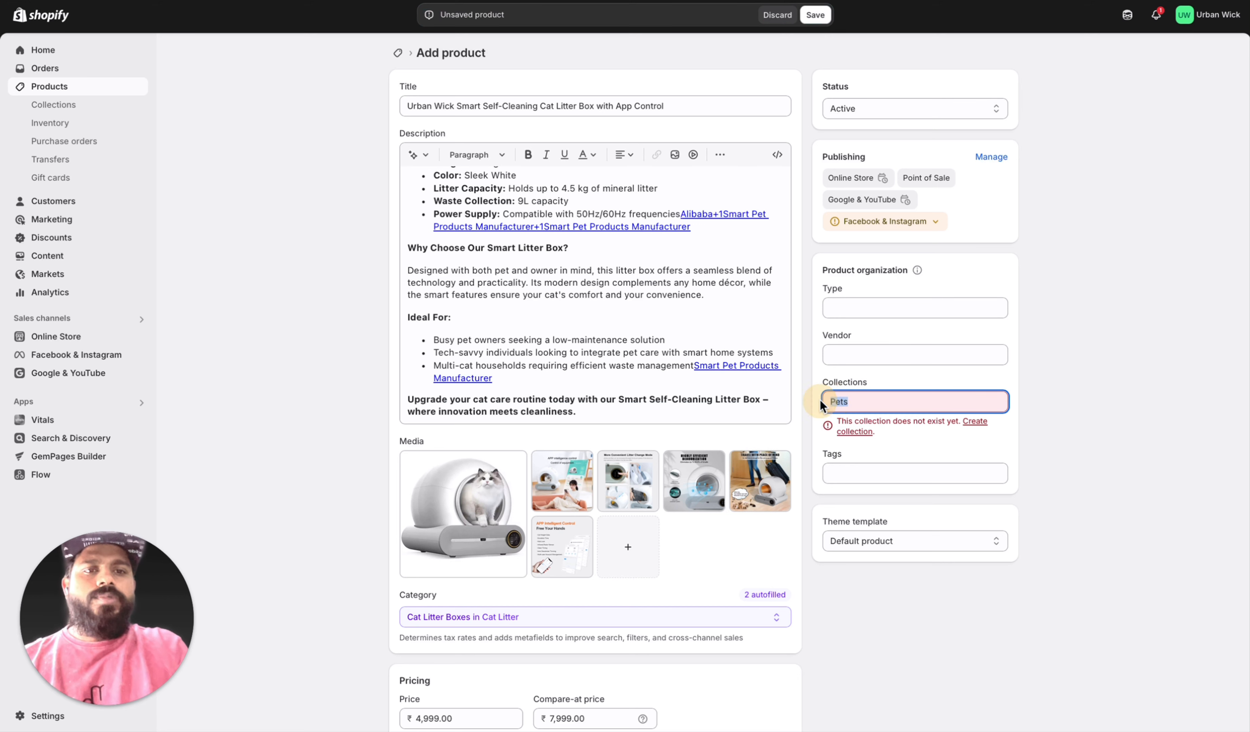
key("BackSpace")
left_click(924, 634)
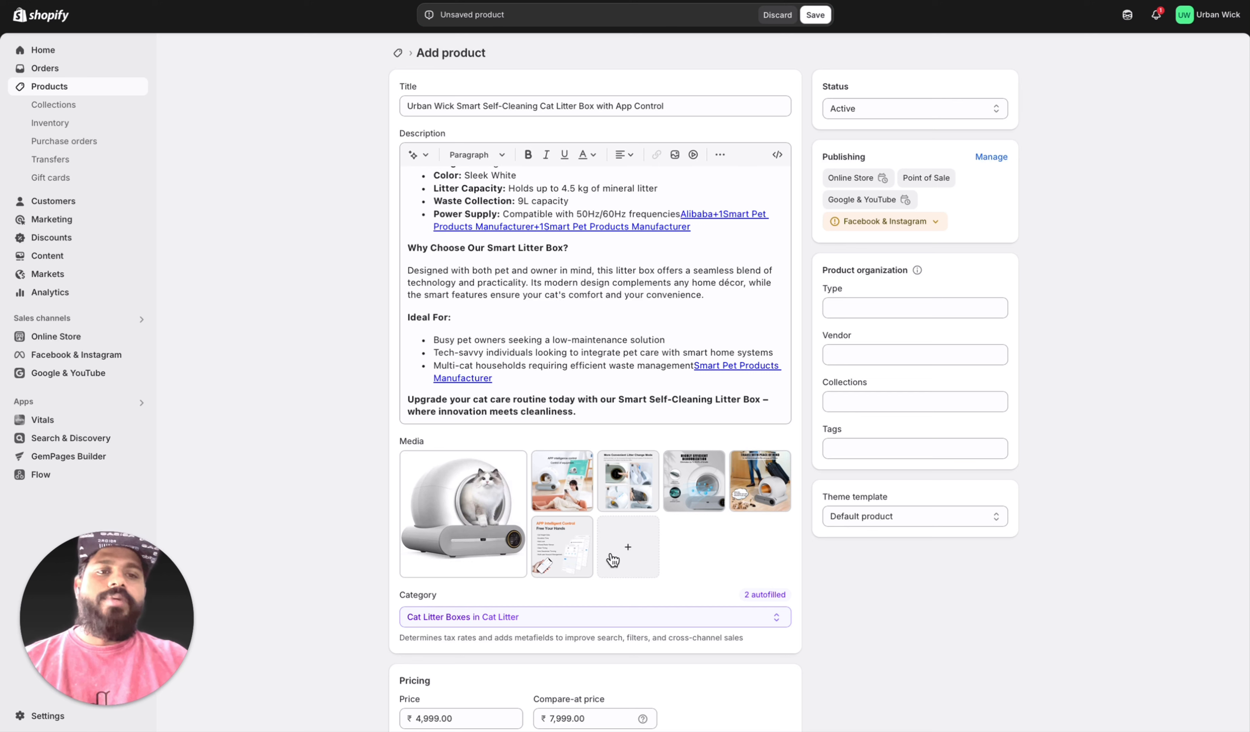
Step: Assign the product to the existing Home page collection
left_click(905, 400)
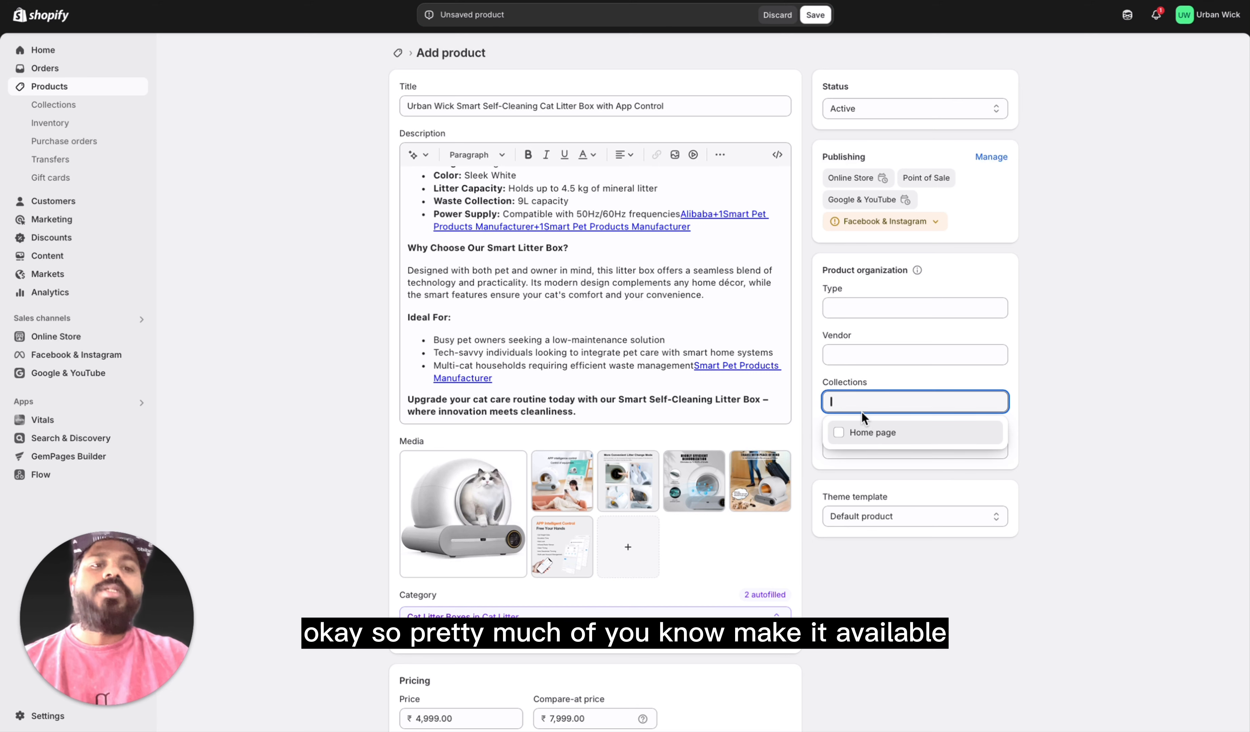
left_click(839, 434)
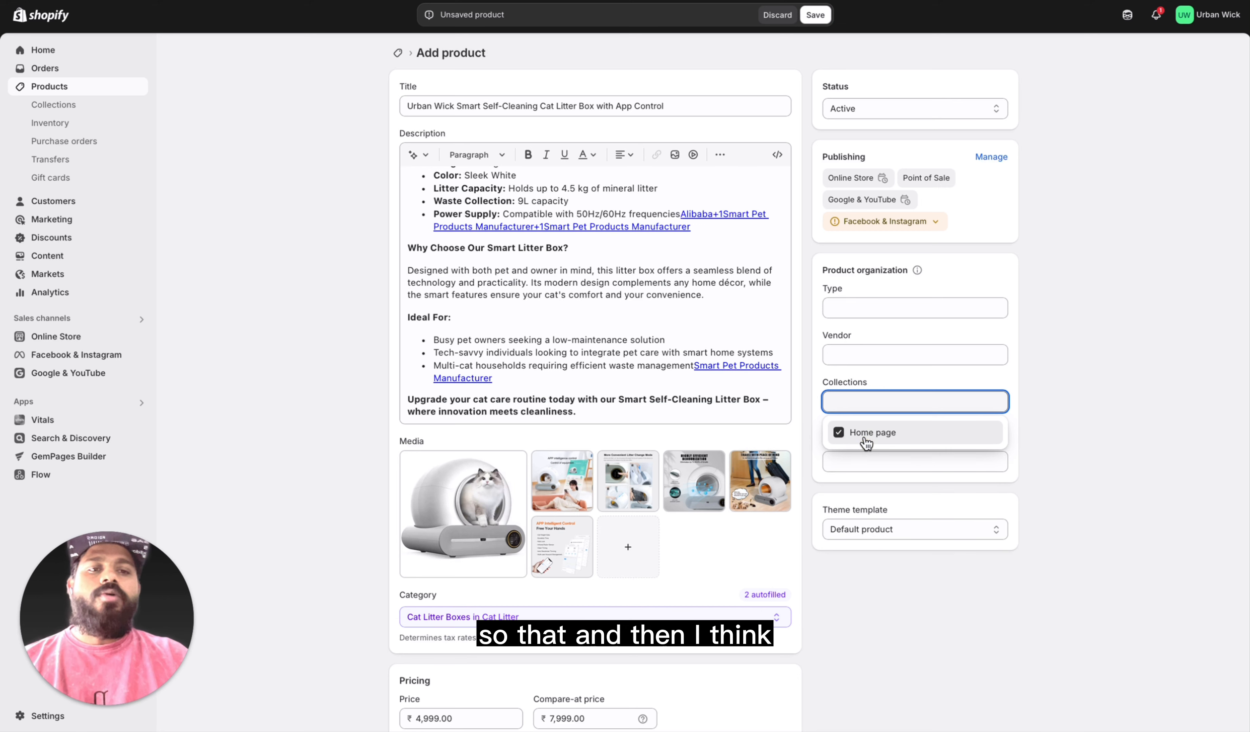
left_click(975, 625)
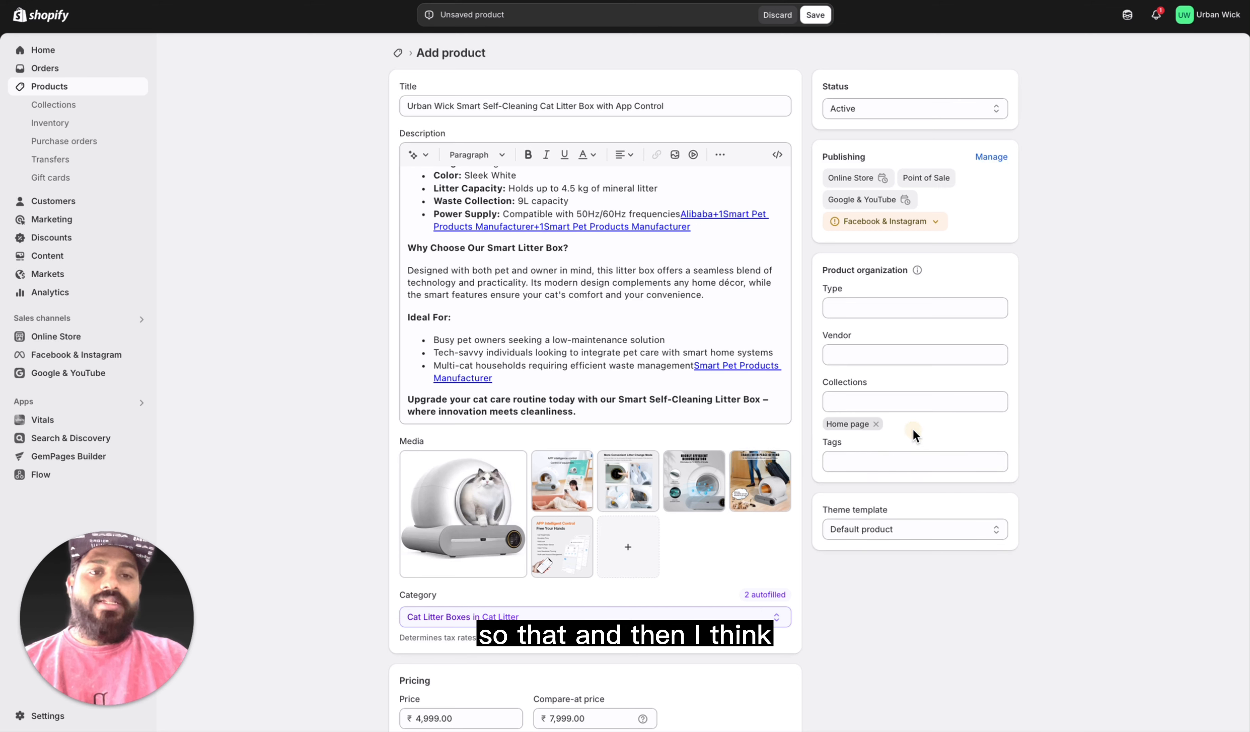
Step: Add the tag "Cat" to the product and save the product
left_click(868, 464)
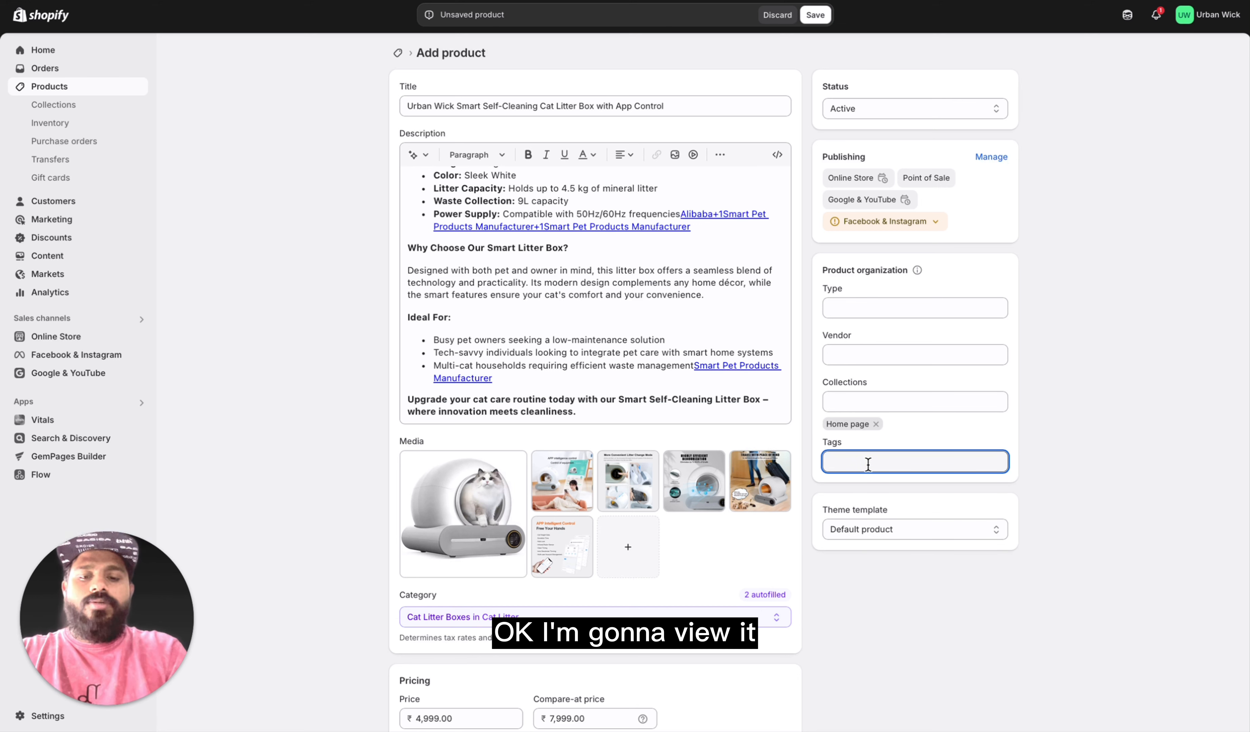
type("Ca")
key("BackSpace")
key("BackSpace")
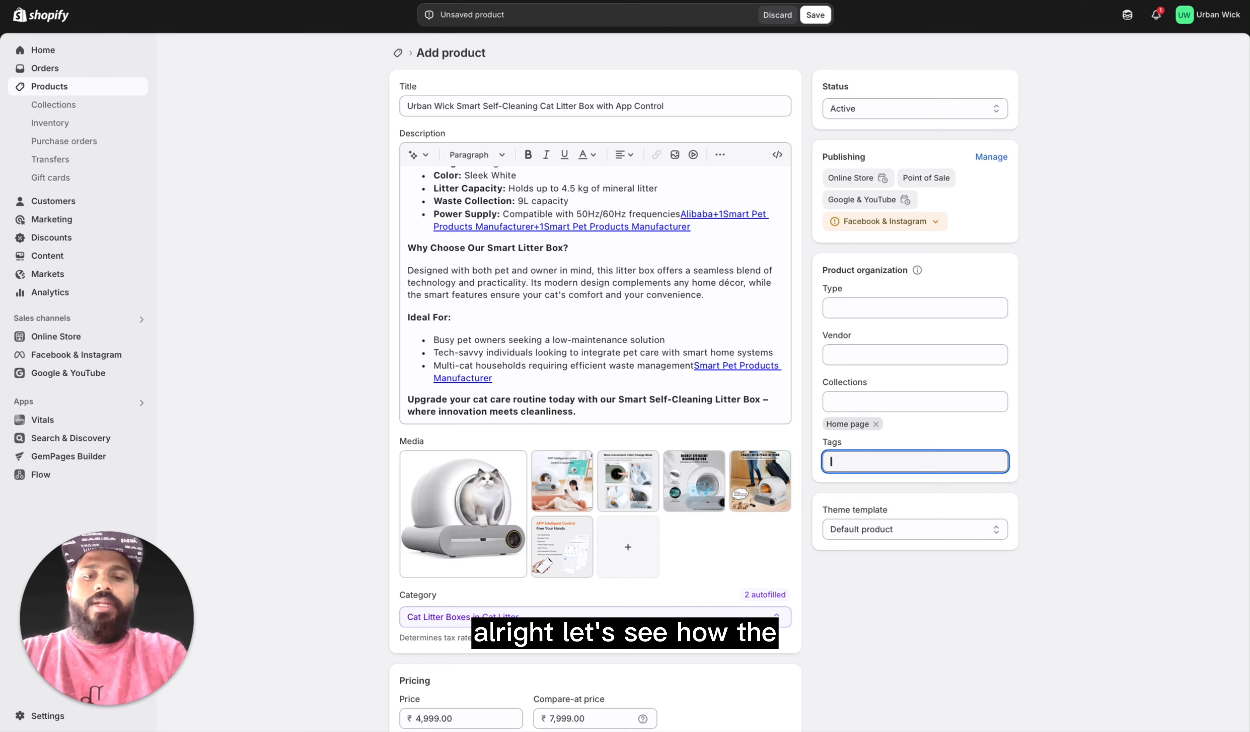
type("cat")
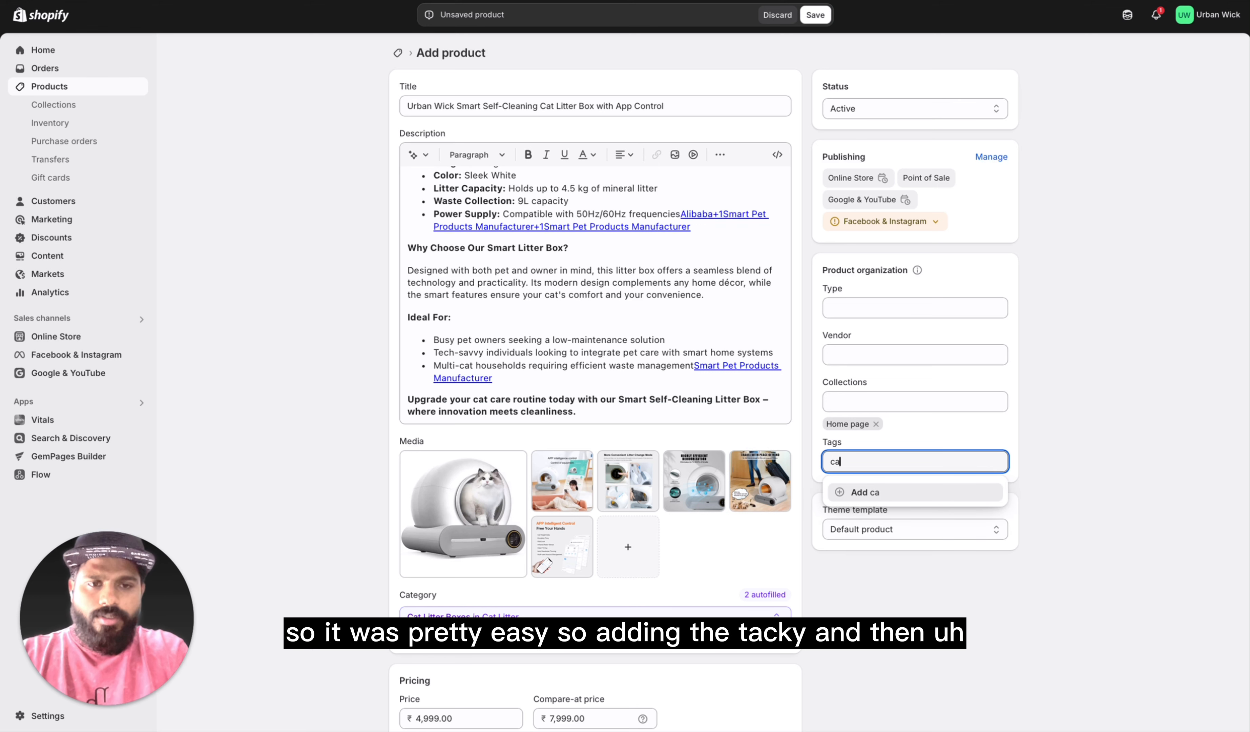
key("BackSpace")
key("BackSpace")
type("Cat")
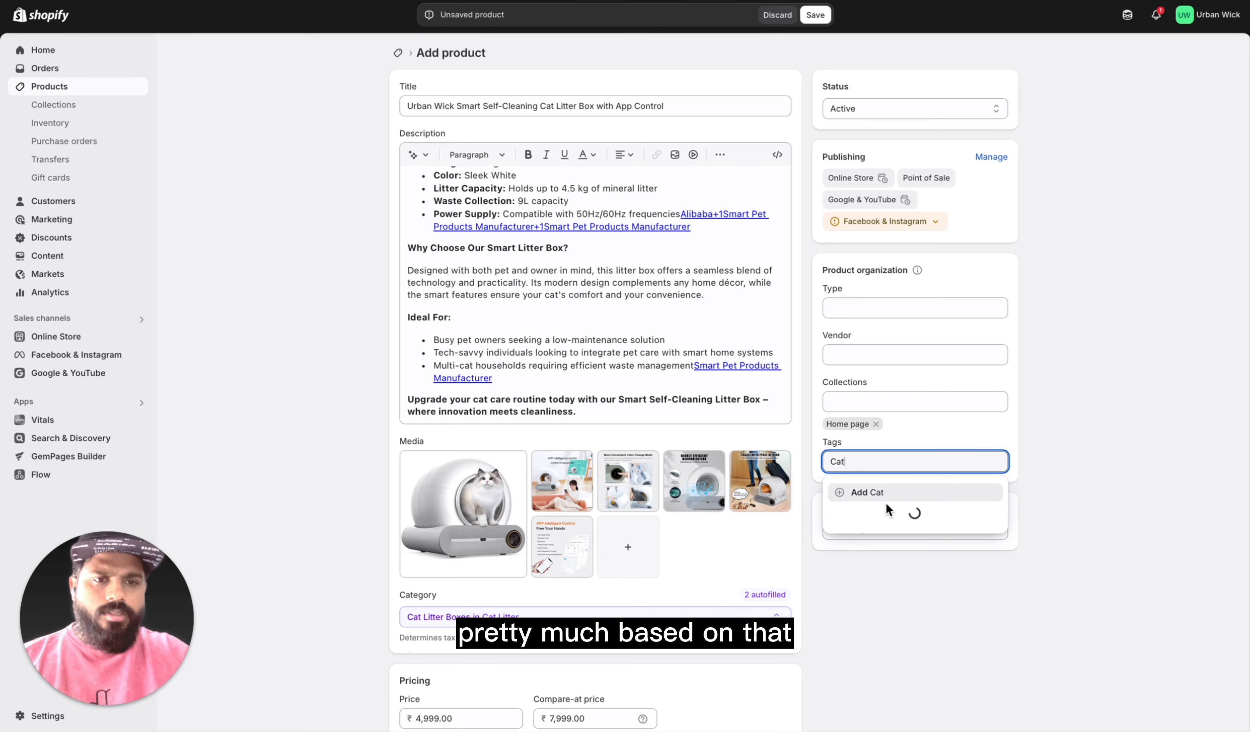
left_click(869, 494)
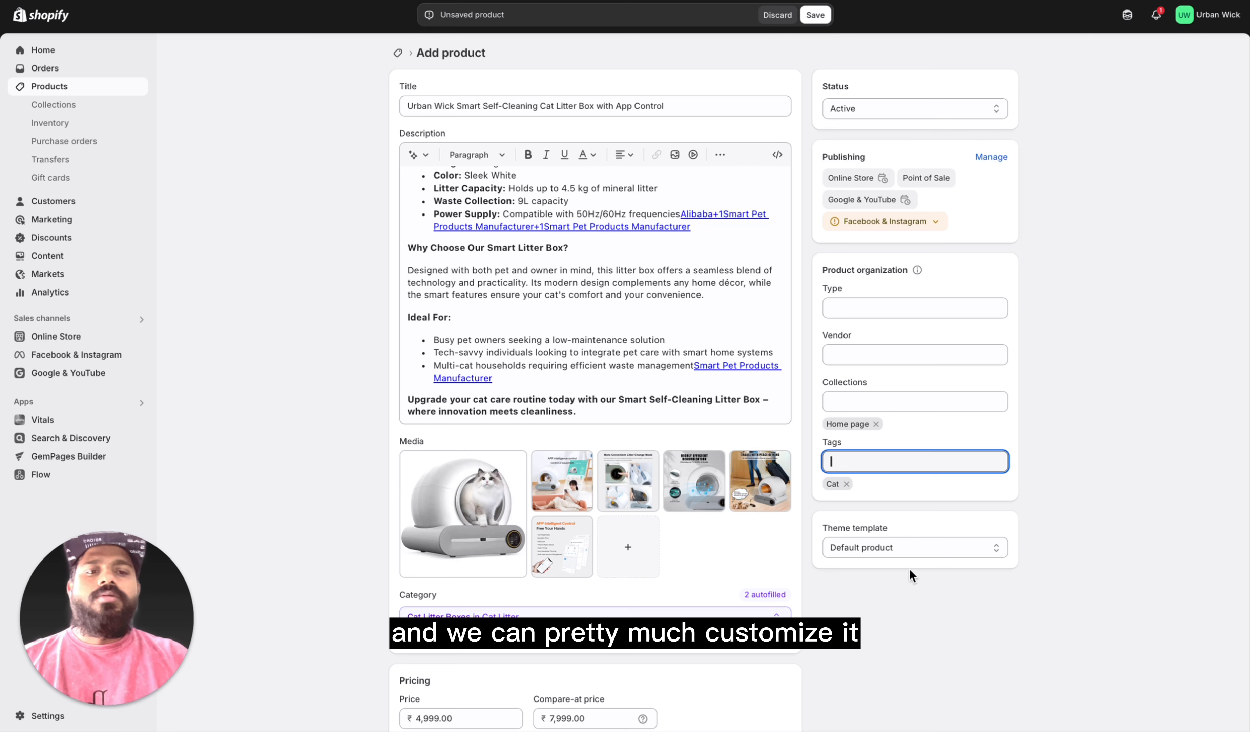
left_click(815, 15)
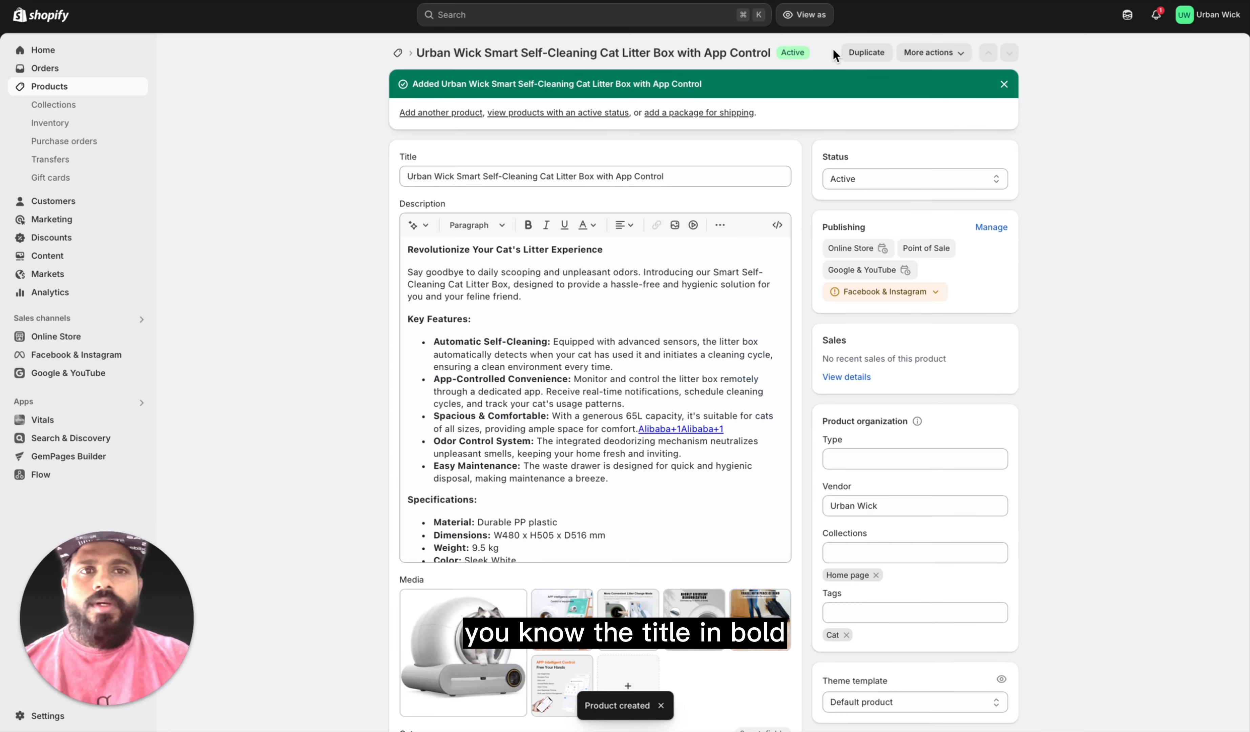
Step: Check the additional actions offered for the saved product and dismiss the product-added banner
left_click(934, 53)
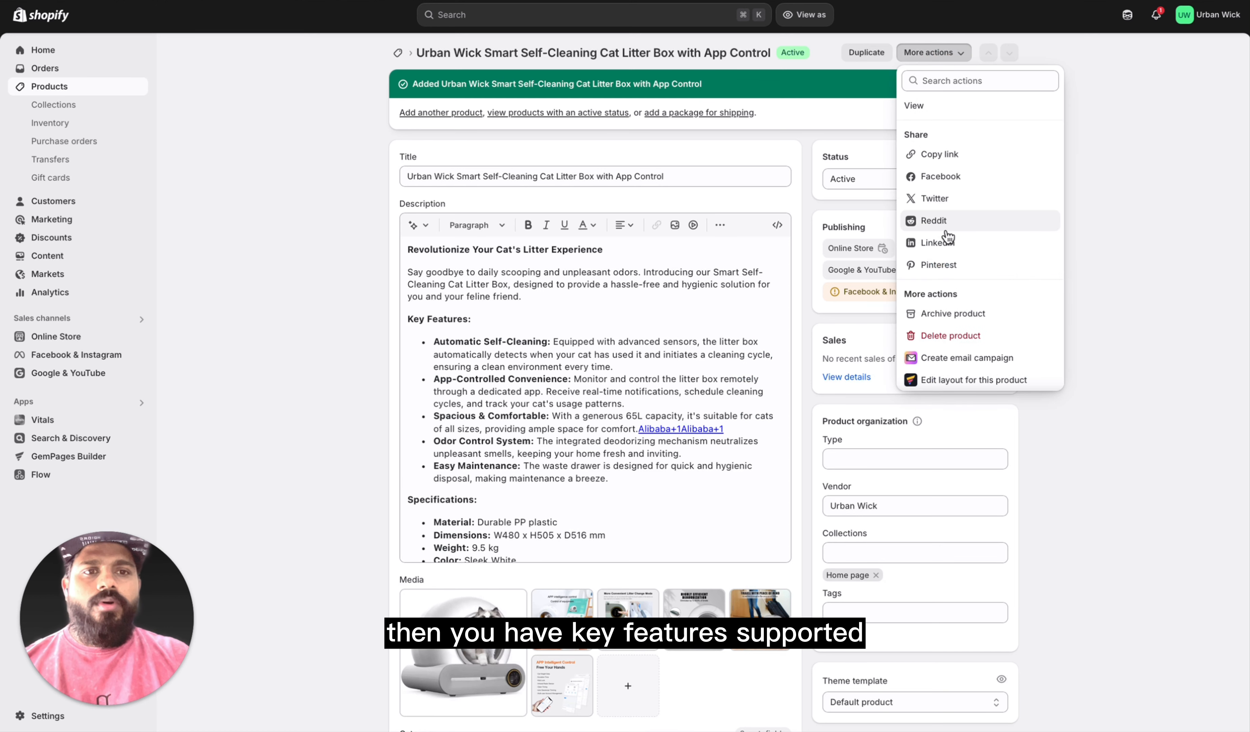
left_click(1130, 78)
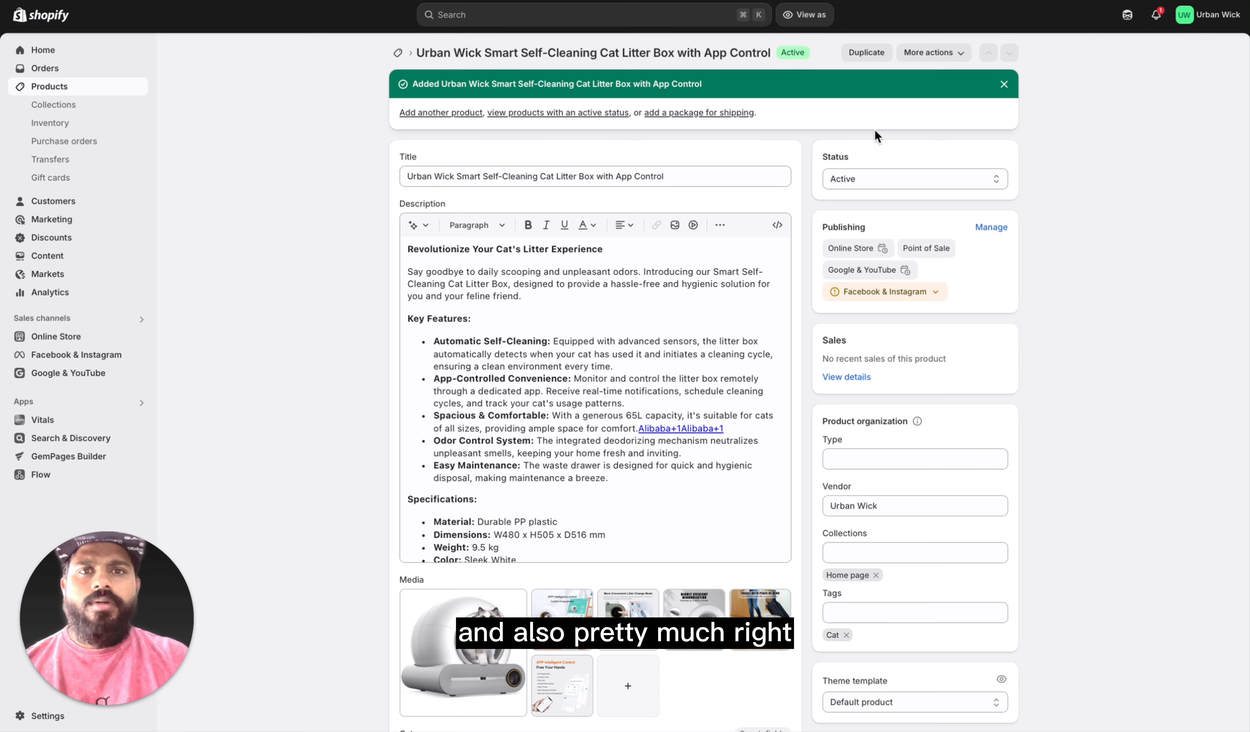
left_click(1004, 86)
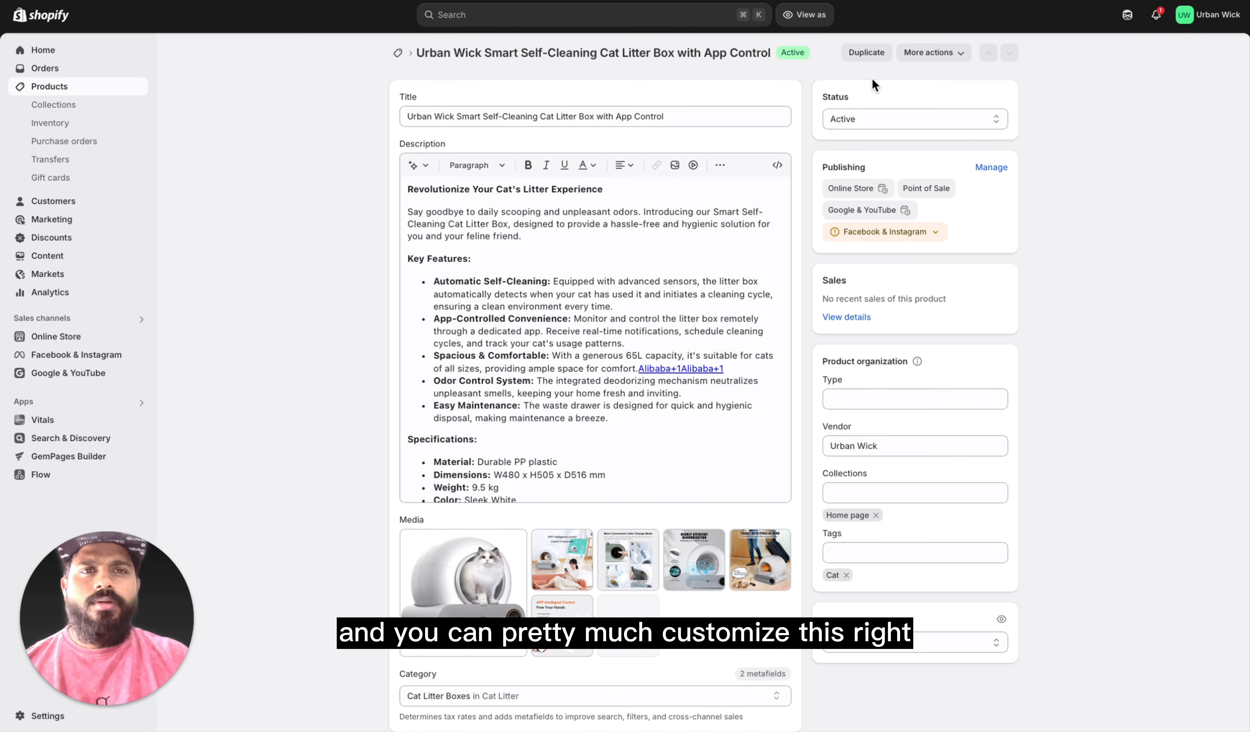
Step: Review the saved product's sharing and management actions along with its pricing, inventory and shipping details
left_click(932, 52)
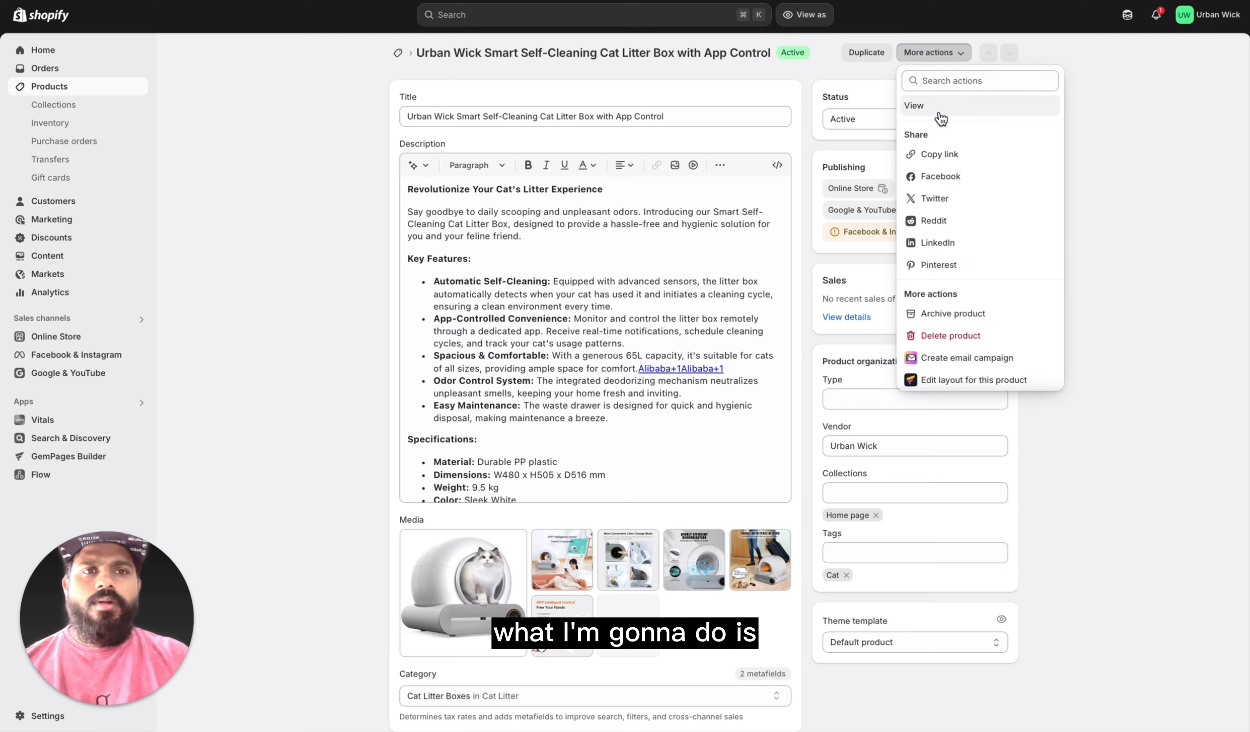
left_click(1112, 114)
scroll(645, 384, "down", 15)
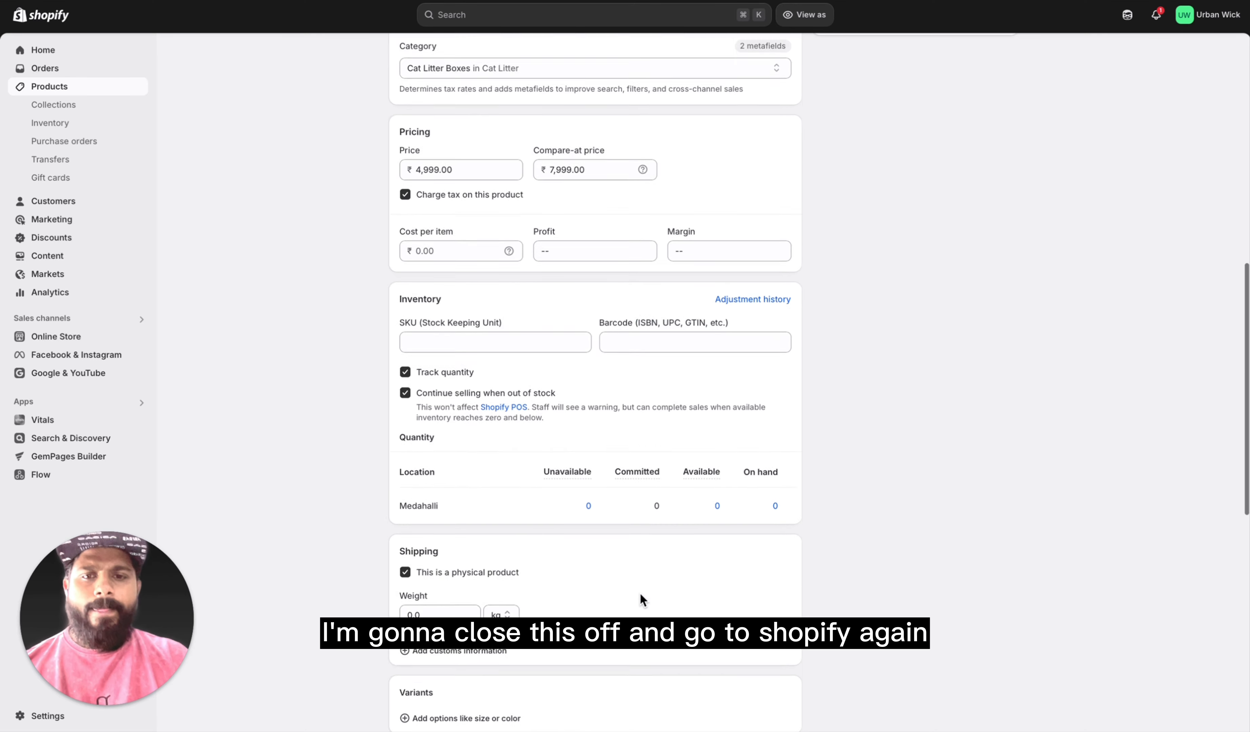
scroll(646, 578, "down", 5)
scroll(646, 578, "up", 20)
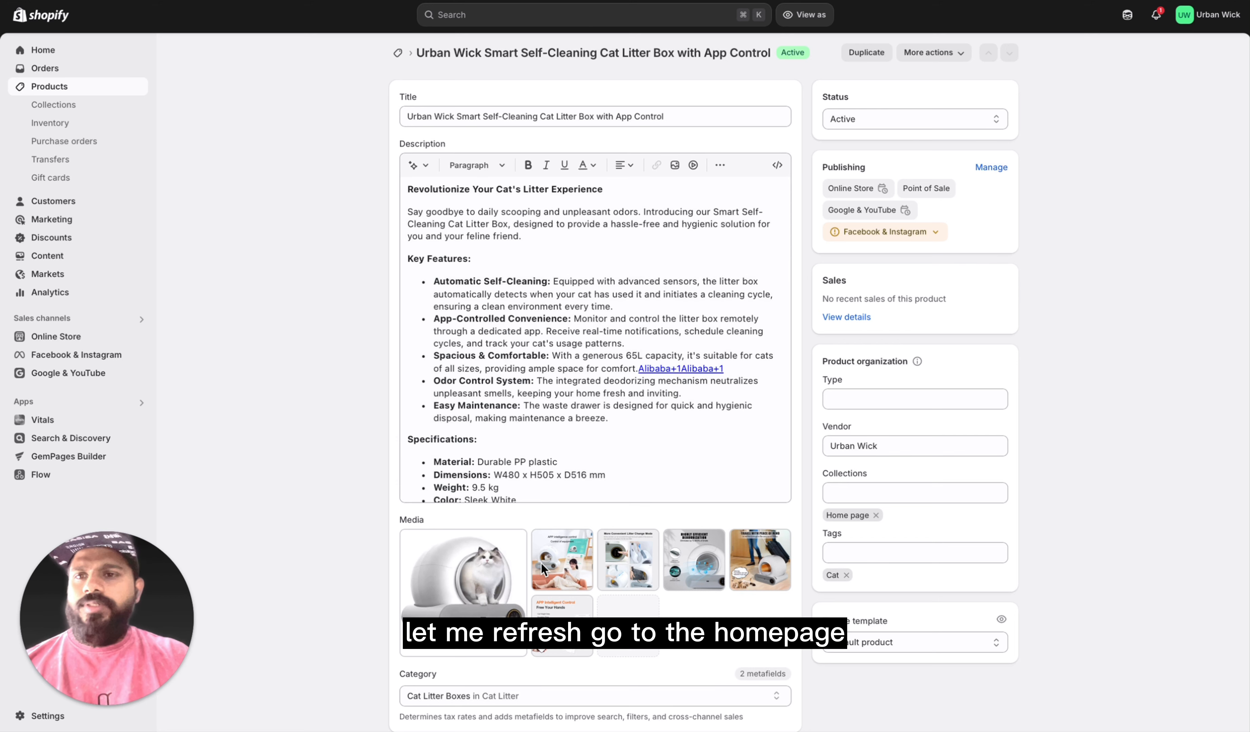
scroll(518, 397, "up", 5)
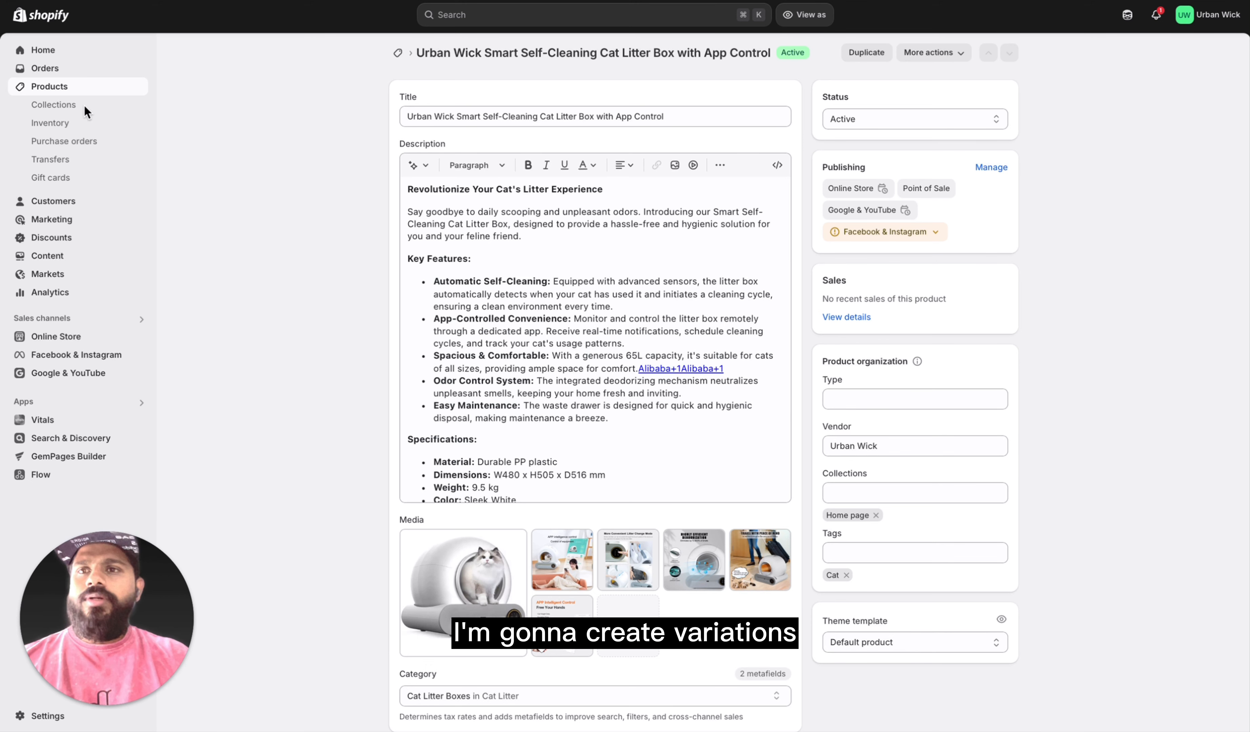
Step: Check the store's collections list, and reopen the cat litter box product from the products list
left_click(79, 114)
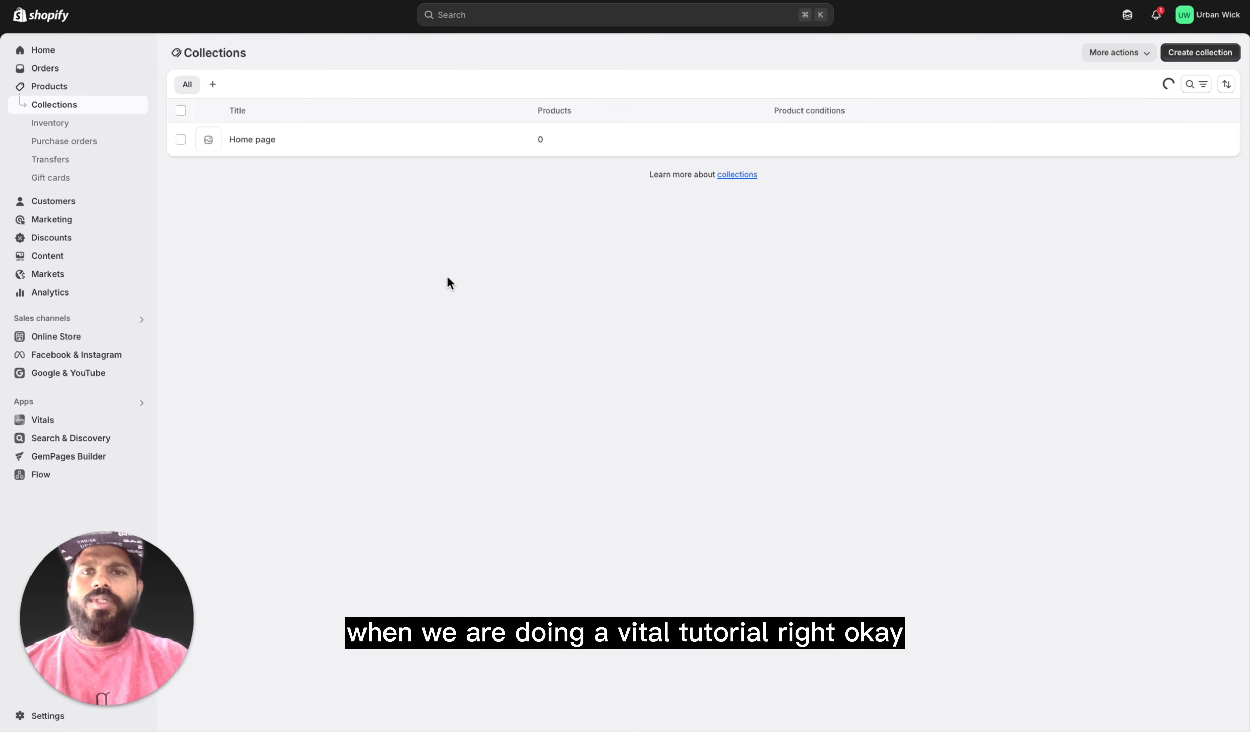
left_click(50, 86)
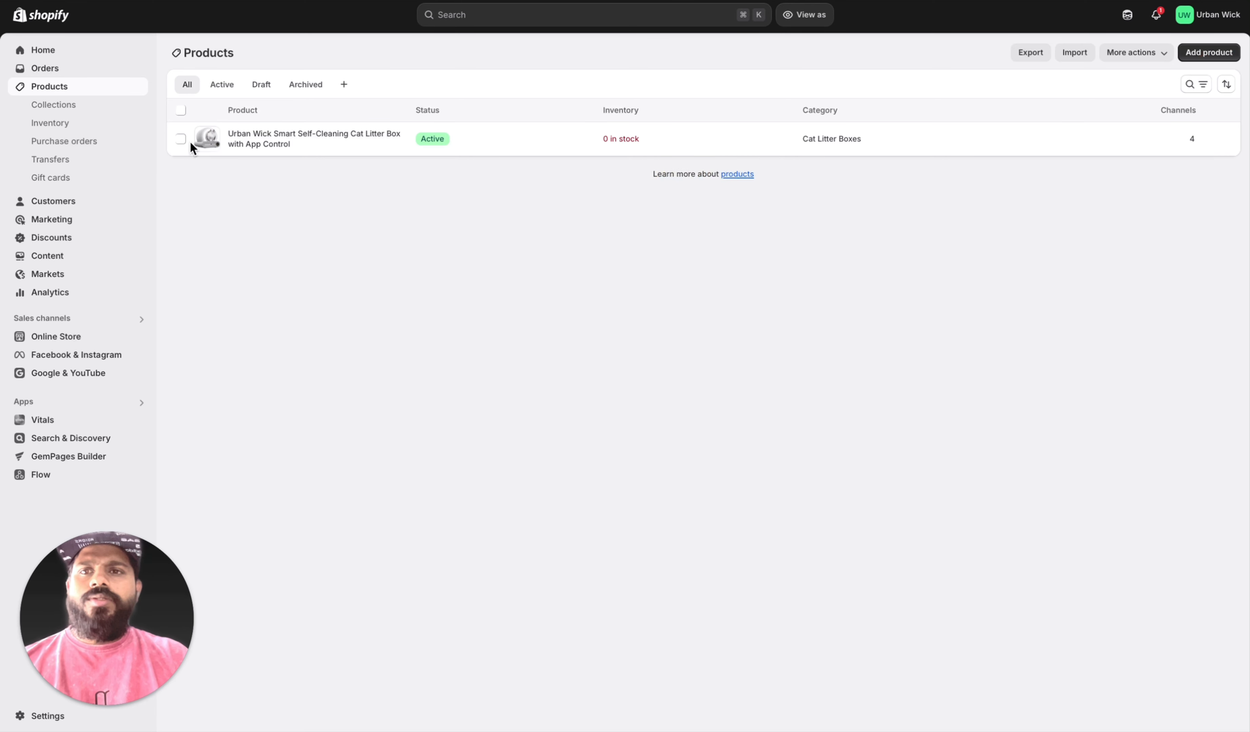
left_click(250, 144)
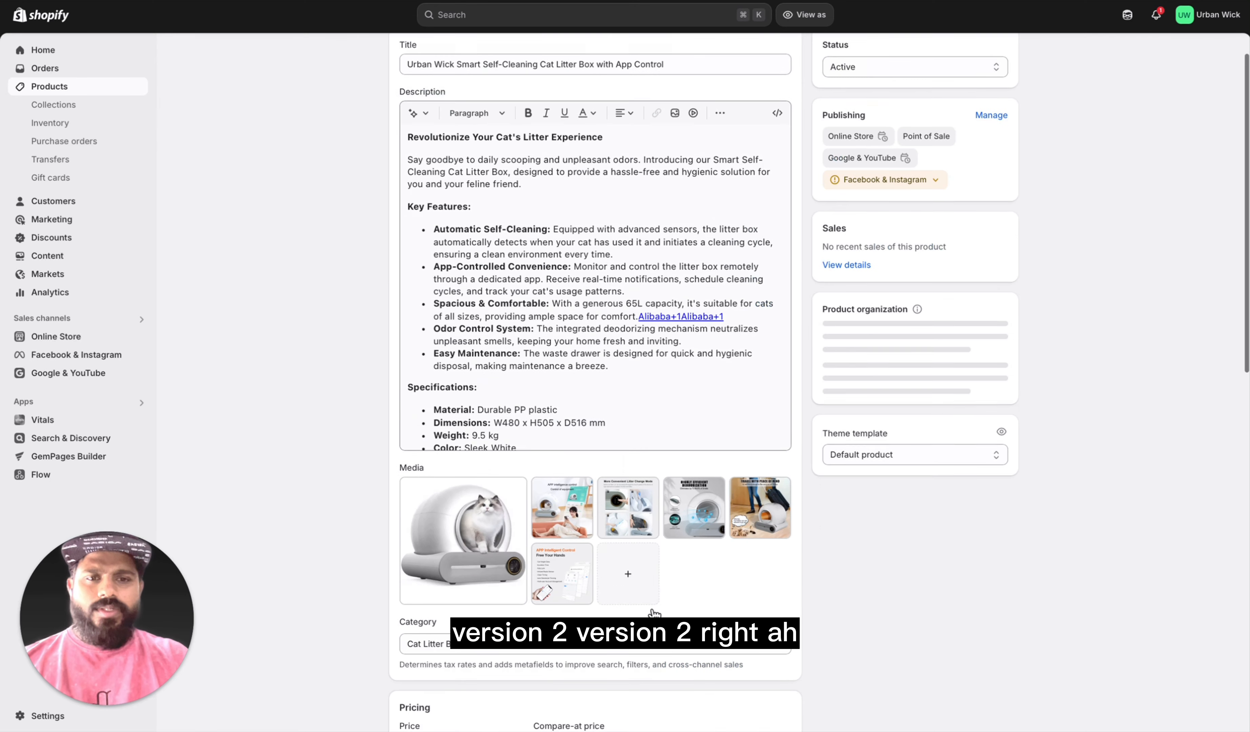
Step: Examine the product's media, pricing, inventory, shipping, variants, metafields and search engine listing
scroll(759, 603, "down", 10)
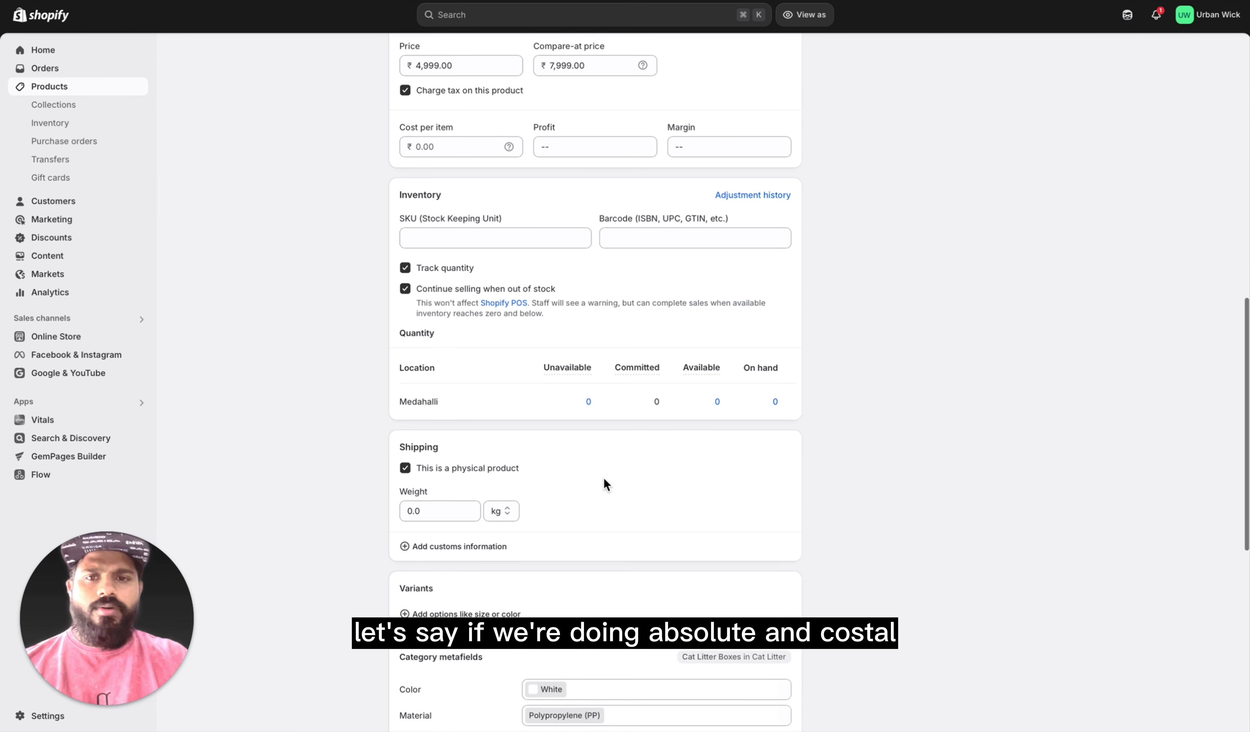
scroll(657, 567, "down", 10)
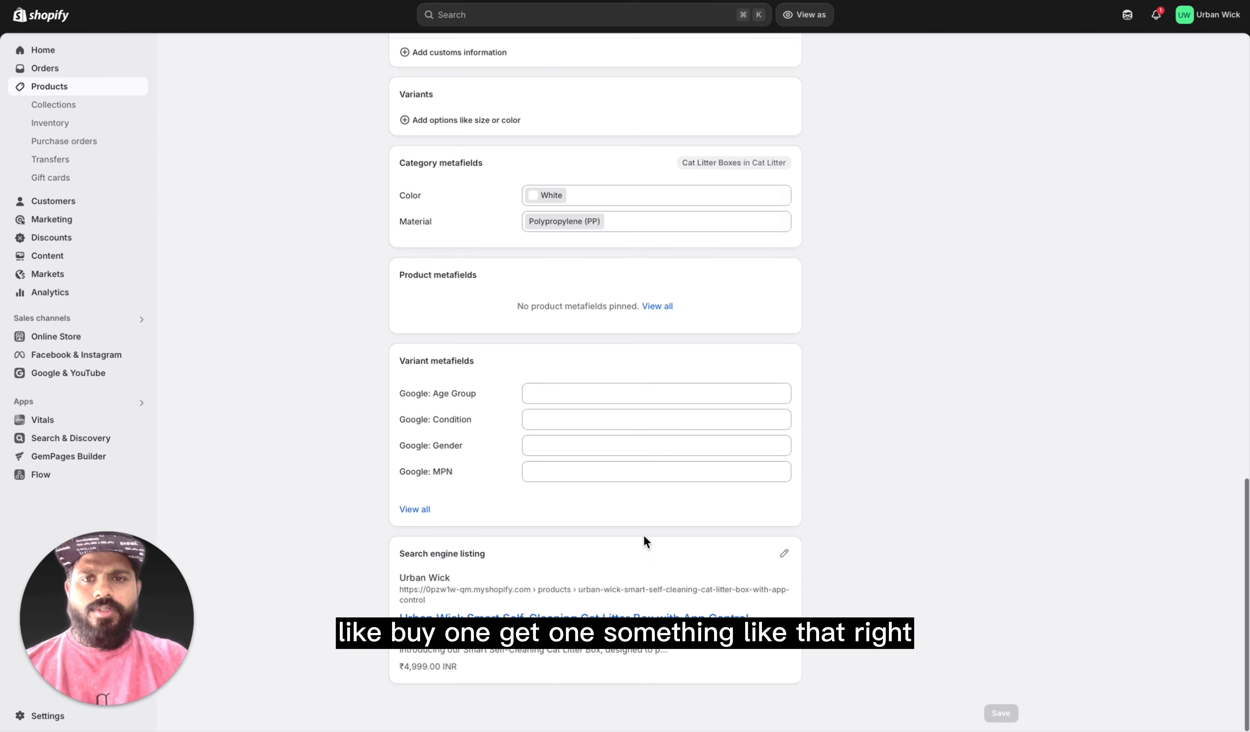
scroll(653, 578, "up", 4)
scroll(656, 586, "up", 10)
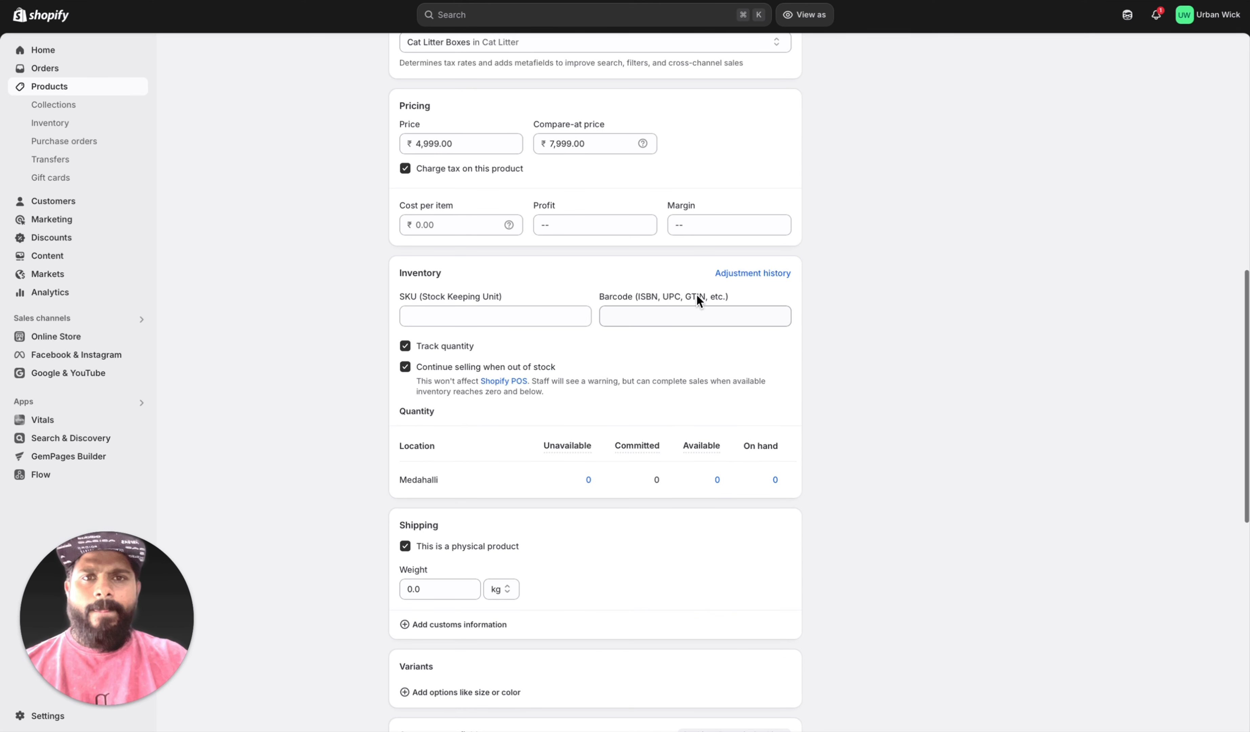
scroll(651, 262, "up", 5)
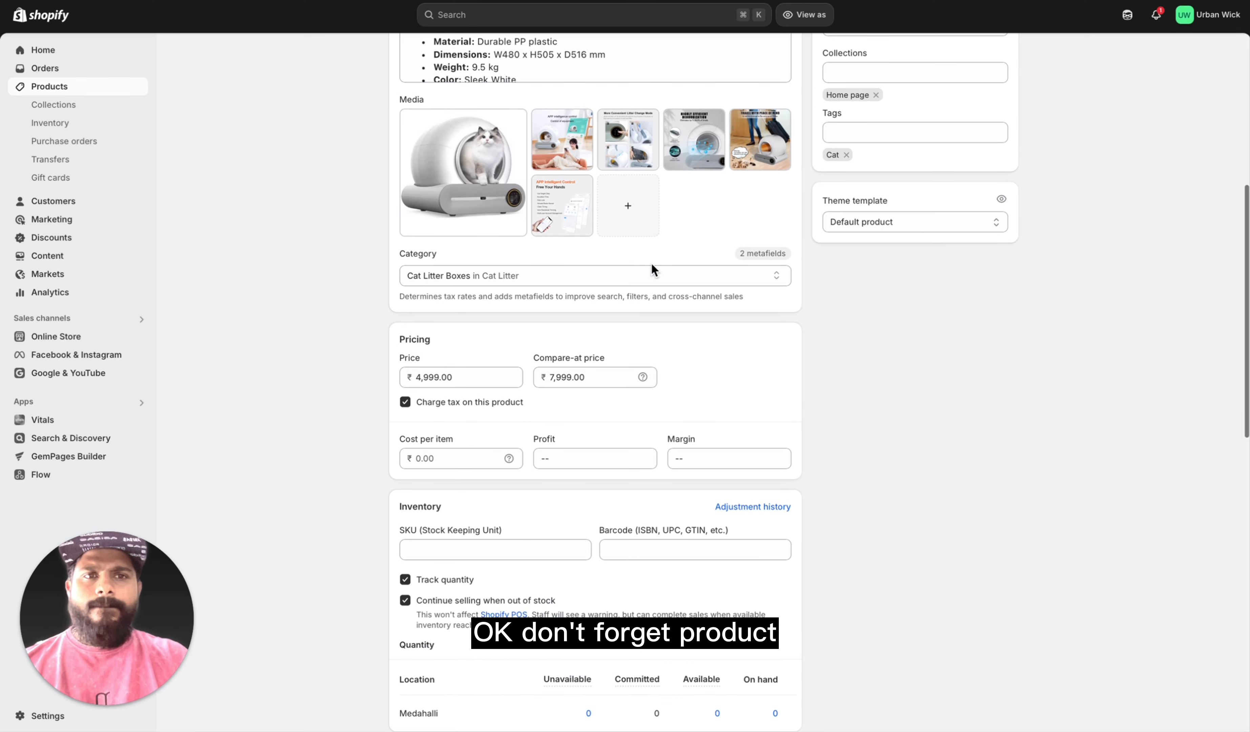
scroll(784, 255, "up", 1)
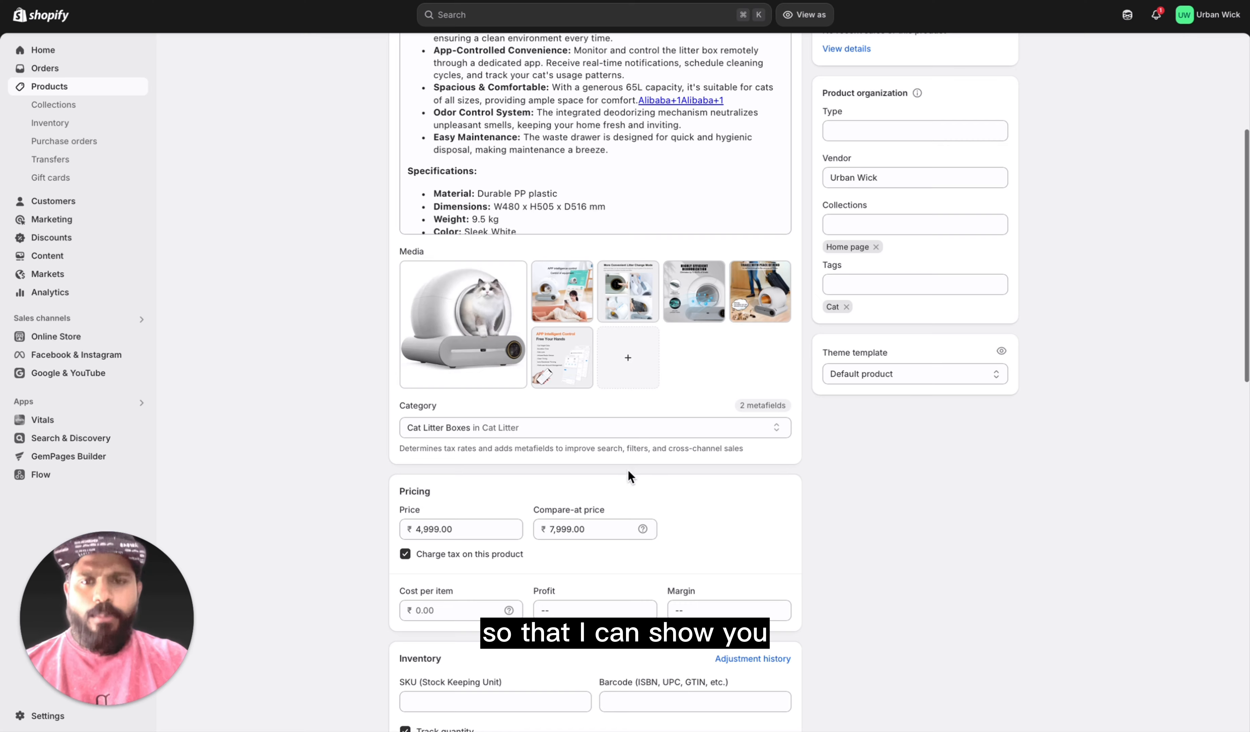
scroll(629, 473, "down", 6)
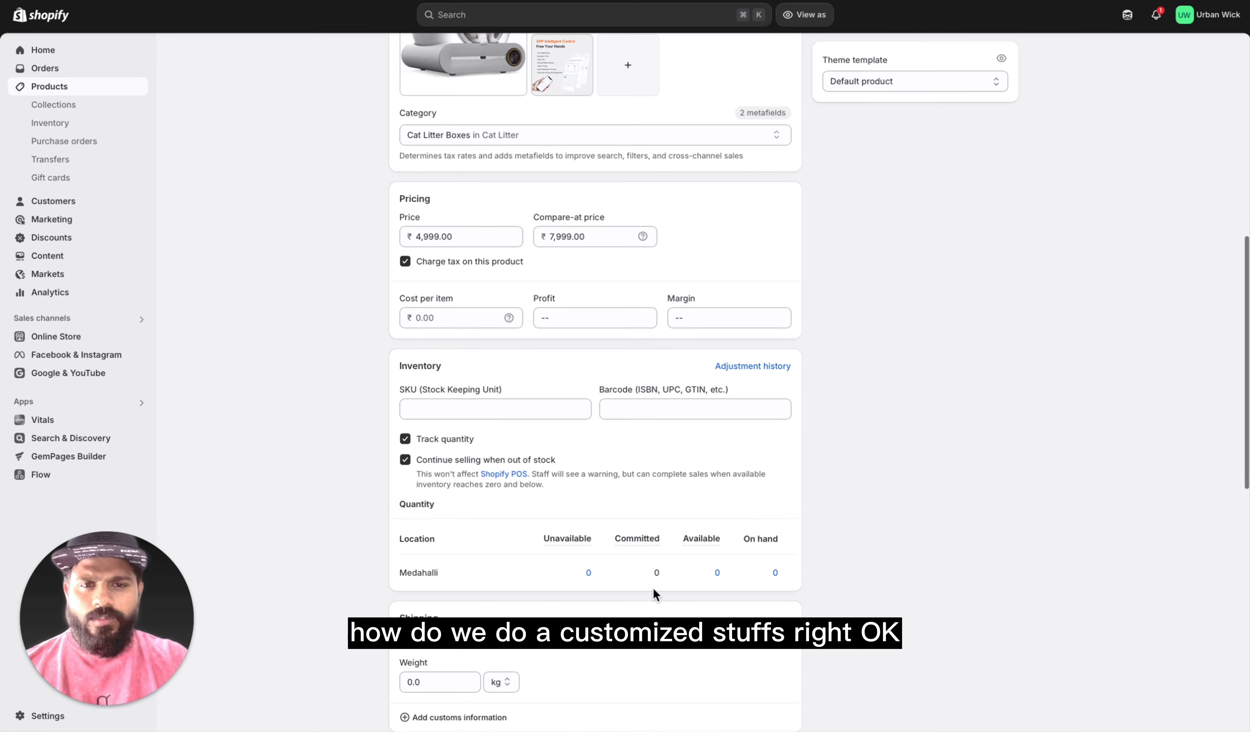
scroll(652, 587, "down", 1)
scroll(535, 480, "down", 2)
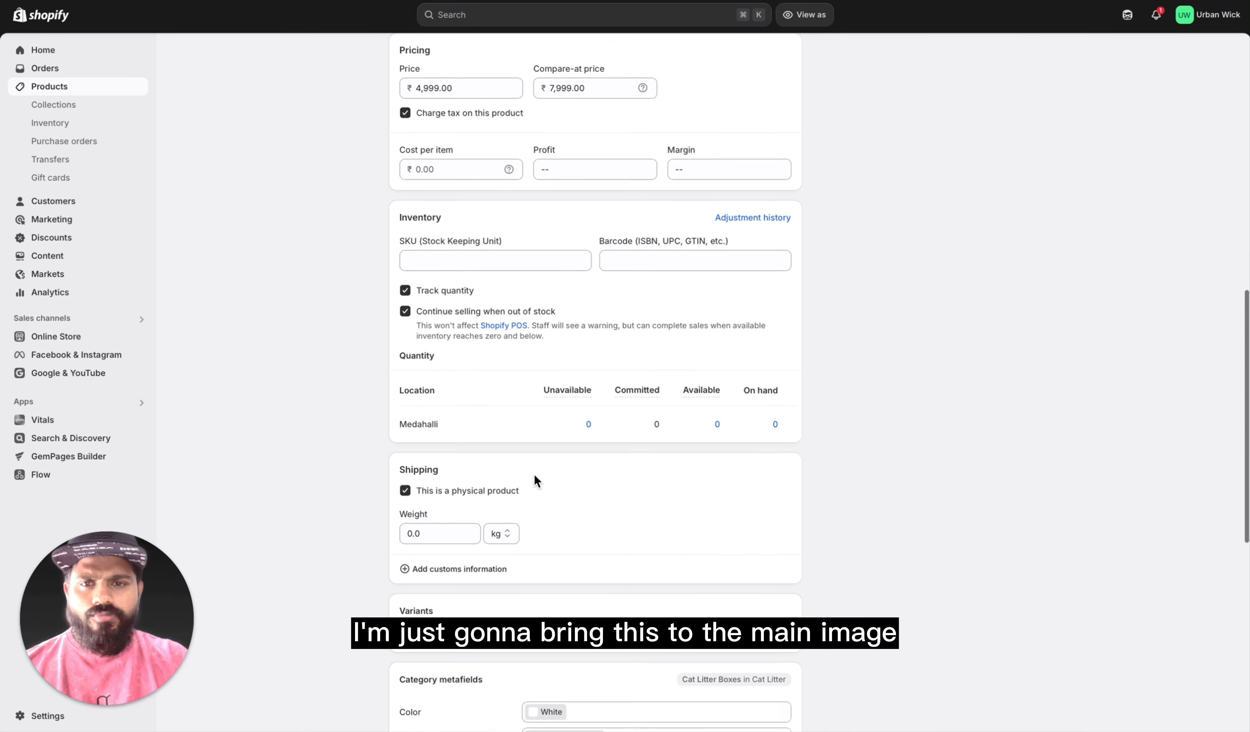
scroll(535, 475, "down", 1)
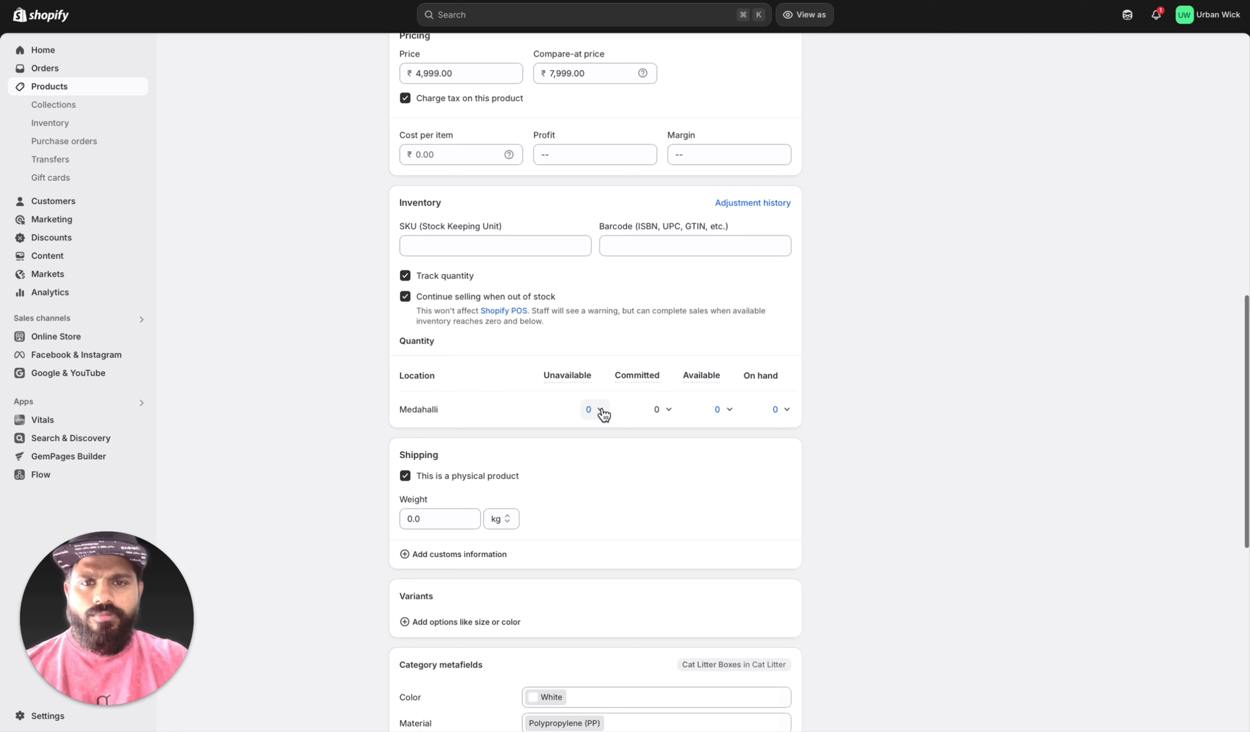
Step: Check the adjustment types and reasons offered for the available quantity at the Medahalli location
left_click(724, 410)
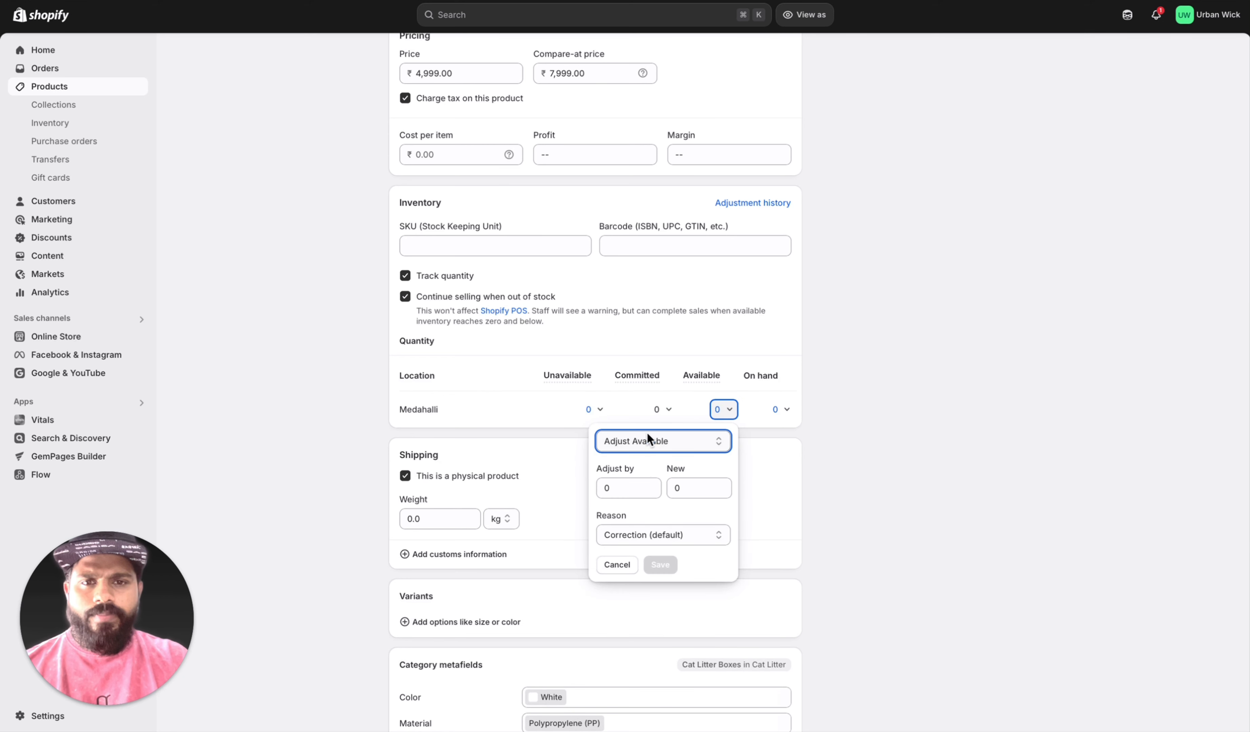
left_click(636, 536)
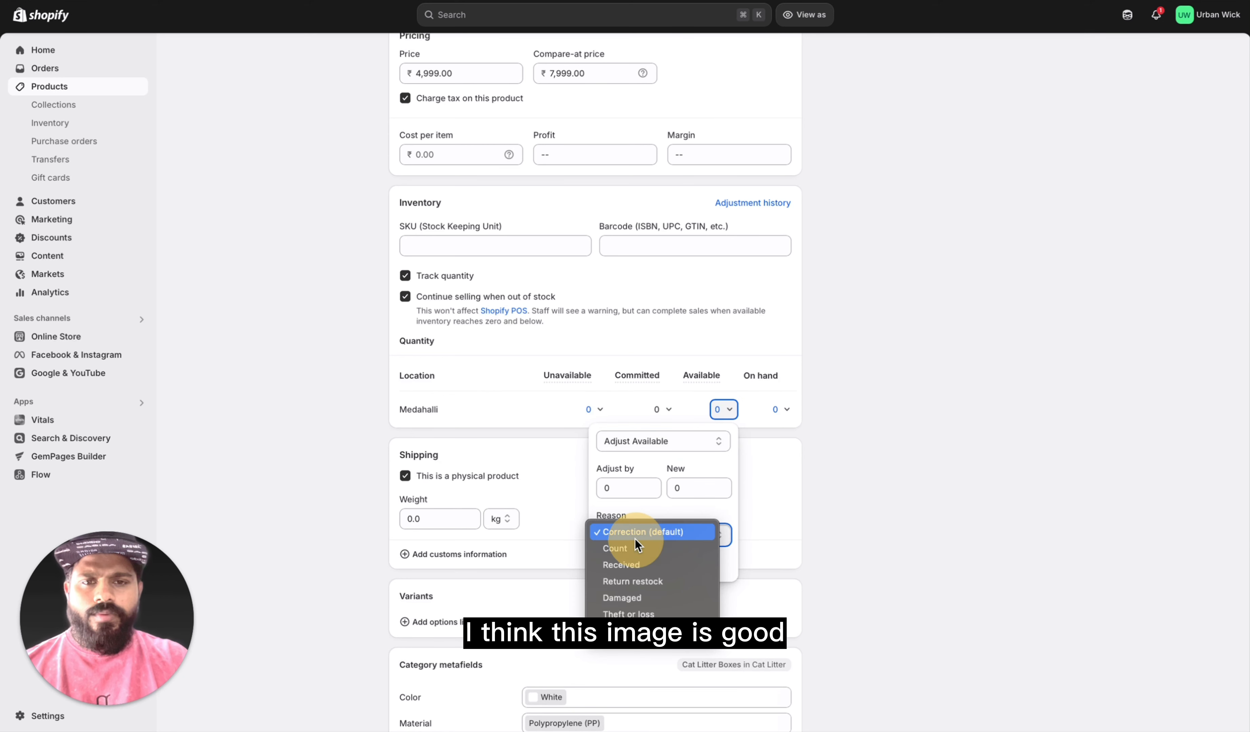
left_click(790, 486)
left_click(696, 442)
left_click(695, 480)
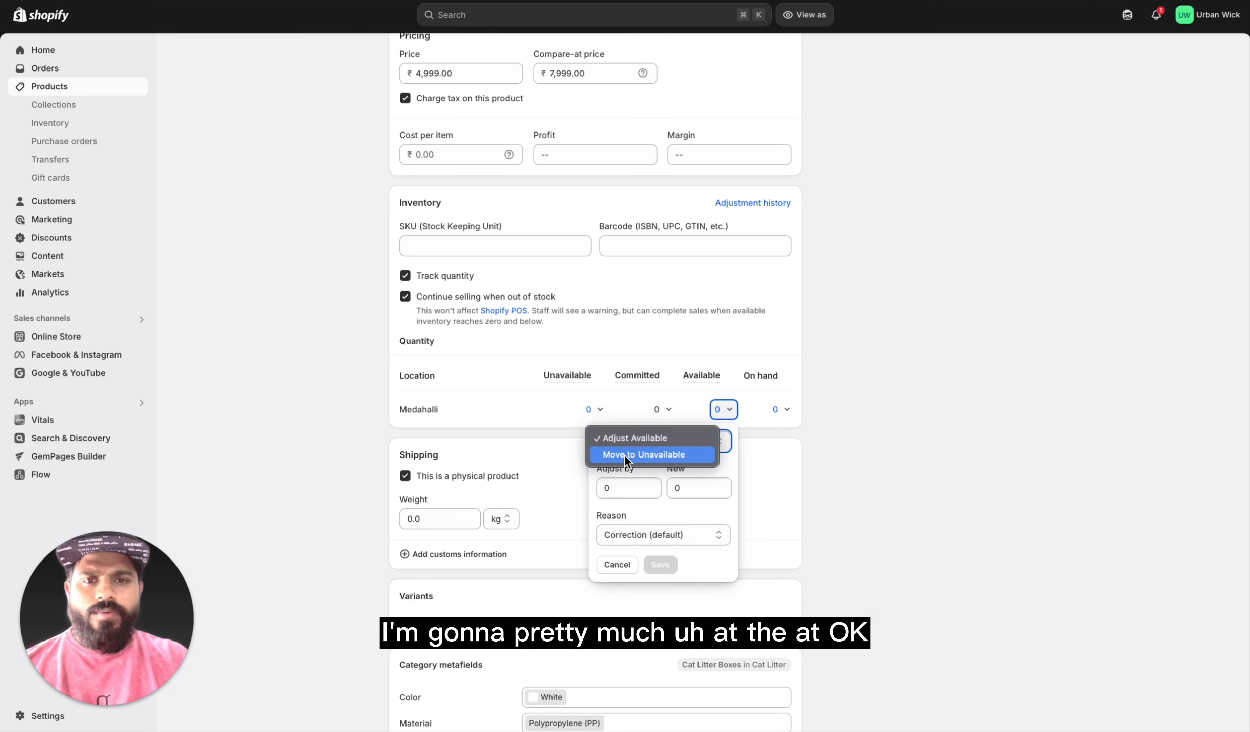
left_click(622, 442)
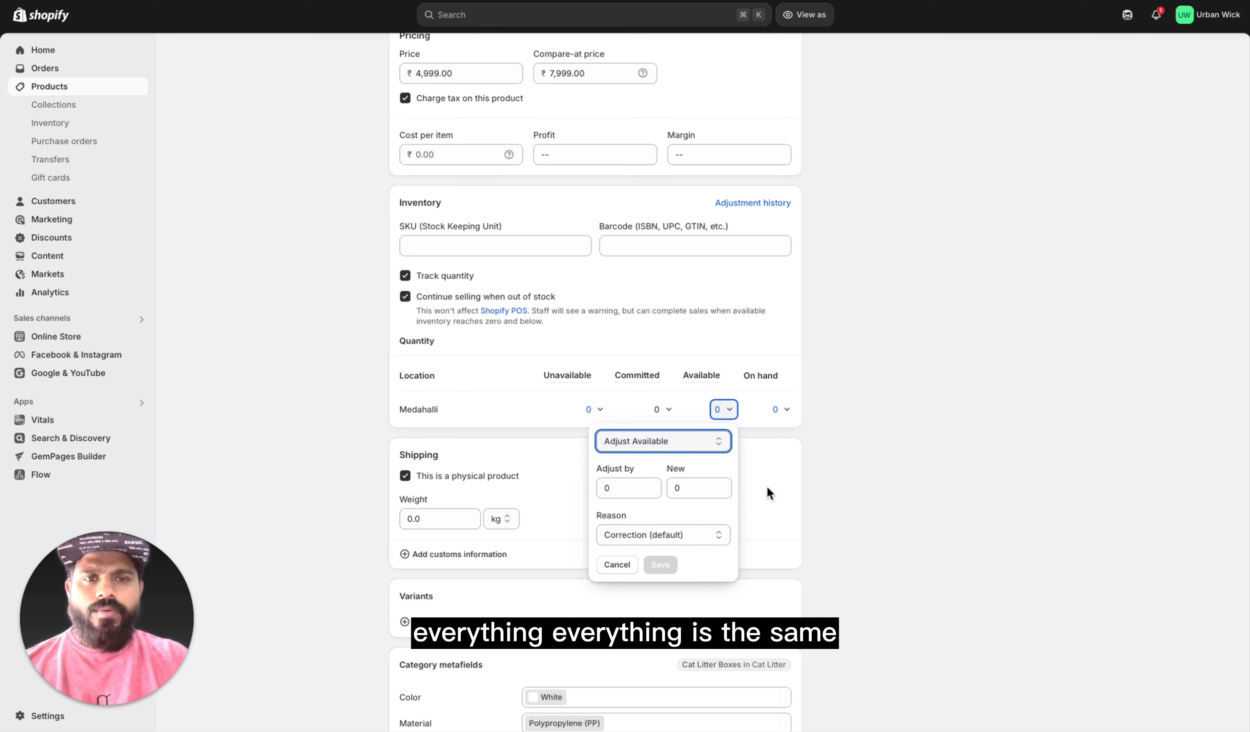
Step: Adjust the on-hand quantity at the Medahalli location by 1000 with the default Correction reason and save it
left_click(782, 410)
type("1000")
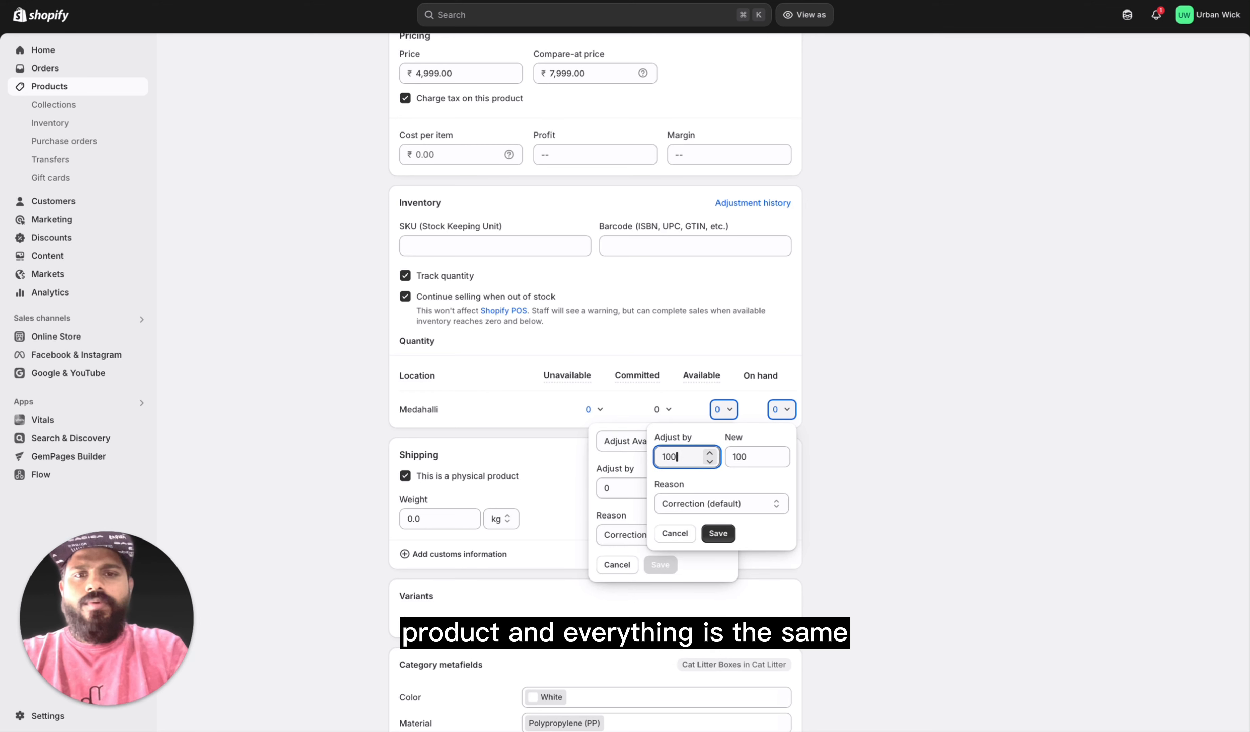
left_click(728, 533)
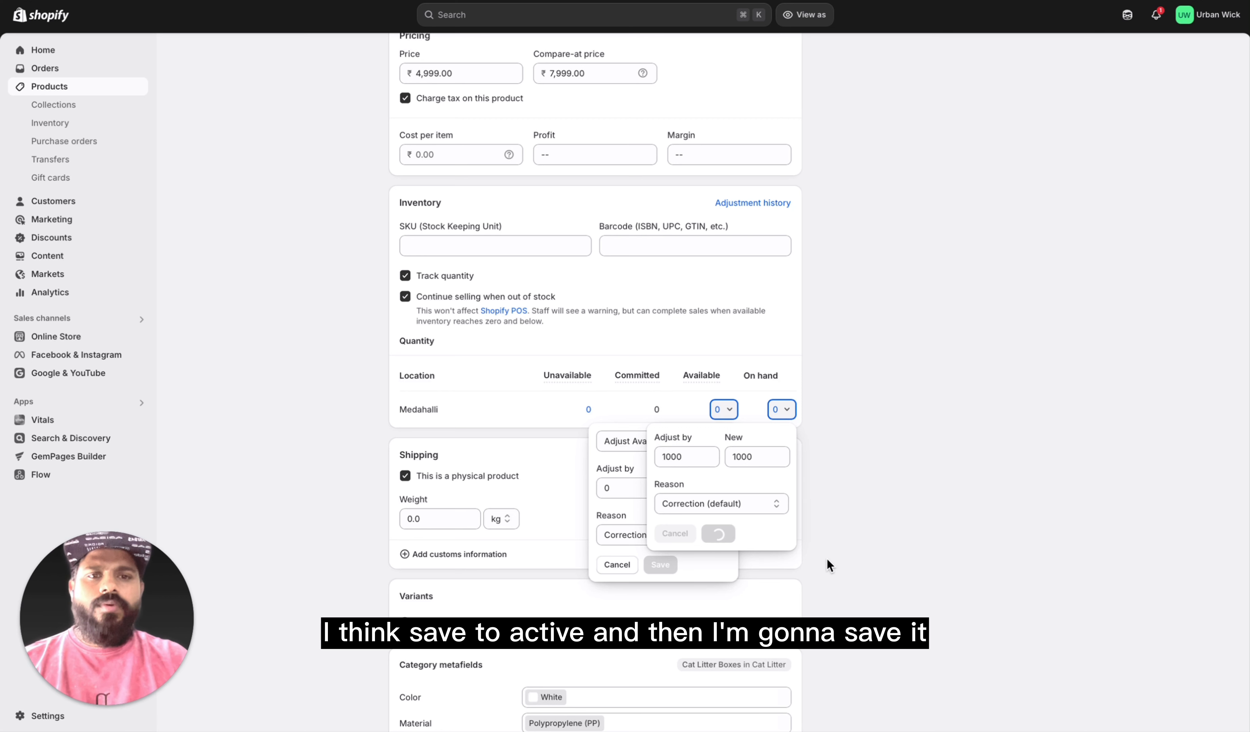
left_click(889, 526)
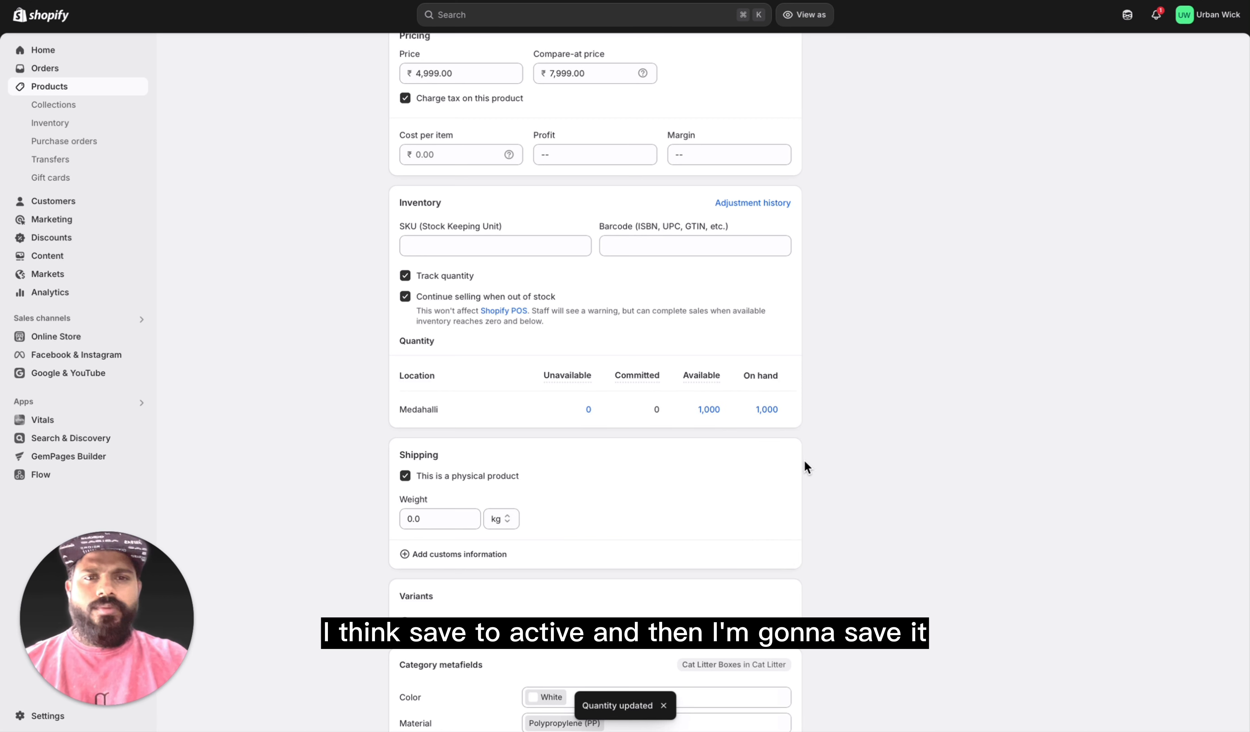
Step: Check the product's inventory section and open the product's storefront page
scroll(576, 529, "down", 5)
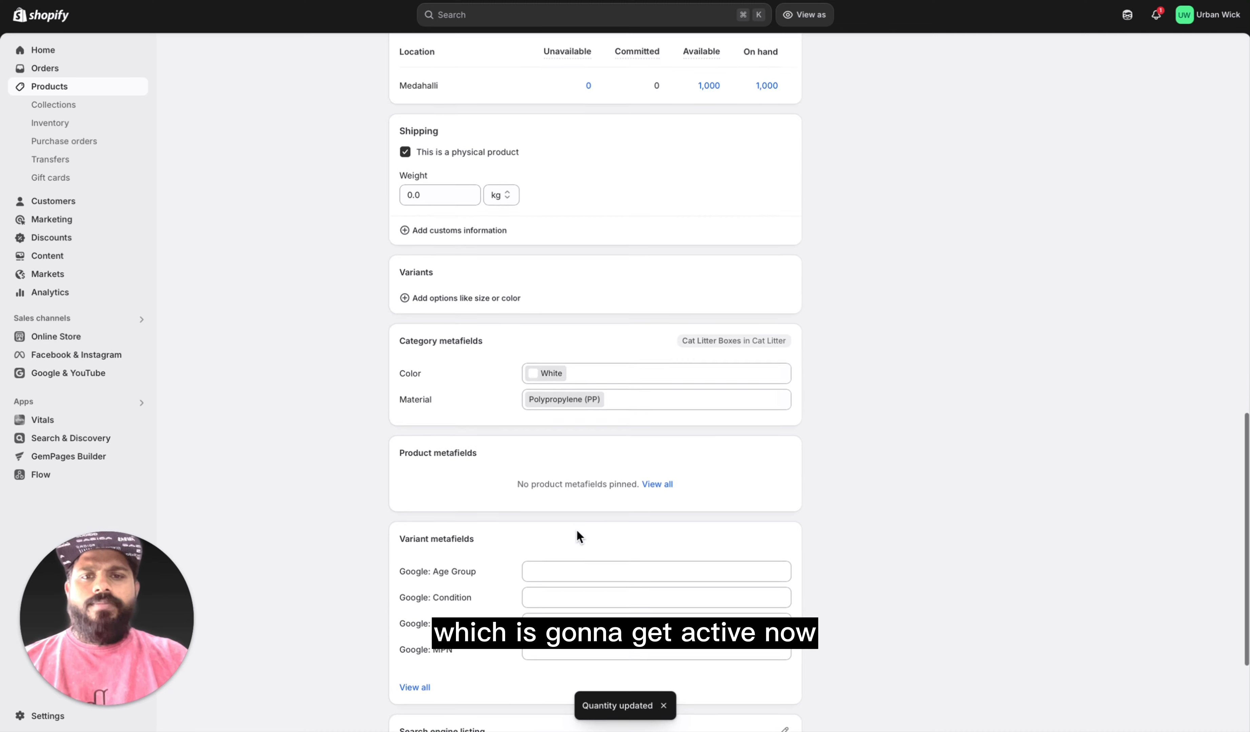
scroll(642, 533, "up", 5)
scroll(642, 532, "up", 10)
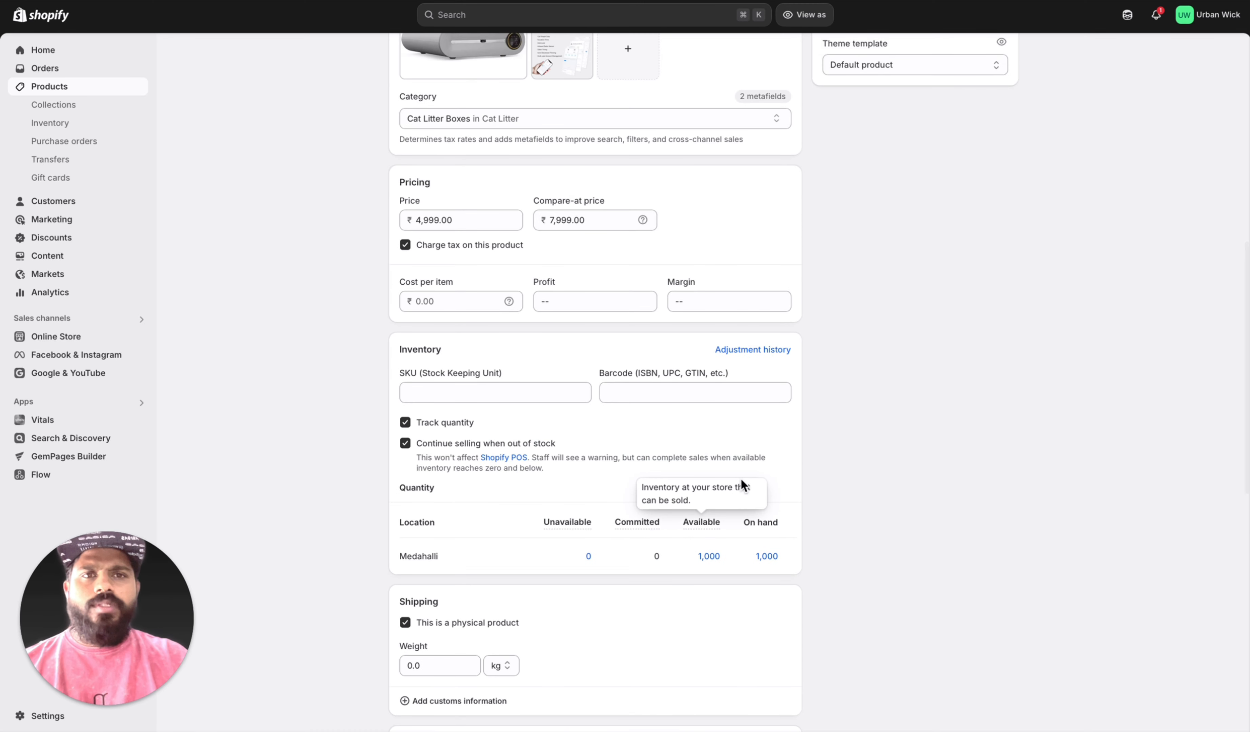
scroll(772, 324, "down", 1)
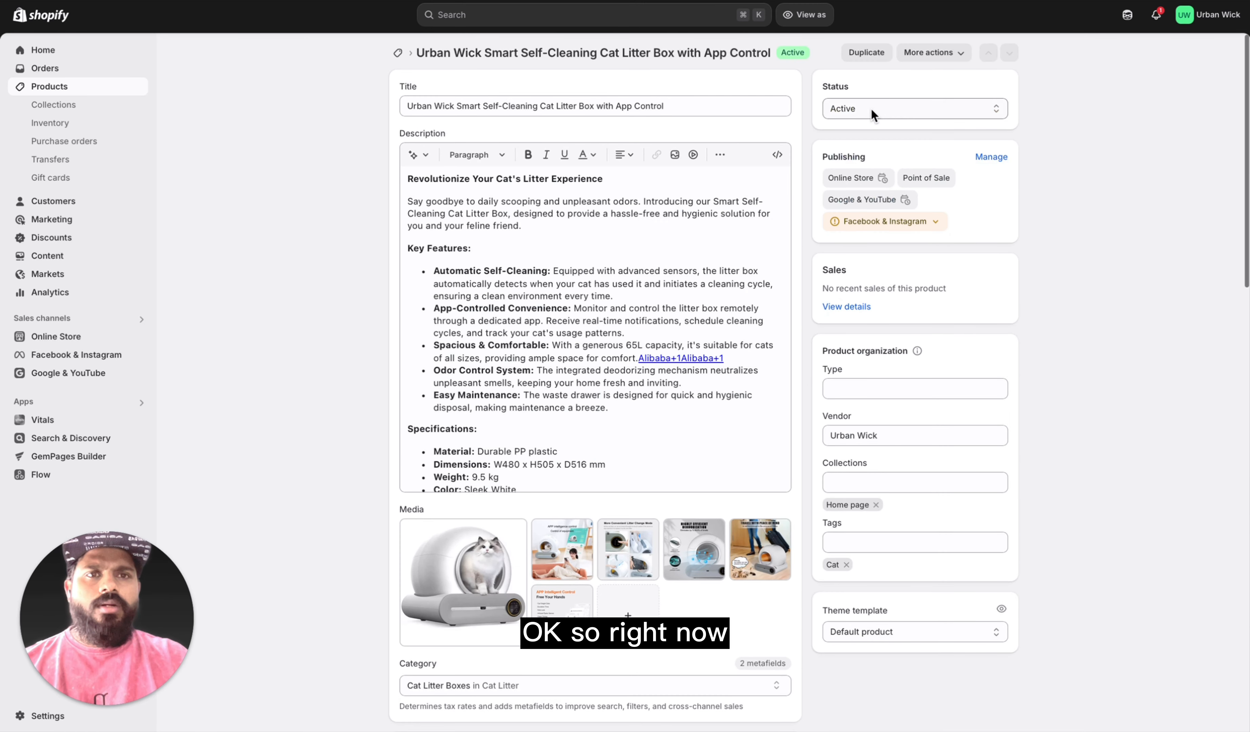
left_click(939, 54)
left_click(917, 106)
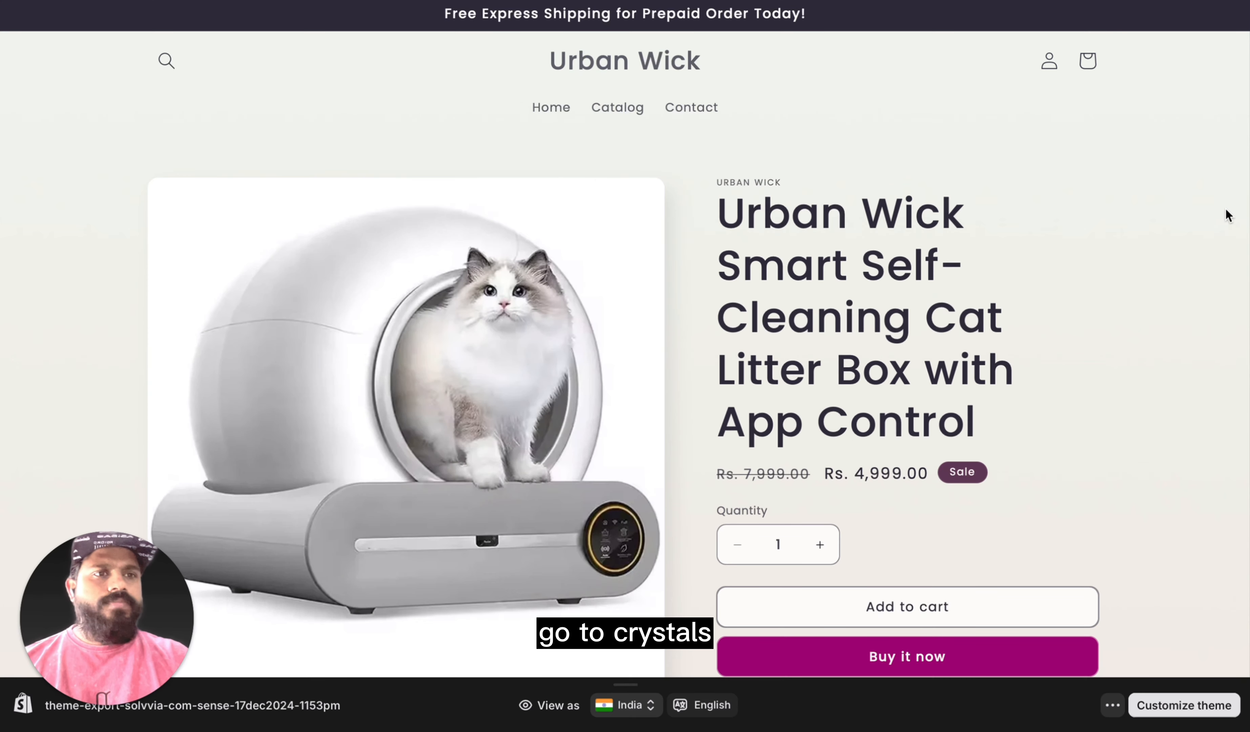
left_click(1141, 116)
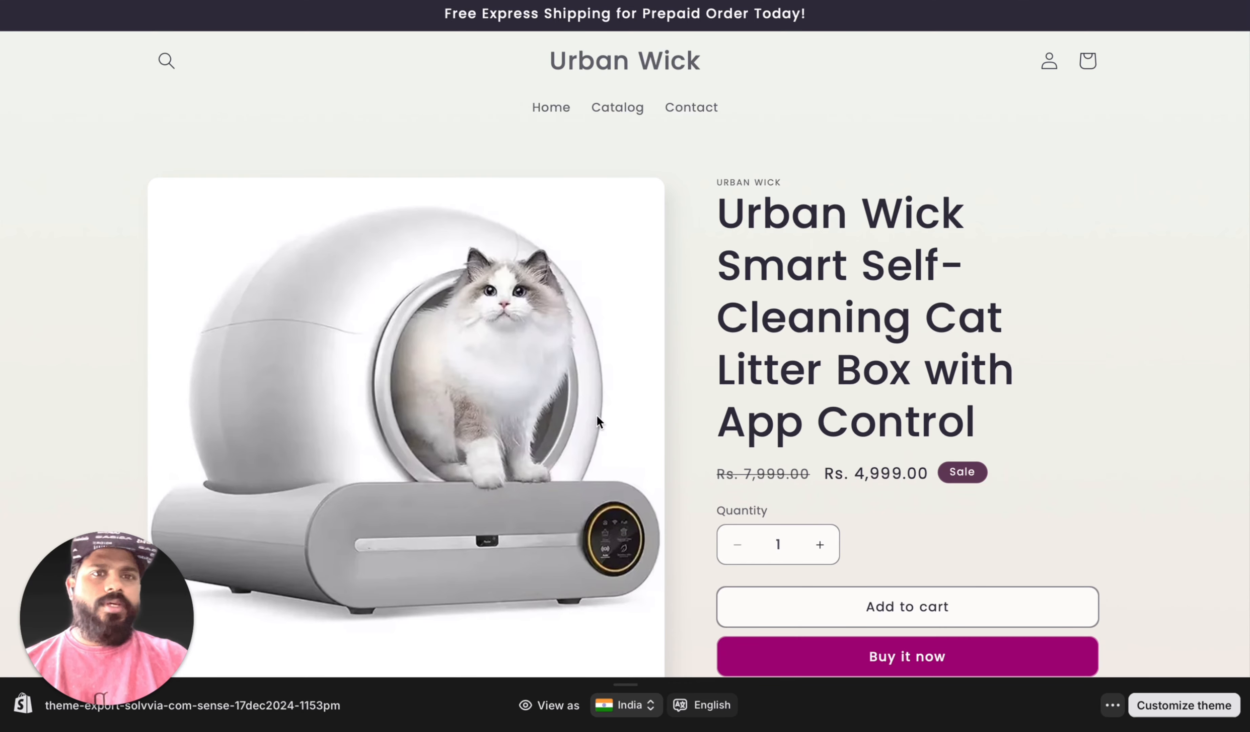
Step: Examine the product's storefront page, including its images, price, purchase options, key features and specifications
scroll(675, 412, "down", 1)
scroll(675, 412, "up", 1)
scroll(744, 465, "down", 3)
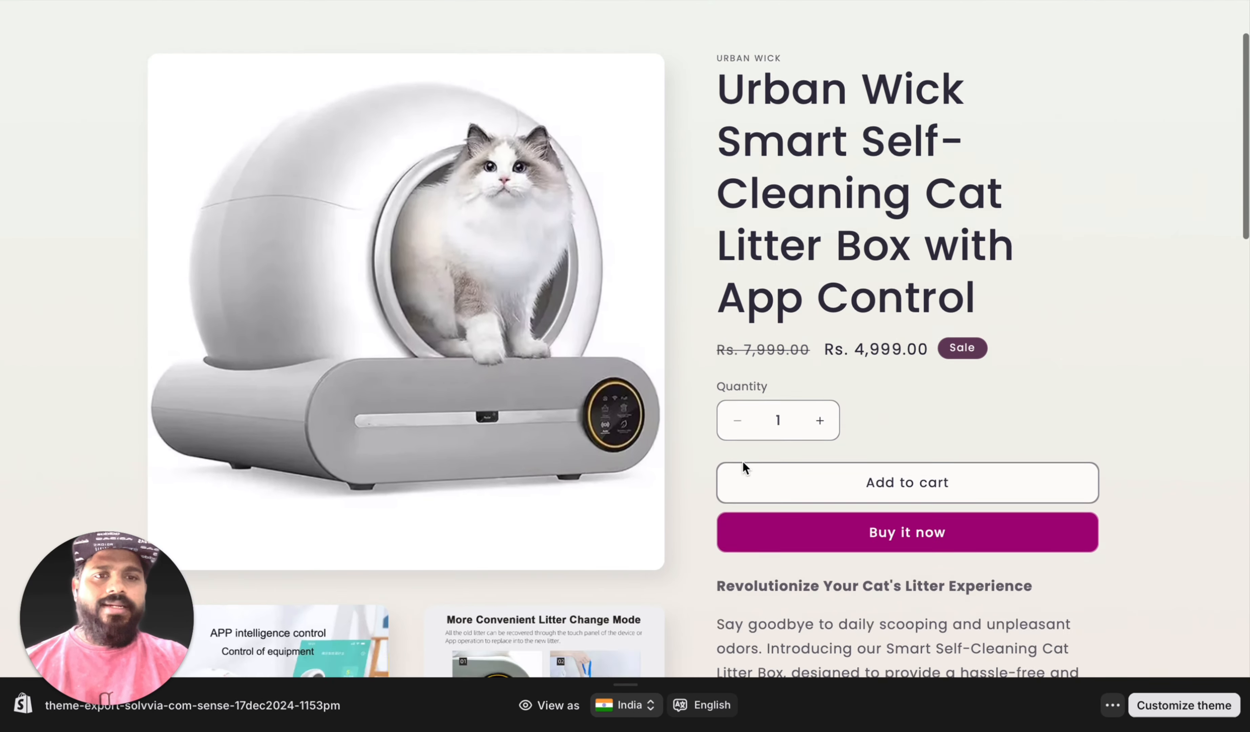
scroll(742, 460, "down", 3)
scroll(855, 472, "down", 10)
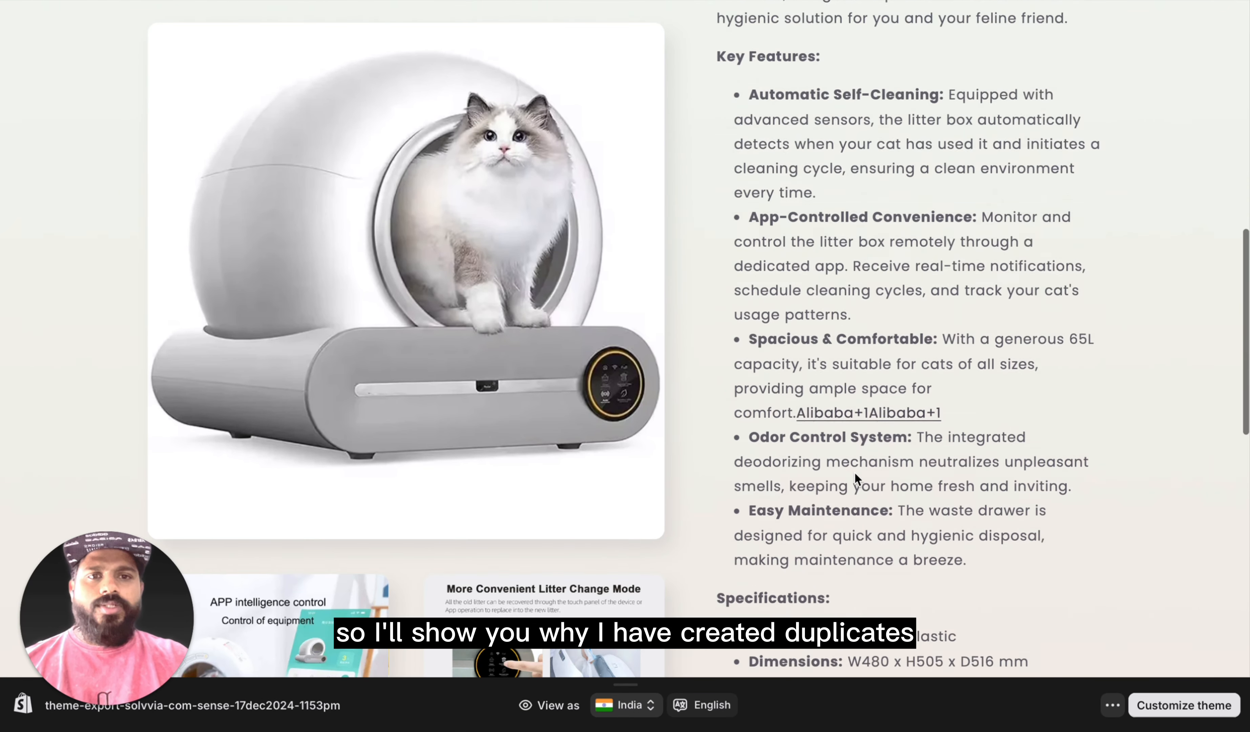
scroll(855, 472, "down", 8)
scroll(952, 357, "down", 5)
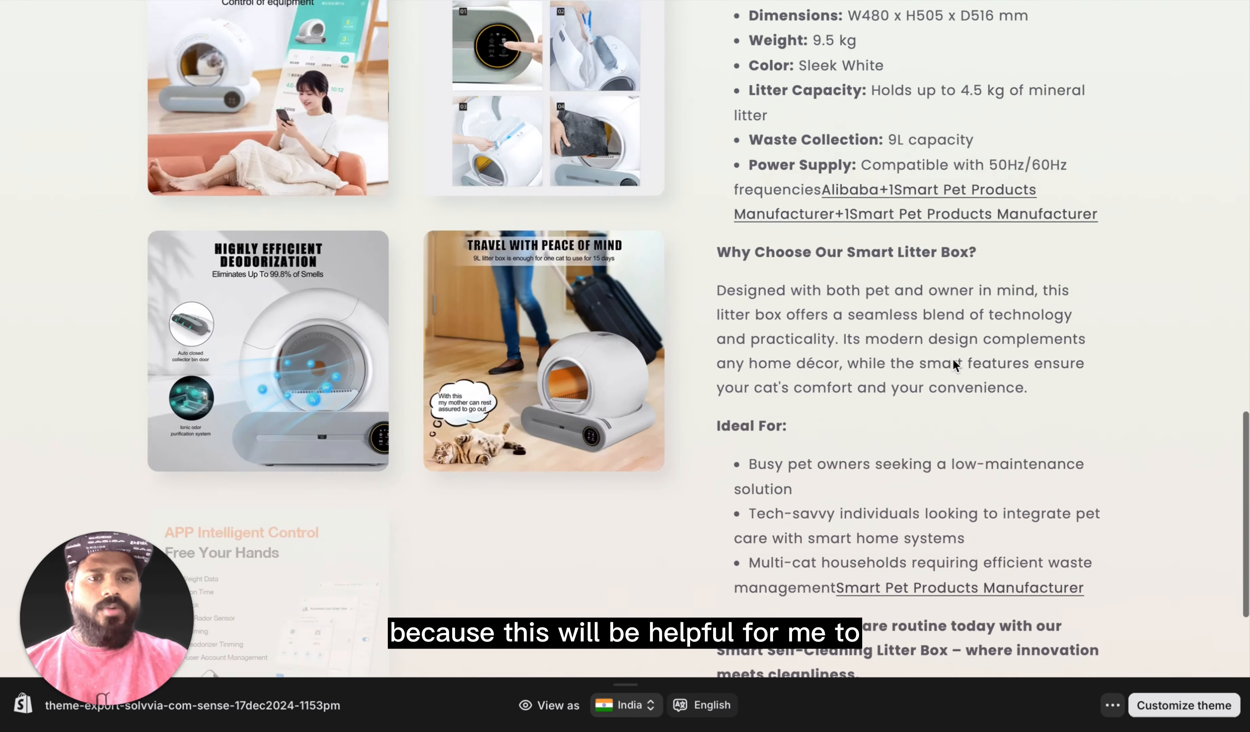
scroll(953, 357, "down", 8)
scroll(819, 483, "up", 15)
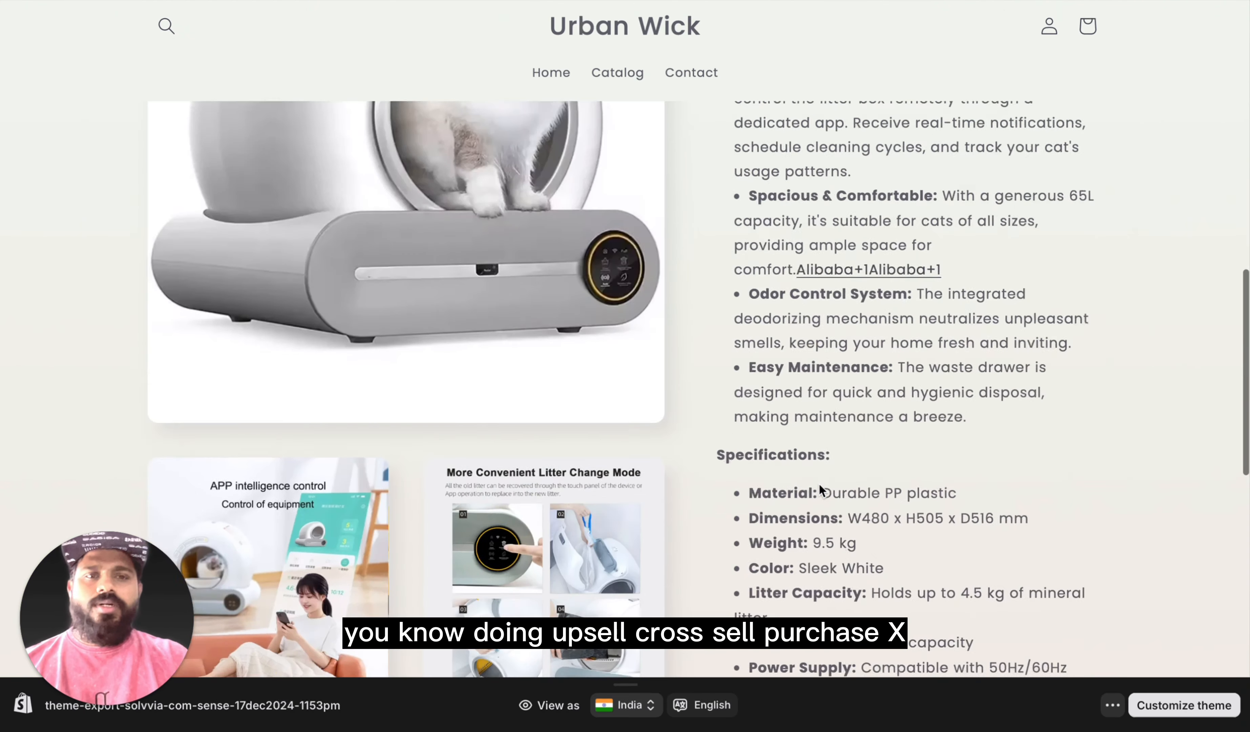
scroll(819, 483, "up", 15)
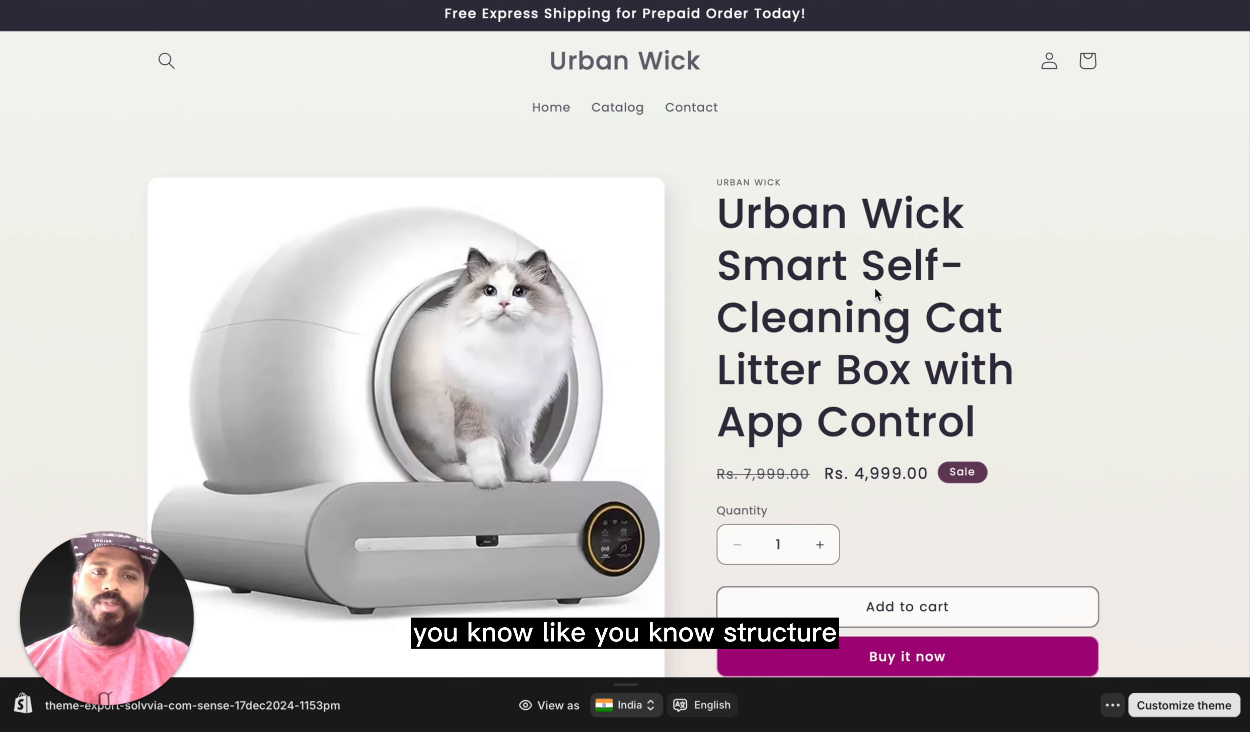
scroll(893, 525, "down", 2)
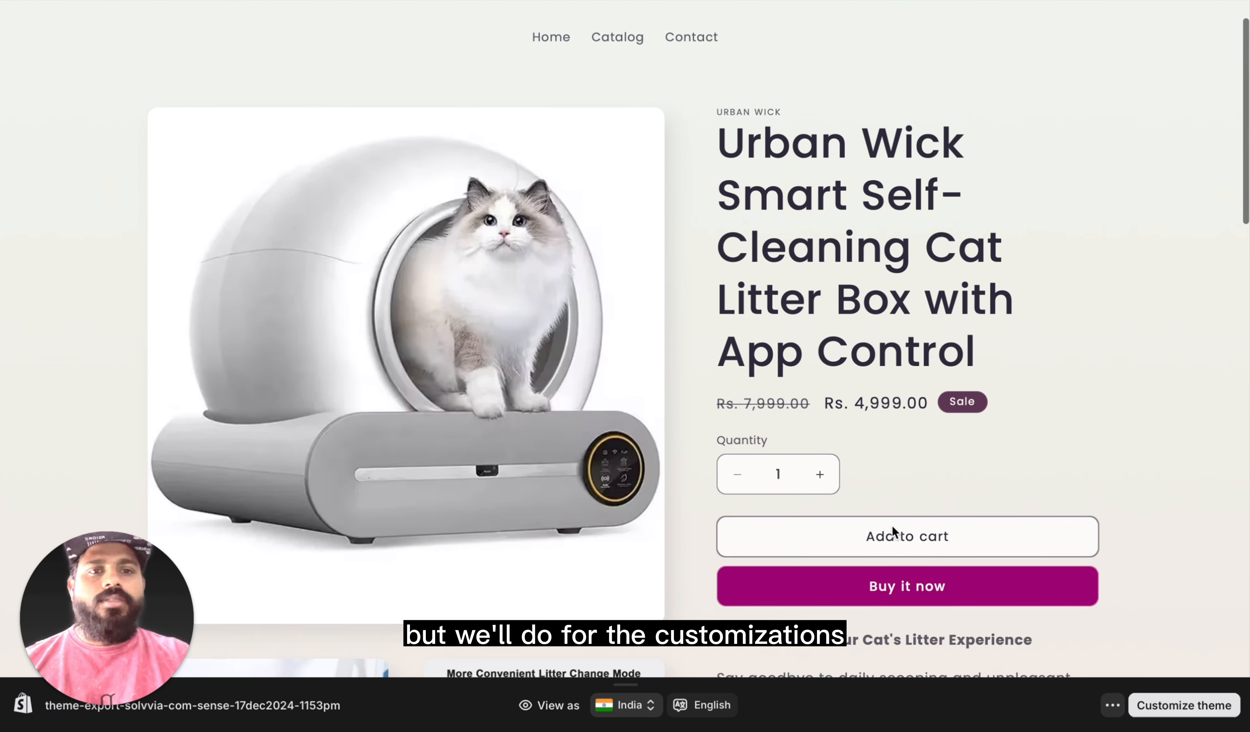
scroll(893, 528, "down", 3)
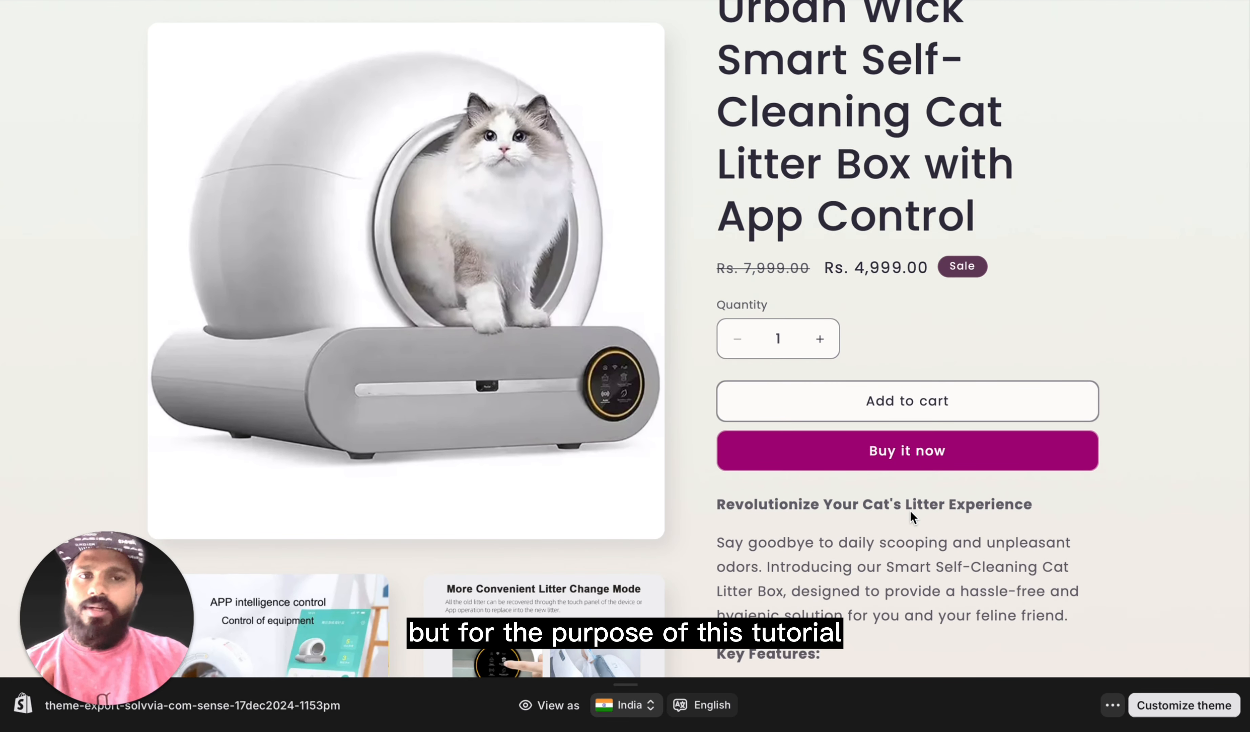
scroll(897, 544, "down", 3)
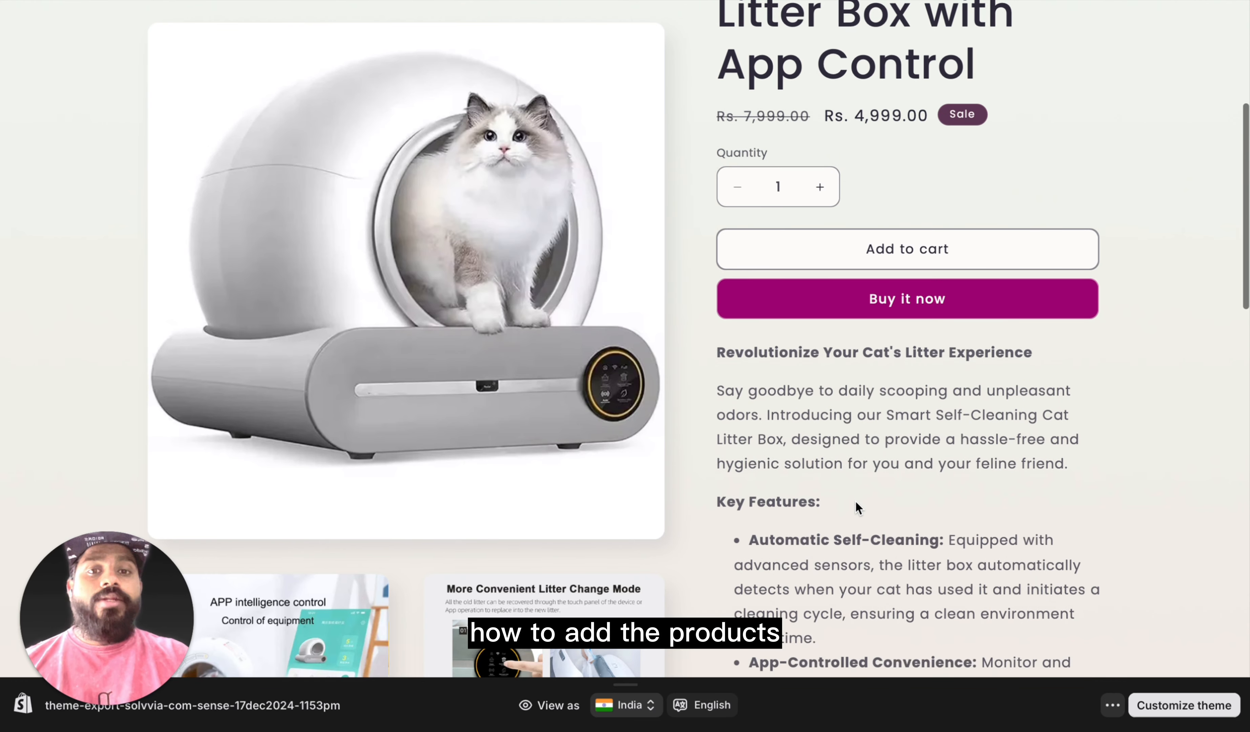
Step: Read the rest of the storefront description, from Key Features through Specifications to the Ideal For section, along with the remaining product images
scroll(862, 505, "down", 4)
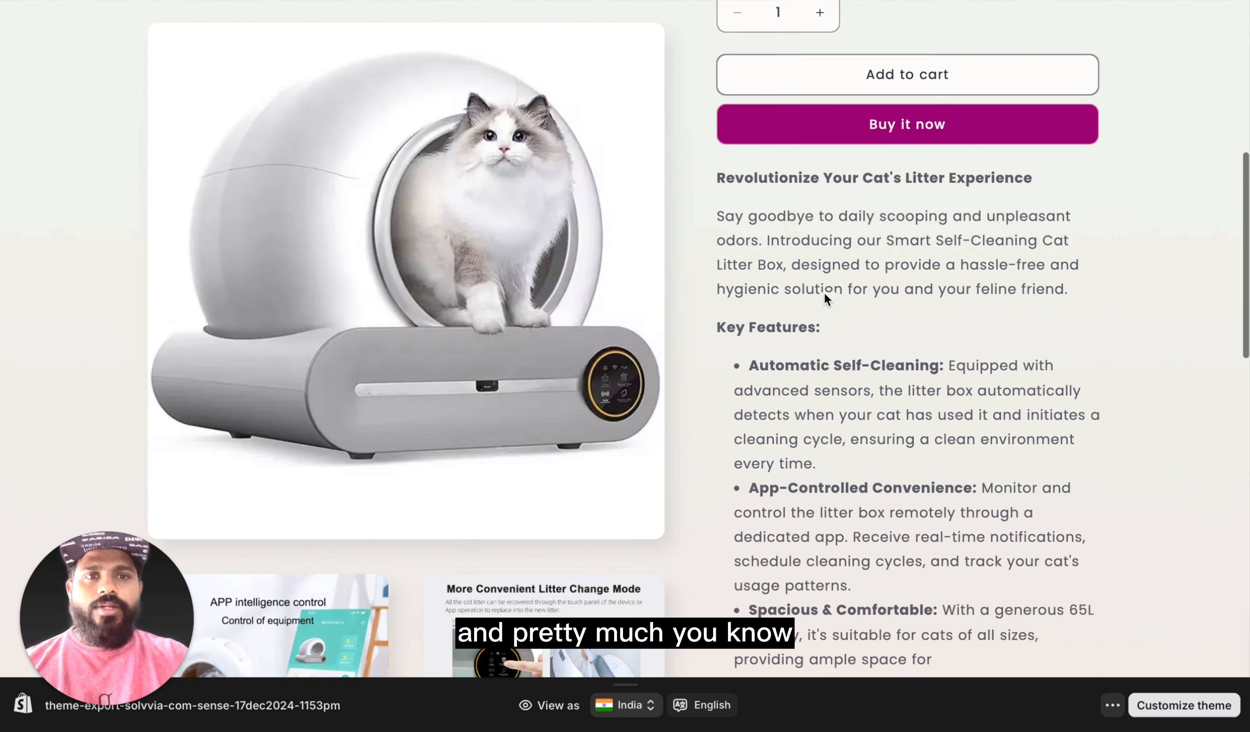
scroll(825, 292, "down", 1)
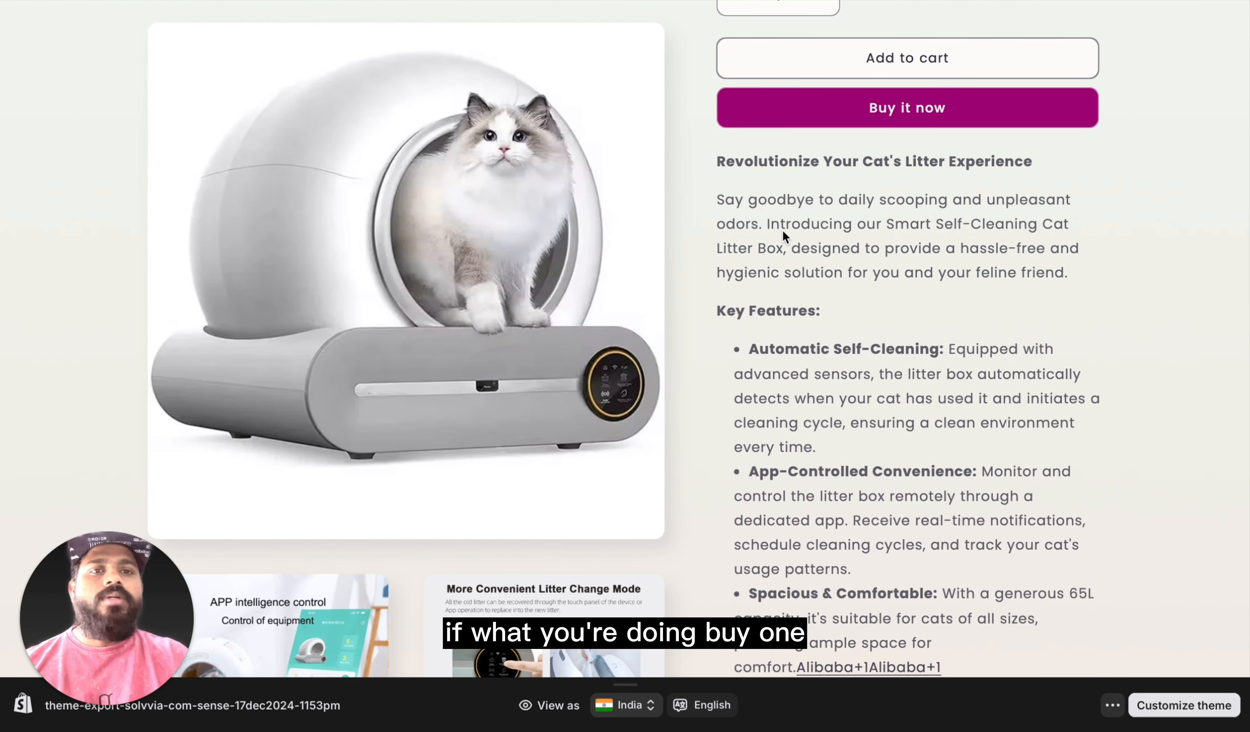
scroll(832, 352, "down", 9)
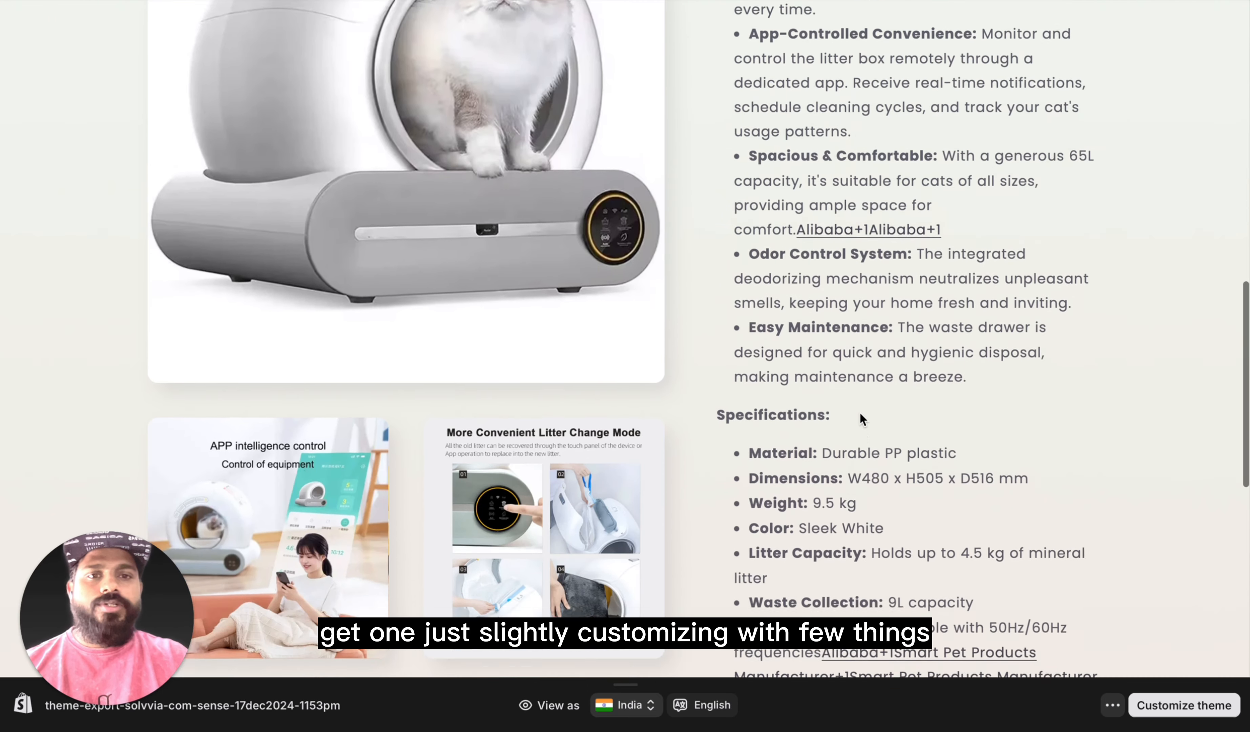
scroll(861, 418, "down", 7)
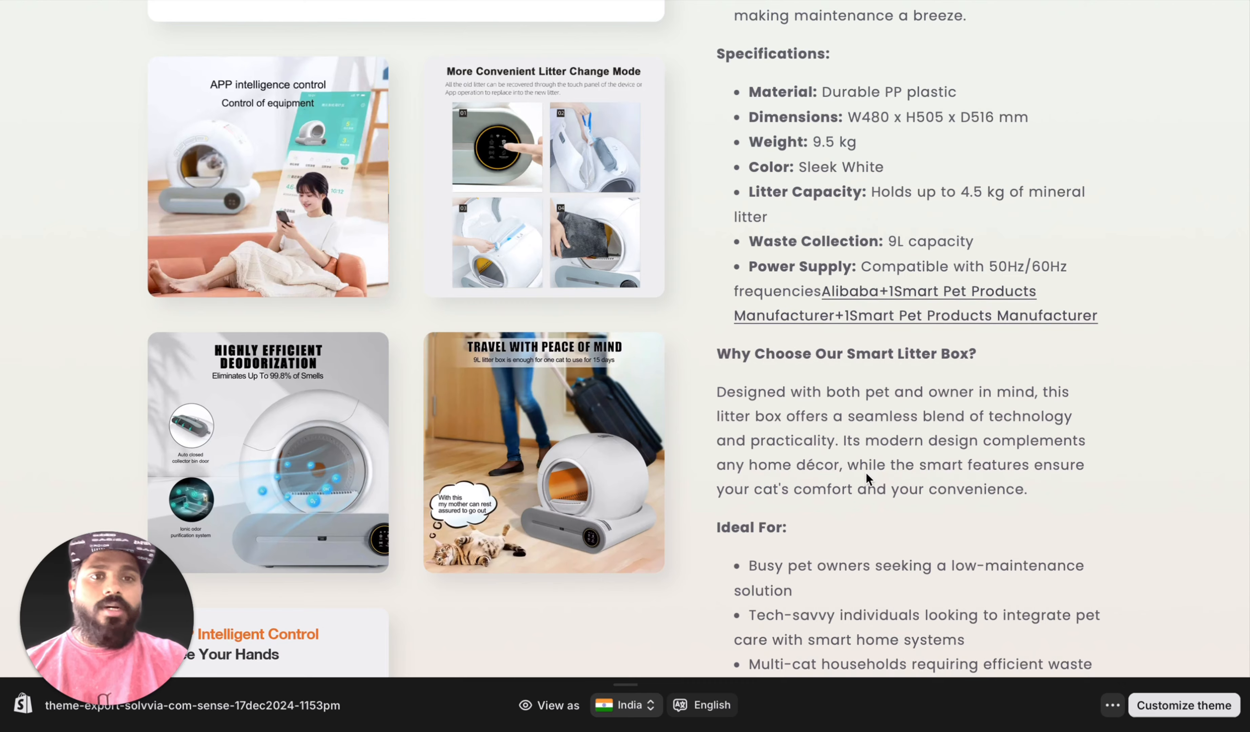
scroll(865, 481, "down", 5)
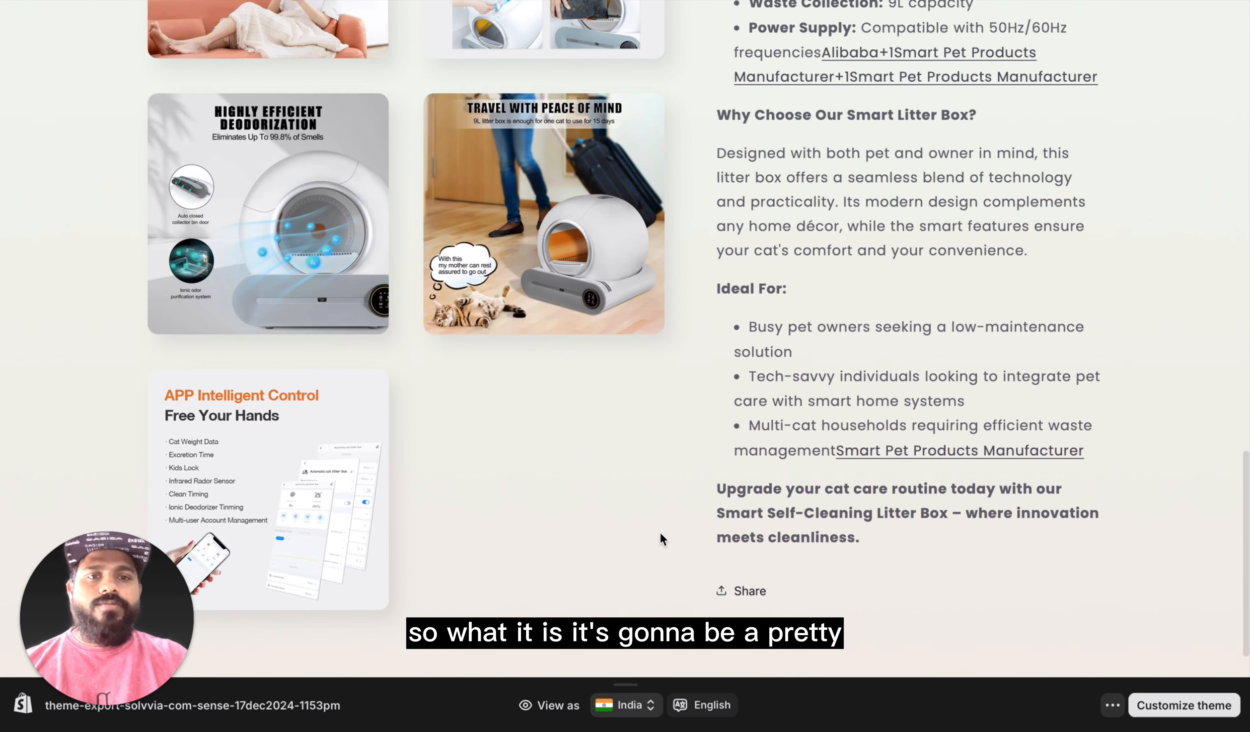
scroll(384, 471, "up", 20)
scroll(385, 473, "up", 10)
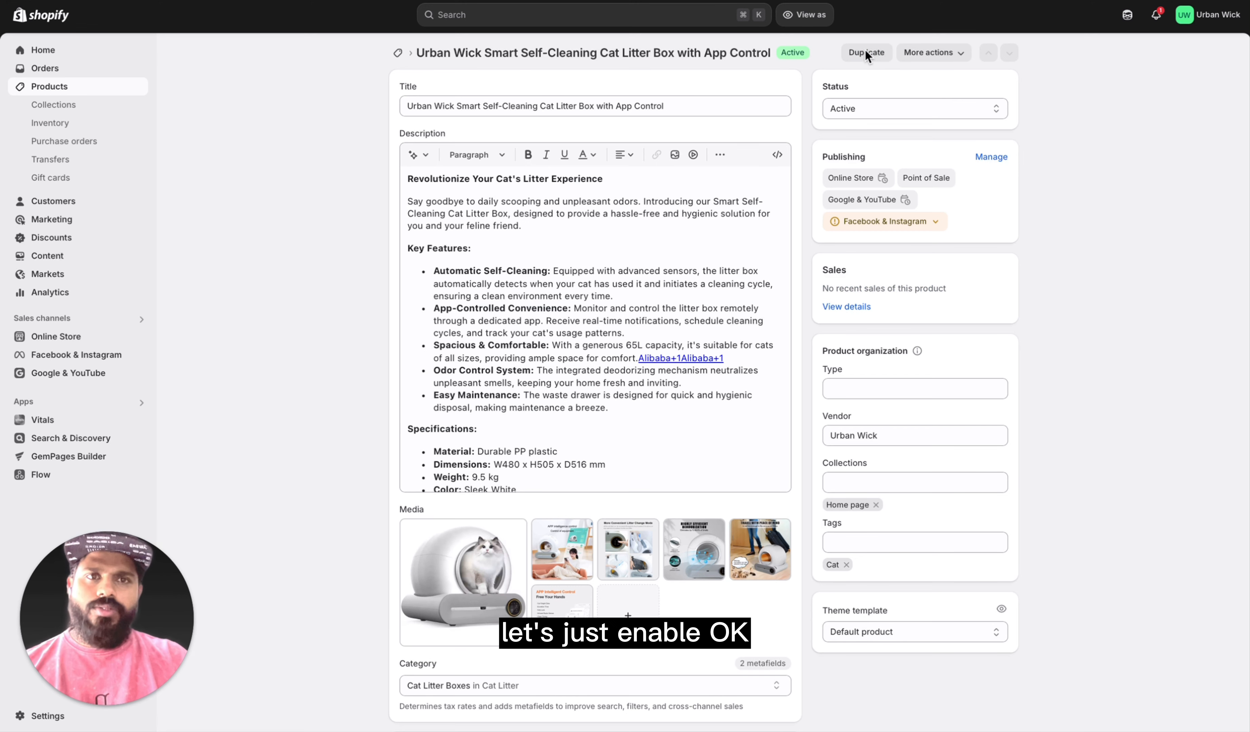
Step: Start duplicating the cat litter box product and replace "(Copy)" in the new title with "version 2"
left_click(866, 55)
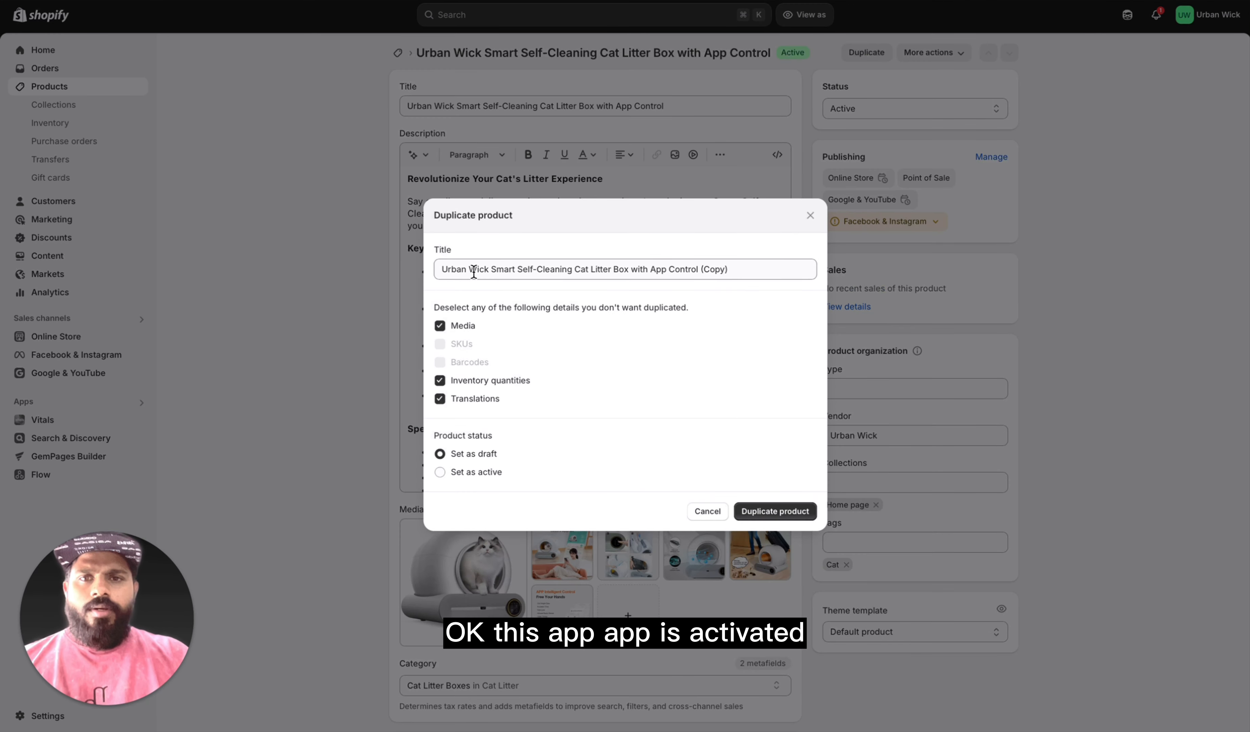
left_click(444, 270)
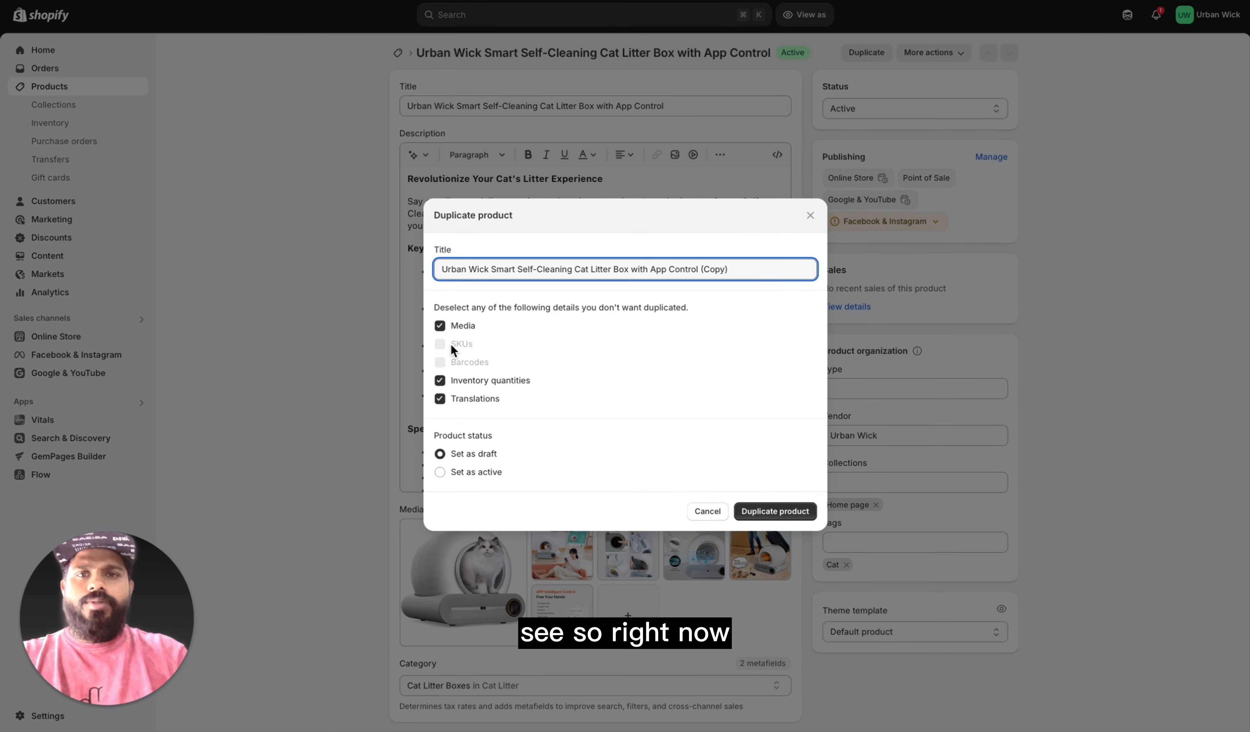
left_click(725, 268)
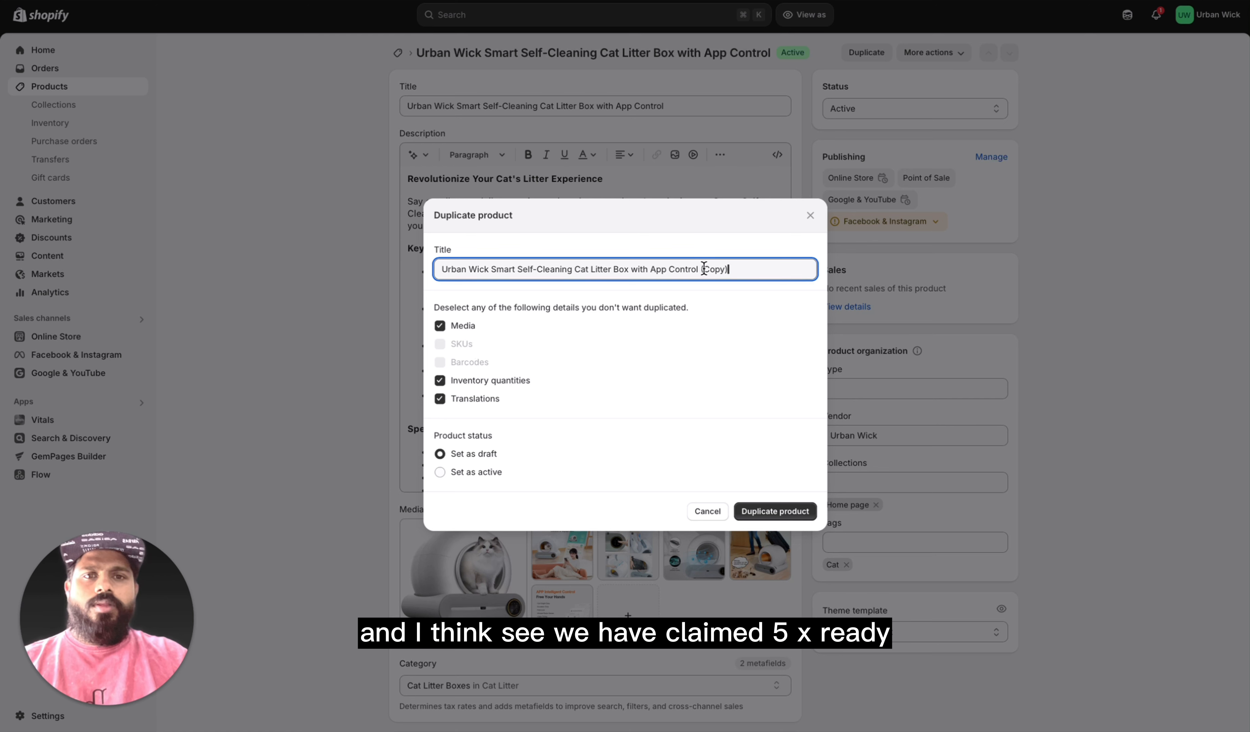
left_click_drag(701, 269, 790, 266)
type("versio")
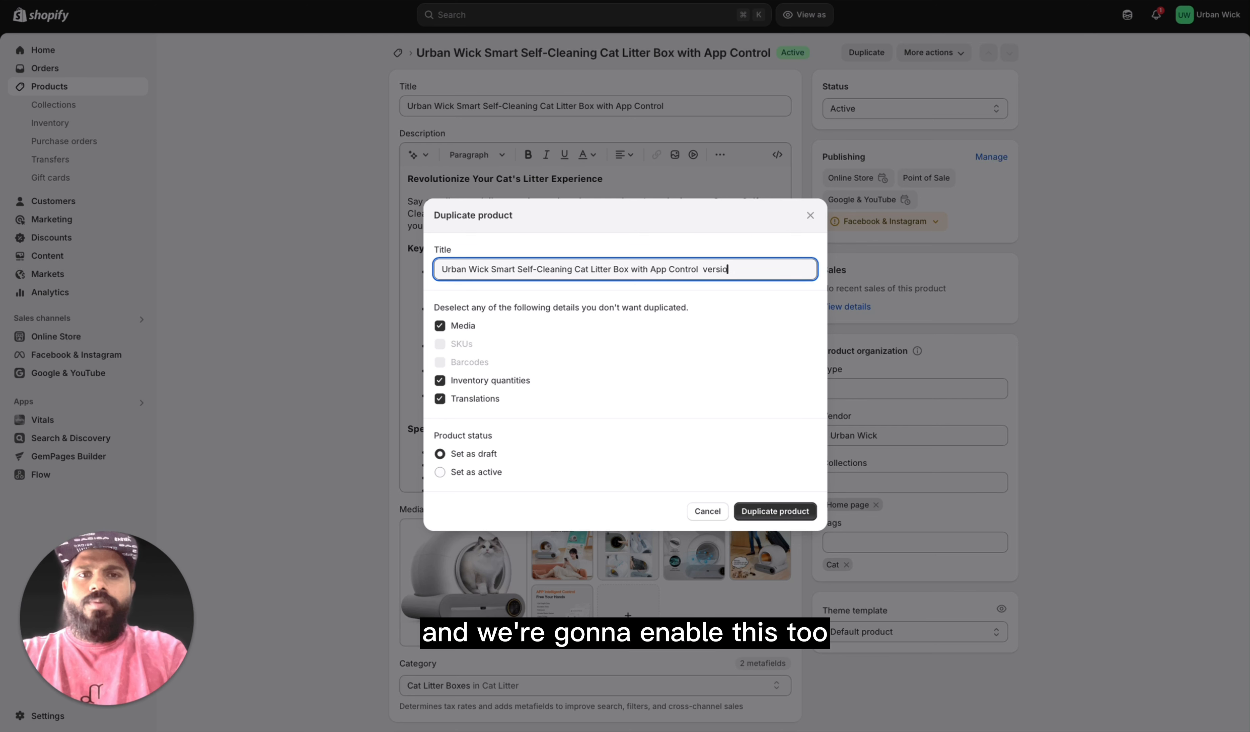
type("n 2")
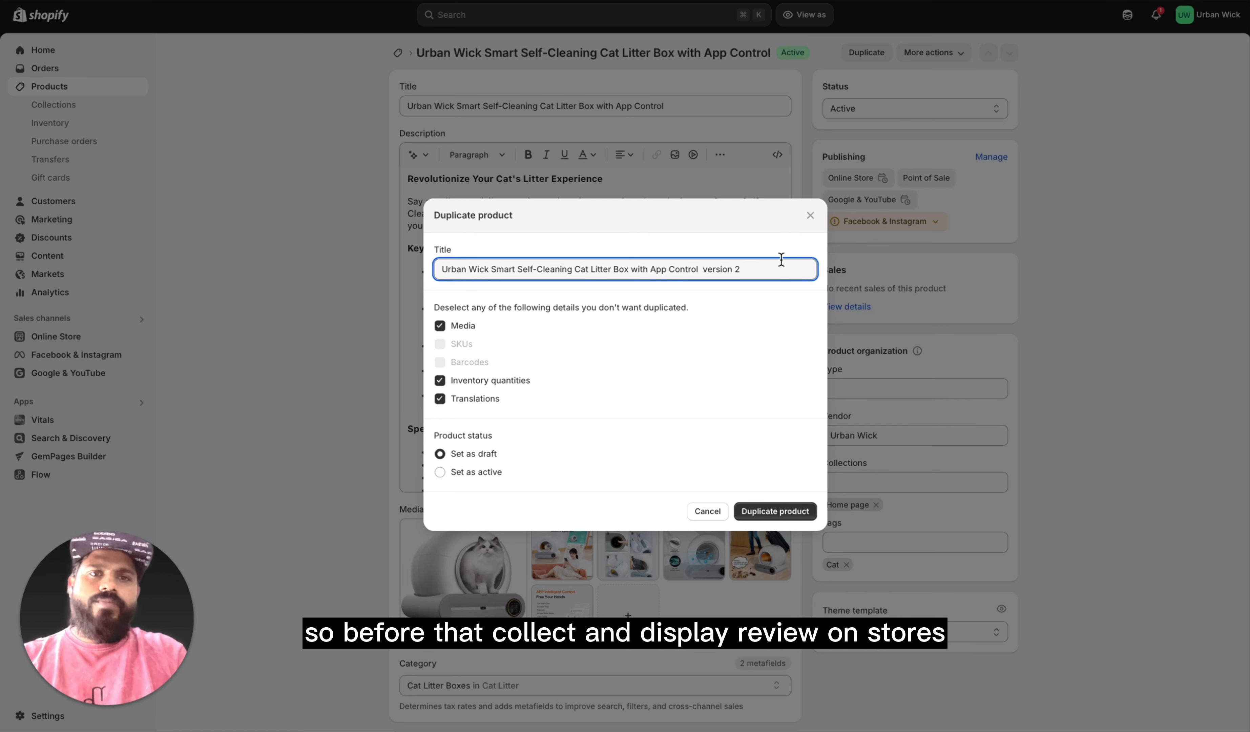
Step: Capitalize "Version" in the new title and create the duplicate as a draft with media, inventory quantities and translations included
left_click(708, 270)
key("BackSpace")
type("V")
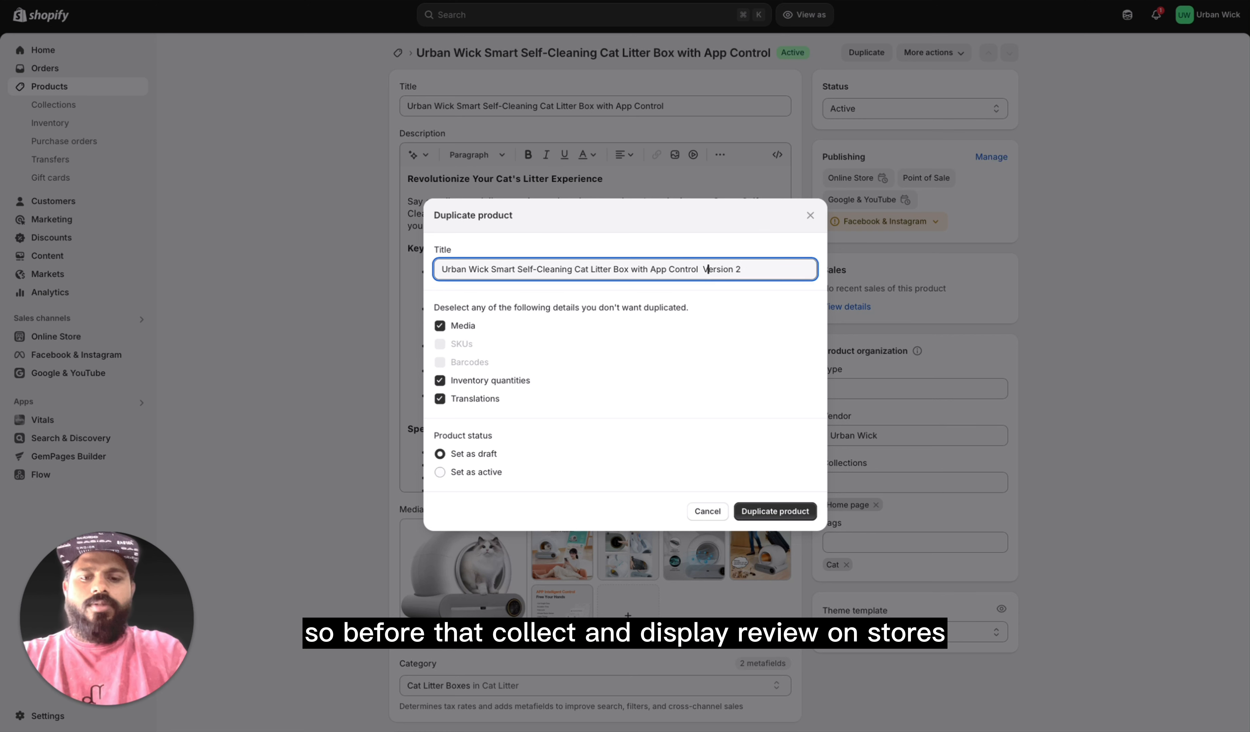
left_click(765, 281)
left_click(733, 270)
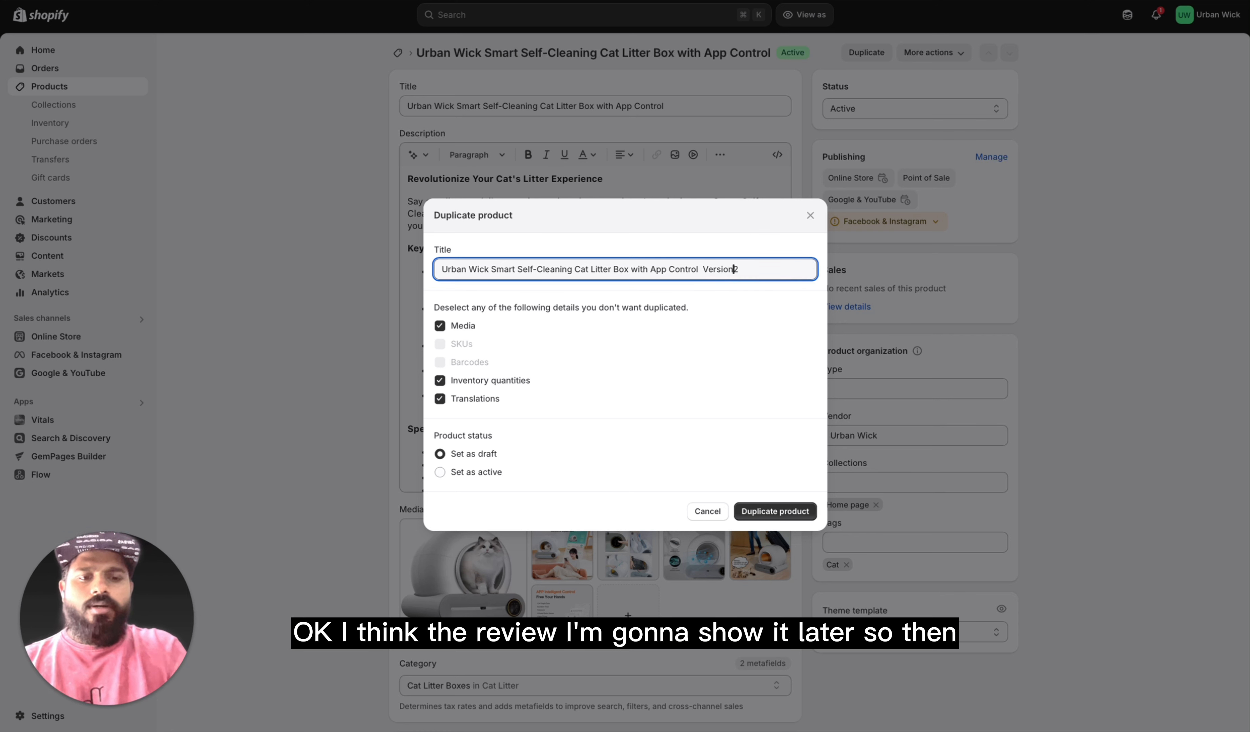
type("-")
key("BackSpace")
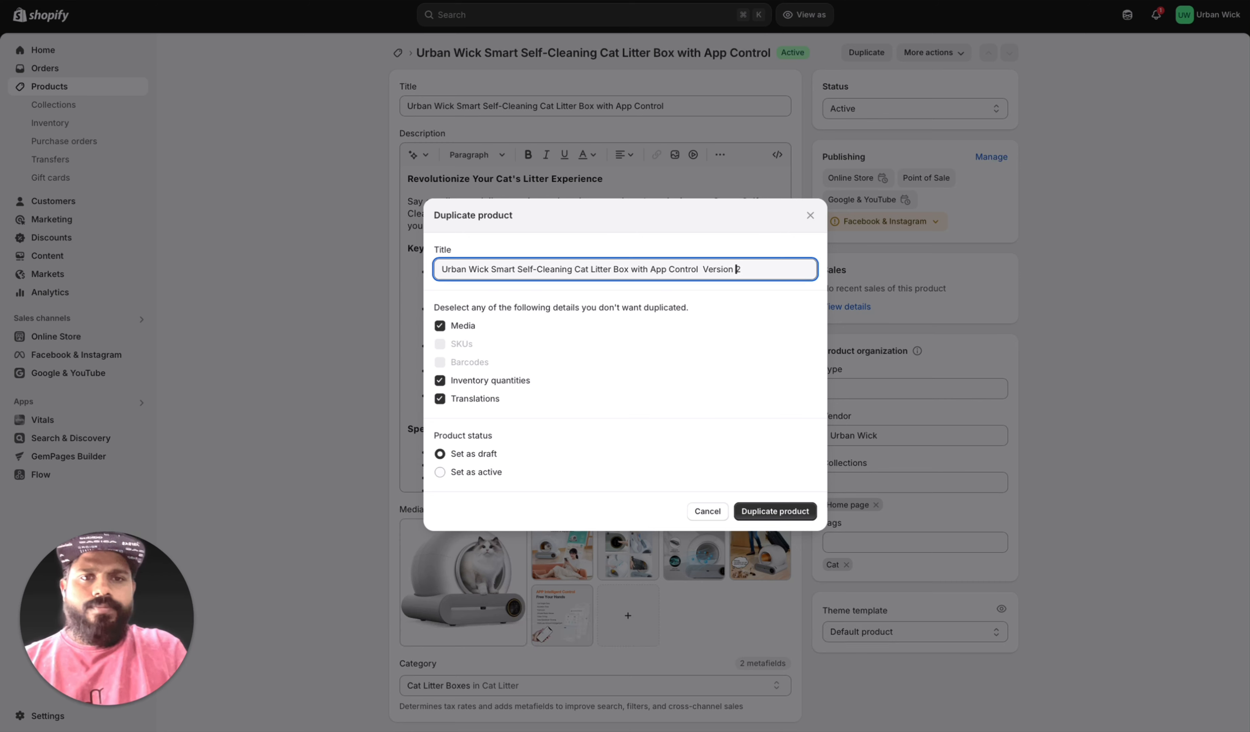
left_click(784, 519)
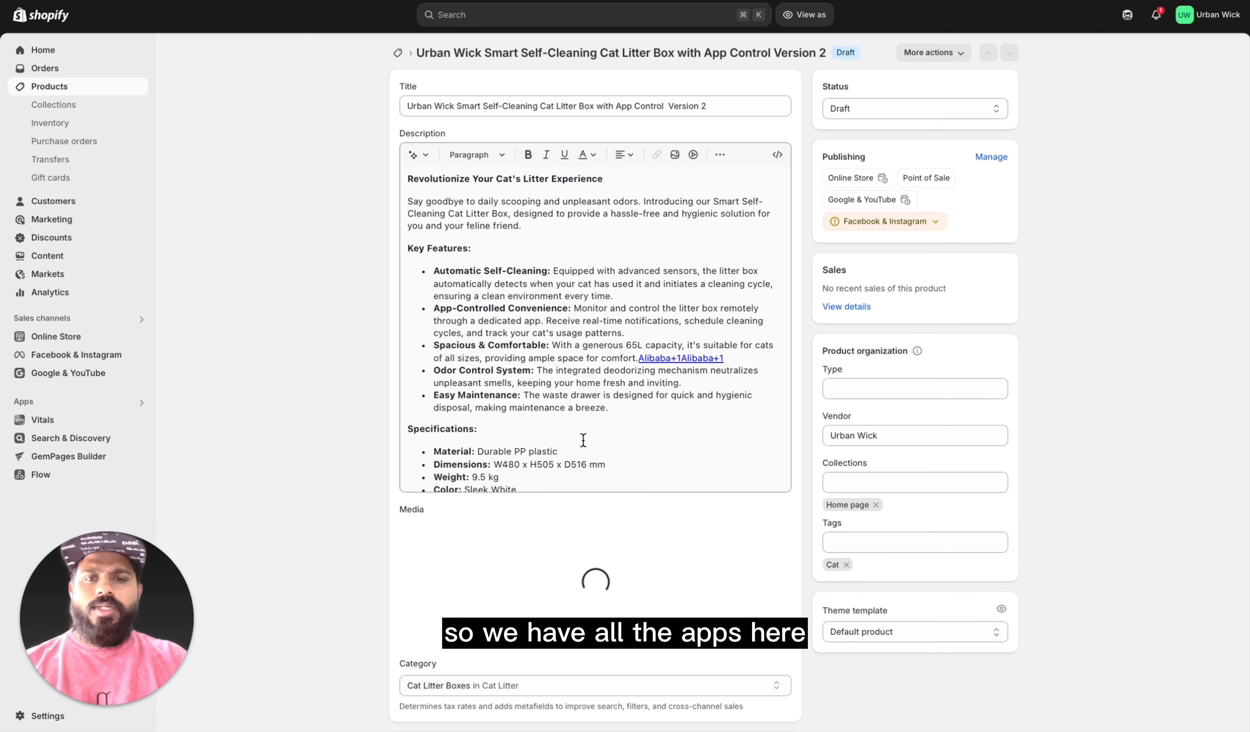
Step: Place the Highly Efficient Deodorization image first and the travel image second in the duplicate's media, and check its pricing, inventory and shipping details
left_click_drag(668, 578, 503, 568)
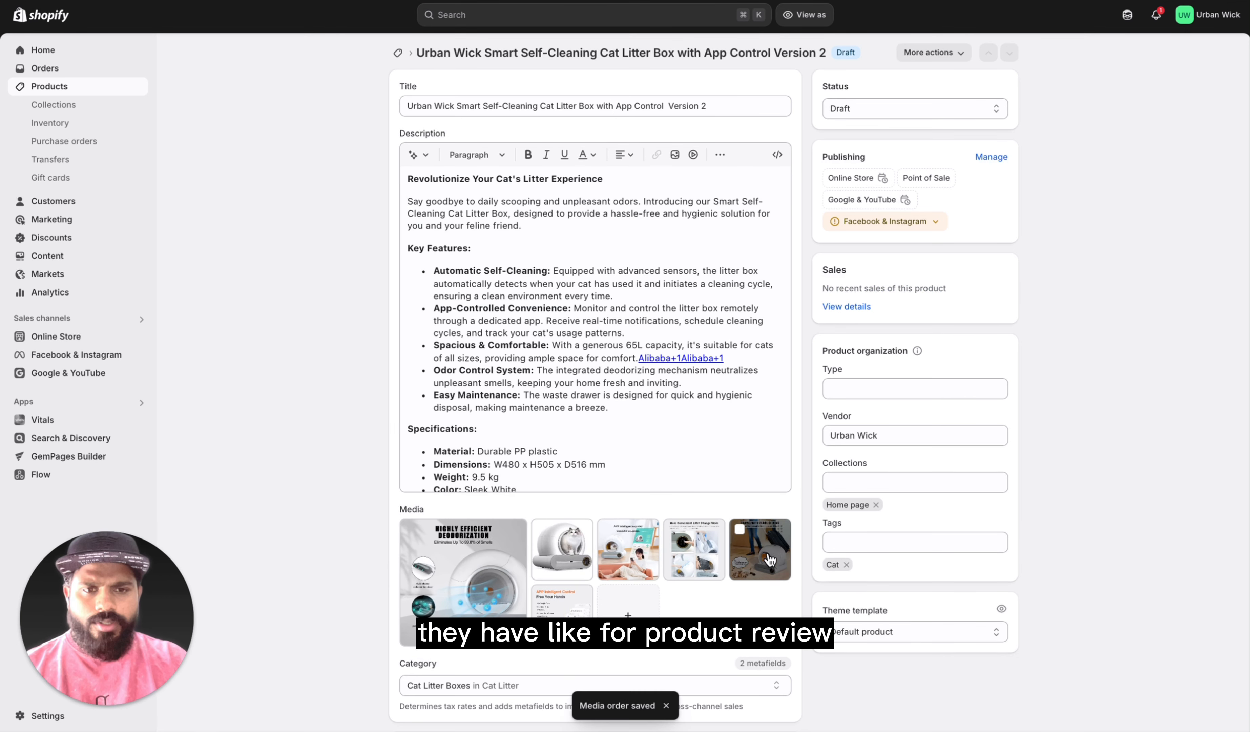
left_click_drag(761, 569, 467, 568)
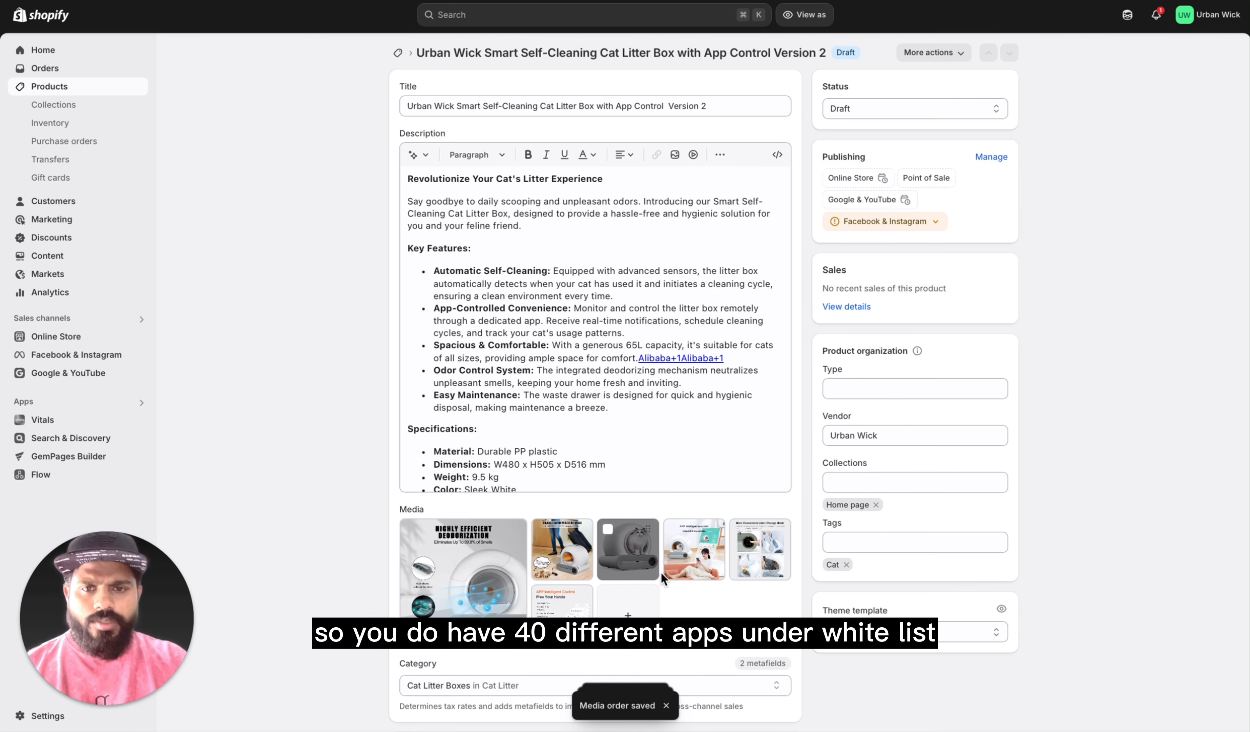
scroll(695, 597, "down", 10)
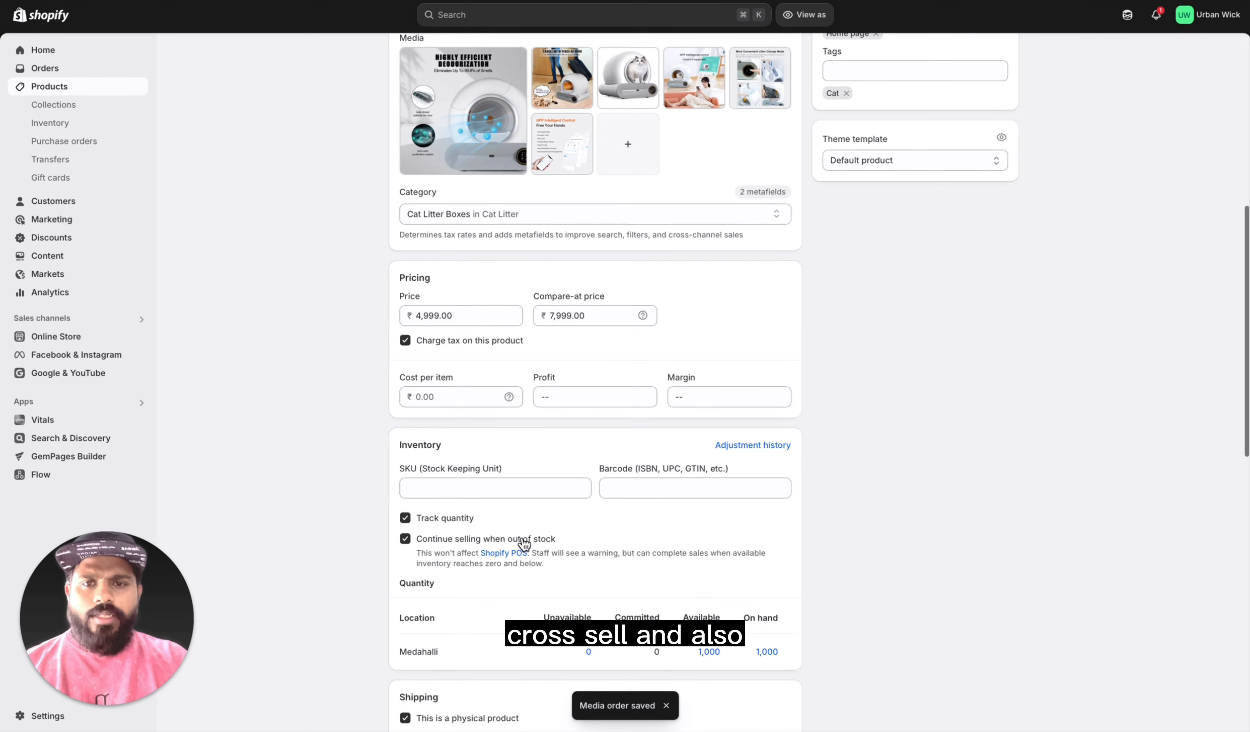
scroll(588, 537, "down", 3)
scroll(602, 612, "down", 6)
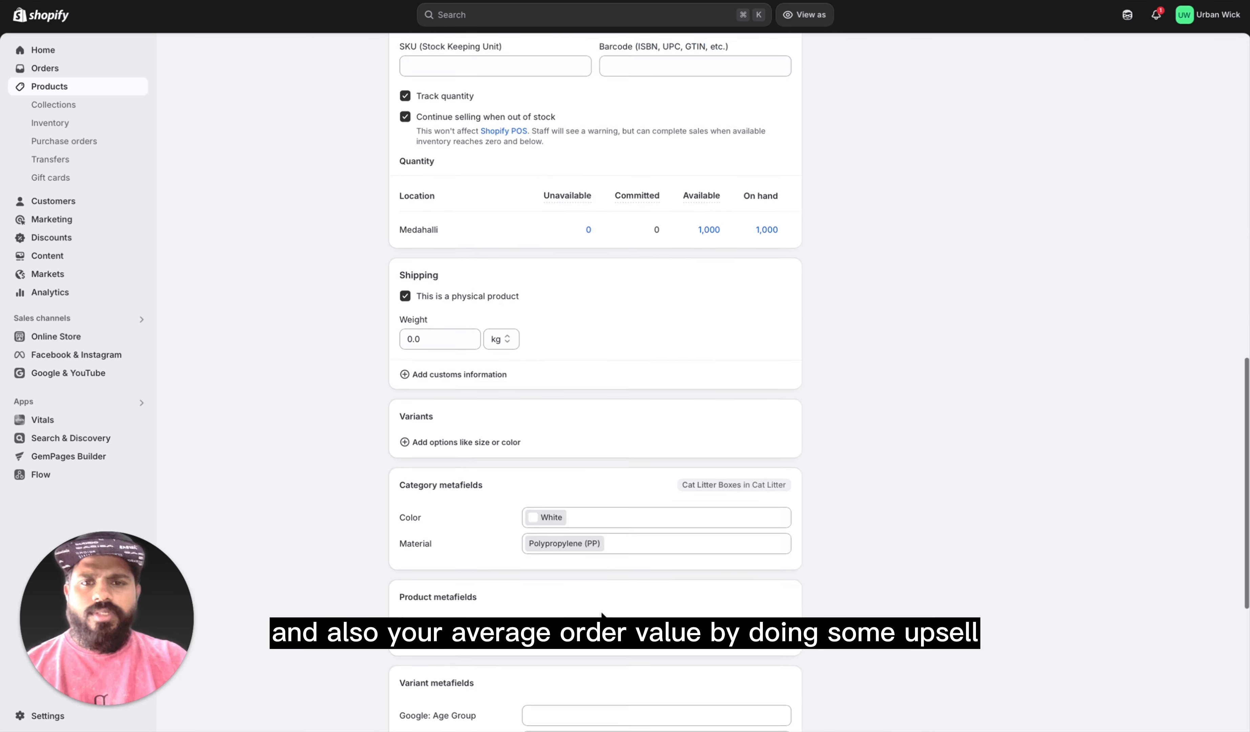
scroll(602, 612, "up", 15)
scroll(603, 614, "up", 2)
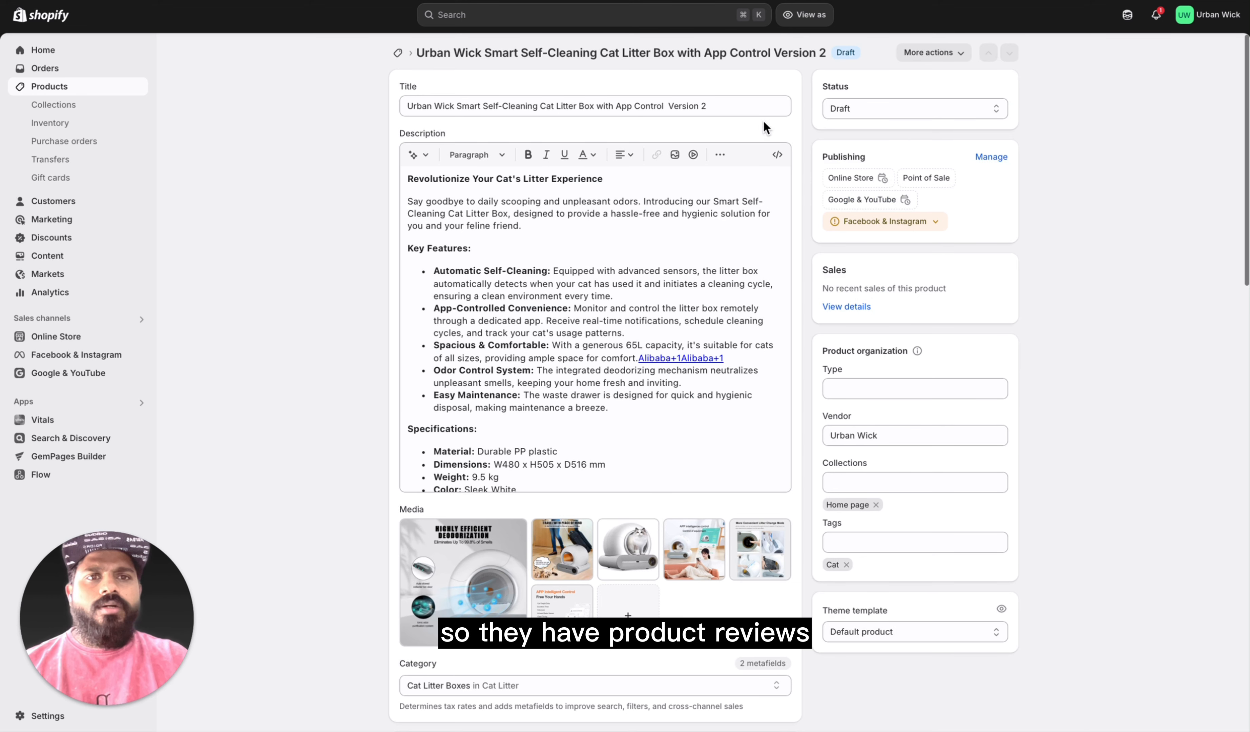
Step: Set the Version 2 product's status to Active and save it
left_click(864, 113)
left_click(828, 89)
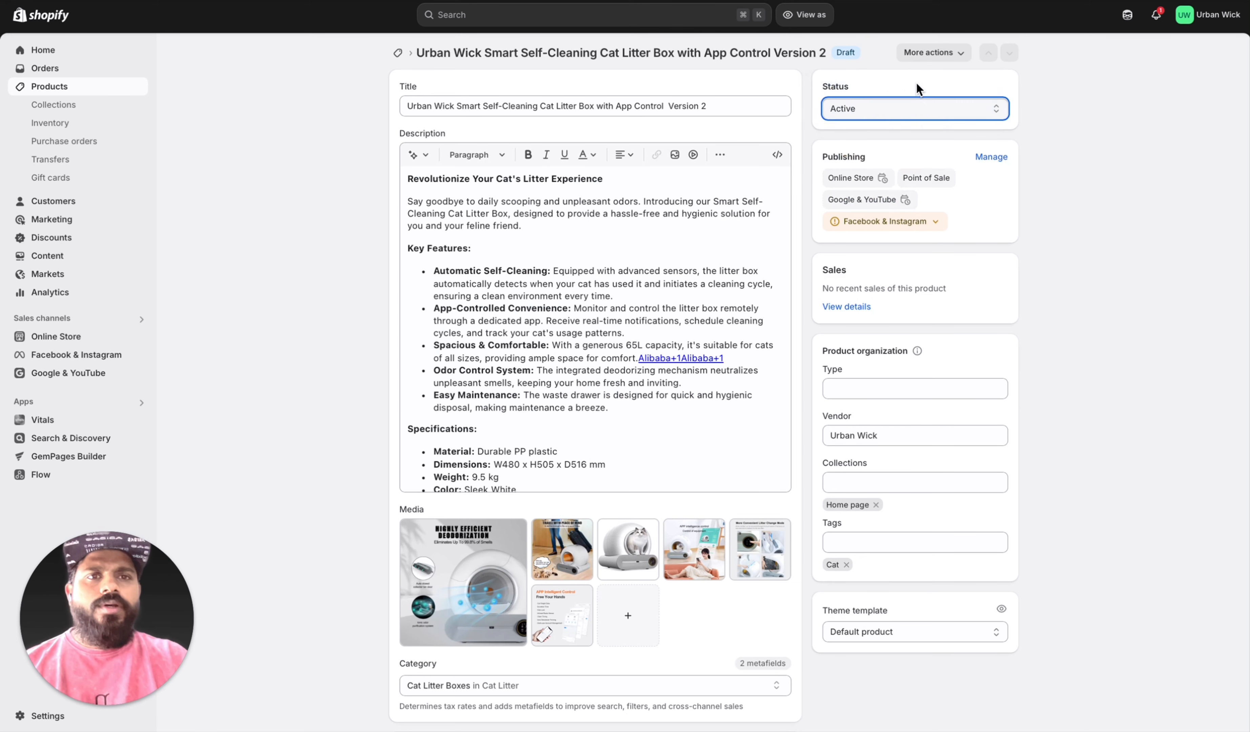
left_click(819, 24)
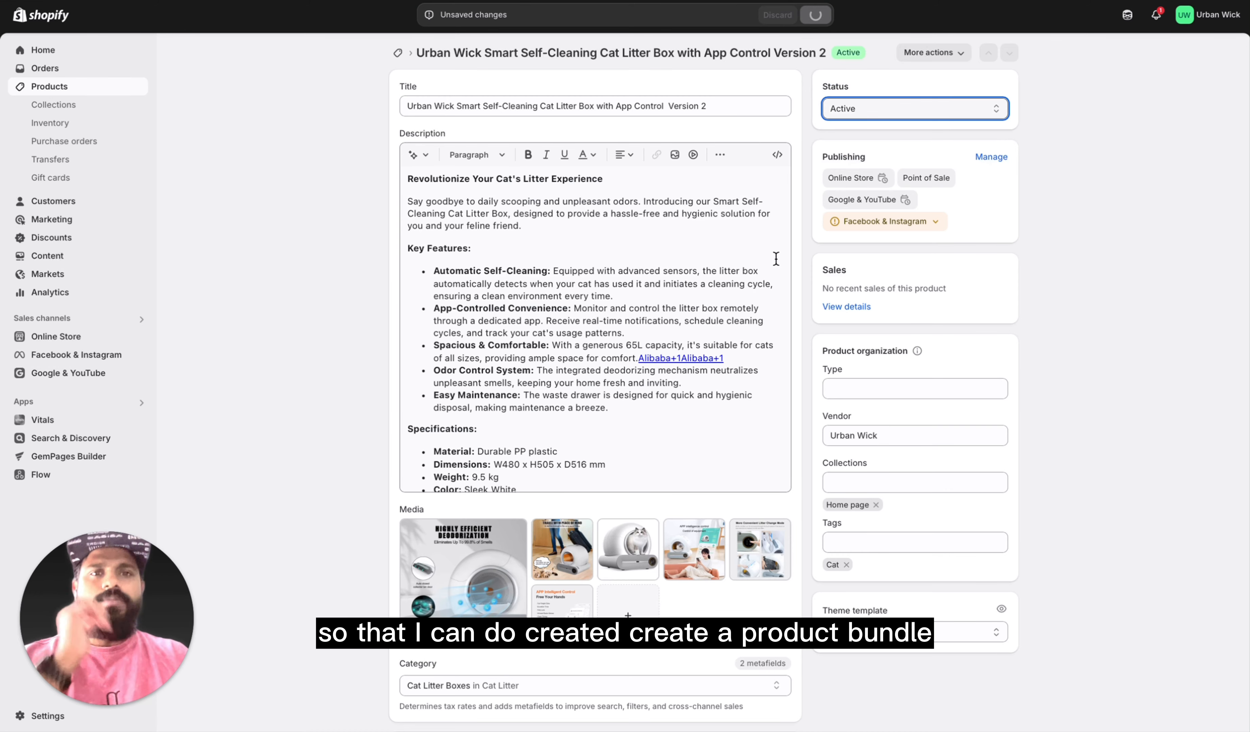
scroll(670, 468, "down", 8)
scroll(670, 468, "up", 10)
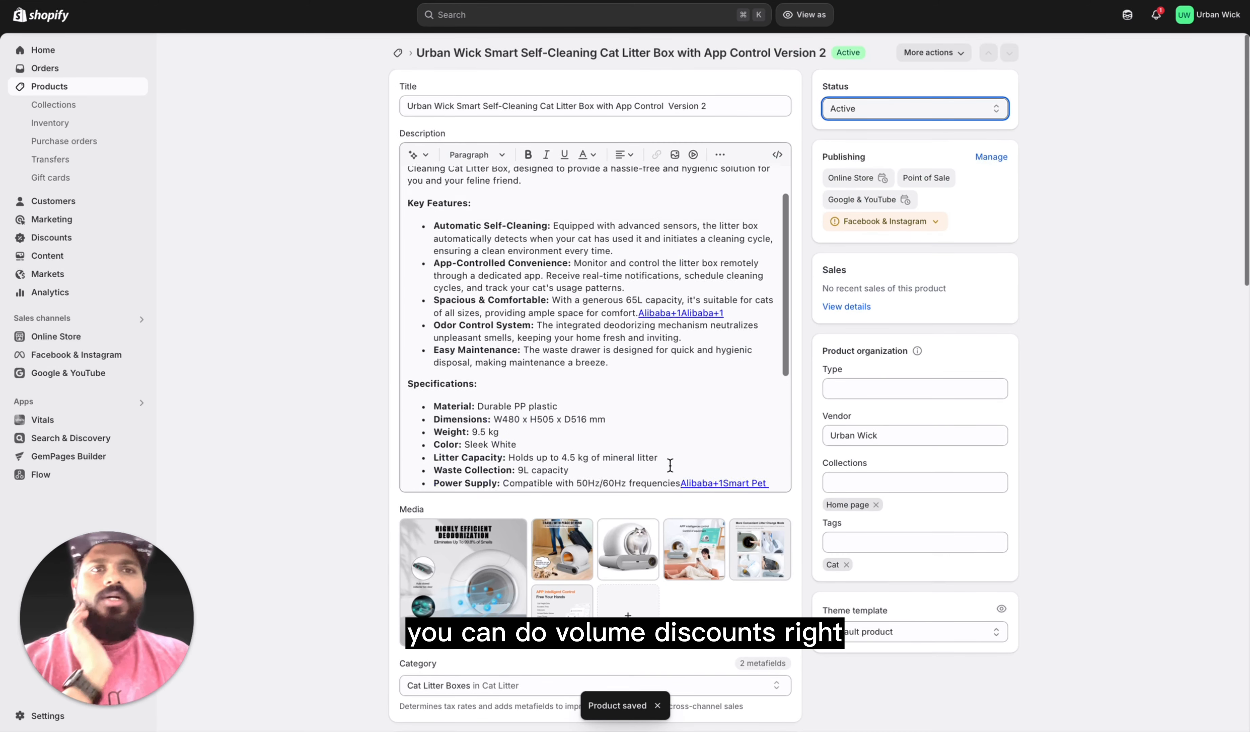
Step: Check the additional actions offered for the Version 2 product and return to the list of all products
left_click(938, 53)
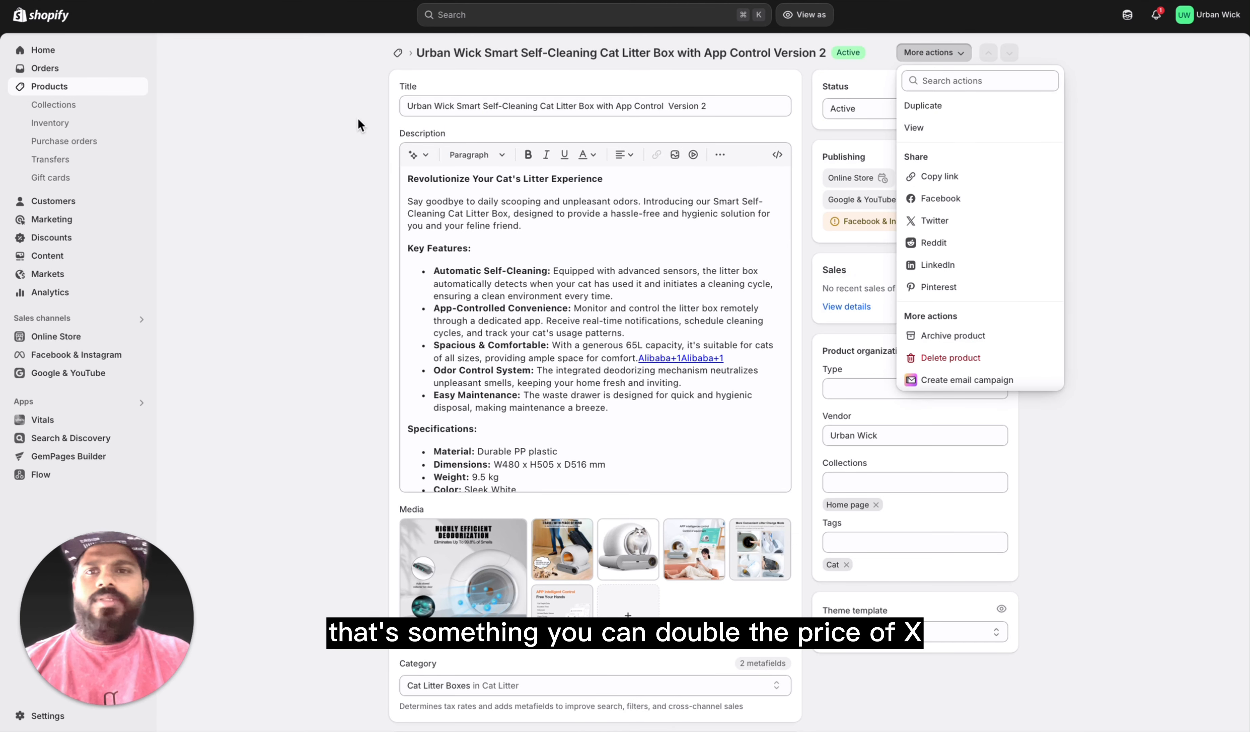
left_click(165, 134)
left_click(69, 53)
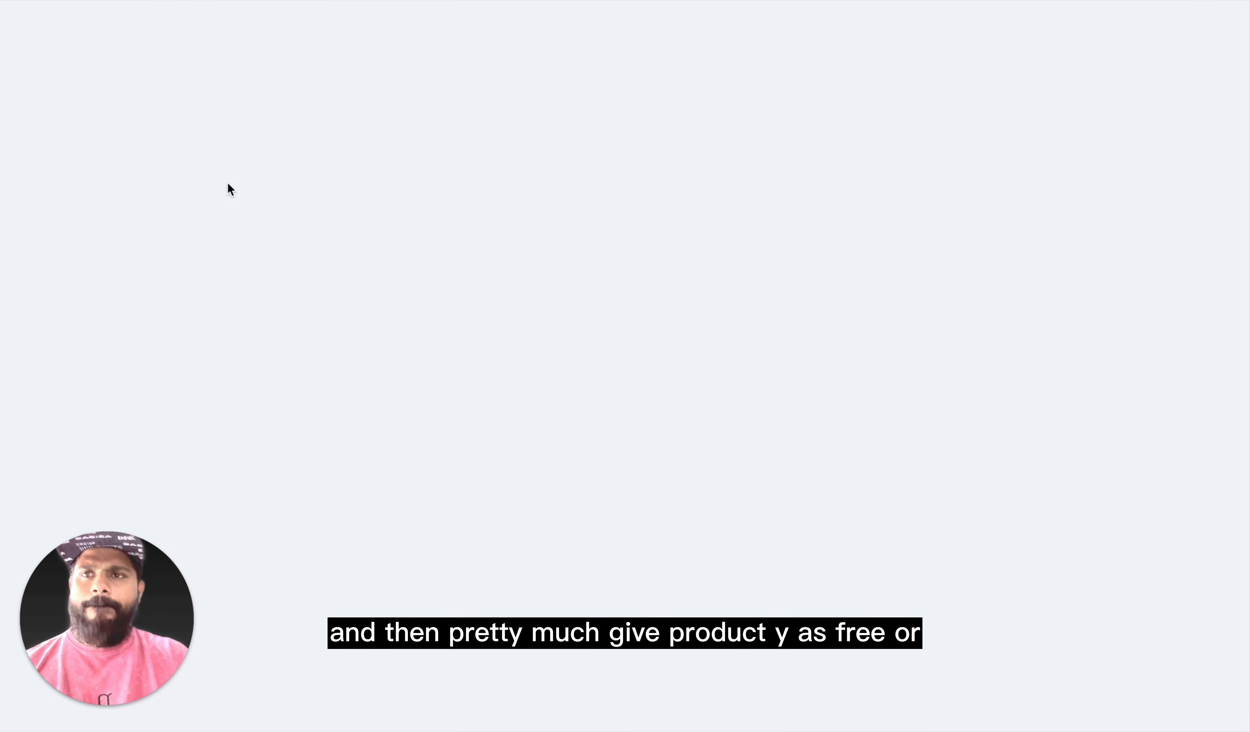
left_click(120, 90)
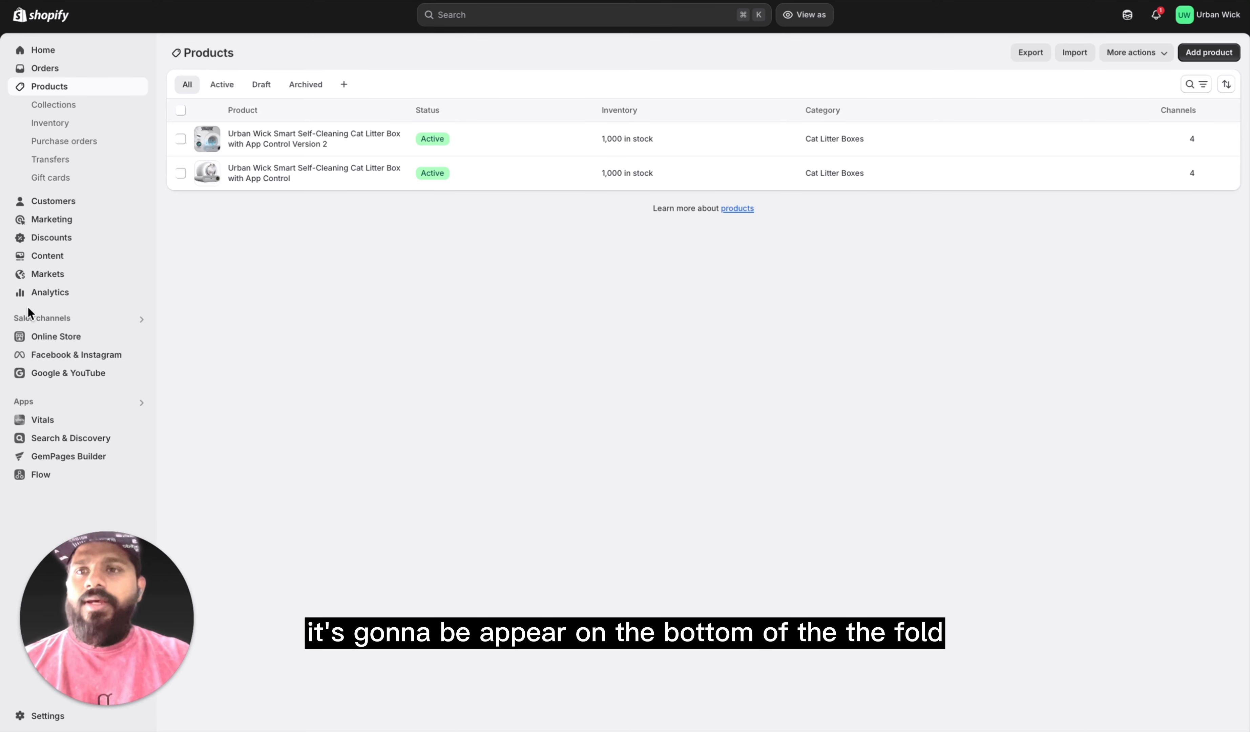
Step: Enable Visitor Replays from the trial extension tasks in the Vitals app and return to the Vitals dashboard
left_click(126, 423)
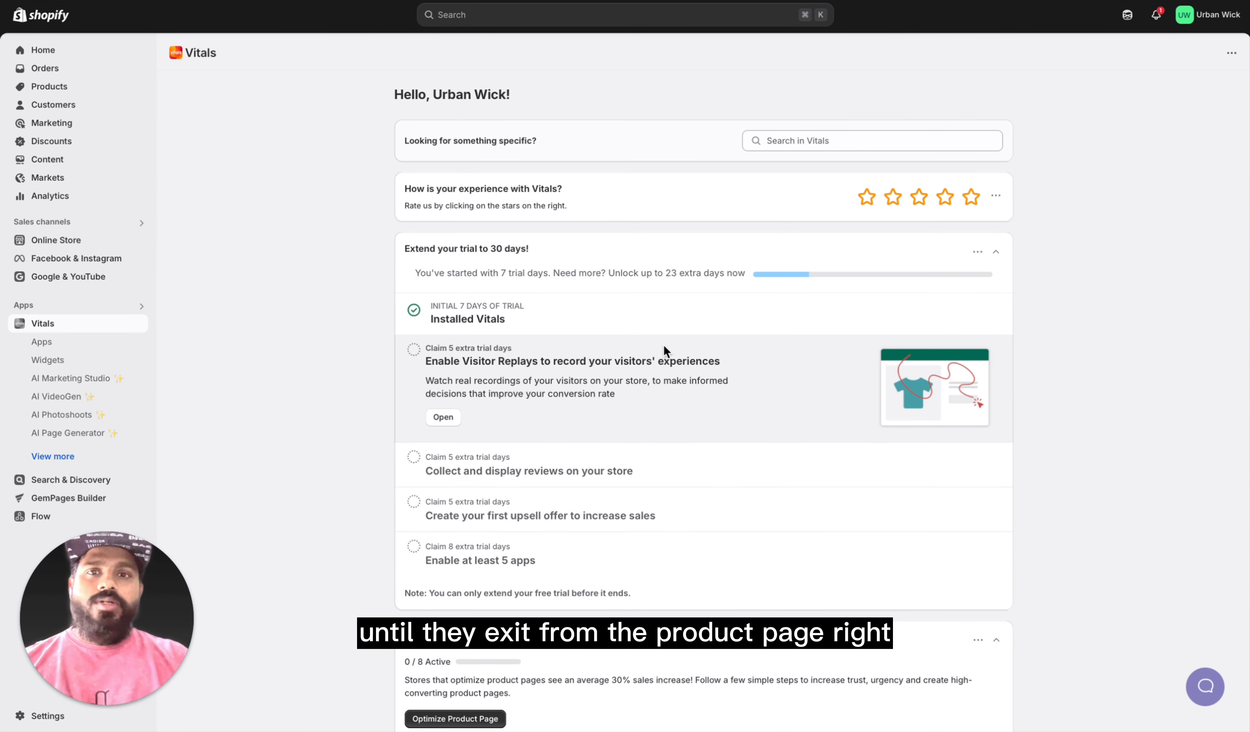
scroll(632, 415, "down", 5)
scroll(609, 447, "up", 5)
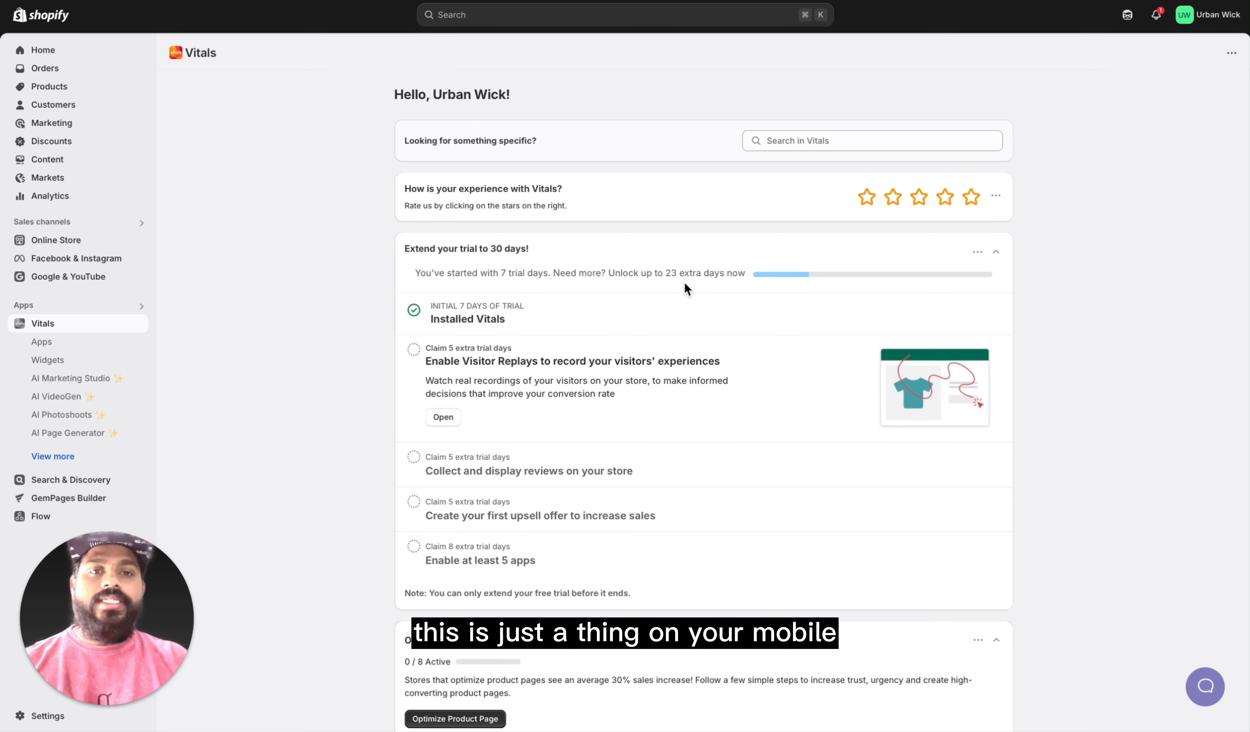
scroll(717, 355, "down", 2)
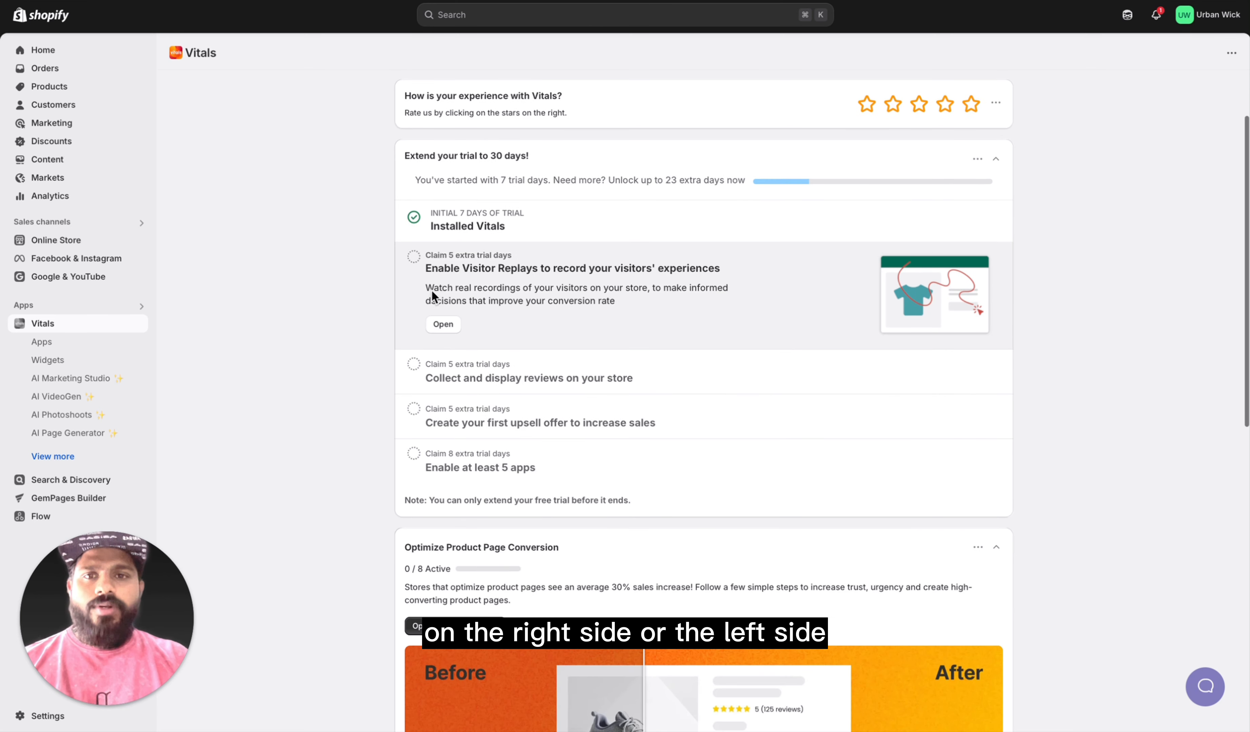
scroll(438, 388, "down", 1)
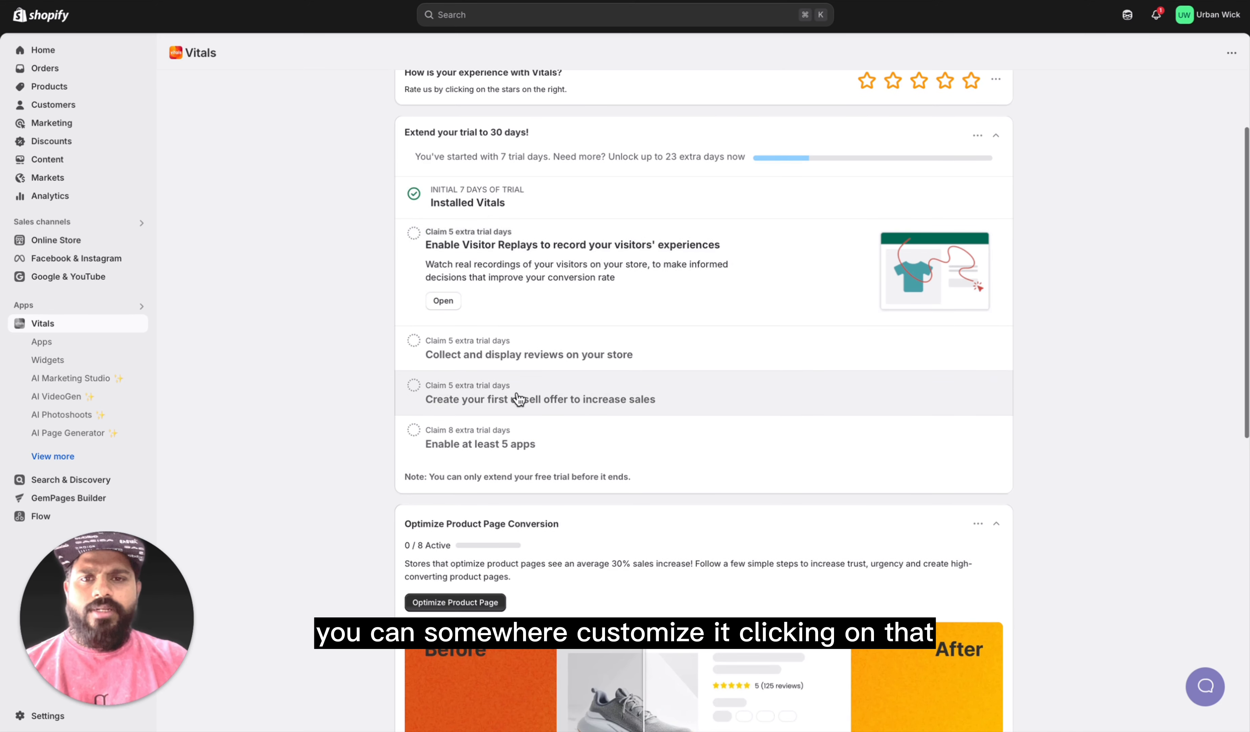
scroll(456, 340, "up", 2)
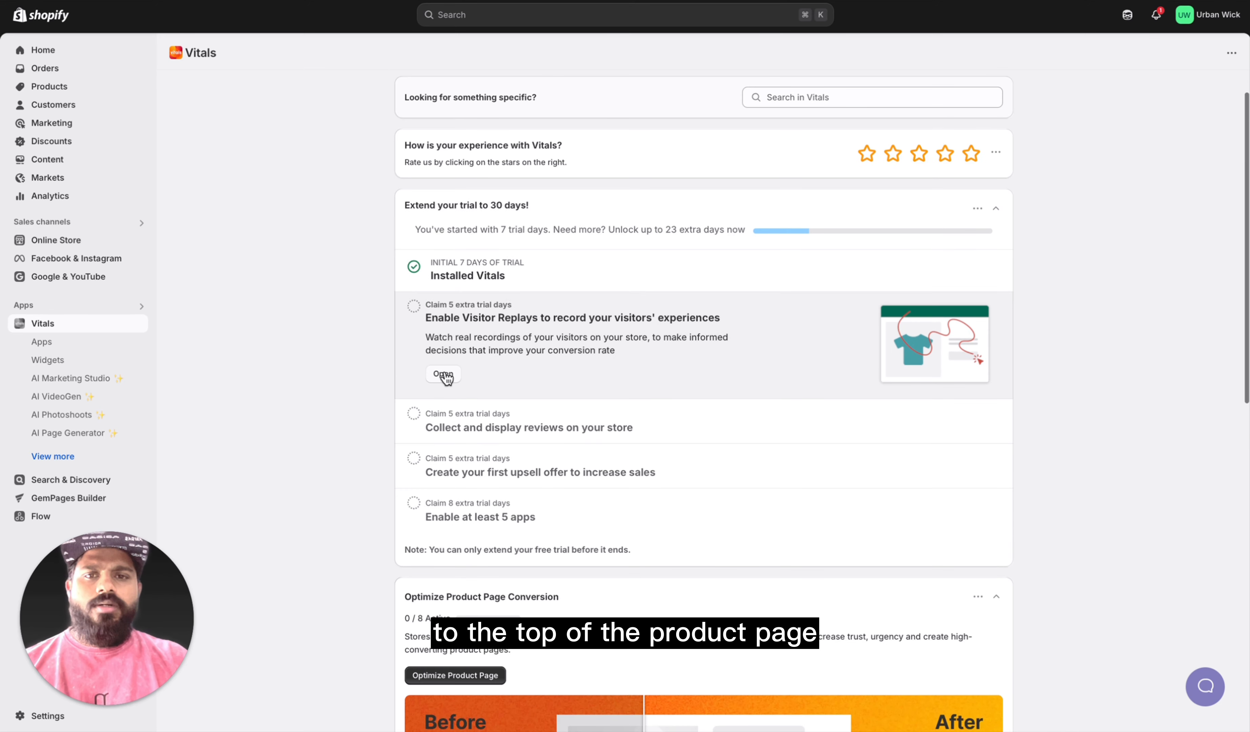
left_click(506, 380)
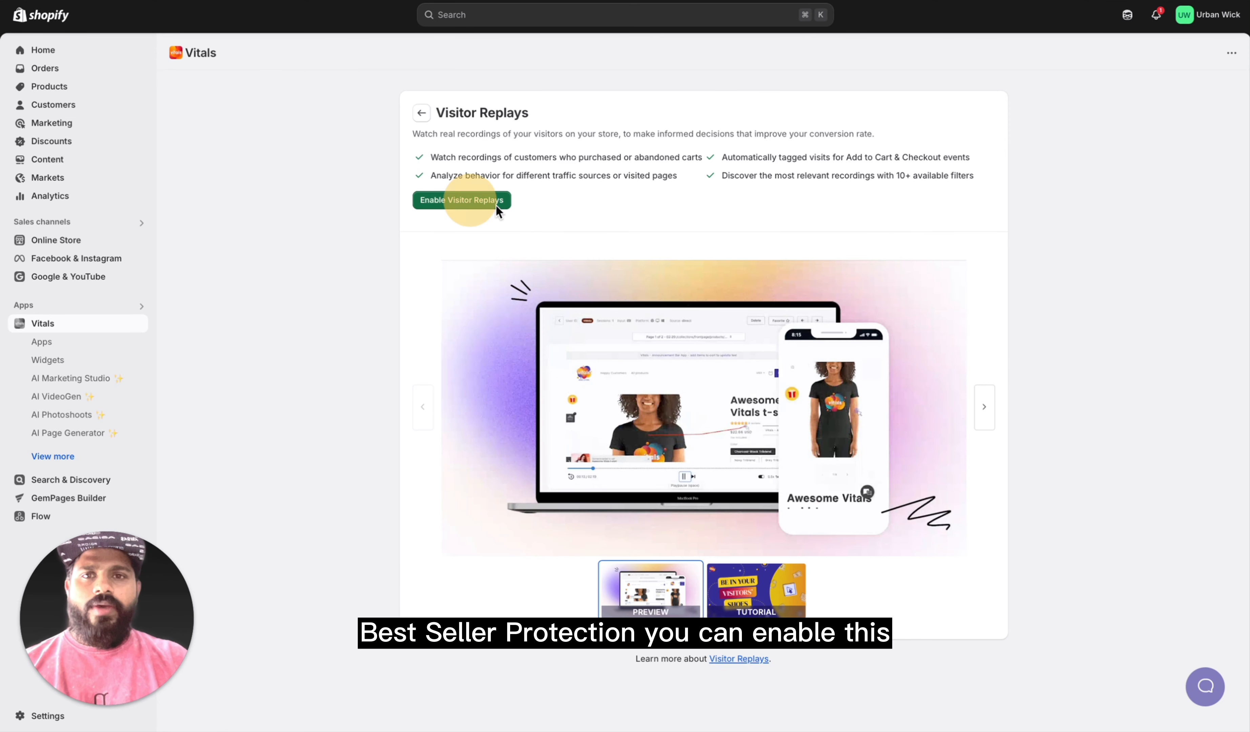
left_click(489, 202)
left_click(778, 460)
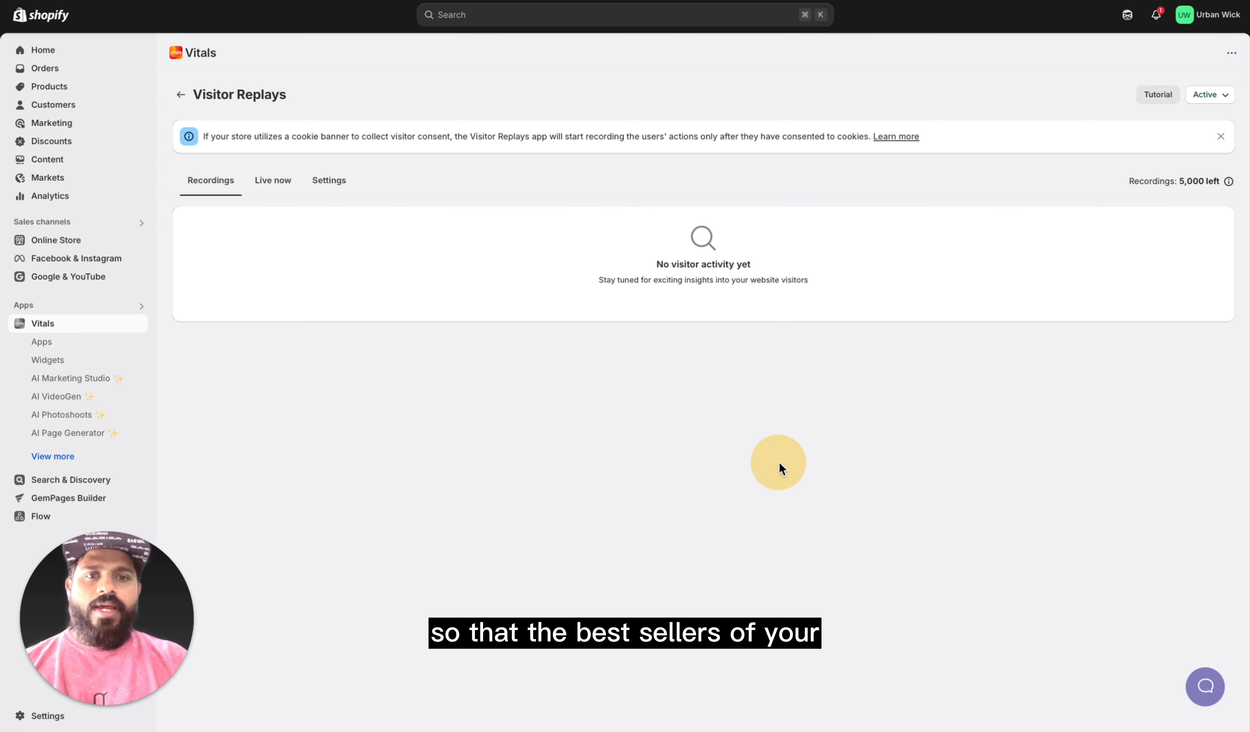
left_click(181, 94)
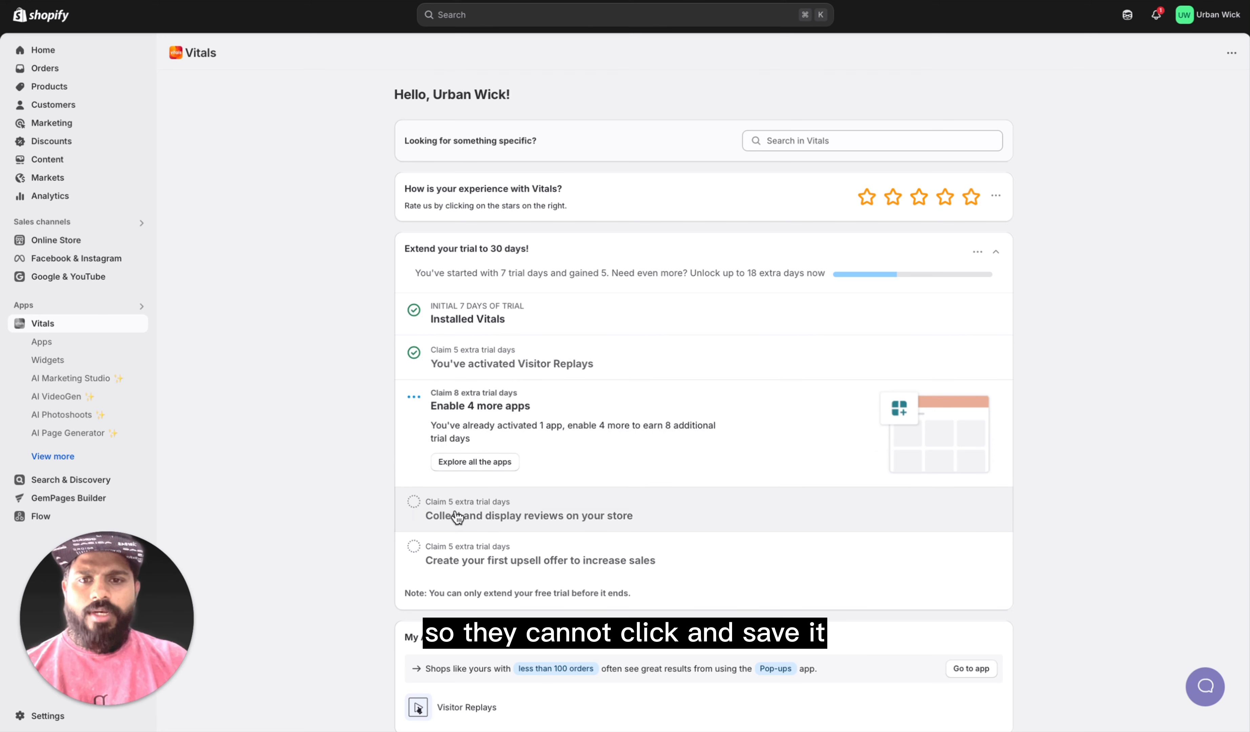
Step: Review the remaining trial extension tasks for collecting reviews and creating an upsell offer, and the Vitals dashboard sections below them
left_click(490, 528)
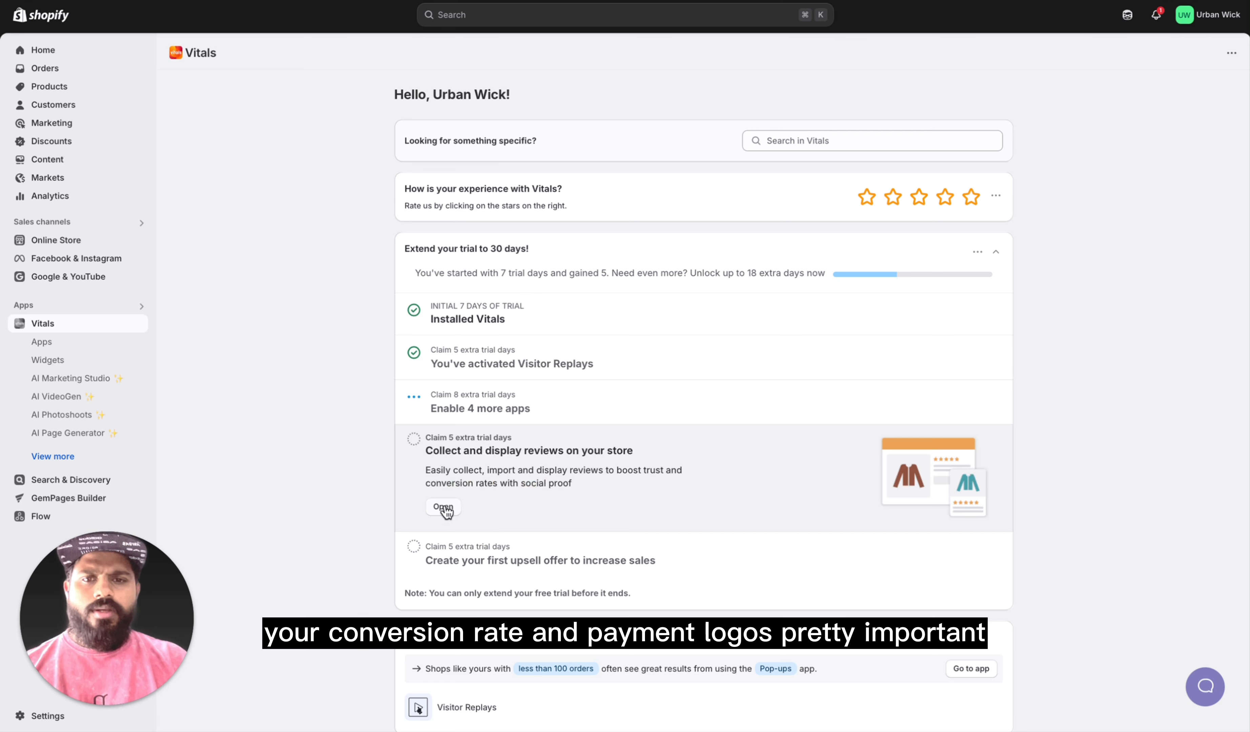
left_click(485, 563)
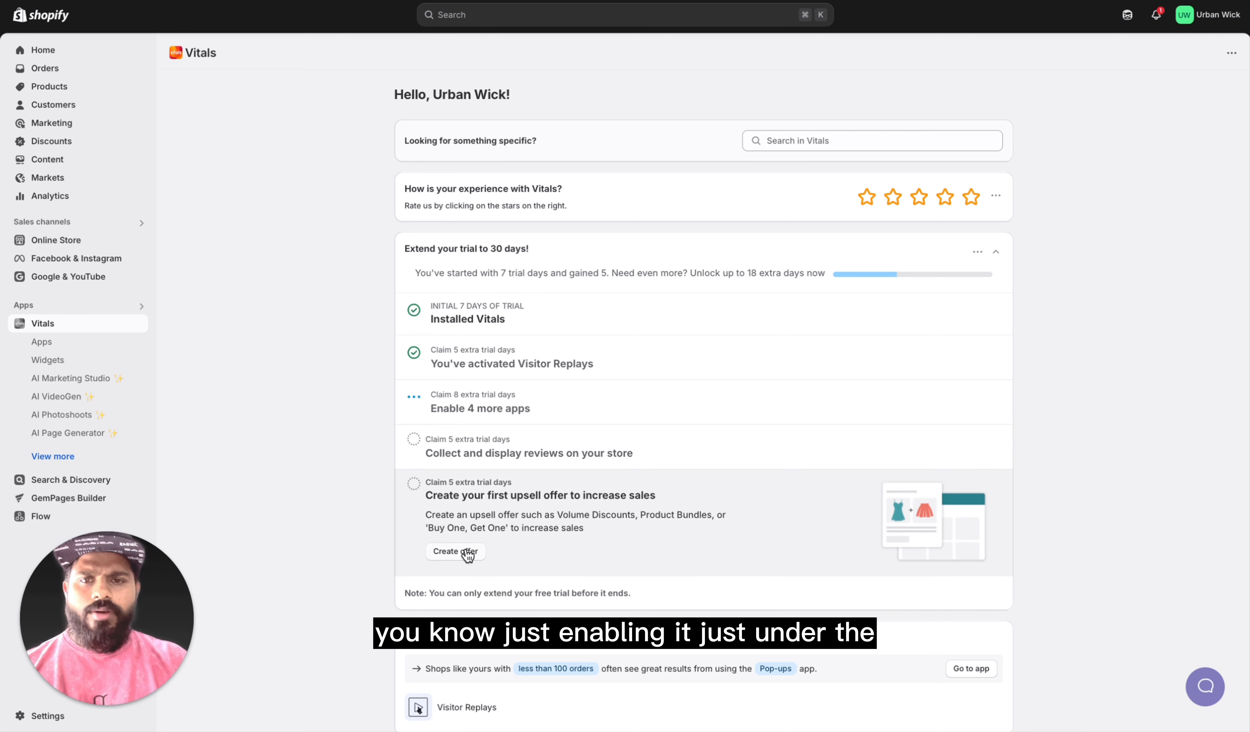
scroll(647, 470, "down", 4)
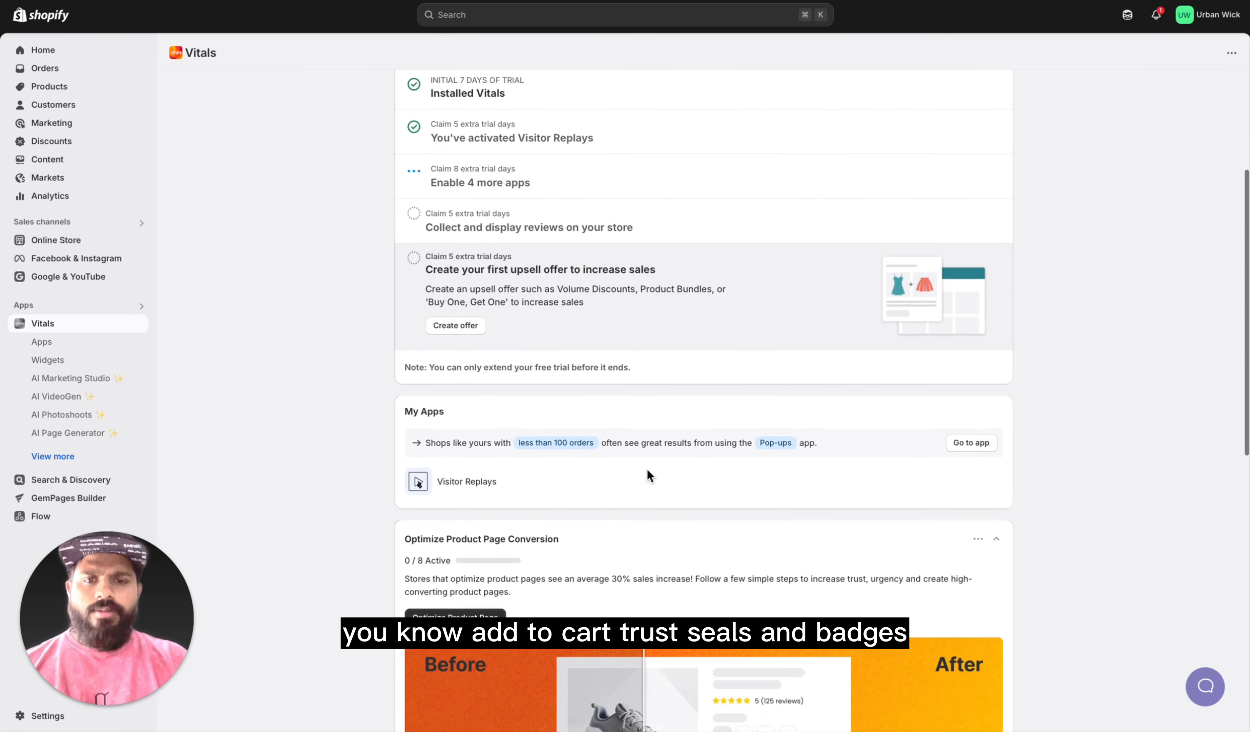
scroll(648, 476, "down", 10)
scroll(620, 483, "up", 15)
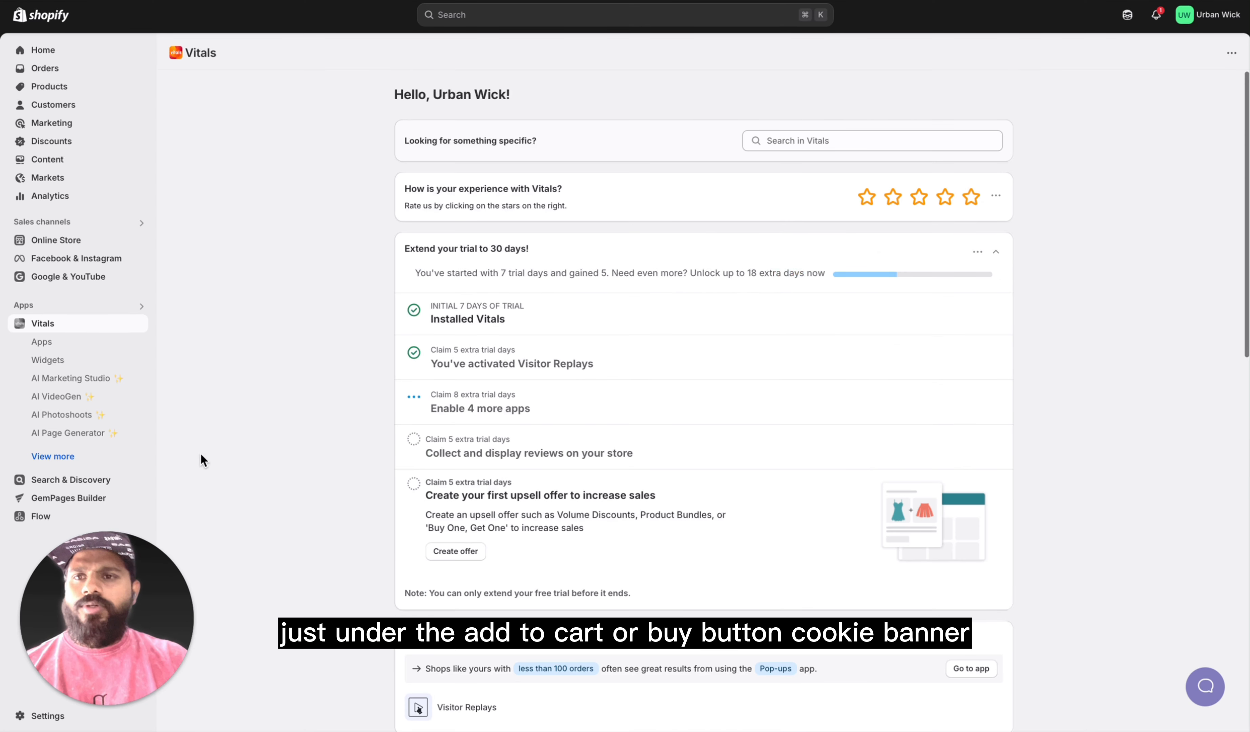
Step: Open the full list of Vitals apps and examine the conversion, upsell and trust apps available for the product page
left_click(76, 344)
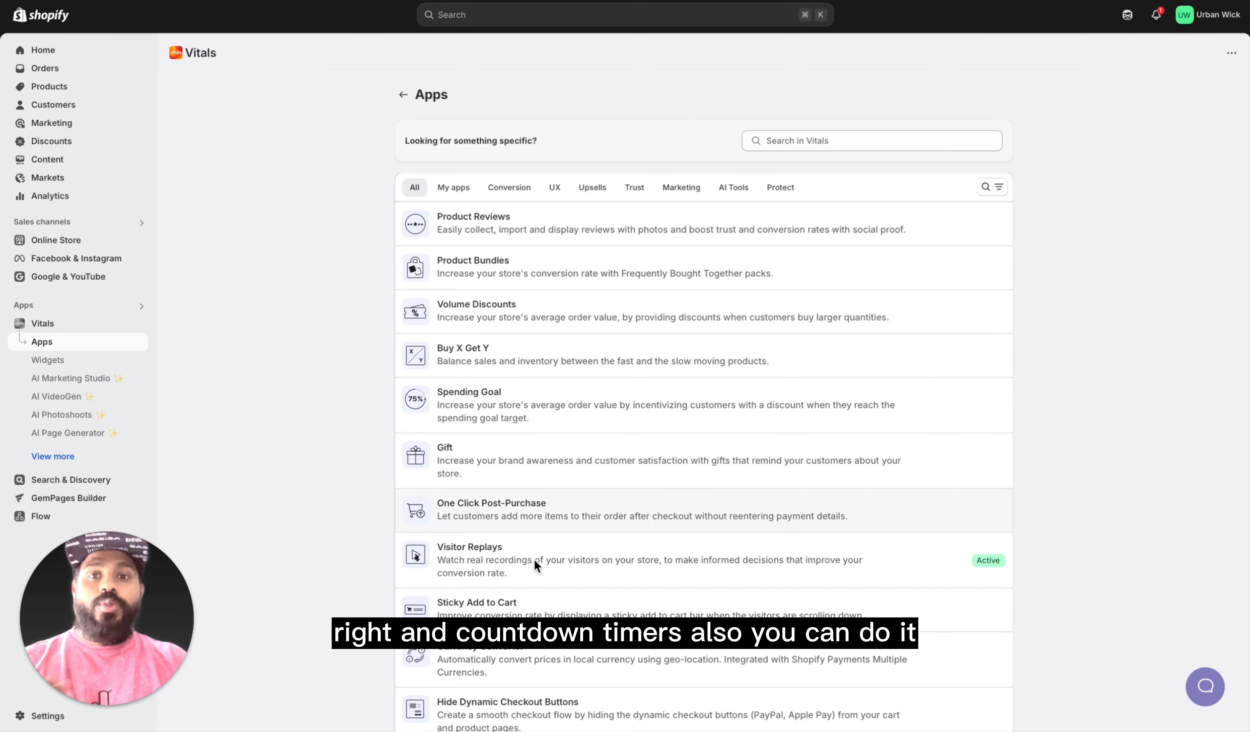
scroll(544, 525, "down", 10)
scroll(545, 524, "down", 10)
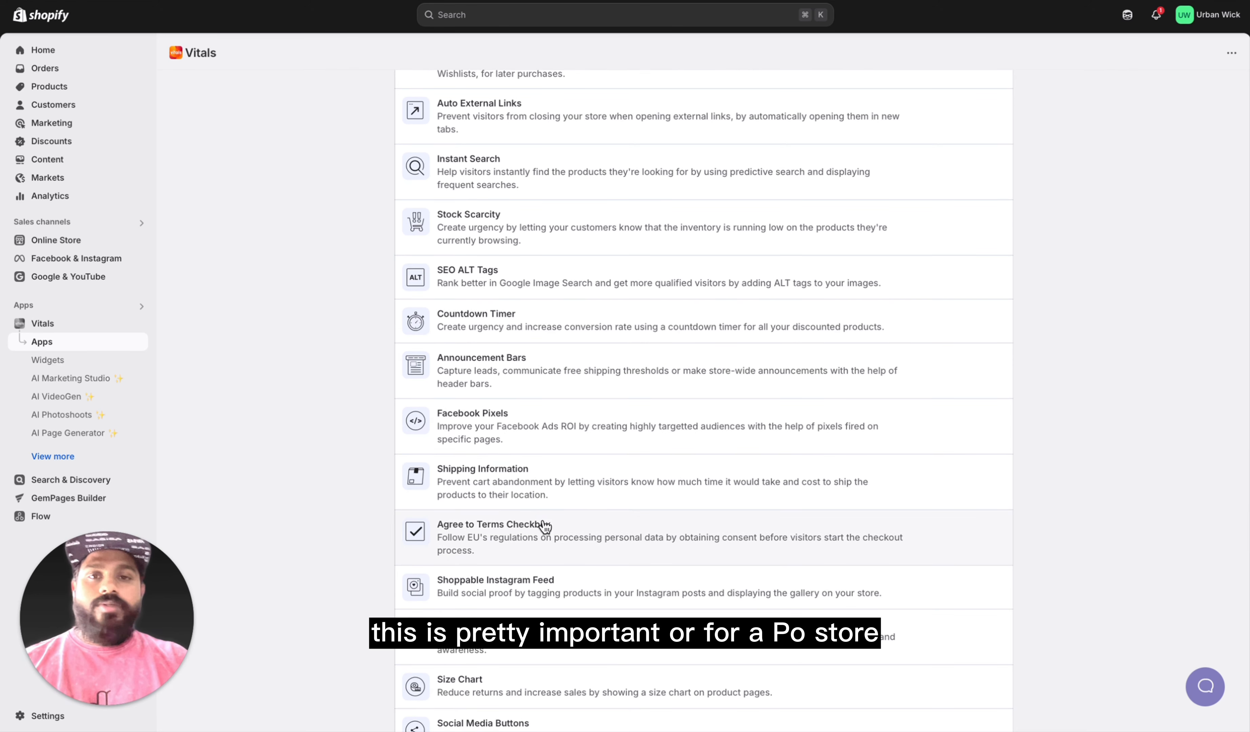
scroll(597, 510, "up", 20)
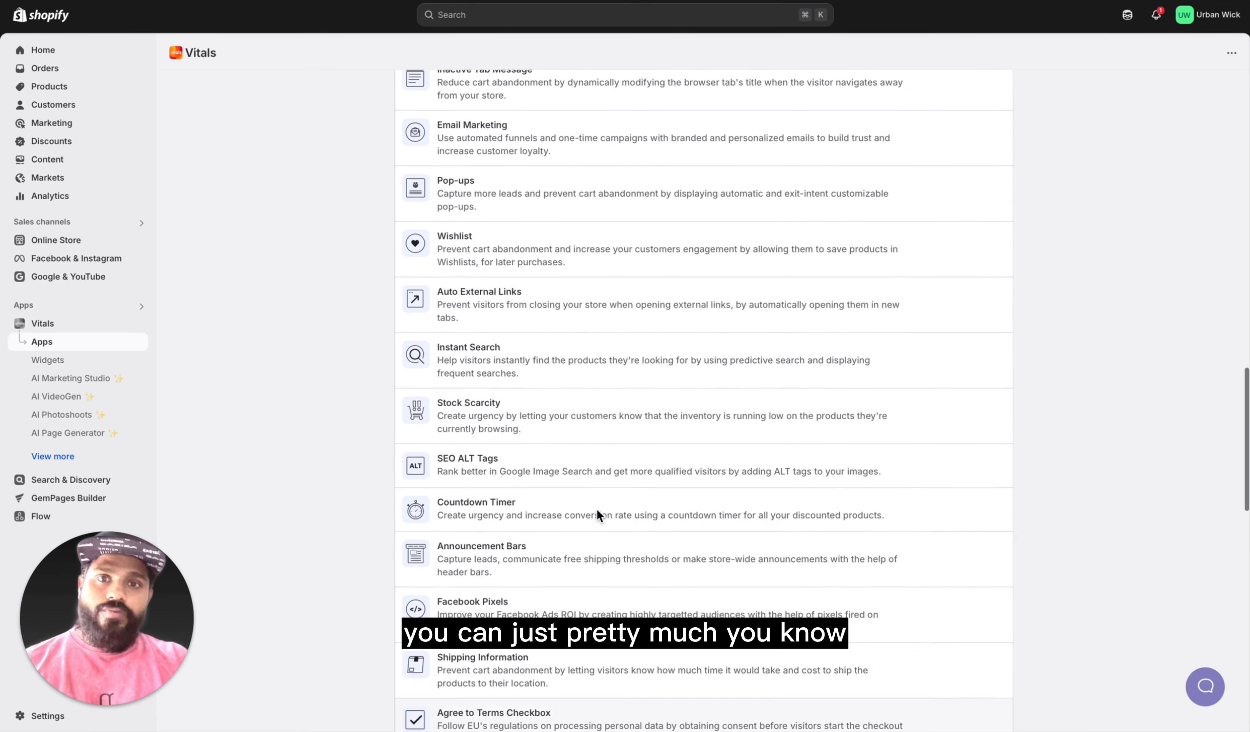
scroll(597, 511, "up", 2)
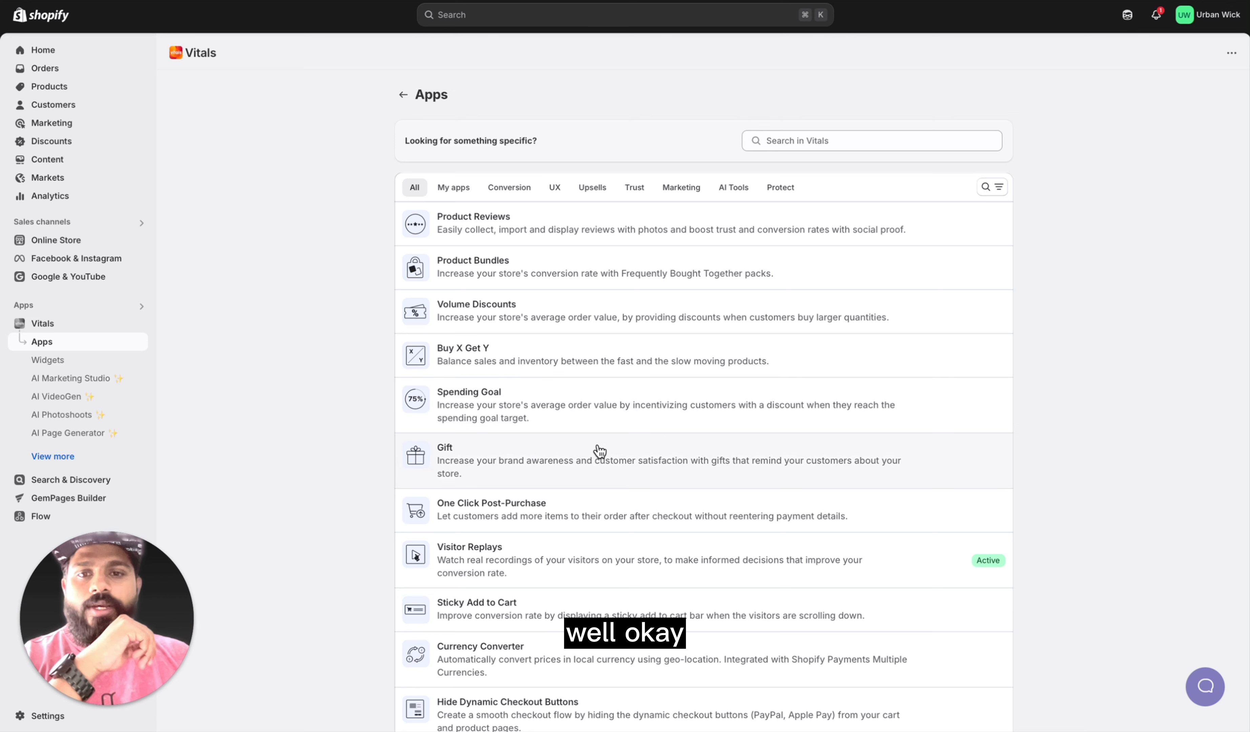
scroll(597, 435, "down", 1)
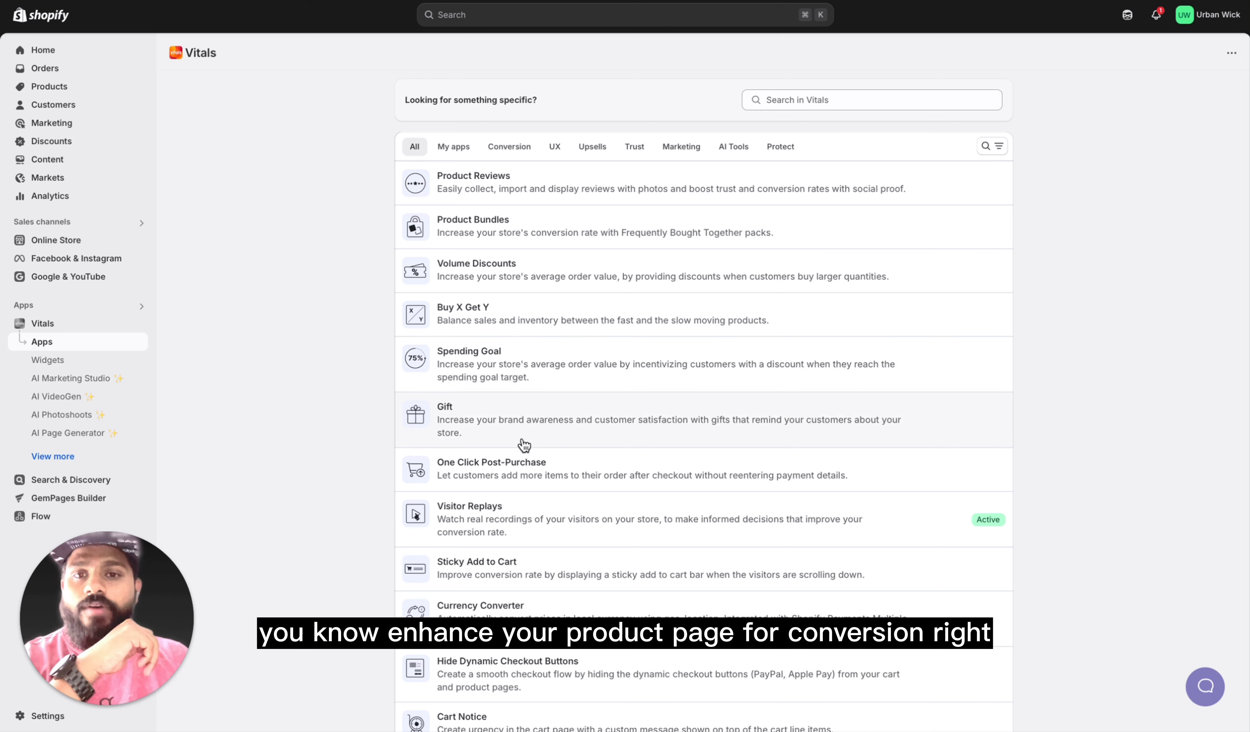
scroll(548, 437, "down", 1)
scroll(548, 509, "down", 5)
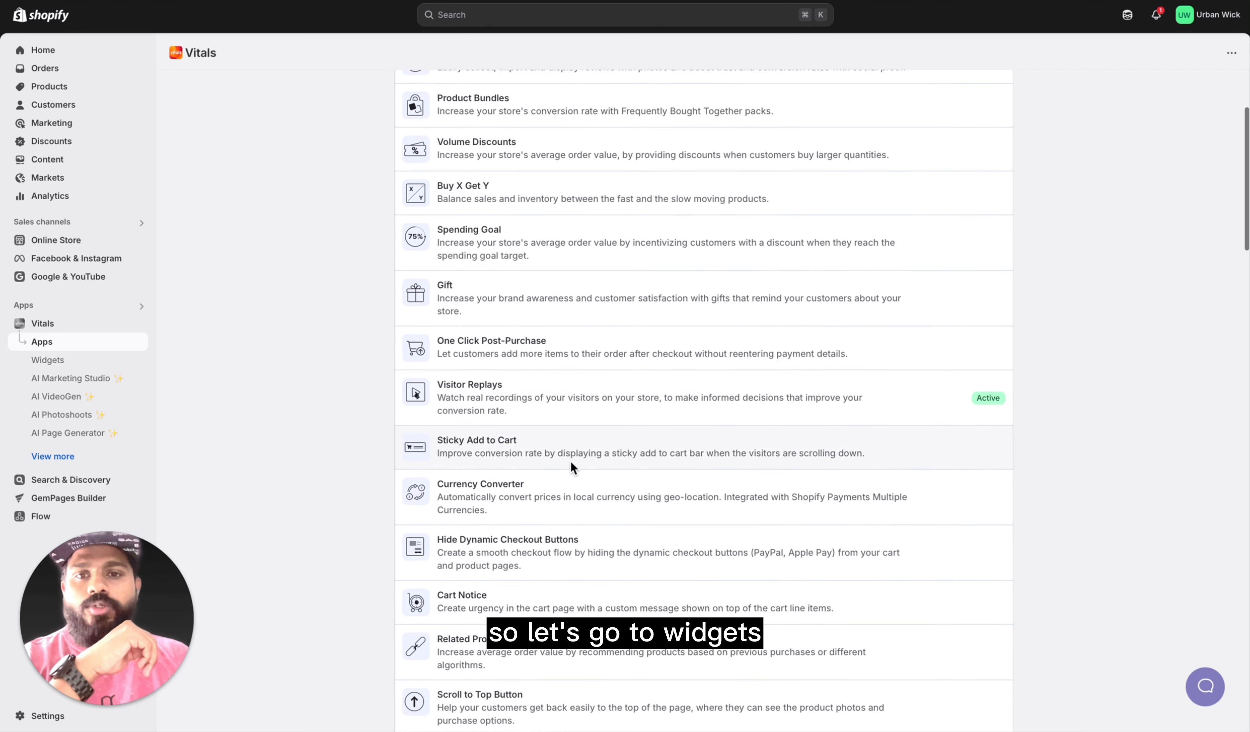
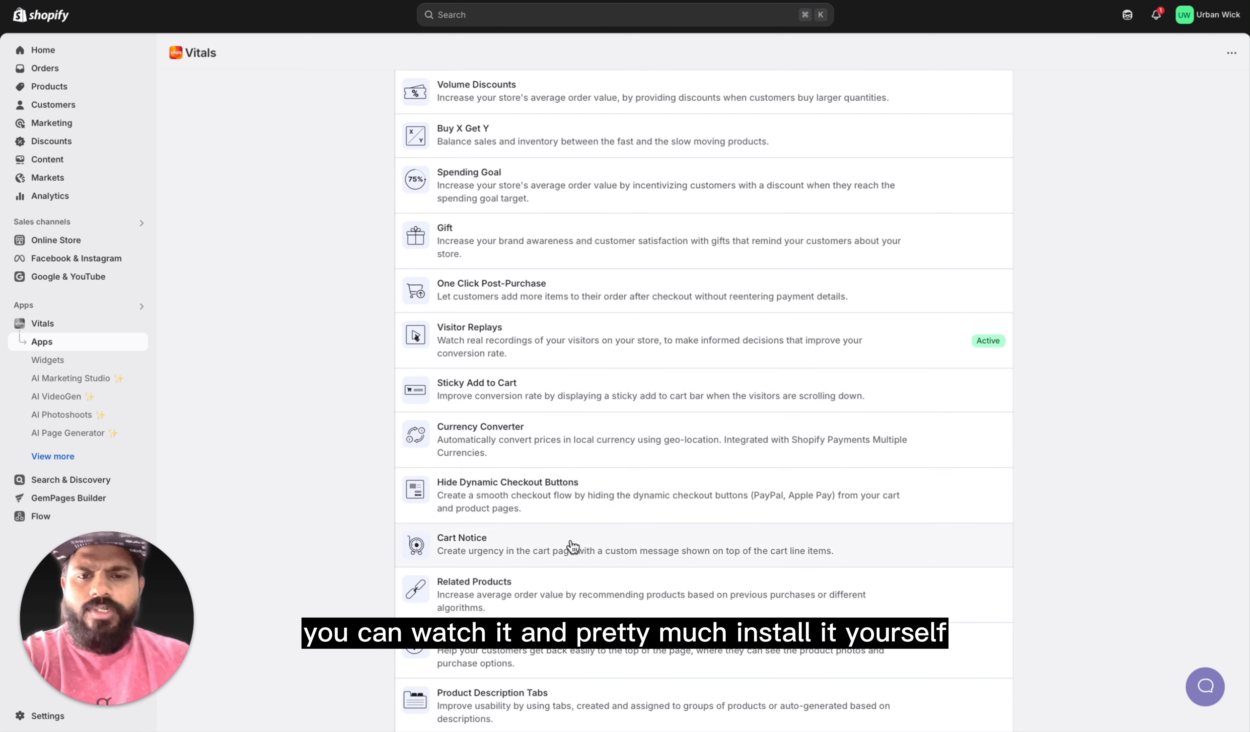
Step: Examine the rest of the Vitals apps list, from the upsell and trust apps to the AI tools at its end
scroll(579, 528, "down", 1)
scroll(603, 503, "down", 2)
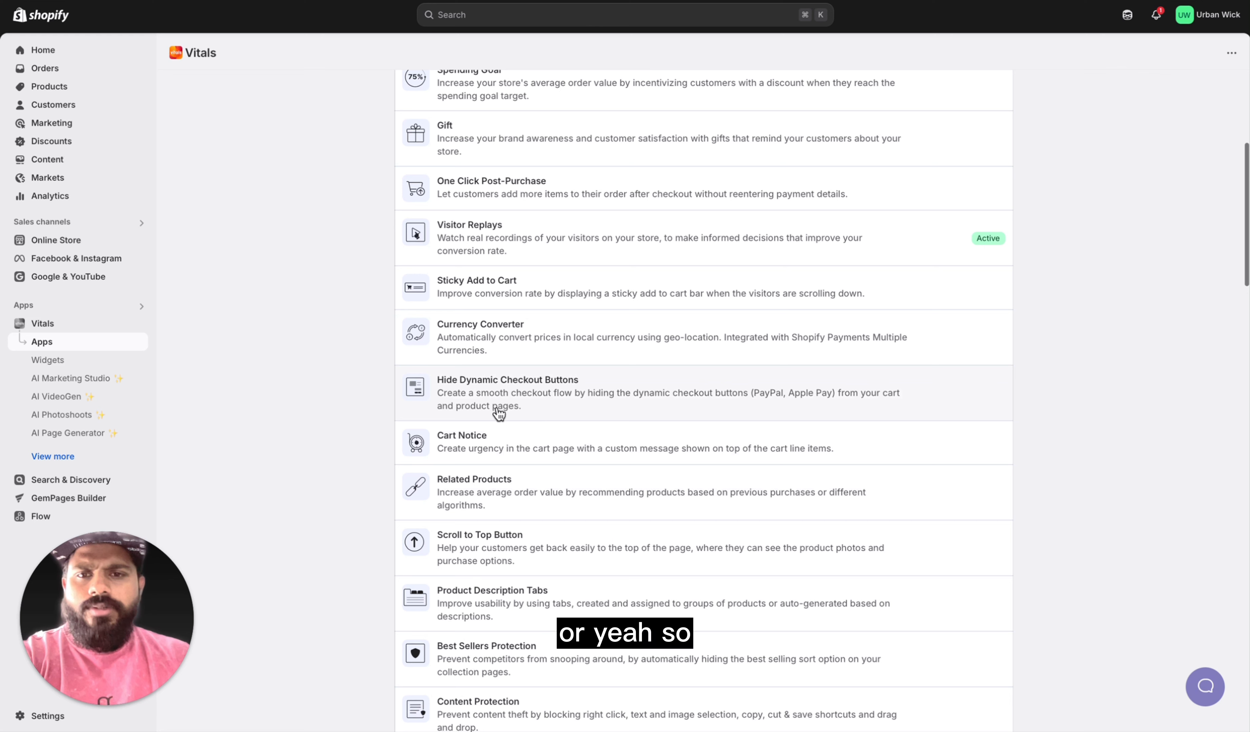
scroll(499, 411, "down", 1)
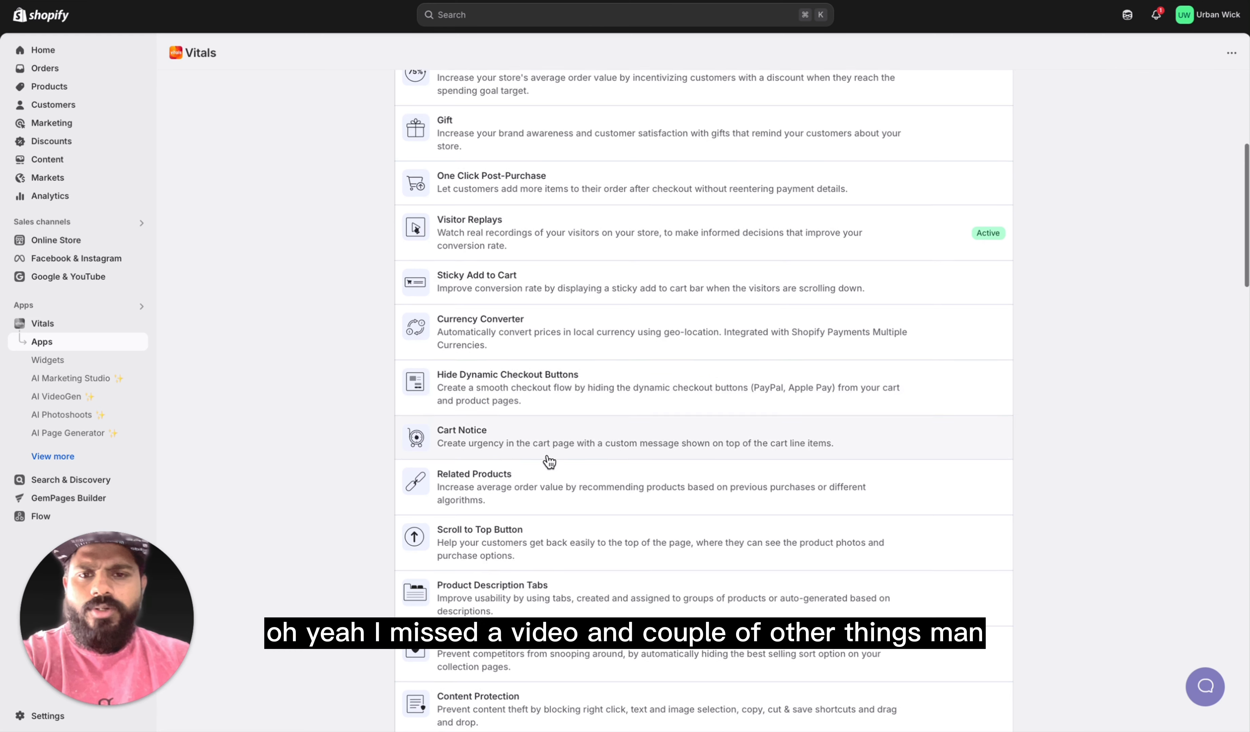
scroll(549, 462, "down", 1)
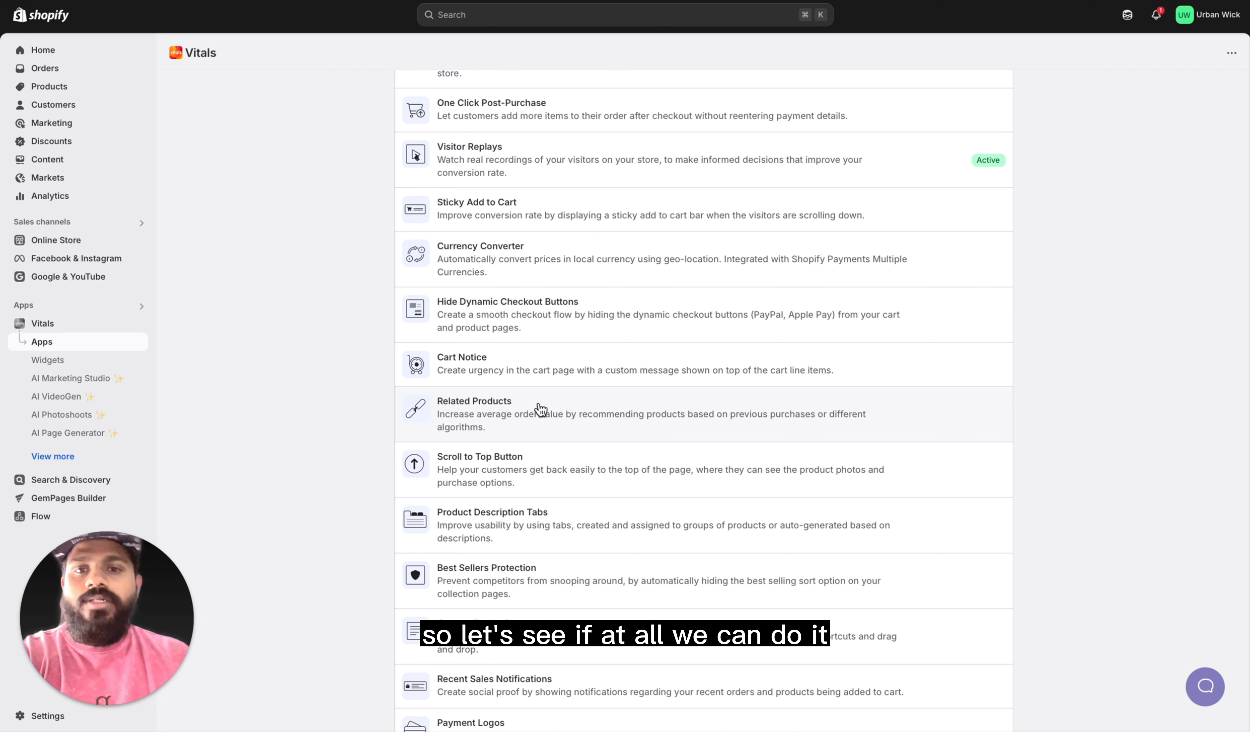
scroll(527, 473, "down", 1)
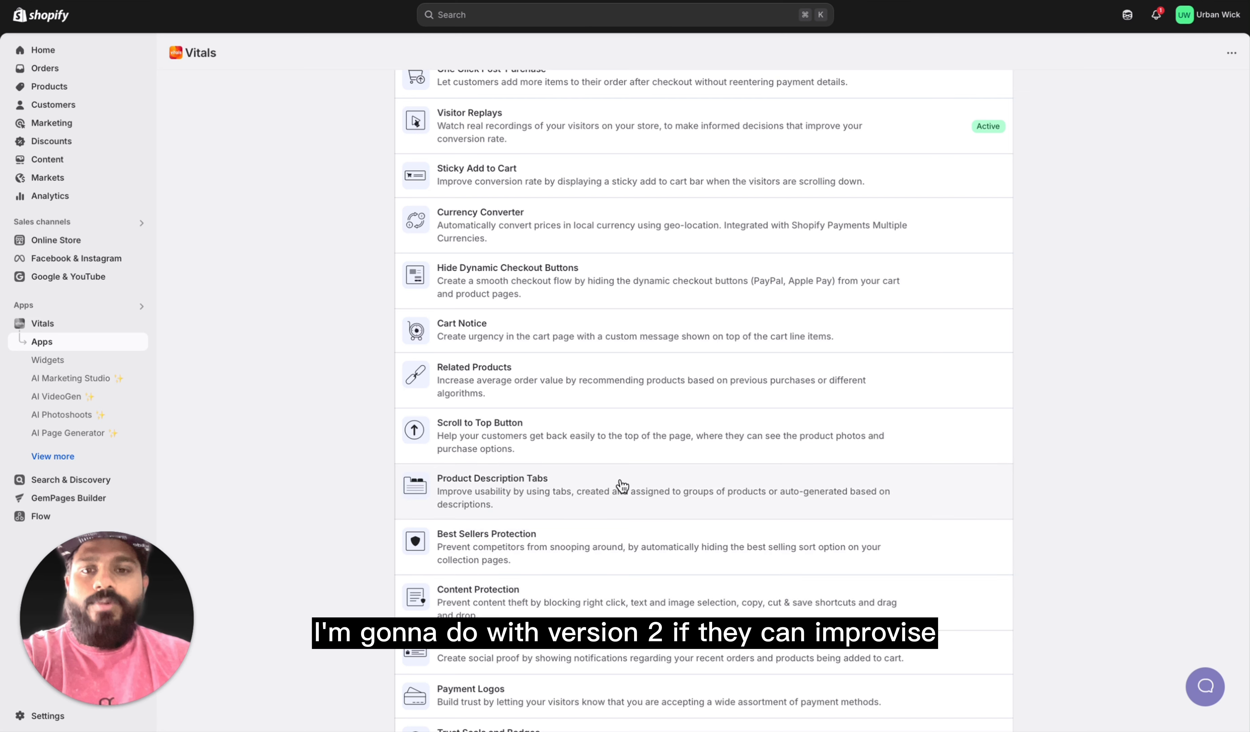
scroll(598, 513, "down", 3)
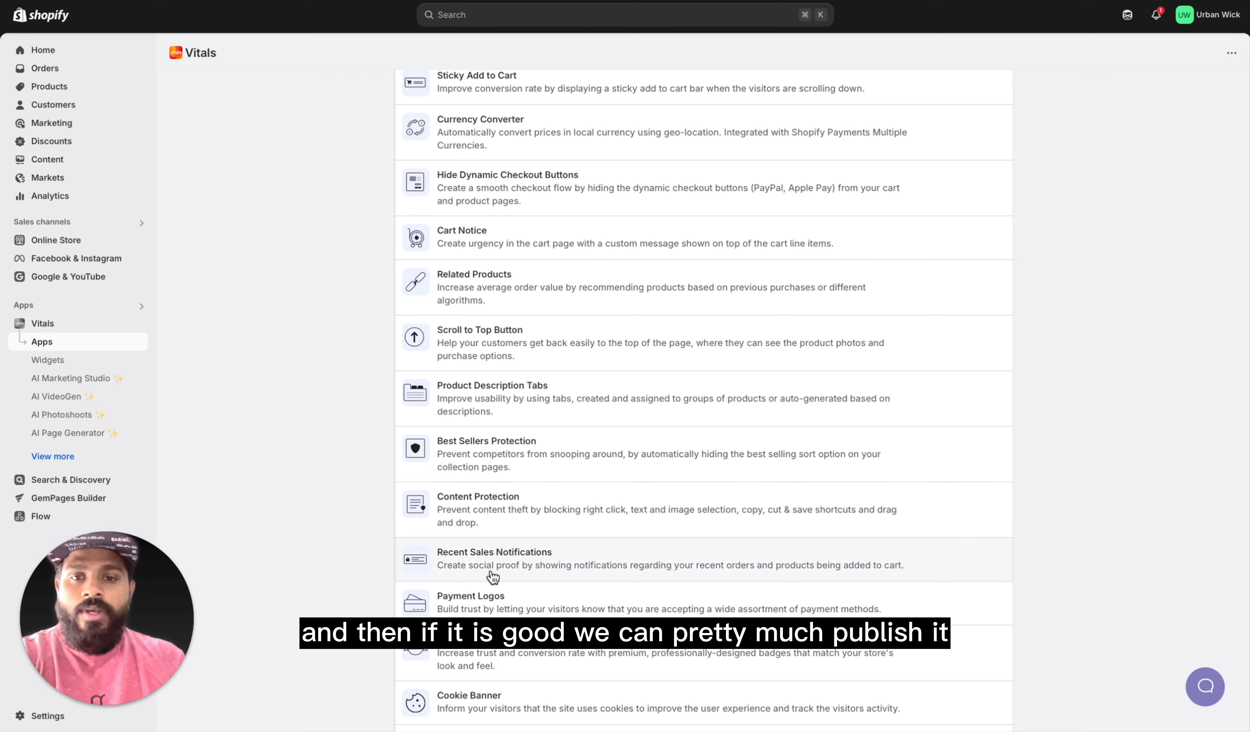
scroll(523, 525, "down", 3)
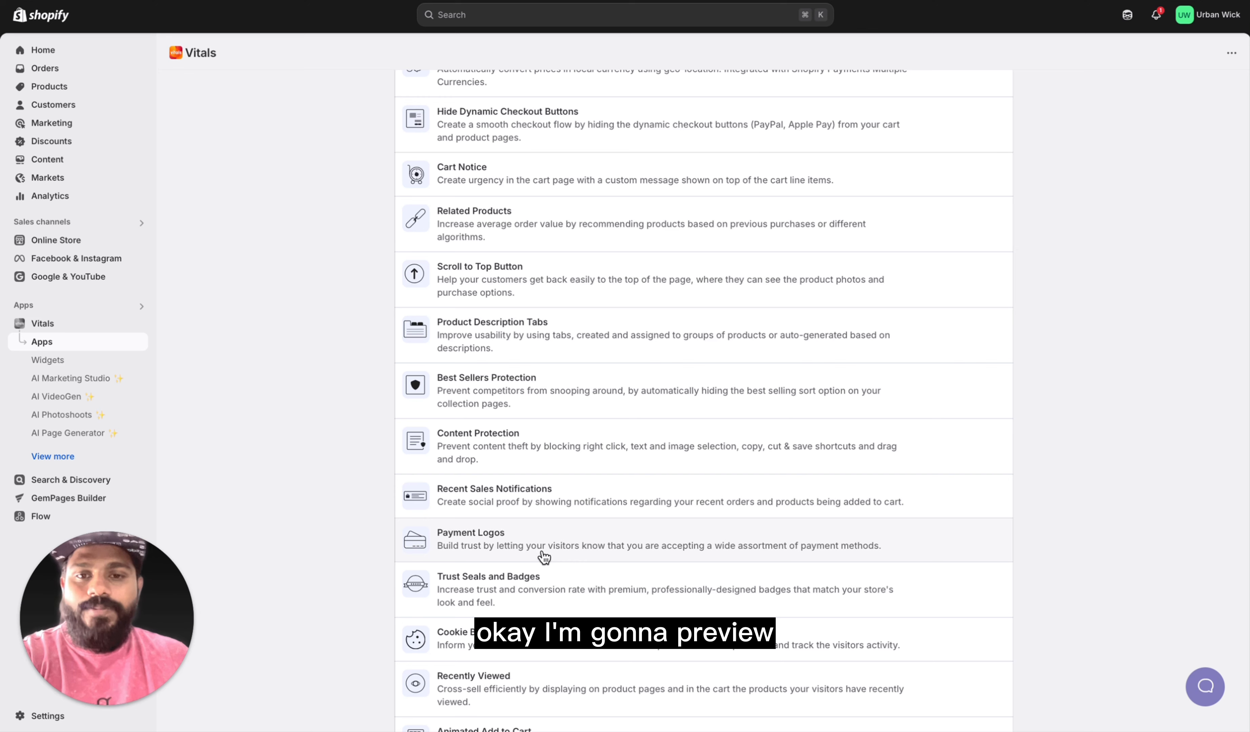
scroll(582, 538, "down", 1)
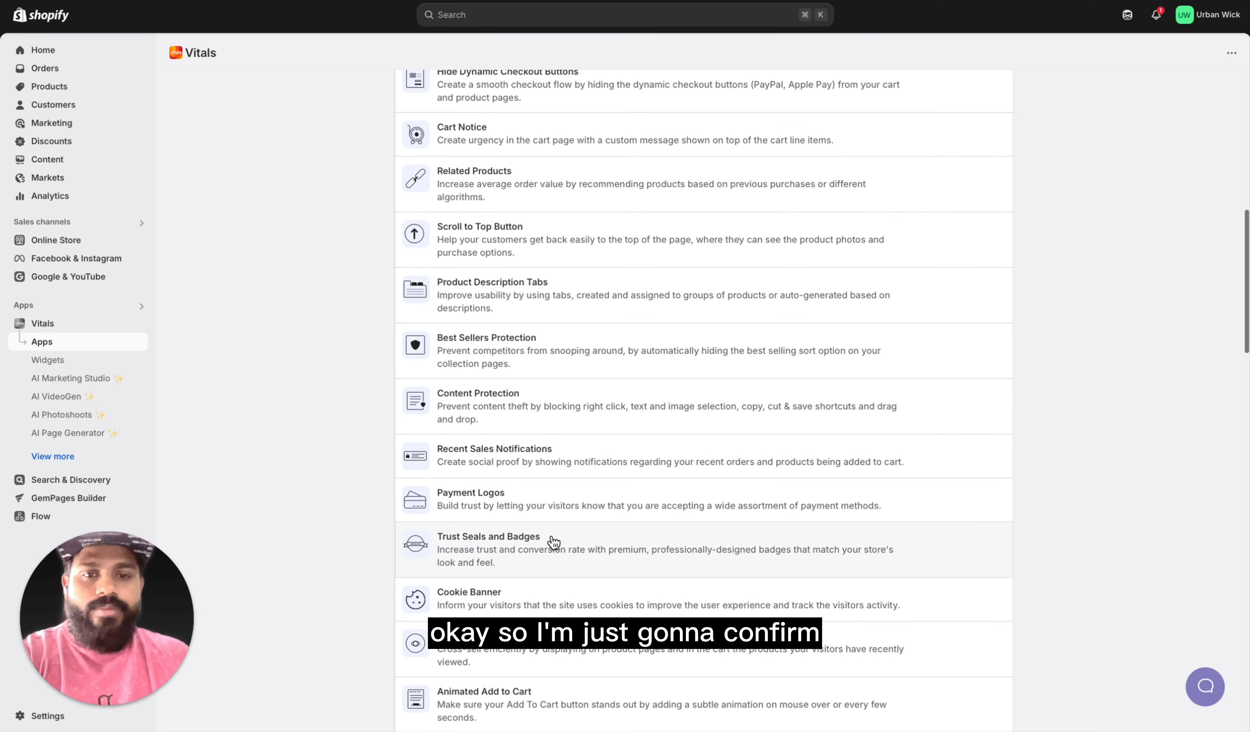
scroll(553, 583, "down", 1)
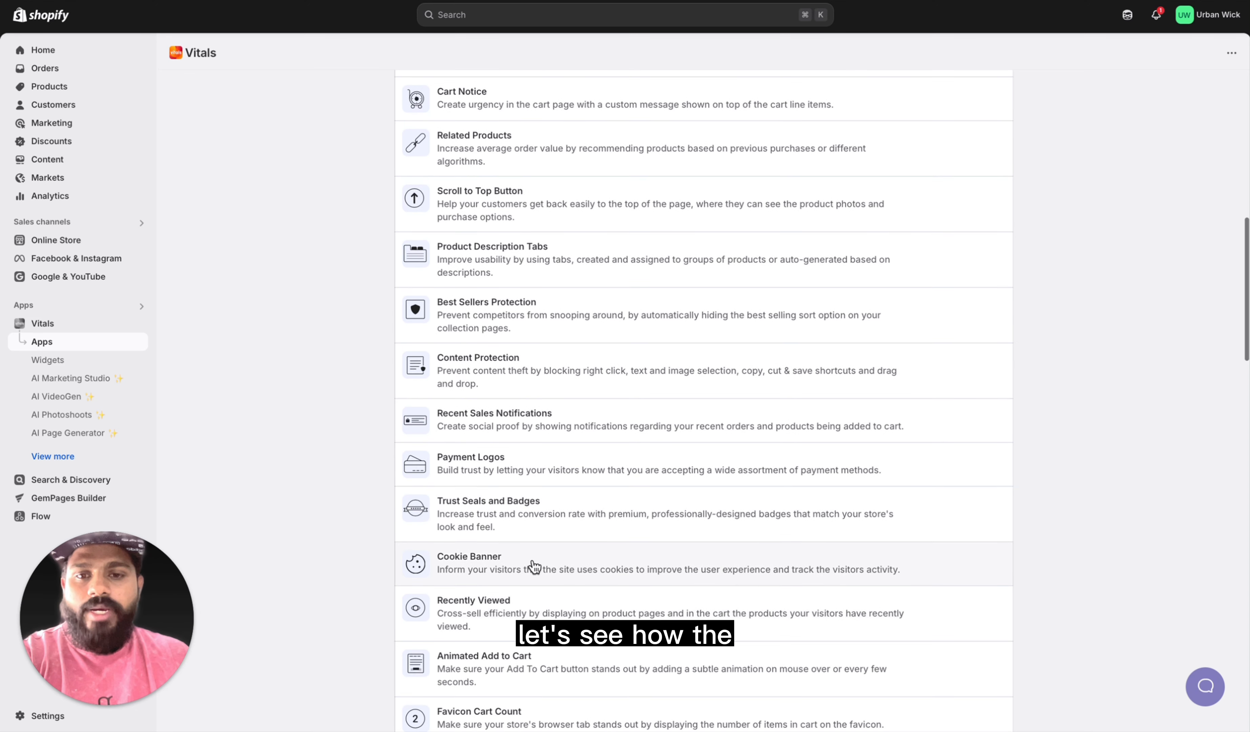
scroll(548, 604, "down", 2)
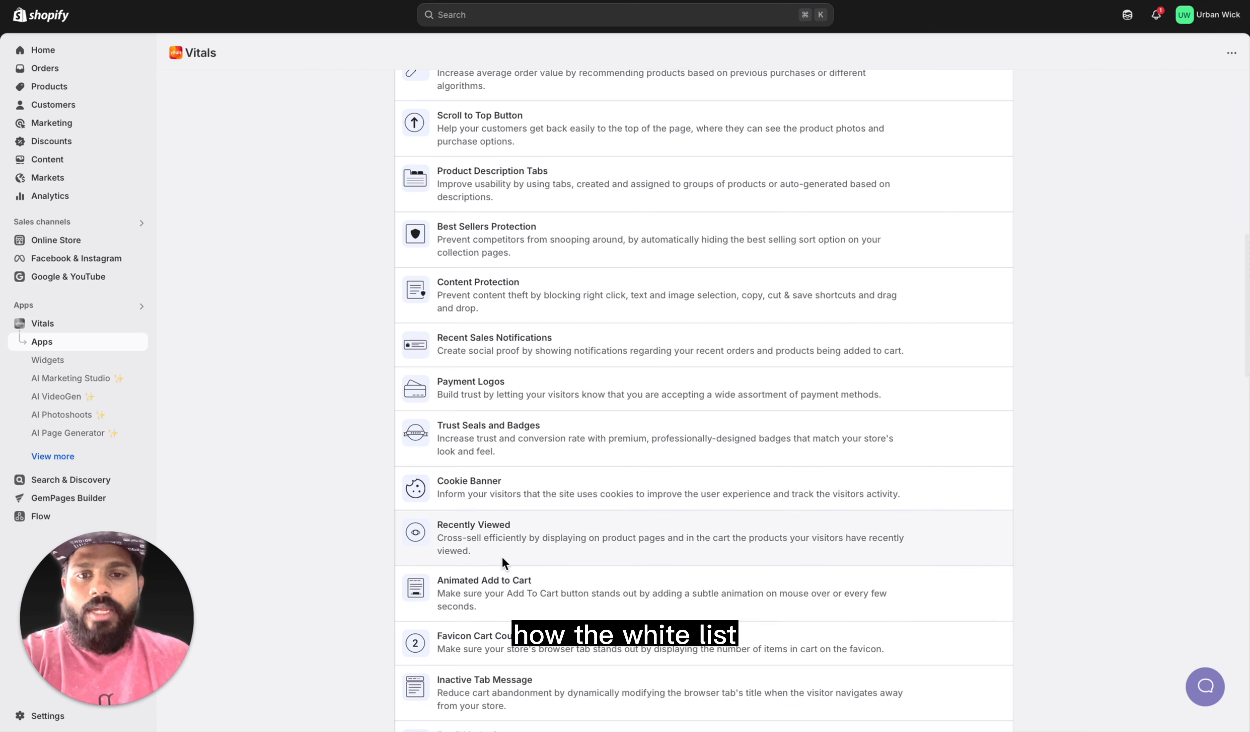
scroll(553, 601, "down", 1)
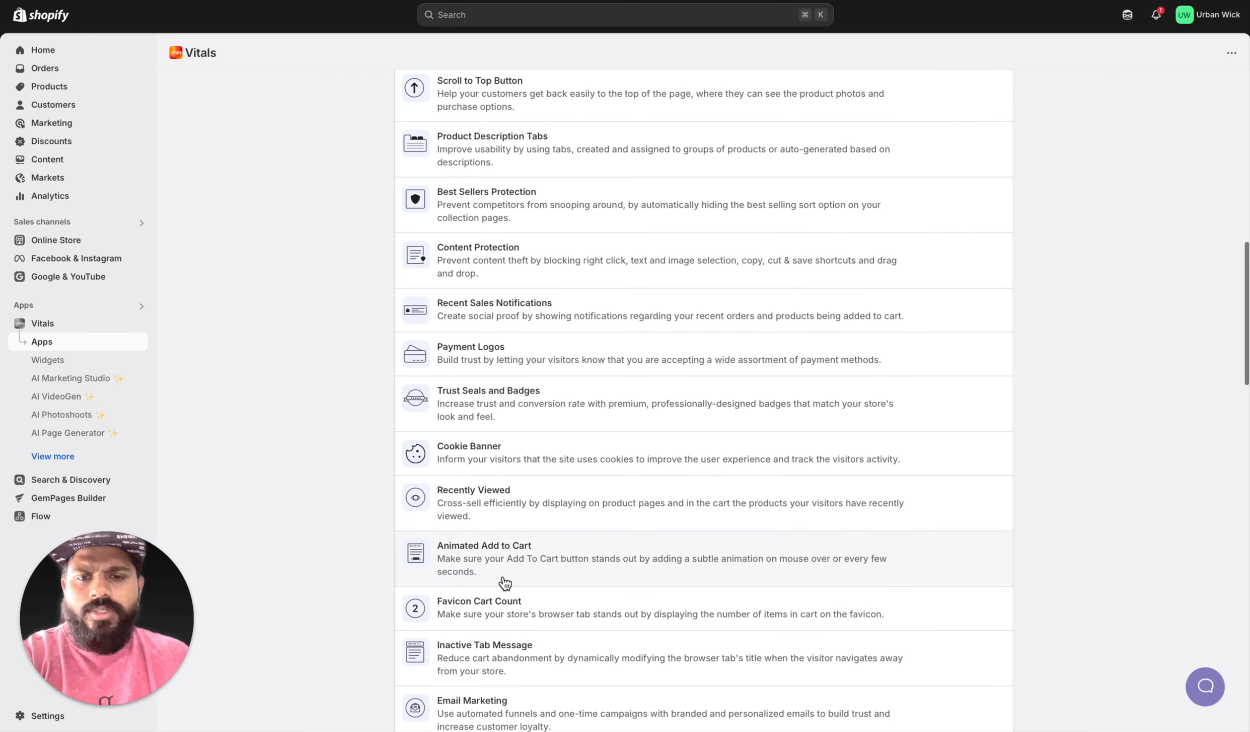
scroll(558, 605, "down", 12)
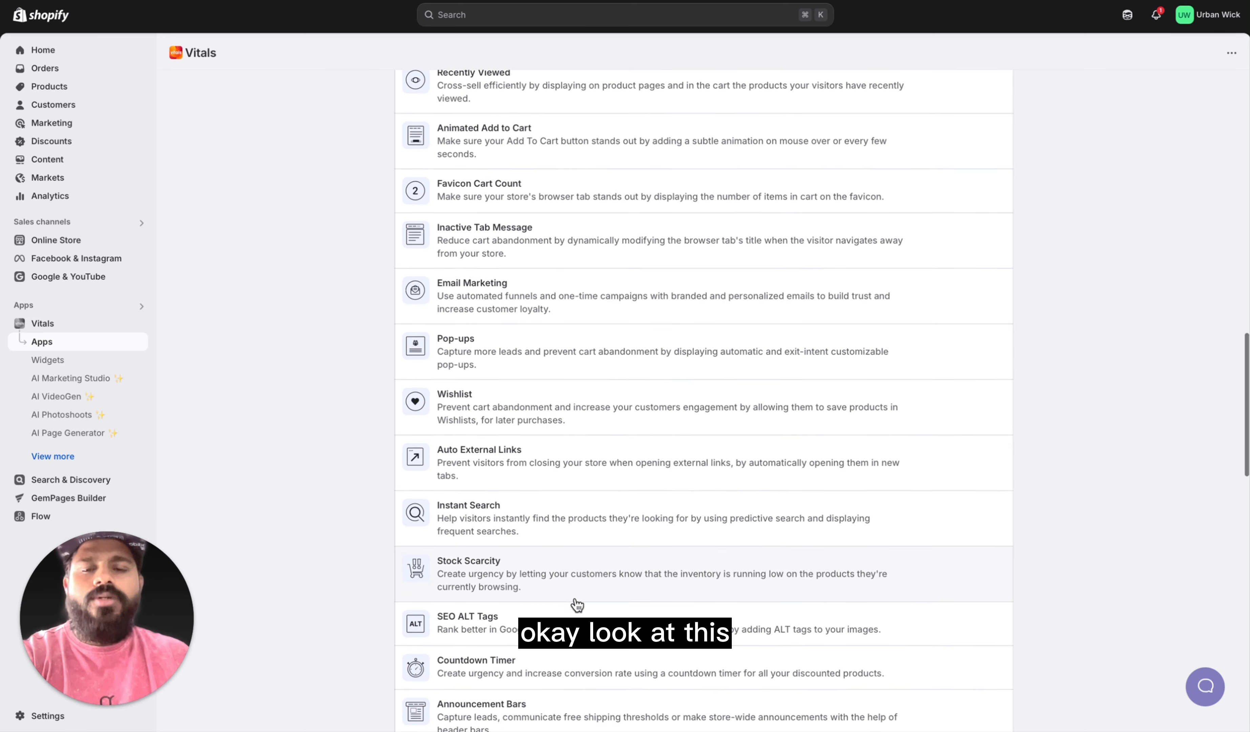
scroll(577, 605, "down", 6)
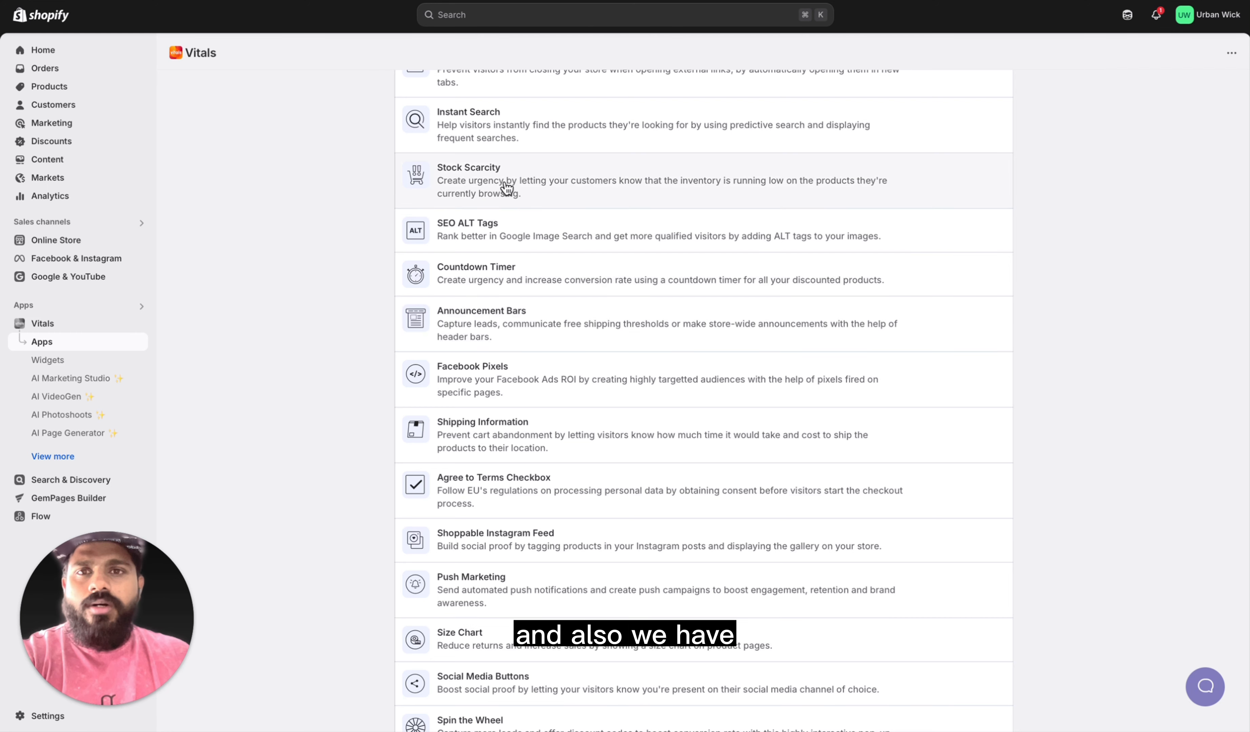
scroll(530, 352, "down", 4)
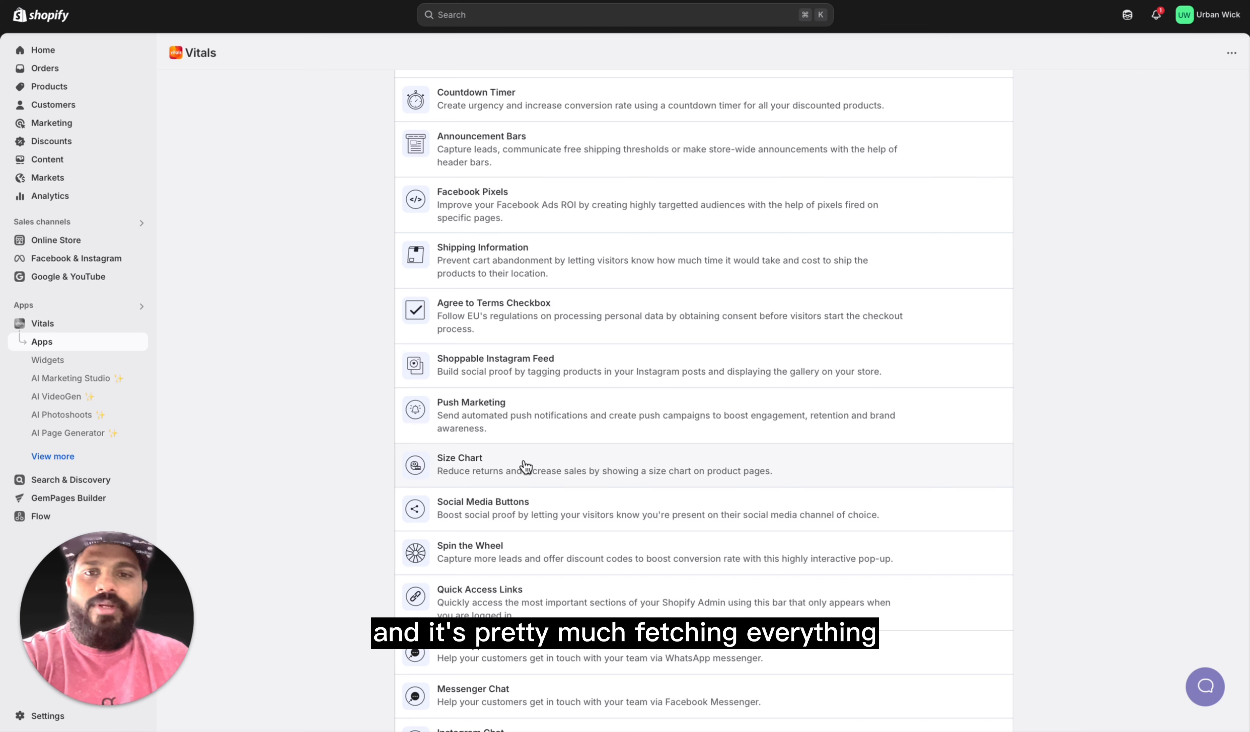
scroll(553, 478, "down", 3)
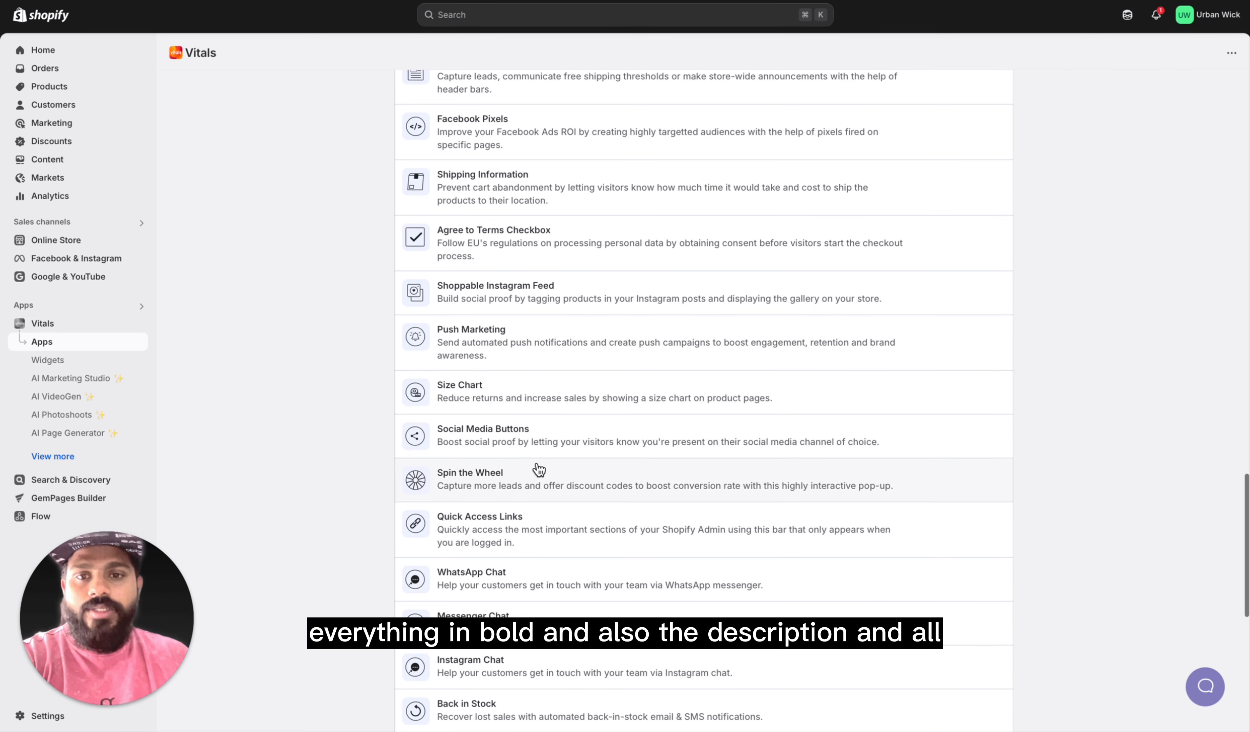
scroll(553, 503, "down", 3)
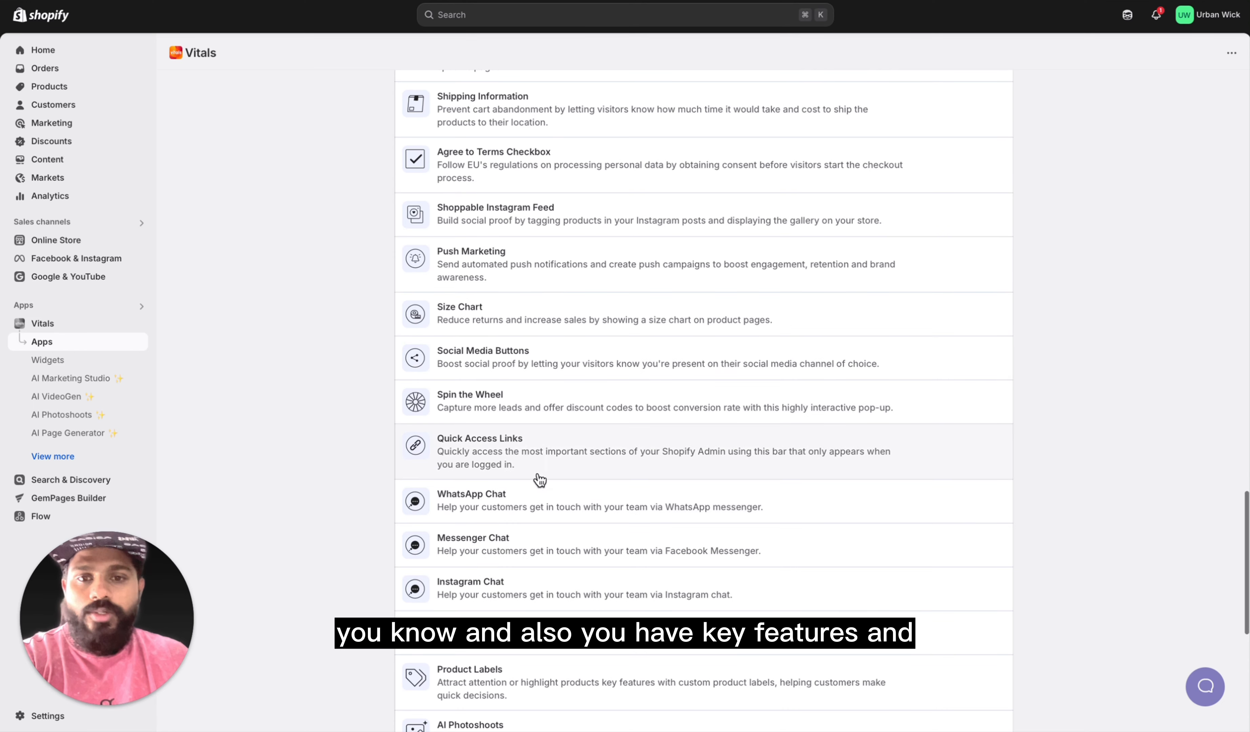
scroll(540, 481, "down", 9)
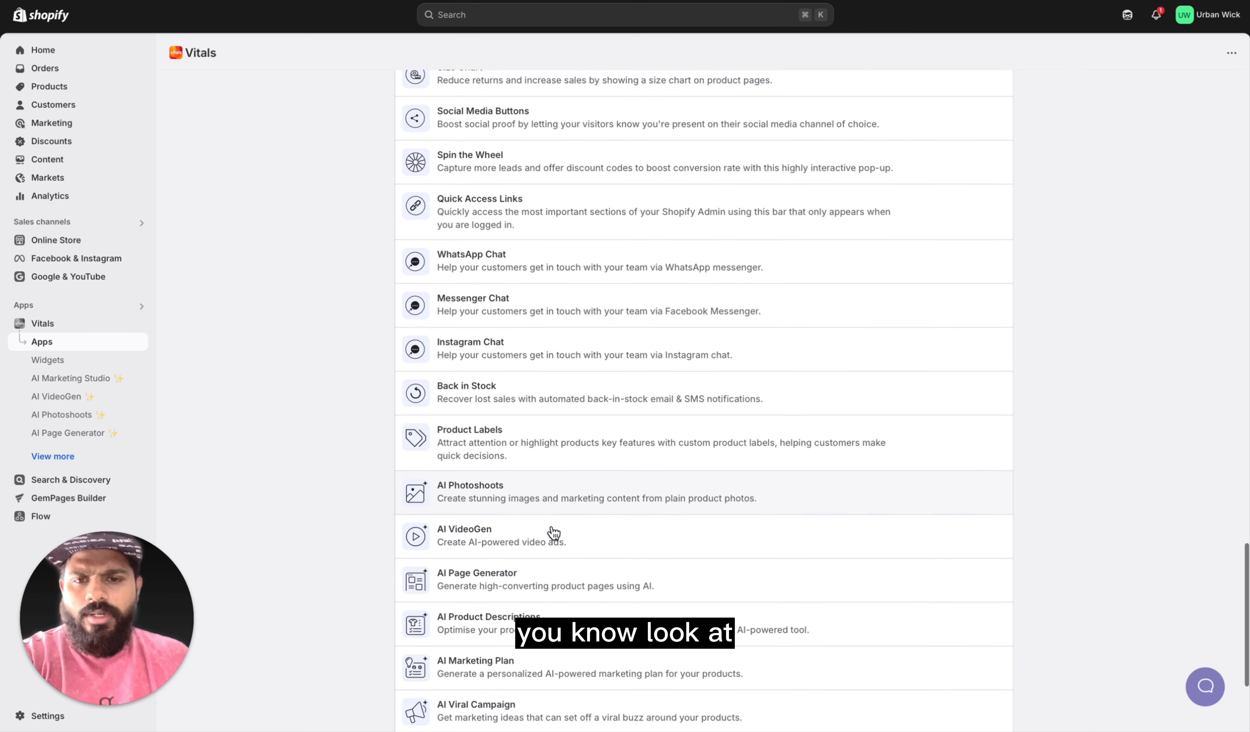
scroll(554, 533, "down", 6)
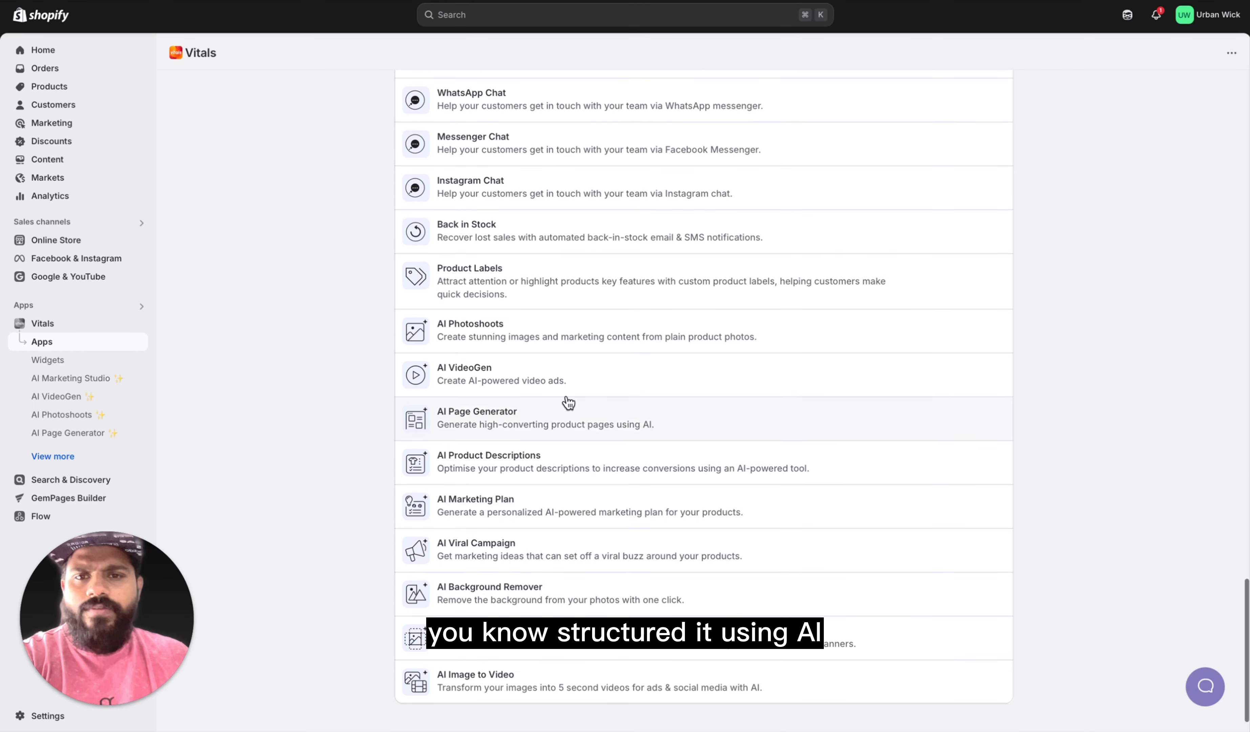
scroll(616, 432, "down", 1)
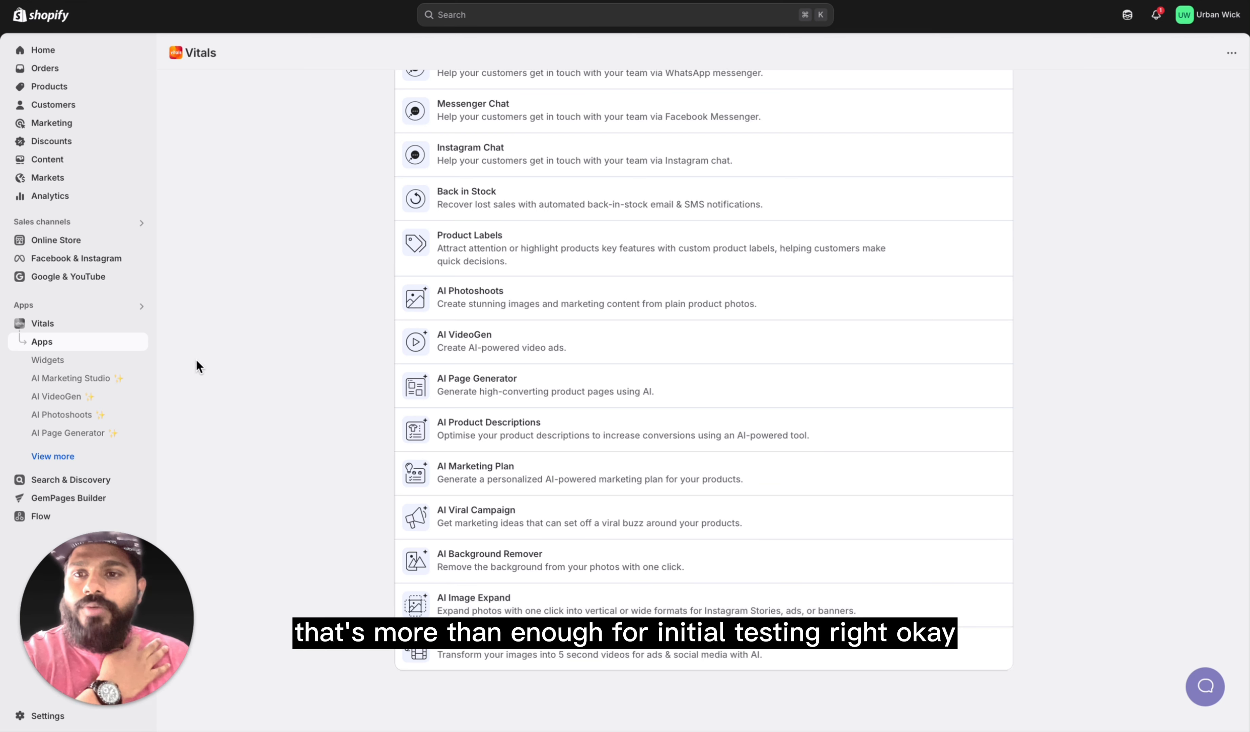
Step: Look through the Vitals widgets catalogue and the content creation tools offered in AI Marketing Studio
left_click(61, 360)
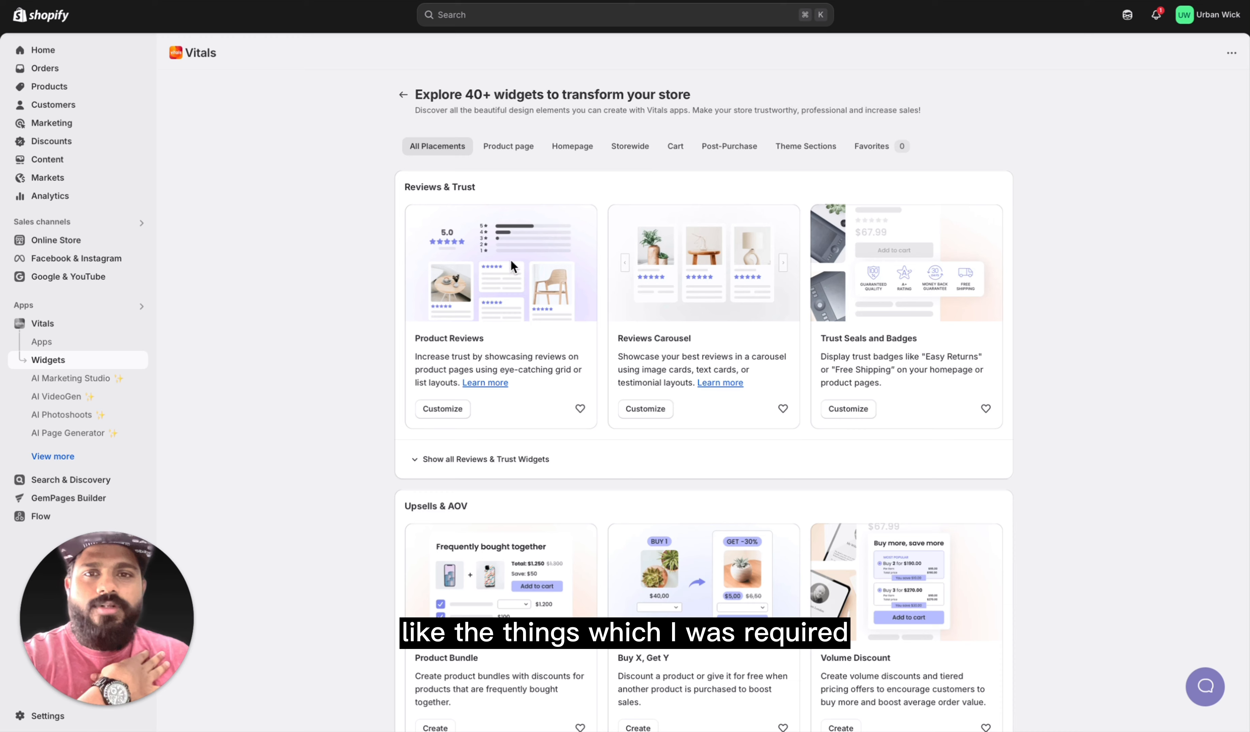
scroll(709, 527, "down", 20)
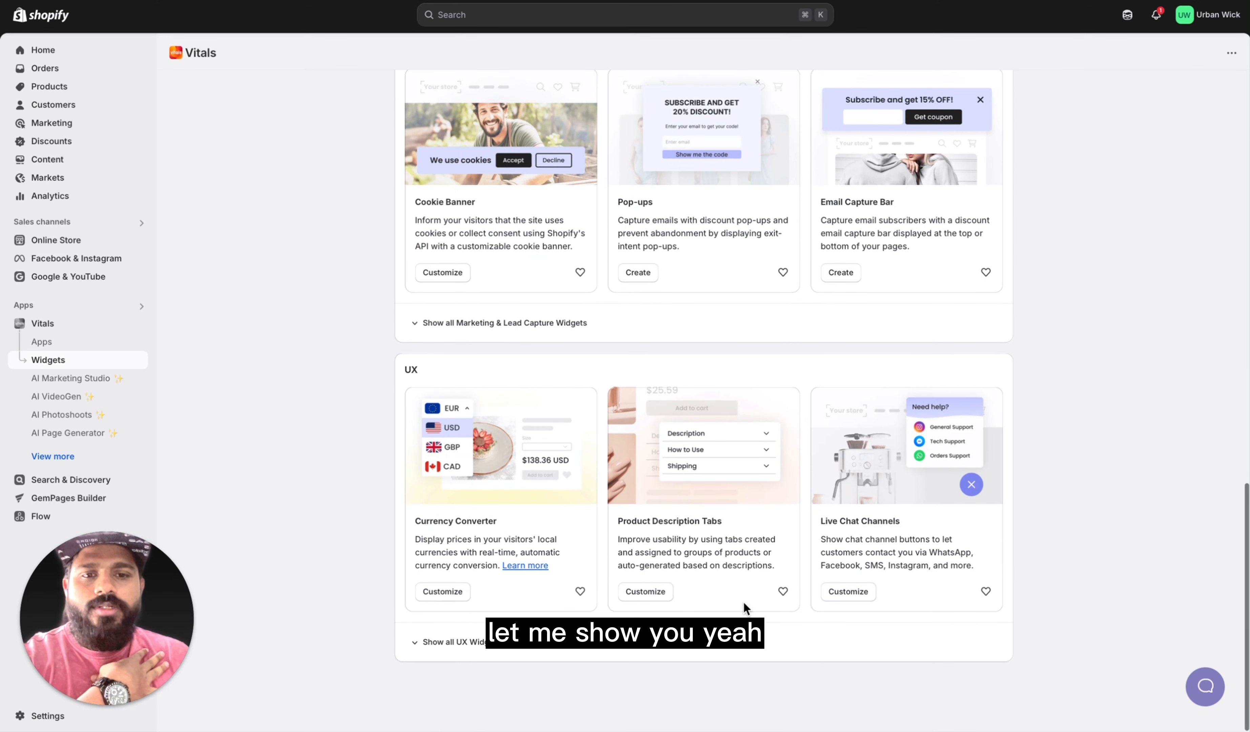
left_click(90, 377)
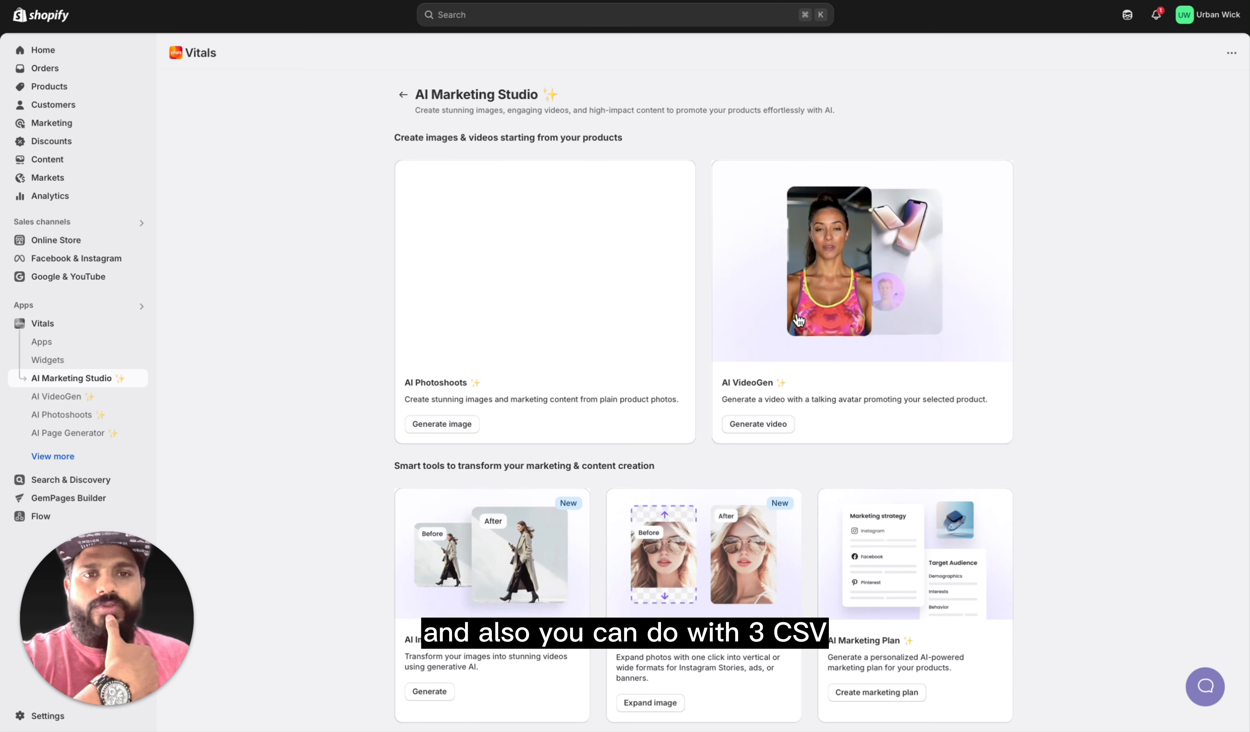
scroll(774, 452, "down", 3)
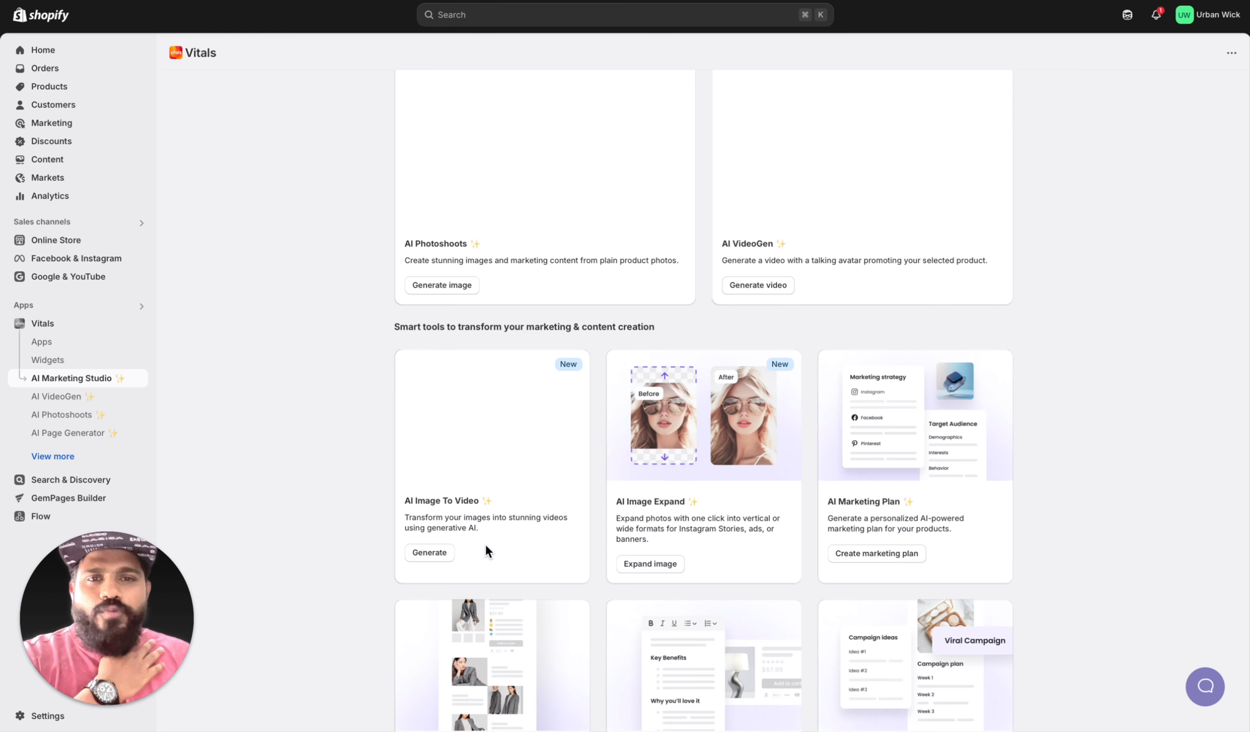
scroll(553, 507, "up", 3)
scroll(627, 461, "down", 4)
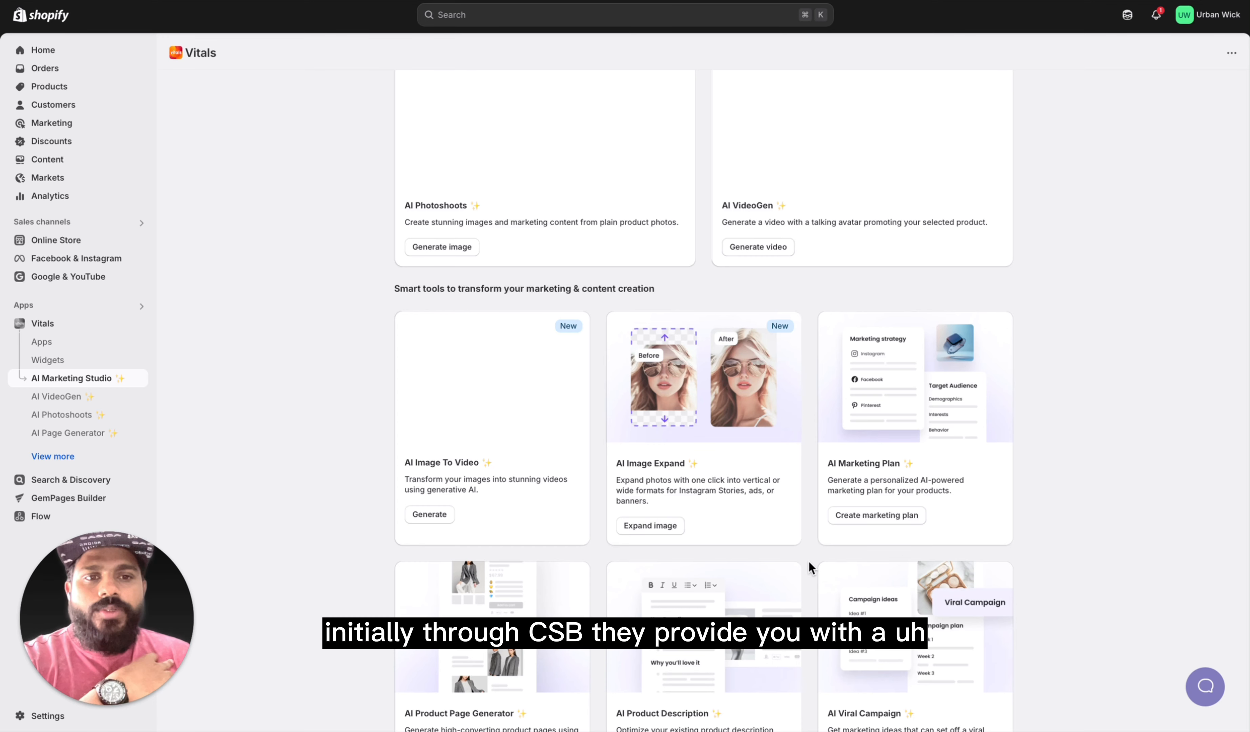
scroll(809, 560, "down", 5)
scroll(599, 571, "up", 10)
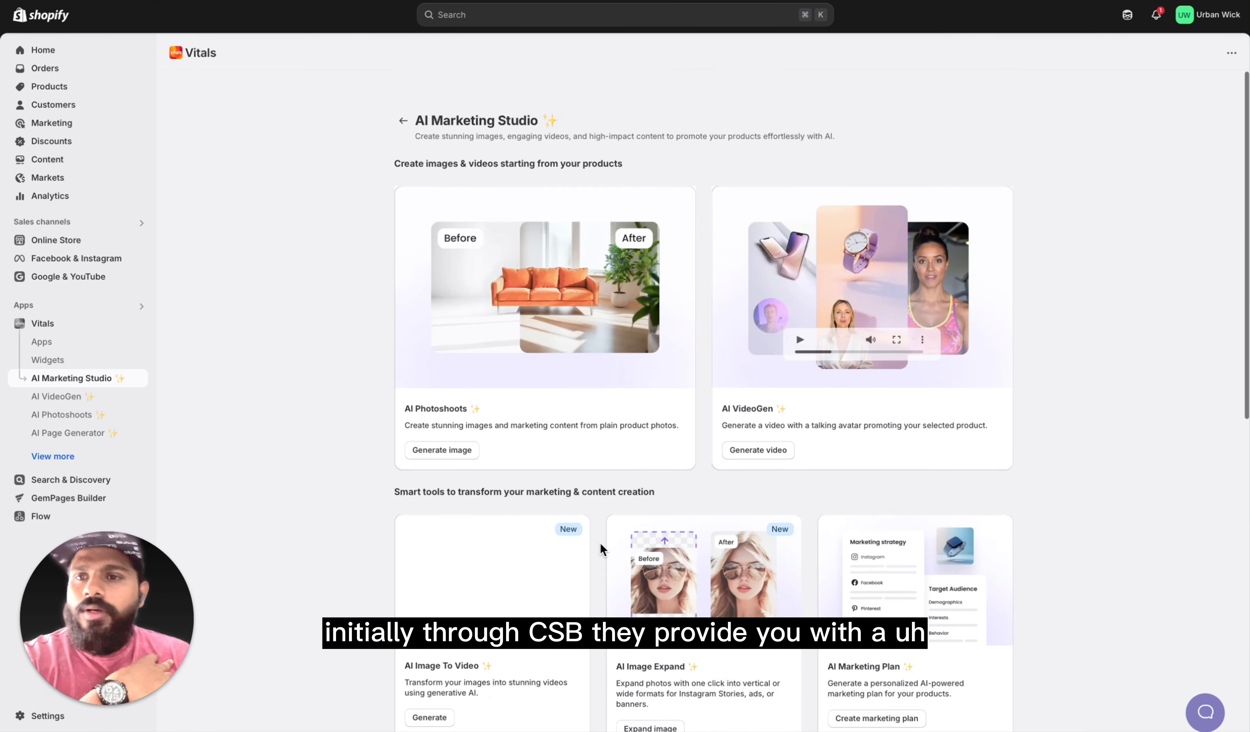
Step: Open the Vitals AI Page Generator and start creating a new product page
left_click(80, 396)
left_click(77, 417)
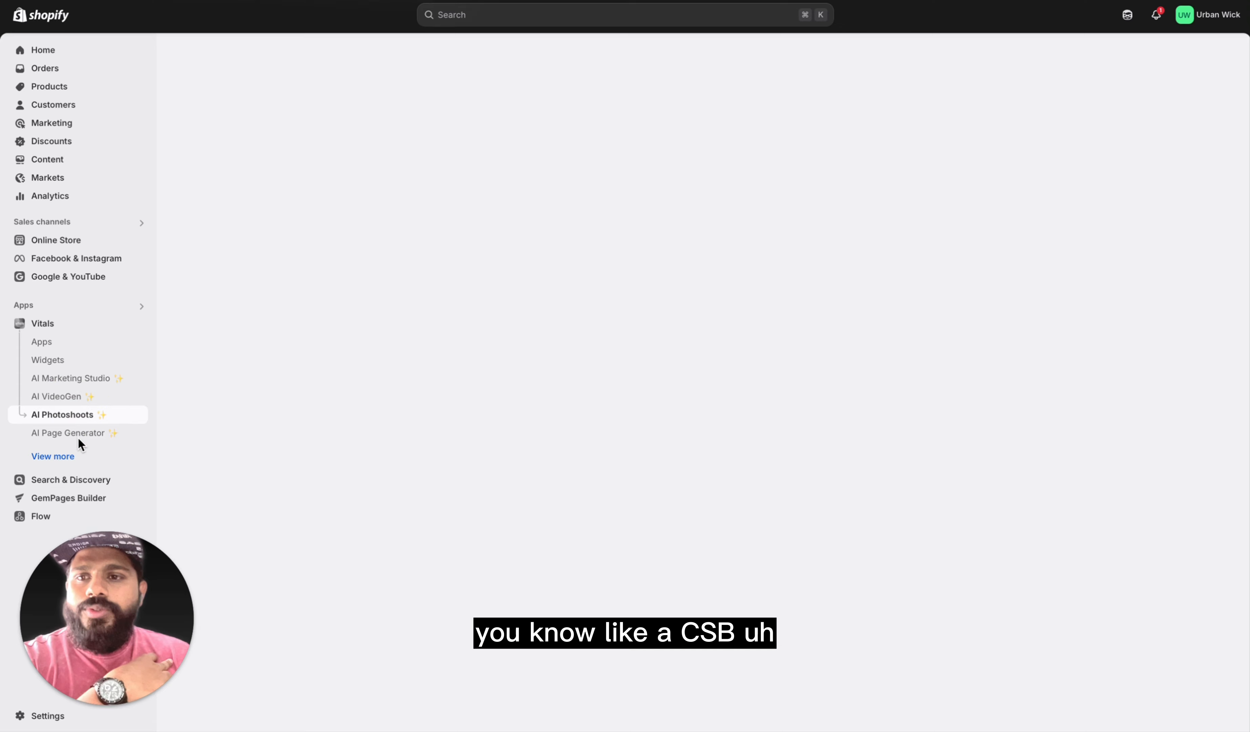
left_click(78, 436)
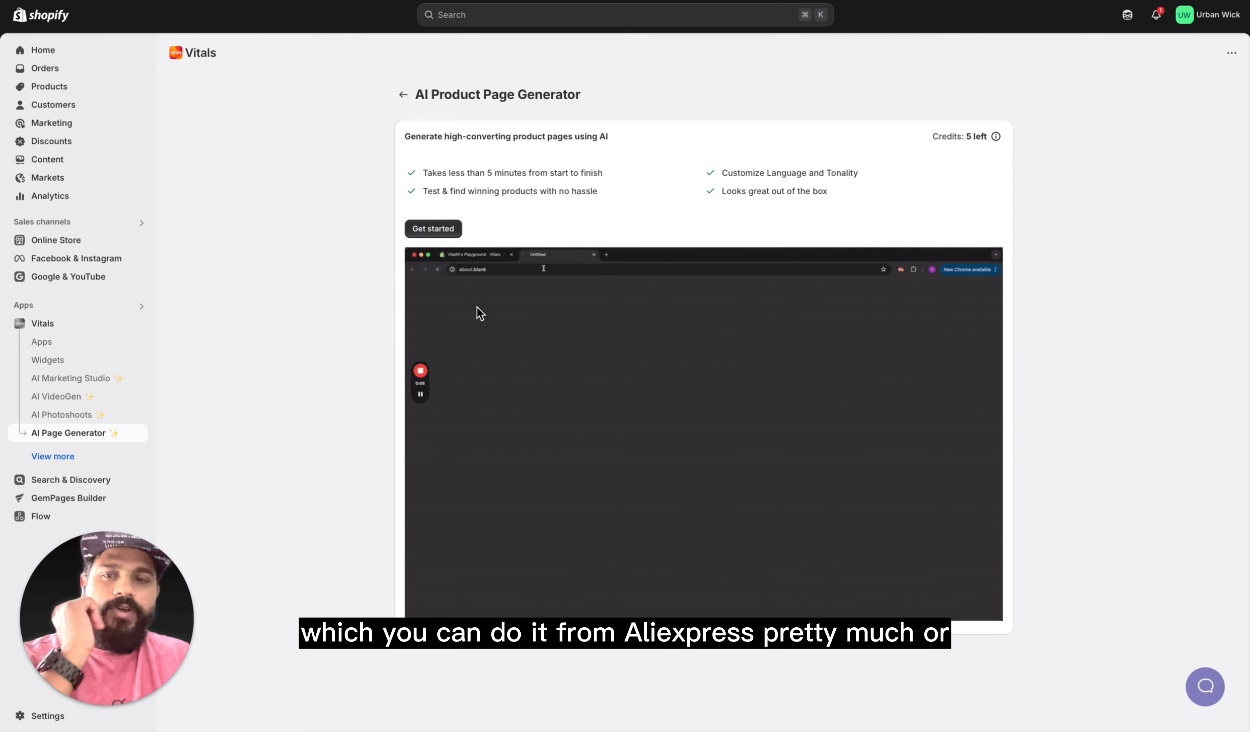
left_click(433, 229)
Step: Select the original Urban Wick Smart Self-Cleaning Cat Litter Box with App Control, not Version 2, and generate its AI page template
left_click(502, 267)
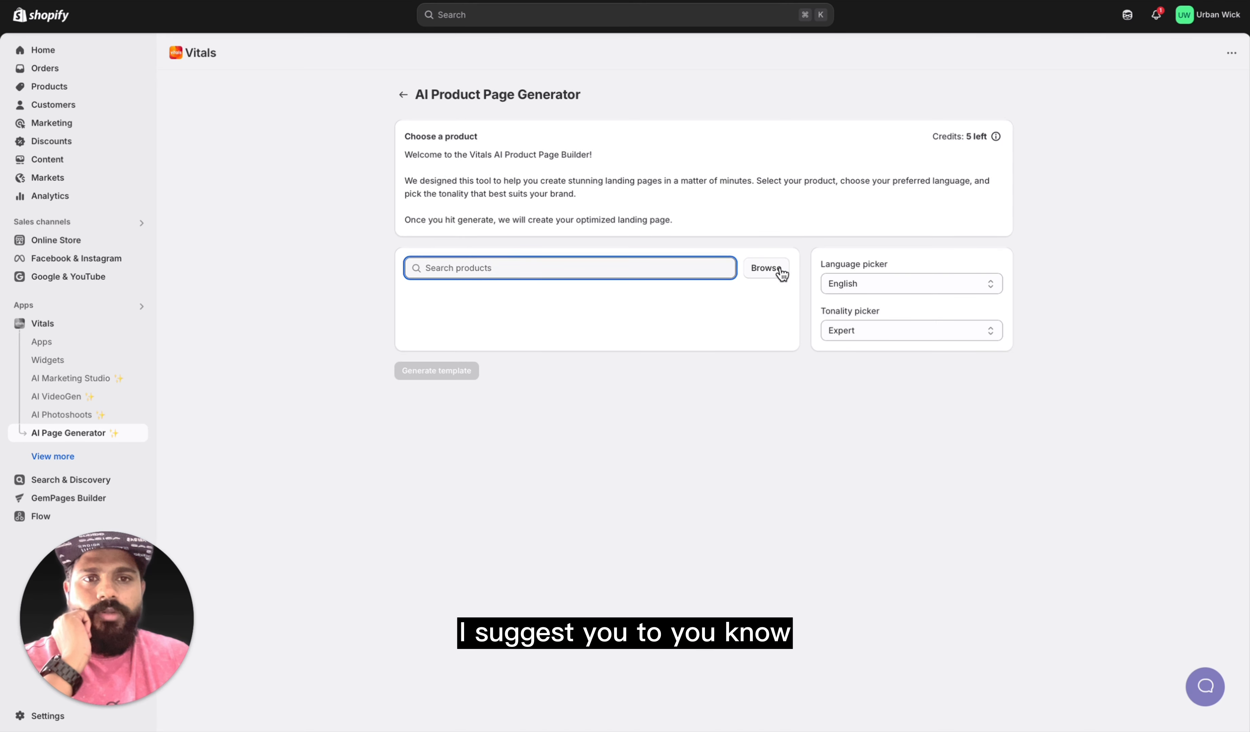
left_click(766, 268)
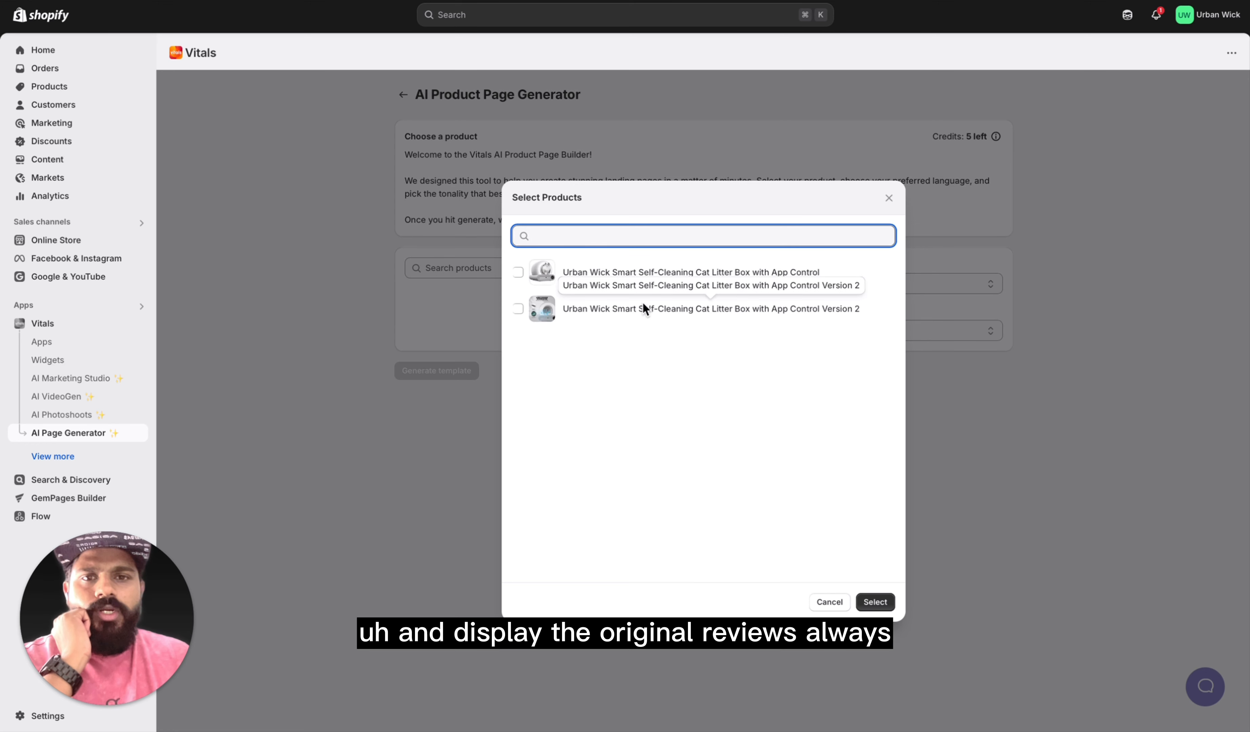
left_click(605, 316)
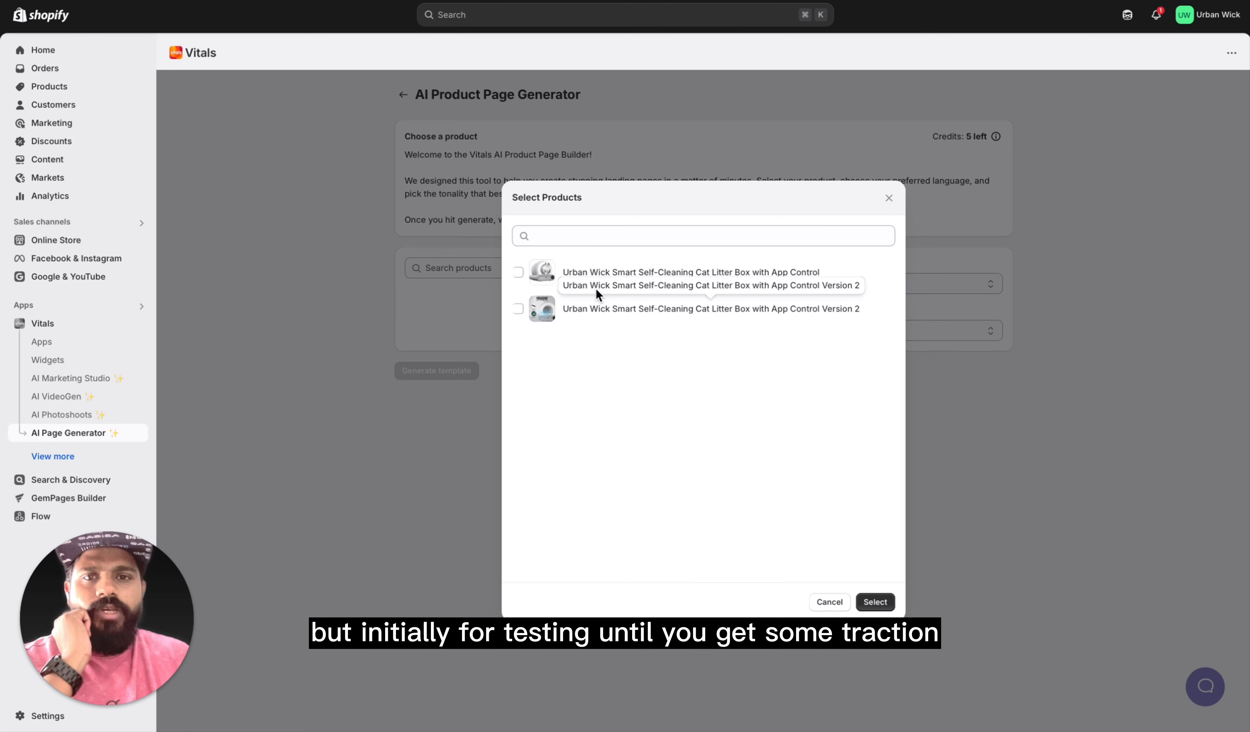
left_click(518, 272)
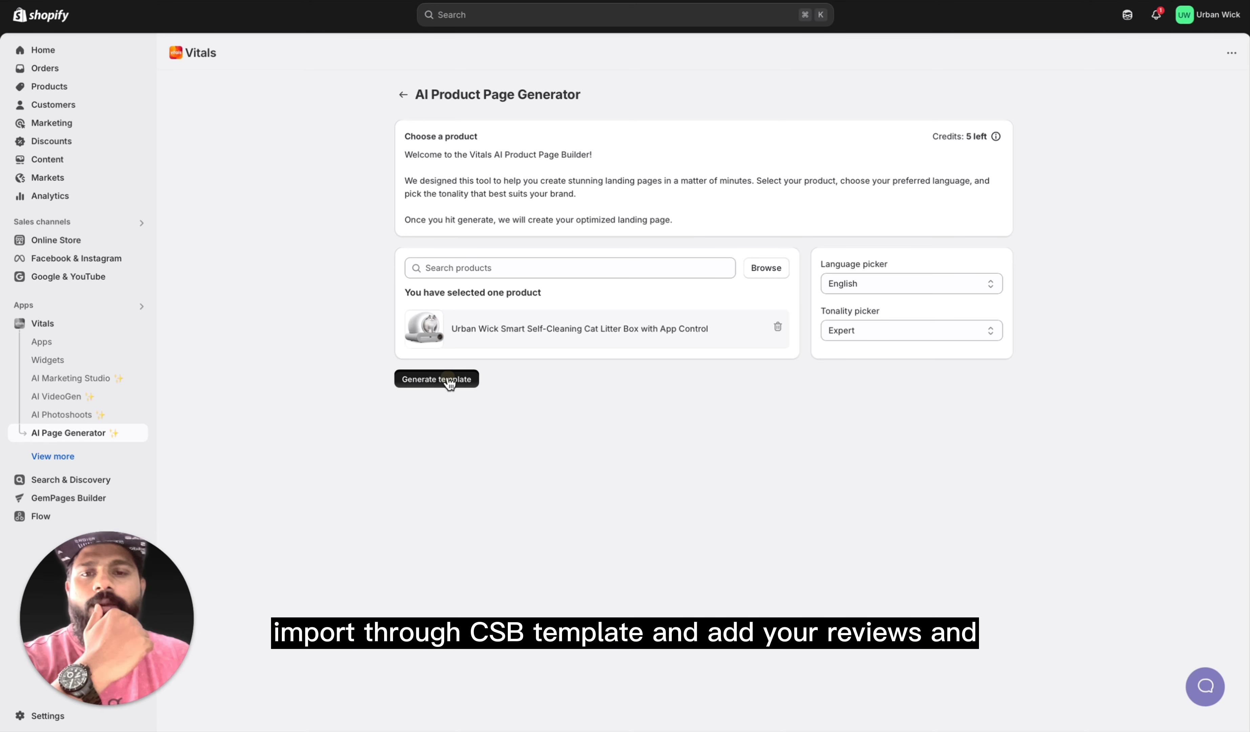
left_click(450, 383)
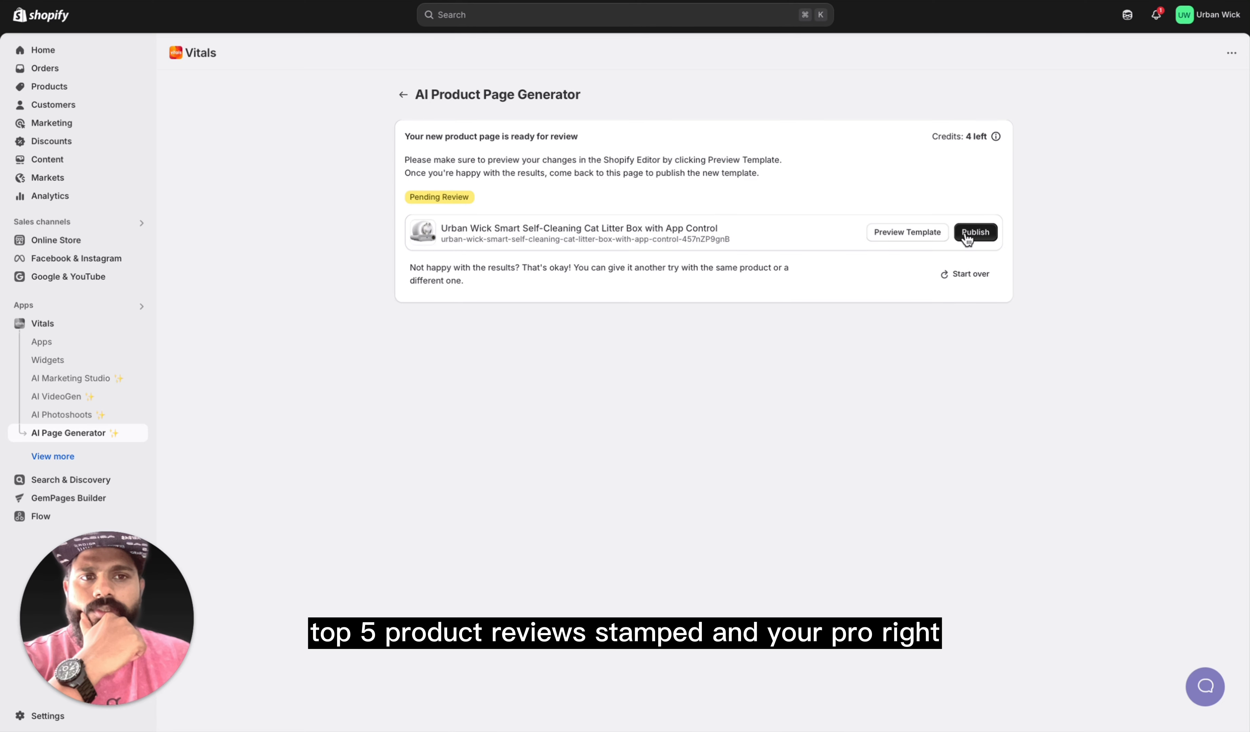
Step: Preview the generated cat litter box template in the theme editor and review its product information and description
left_click(909, 234)
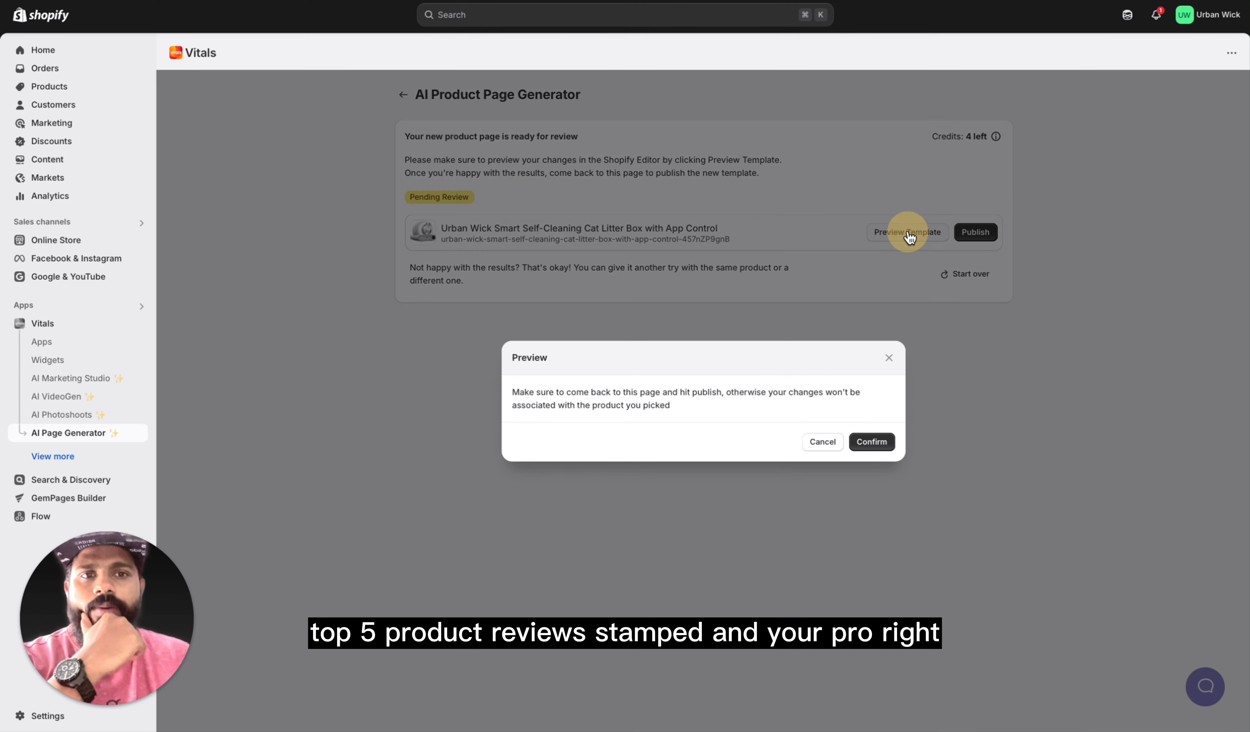
left_click(872, 443)
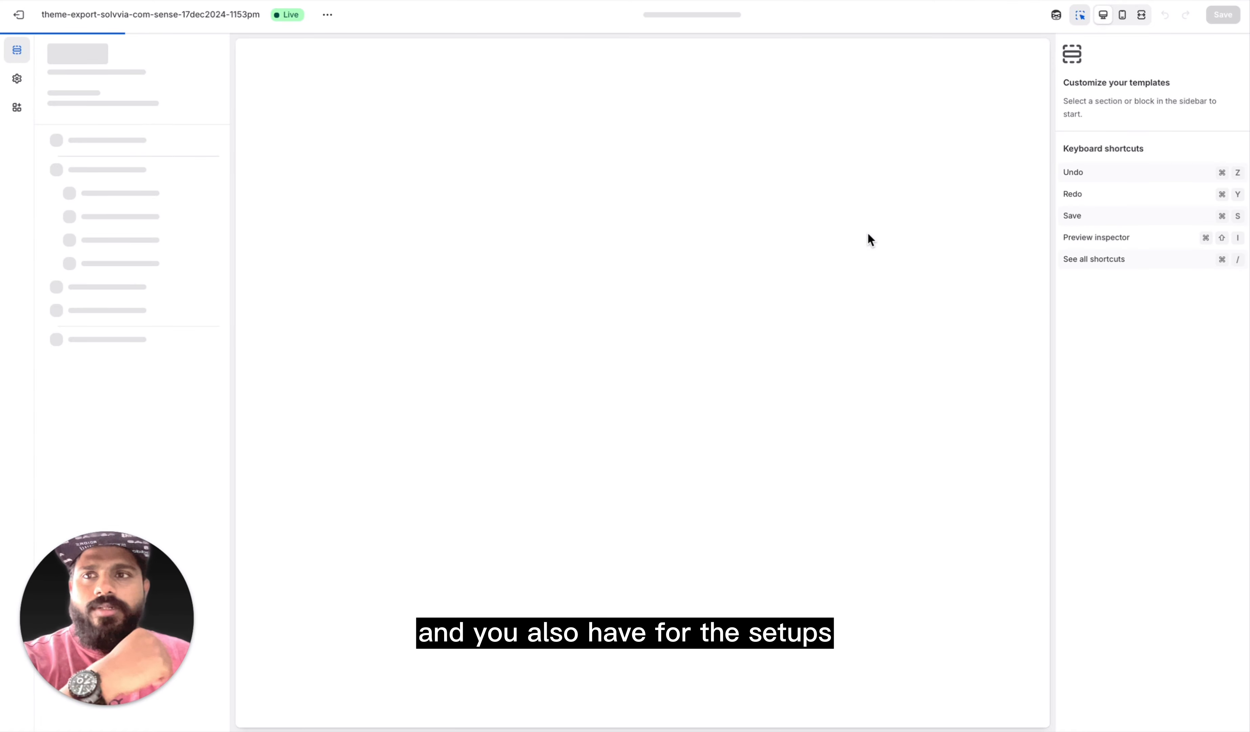
scroll(804, 467, "down", 3)
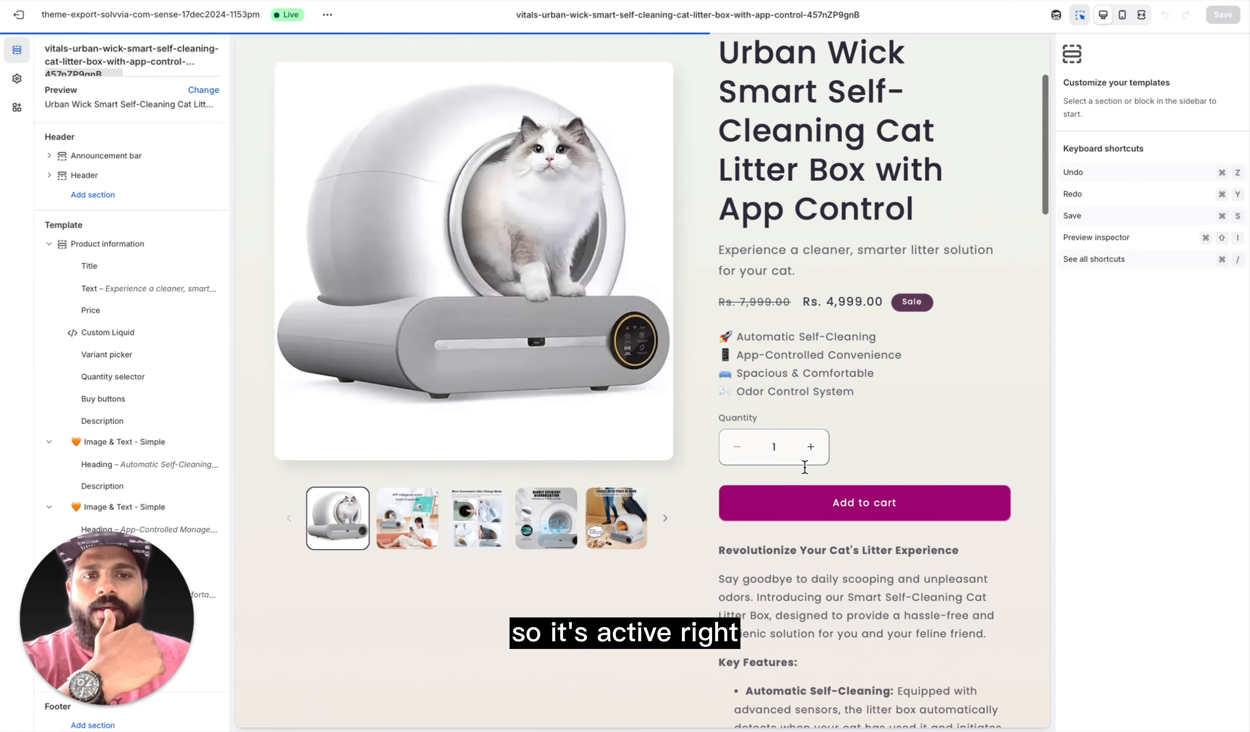
scroll(818, 502, "down", 15)
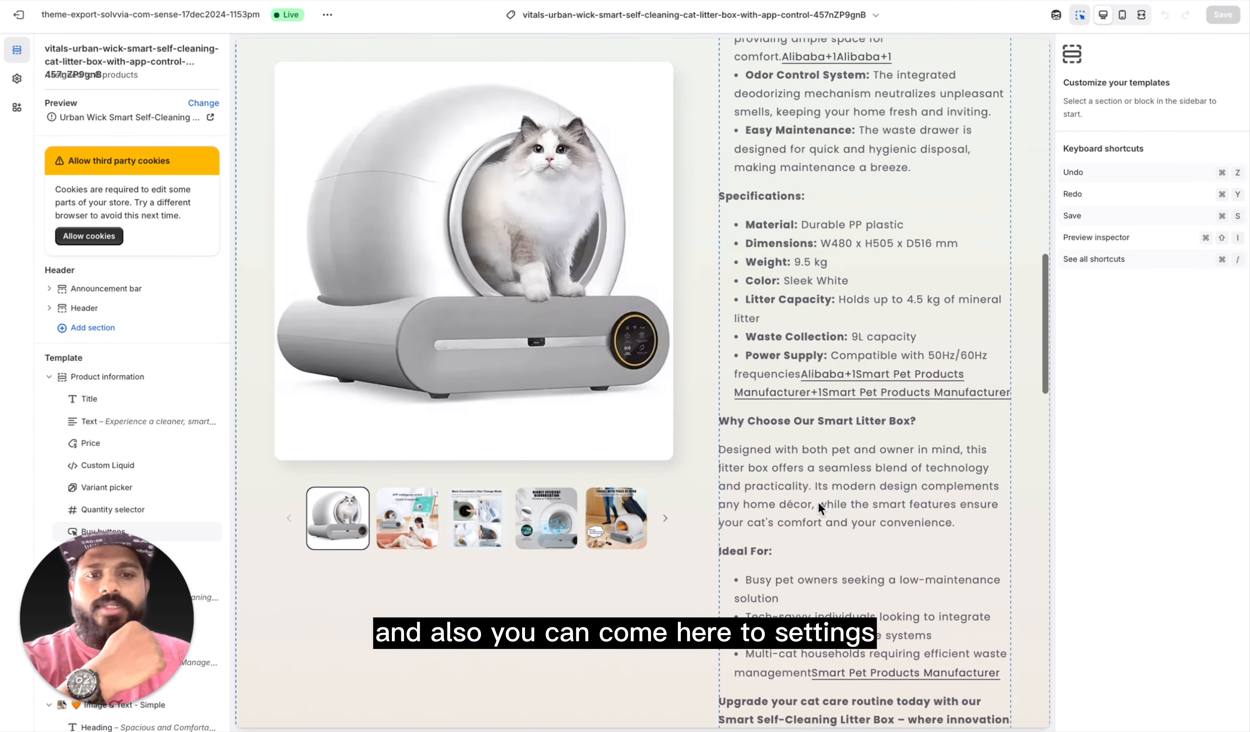
Step: Review the generated litter box template's image-and-text sections, then its title, price, feature highlights and quantity selector
scroll(819, 507, "down", 18)
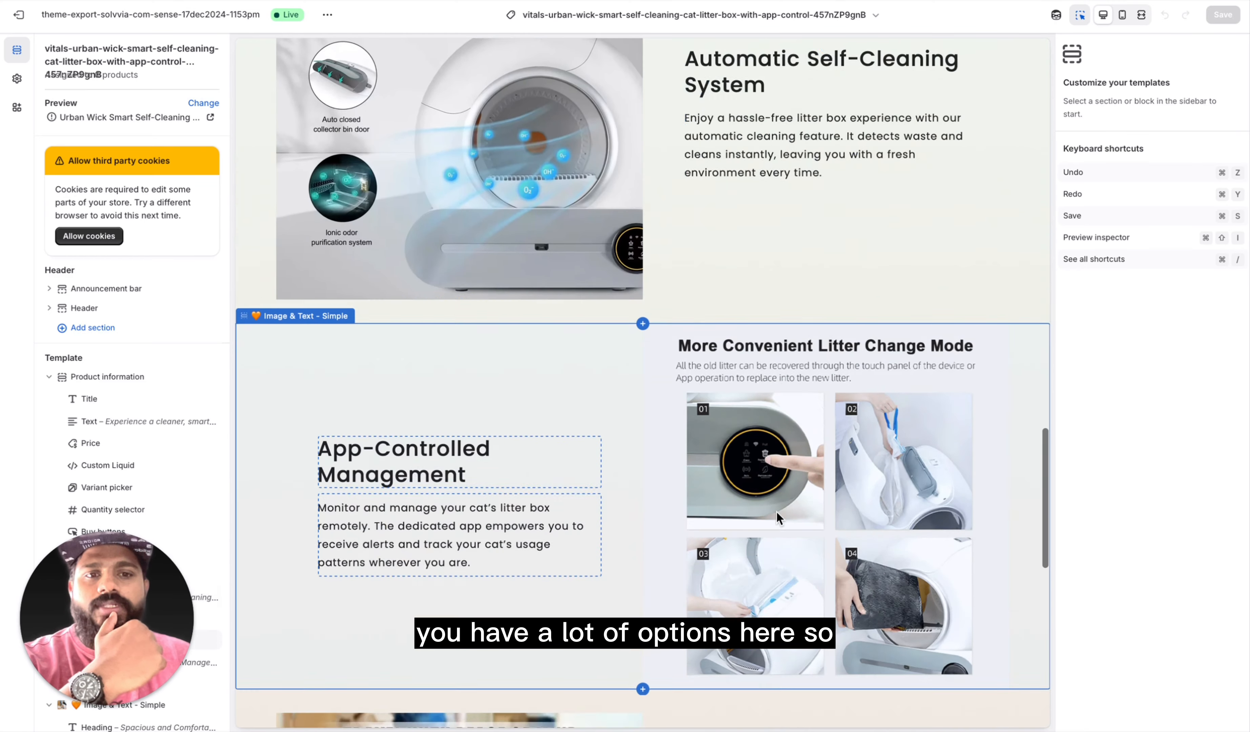
scroll(776, 511, "down", 15)
scroll(776, 511, "up", 15)
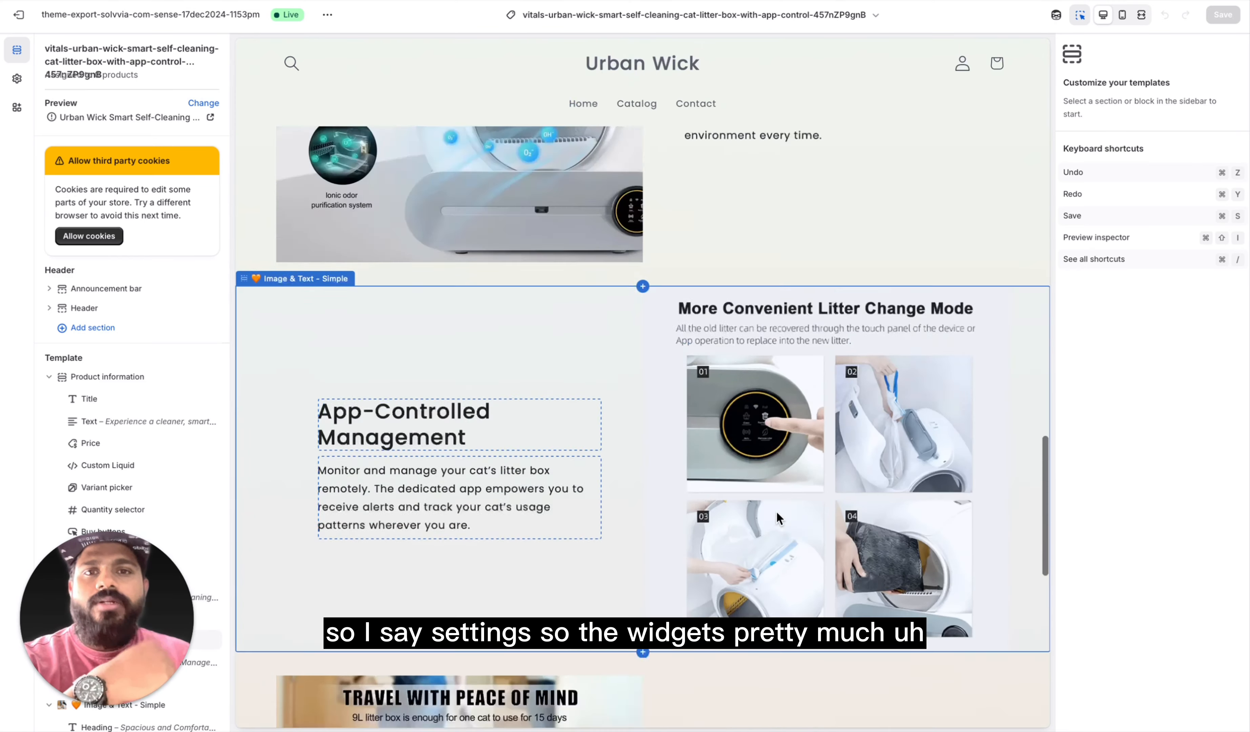
scroll(776, 511, "up", 20)
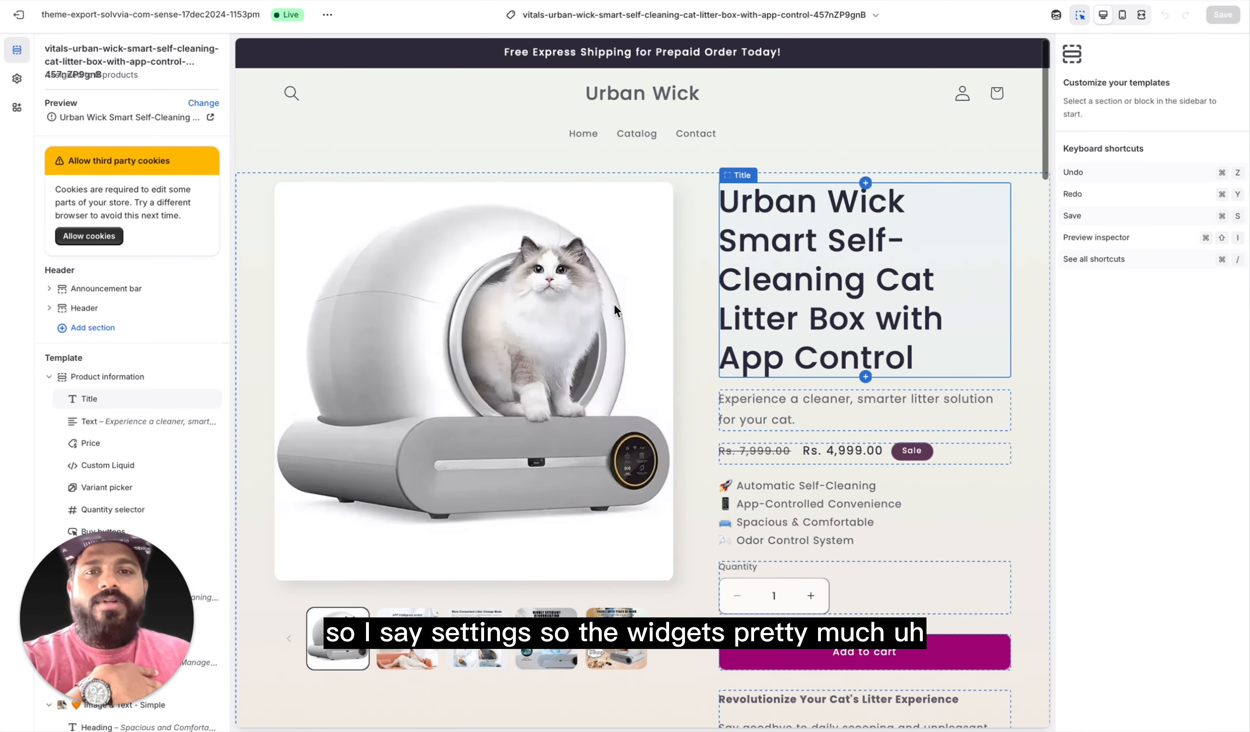
scroll(518, 523, "down", 3)
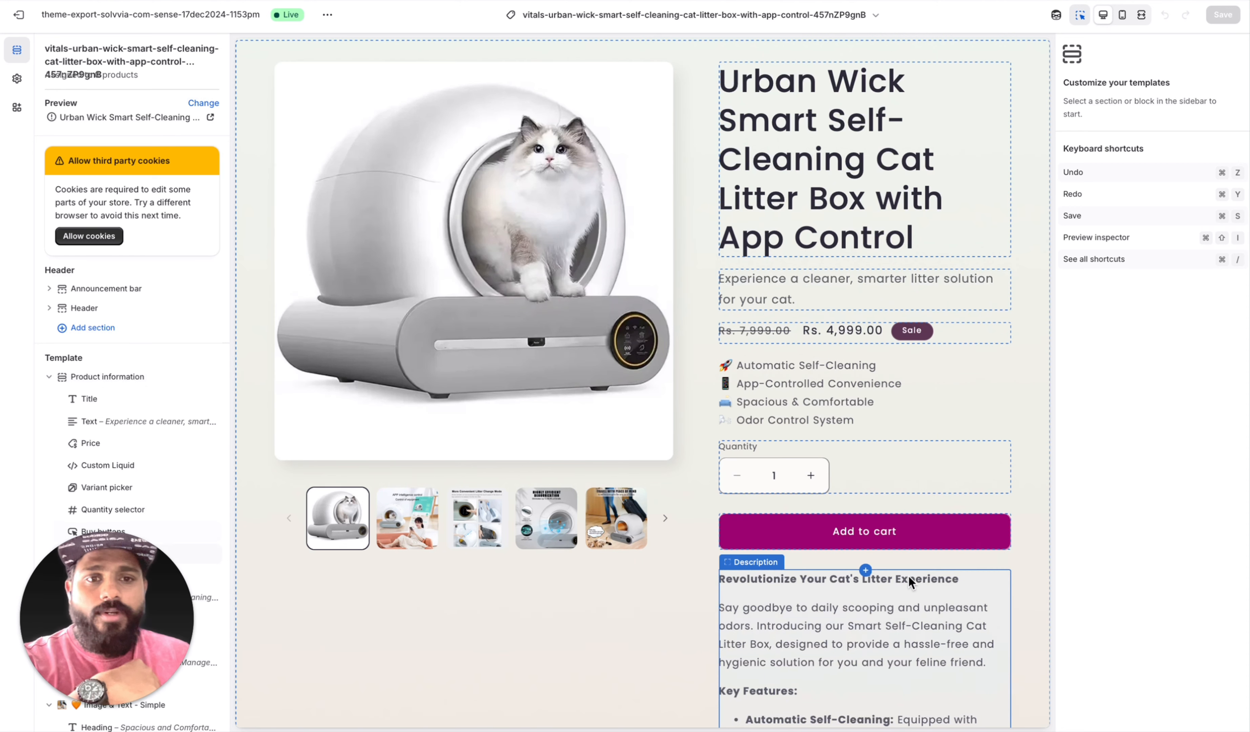
scroll(910, 582, "down", 3)
scroll(849, 327, "up", 2)
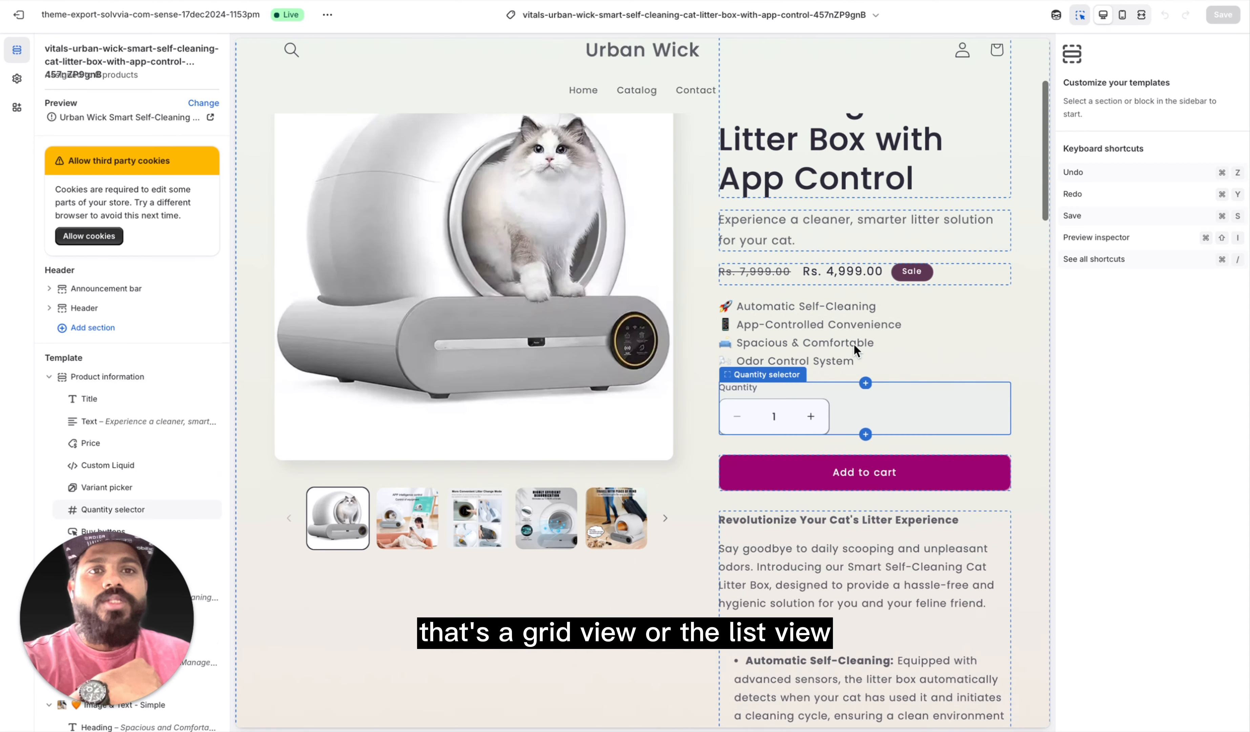
scroll(800, 317, "up", 1)
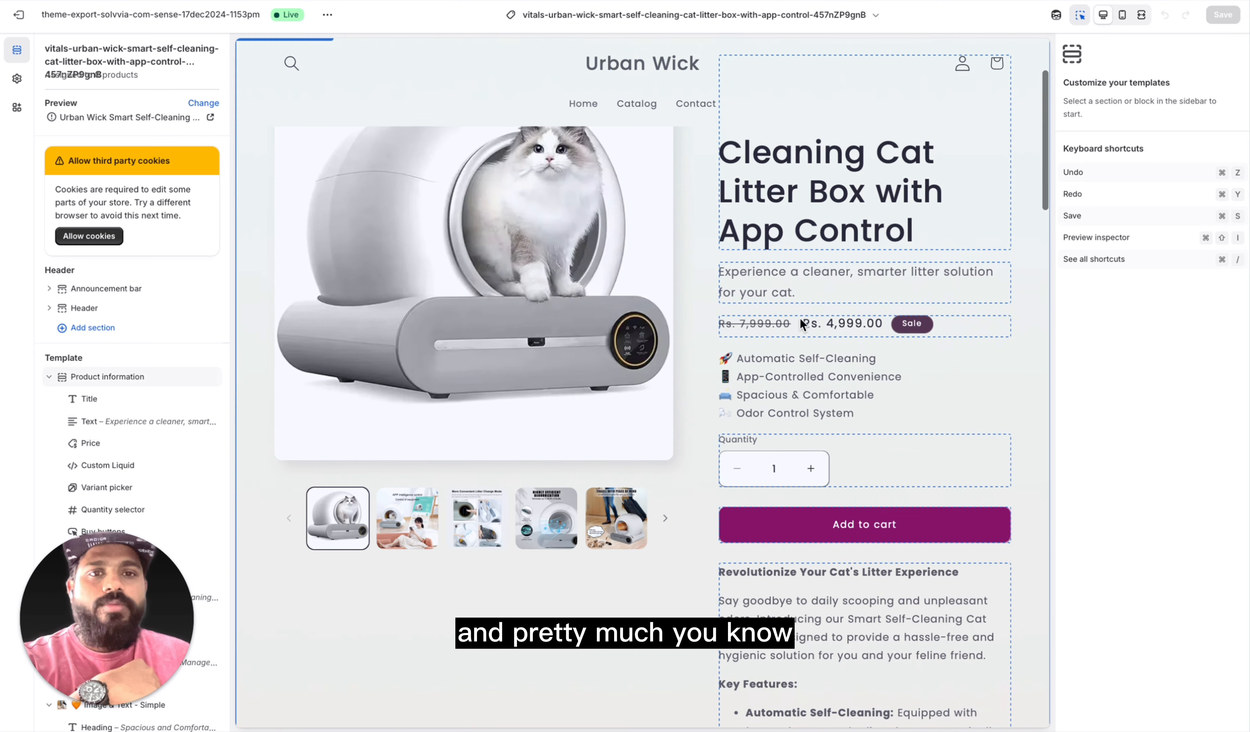
Step: Examine the full generated product page from the description through the feature sections to the closing call-to-action and footer
scroll(823, 432, "down", 3)
scroll(824, 432, "down", 4)
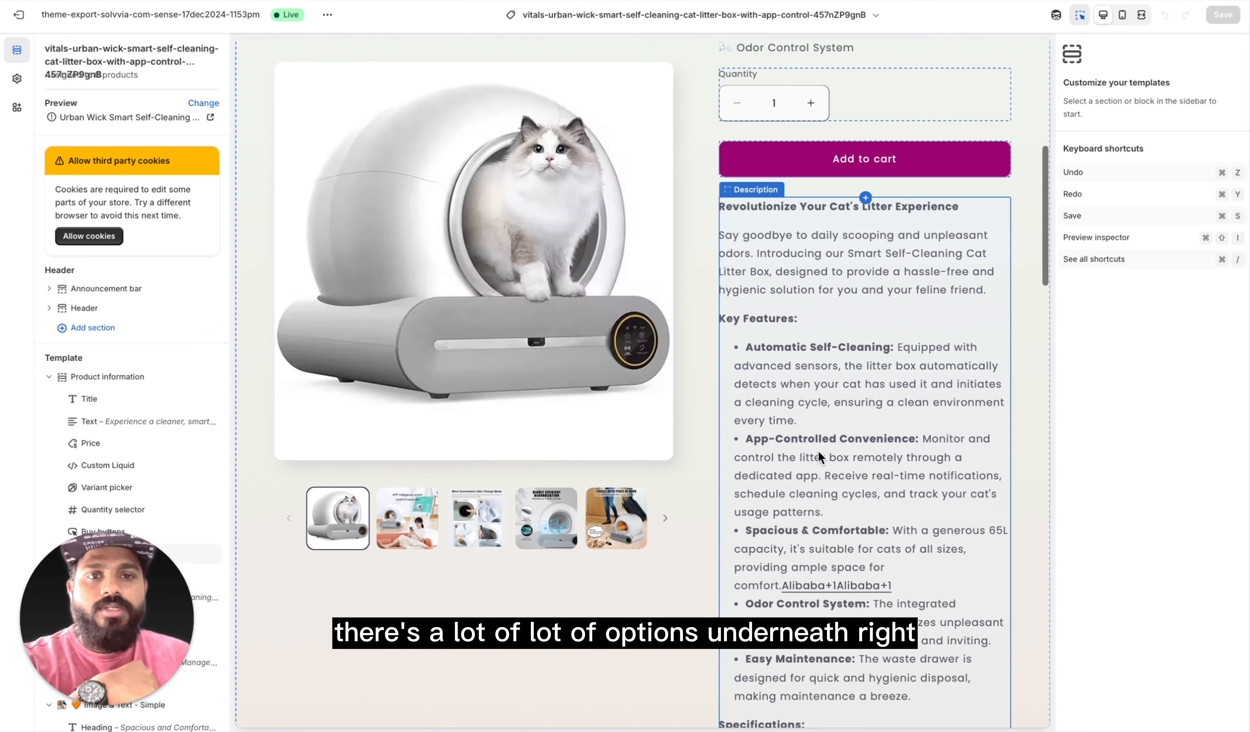
scroll(784, 241, "down", 2)
scroll(810, 390, "down", 12)
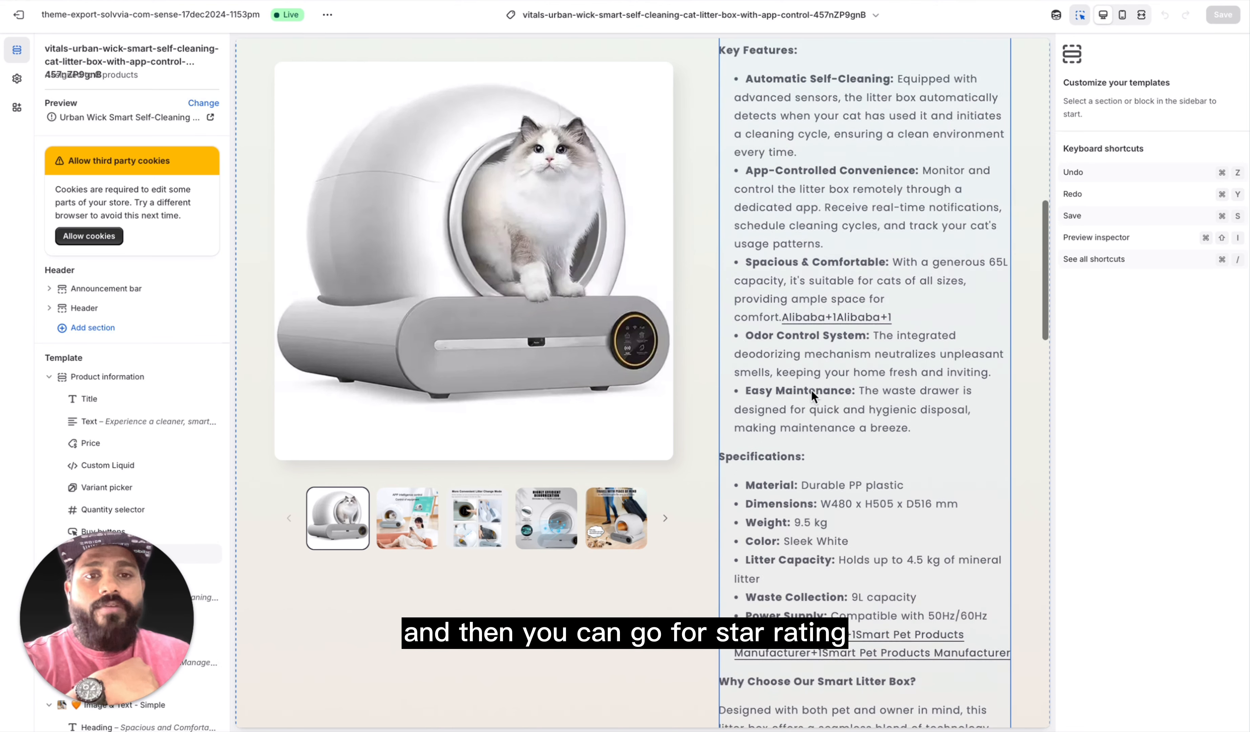
scroll(787, 506, "down", 2)
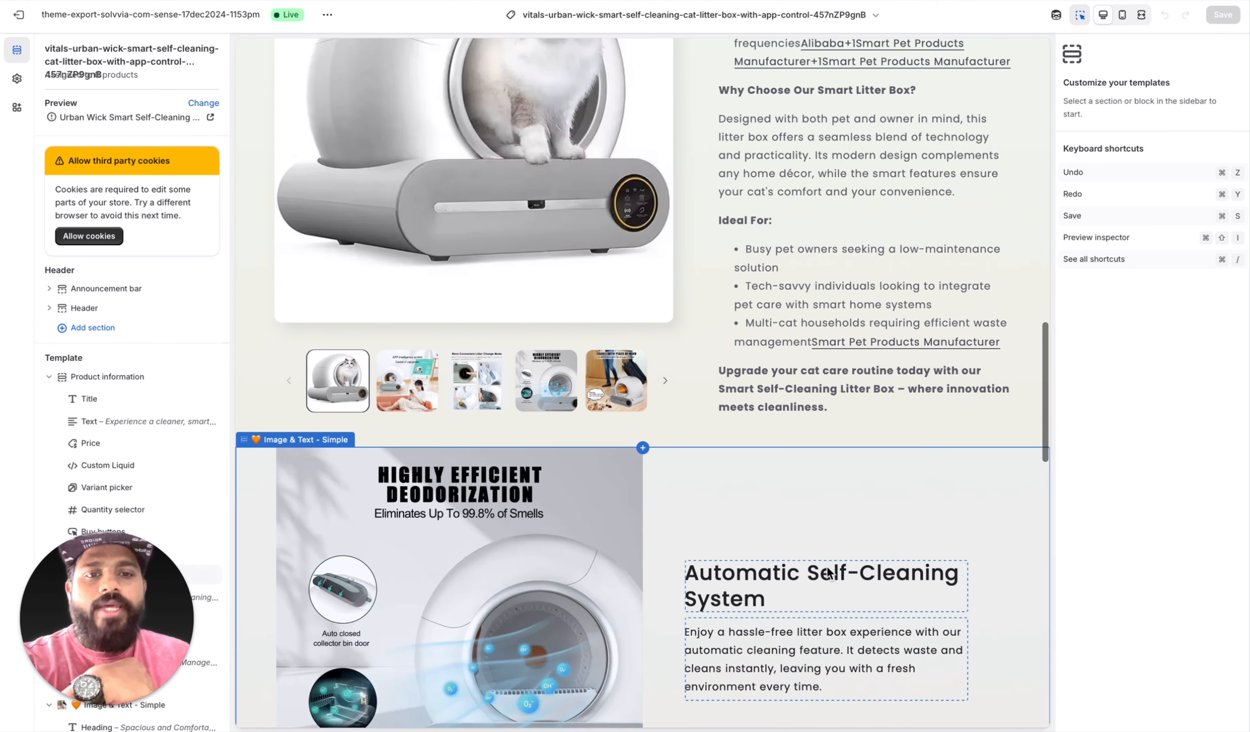
scroll(855, 493, "down", 6)
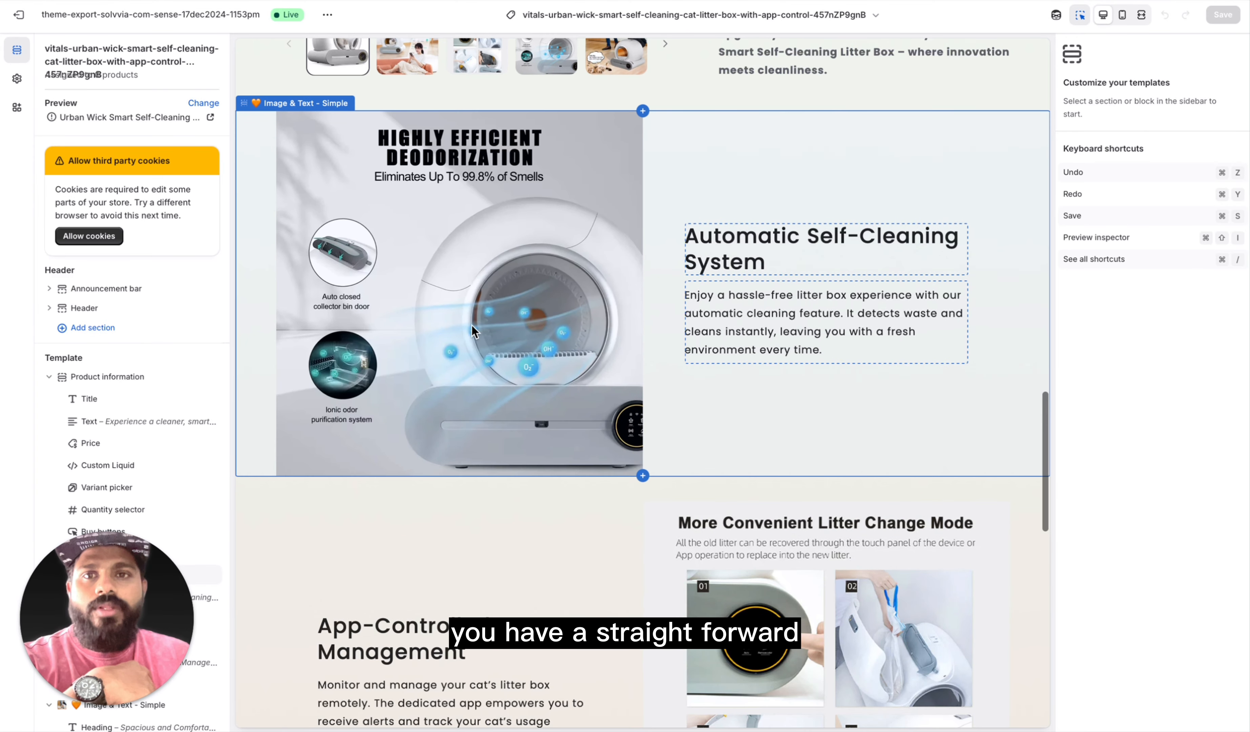
scroll(762, 463, "down", 5)
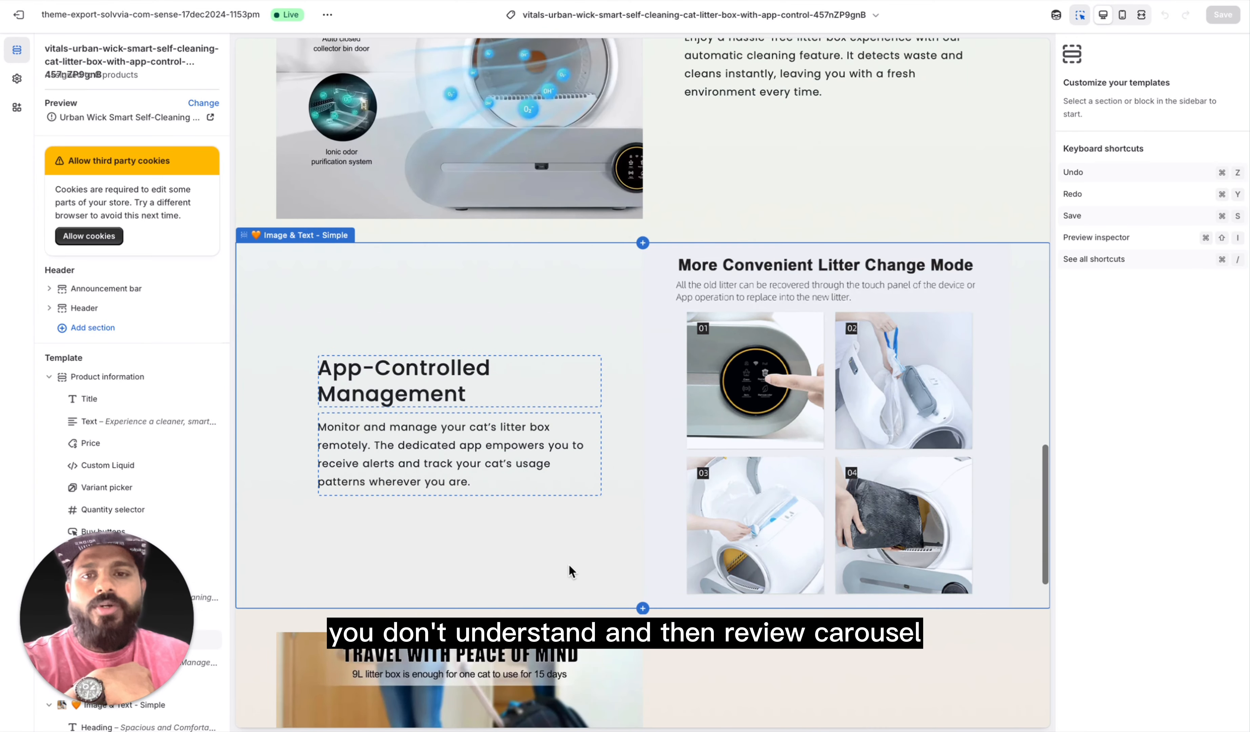
scroll(568, 564, "down", 7)
scroll(788, 558, "down", 6)
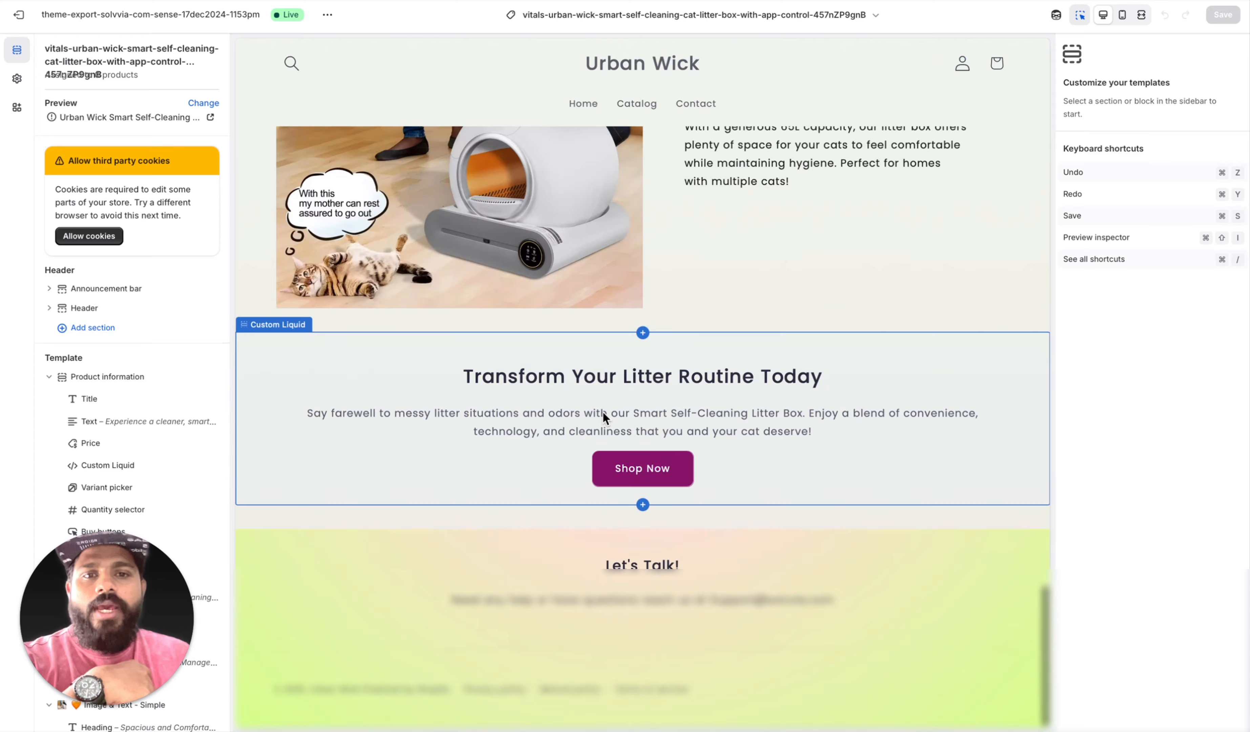
scroll(603, 411, "up", 20)
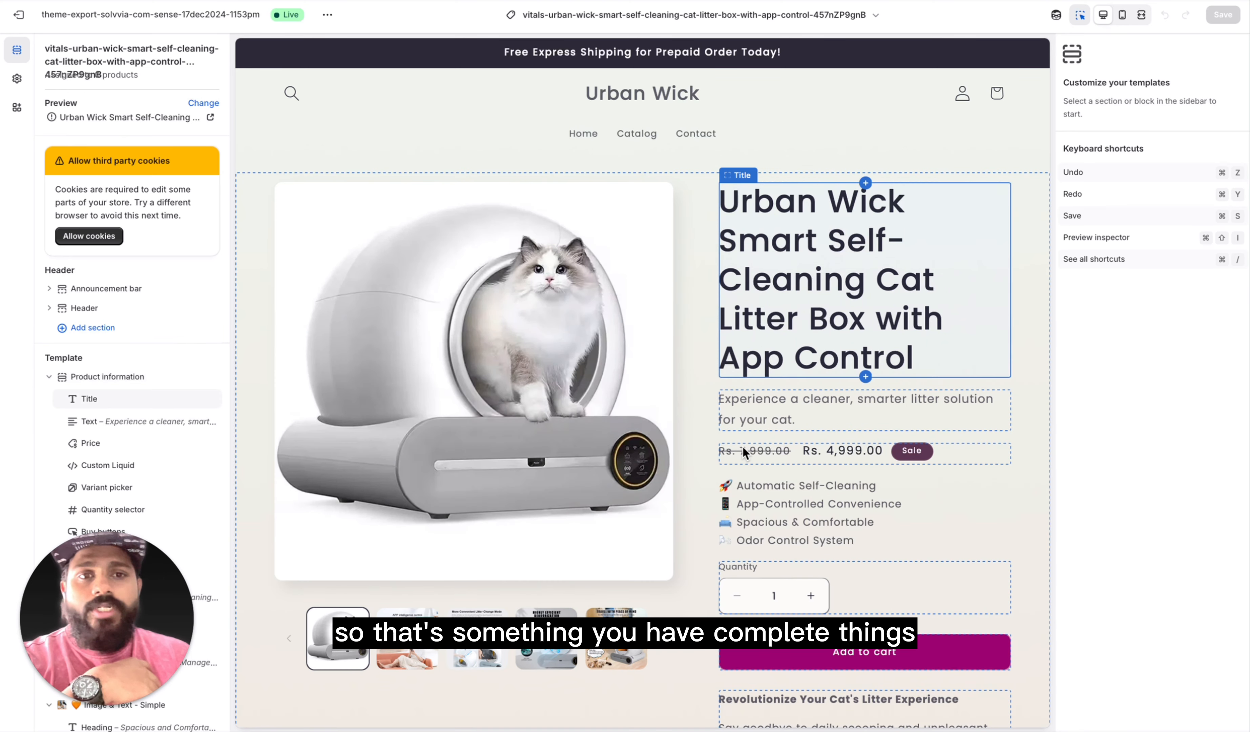
scroll(743, 447, "down", 10)
scroll(744, 446, "up", 10)
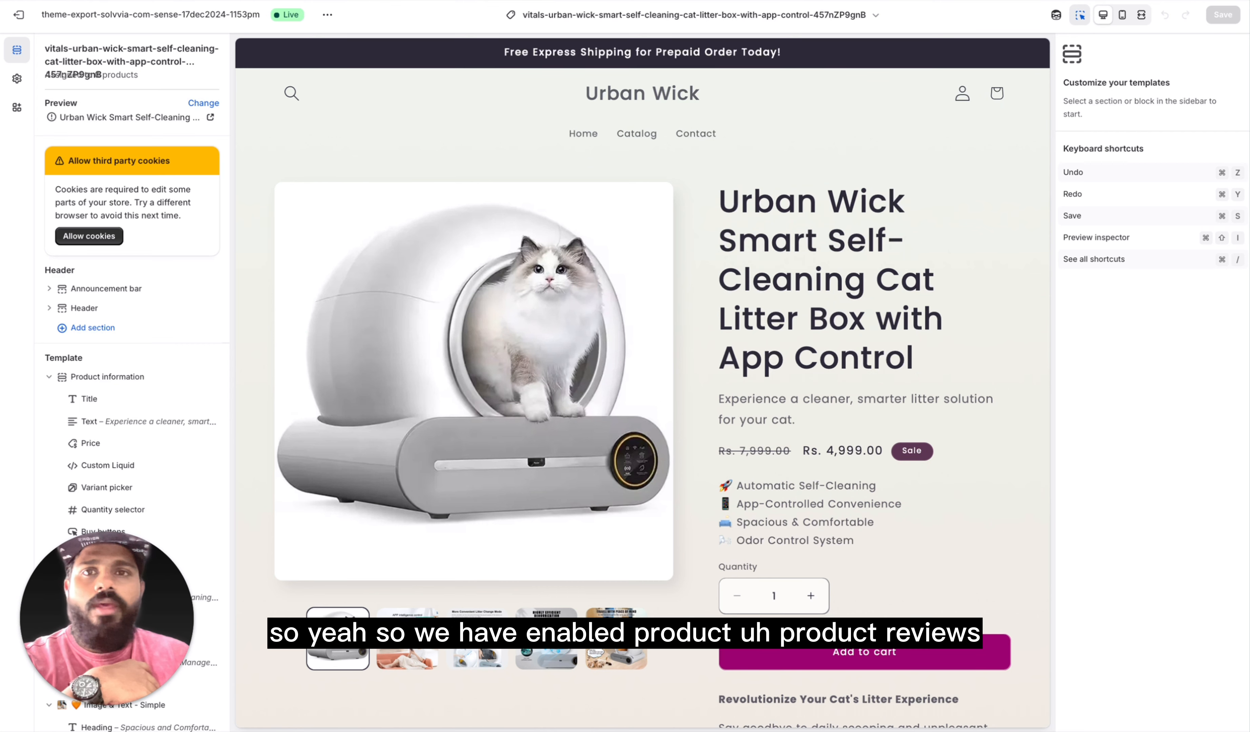
Step: Return to the AI Product Page Generator and publish the litter box template
left_click(935, 1)
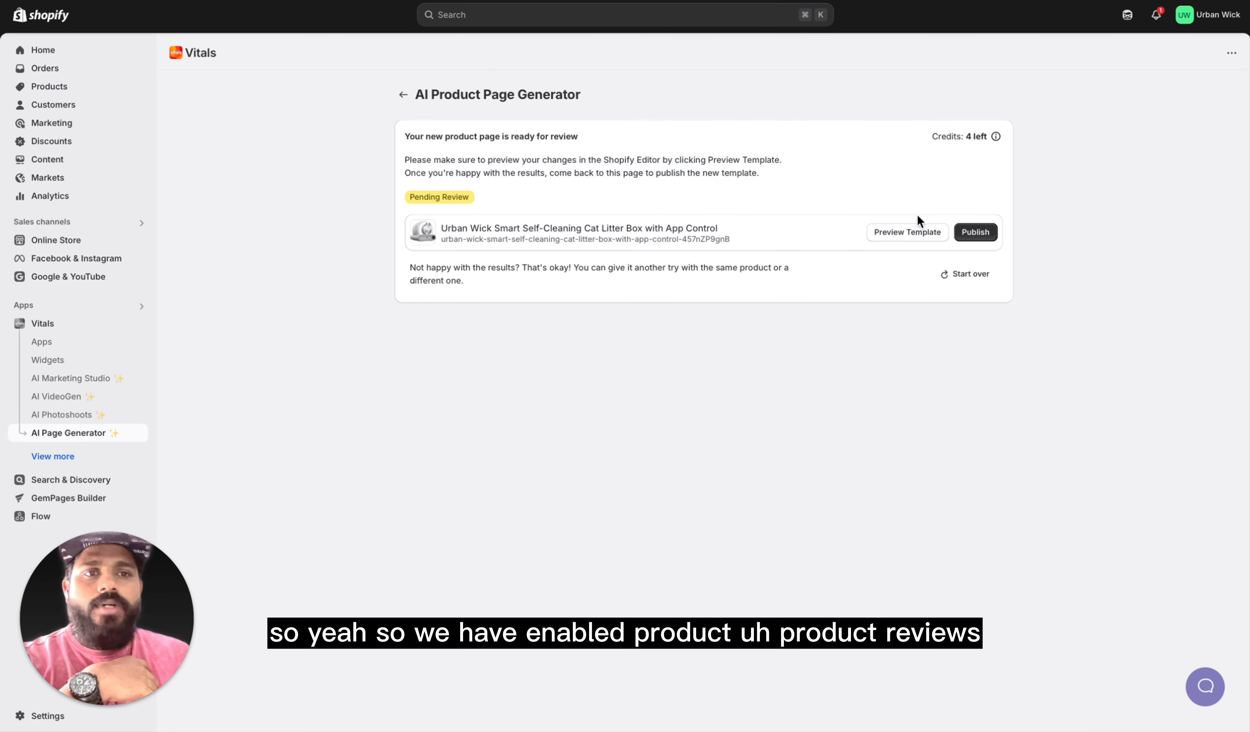
left_click(976, 232)
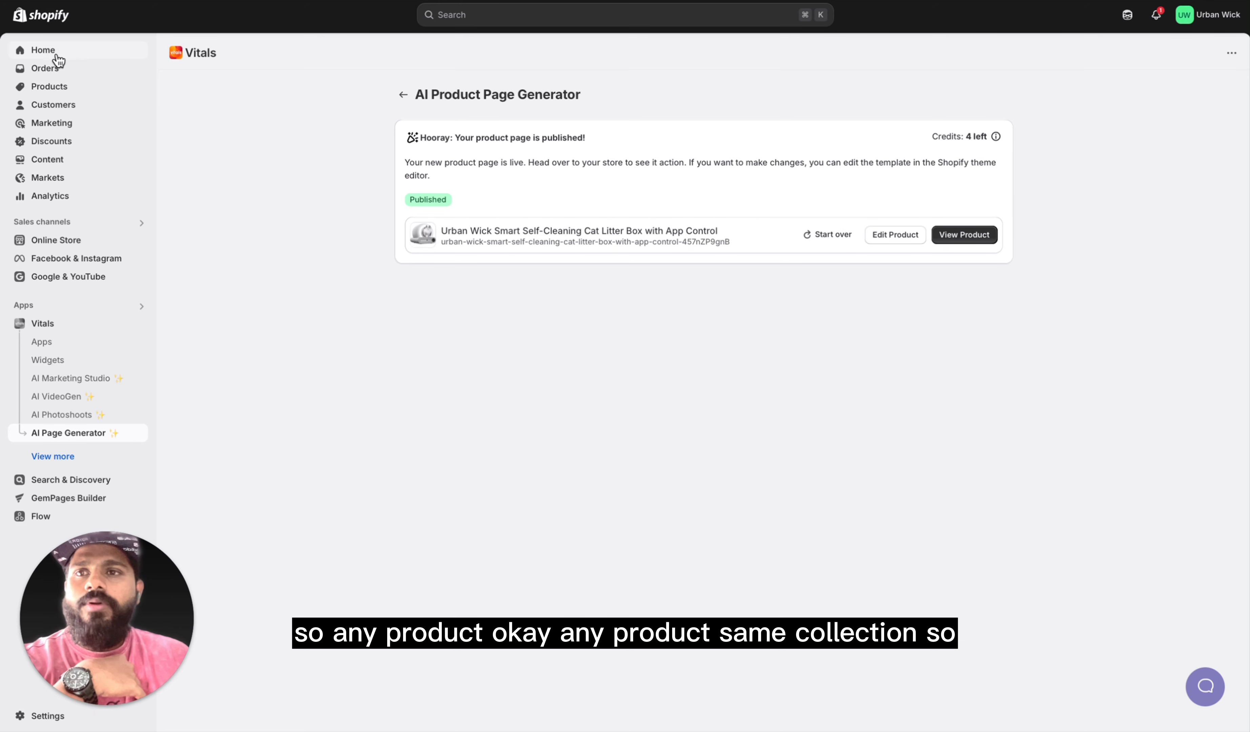
Step: Open Product Reviews from the Vitals apps list and activate it
left_click(67, 346)
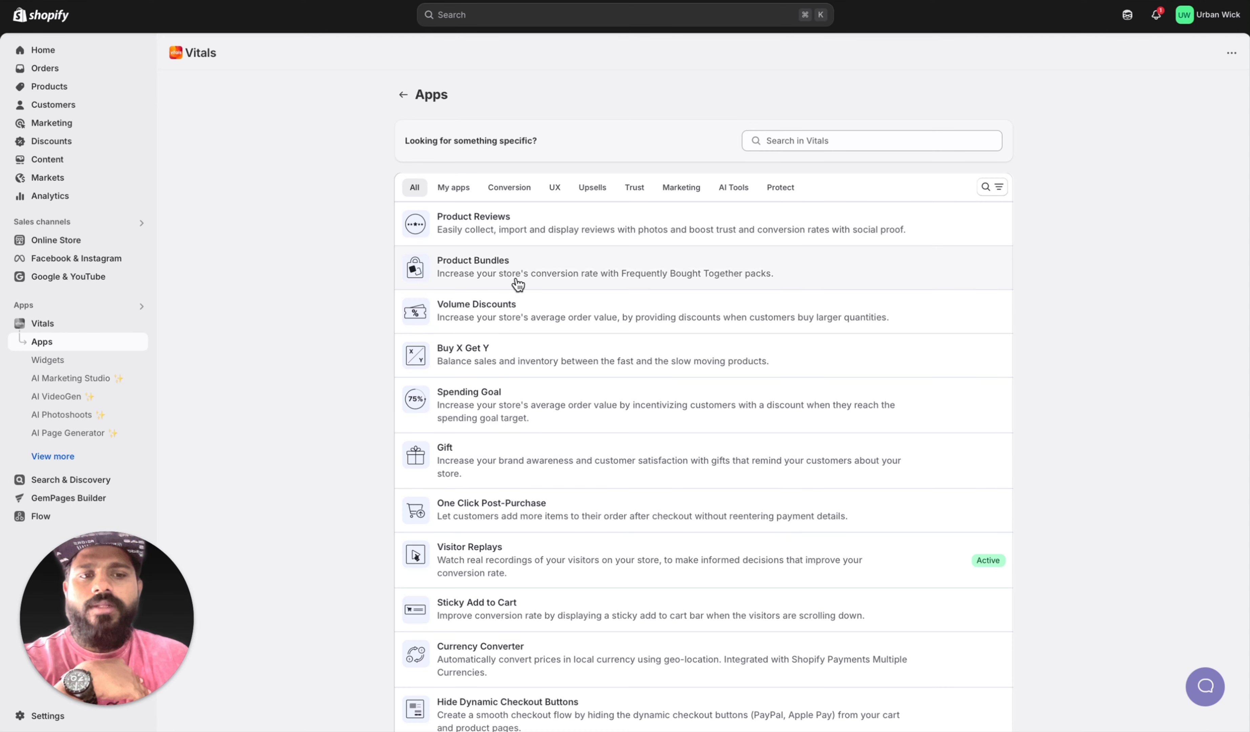
left_click(495, 227)
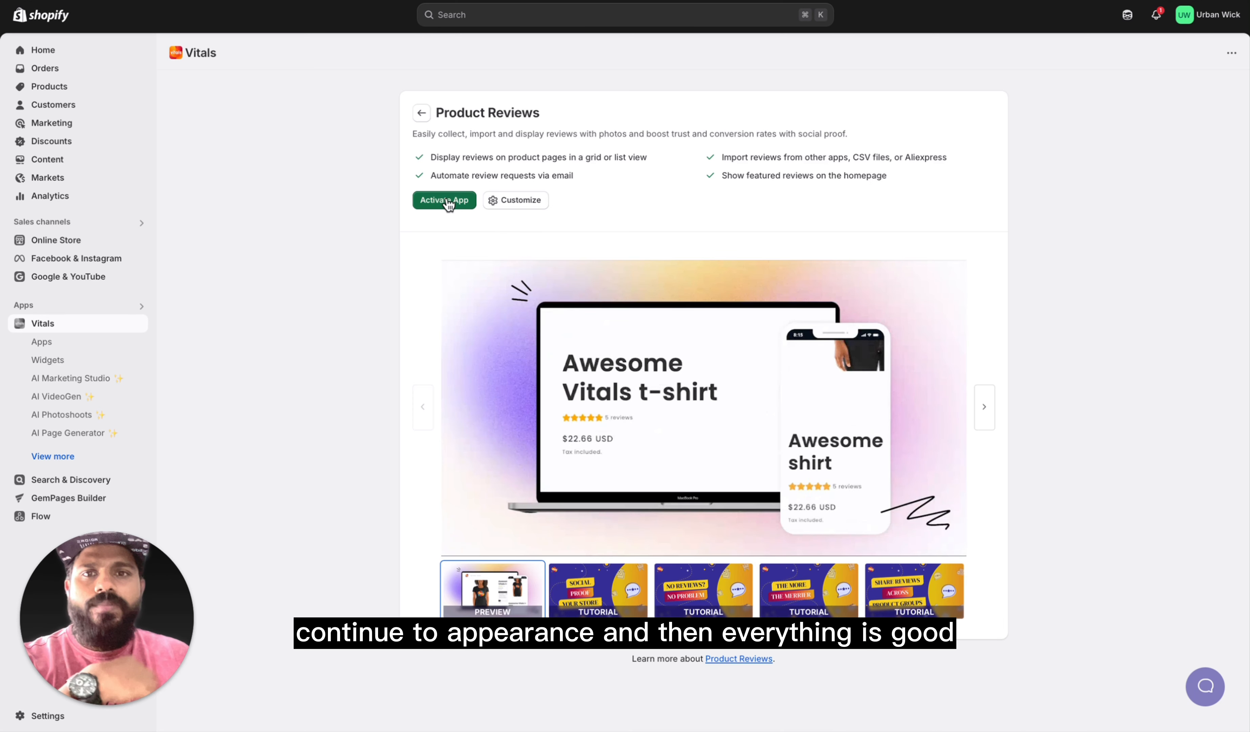
left_click(446, 201)
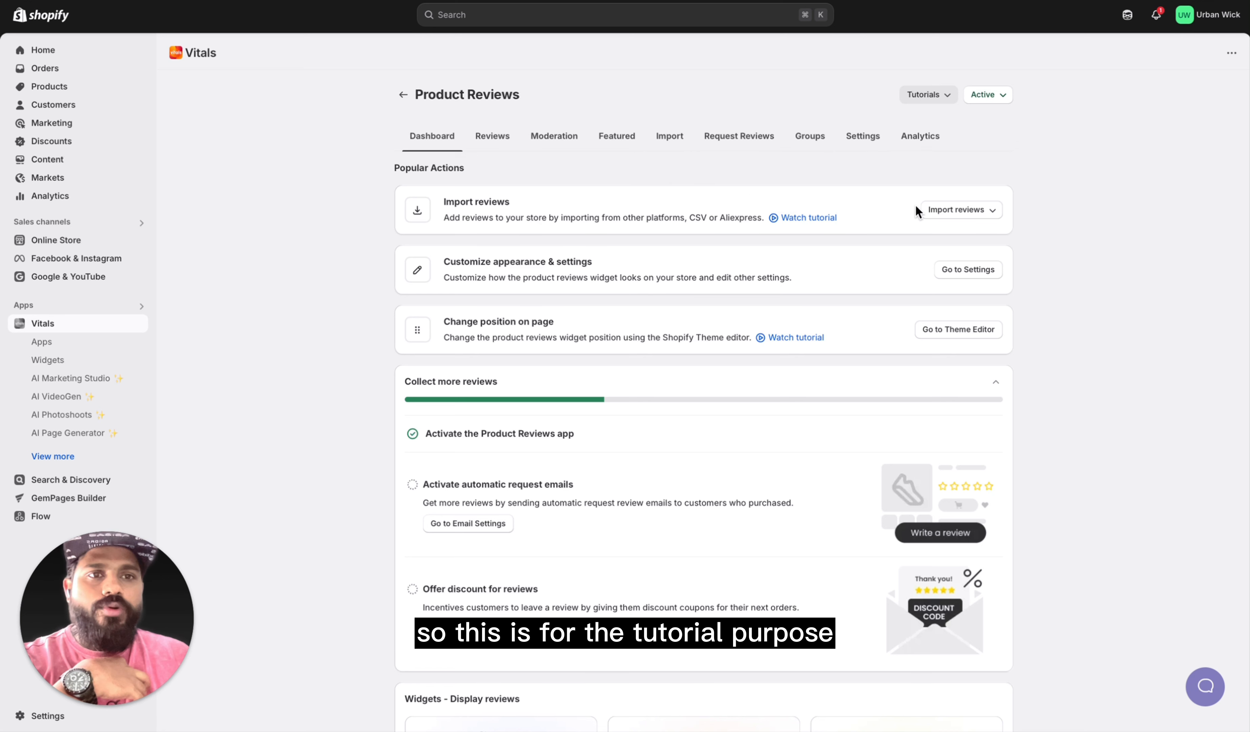
Step: Examine the Product Reviews dashboard, including the review import options, available tutorials and review display widgets
left_click(959, 211)
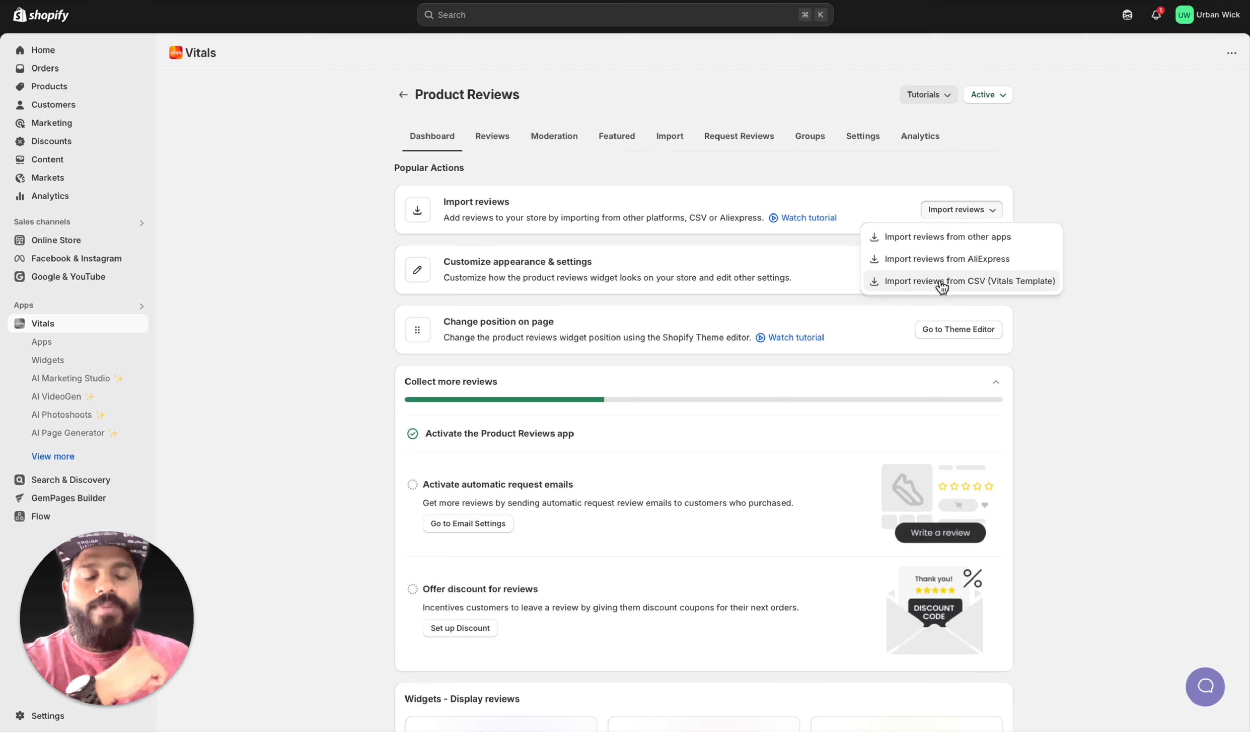
scroll(872, 583, "down", 10)
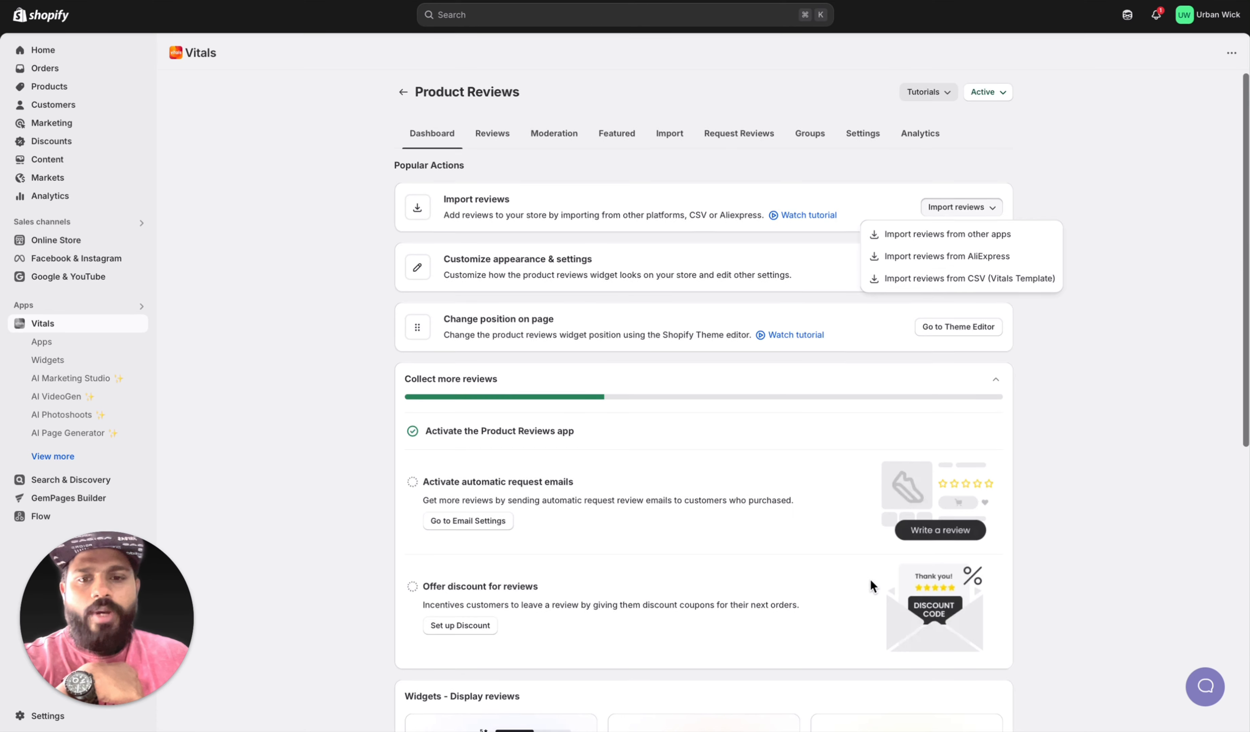
scroll(874, 581, "up", 10)
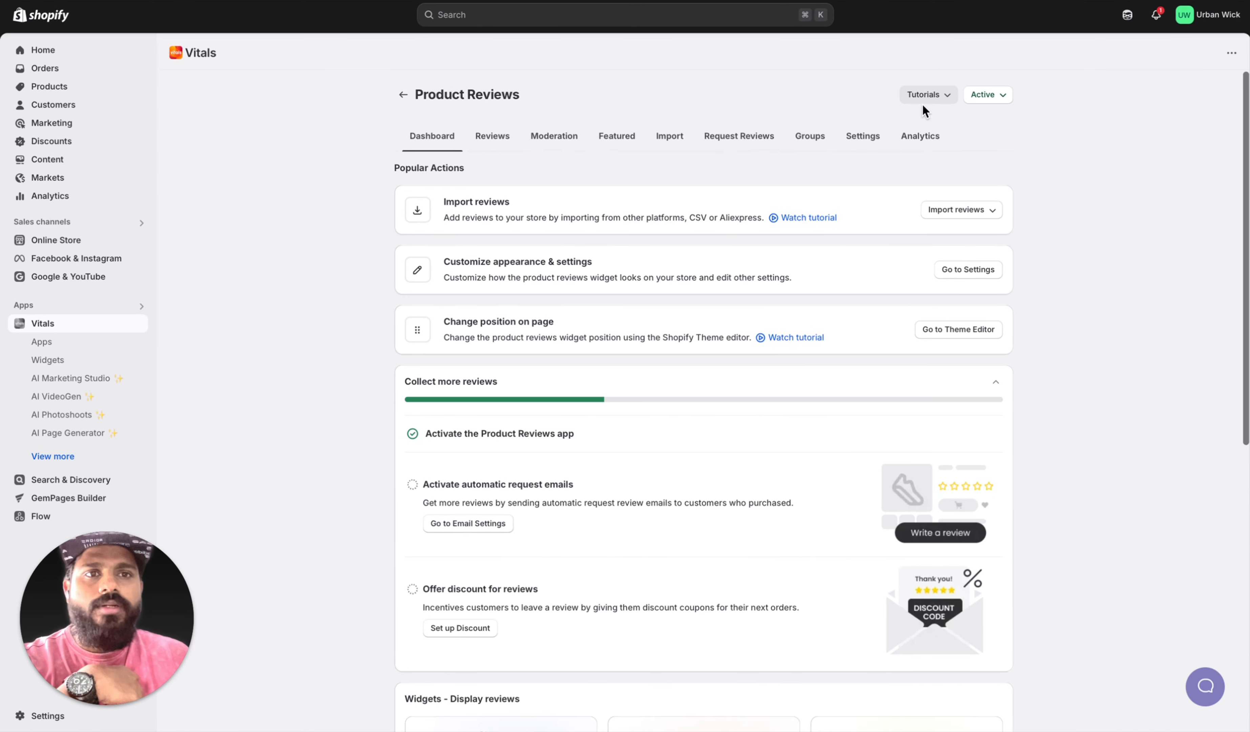
left_click(935, 97)
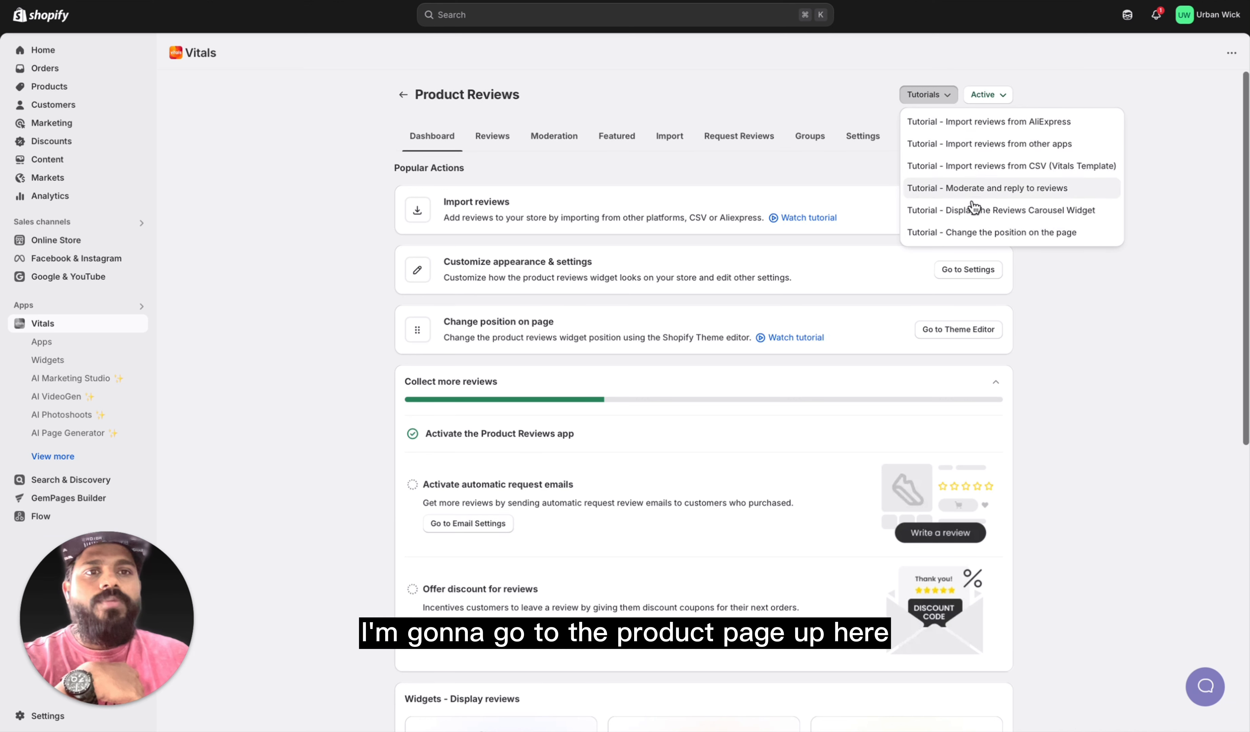
left_click(1061, 553)
left_click(961, 209)
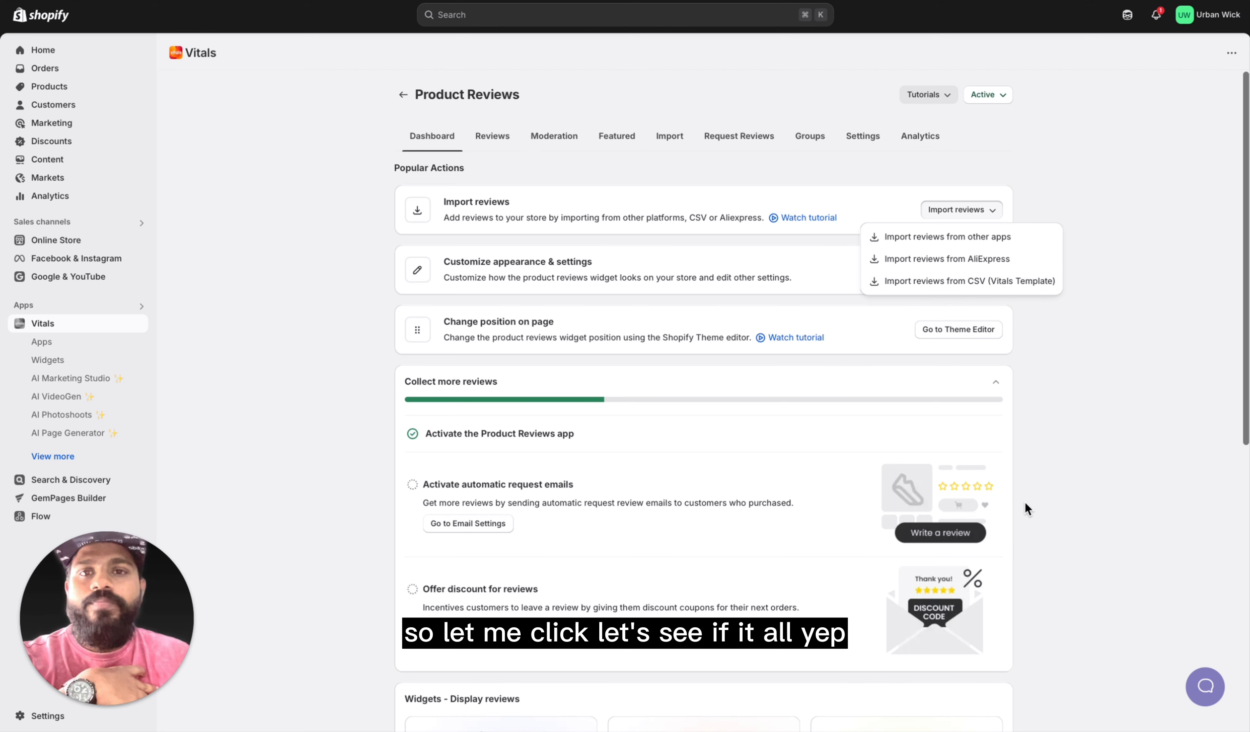
scroll(831, 522, "down", 2)
scroll(788, 526, "down", 1)
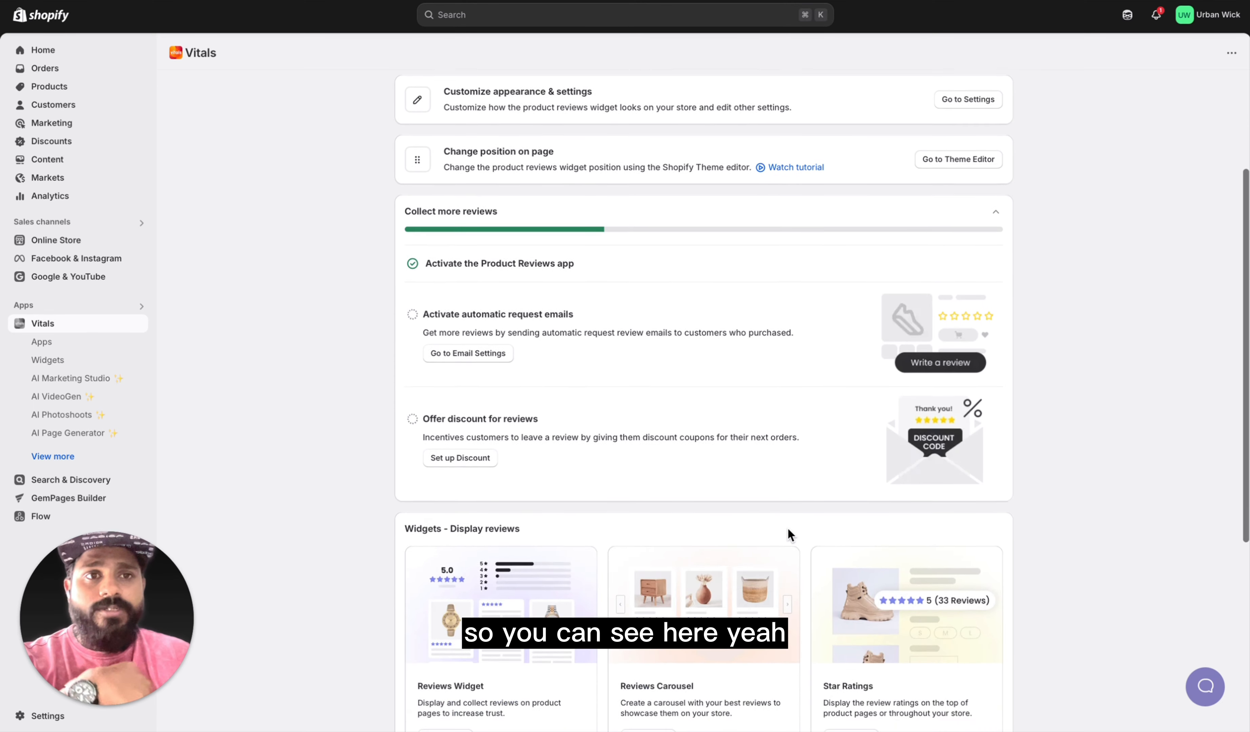
scroll(787, 527, "up", 3)
Step: Look through the Product Reviews pages for reviews, moderation, featured reviews, importing, review requests and groups
left_click(502, 140)
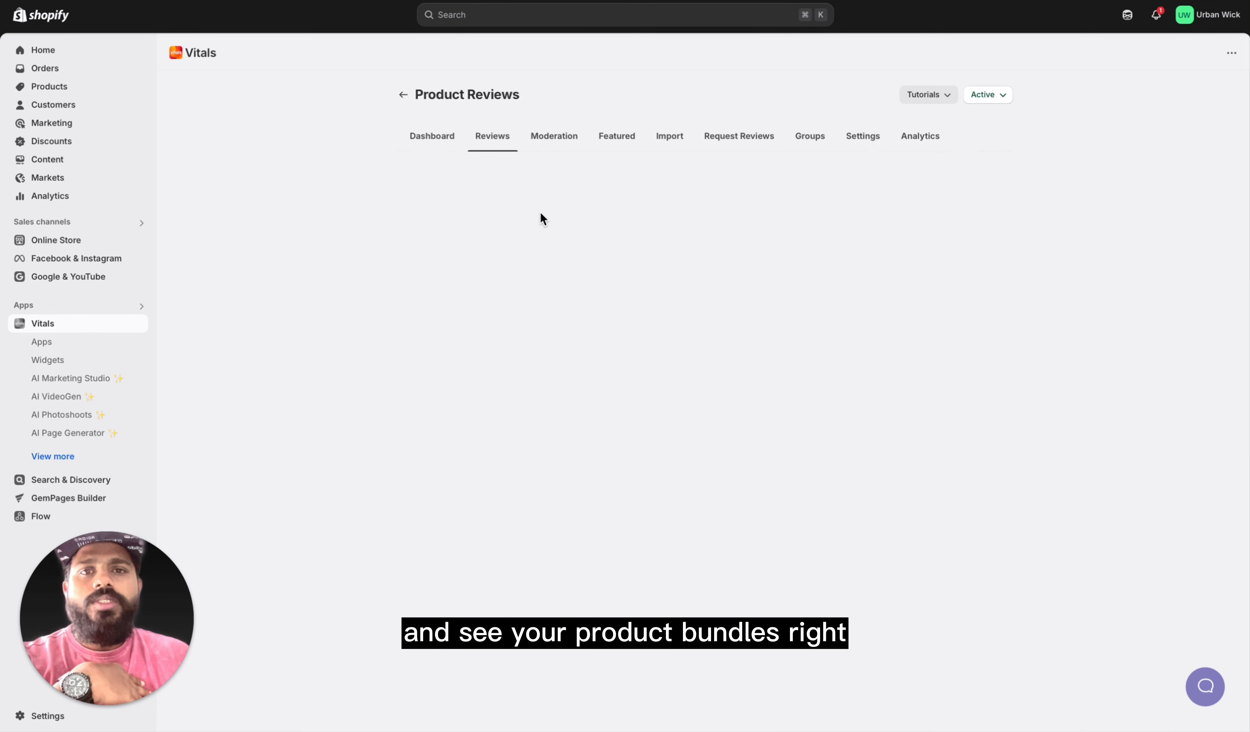
left_click(552, 138)
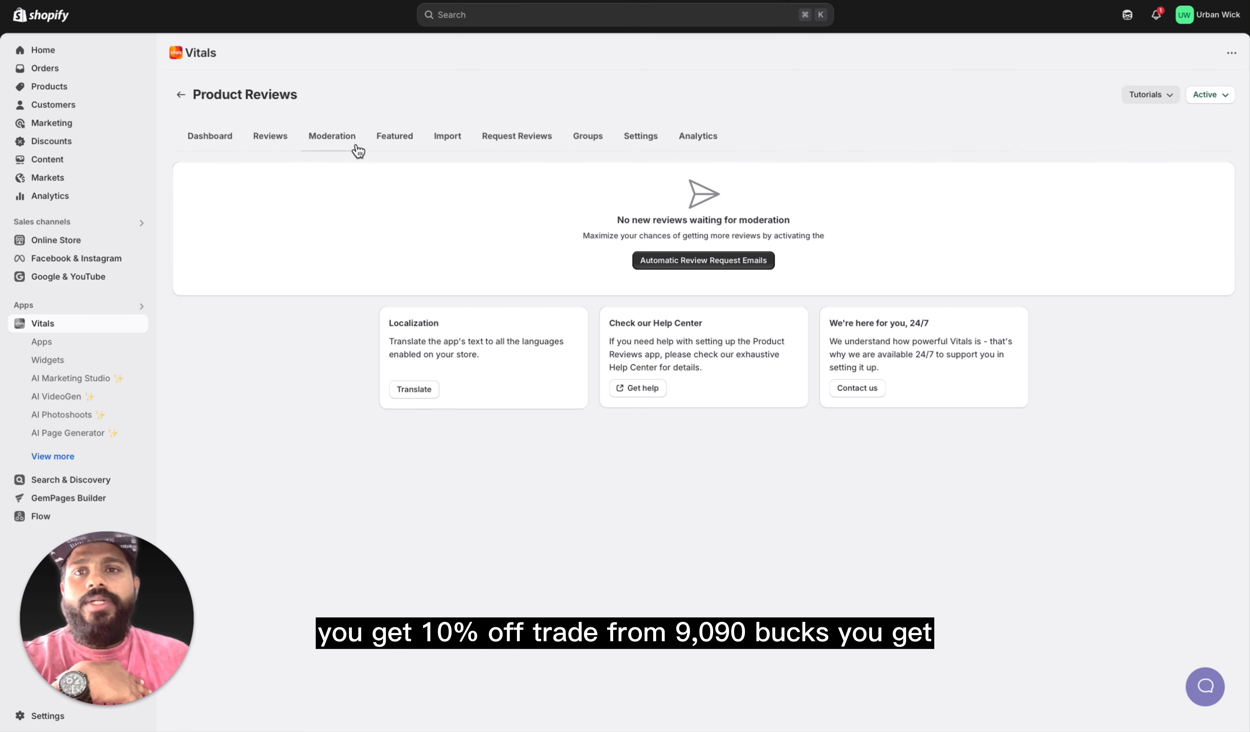
left_click(396, 136)
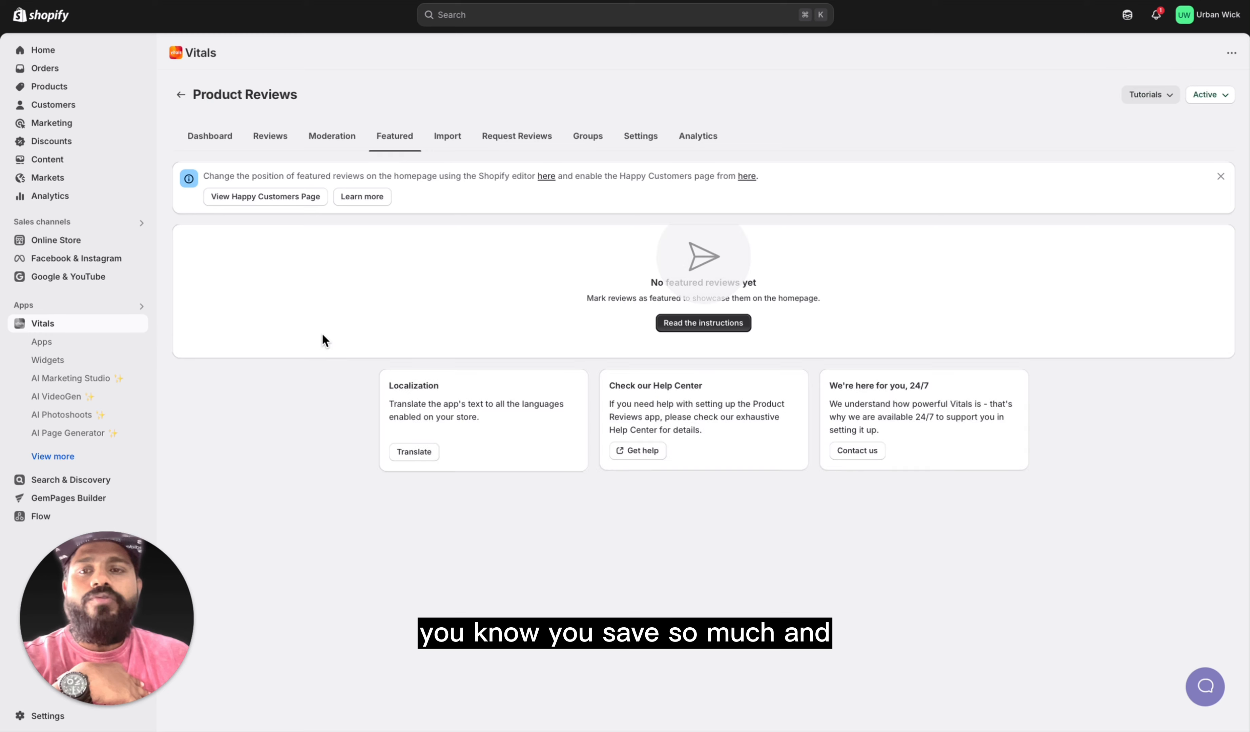
left_click(447, 137)
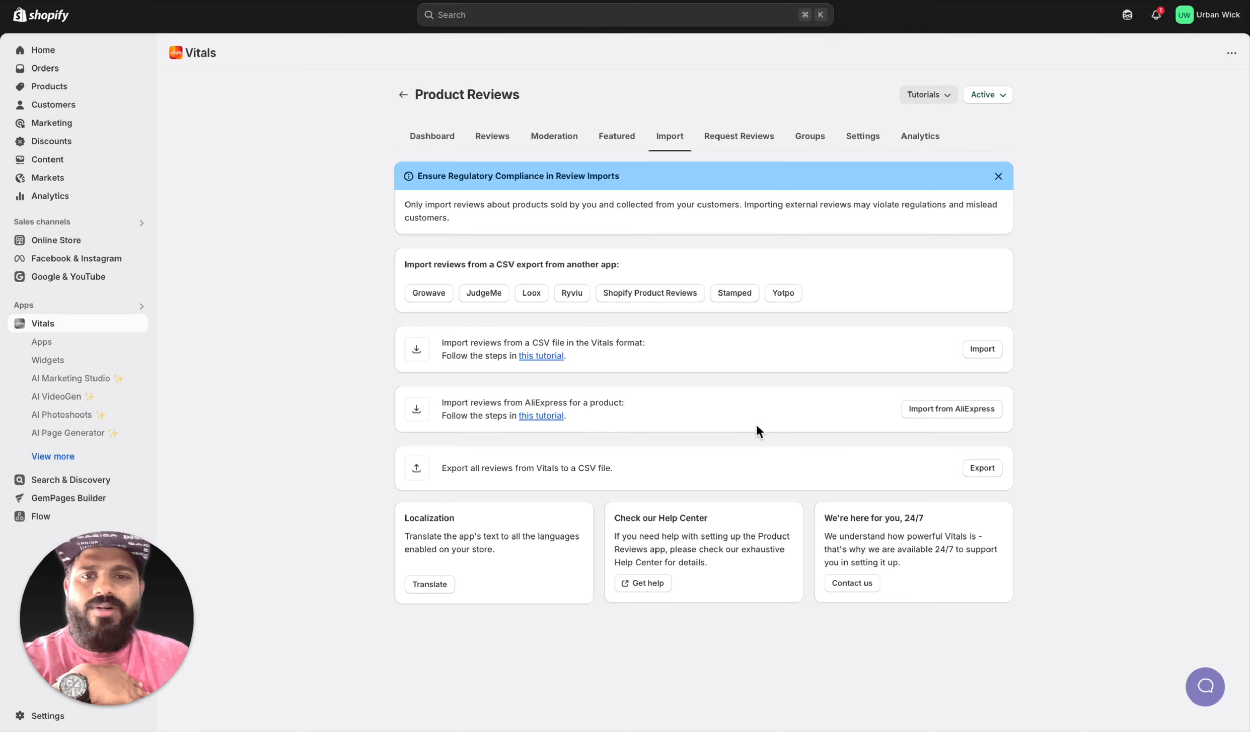
left_click(743, 141)
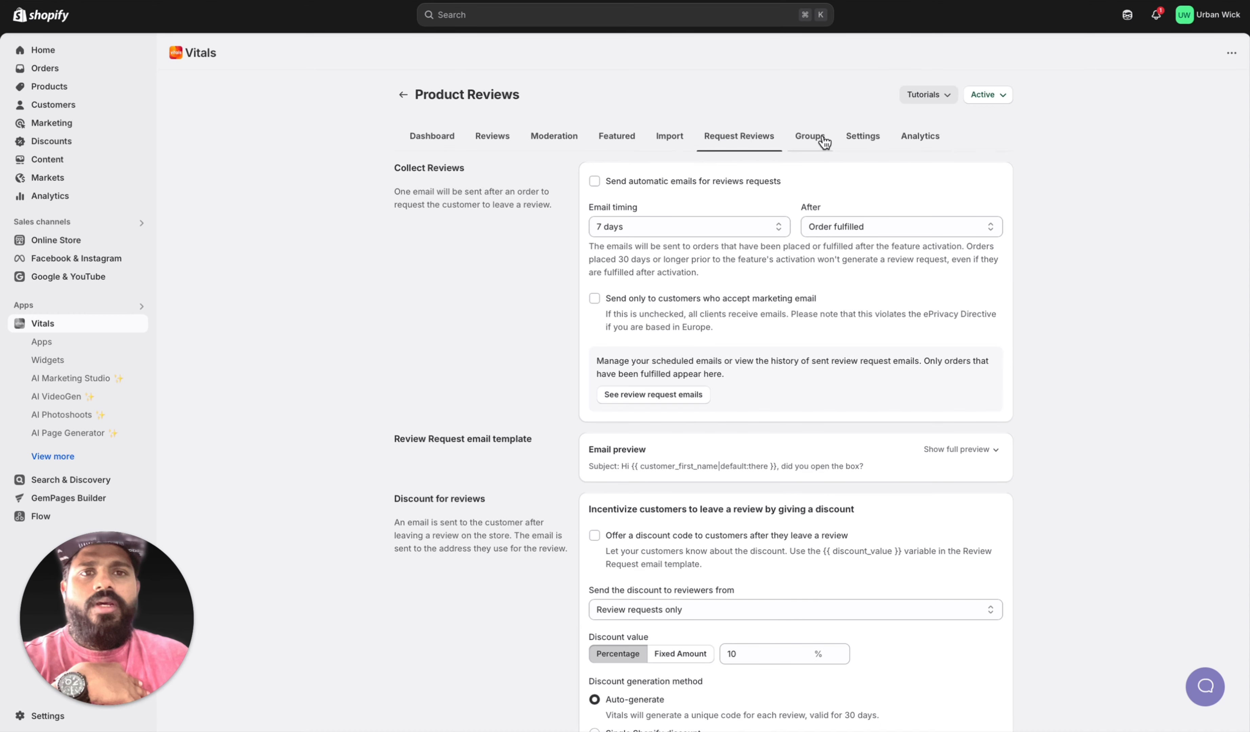
left_click(816, 135)
Step: Review the Reviews Widget settings for star shape and color, page layout, number of reviews and reviews information
left_click(864, 146)
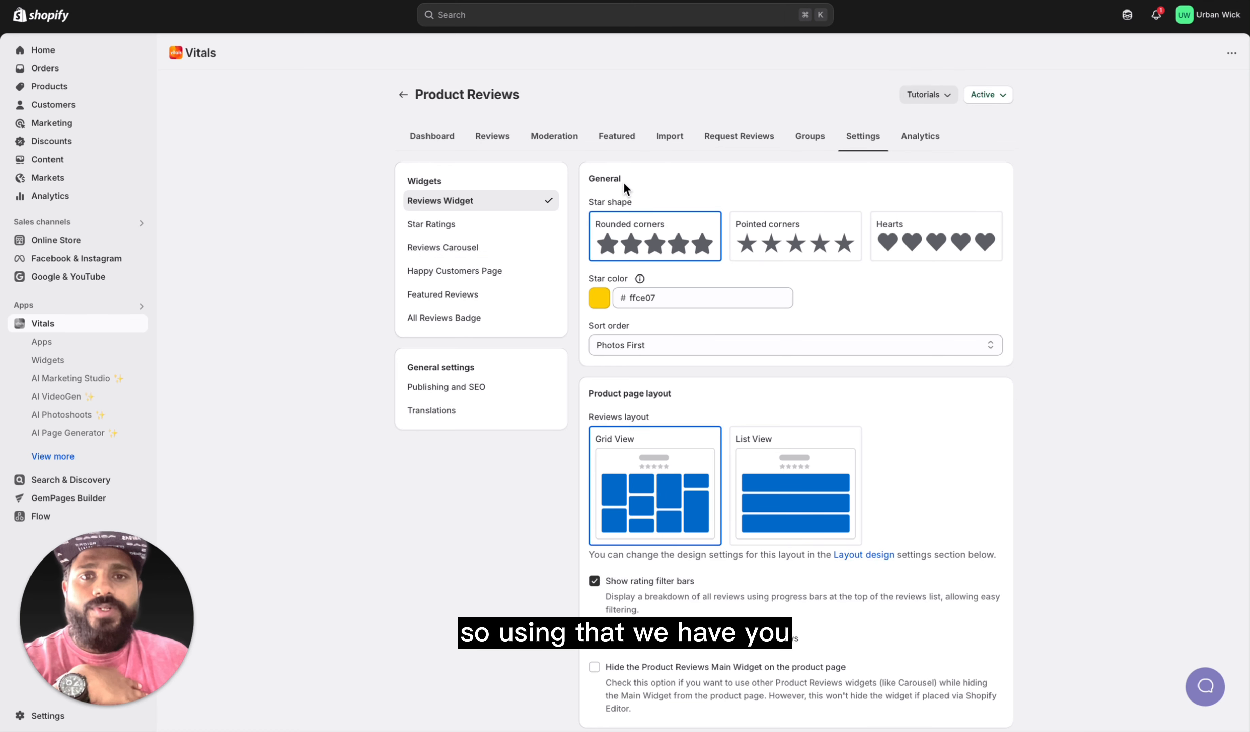
scroll(648, 509, "down", 3)
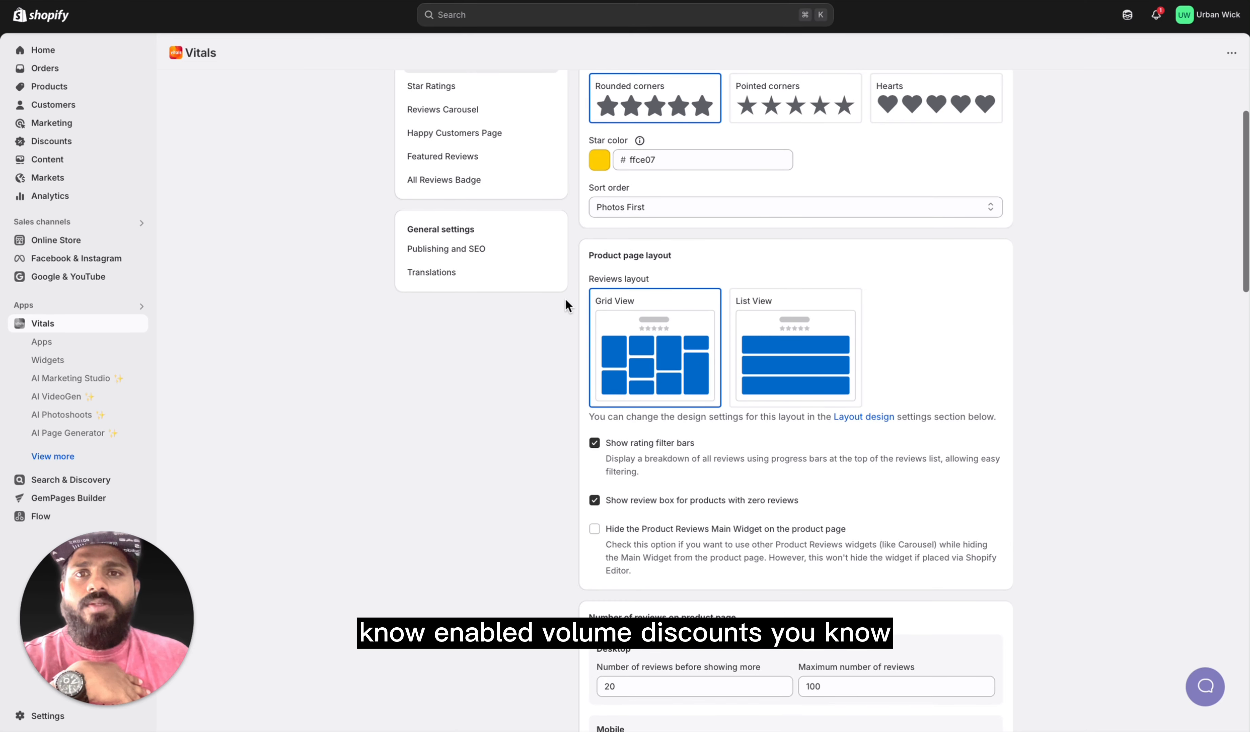
scroll(566, 300, "up", 3)
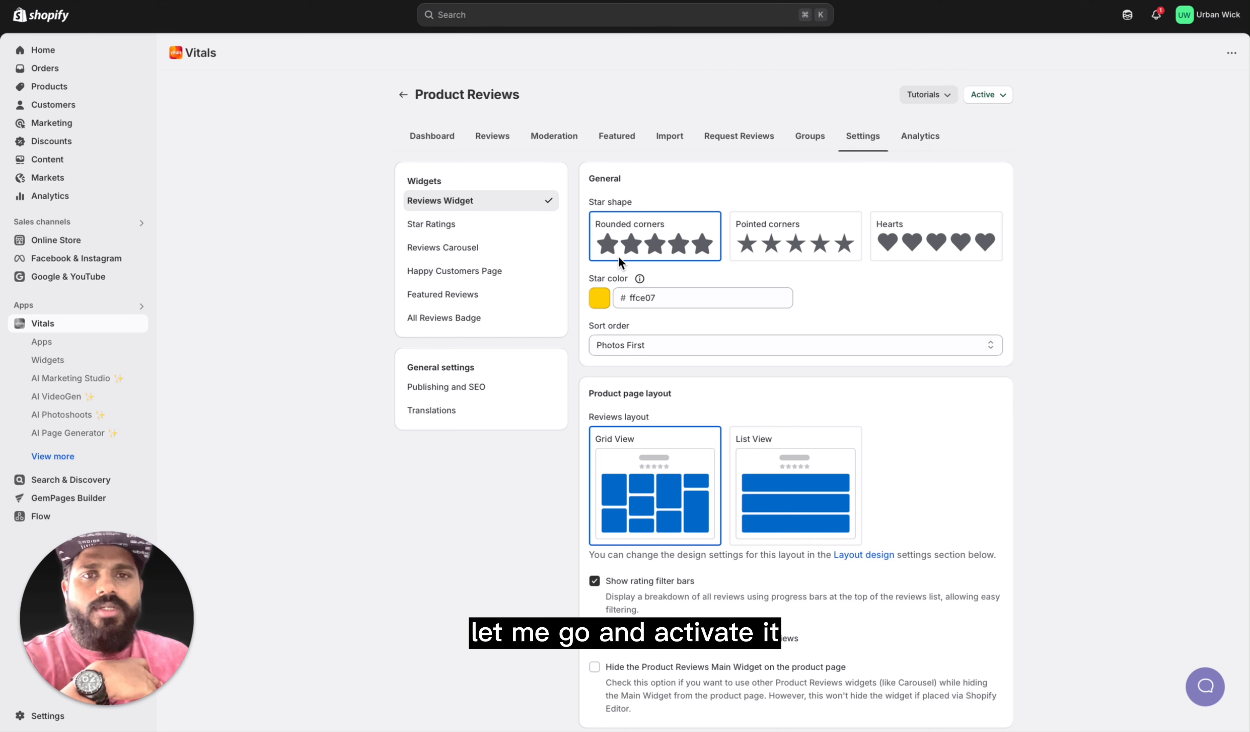
scroll(720, 427, "down", 4)
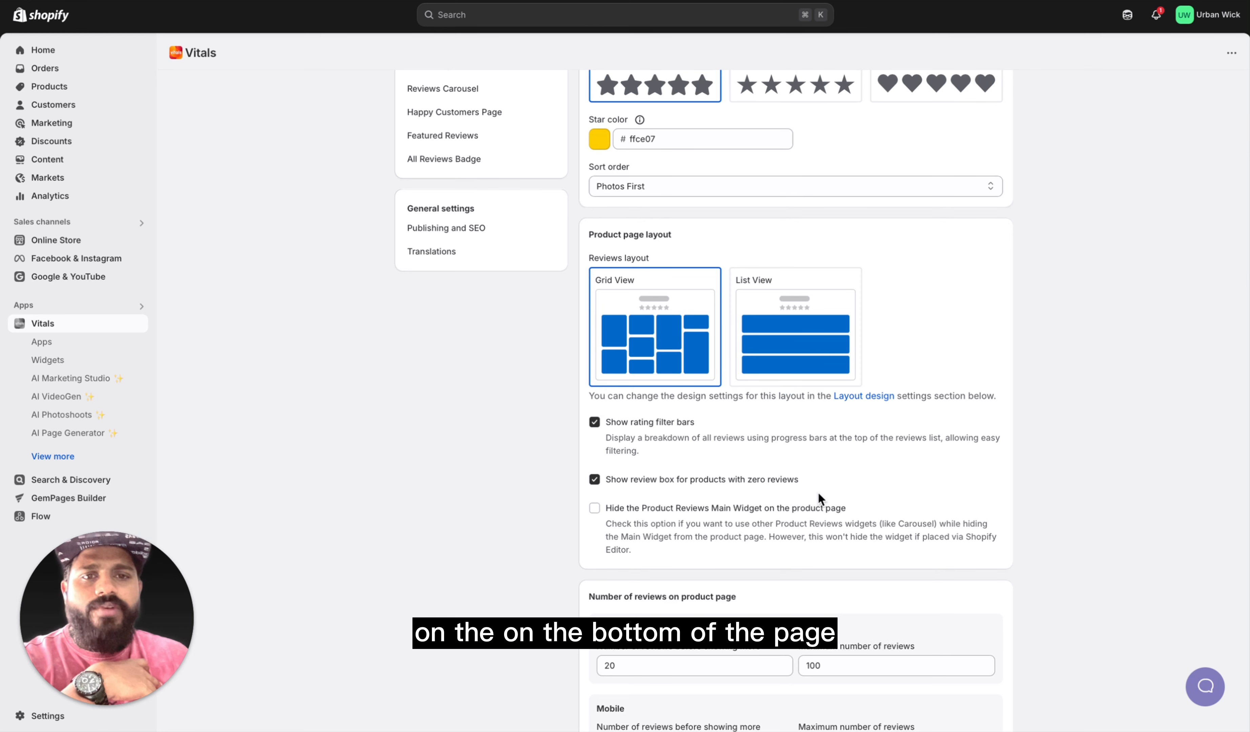
scroll(818, 497, "down", 5)
scroll(785, 559, "down", 3)
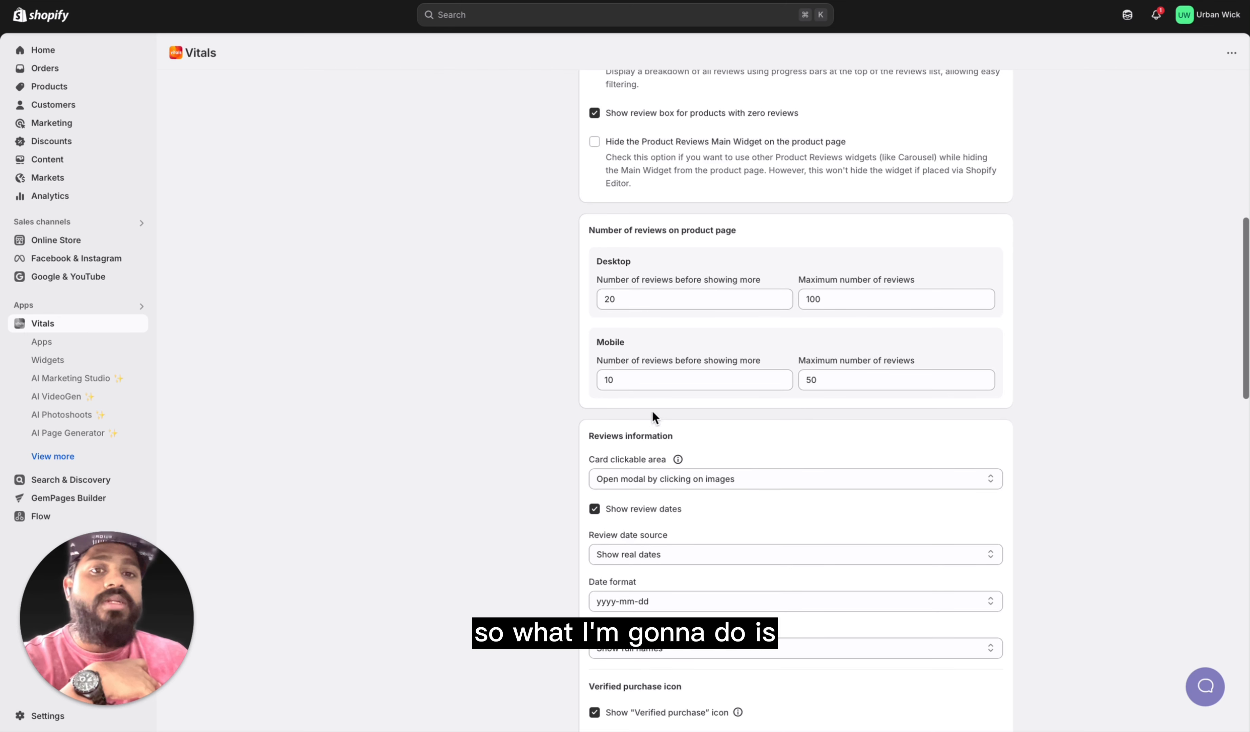
Step: Look through the remaining Reviews Widget settings, the Star Ratings, Reviews Carousel, Happy Customers Page, Featured Reviews and All Reviews Badge settings, and the Analytics page
scroll(653, 413, "down", 15)
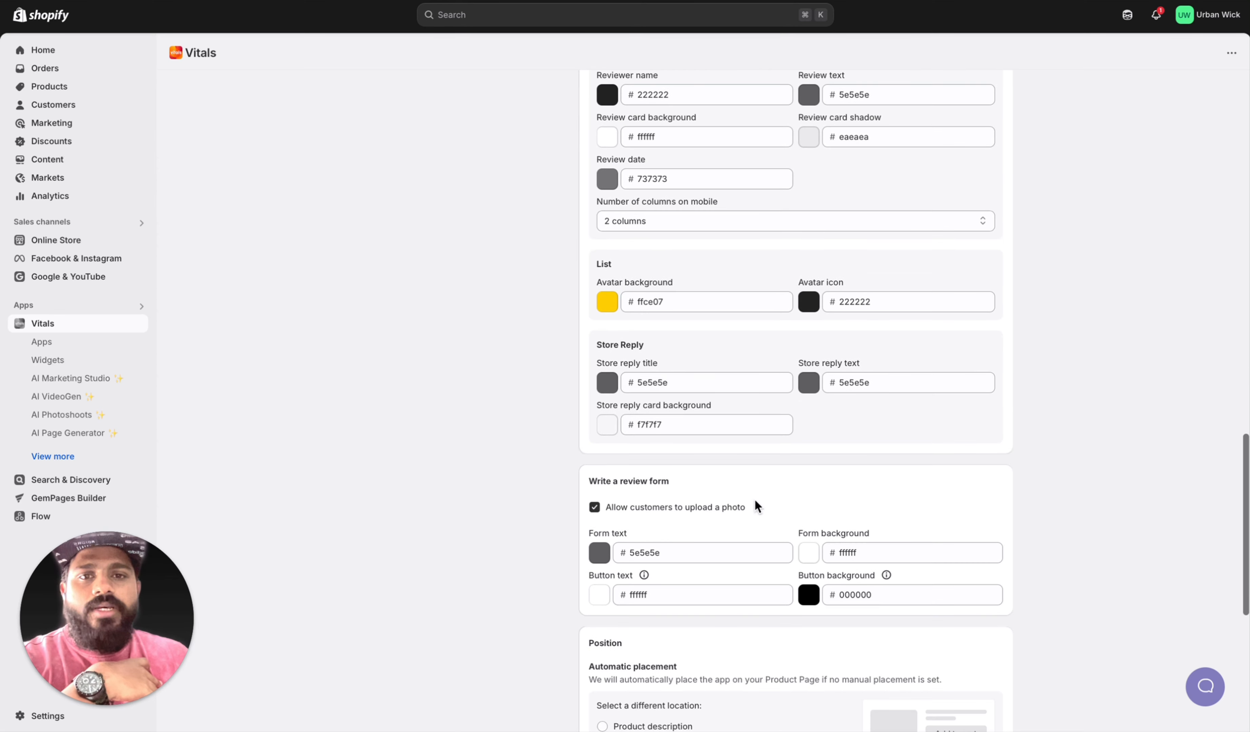
scroll(756, 503, "down", 3)
scroll(755, 503, "up", 20)
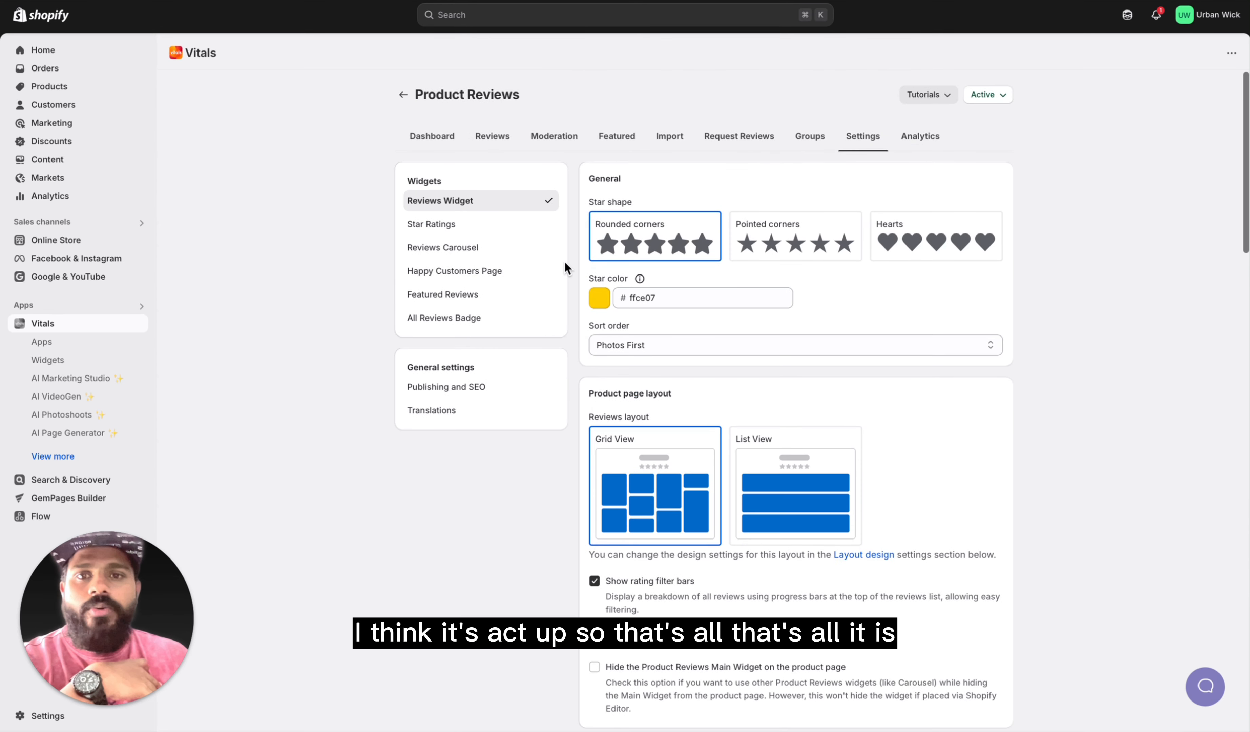
left_click(471, 238)
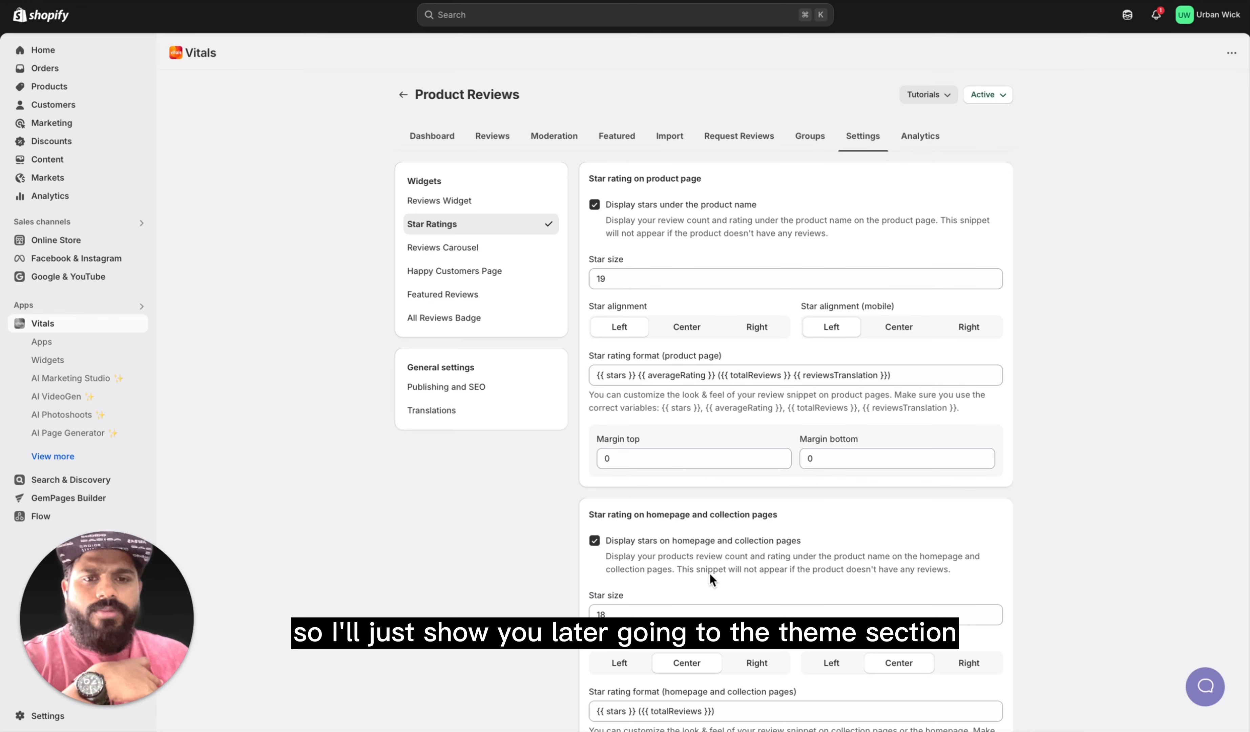
scroll(709, 572, "down", 6)
scroll(709, 573, "up", 6)
left_click(471, 249)
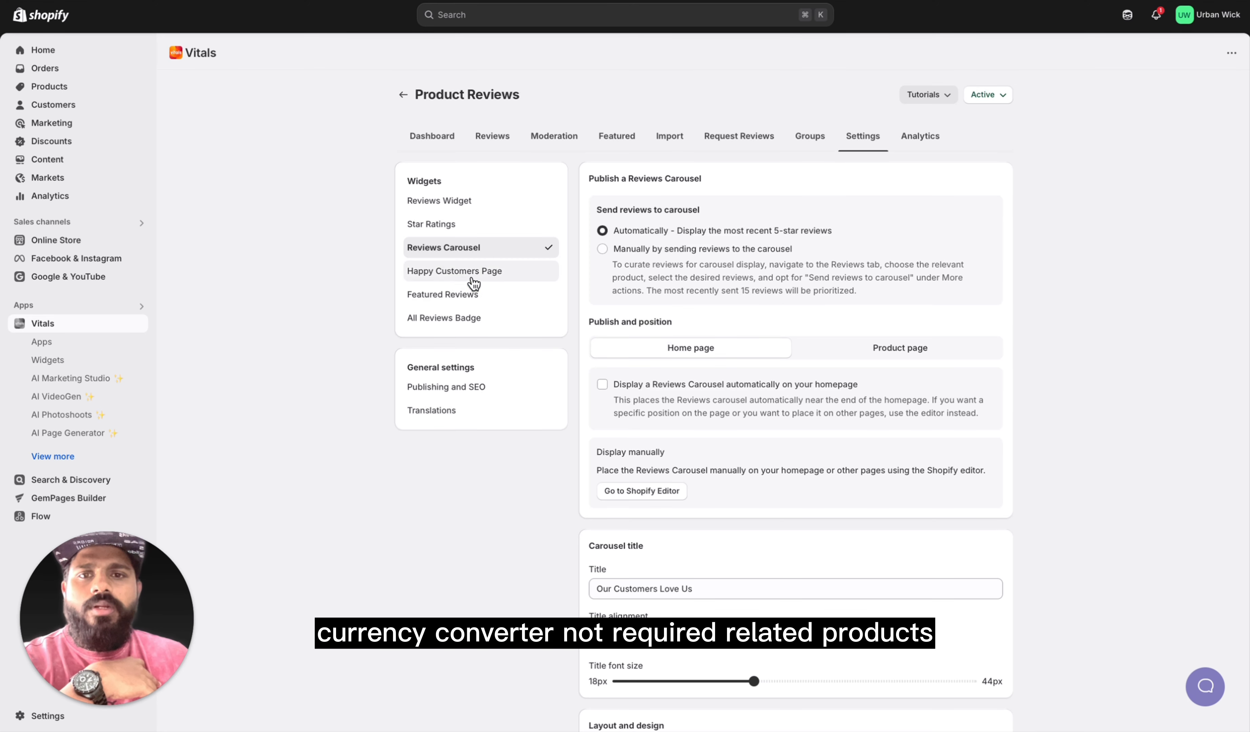
left_click(471, 275)
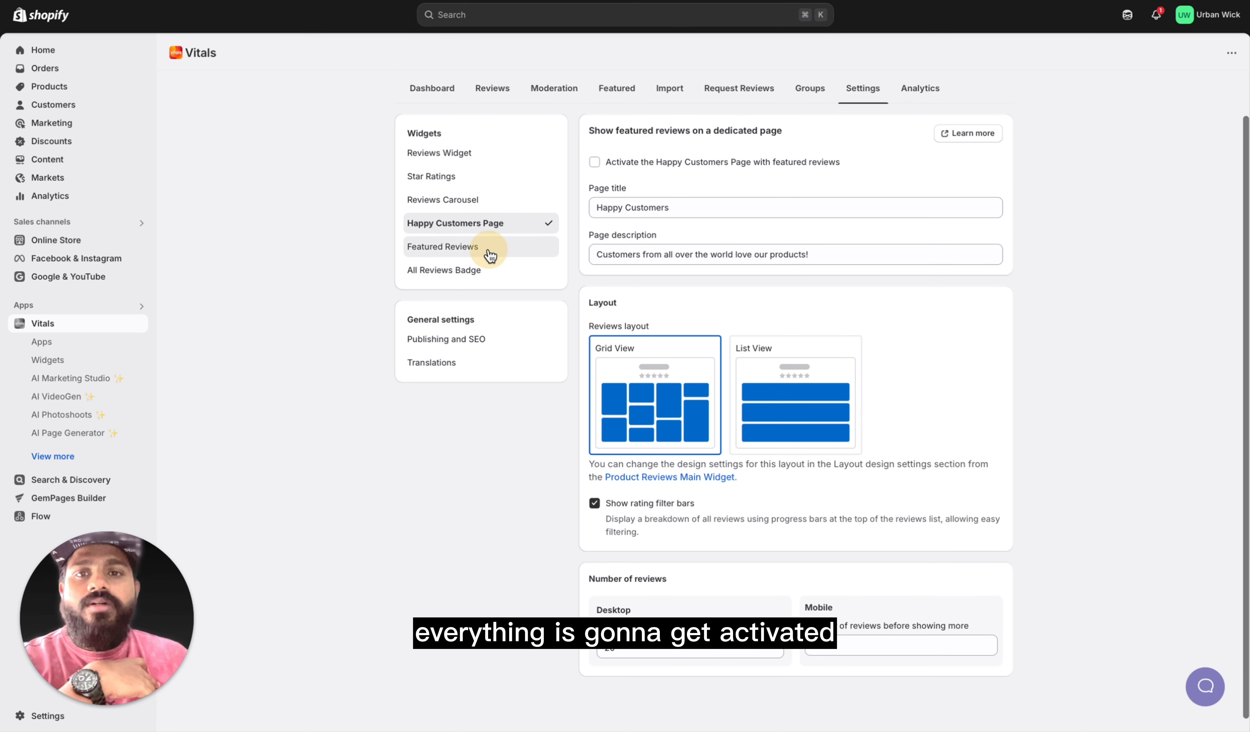
left_click(489, 249)
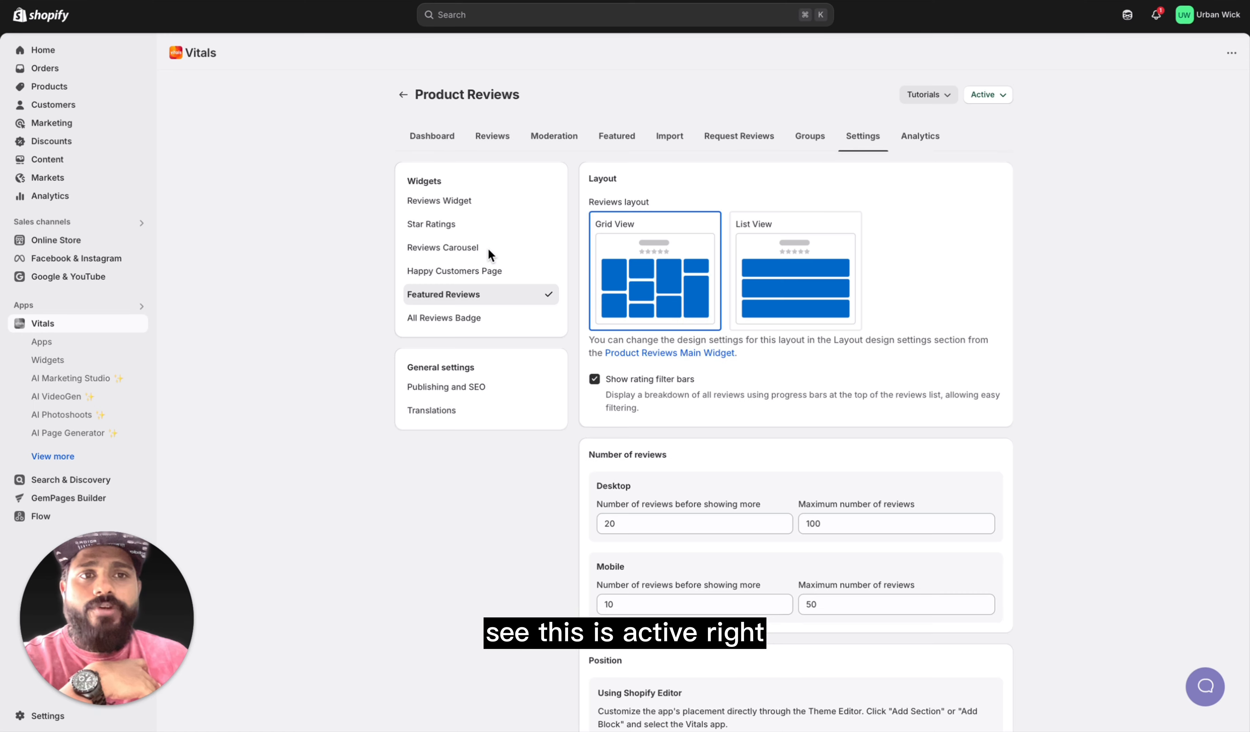
left_click(469, 321)
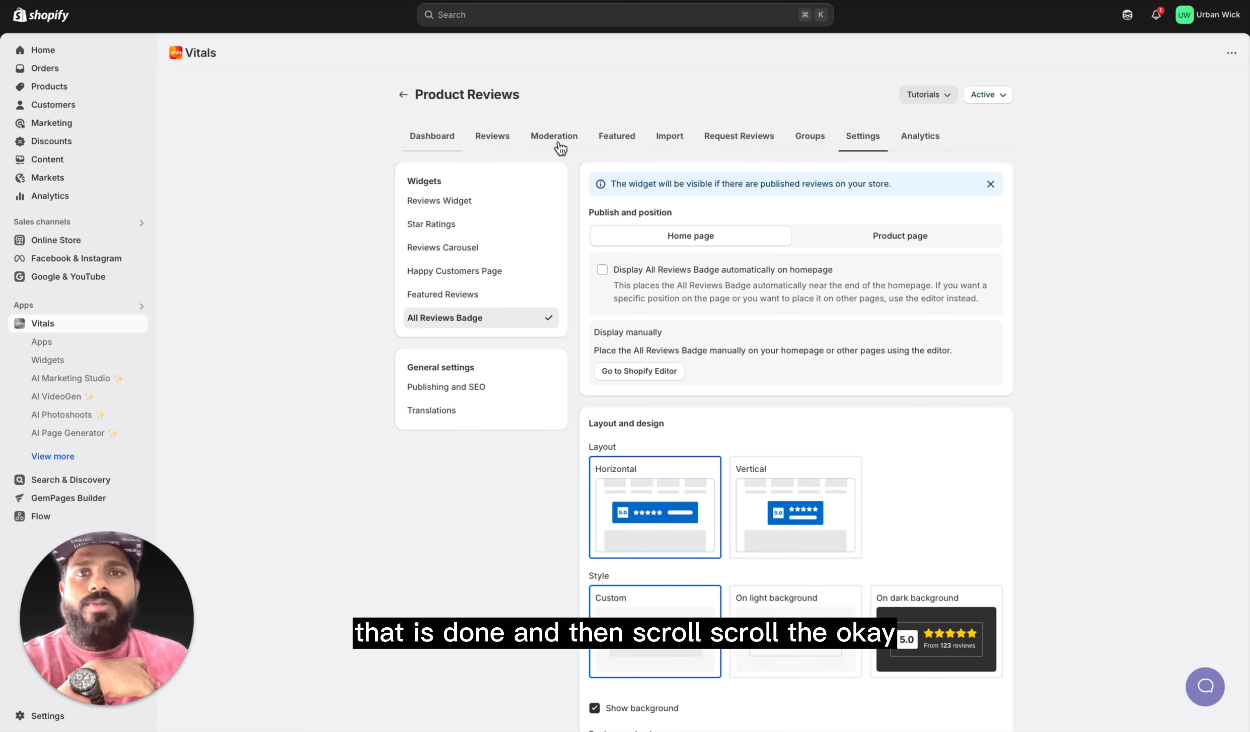
left_click(931, 139)
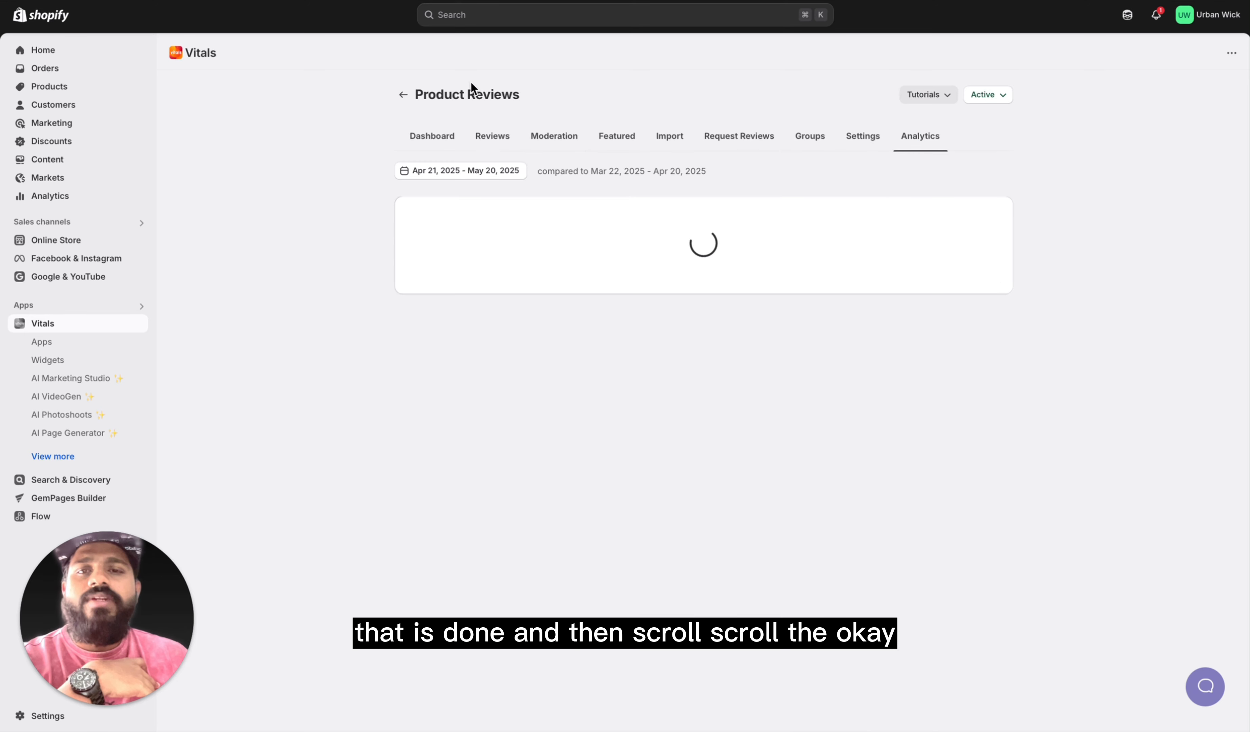
Step: Start a new offer in the Product Bundles app, accepting any product for both slots and a 10% discount based on current product prices
left_click(403, 94)
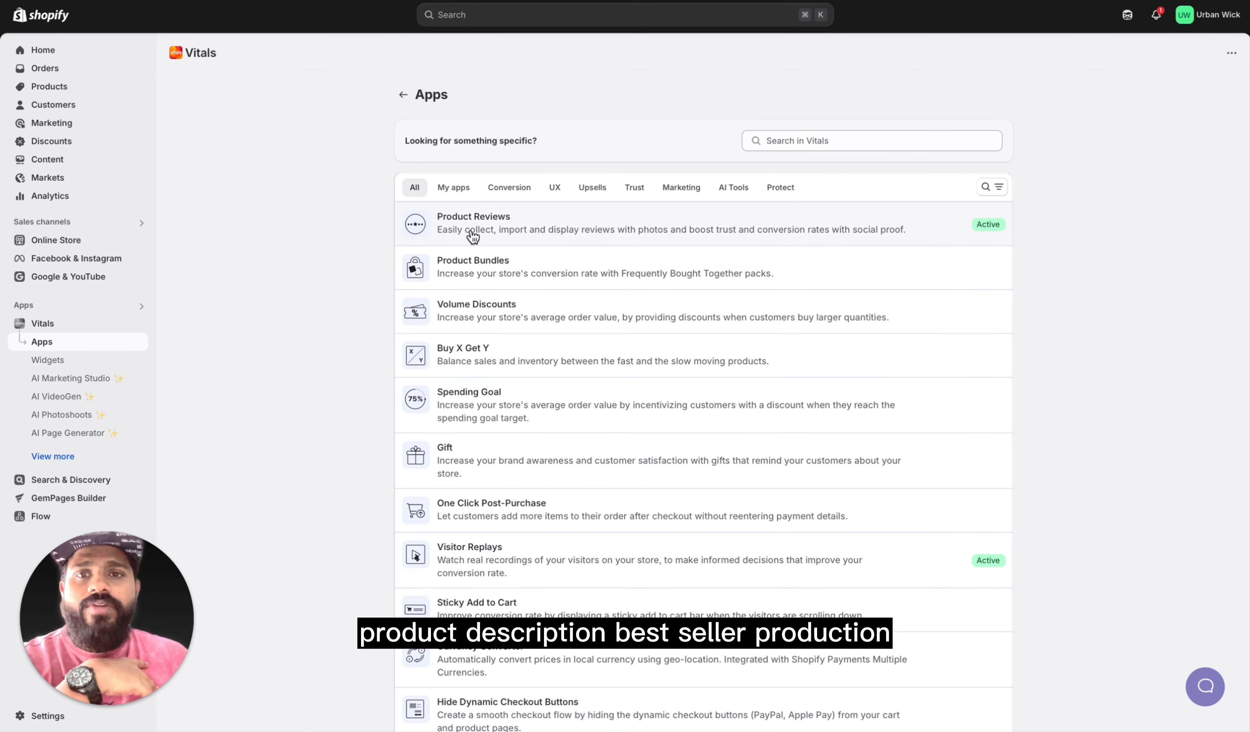
left_click(534, 278)
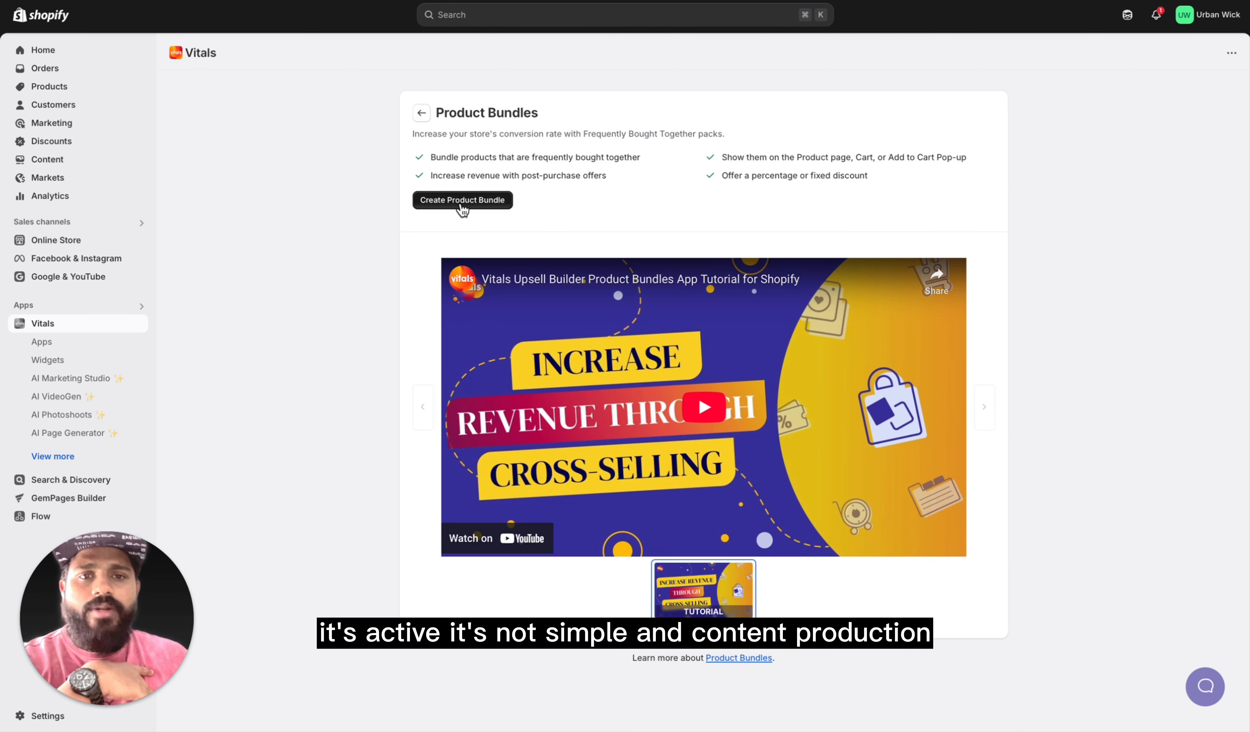
left_click(462, 200)
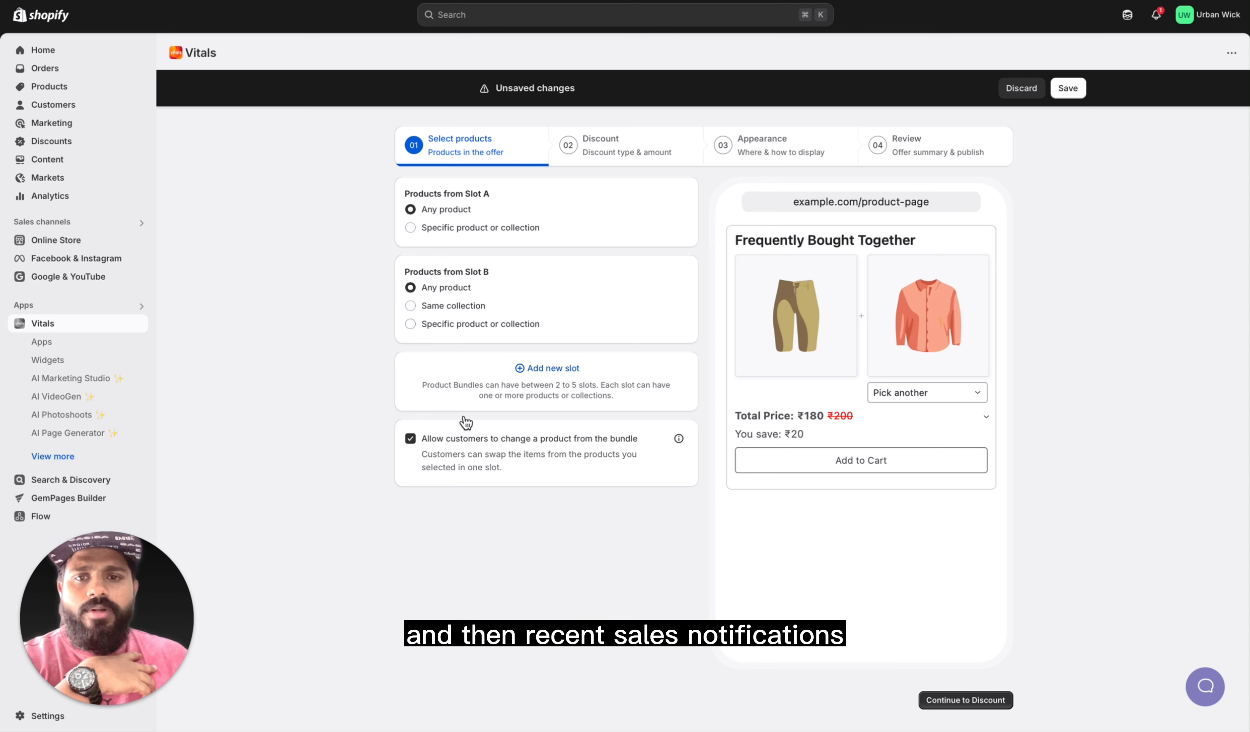
left_click(962, 701)
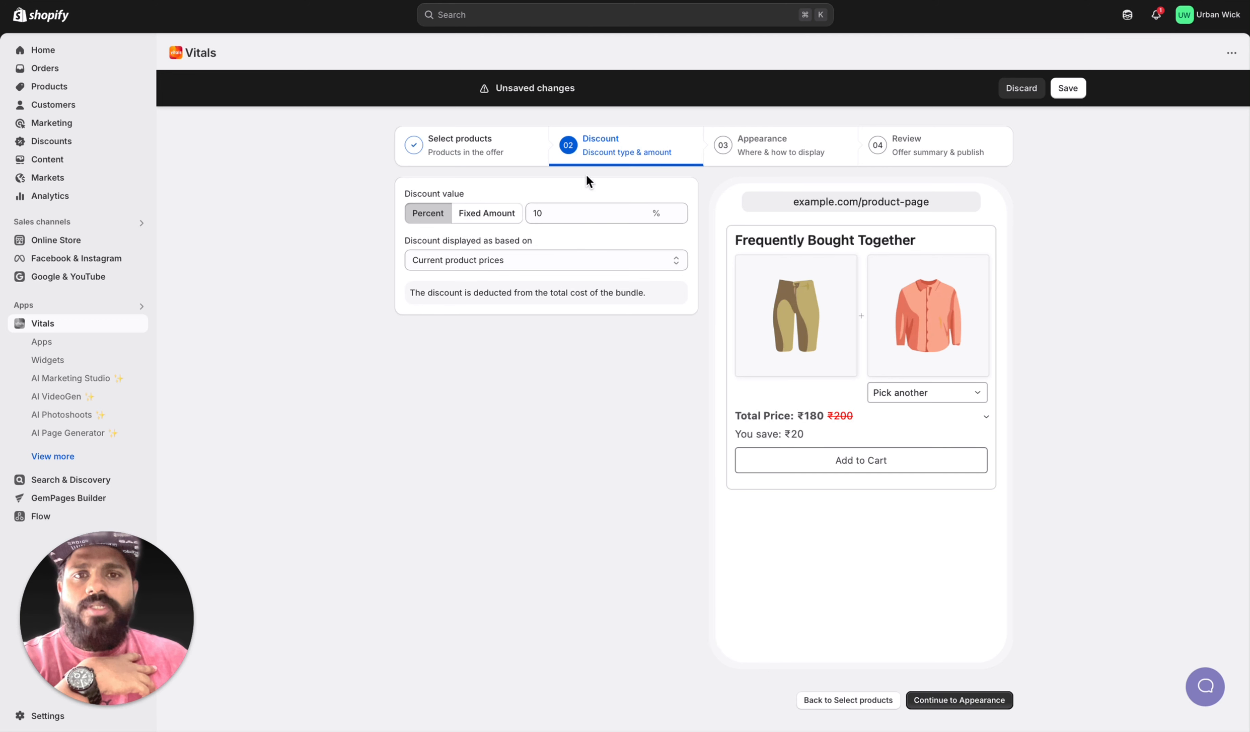
left_click(940, 700)
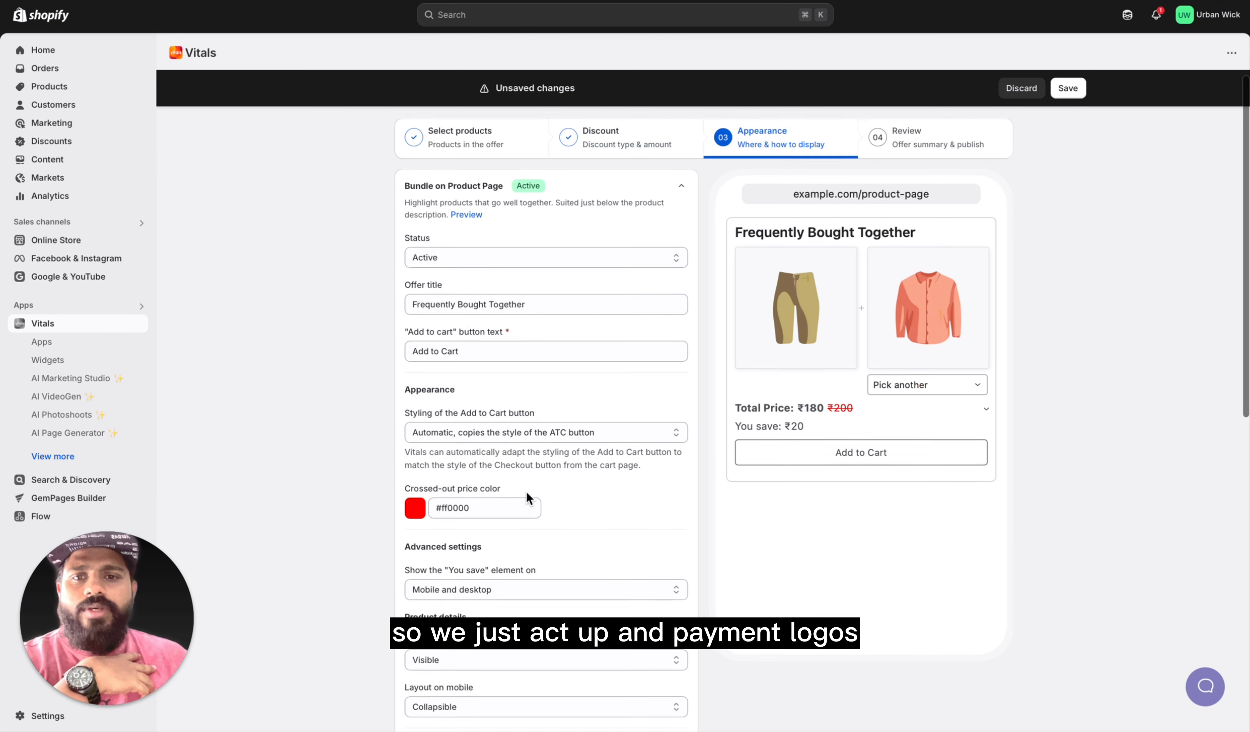
Step: Review the bundle's appearance and placement settings, keep the defaults and continue to the offer summary
scroll(611, 425, "down", 2)
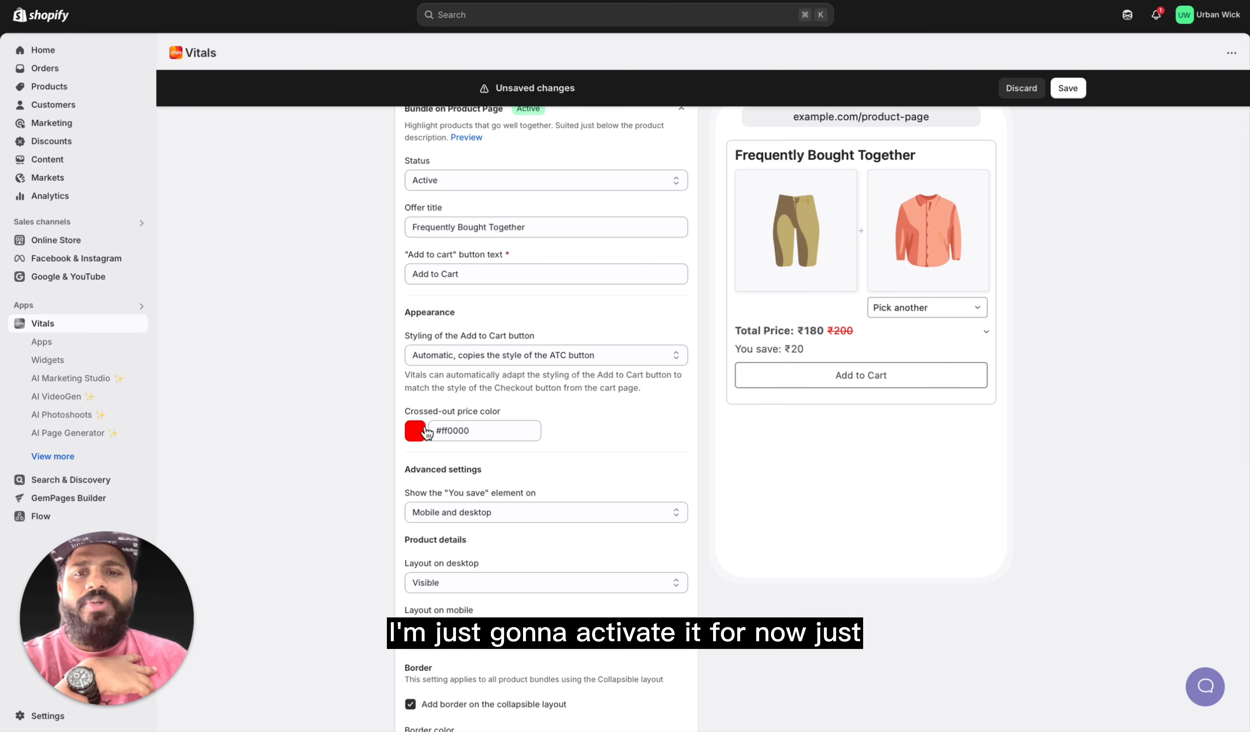
scroll(487, 470, "down", 10)
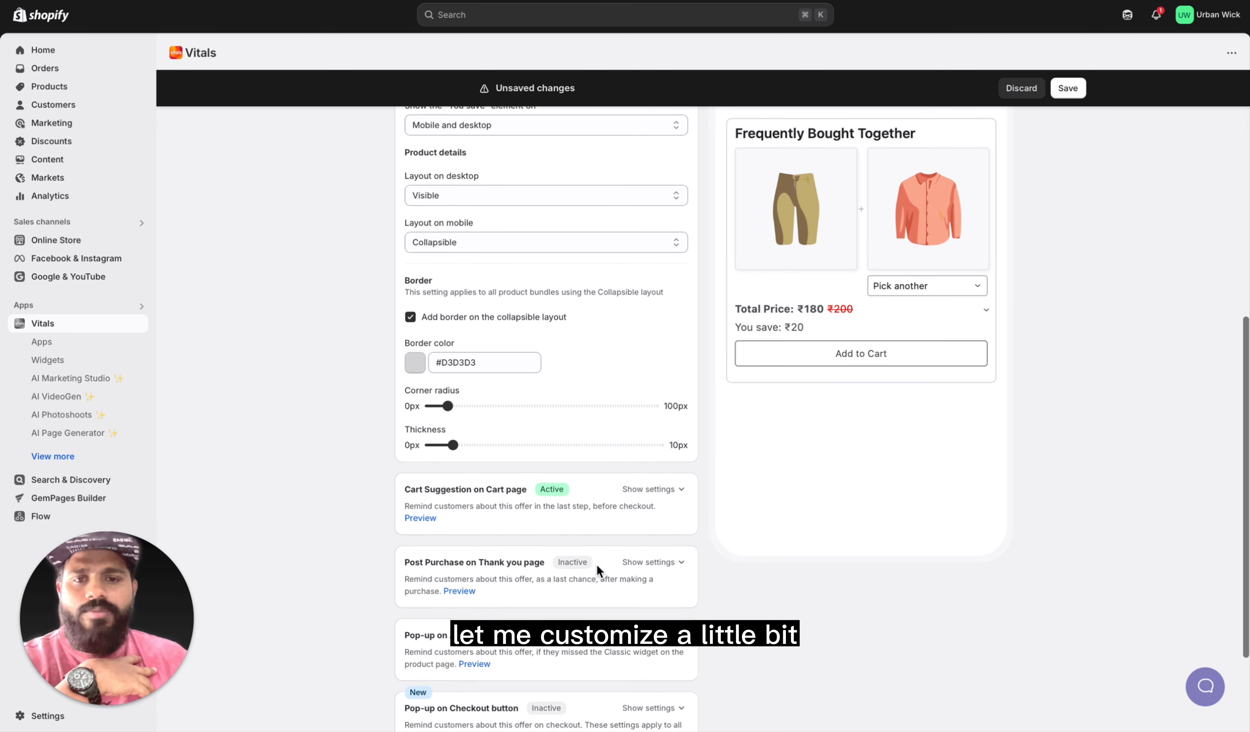
scroll(775, 613, "up", 10)
scroll(776, 603, "down", 10)
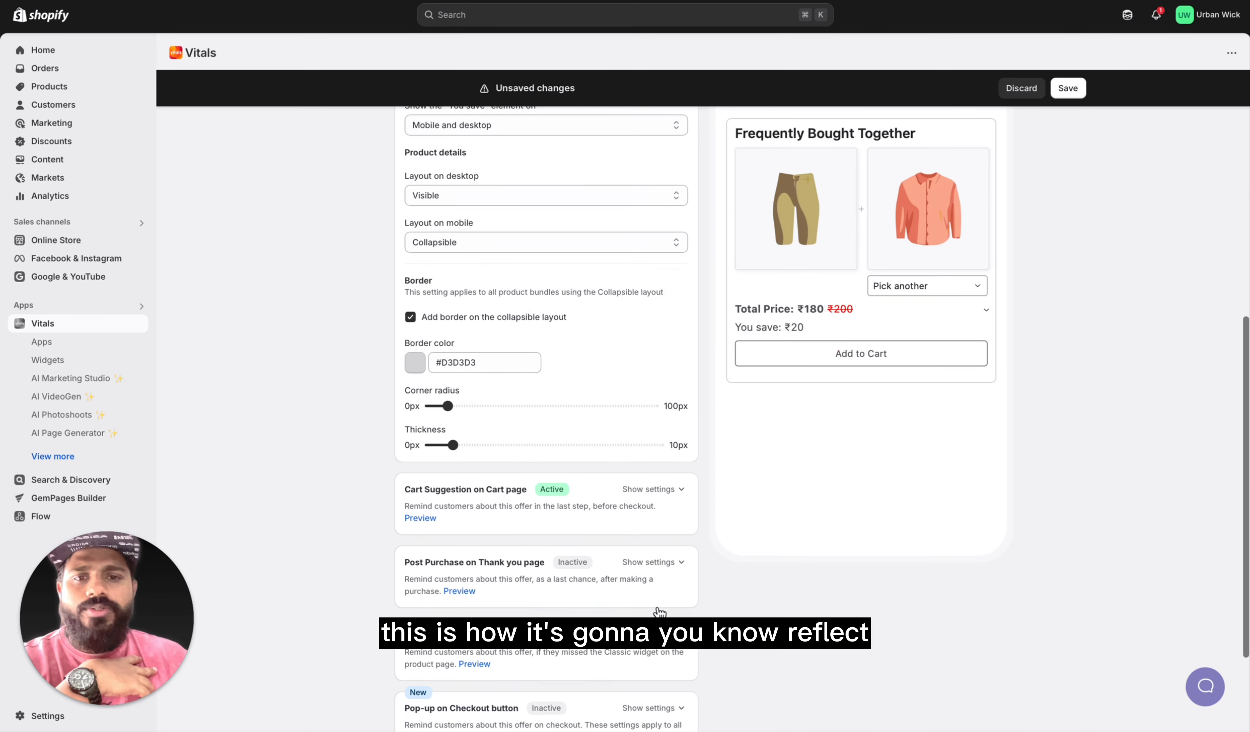
left_click(969, 643)
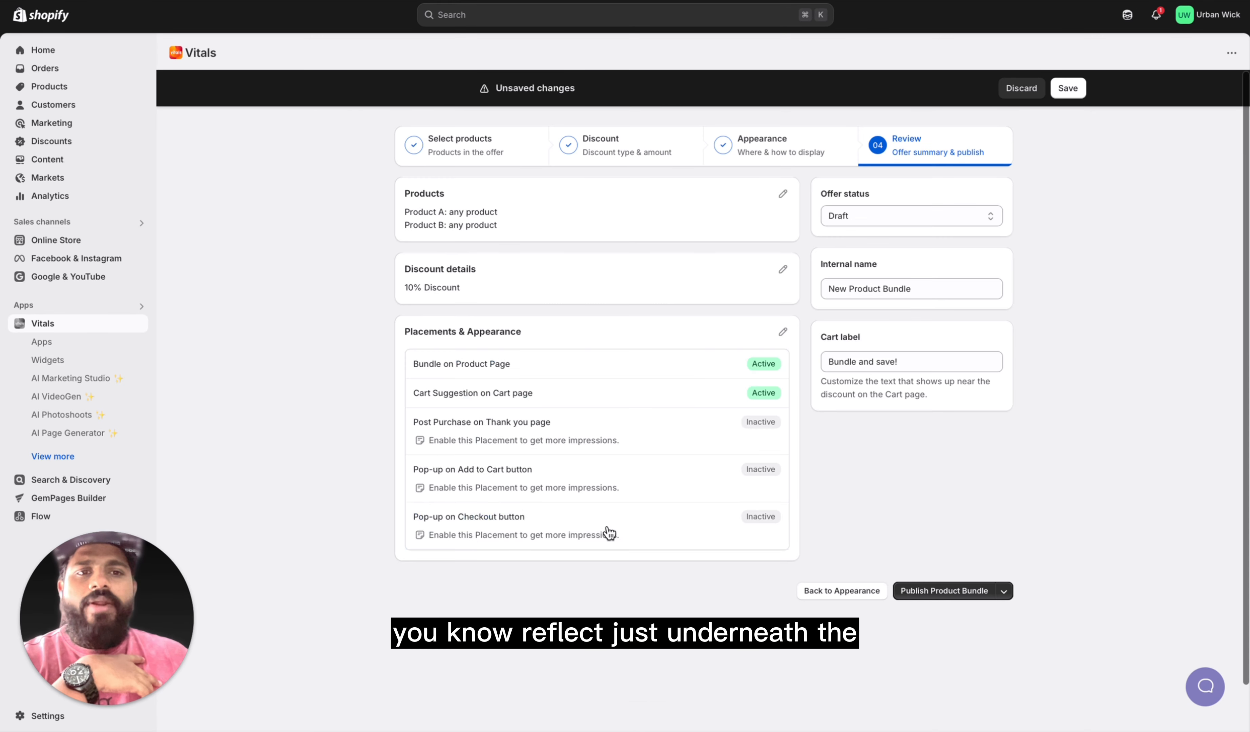
Step: Publish the new product bundle and enable the Upsell Builder app for it
left_click(934, 591)
left_click(865, 438)
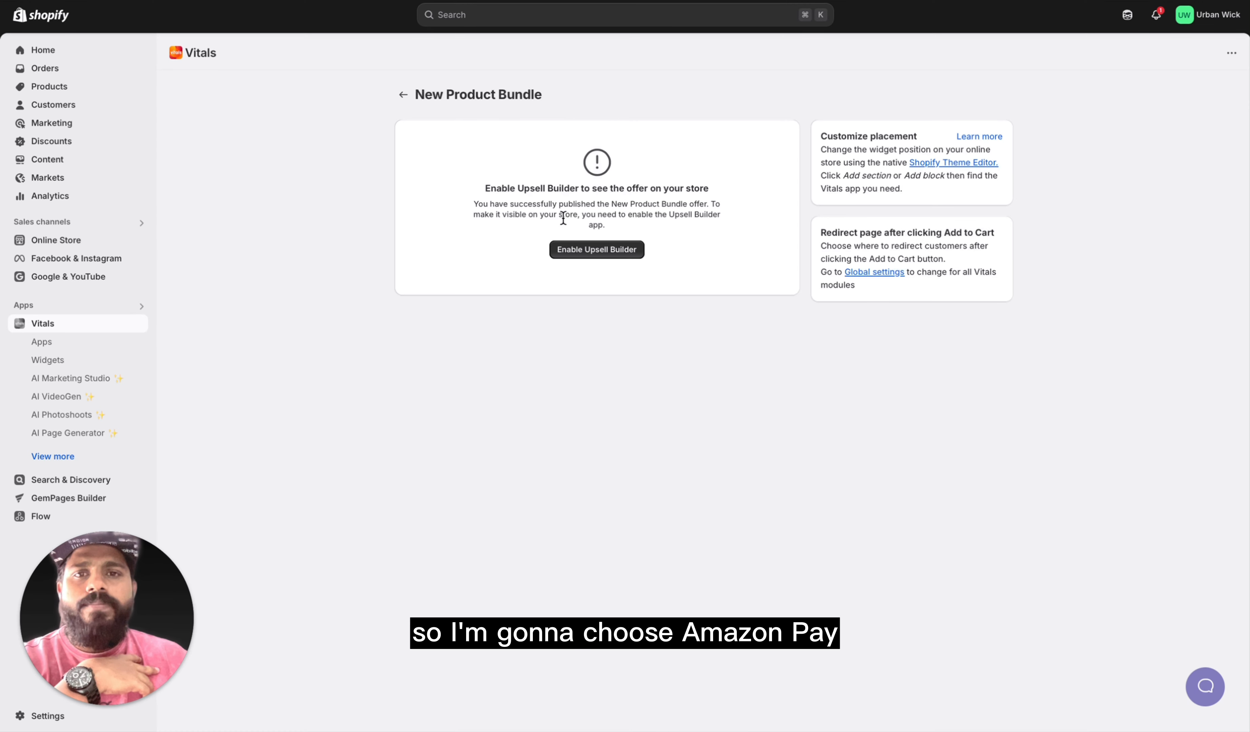
left_click(595, 252)
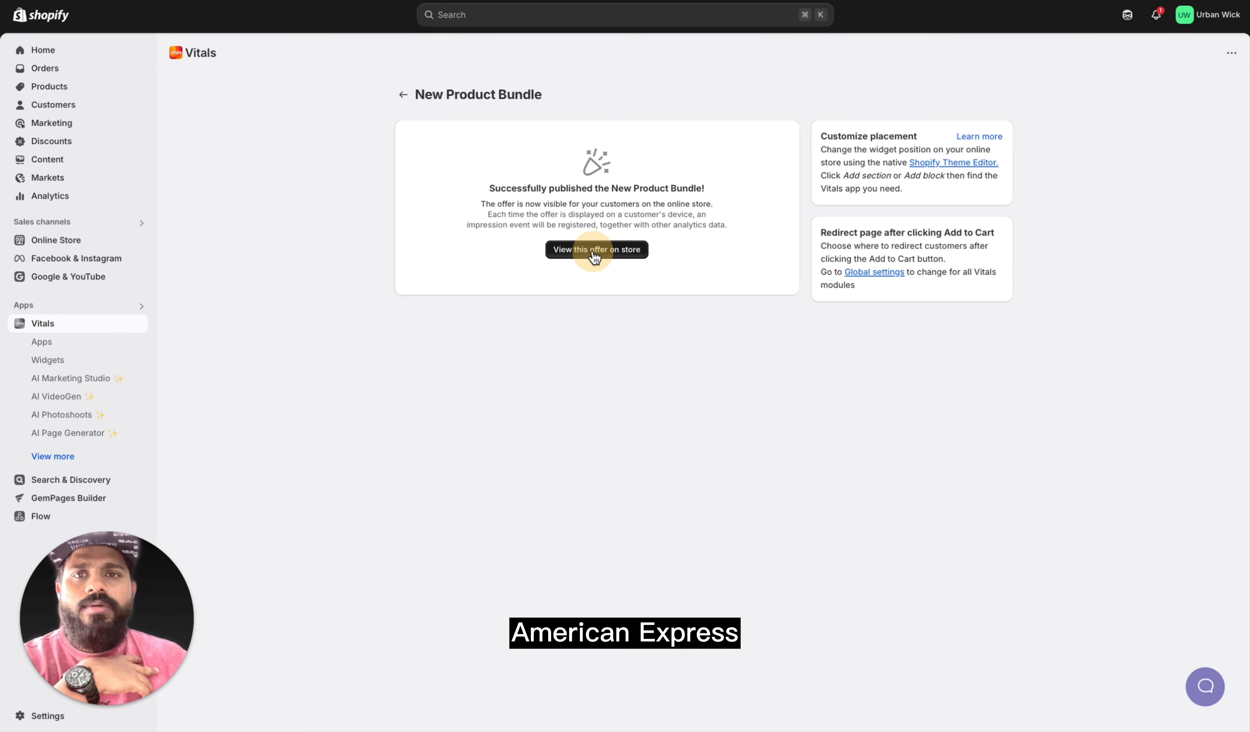
Step: View the bundle offer on the store, check the storefront's home page and return to Vitals
left_click(578, 252)
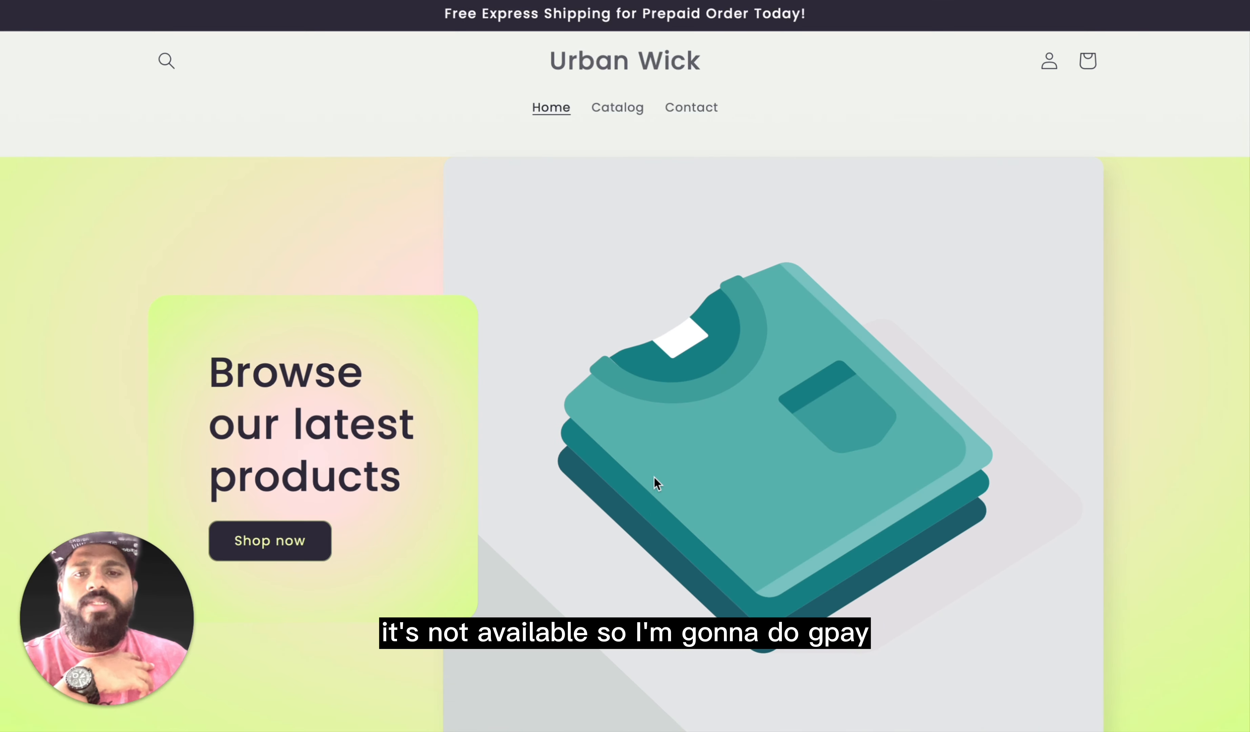
scroll(648, 498, "down", 10)
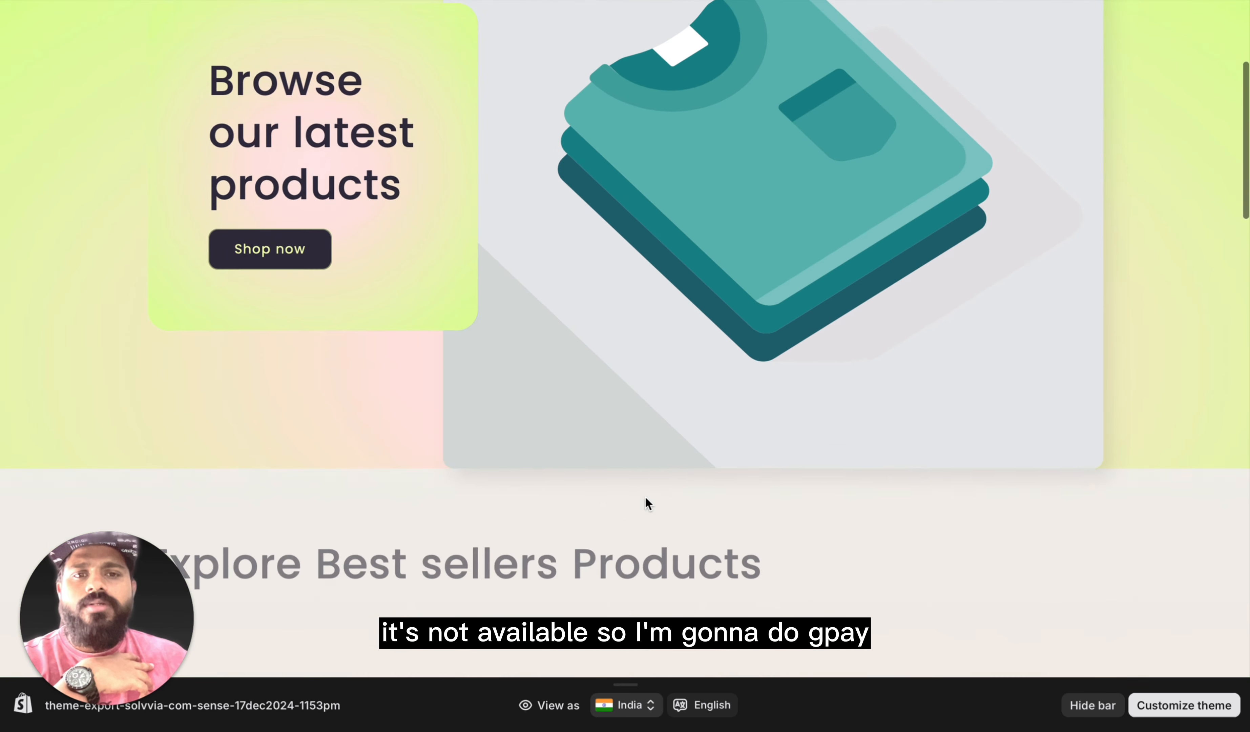
scroll(645, 495, "down", 20)
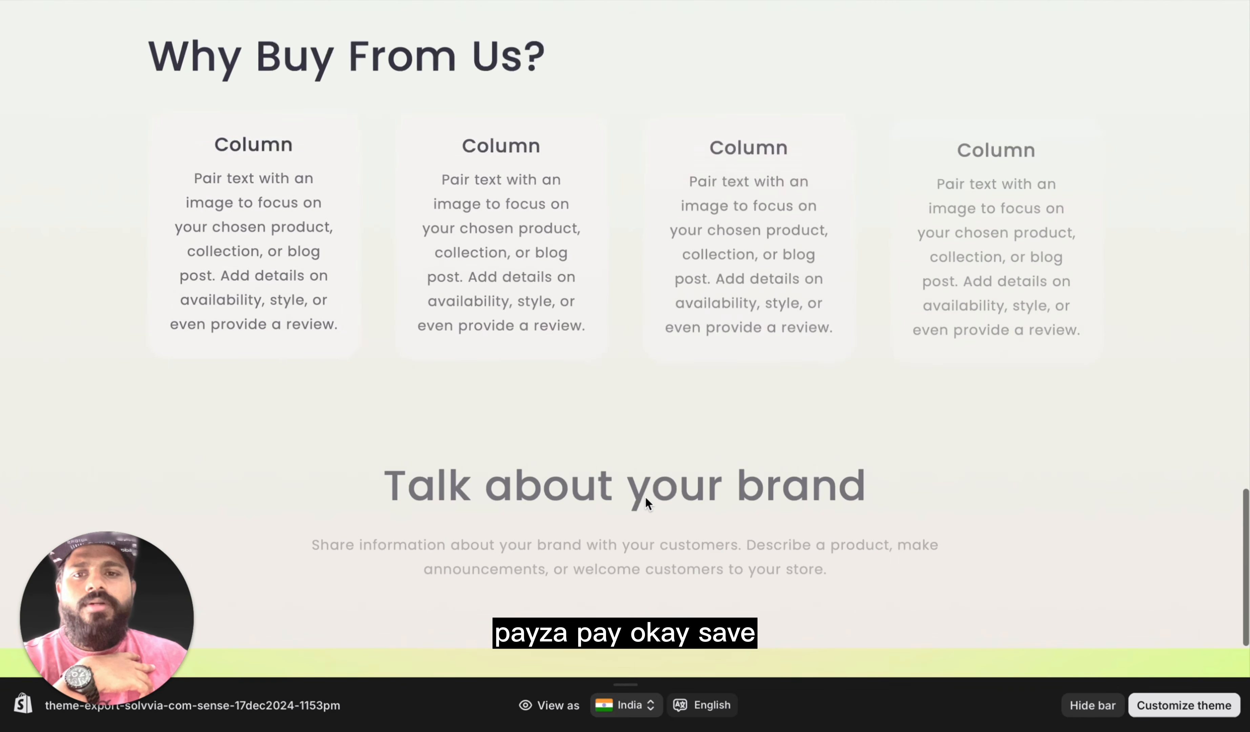
scroll(645, 495, "up", 20)
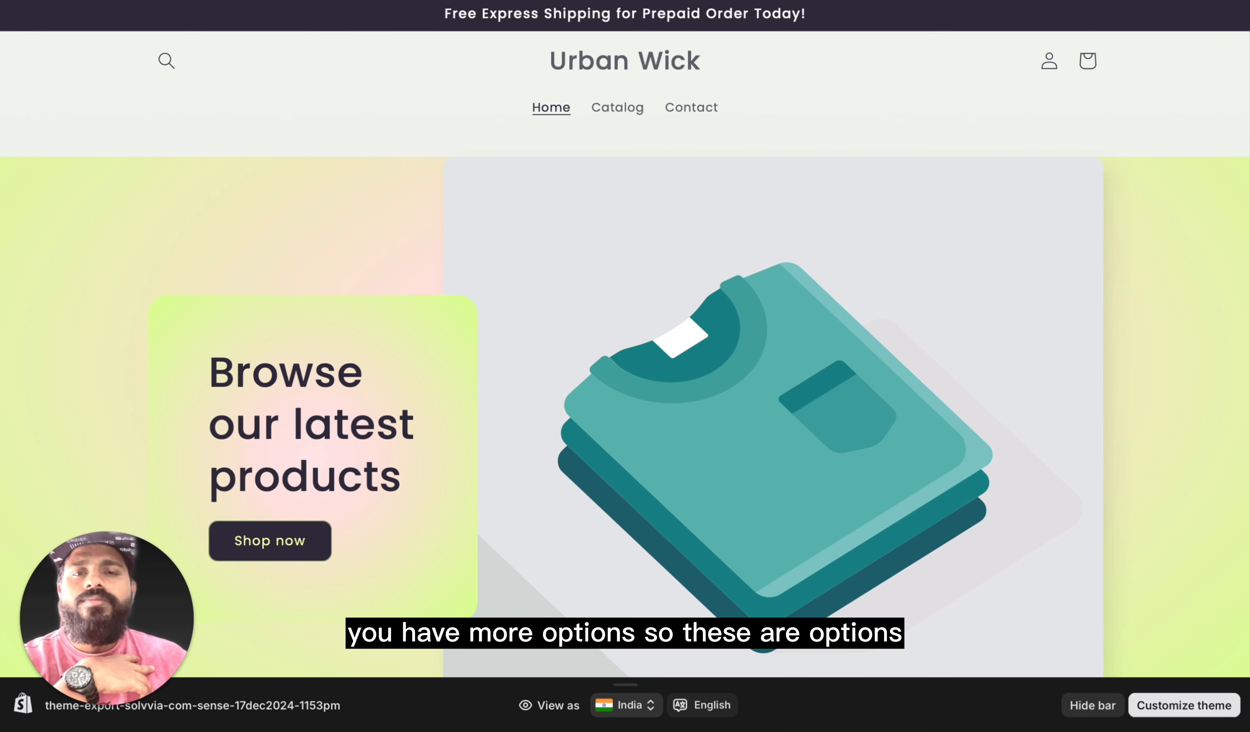
left_click(578, 1)
left_click(455, 1)
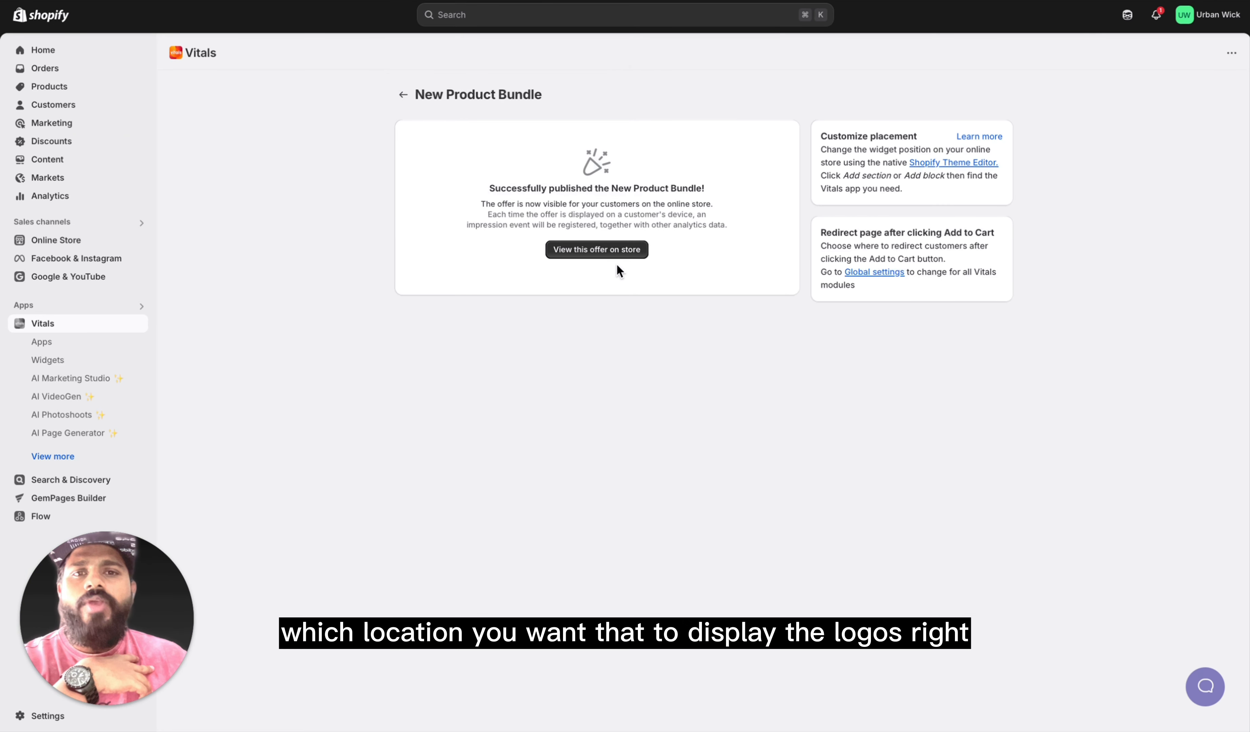
Step: Reopen the published bundle for editing and set Slot A to the specific product Urban Wick Smart Self-Cleaning Cat Litter Box with App Control
left_click(402, 95)
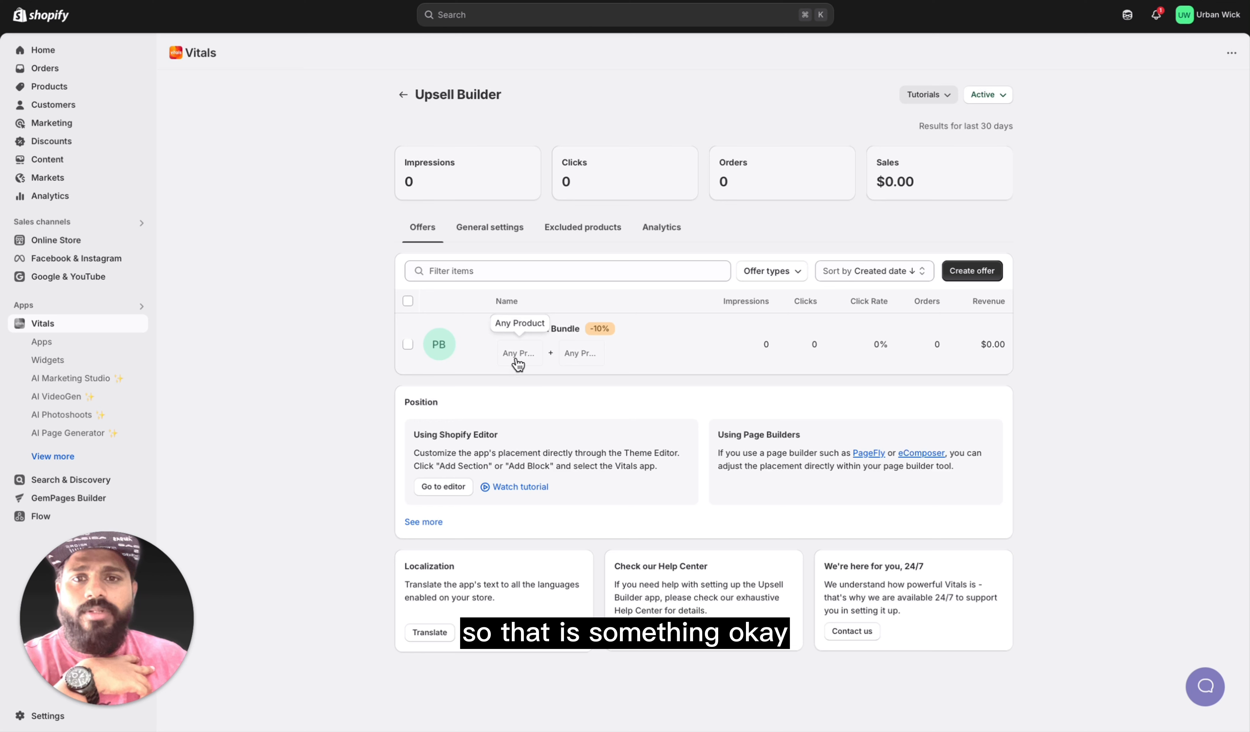
left_click(518, 358)
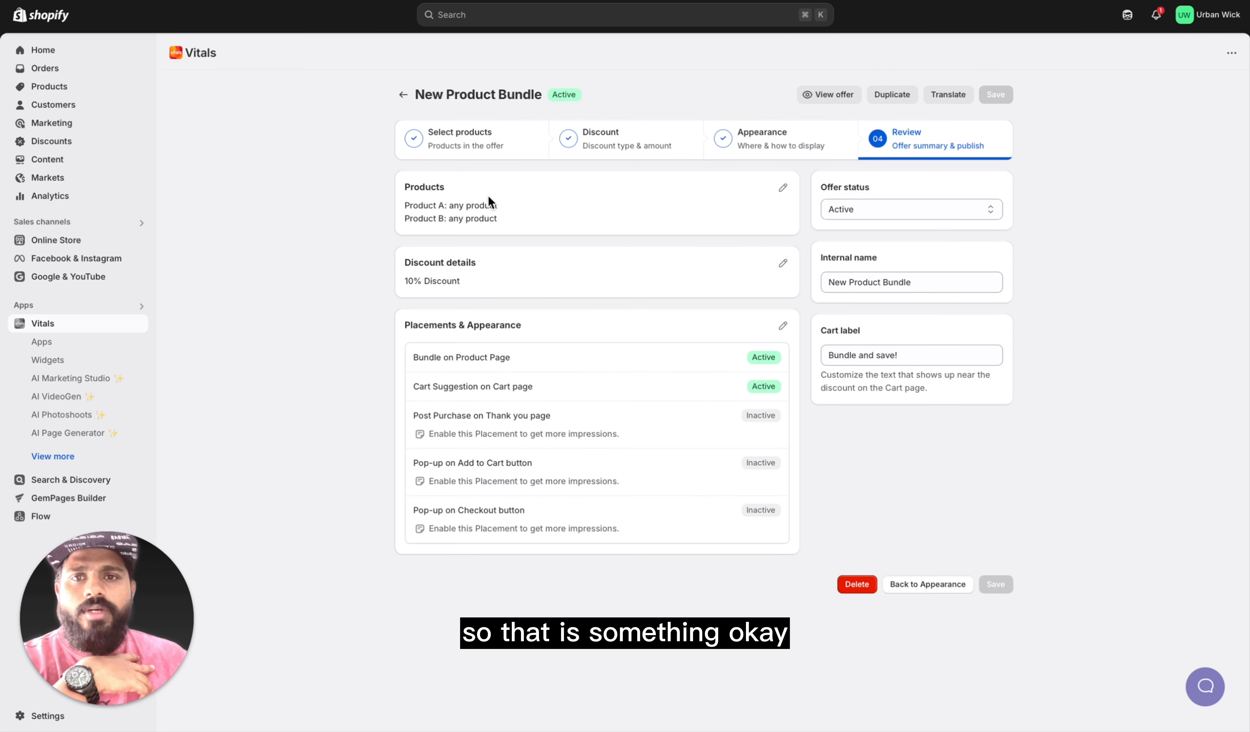
left_click(784, 189)
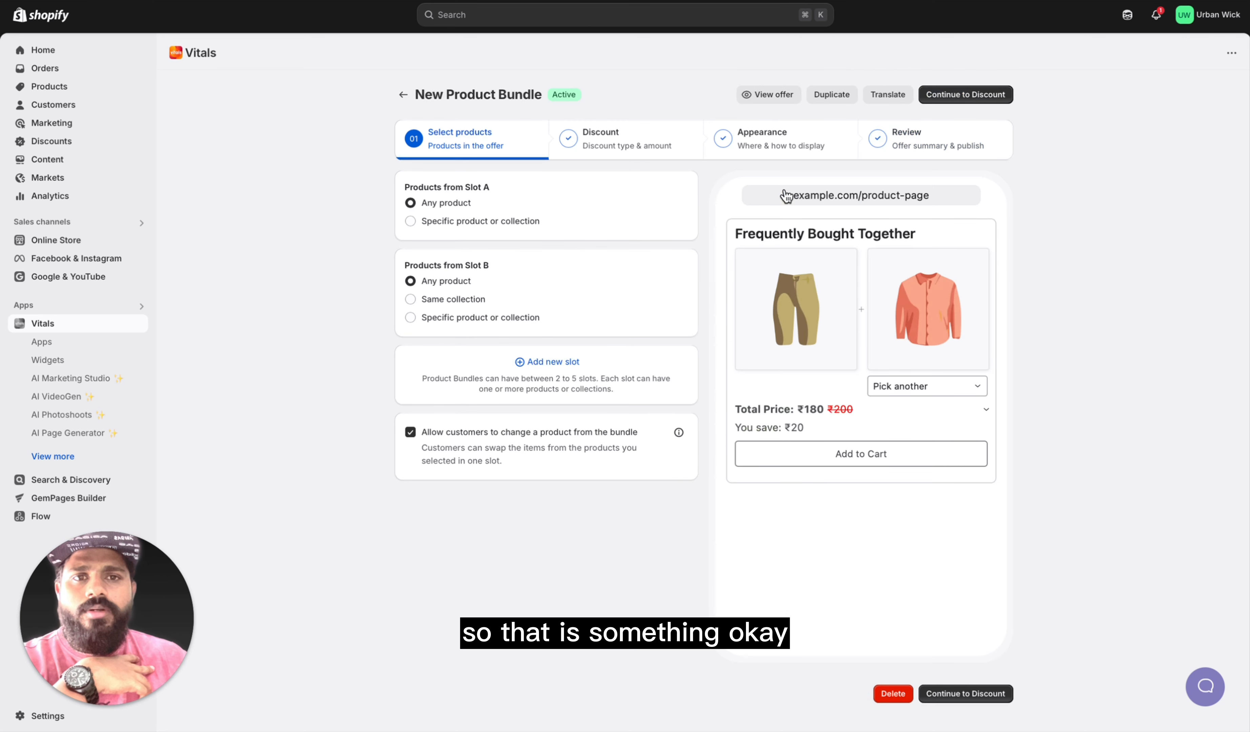
left_click(410, 221)
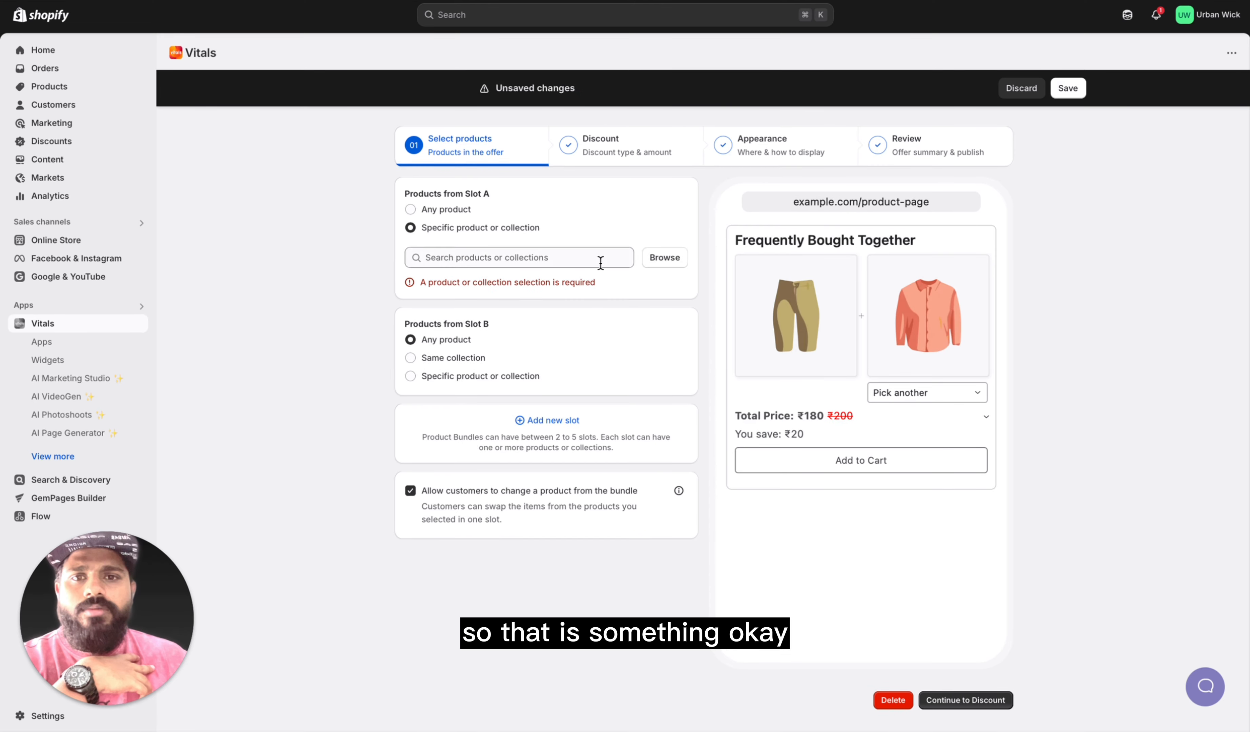
left_click(670, 258)
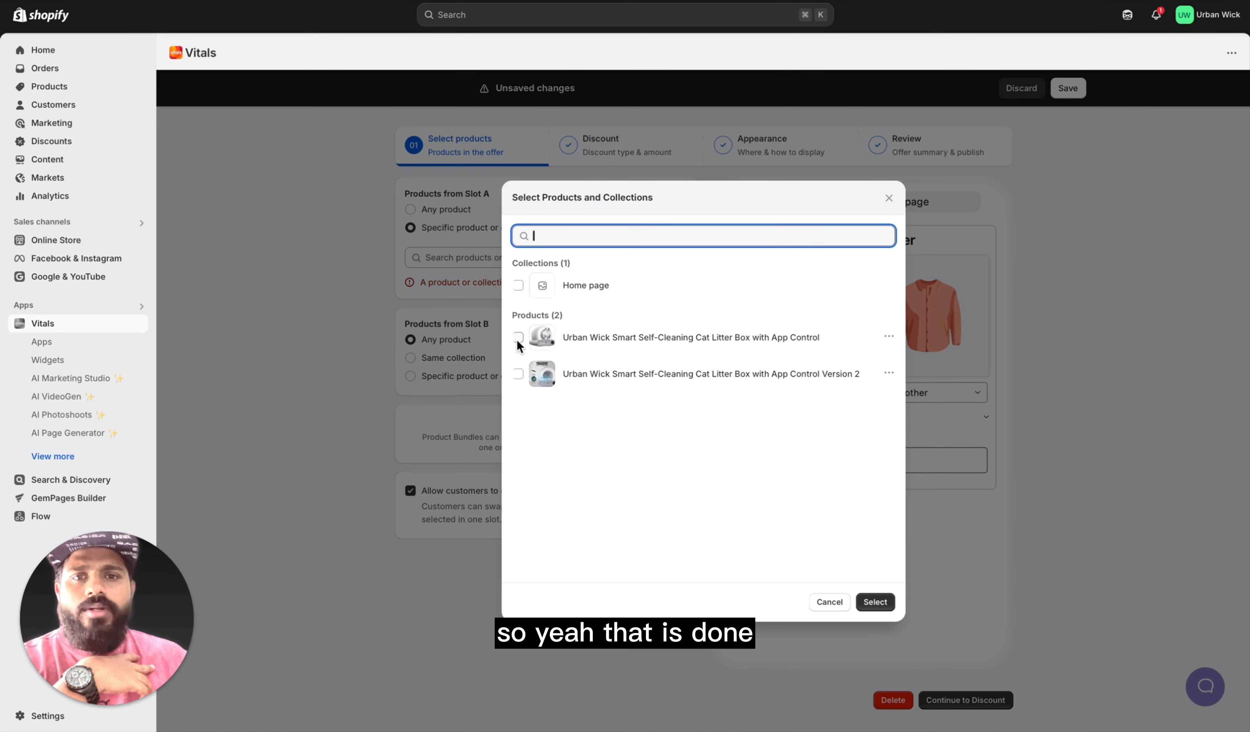
left_click(518, 338)
left_click(877, 603)
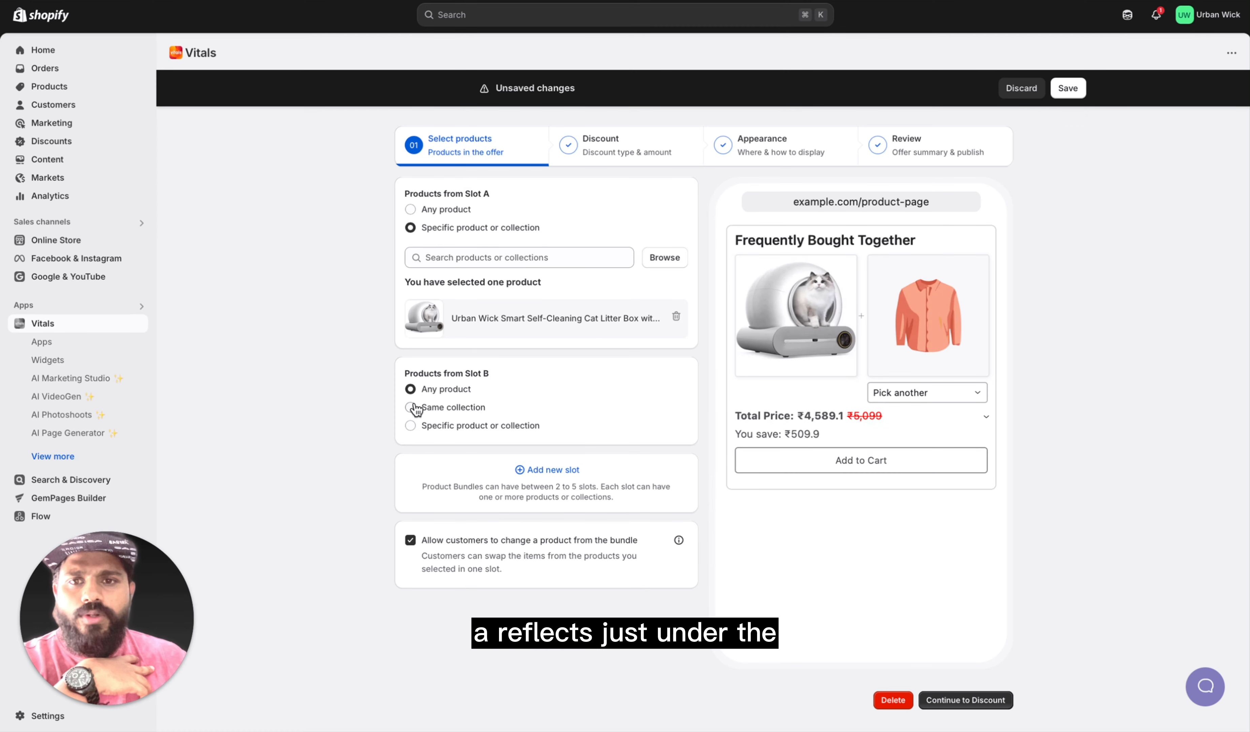
Step: Set Slot B to the specific product Urban Wick Smart Self-Cleaning Cat Litter Box with App Control Version 2, and keep the 10% discount
left_click(412, 425)
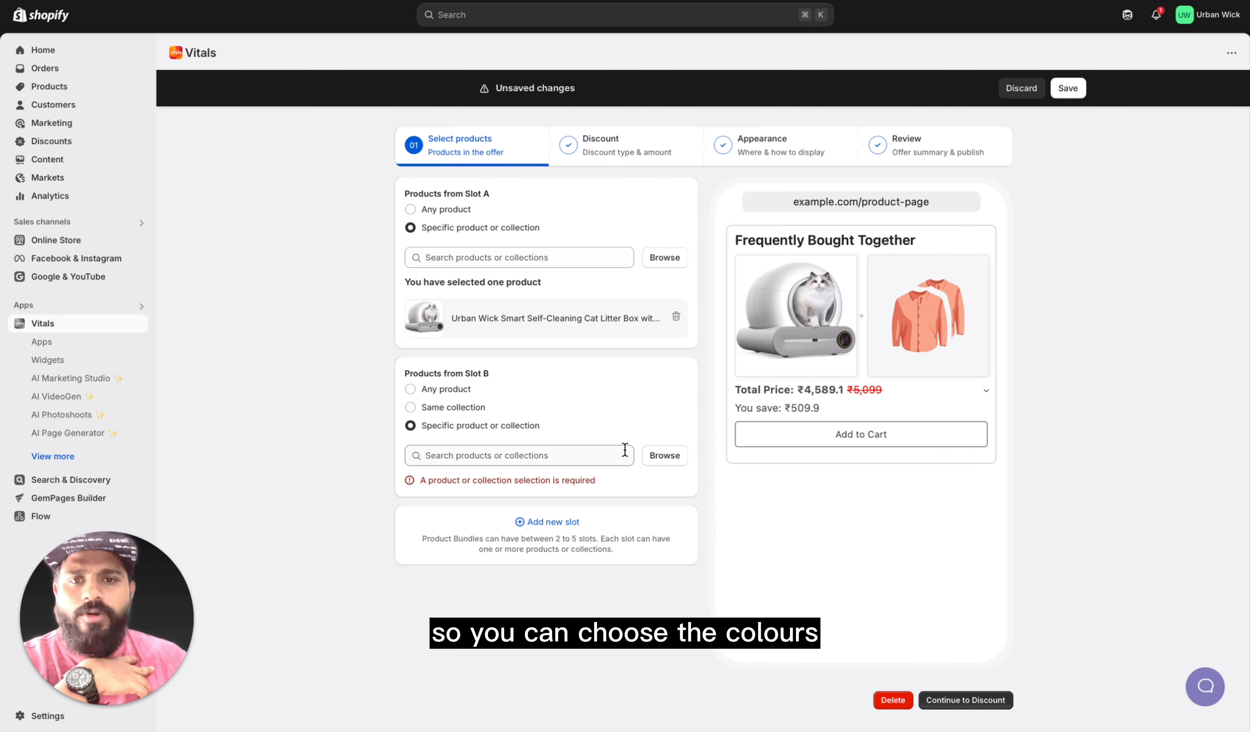
left_click(653, 460)
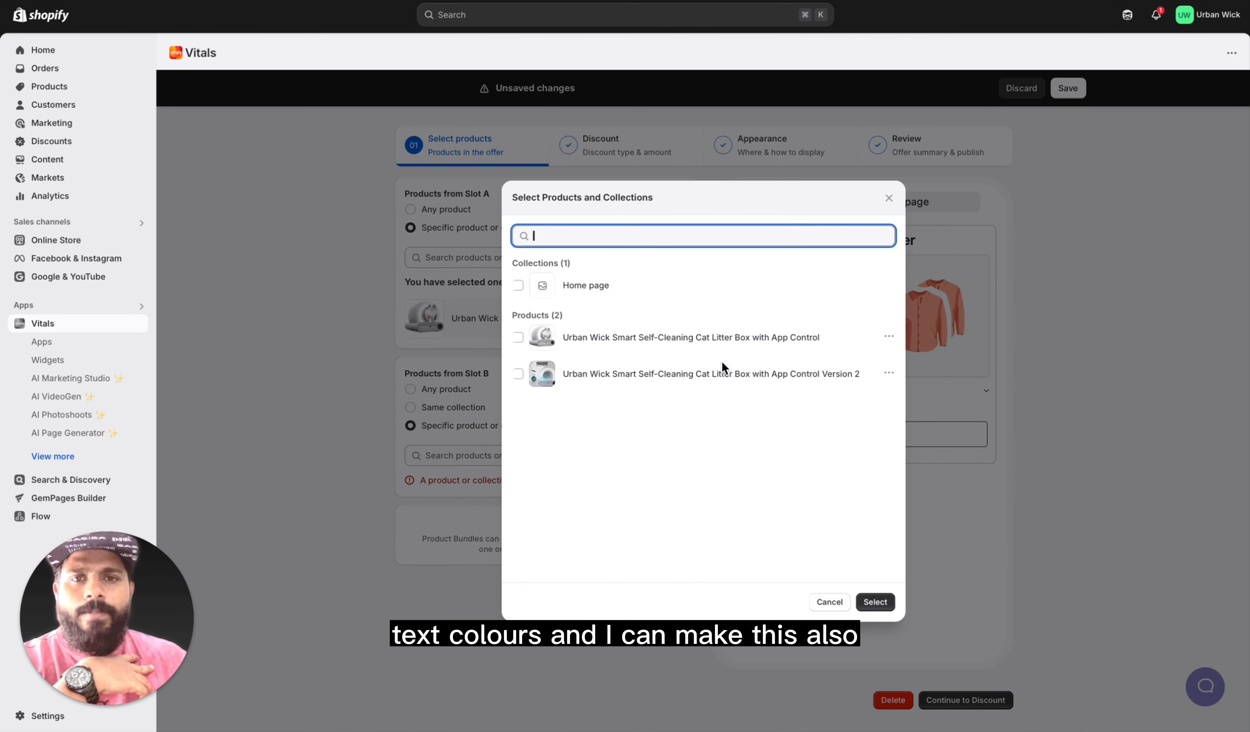
left_click(518, 374)
left_click(874, 606)
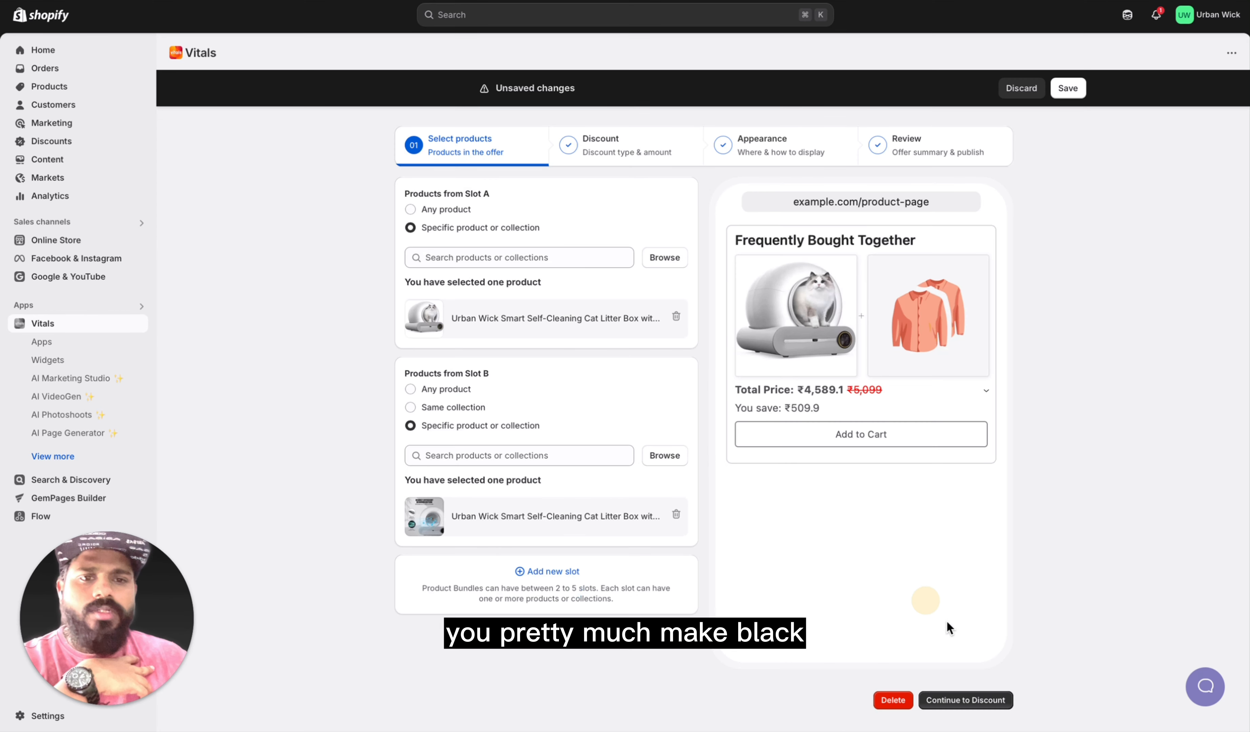
left_click(963, 703)
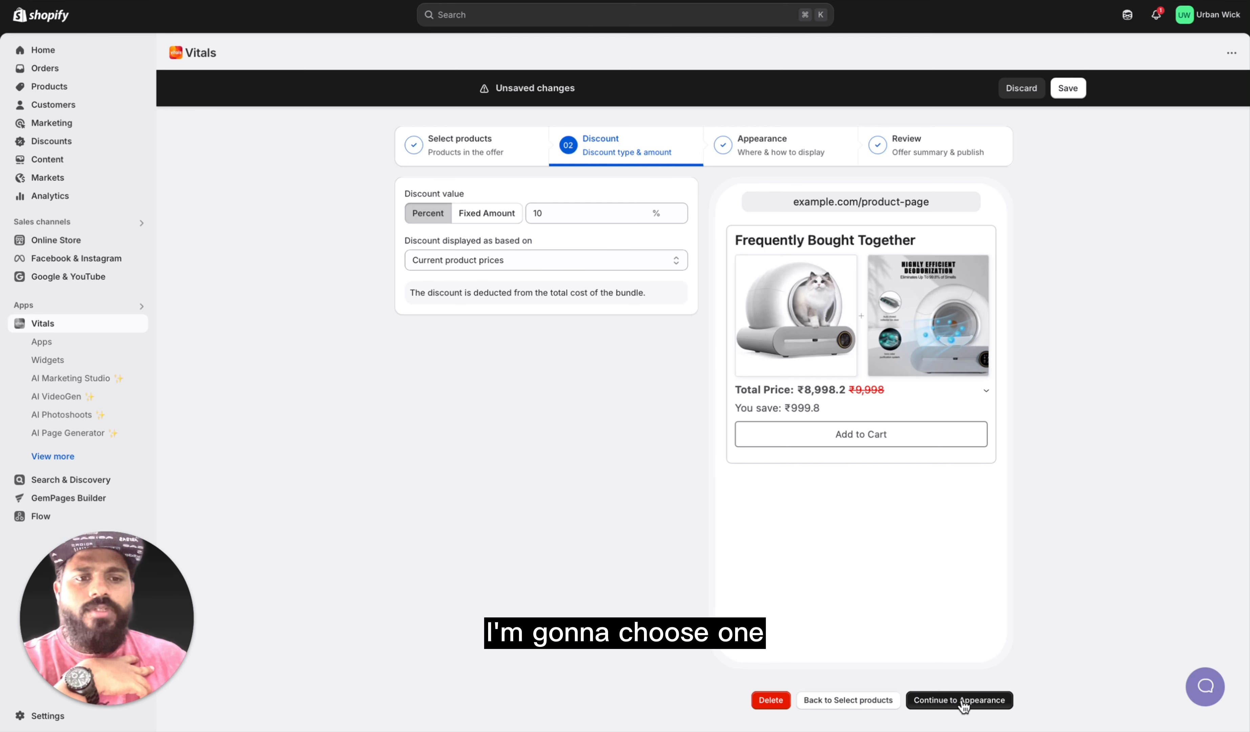
left_click(963, 704)
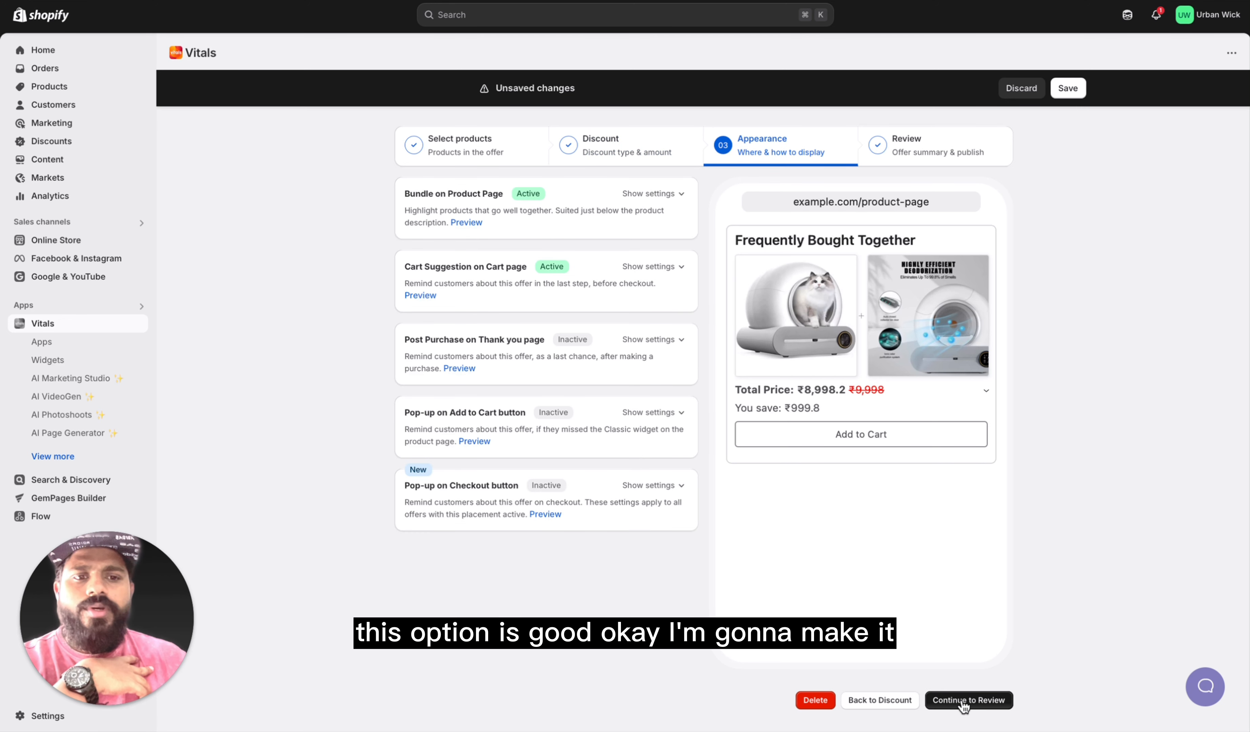
Step: Save the edited bundle offer and check its Frequently Bought Together section on the litter box product page
left_click(963, 700)
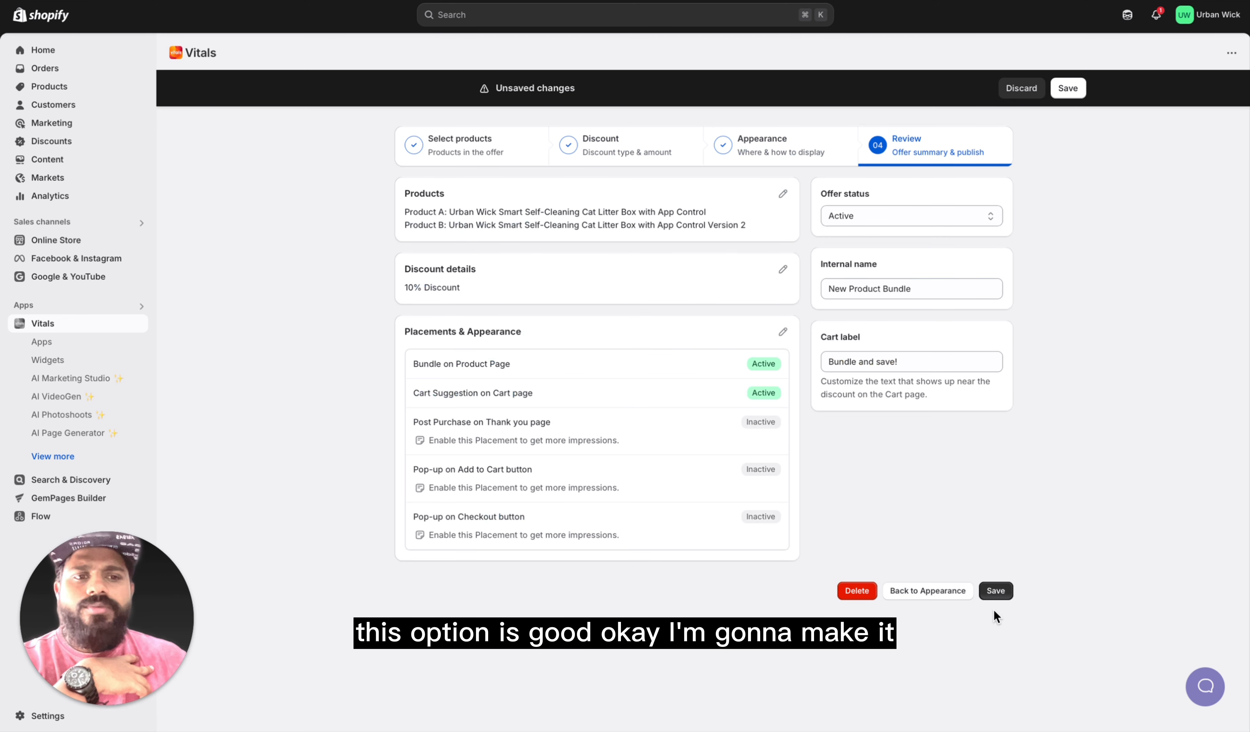
left_click(996, 592)
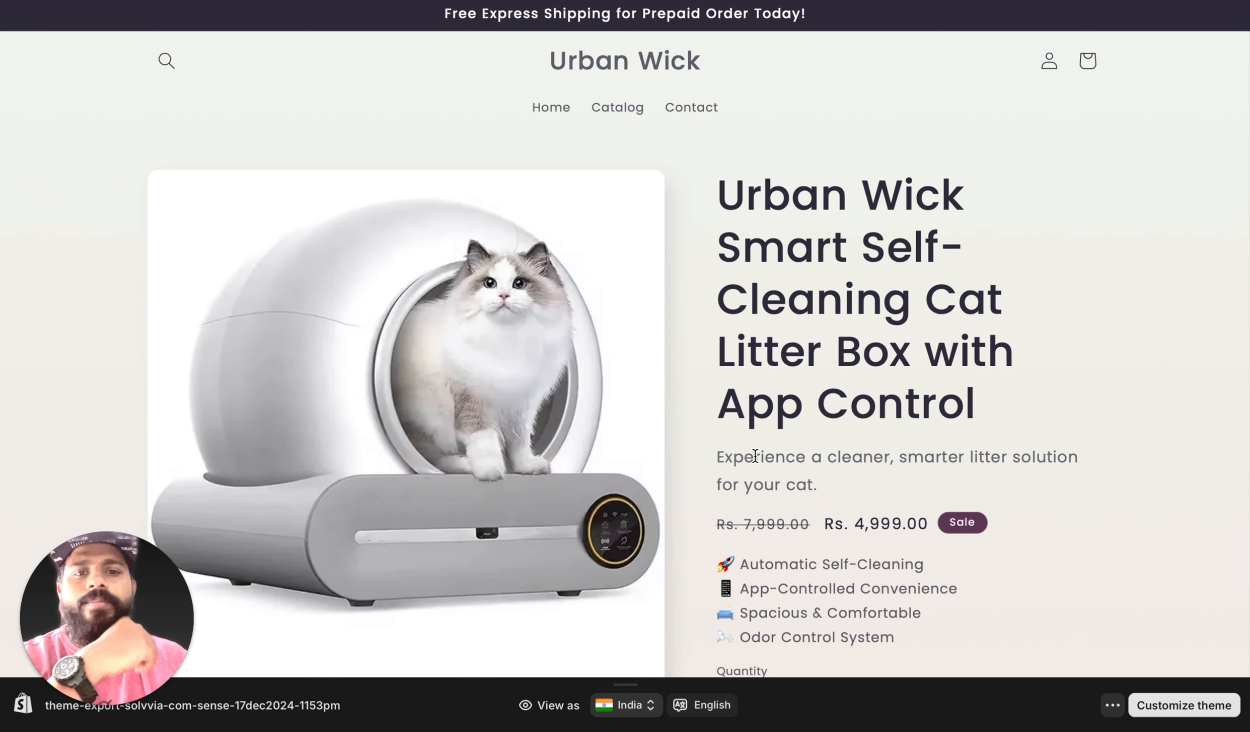
scroll(727, 508, "down", 15)
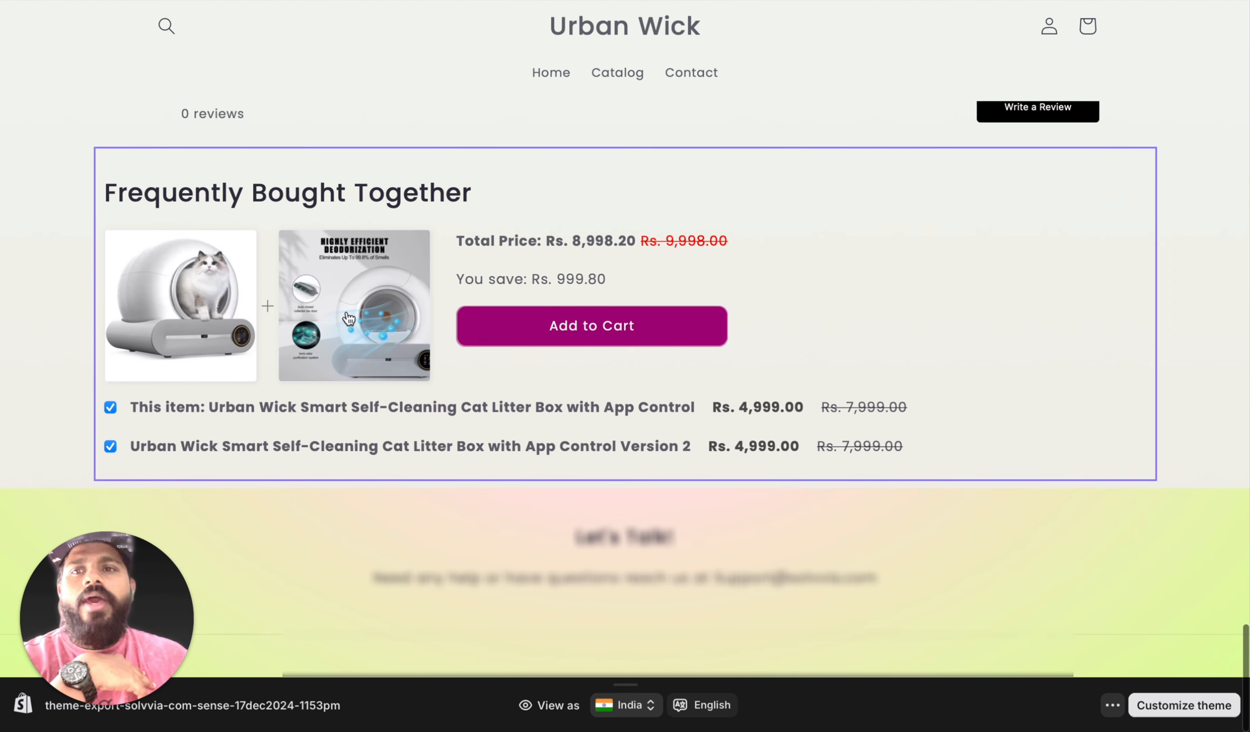
scroll(472, 347, "up", 12)
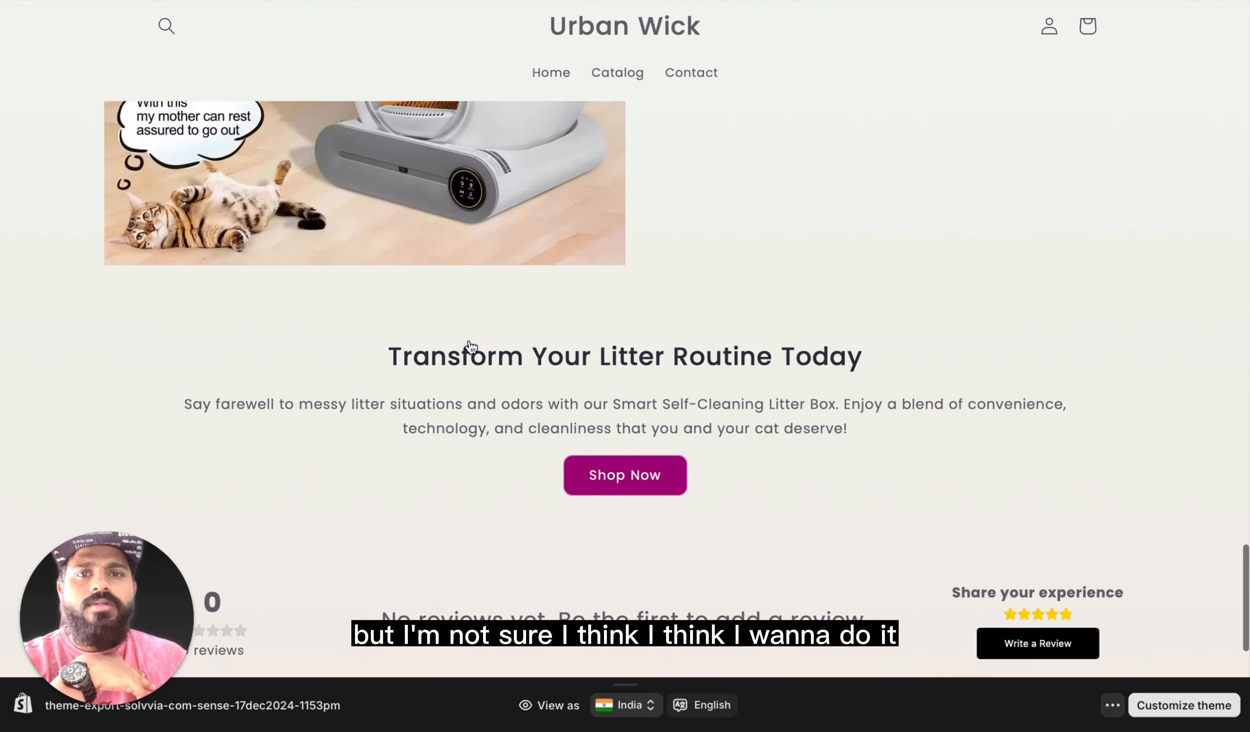
scroll(472, 347, "down", 12)
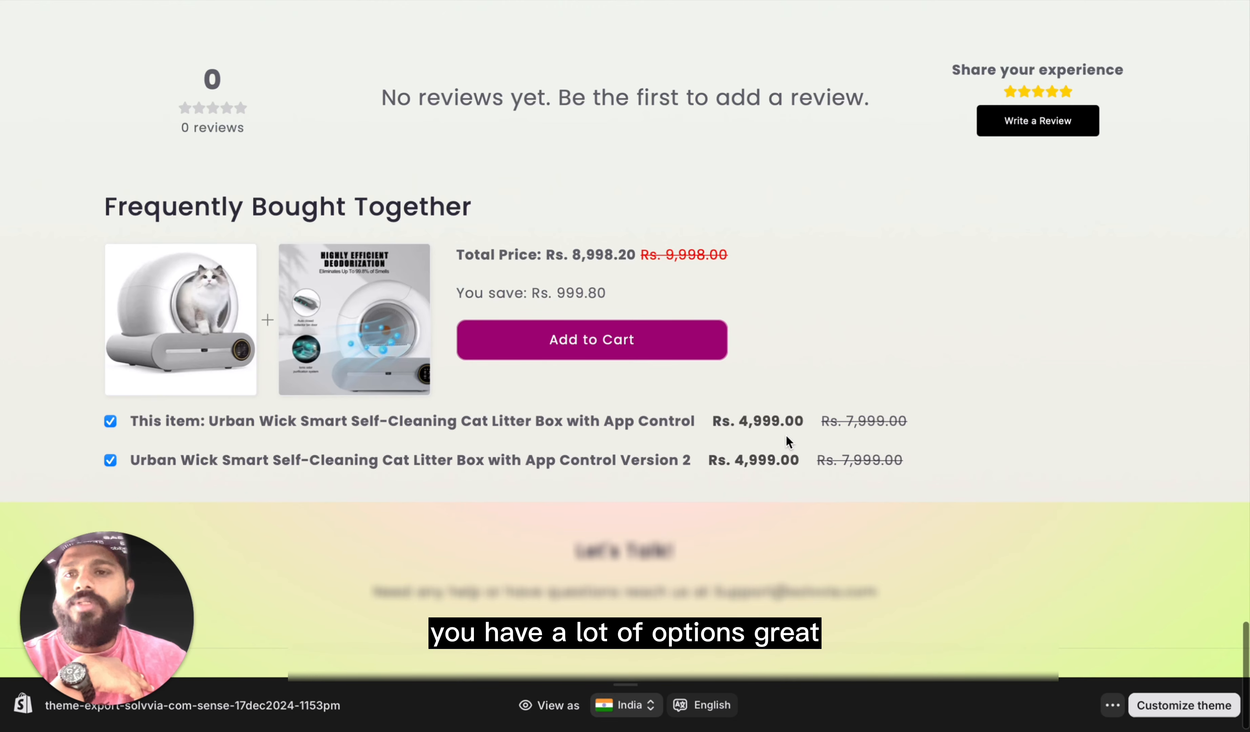
scroll(786, 434, "up", 20)
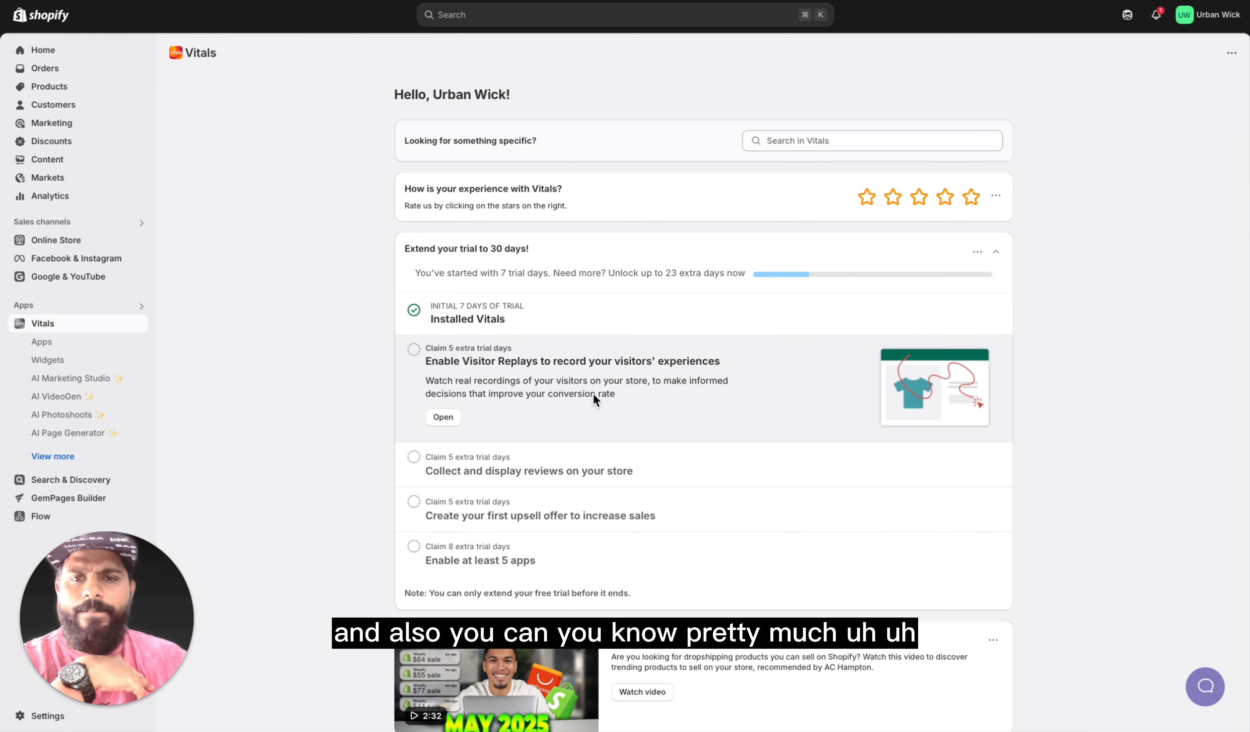
scroll(405, 221, "down", 1)
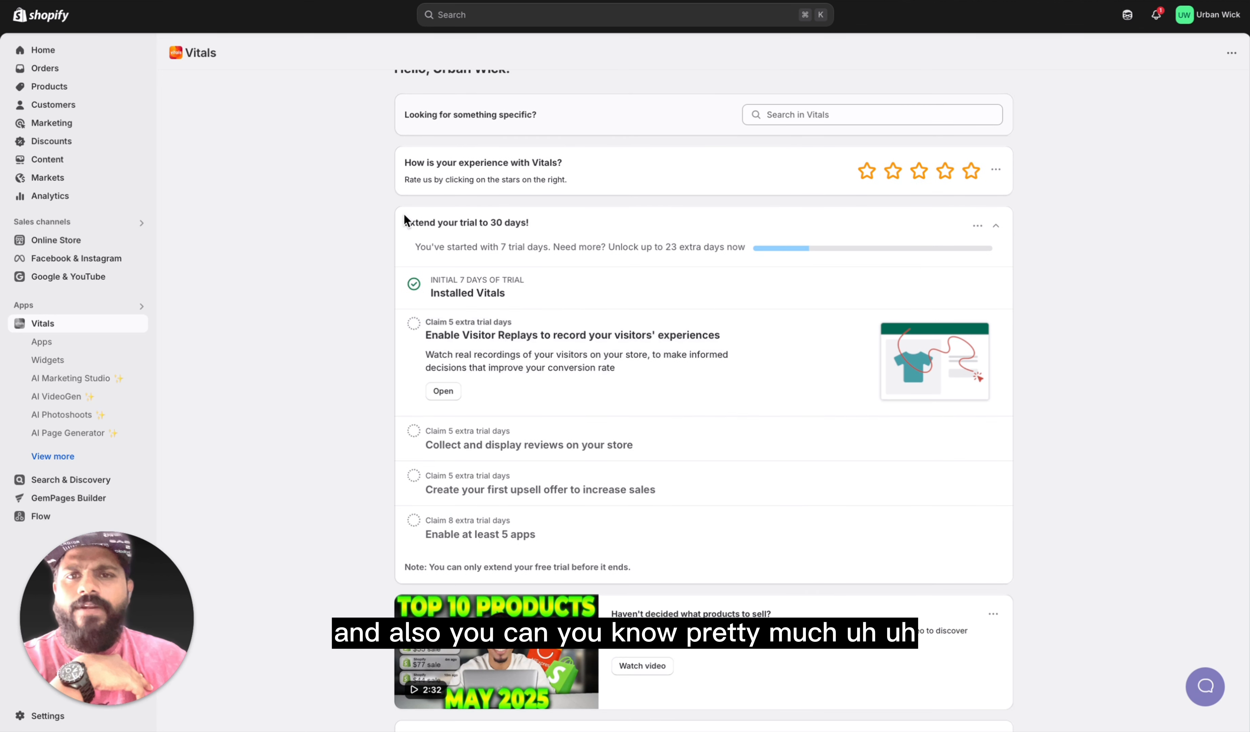
Step: Find Sticky Add to Cart in the Vitals app list and activate it
left_click(75, 343)
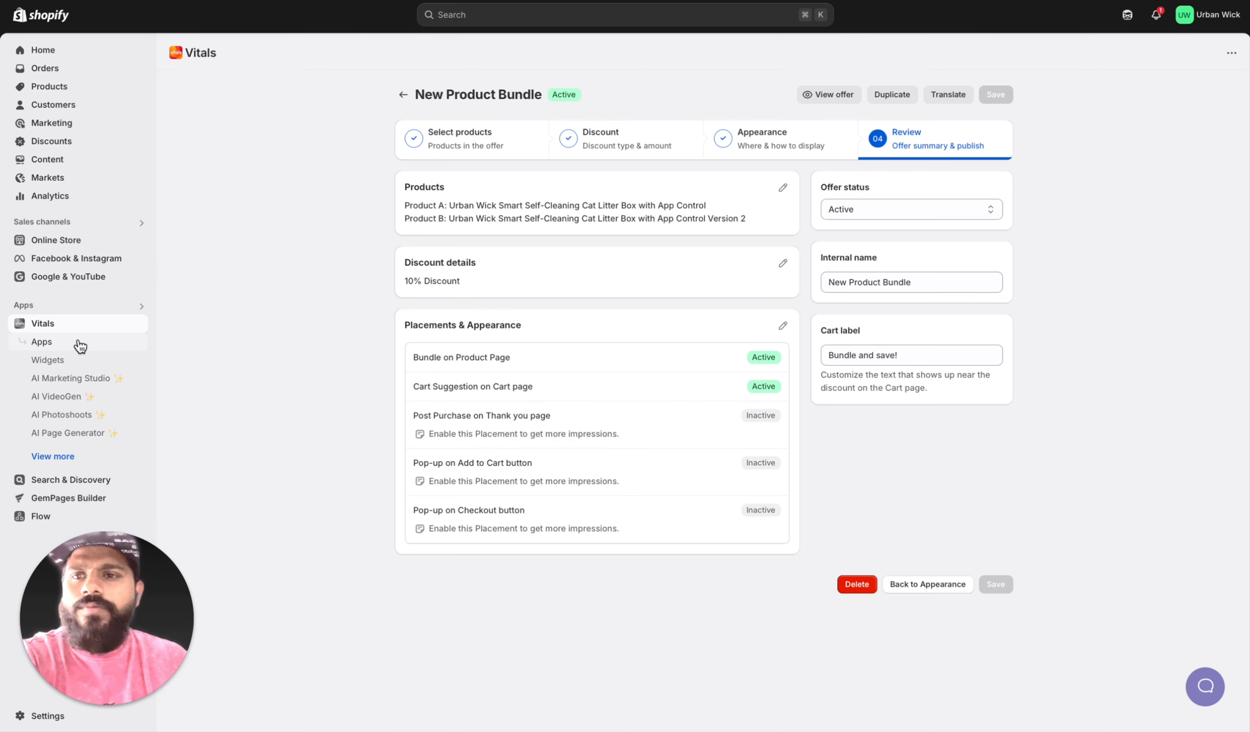
left_click(70, 348)
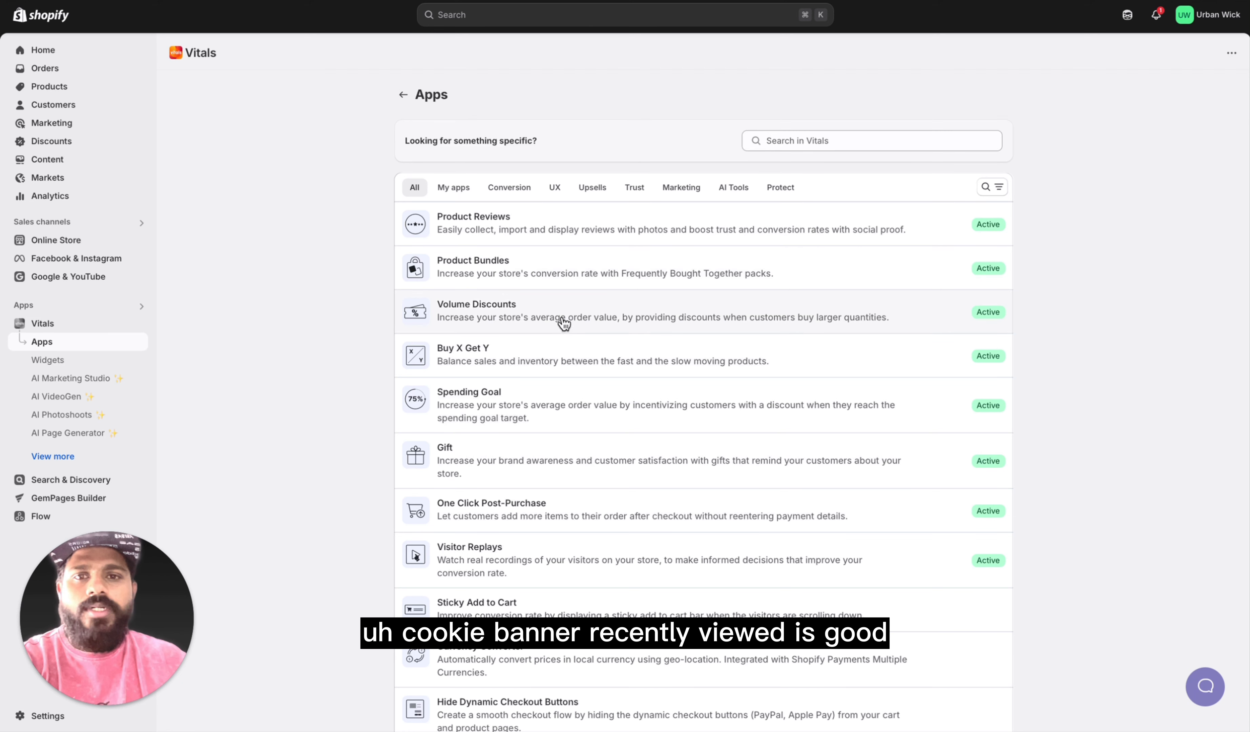
scroll(575, 363, "down", 1)
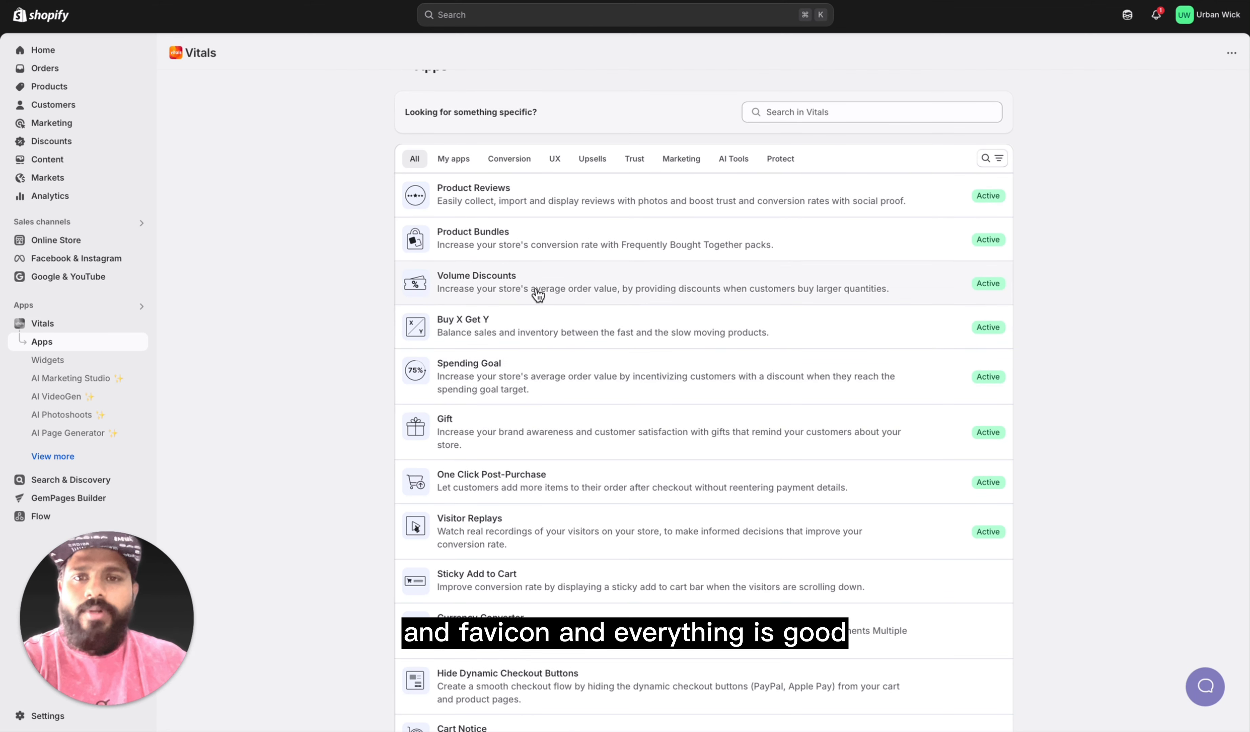
scroll(528, 296, "down", 1)
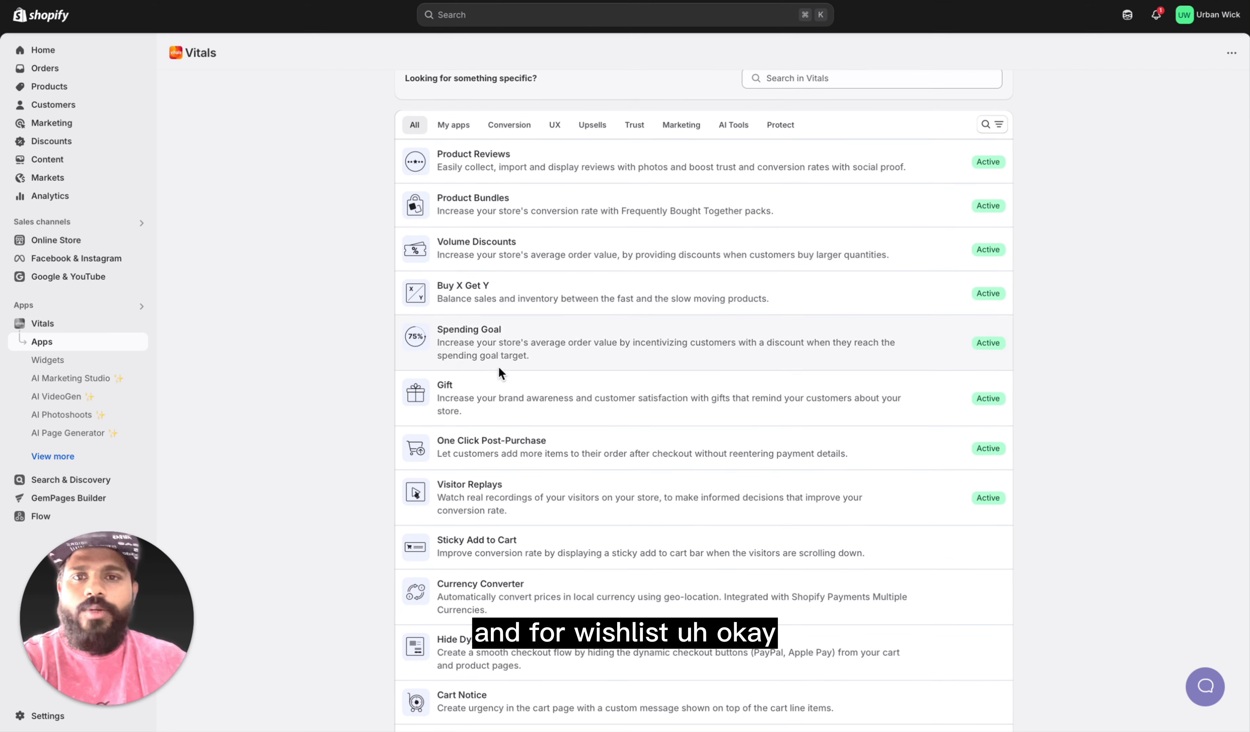
scroll(528, 342, "down", 2)
scroll(553, 478, "down", 3)
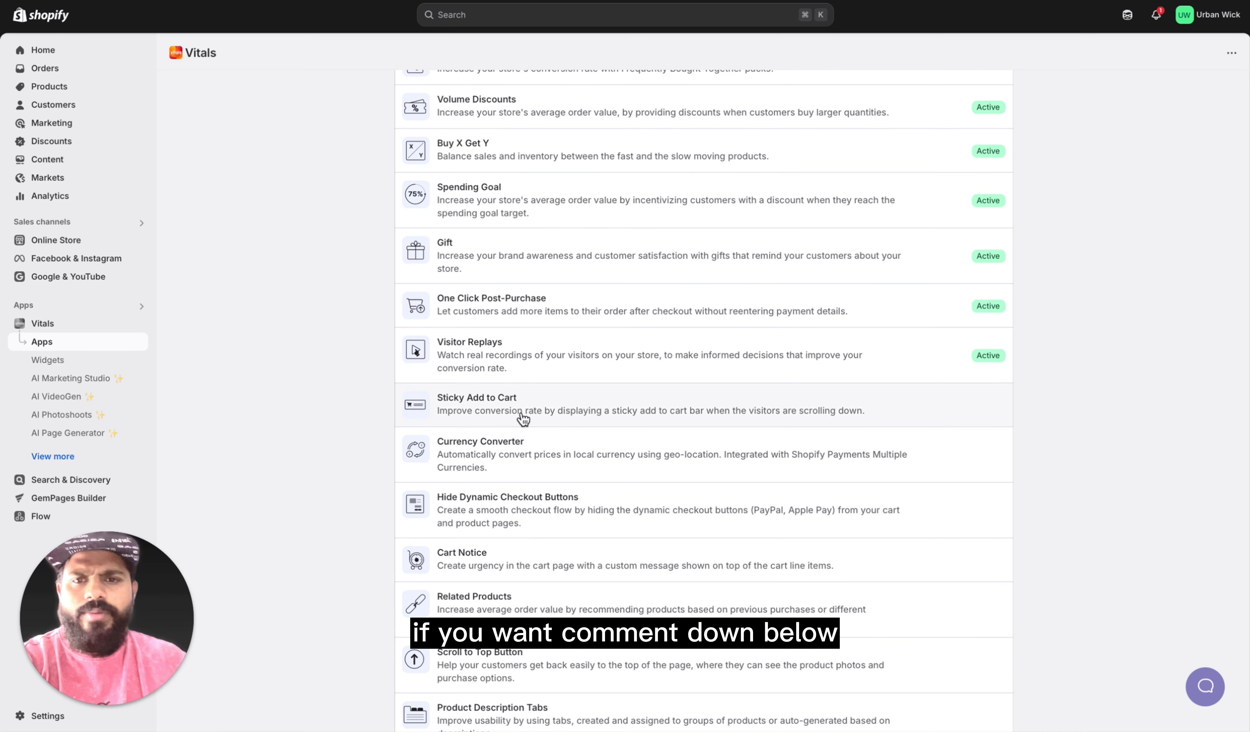
scroll(547, 348, "down", 1)
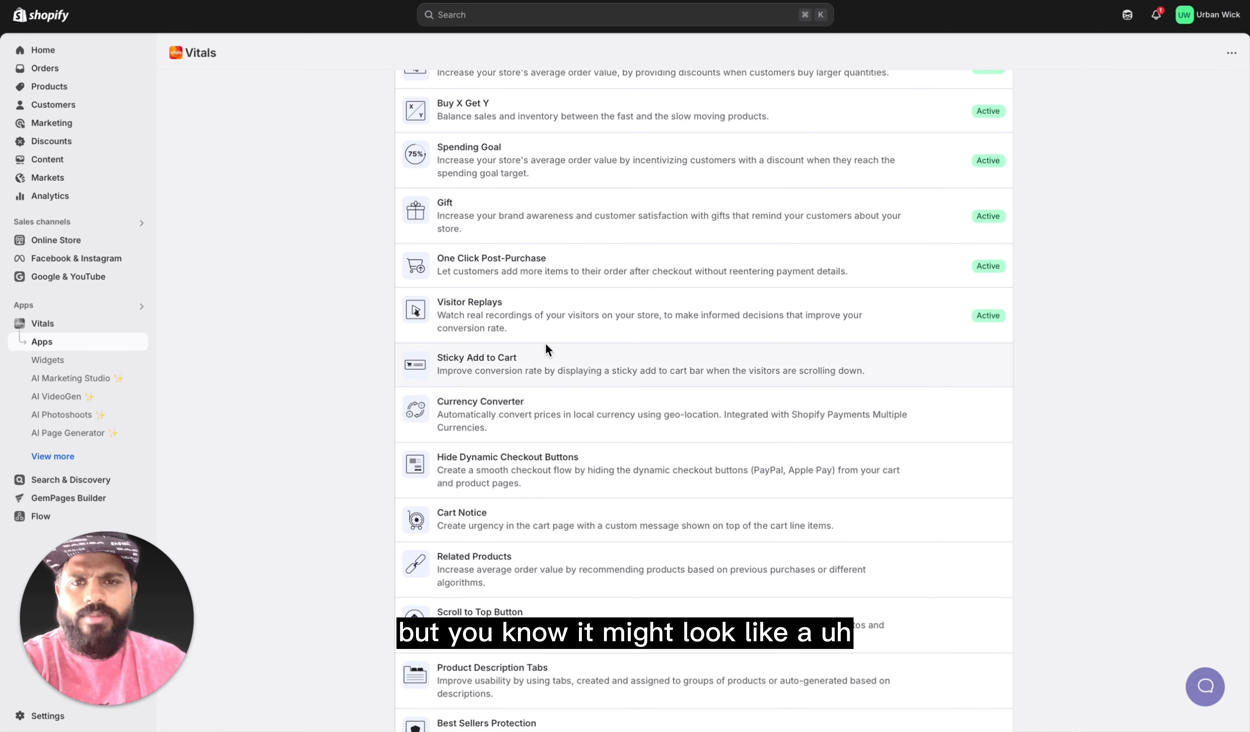
left_click(524, 370)
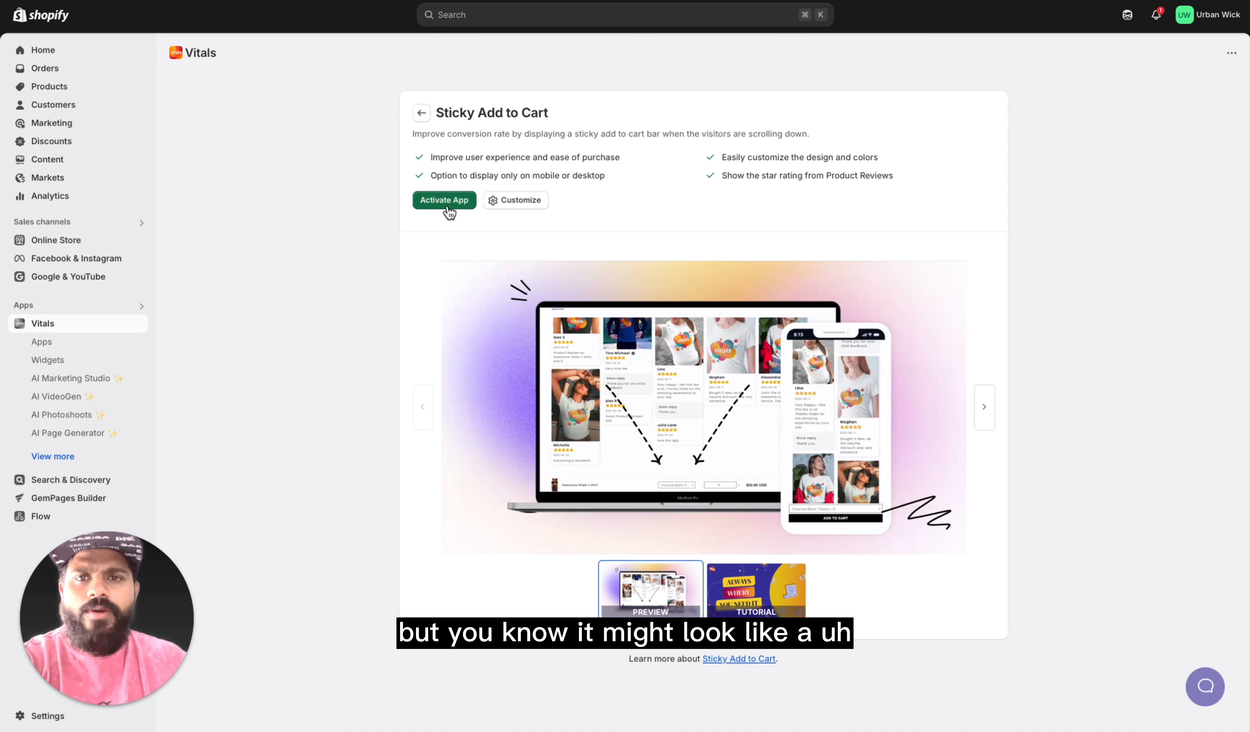
left_click(446, 204)
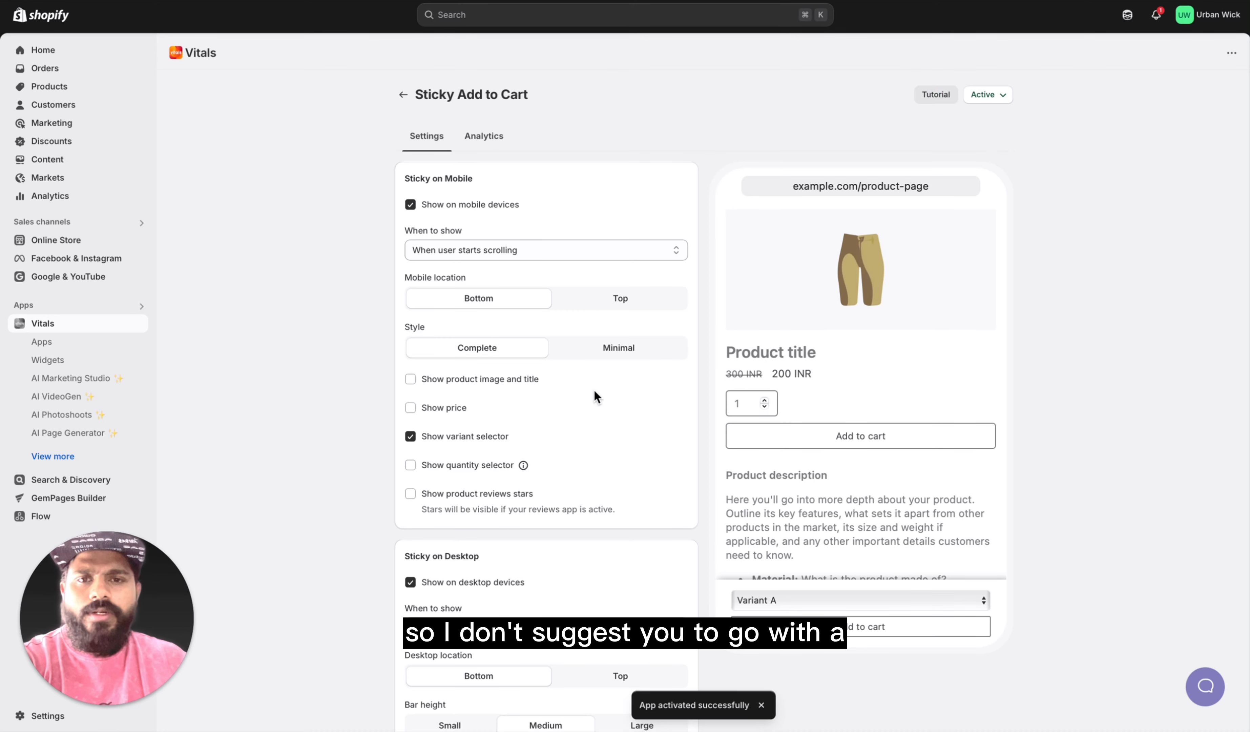
Step: Review the mobile, desktop and design settings of Sticky Add to Cart and return to the app list
scroll(887, 558, "down", 5)
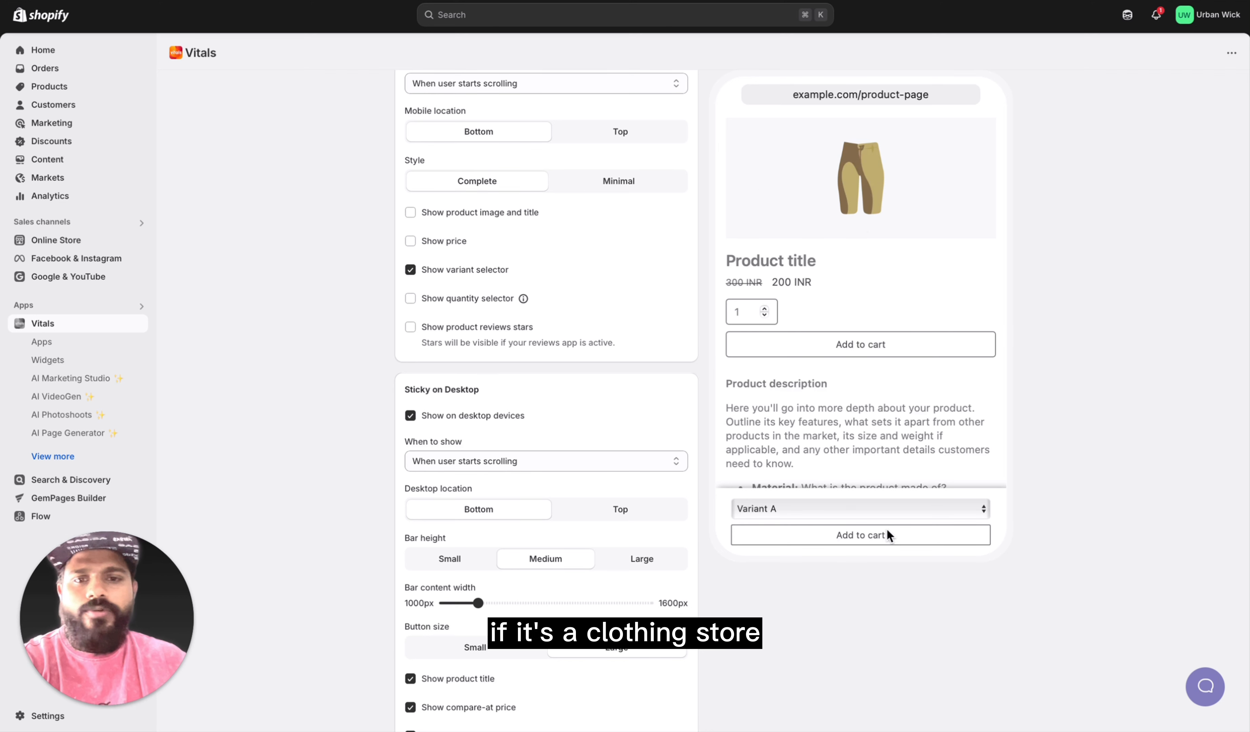
scroll(892, 420, "down", 3)
scroll(892, 420, "down", 2)
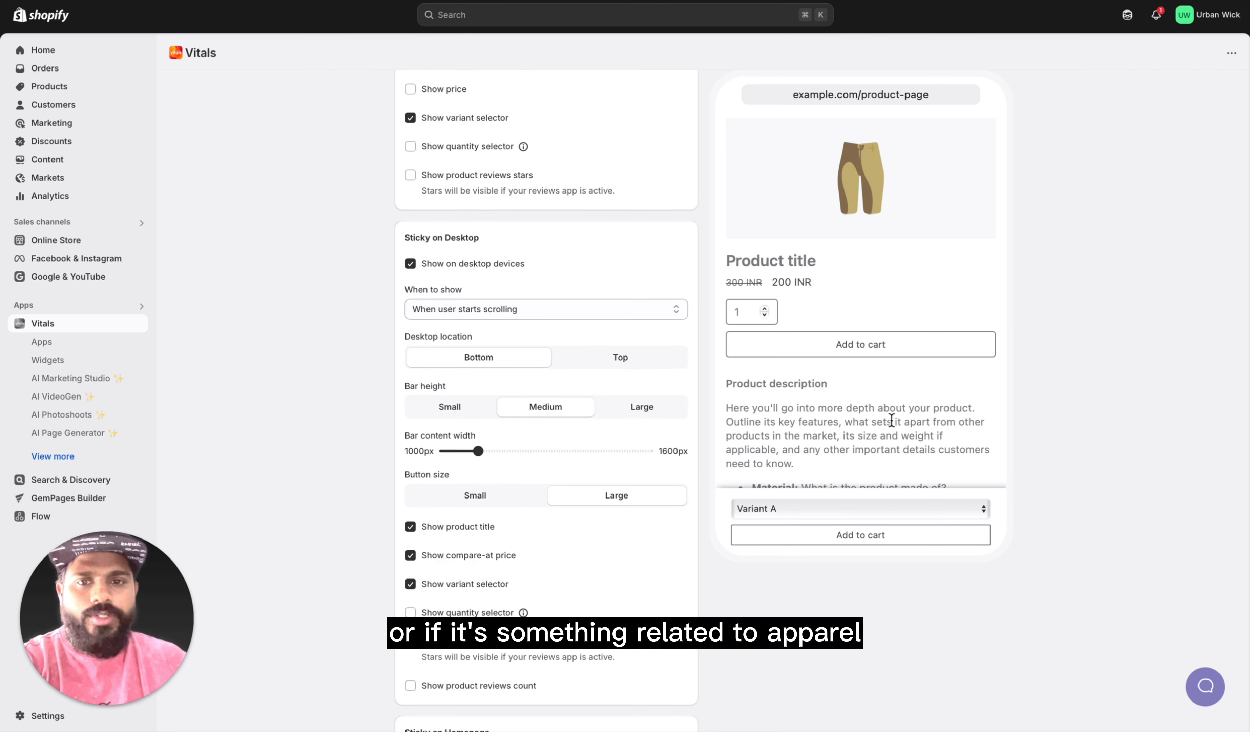
scroll(892, 420, "up", 6)
scroll(591, 498, "down", 20)
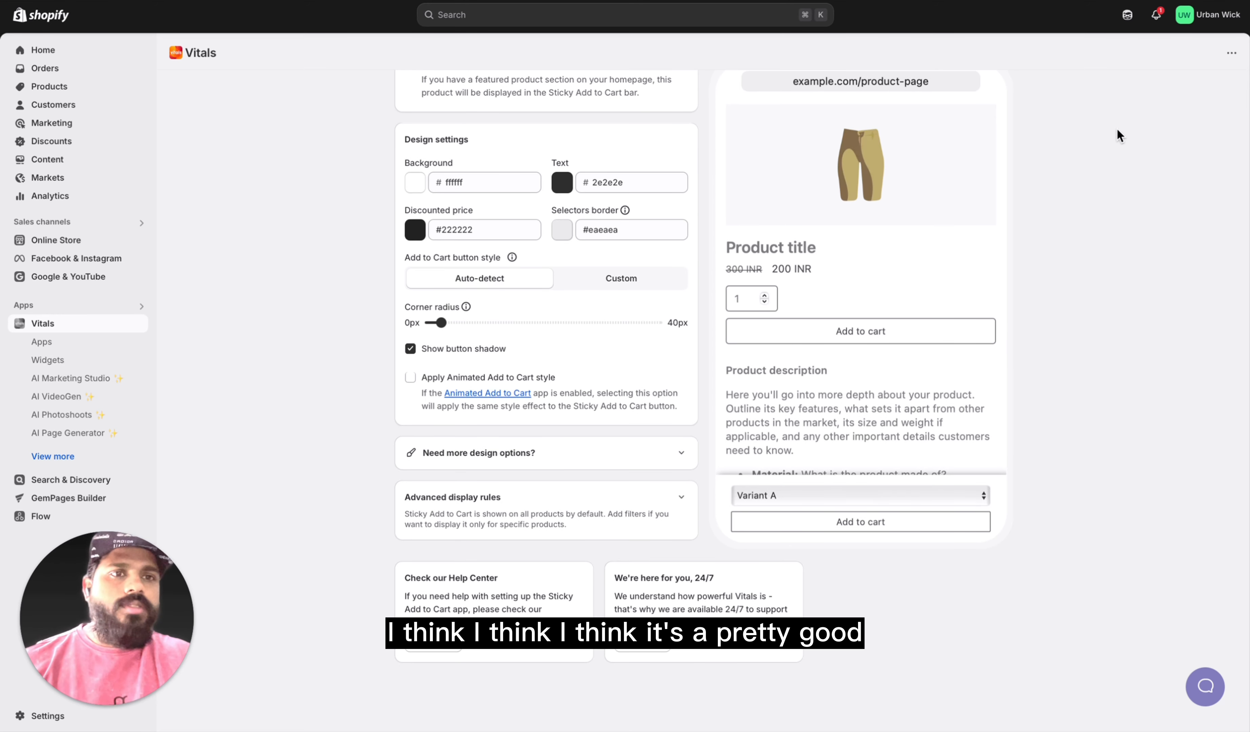
scroll(597, 372, "up", 20)
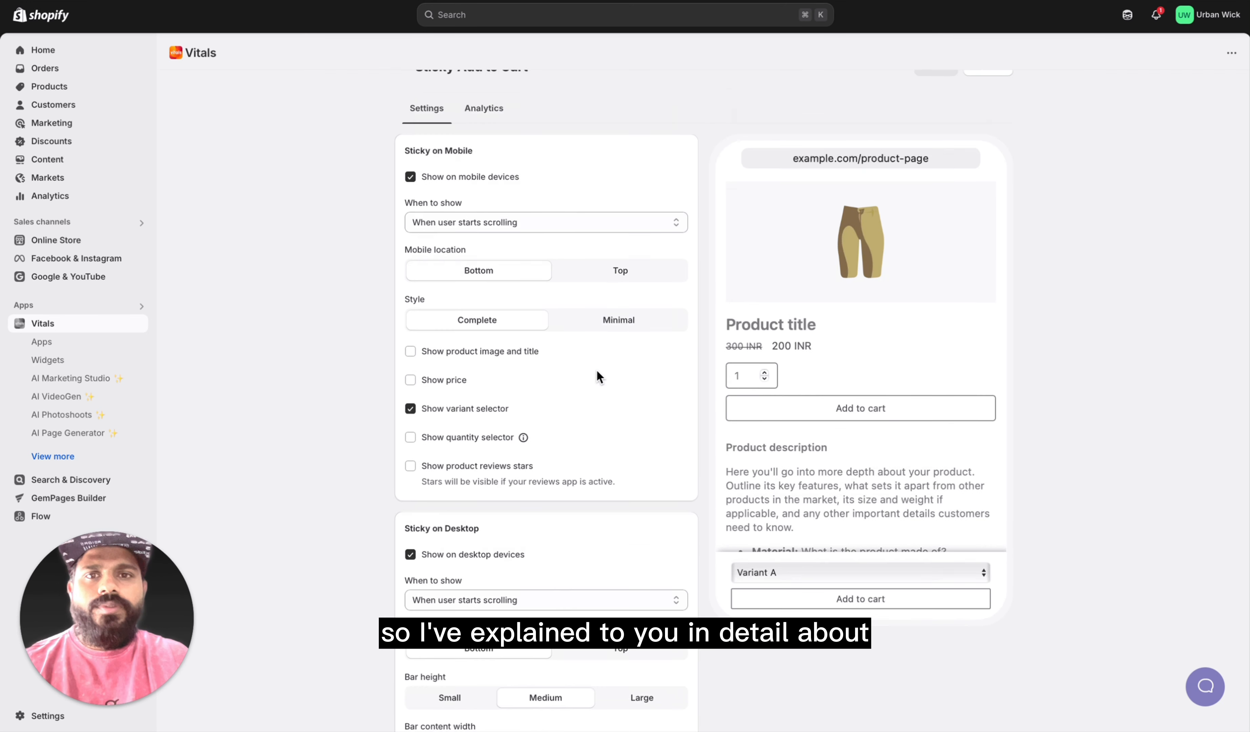
scroll(597, 369, "up", 2)
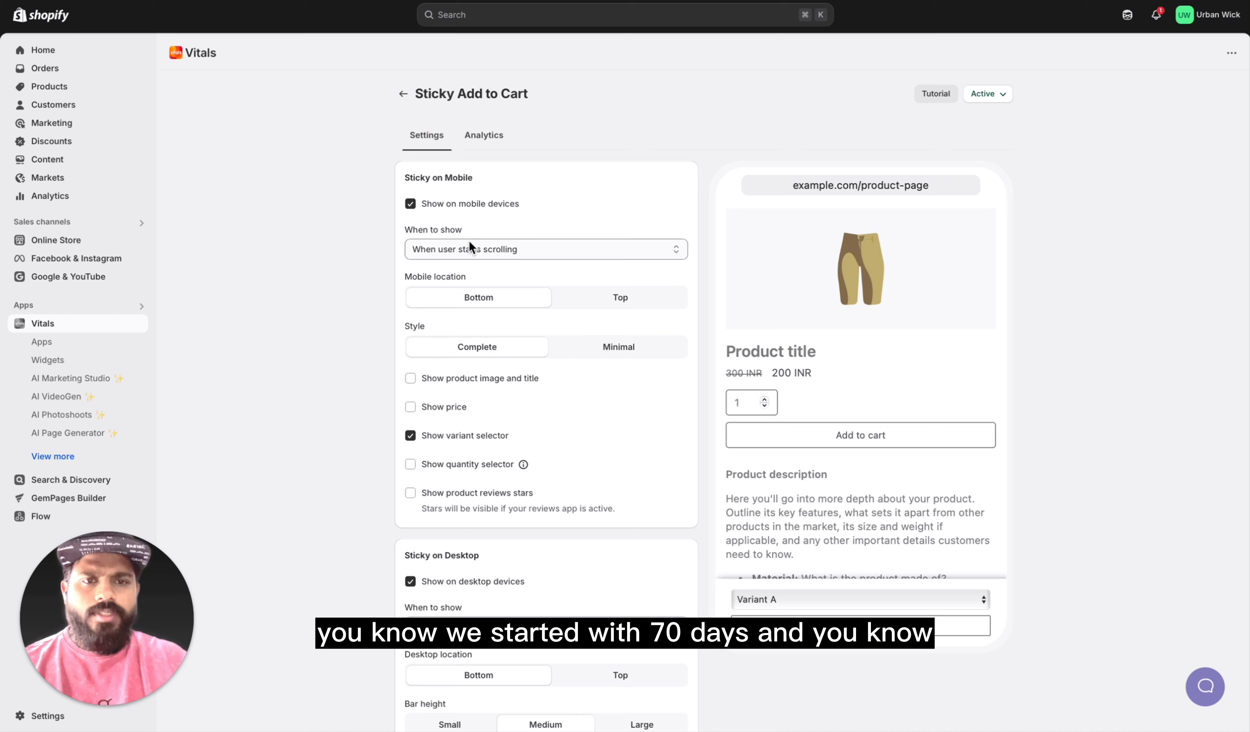
left_click(404, 95)
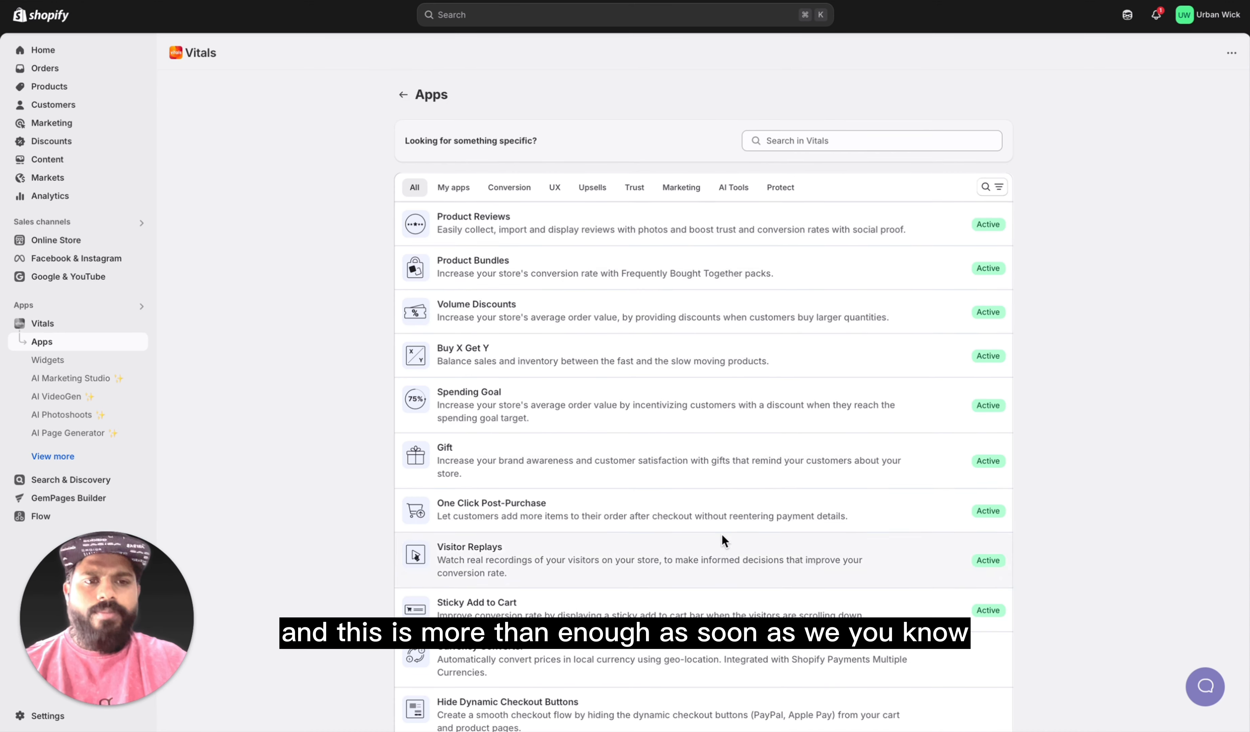
Step: Activate the Related Products app, look over its settings and return to the app list
scroll(722, 540, "down", 5)
scroll(578, 422, "down", 2)
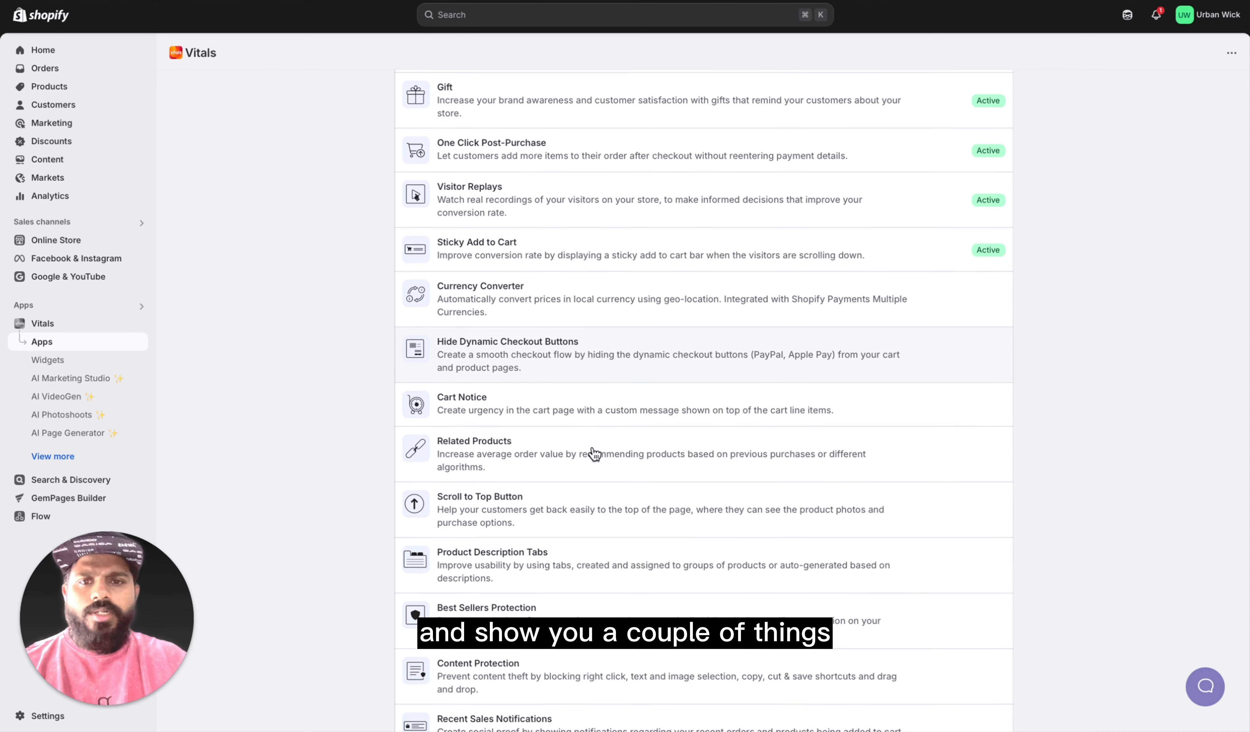
scroll(595, 454, "down", 3)
left_click(600, 377)
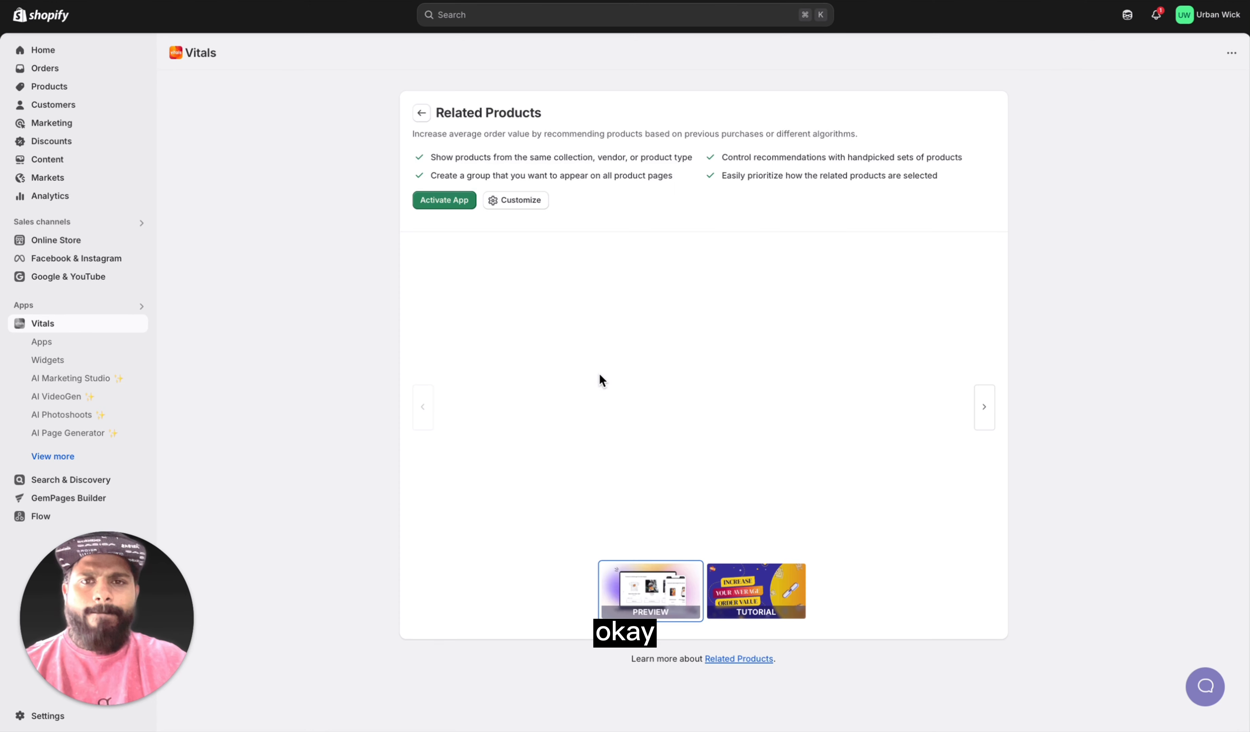
left_click(460, 200)
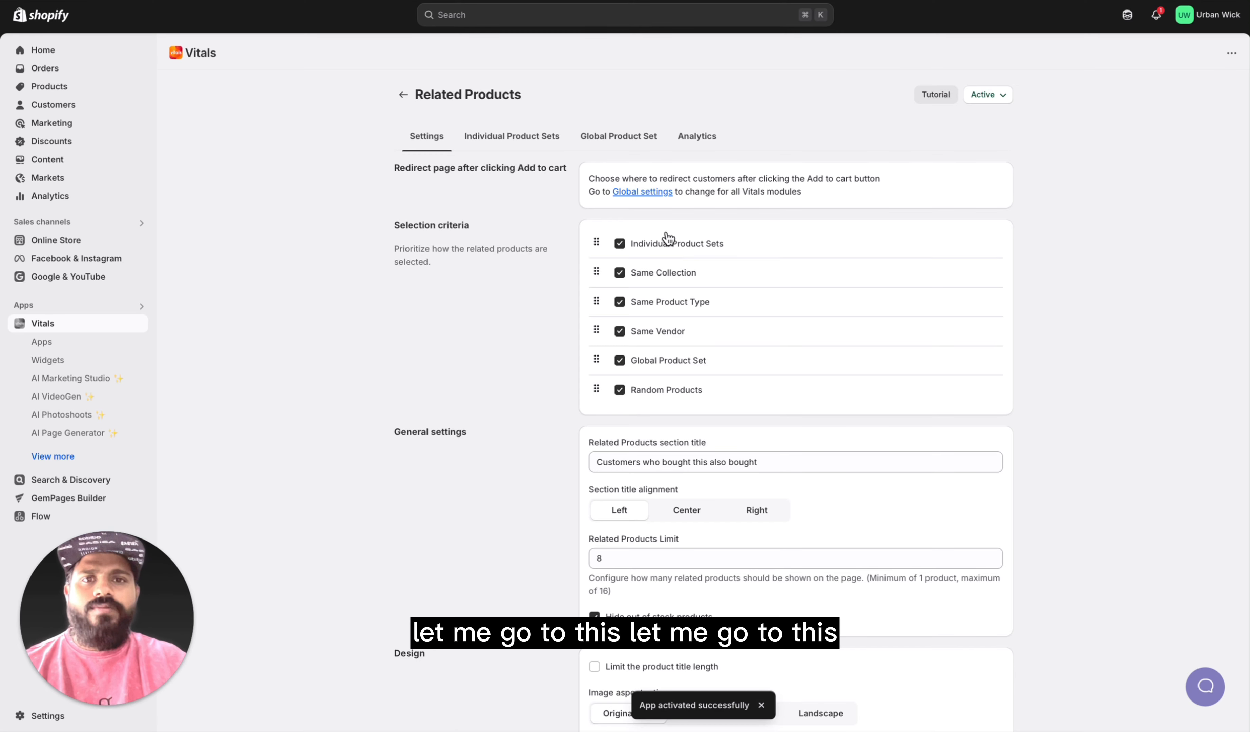
scroll(748, 510, "down", 10)
scroll(749, 513, "up", 10)
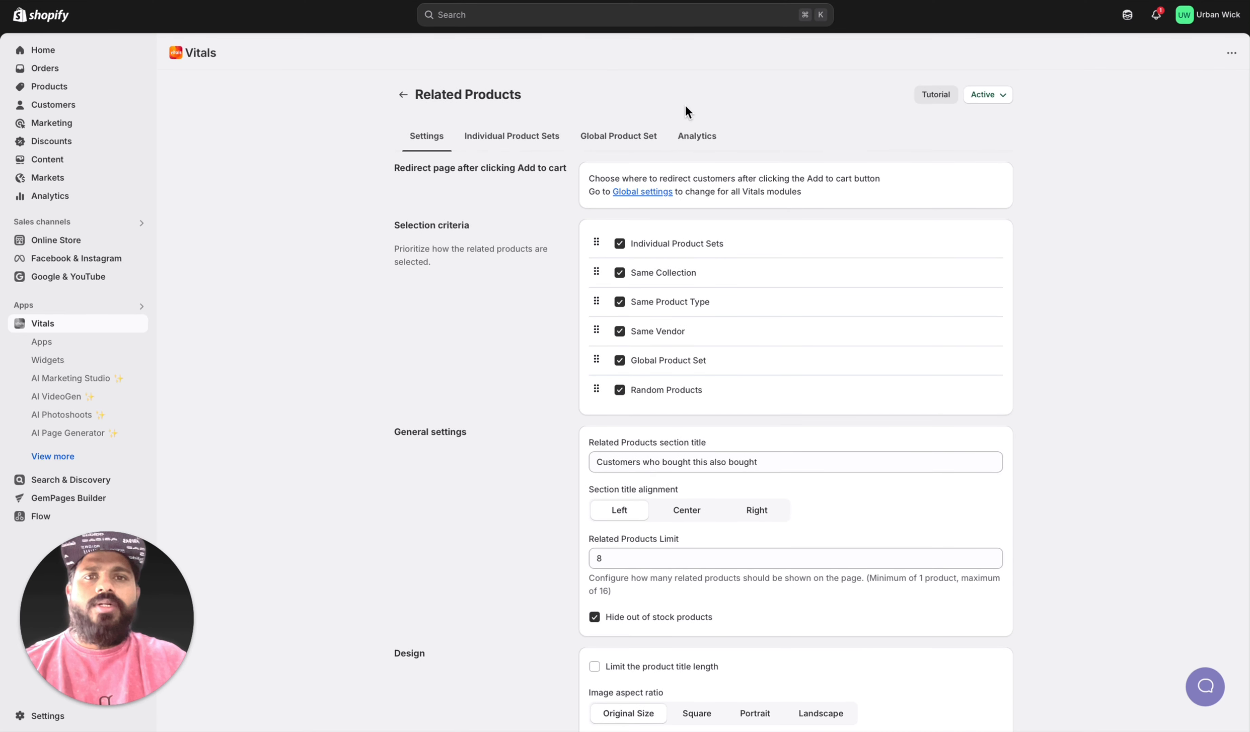
left_click(397, 99)
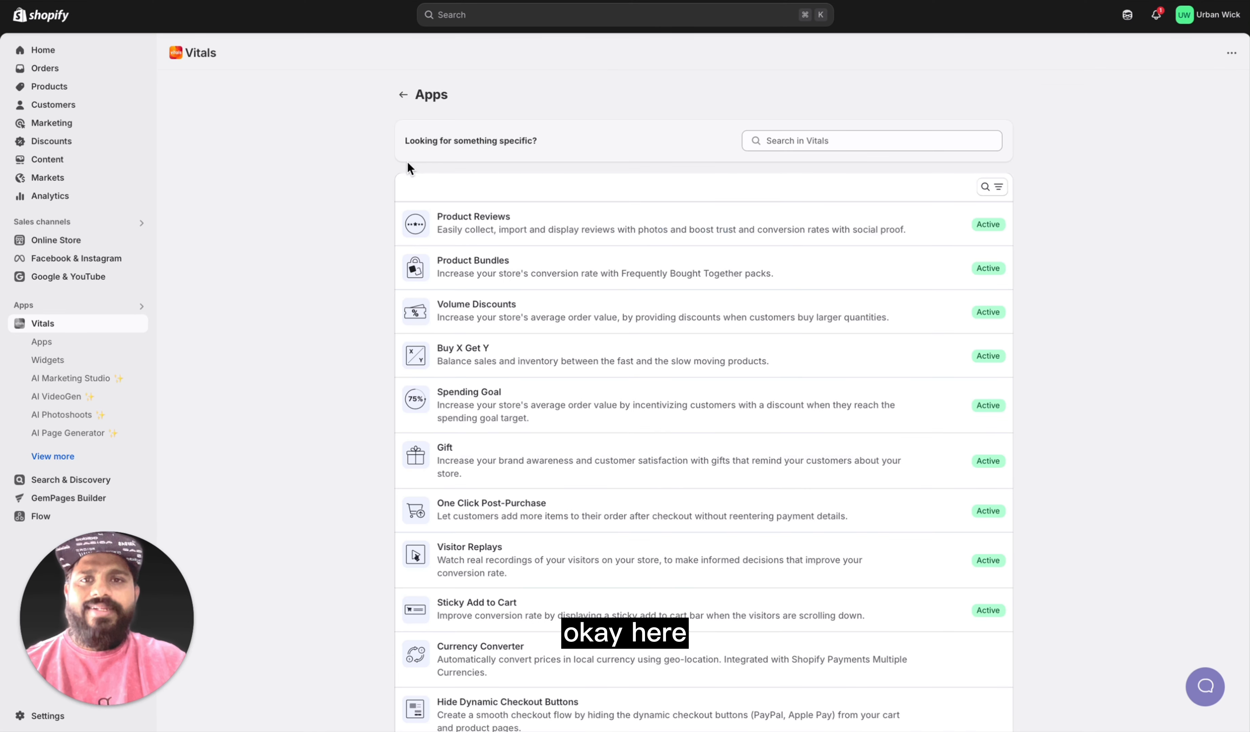
Step: Enable Best Sellers Protection from the Vitals app list and return to the list
scroll(504, 322, "down", 4)
scroll(602, 589, "down", 3)
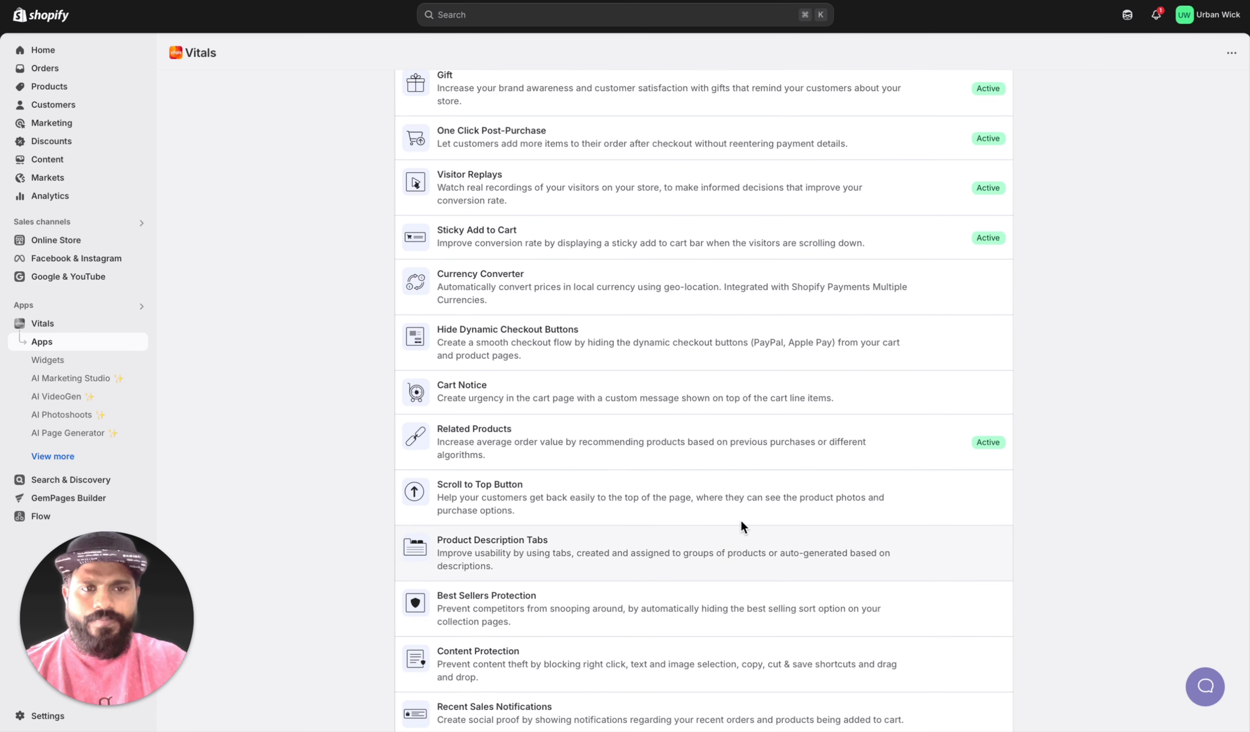
scroll(579, 492, "down", 2)
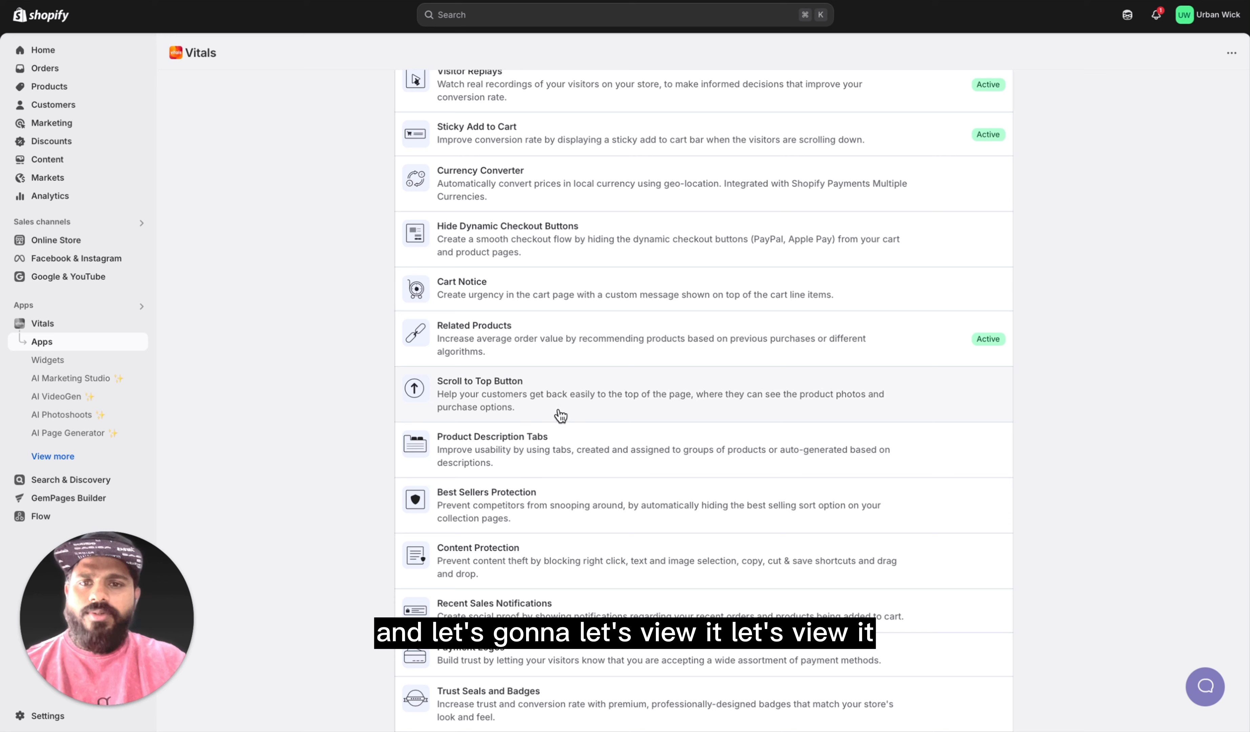
scroll(540, 501, "down", 1)
left_click(575, 447)
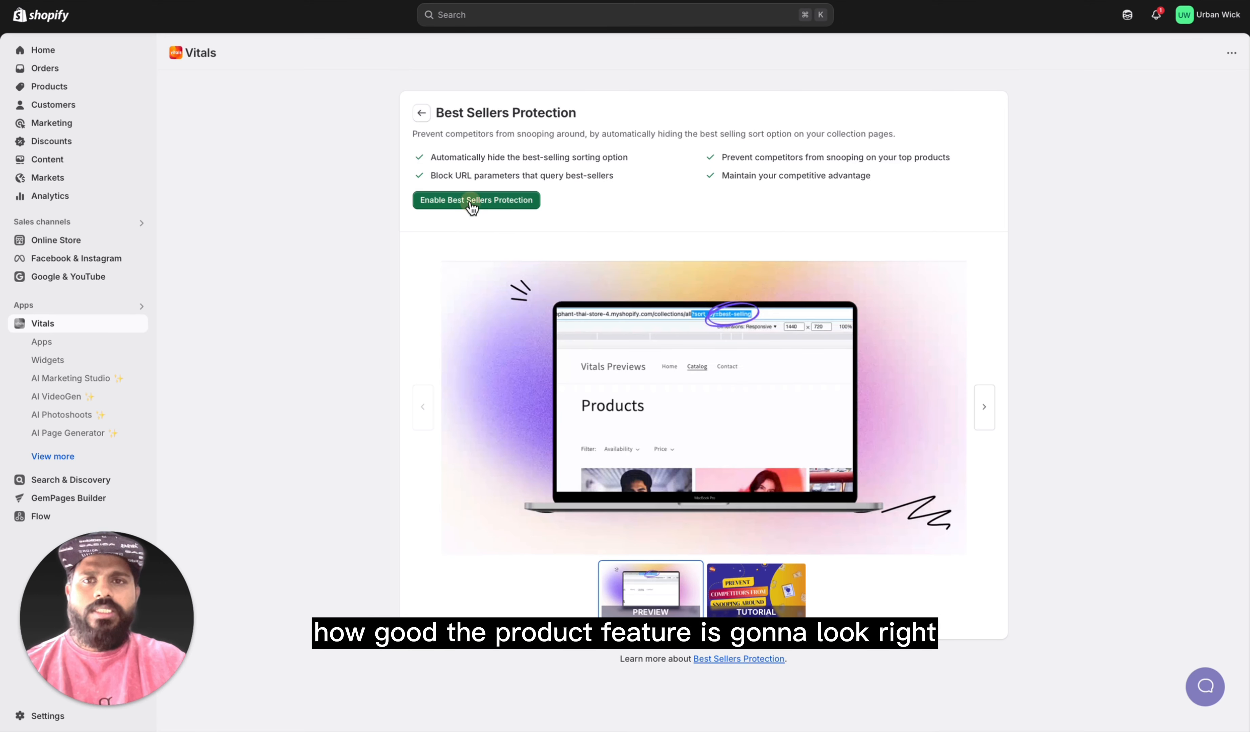
left_click(473, 200)
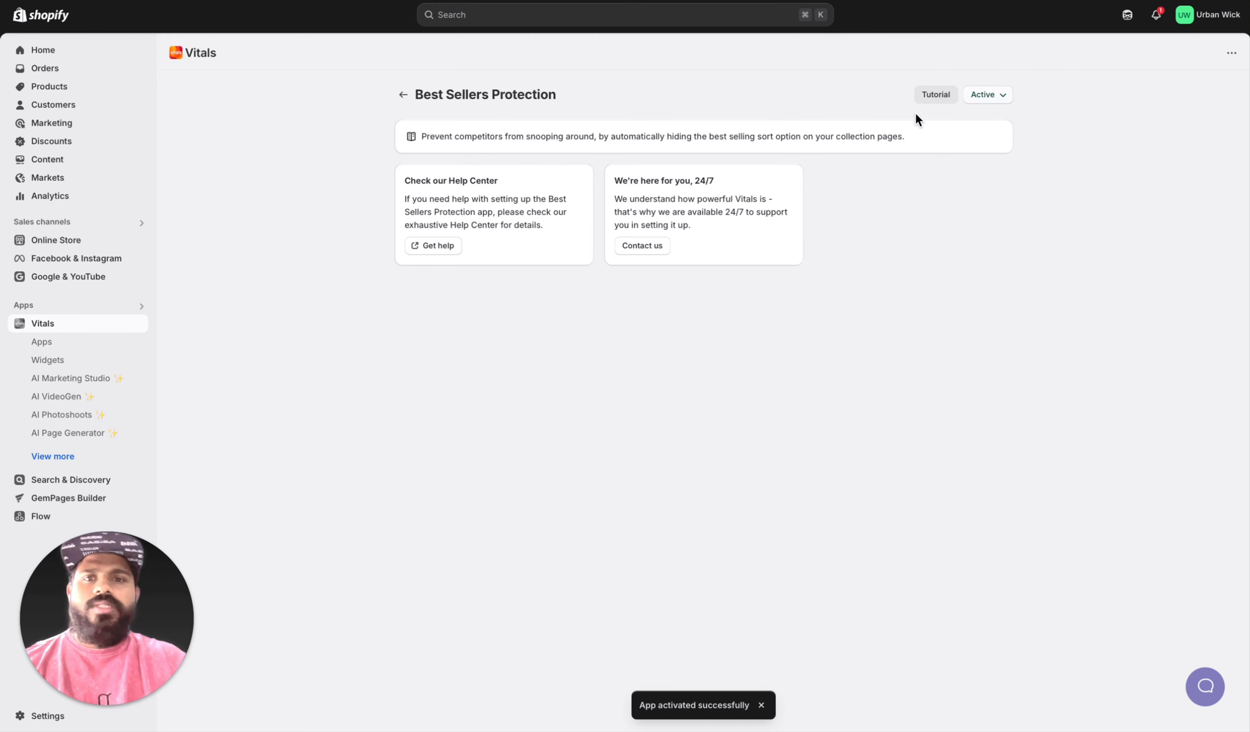
left_click(403, 94)
Step: Activate the Content Protection app with its default protections and return to the app list
scroll(545, 445, "down", 8)
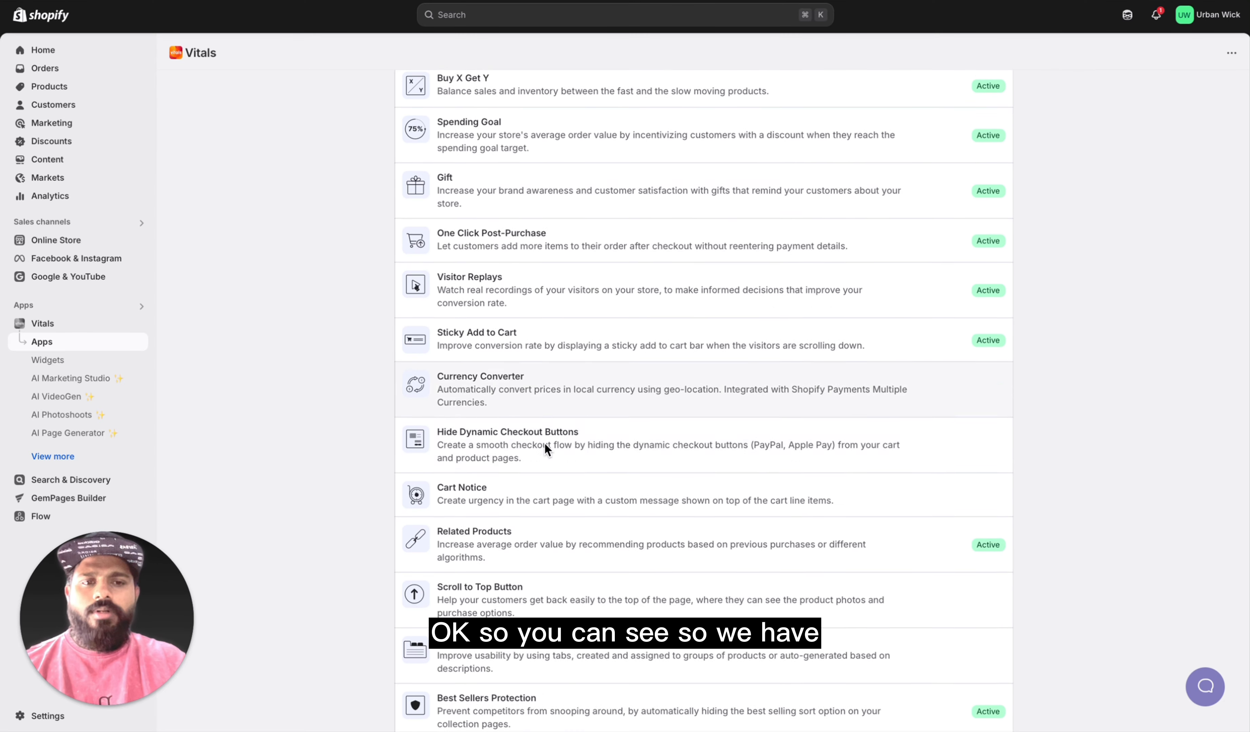
scroll(546, 442, "down", 3)
left_click(491, 436)
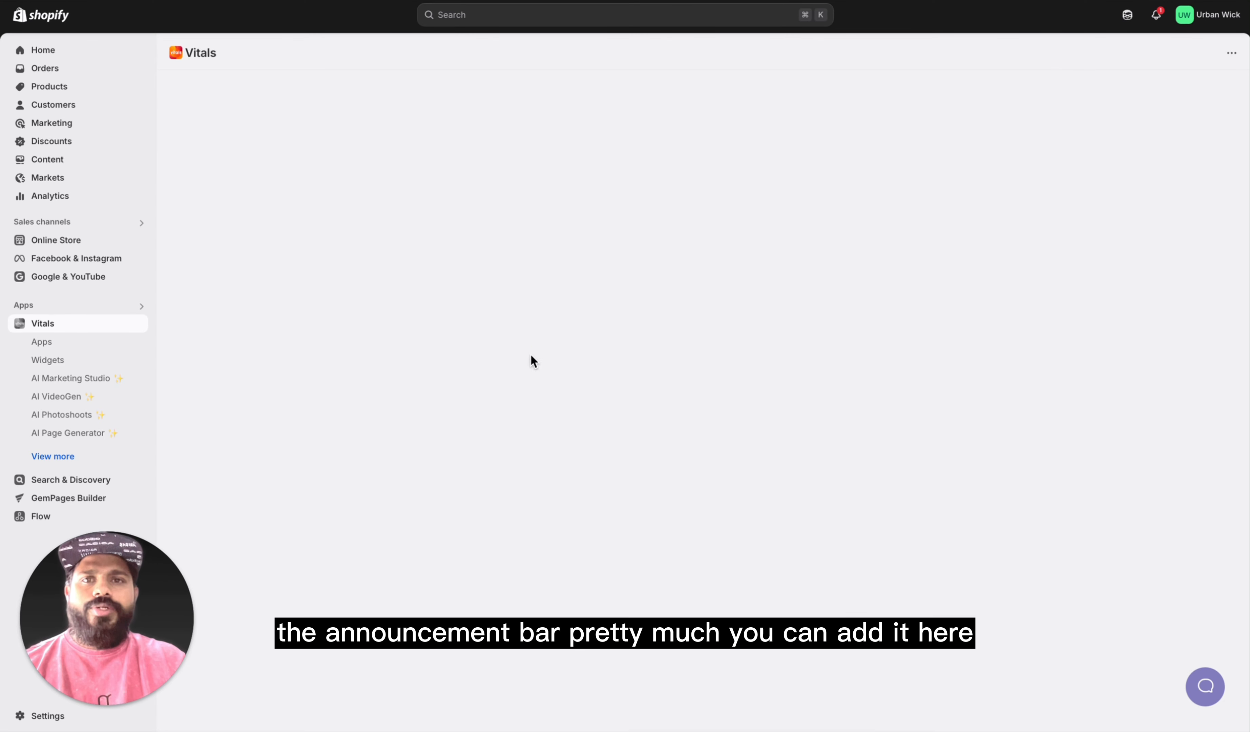
left_click(452, 200)
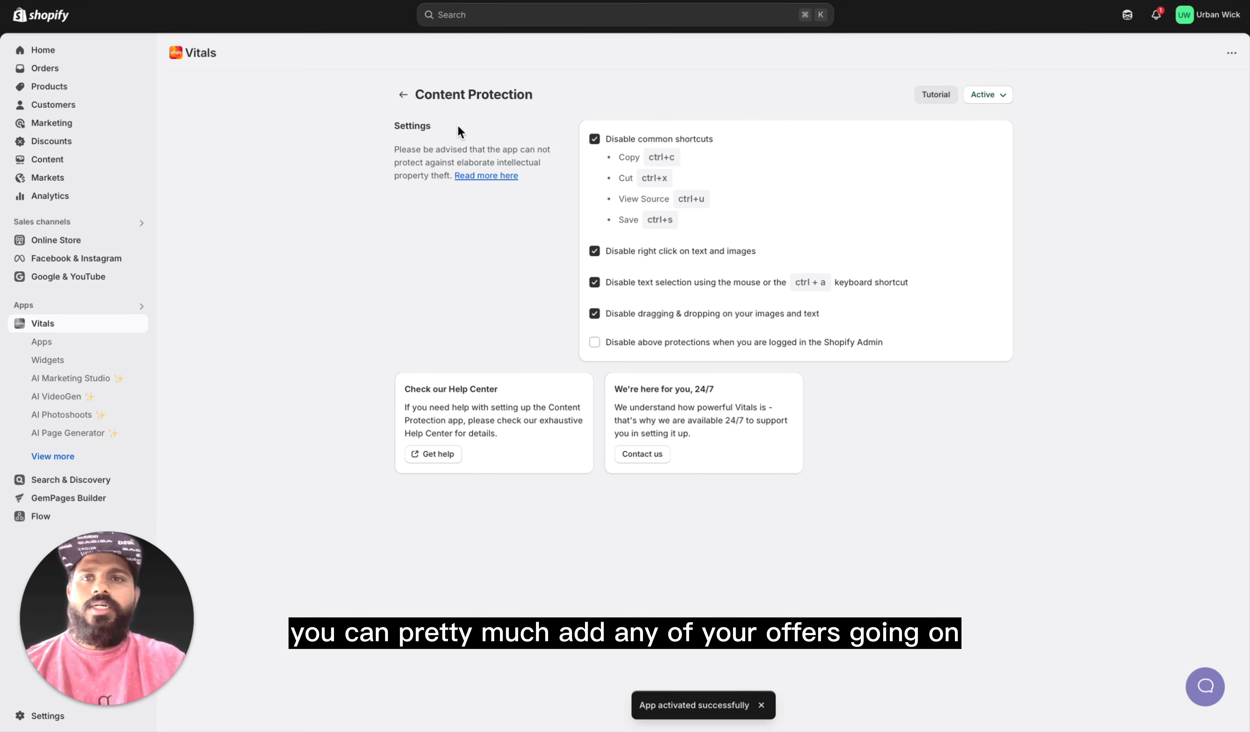
left_click(403, 94)
Step: Activate the Recent Sales Notifications app with its default layout and return to the app list
scroll(513, 495, "down", 10)
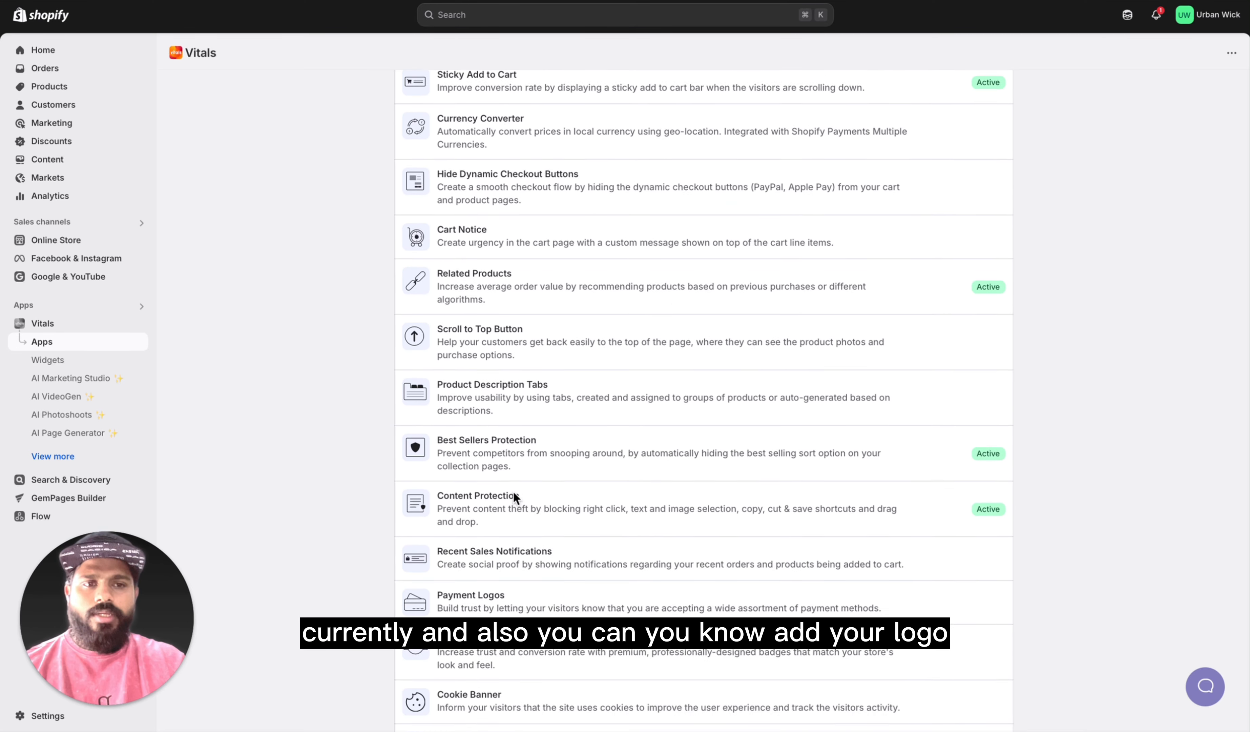
scroll(515, 495, "down", 2)
left_click(548, 466)
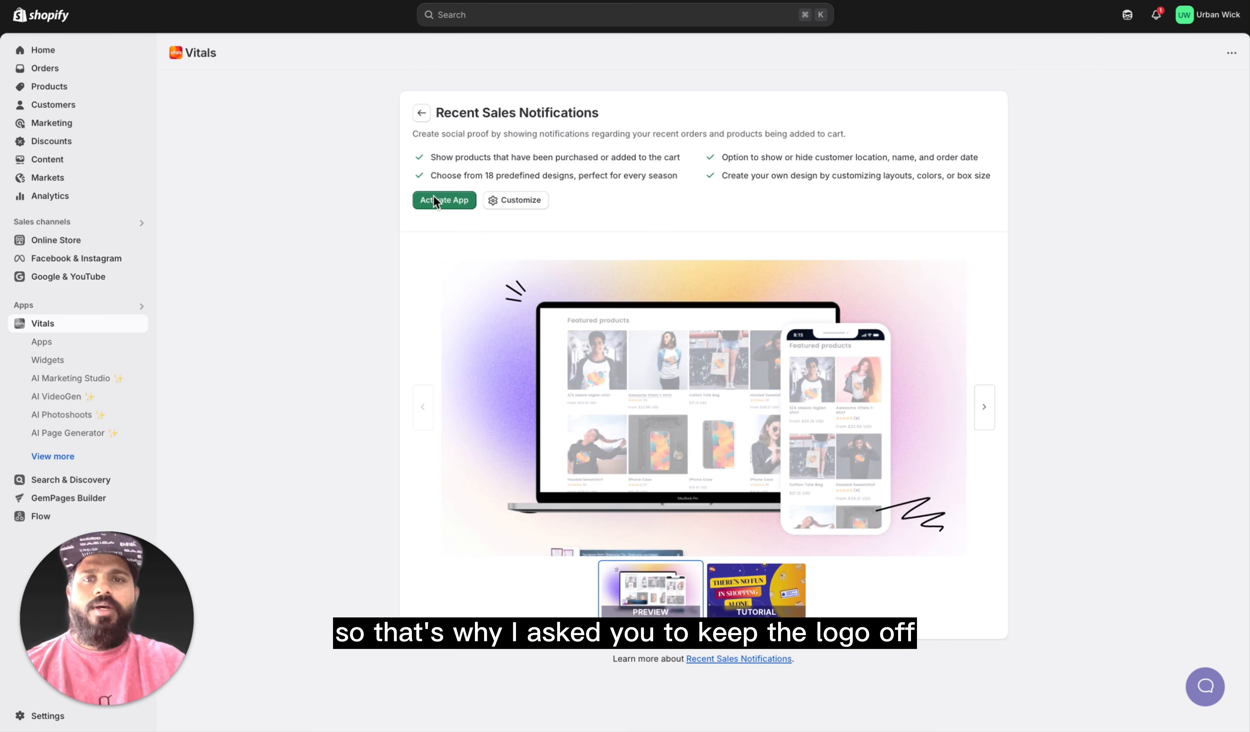
left_click(439, 200)
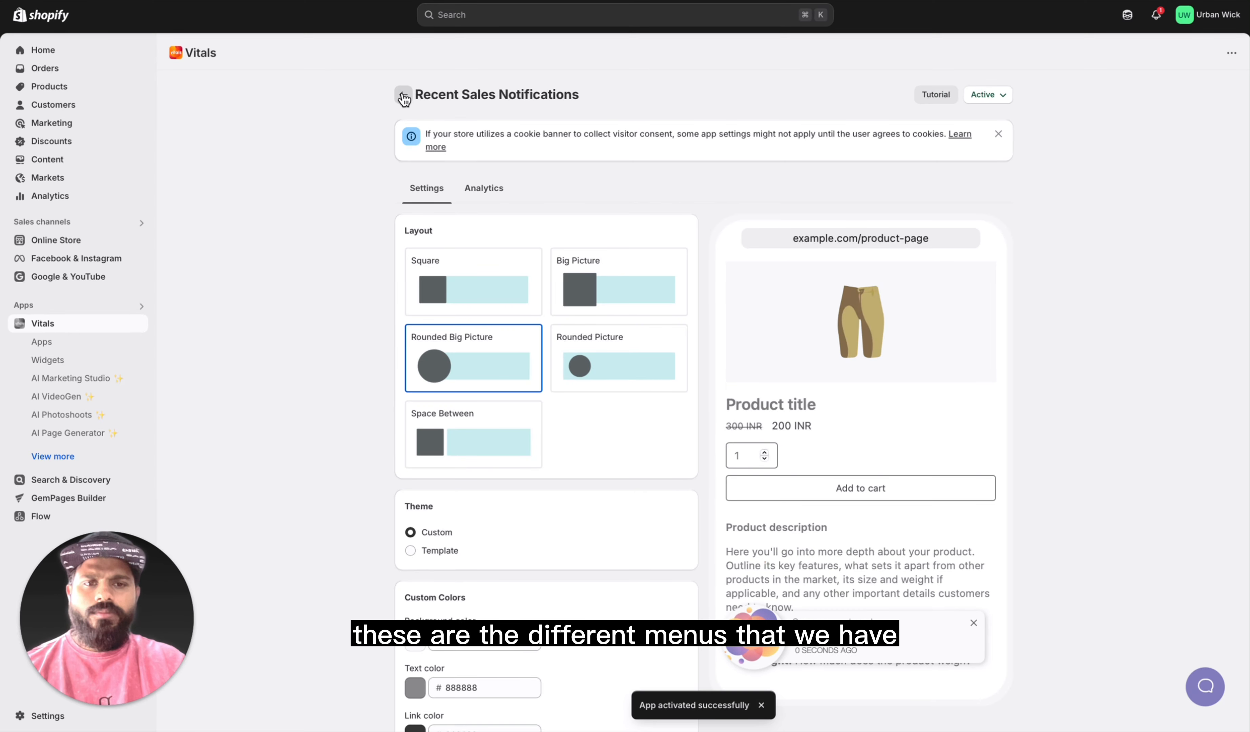
left_click(404, 95)
Step: Find the Payment Logos app in the Vitals app list and activate it
scroll(596, 336, "down", 5)
scroll(596, 333, "down", 6)
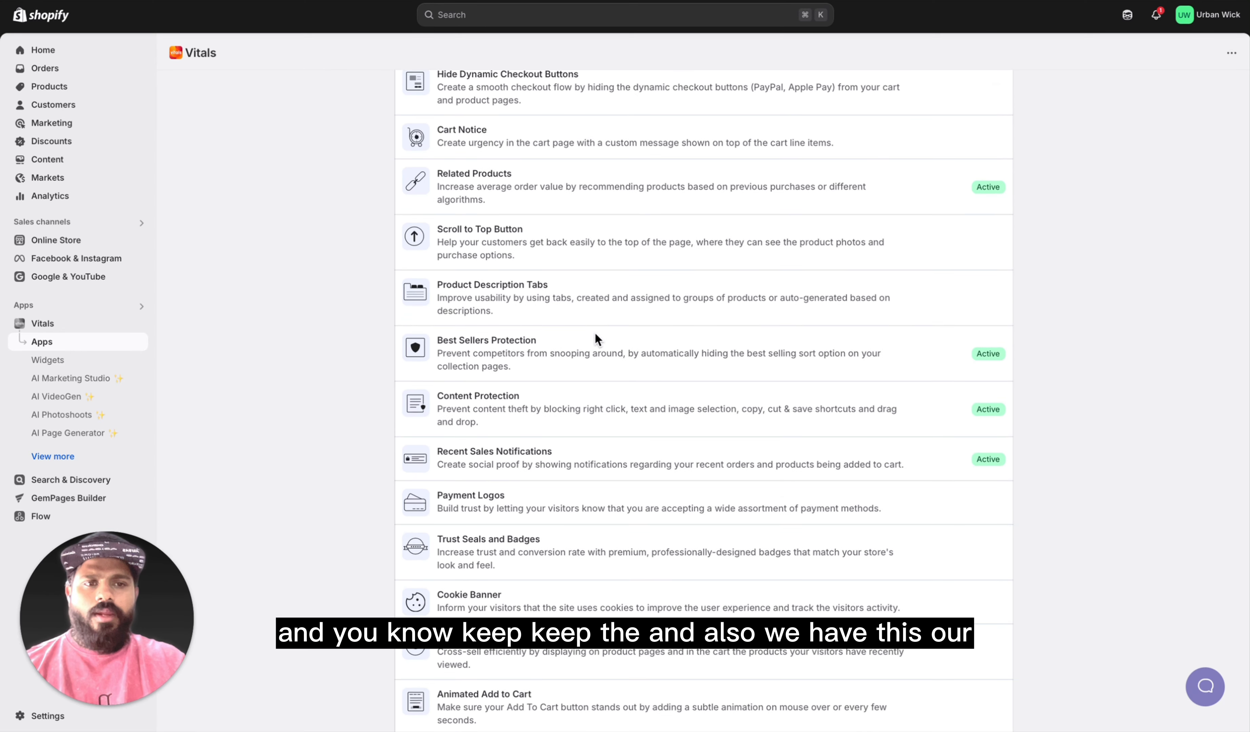
left_click(542, 482)
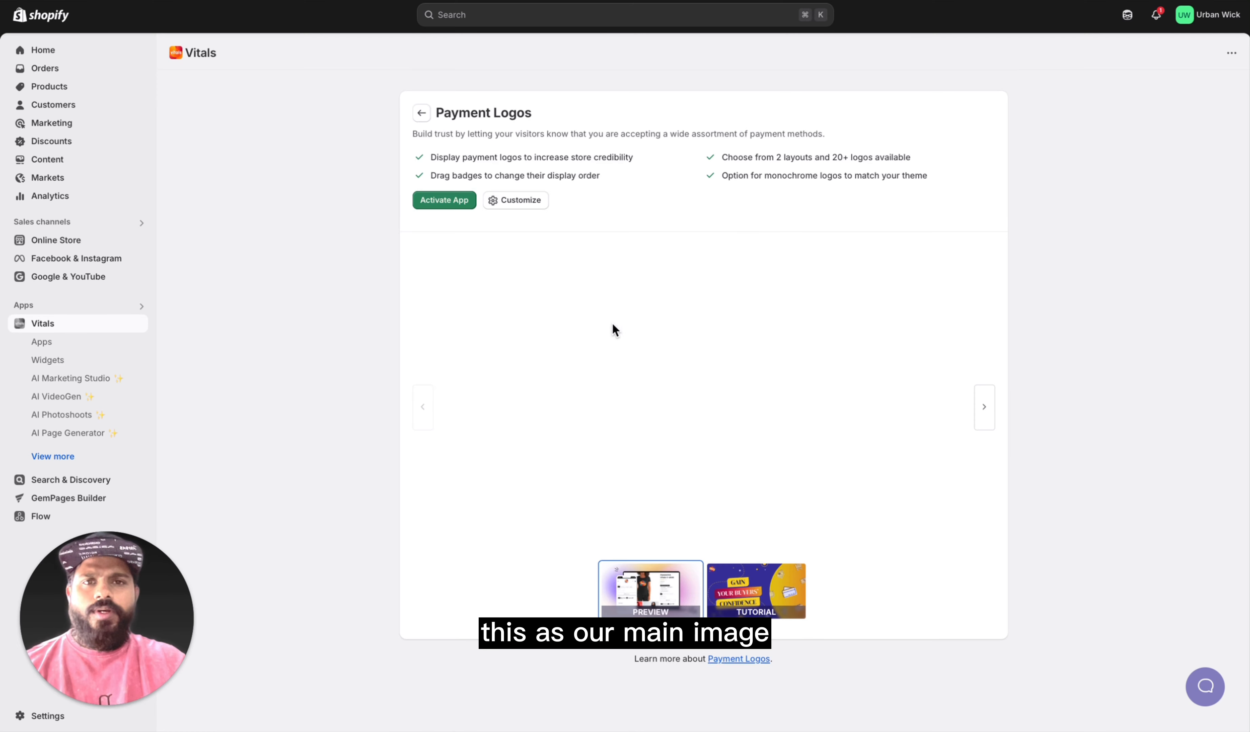
left_click(458, 204)
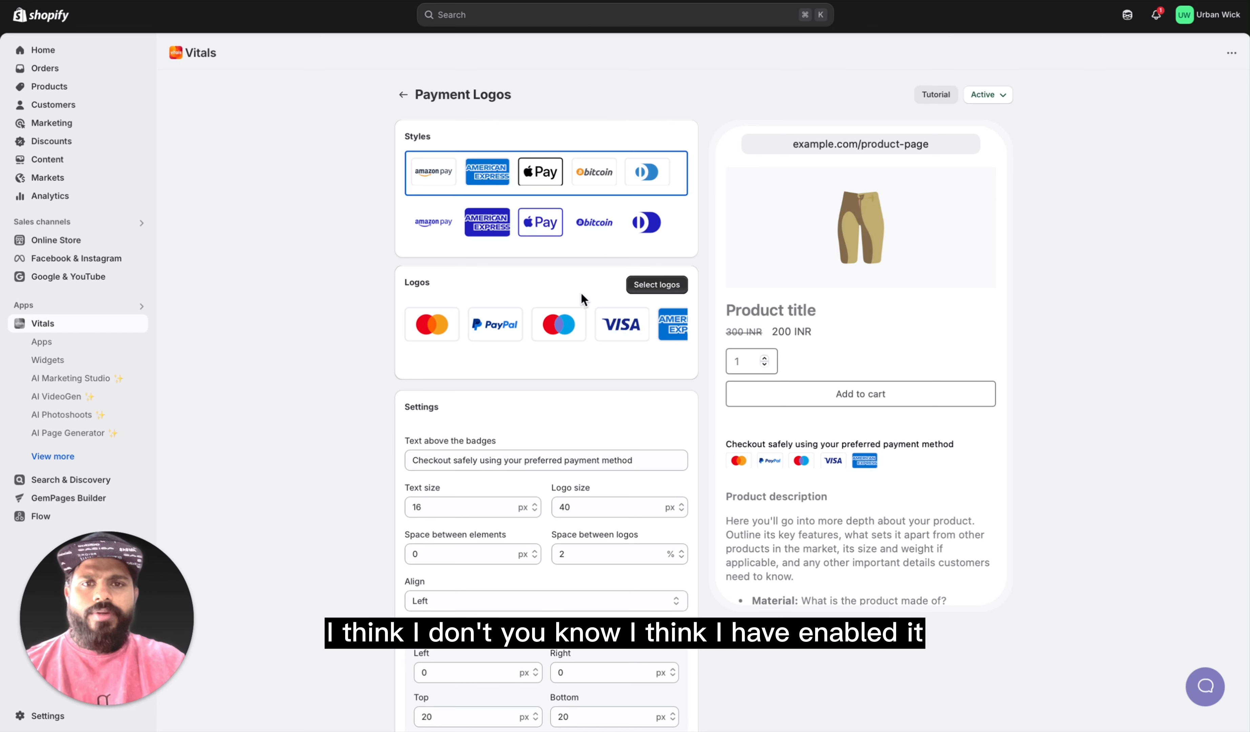
Step: Add the Amazon Pay, Google Pay and Razorpay logos to the payment logo selection and remove PayPal
left_click(653, 292)
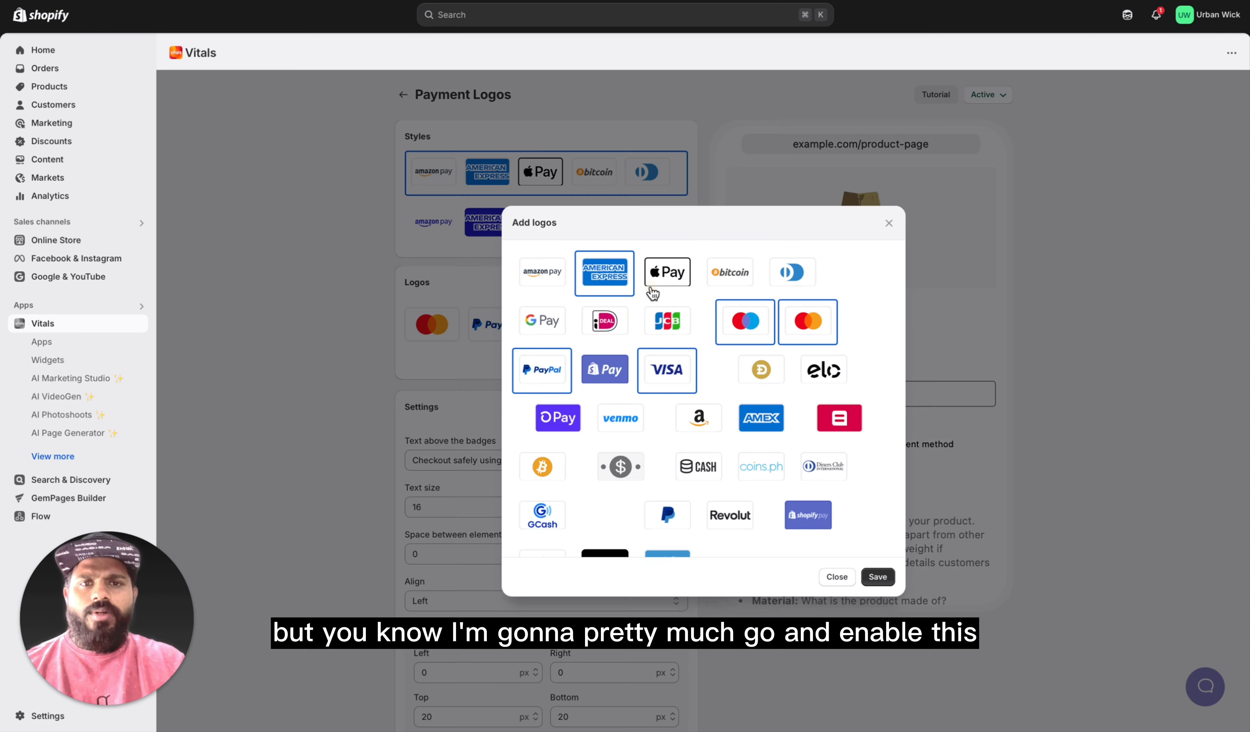
left_click(557, 281)
left_click(623, 281)
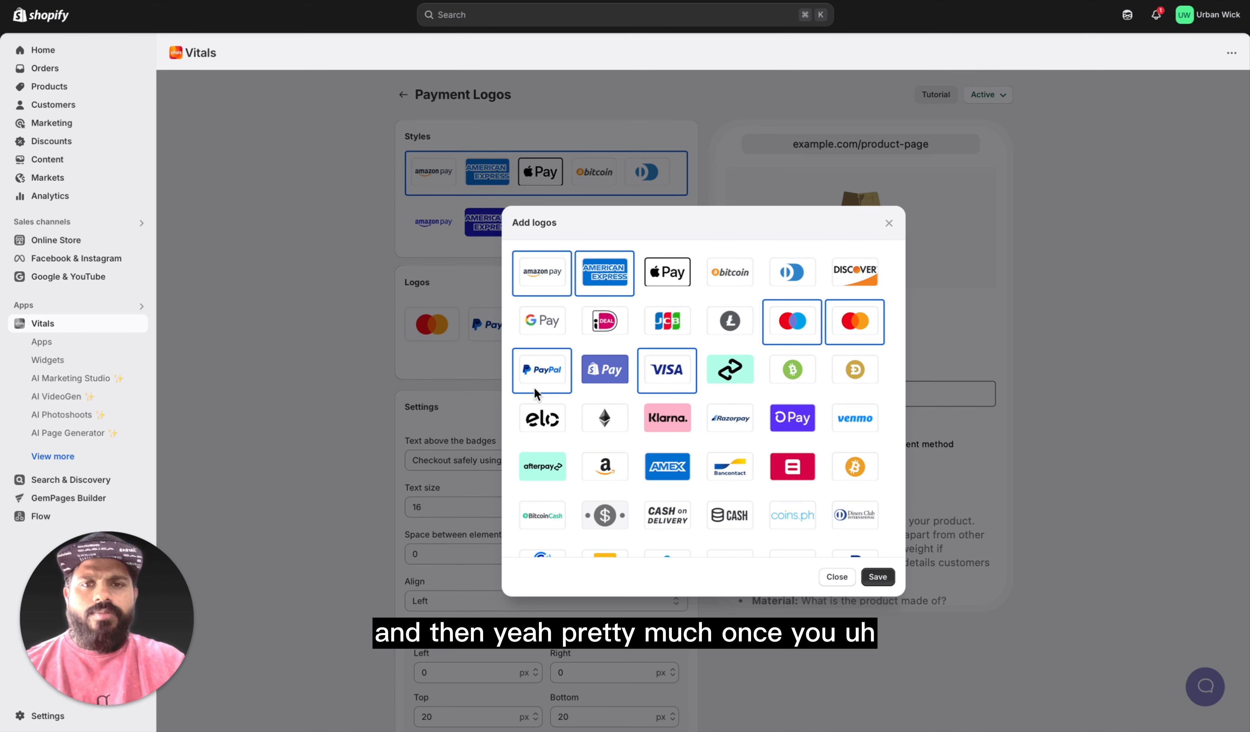
left_click(545, 385)
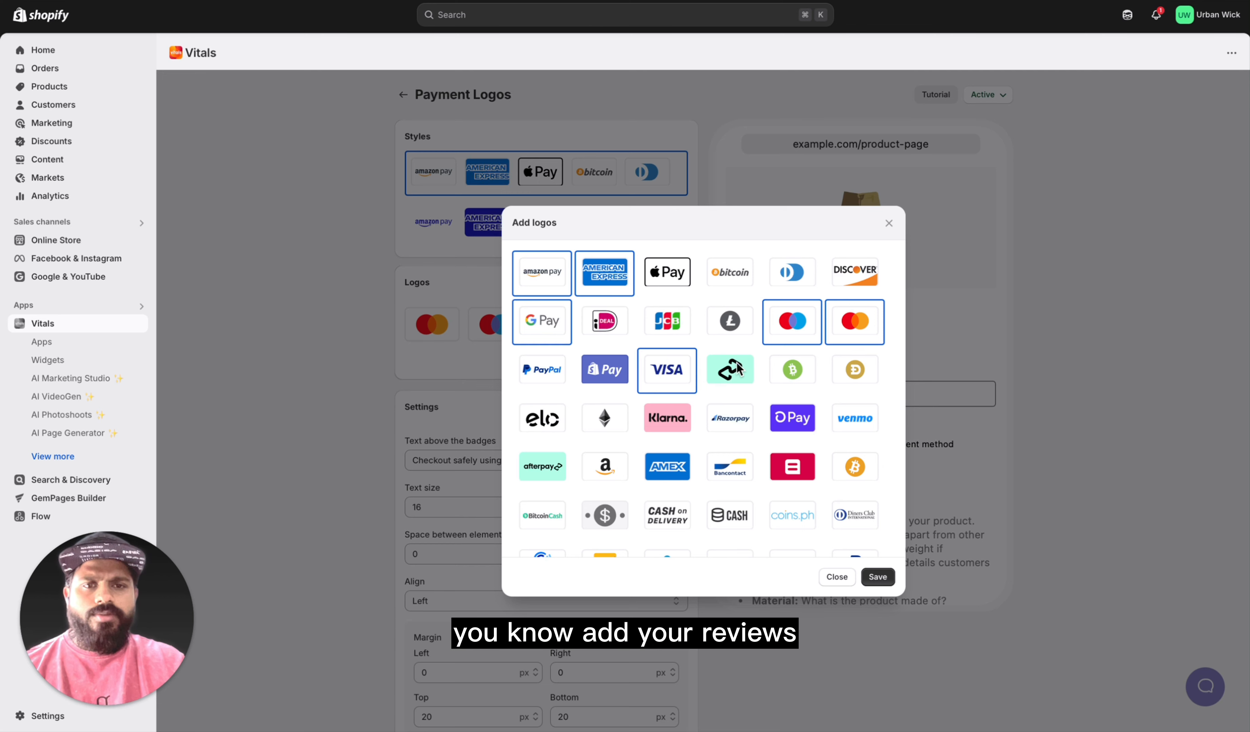
left_click(737, 432)
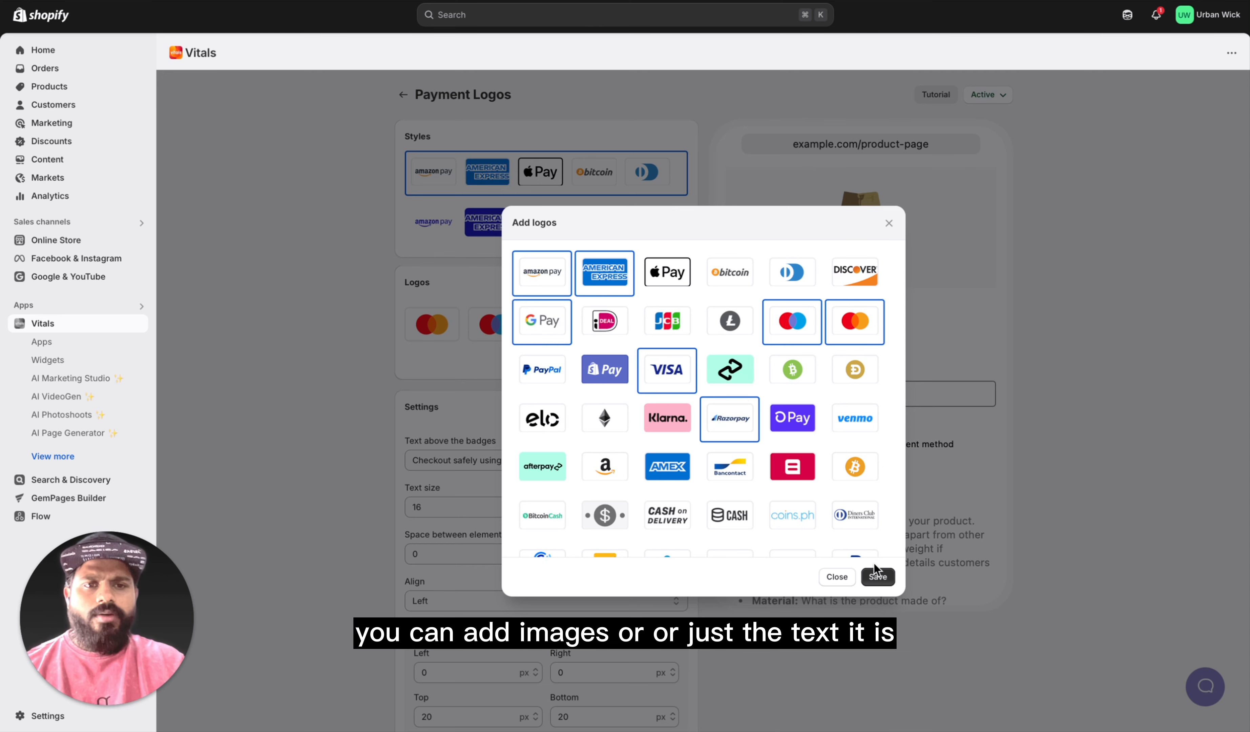
left_click(878, 578)
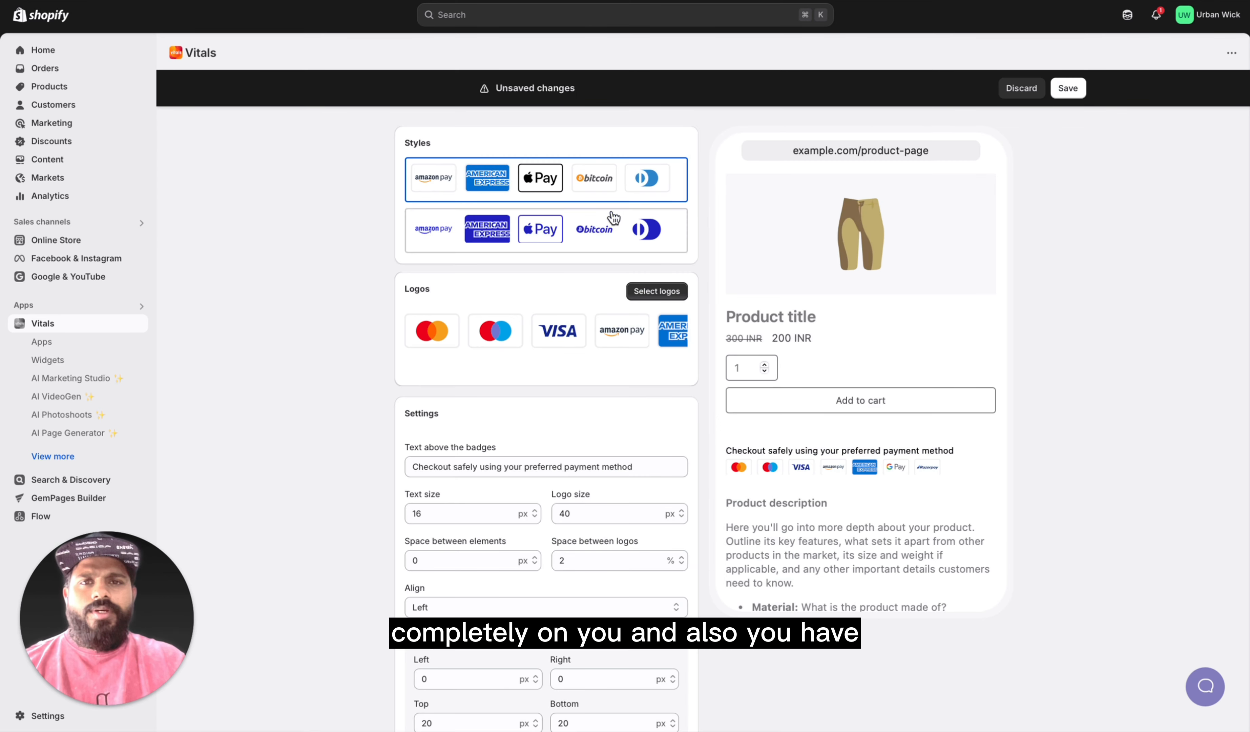
Step: Look over the placement settings of Payment Logos, save the changes and return to the app list
scroll(600, 389, "down", 10)
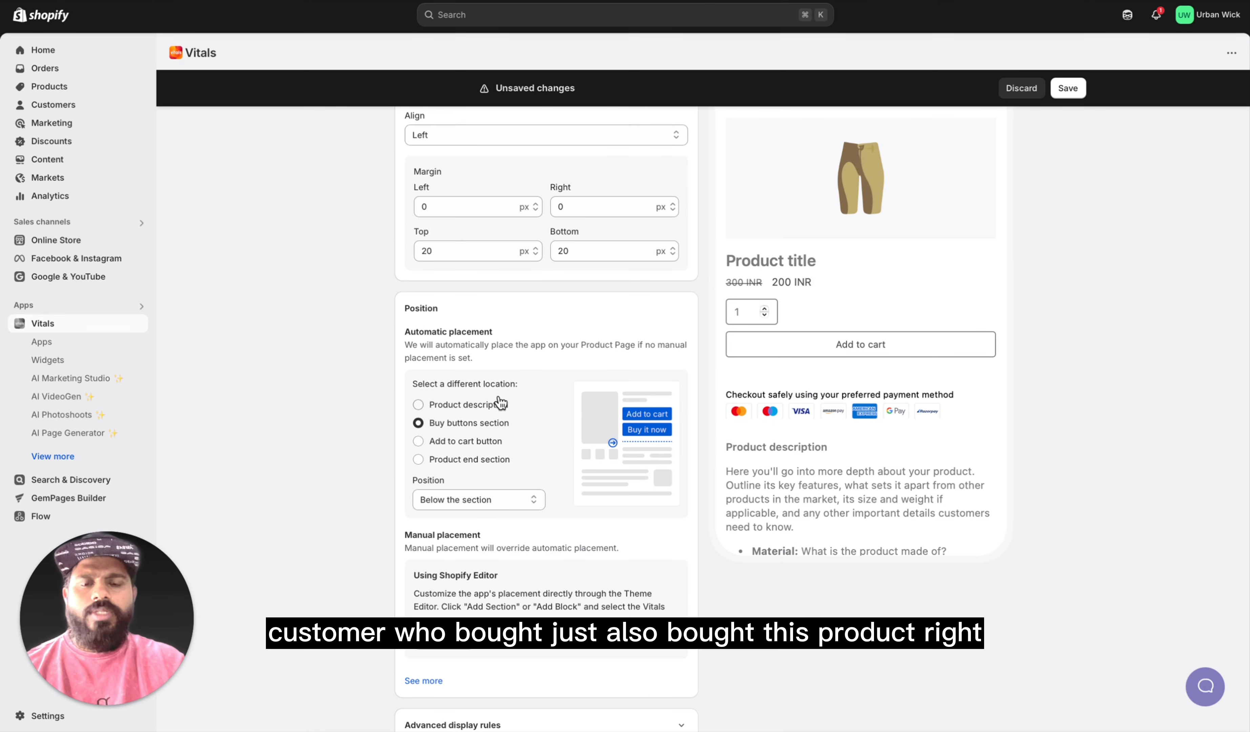
scroll(546, 392, "down", 4)
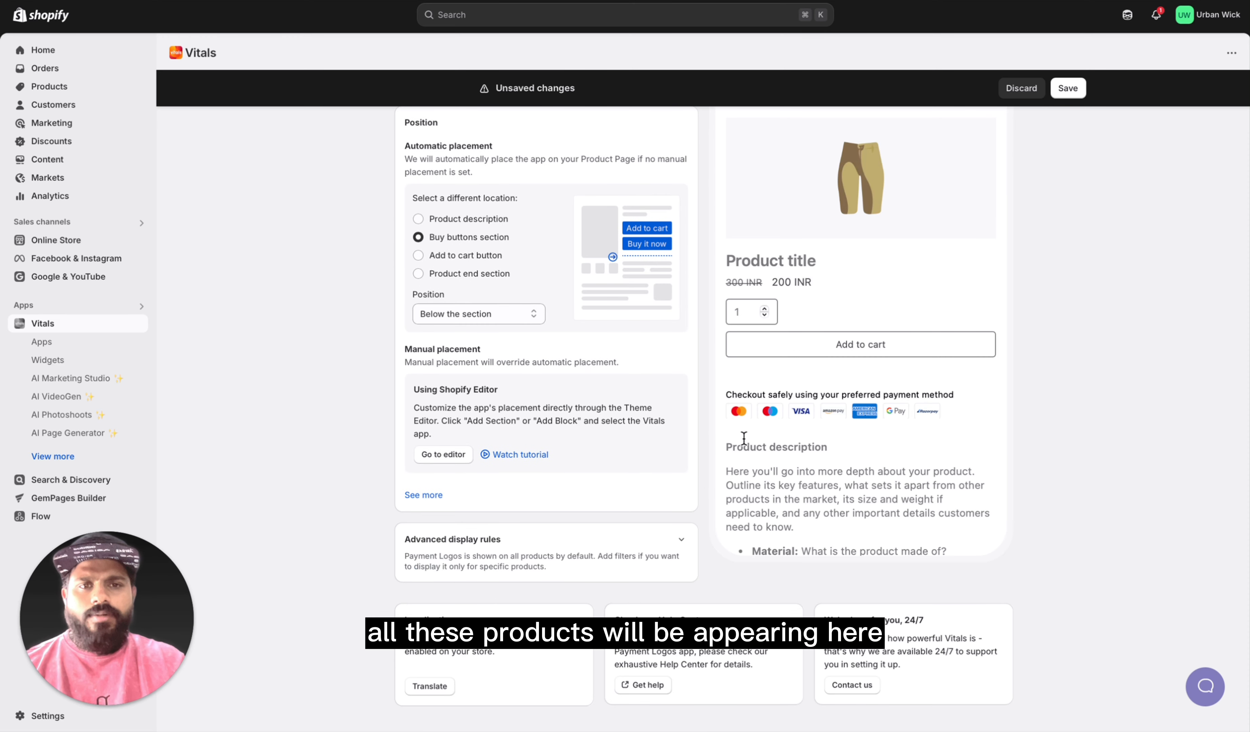
scroll(528, 512, "down", 1)
scroll(528, 511, "up", 12)
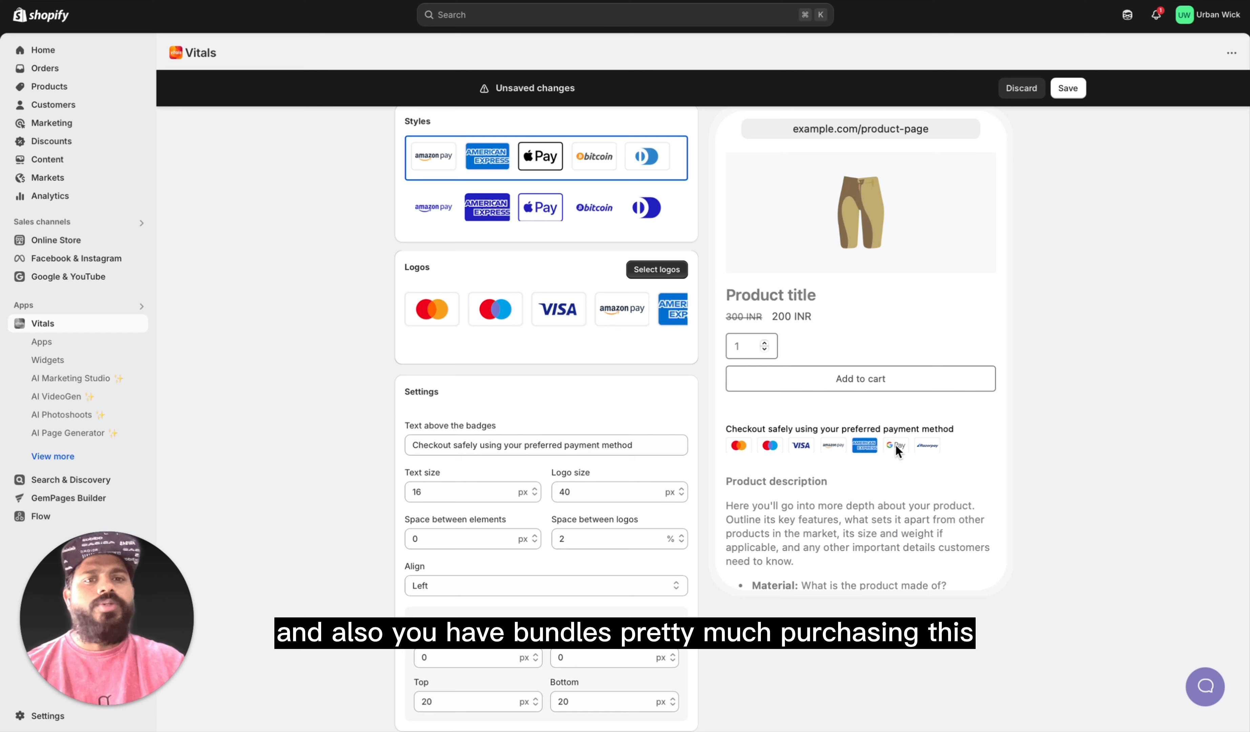
scroll(479, 479, "up", 1)
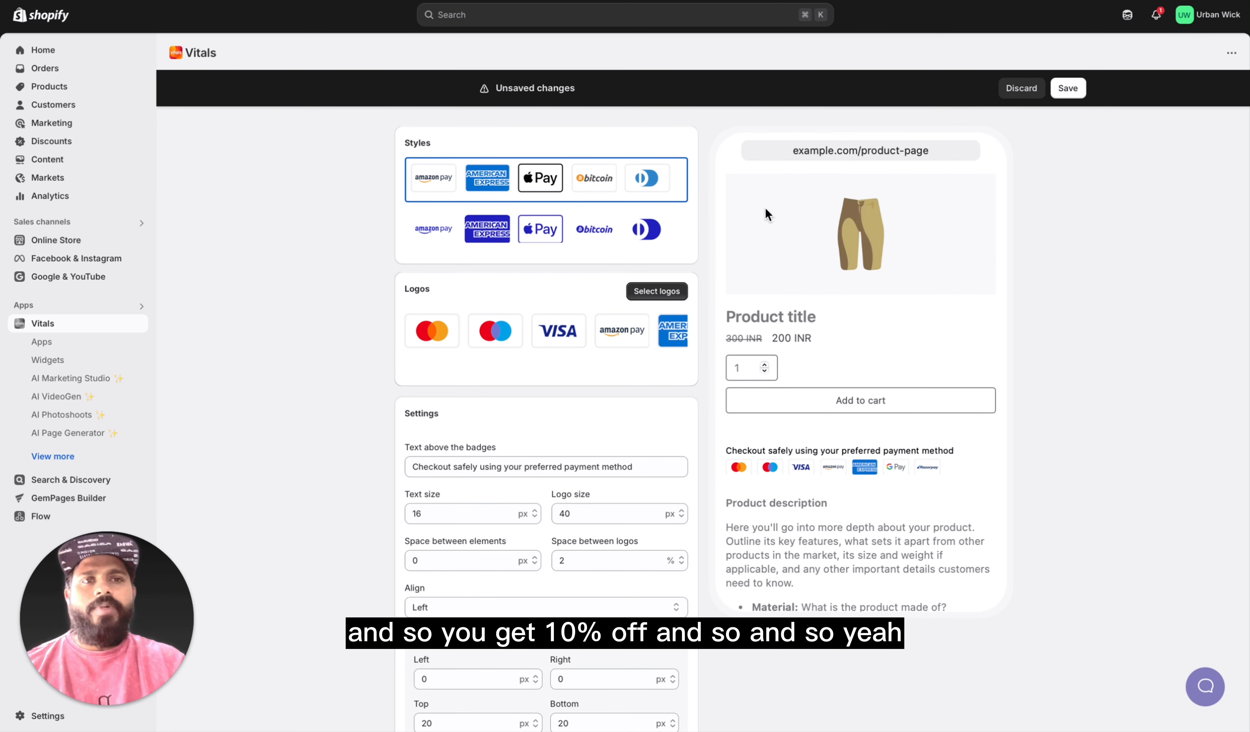
left_click(1067, 90)
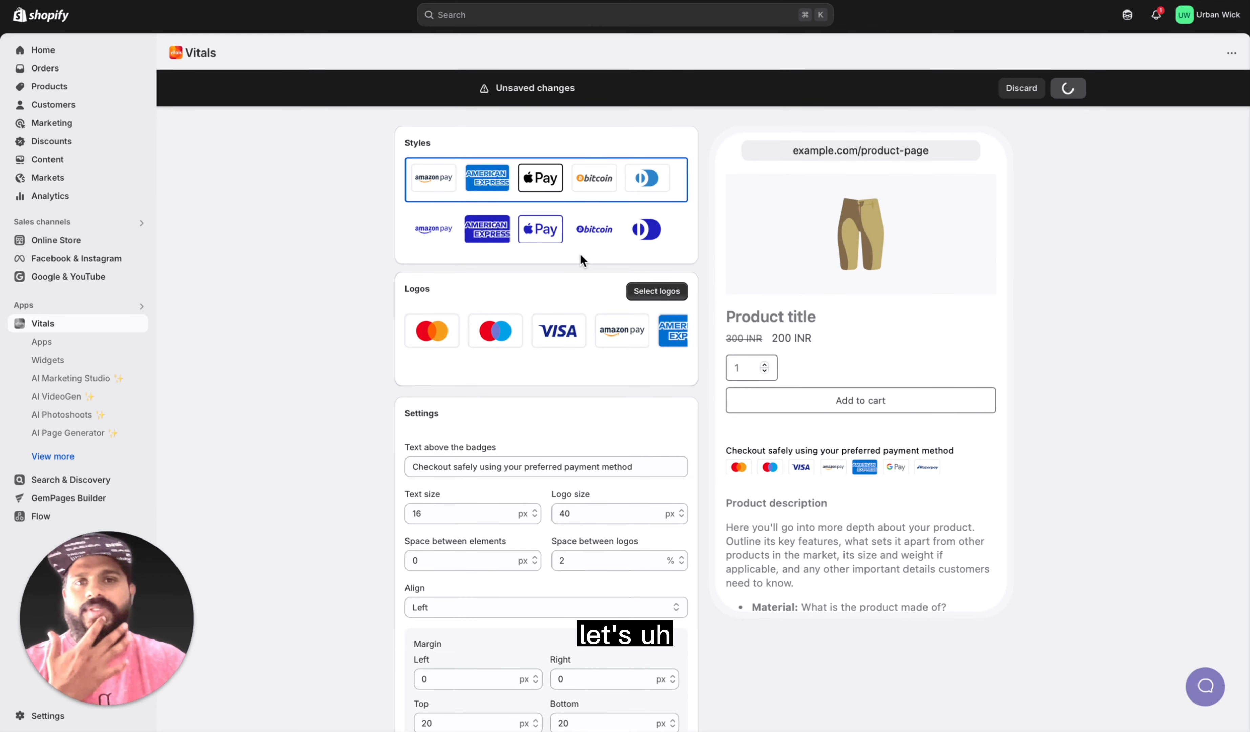
left_click(403, 94)
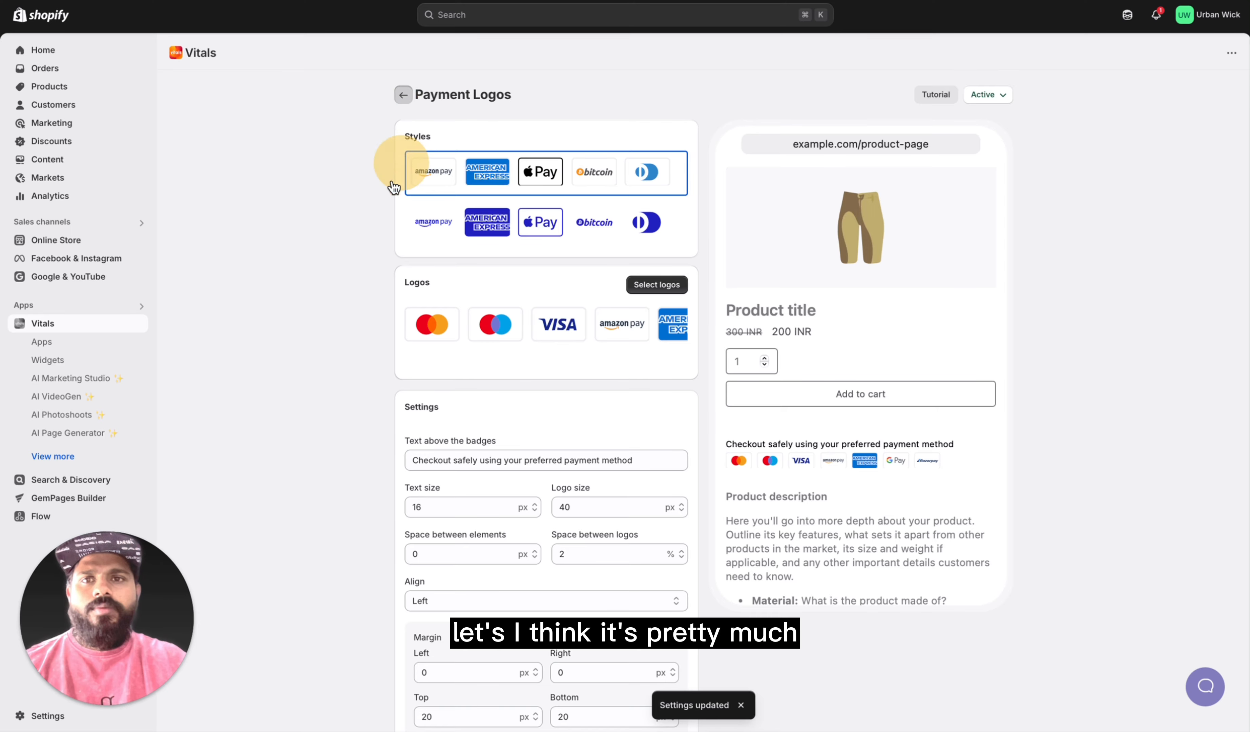
Step: Find the Trust Seals and Badges app in the Vitals app list and activate it
scroll(568, 460, "down", 3)
scroll(568, 460, "down", 12)
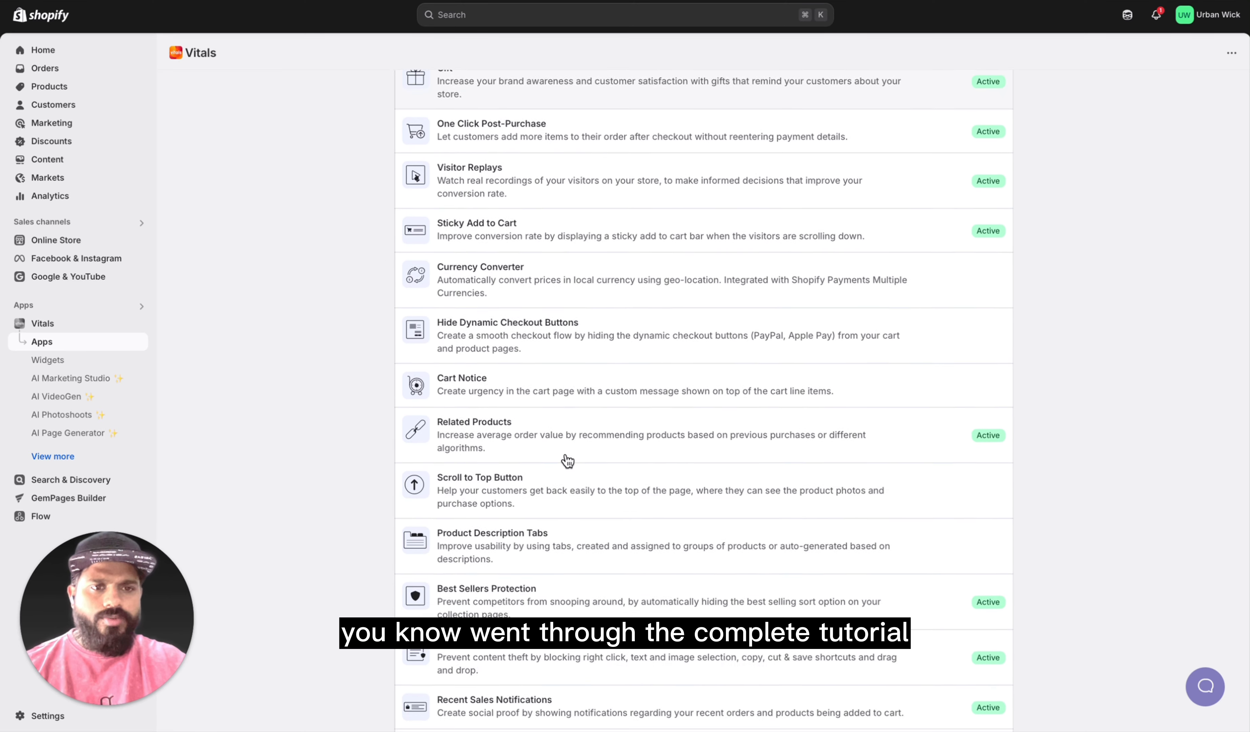
left_click(532, 224)
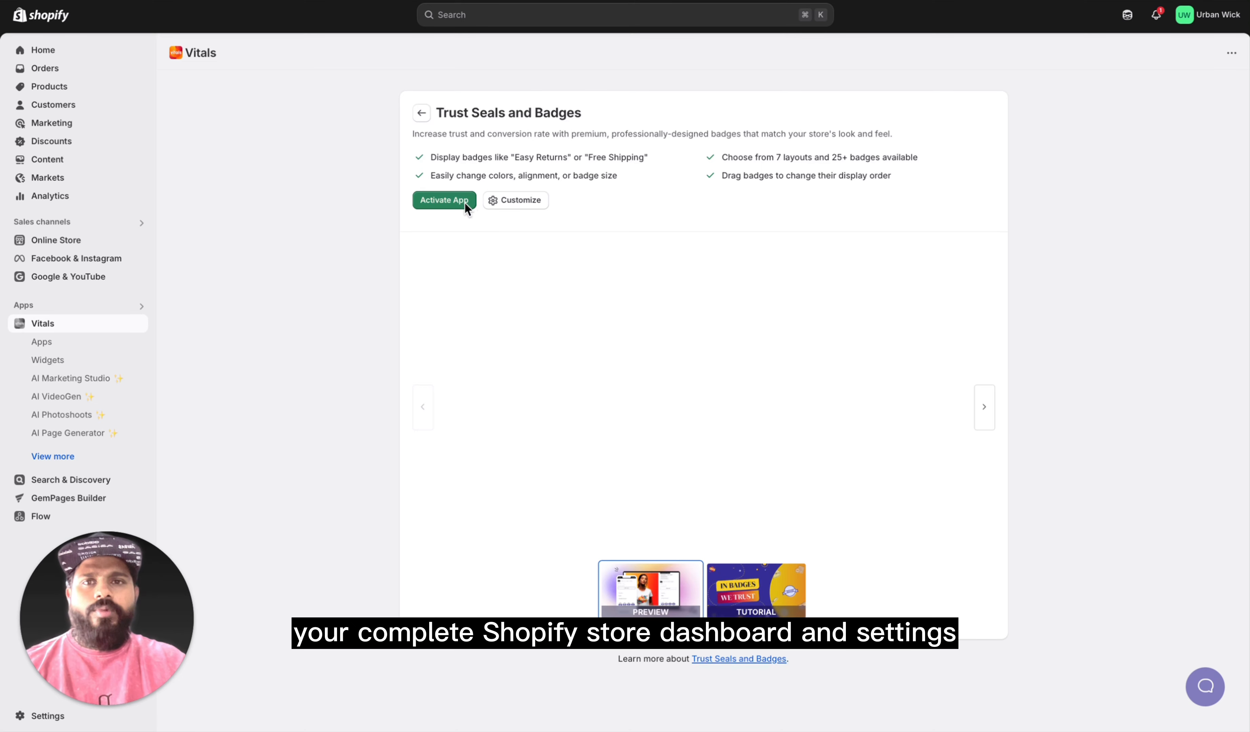
left_click(464, 203)
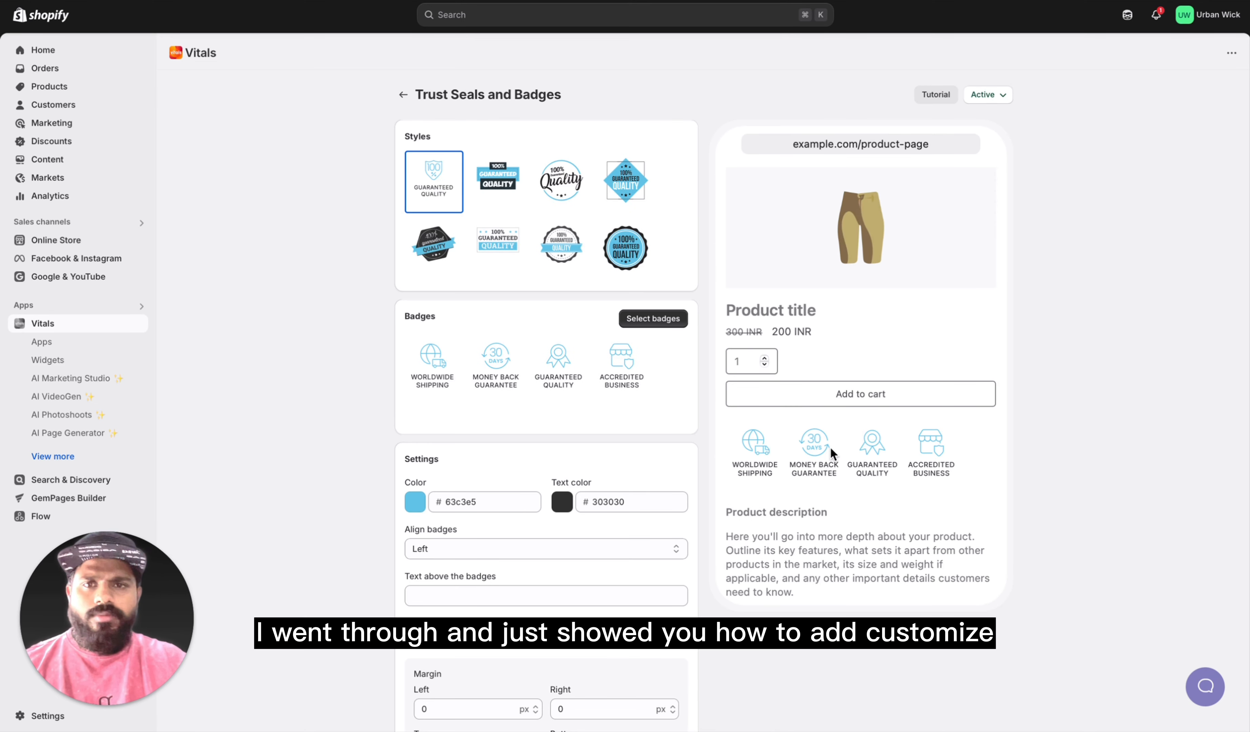
Step: Try the near-black color 151515 for the trust badges
scroll(601, 427, "down", 1)
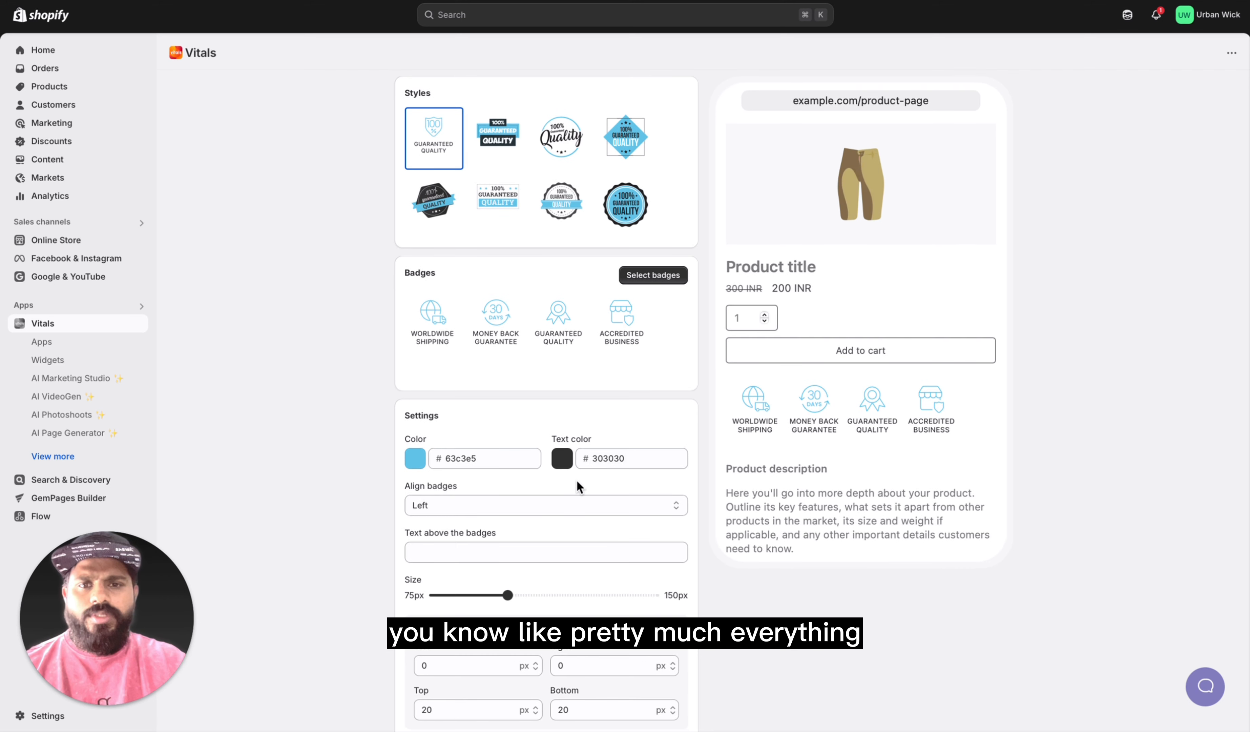
left_click(419, 460)
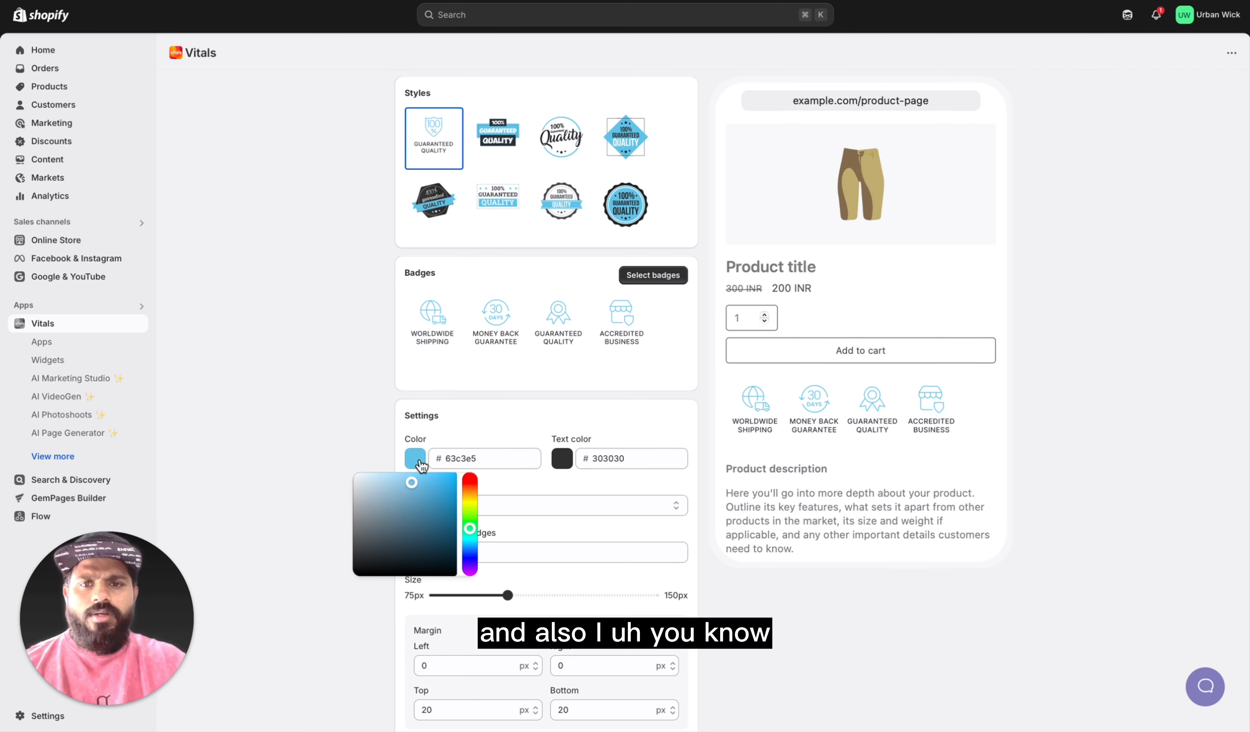
left_click_drag(413, 484, 340, 579)
Step: Choose the round, scalloped-edge filled seal style for the trust badges
scroll(578, 351, "up", 1)
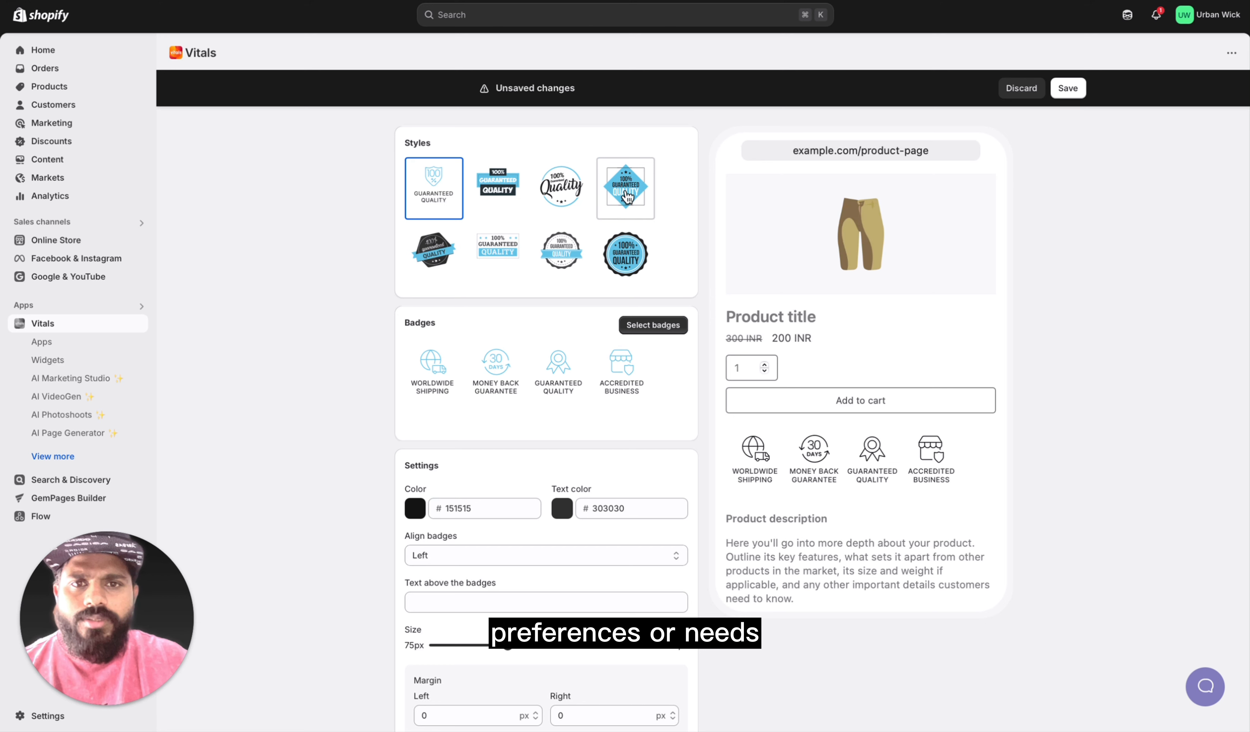
left_click(625, 256)
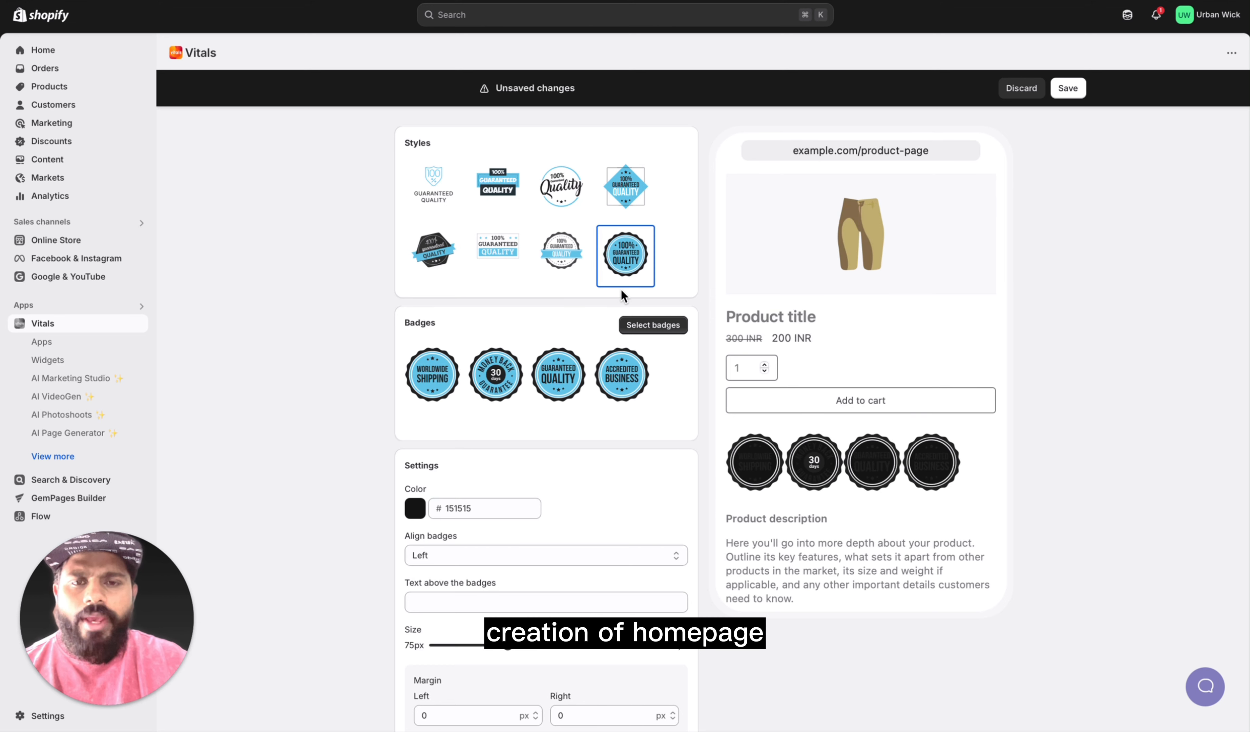
Step: Try red ff0808 and bright green 57ff08 as colors for the round trust badges
left_click(416, 511)
left_click_drag(354, 616, 452, 513)
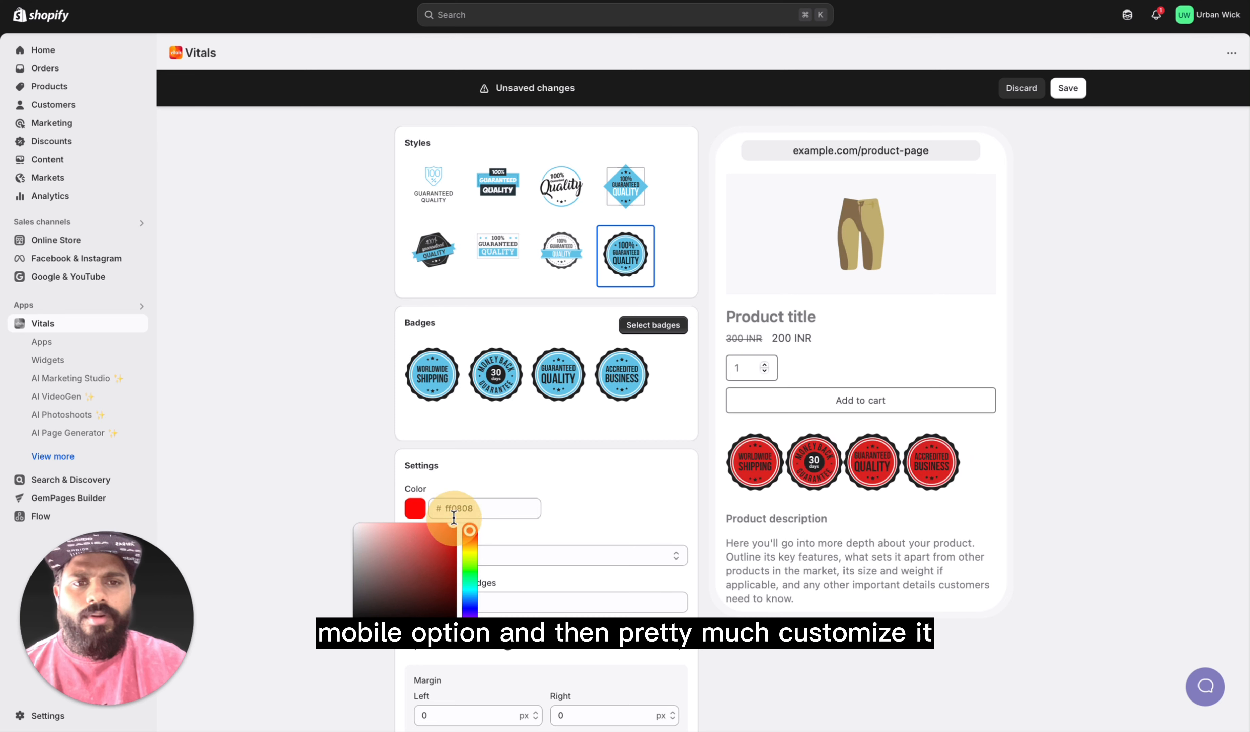
left_click(447, 522)
left_click(420, 516)
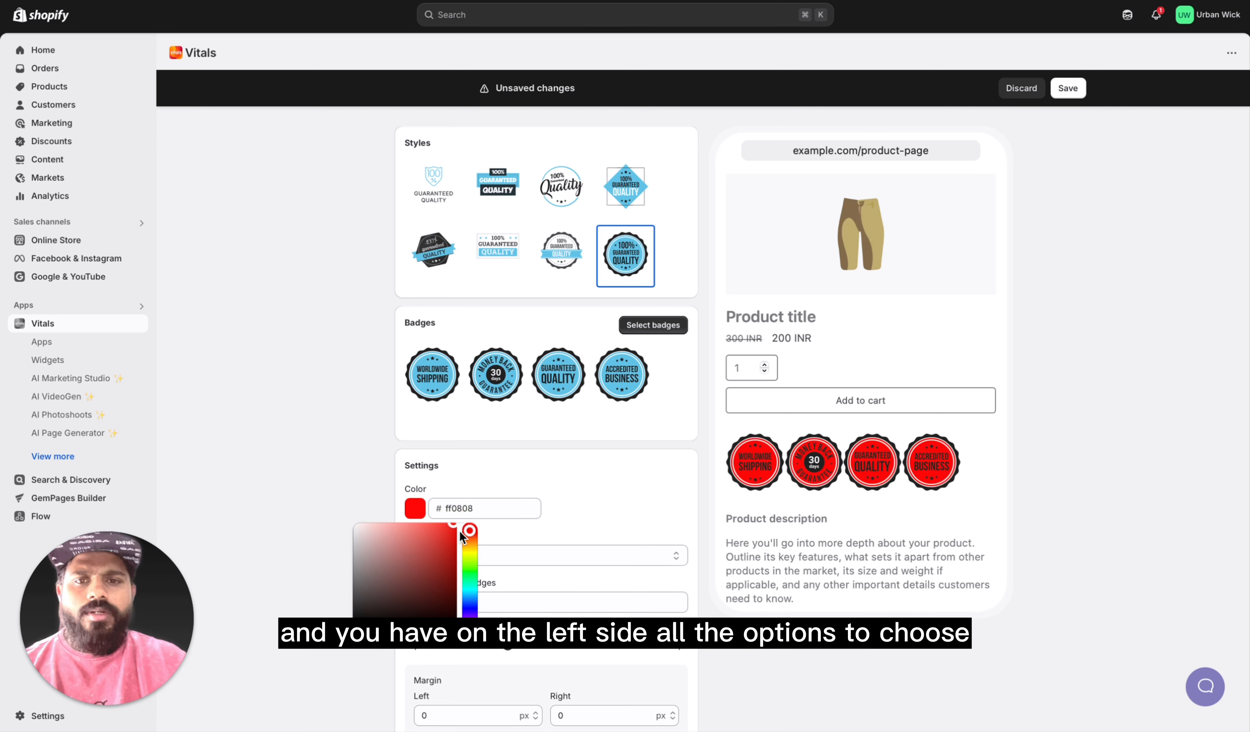
mouse_move(471, 534)
left_mouse_down()
mouse_move(471, 594)
mouse_move(470, 559)
left_mouse_up()
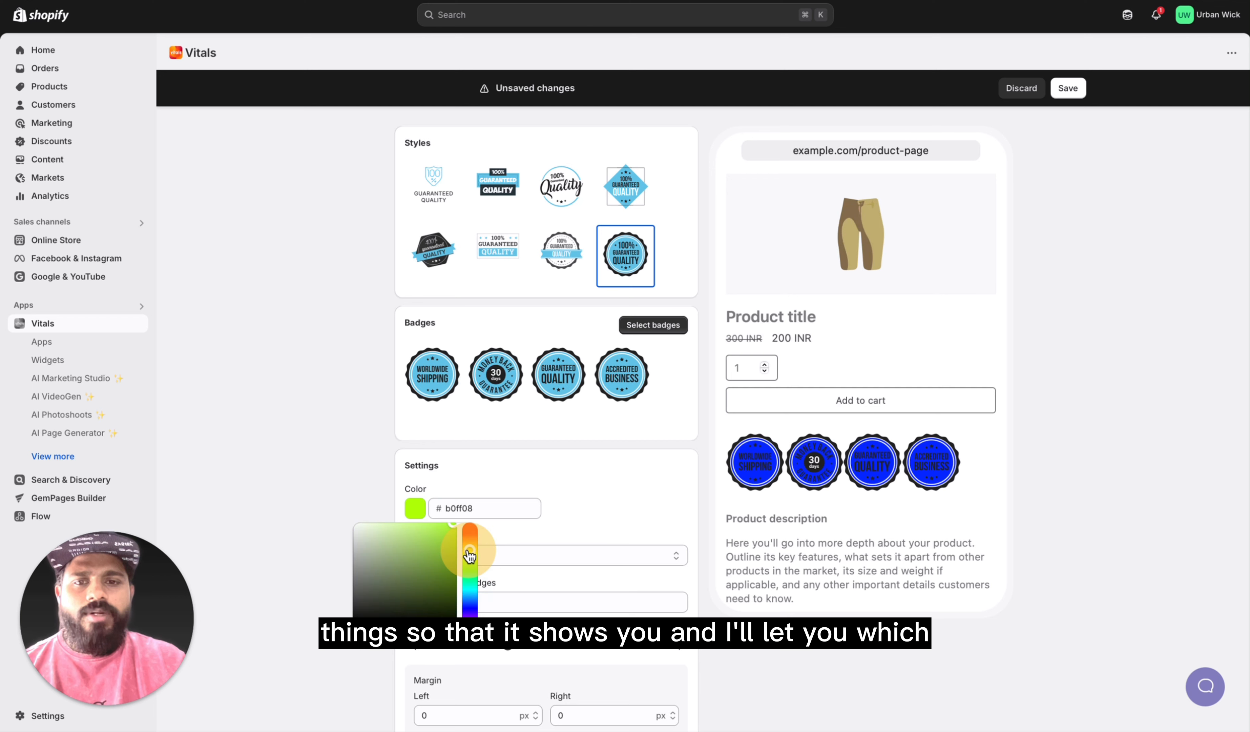
Step: Set the trust badge color to white with the hex value ffffff
left_click(460, 511)
type("fffff")
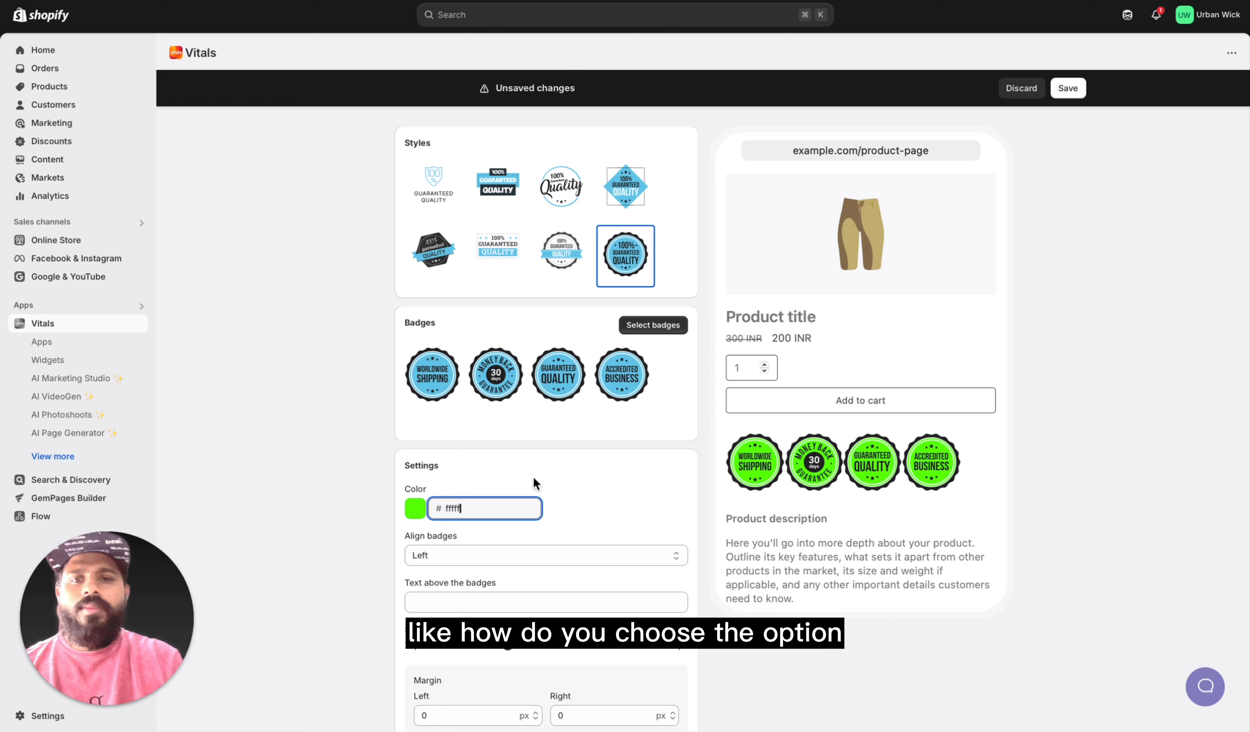
left_click(554, 474)
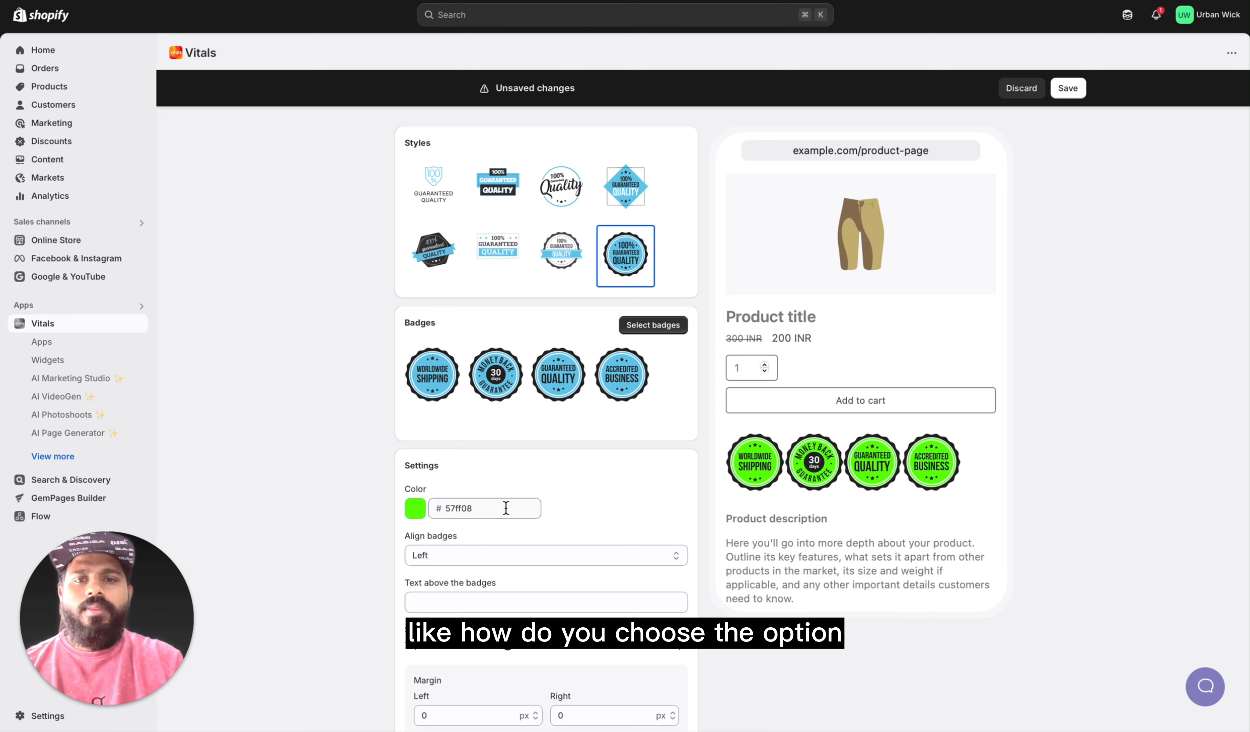
double_click(460, 510)
type("ffffff")
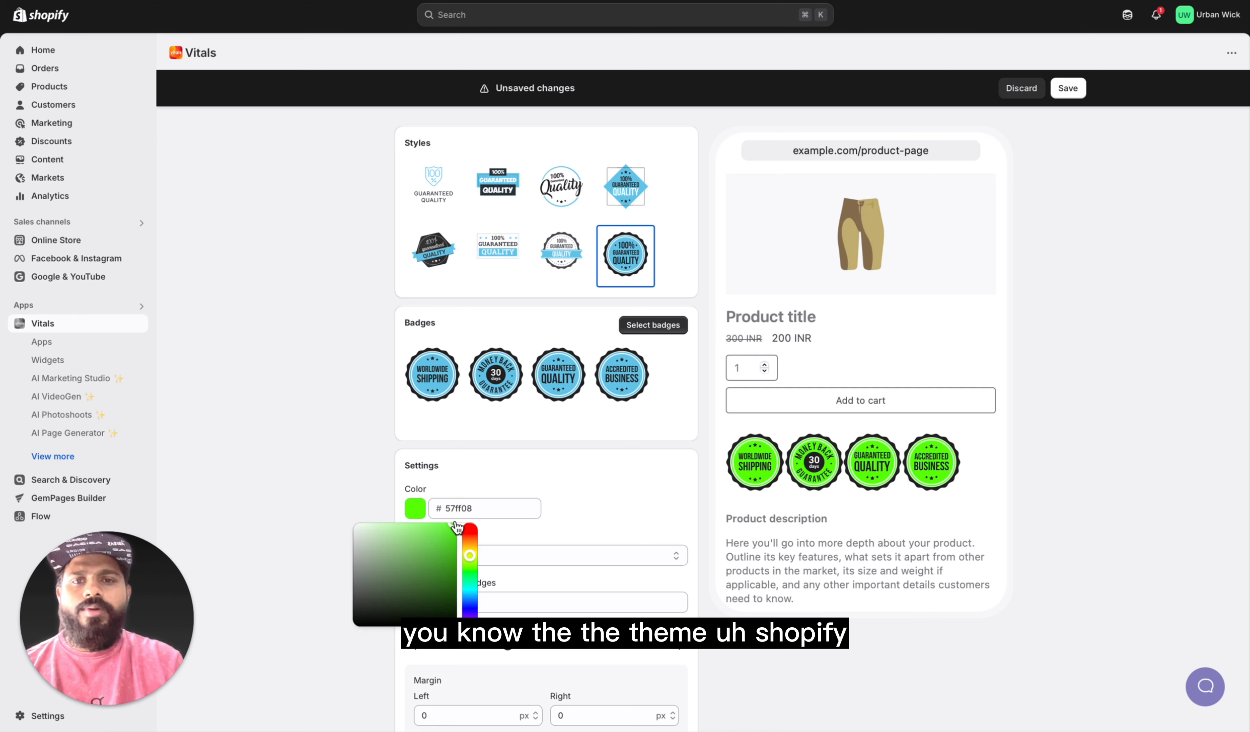
left_click(253, 519)
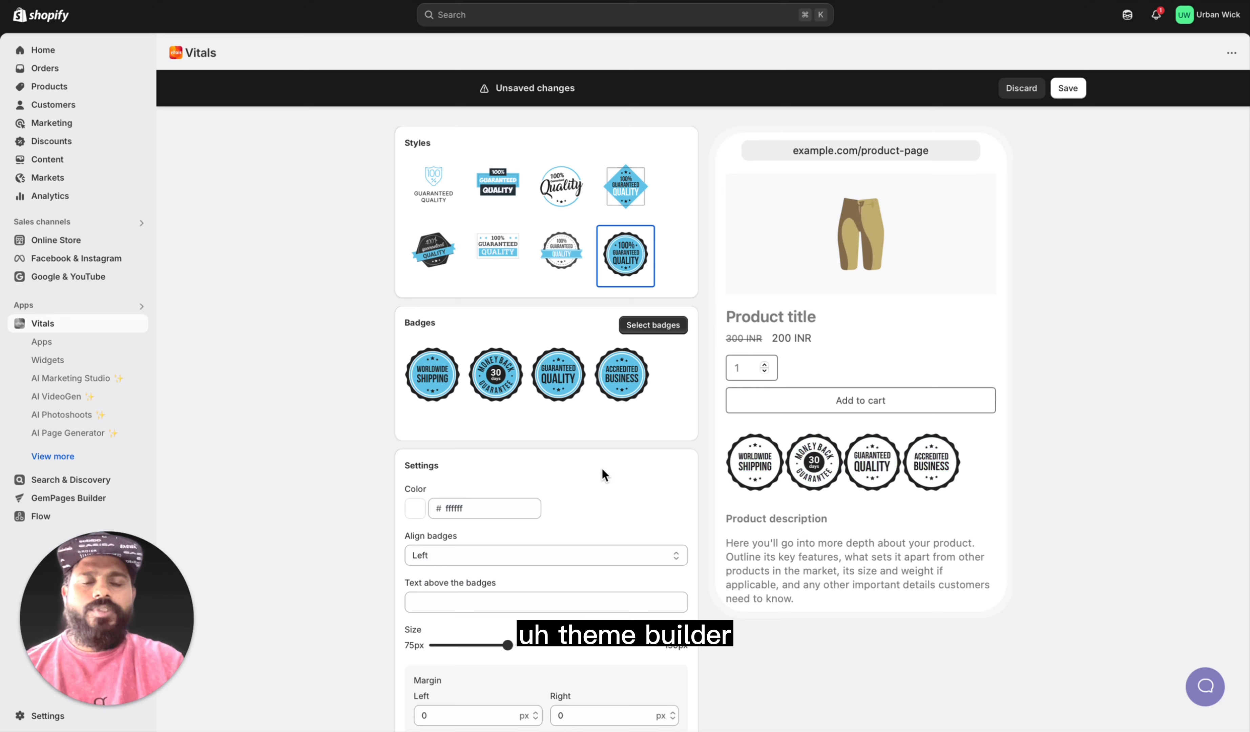
Step: Look through the available badges, keep the current selection, and review the size, margin and position settings
left_click(661, 325)
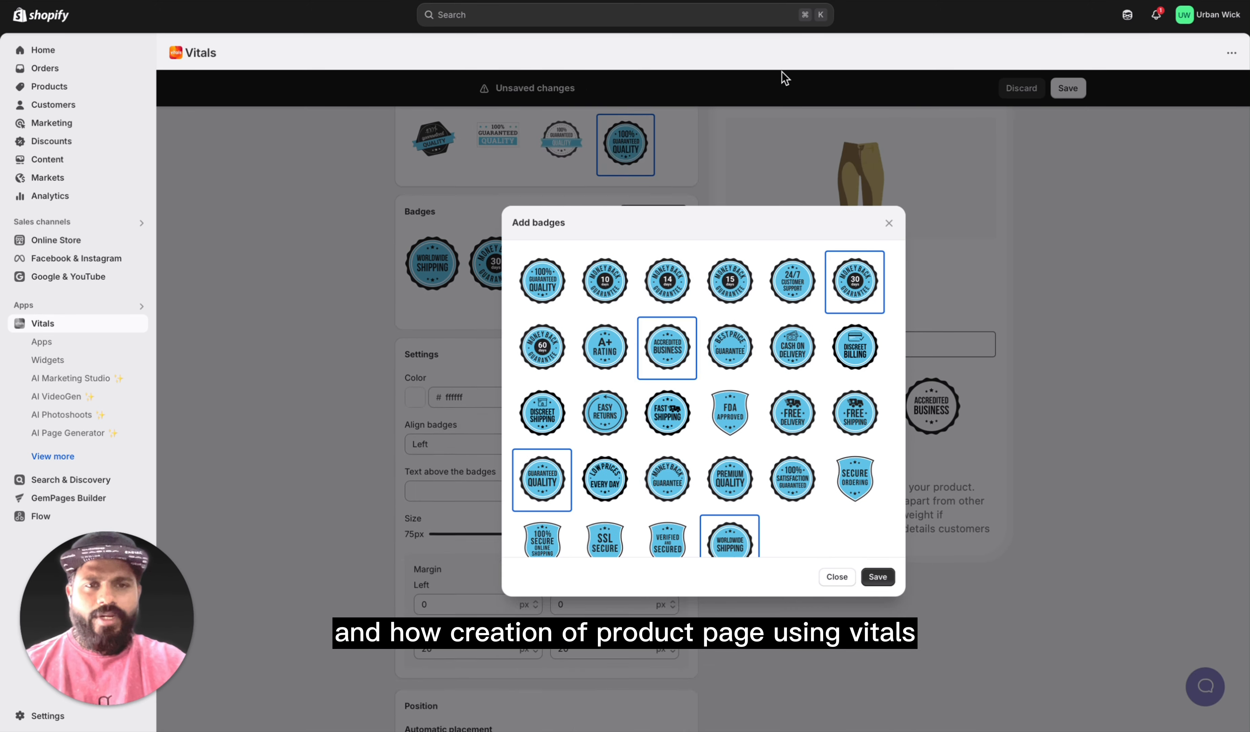
left_click(879, 576)
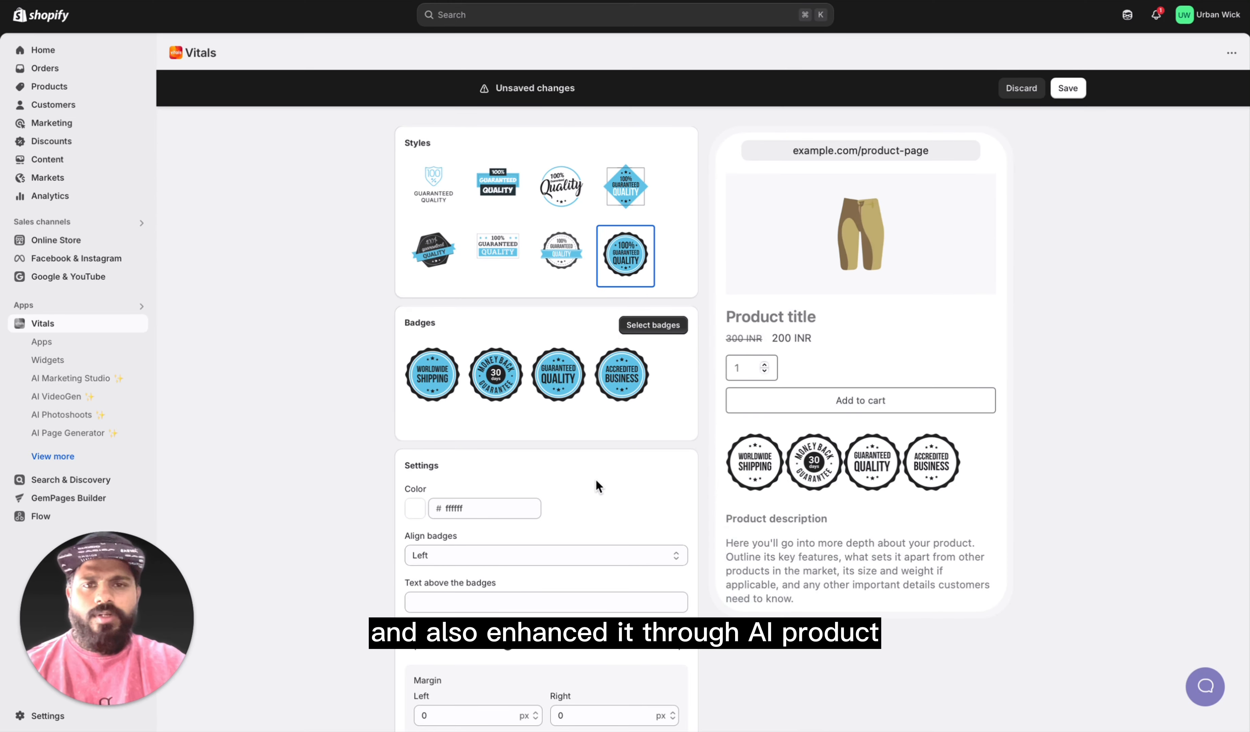
scroll(570, 539, "down", 3)
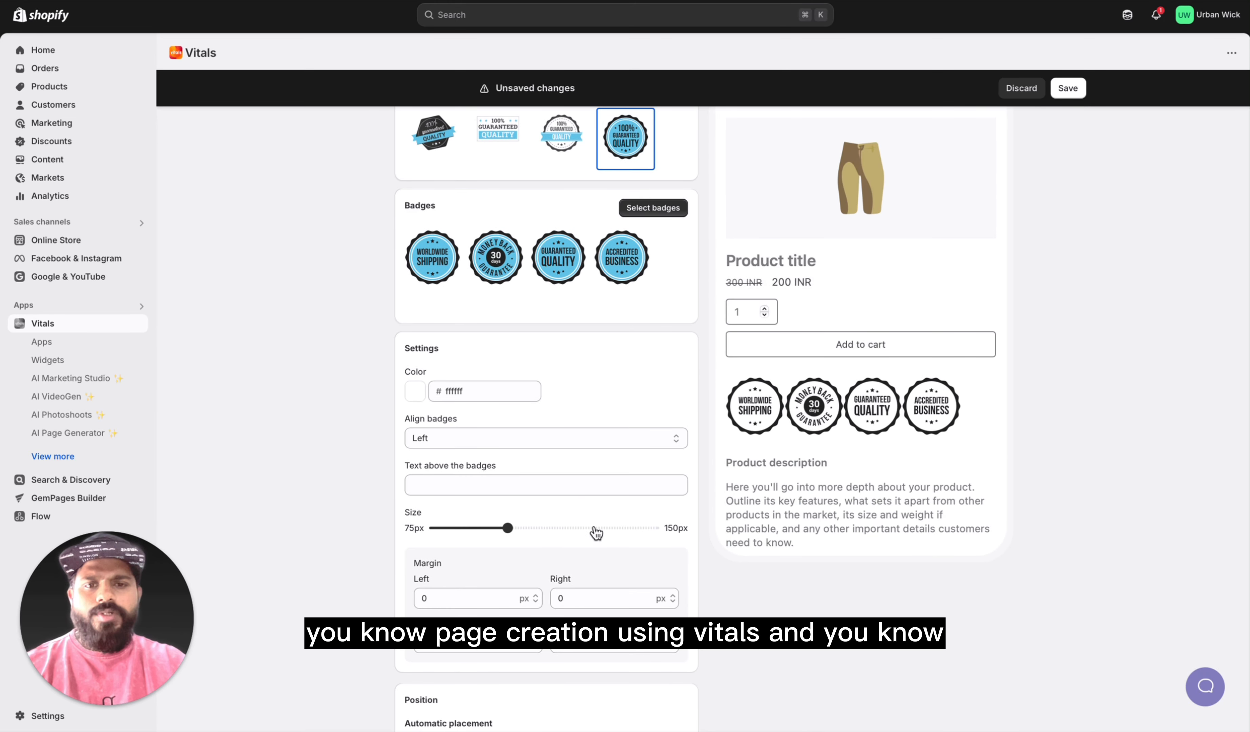
scroll(583, 508, "down", 3)
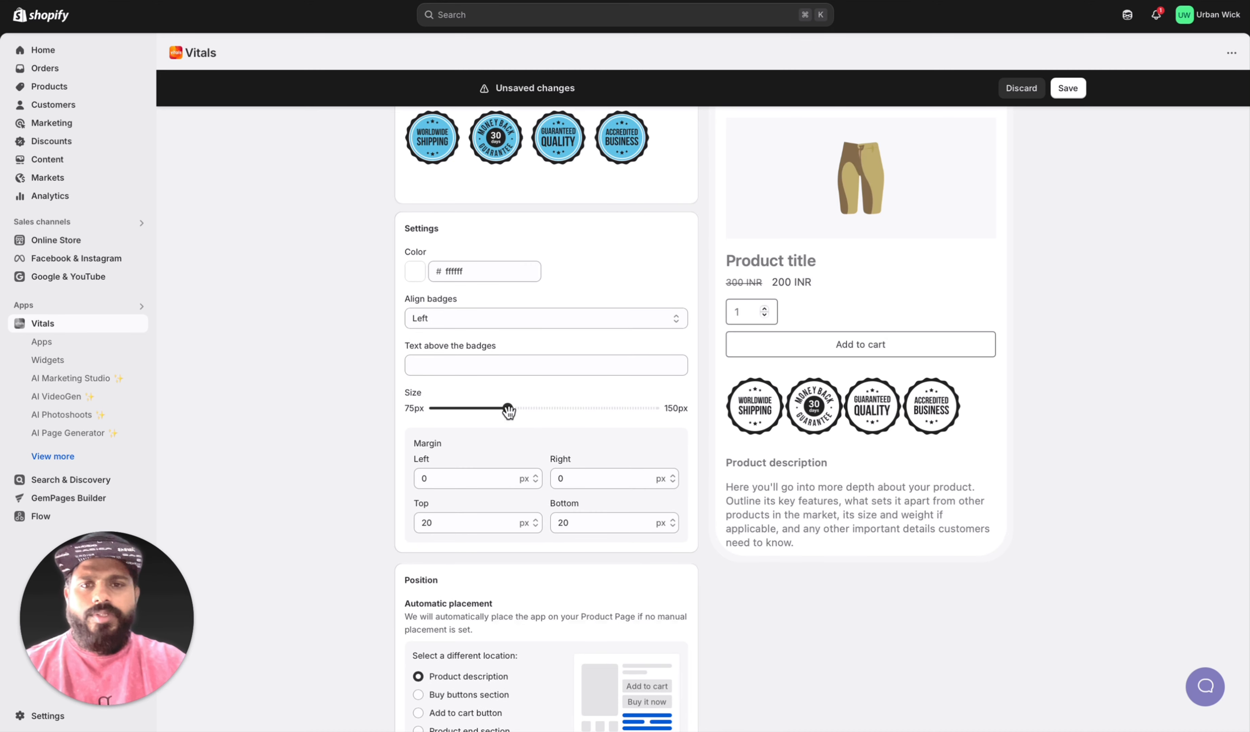
Step: Reduce the trust badge size to about 90 px and save the Trust Seals and Badges settings
left_click_drag(508, 407, 481, 408)
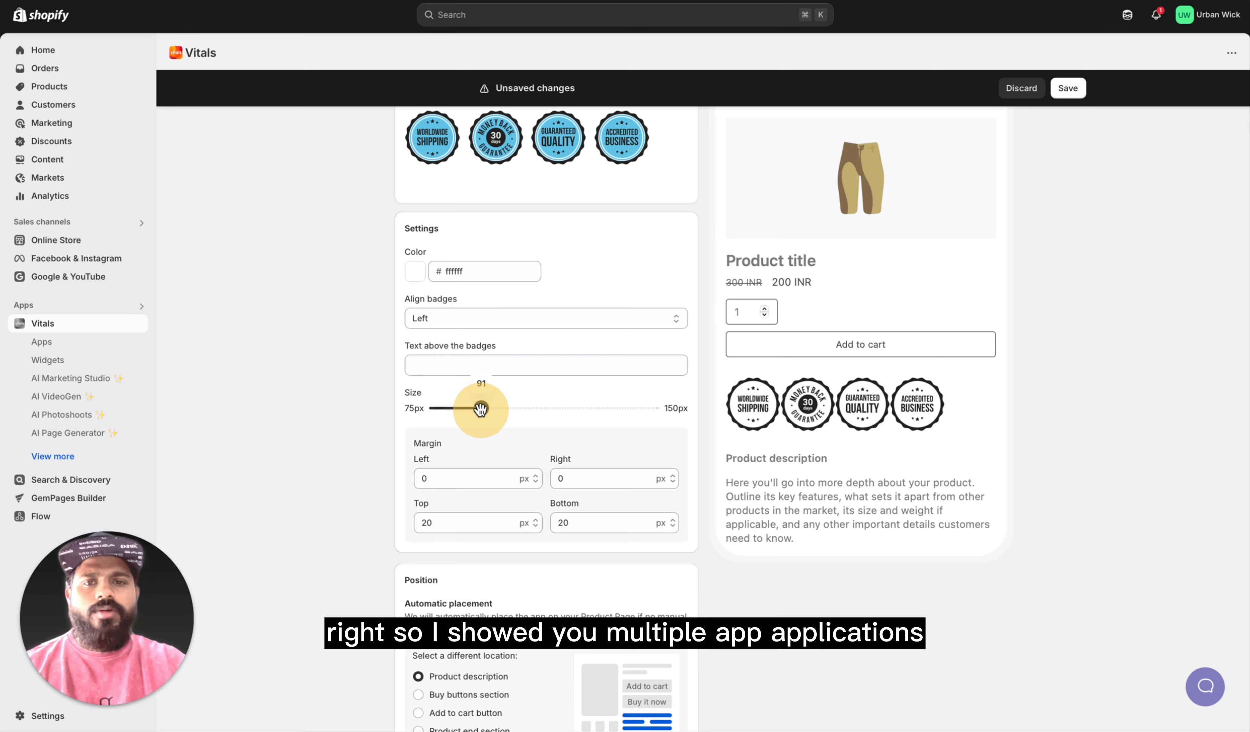
scroll(503, 478, "down", 8)
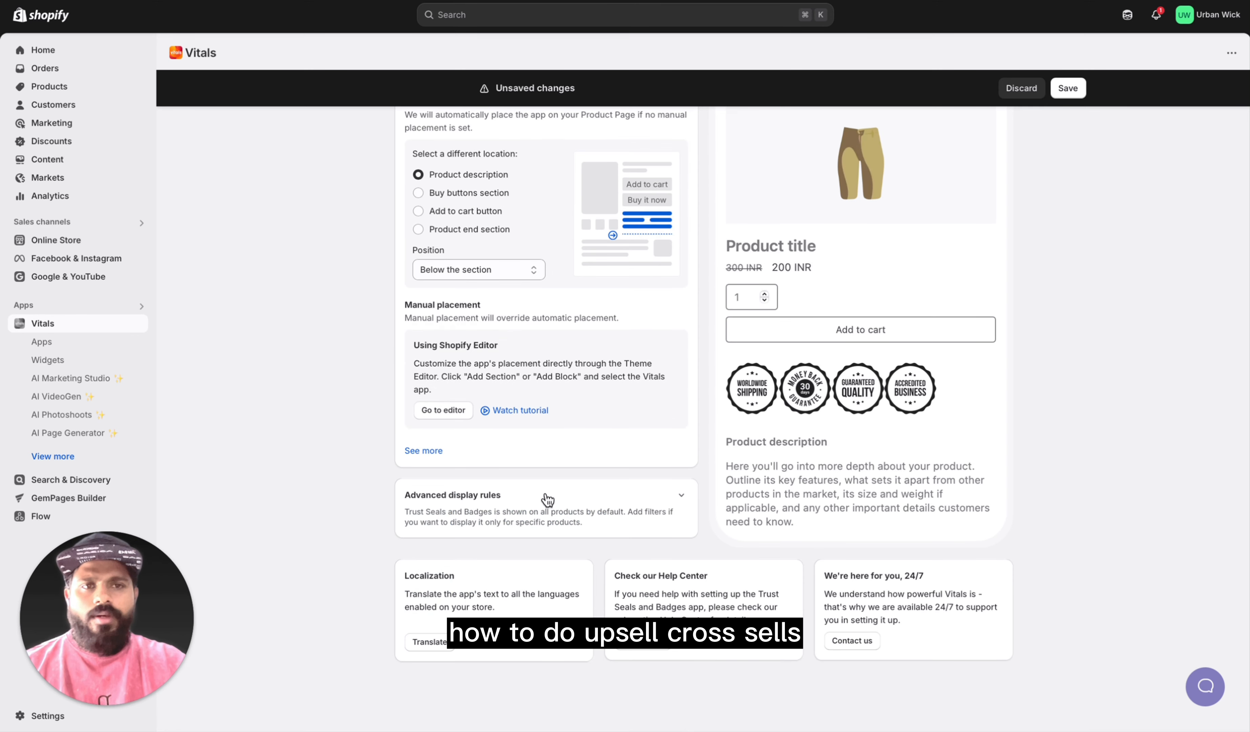
scroll(944, 180, "up", 13)
left_click(1068, 88)
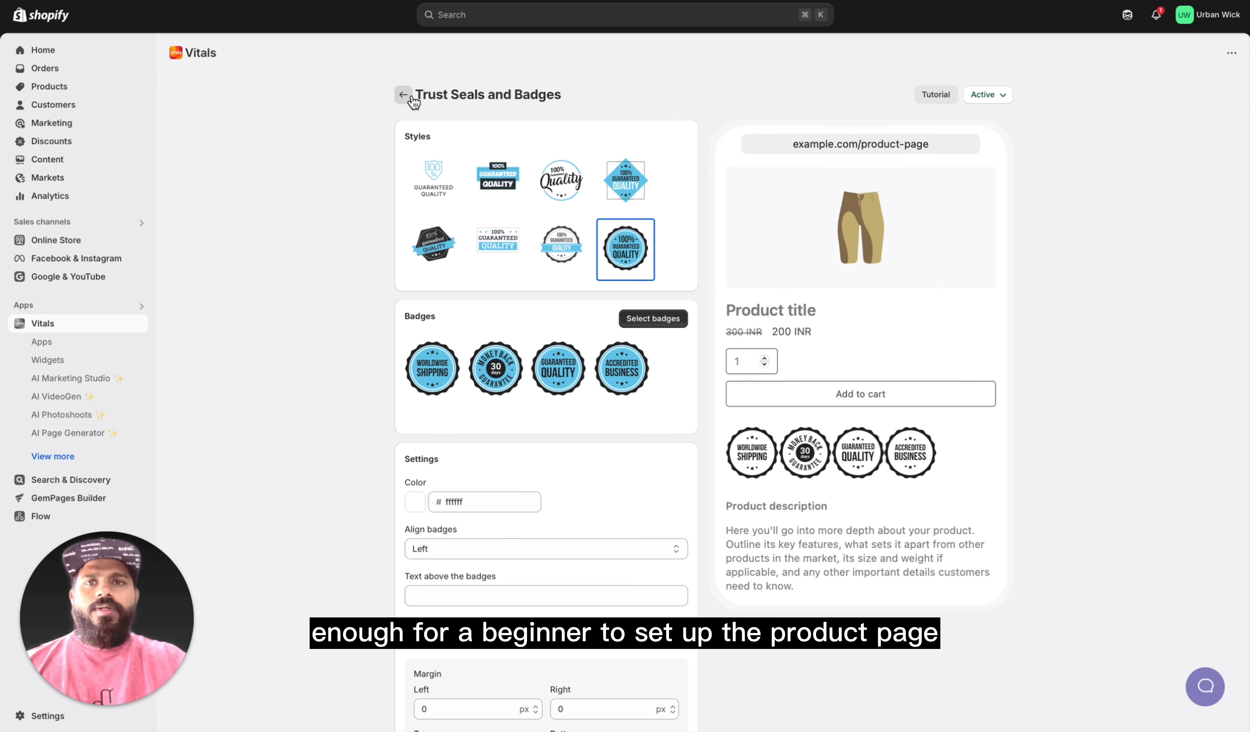
Step: Return to the Vitals apps list and look through the active and inactive apps on offer
left_click(403, 95)
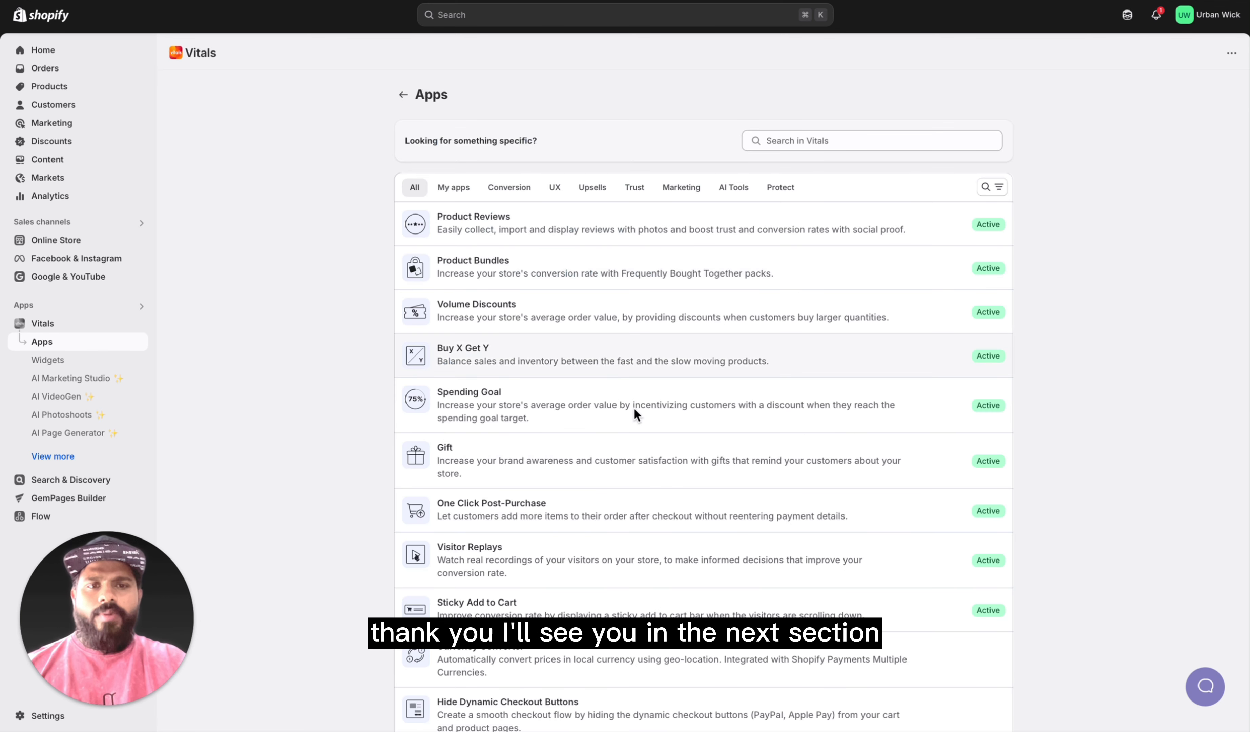
scroll(682, 328, "down", 15)
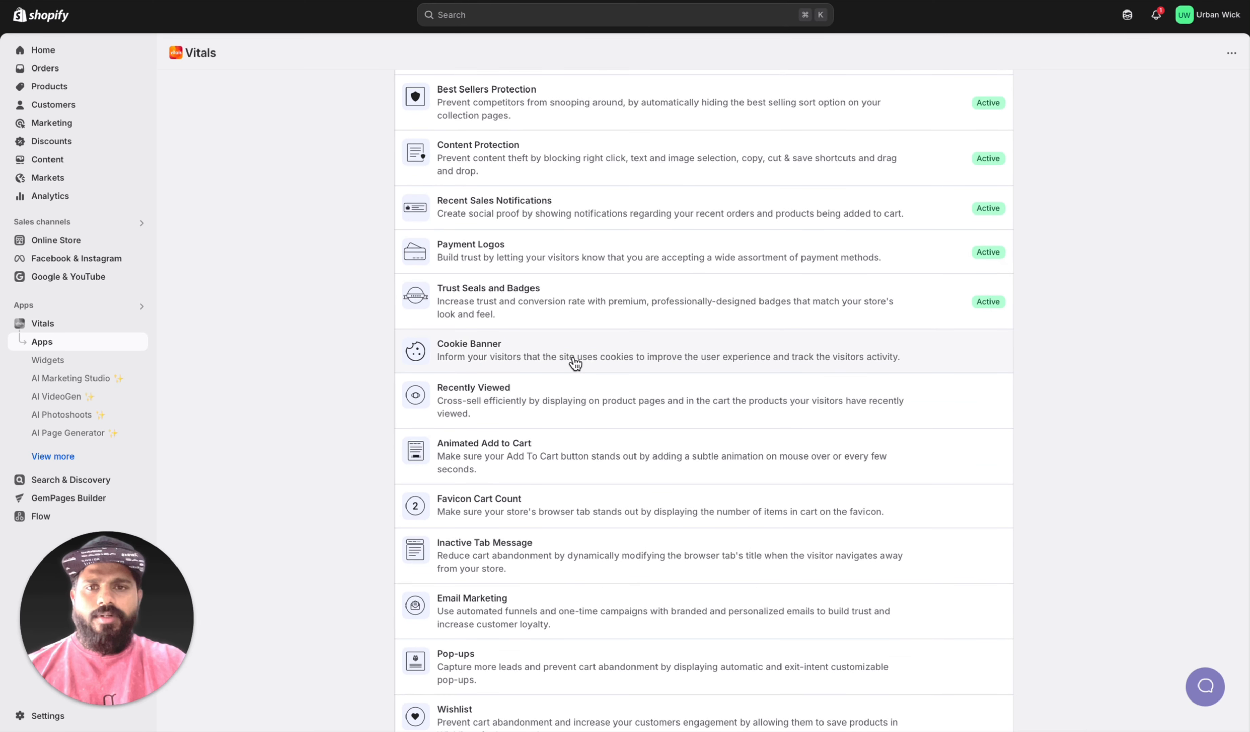
scroll(543, 427, "down", 1)
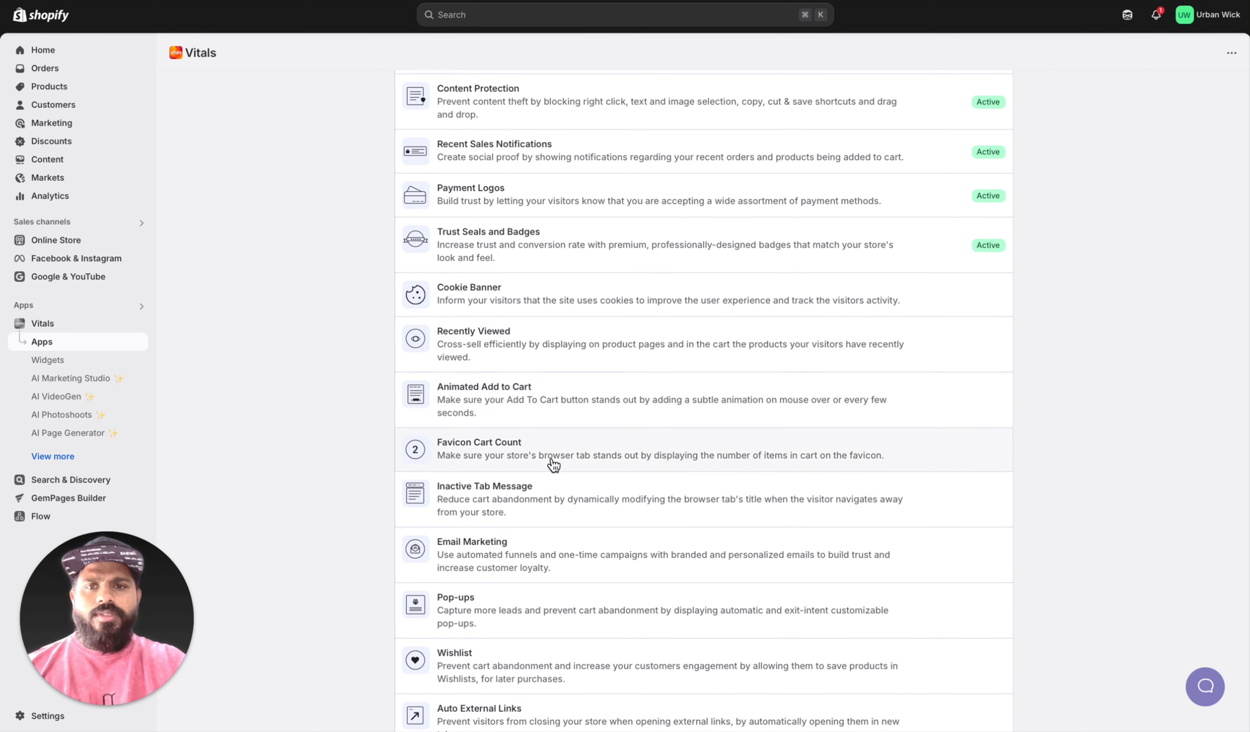
scroll(553, 463, "down", 2)
scroll(556, 508, "down", 3)
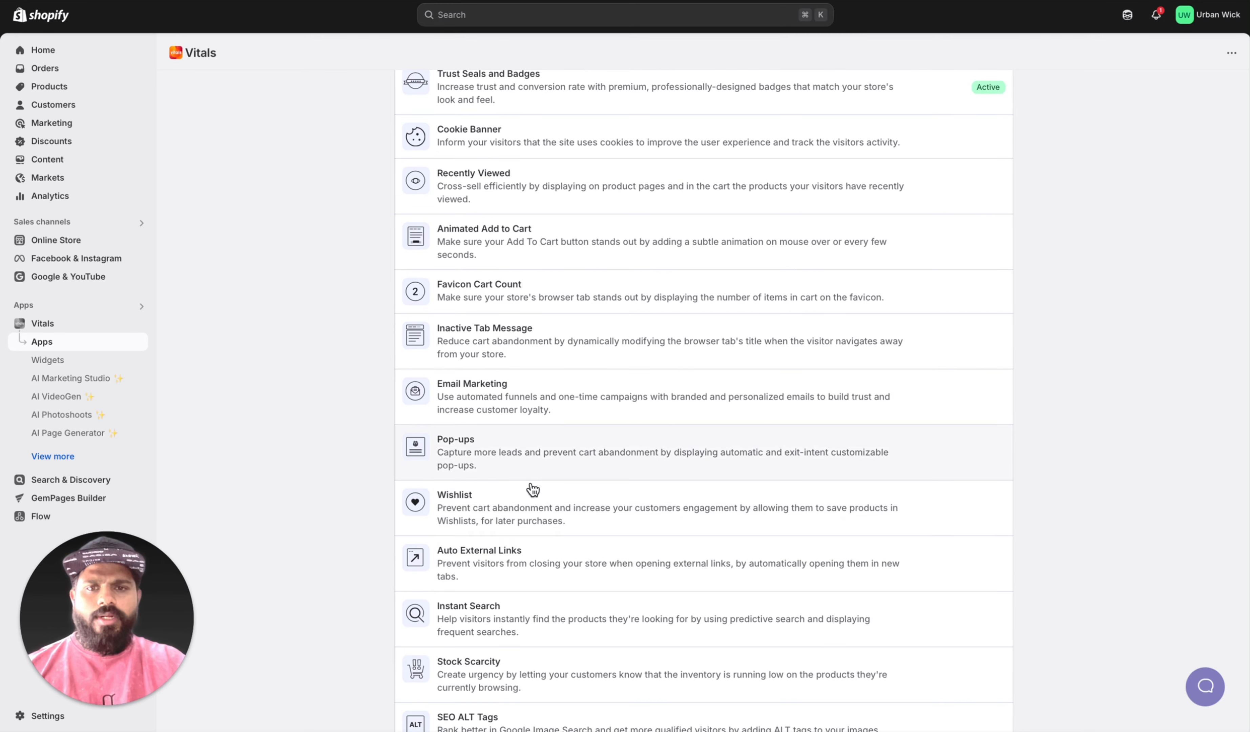
scroll(557, 413, "down", 5)
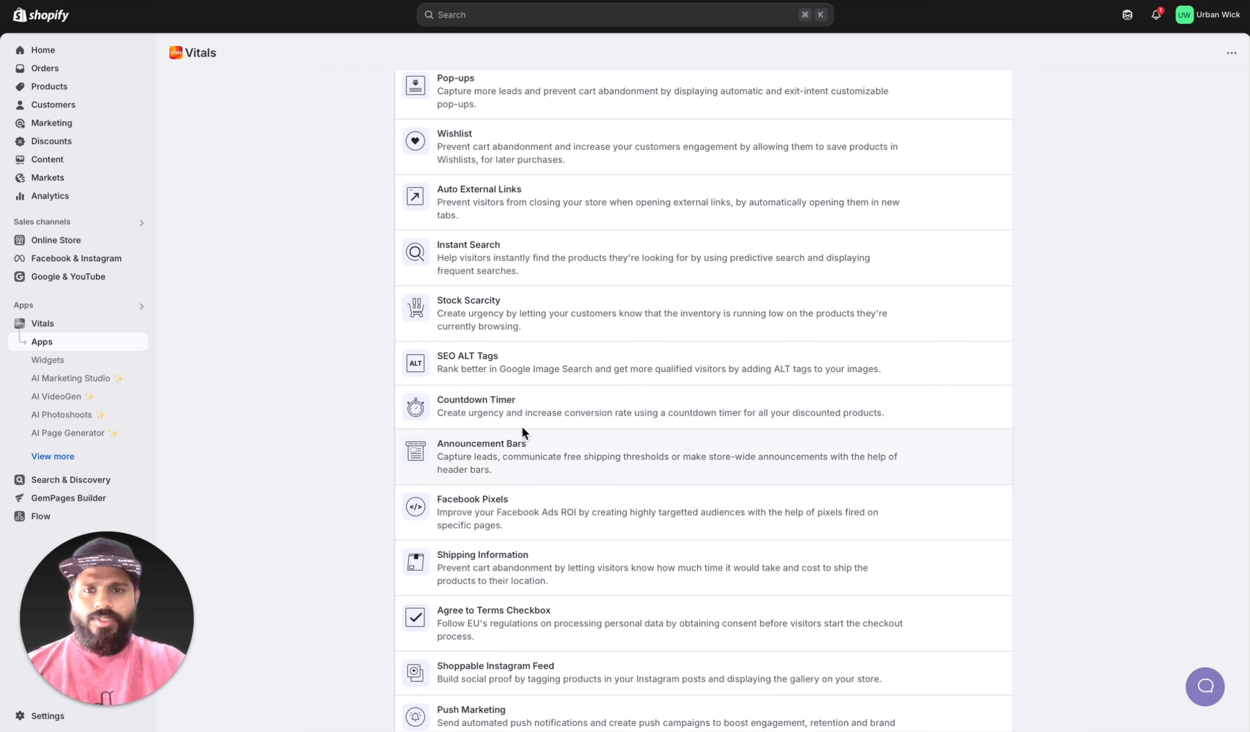
scroll(578, 483, "down", 2)
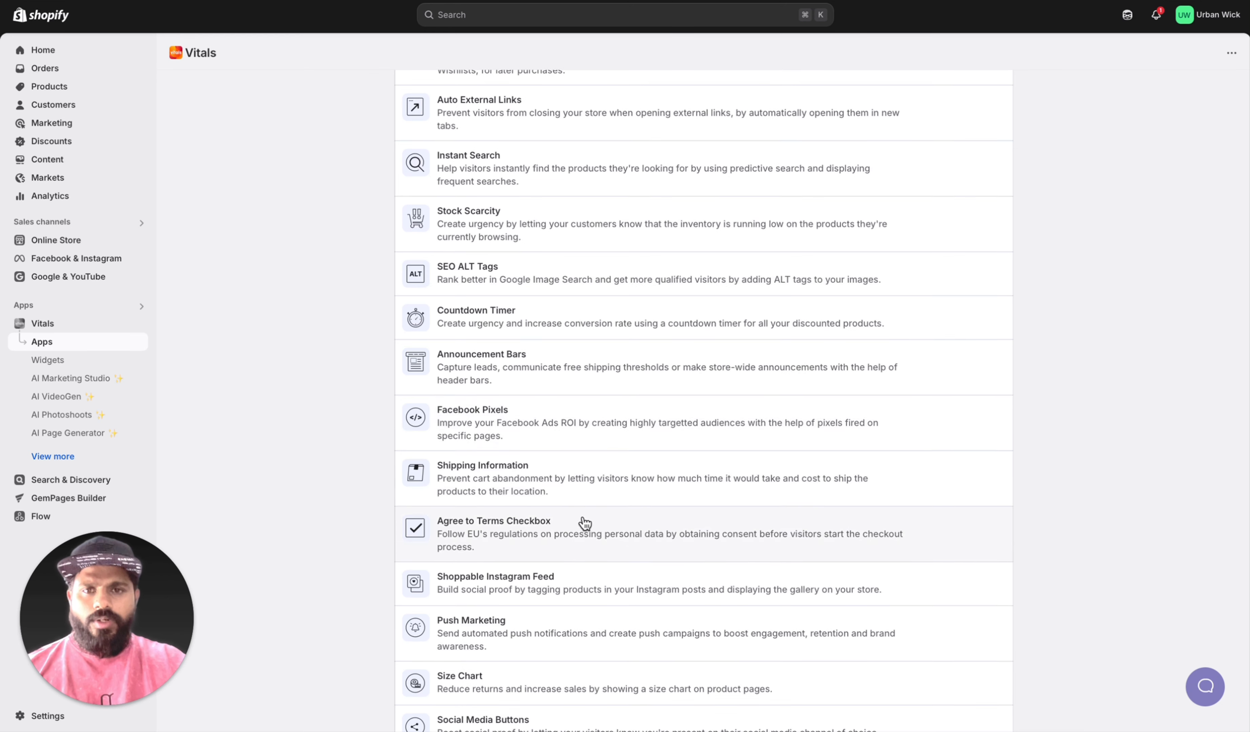
scroll(615, 477, "down", 2)
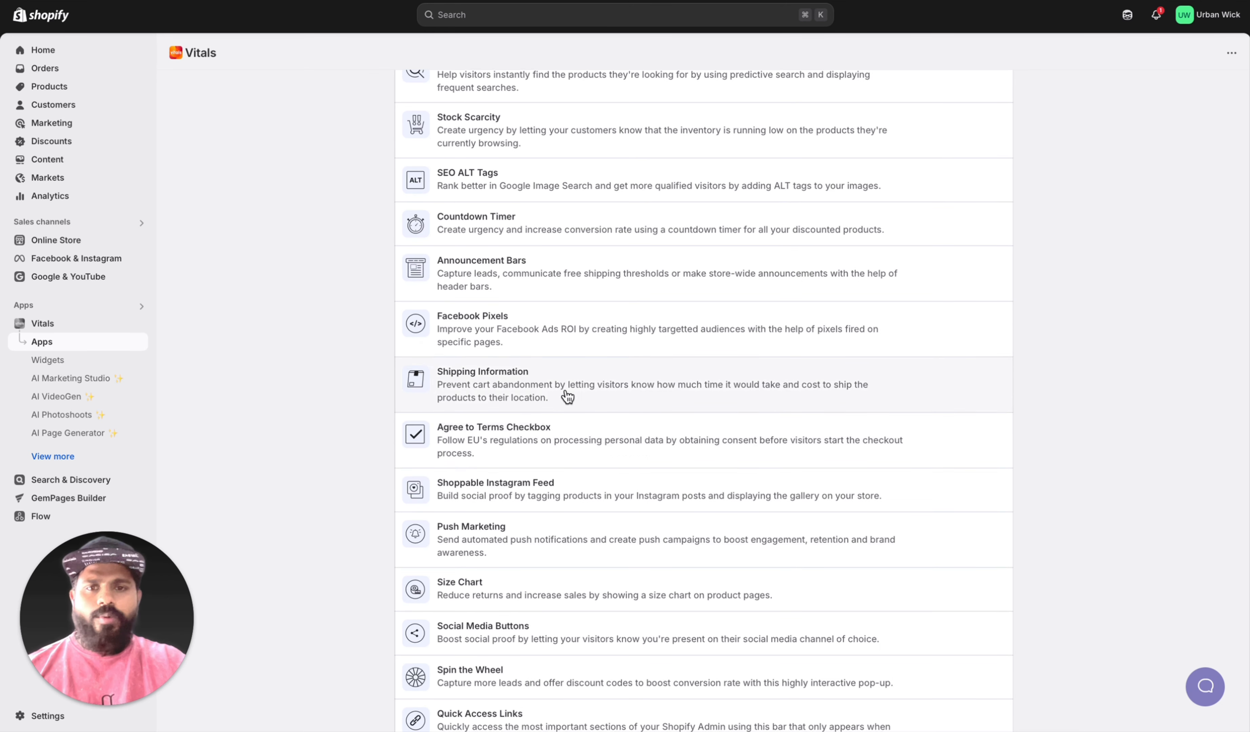
scroll(562, 500, "down", 2)
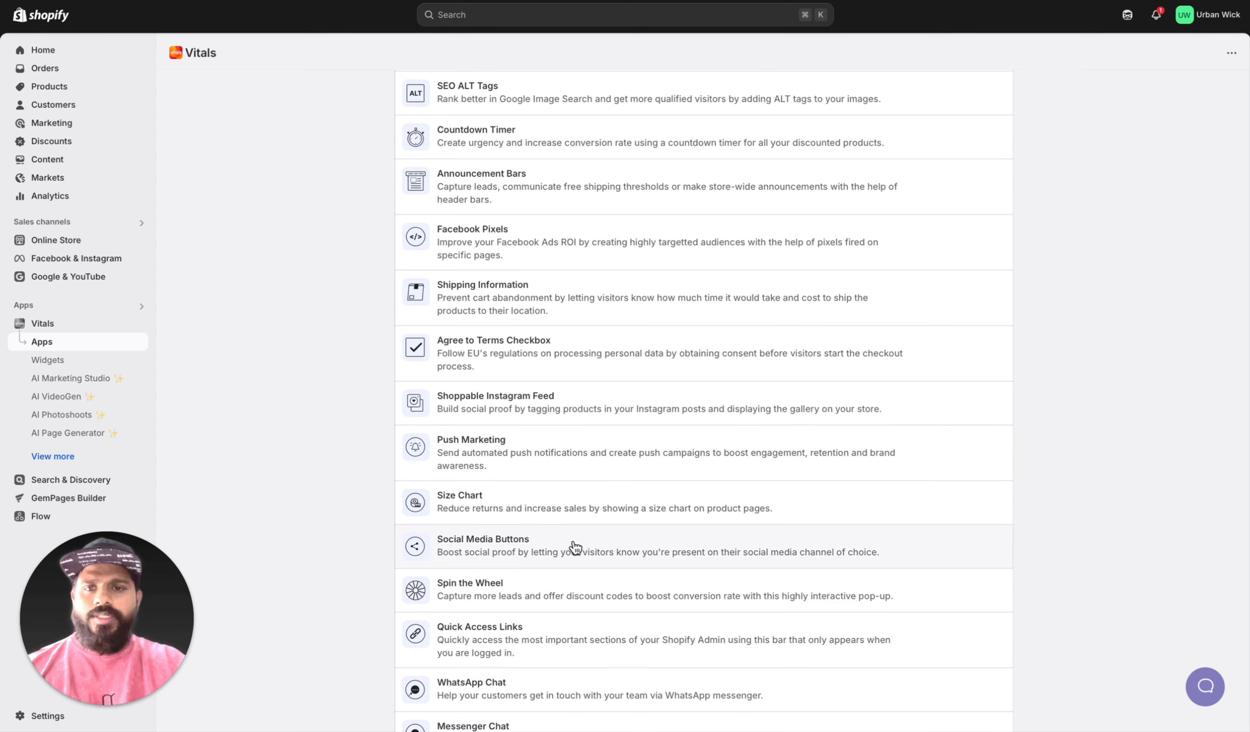
scroll(520, 543, "down", 2)
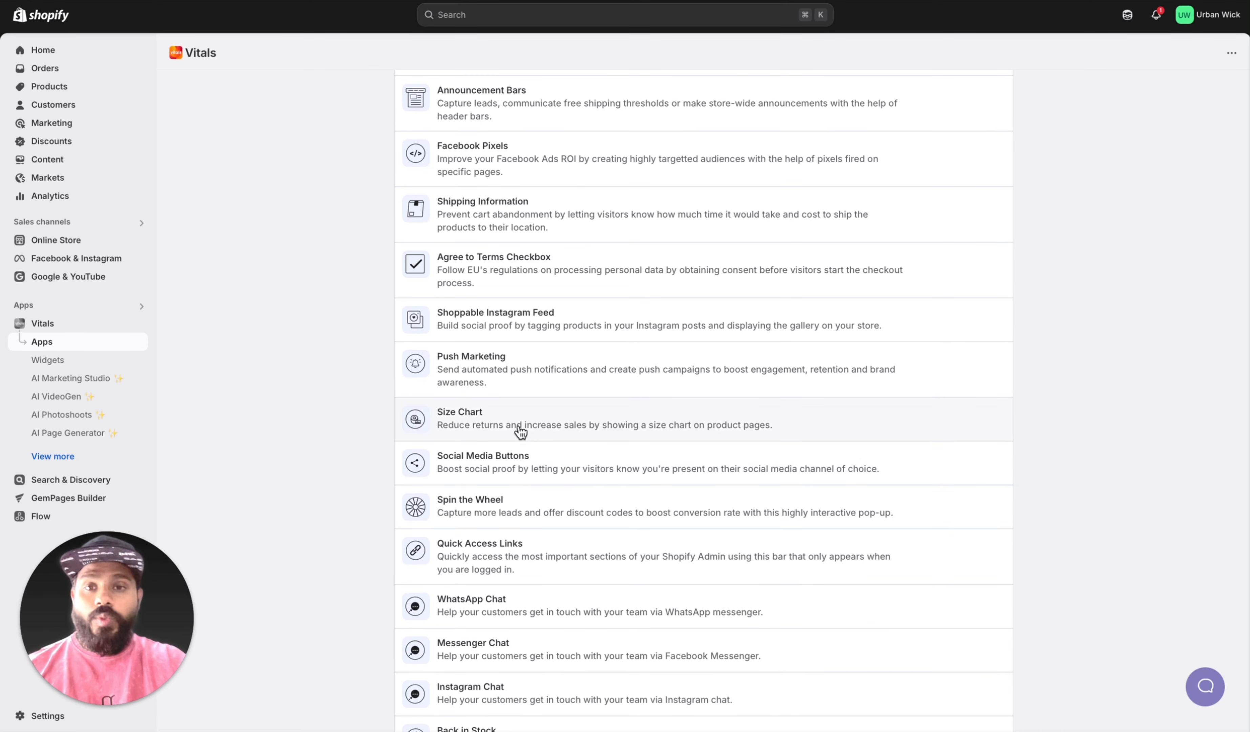
scroll(579, 483, "down", 1)
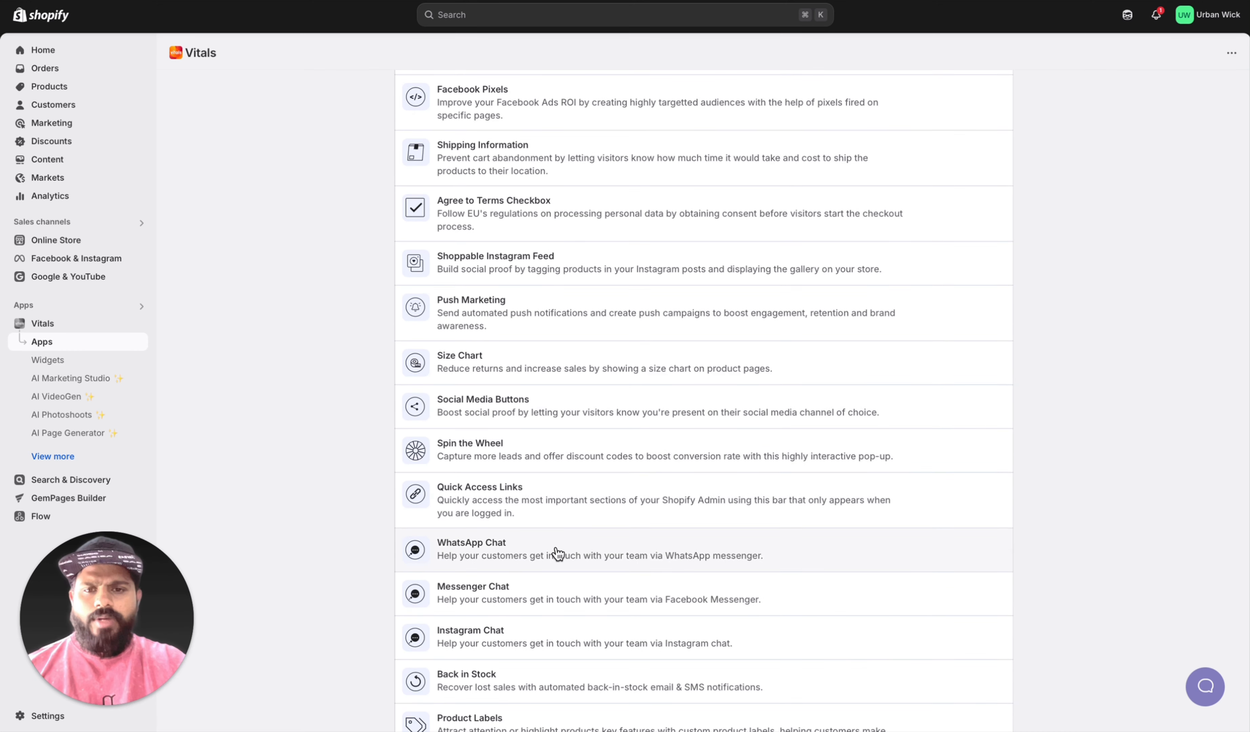
scroll(561, 553, "down", 7)
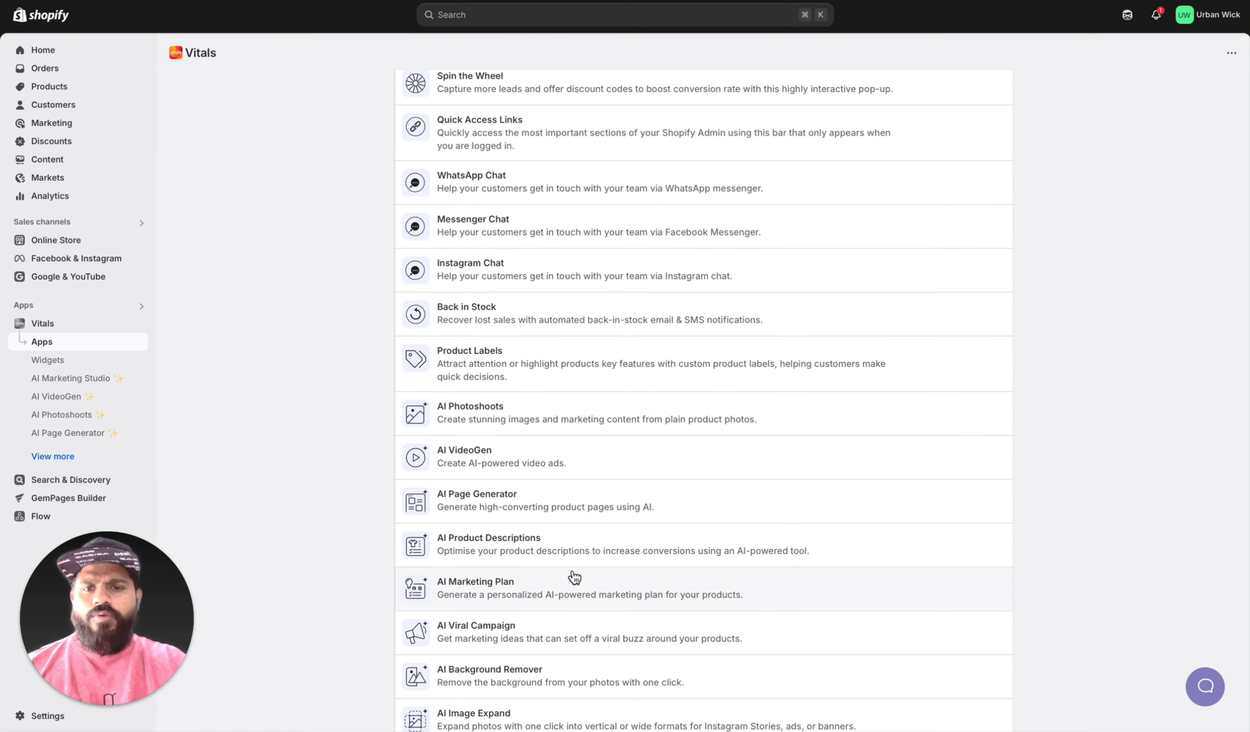
scroll(573, 598, "down", 3)
scroll(575, 624, "up", 20)
scroll(571, 617, "up", 7)
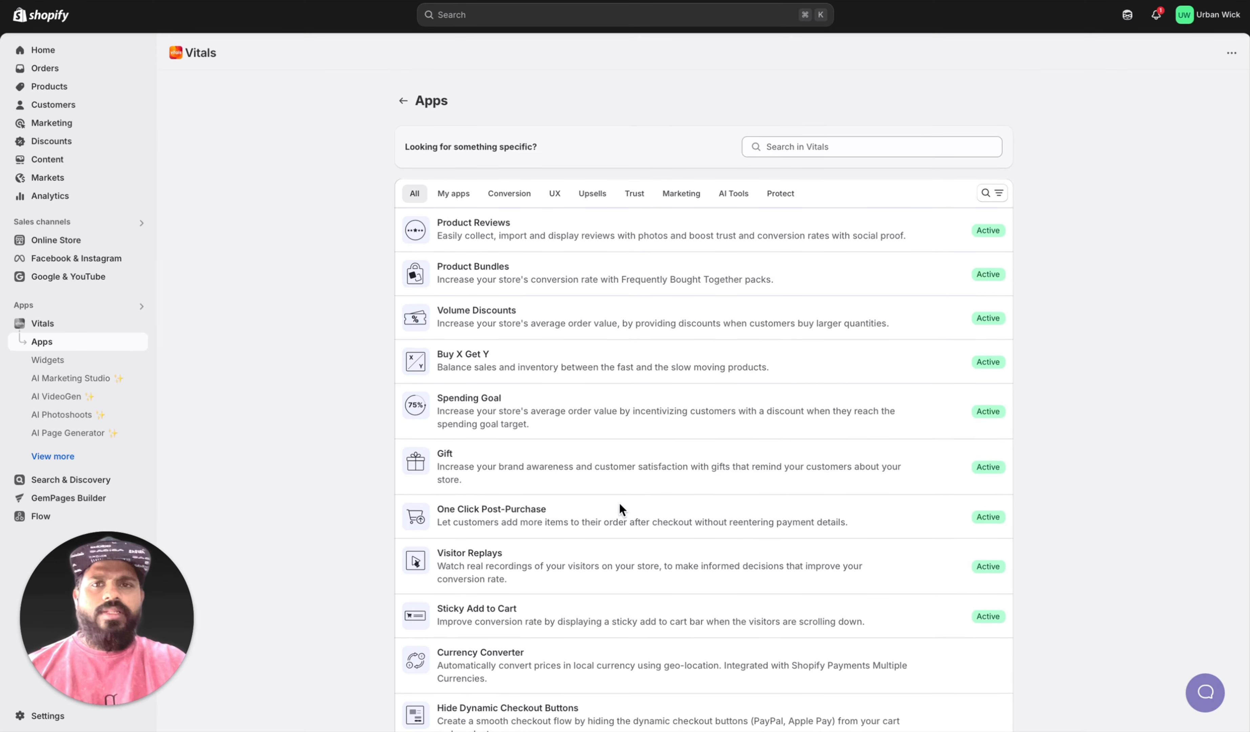
Step: Open the Vitals dashboard and review the trial extension tasks and the My Apps overview
left_click(442, 187)
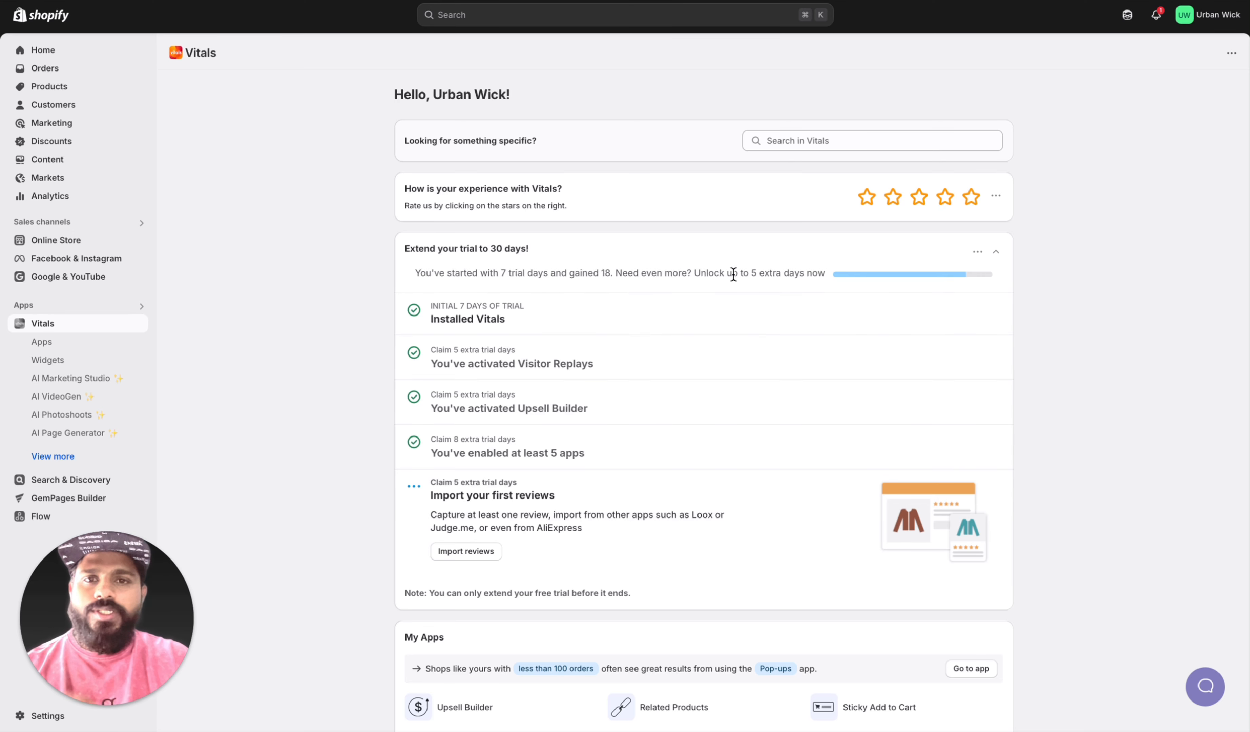
scroll(734, 409, "down", 8)
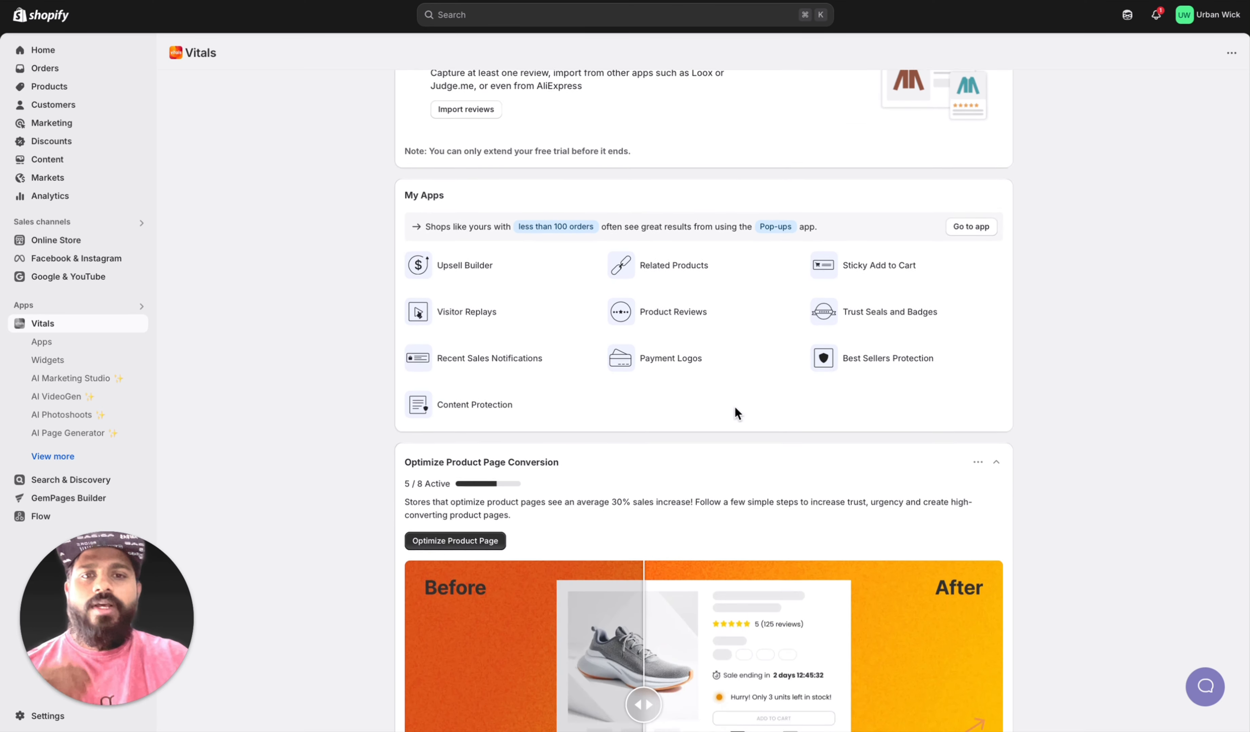
scroll(613, 362, "down", 1)
scroll(609, 355, "up", 10)
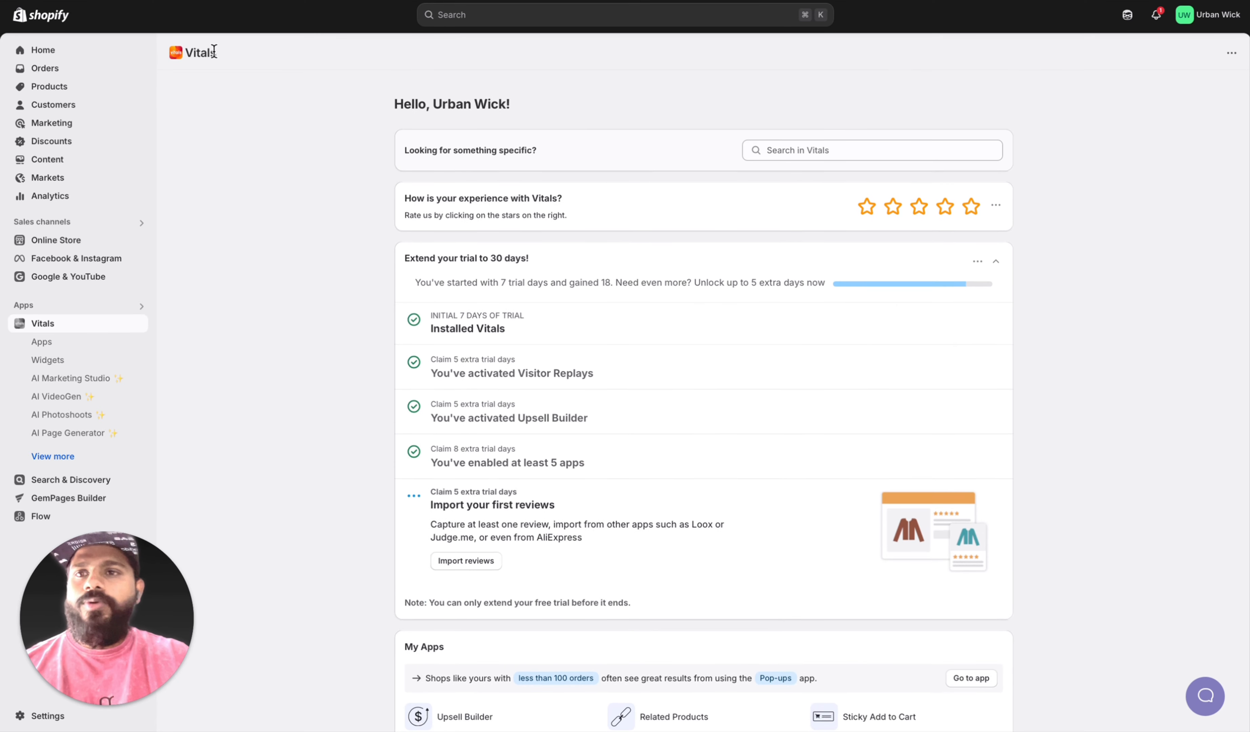
Step: View the Version 2 self-cleaning cat litter box product on the online store and hide the preview bar
left_click(74, 95)
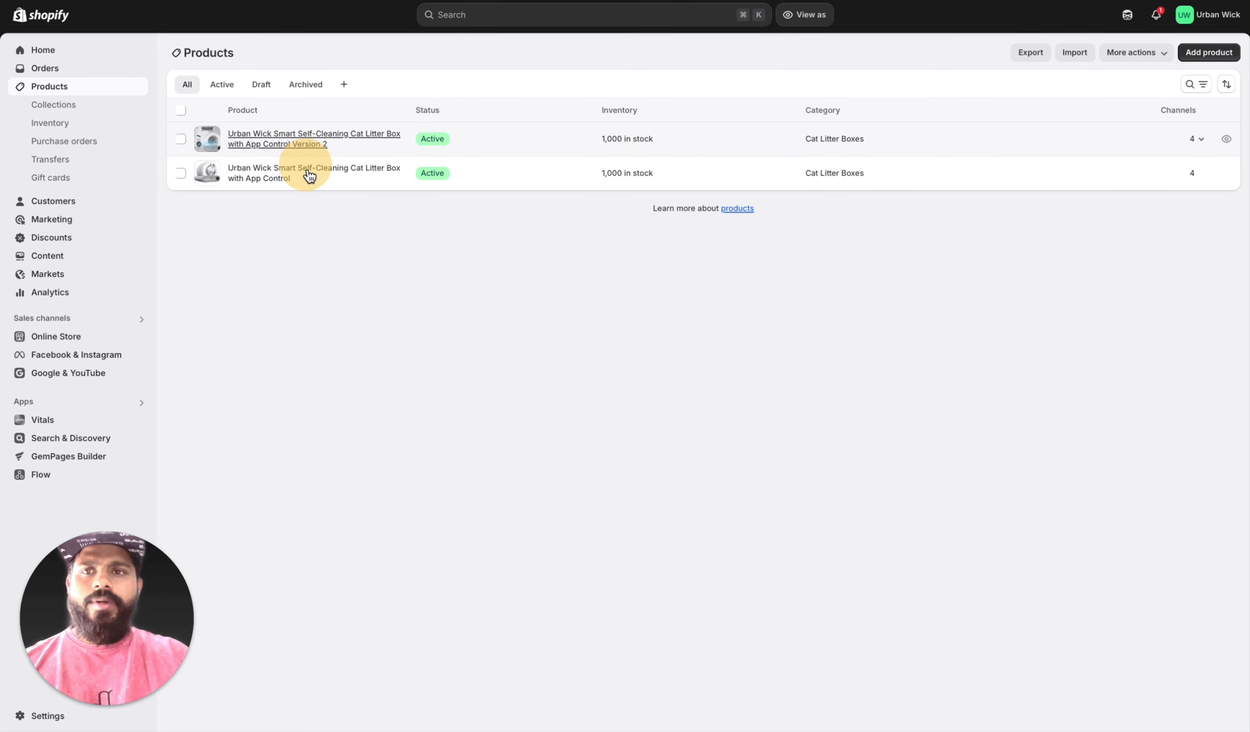
left_click(281, 176)
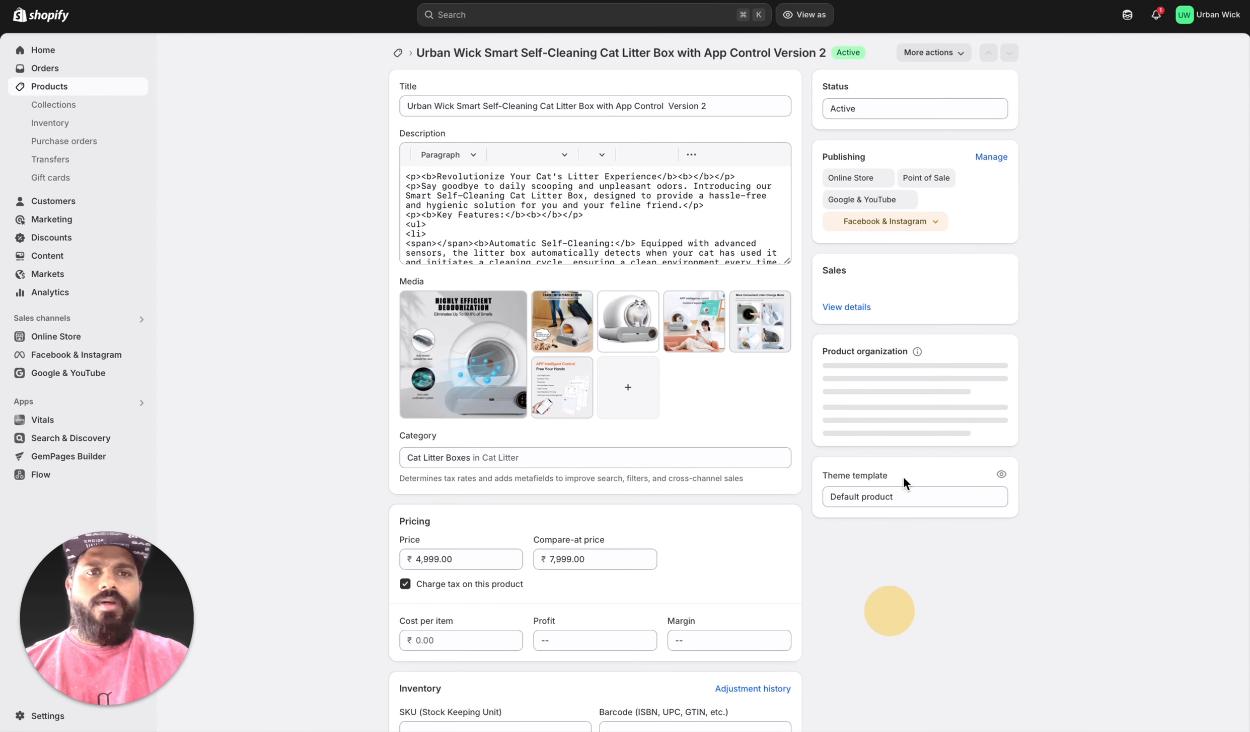
left_click(945, 54)
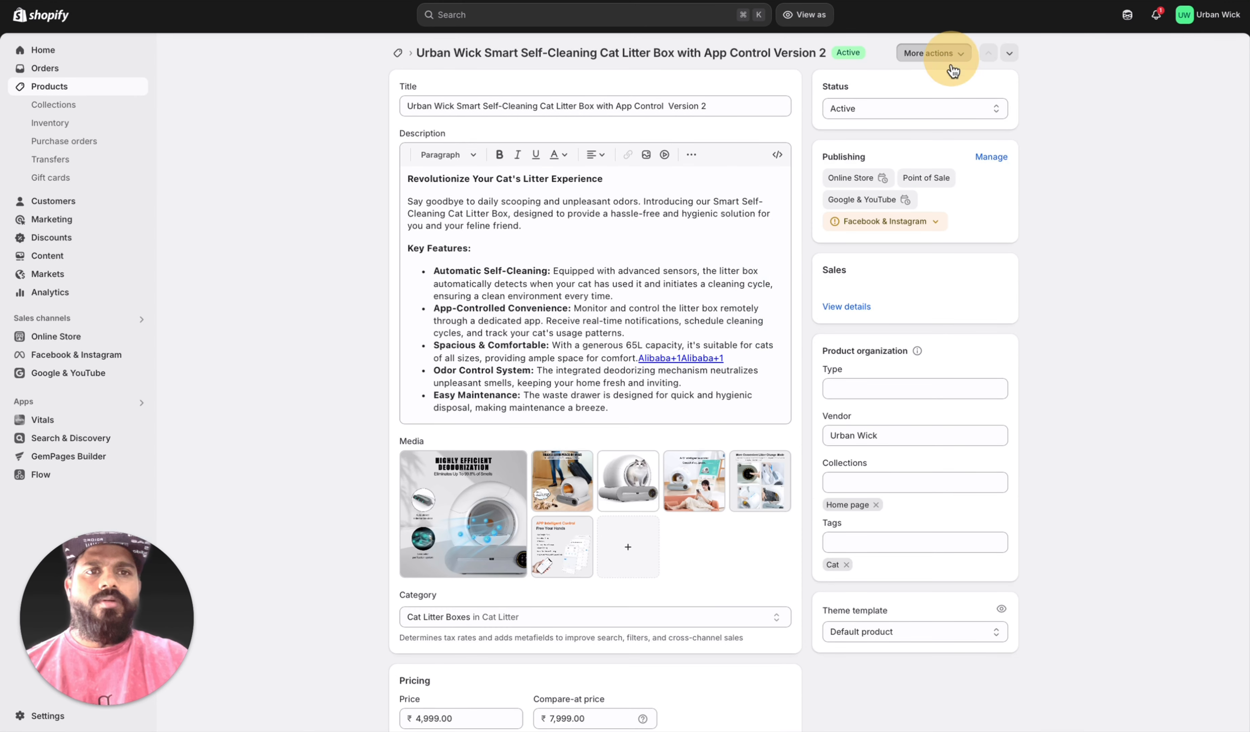
left_click(934, 50)
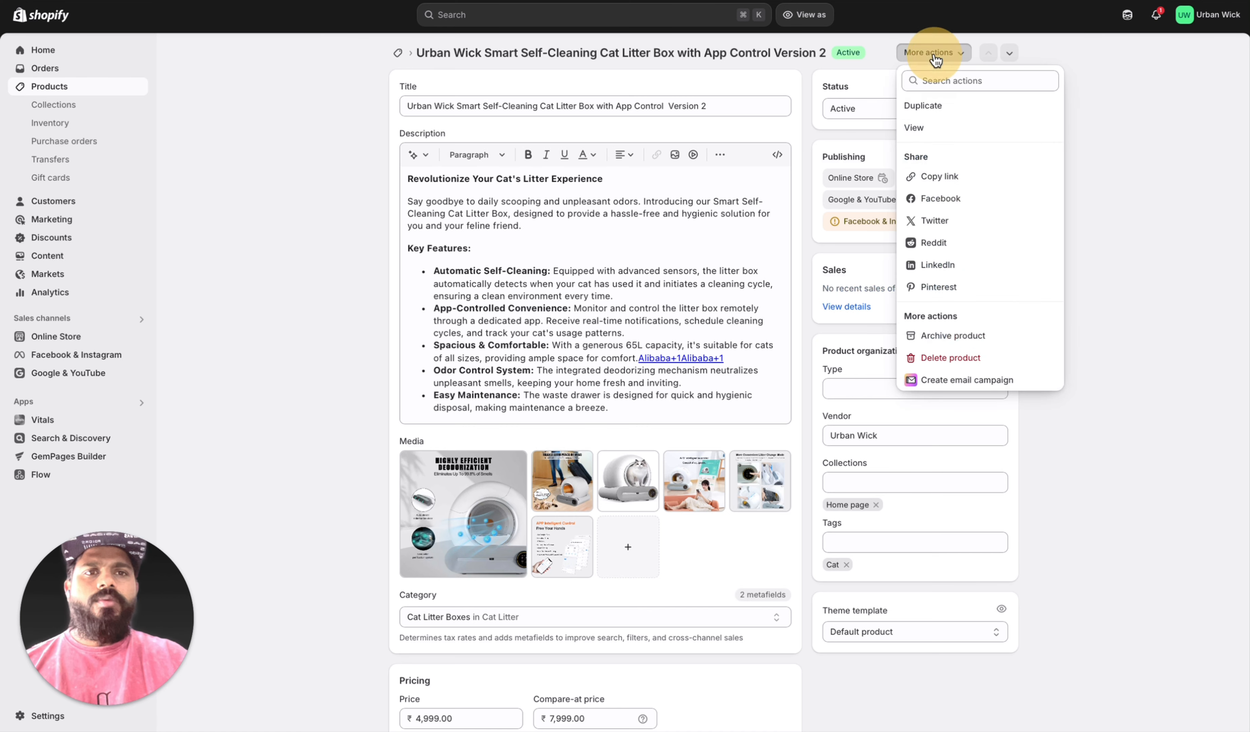
left_click(917, 129)
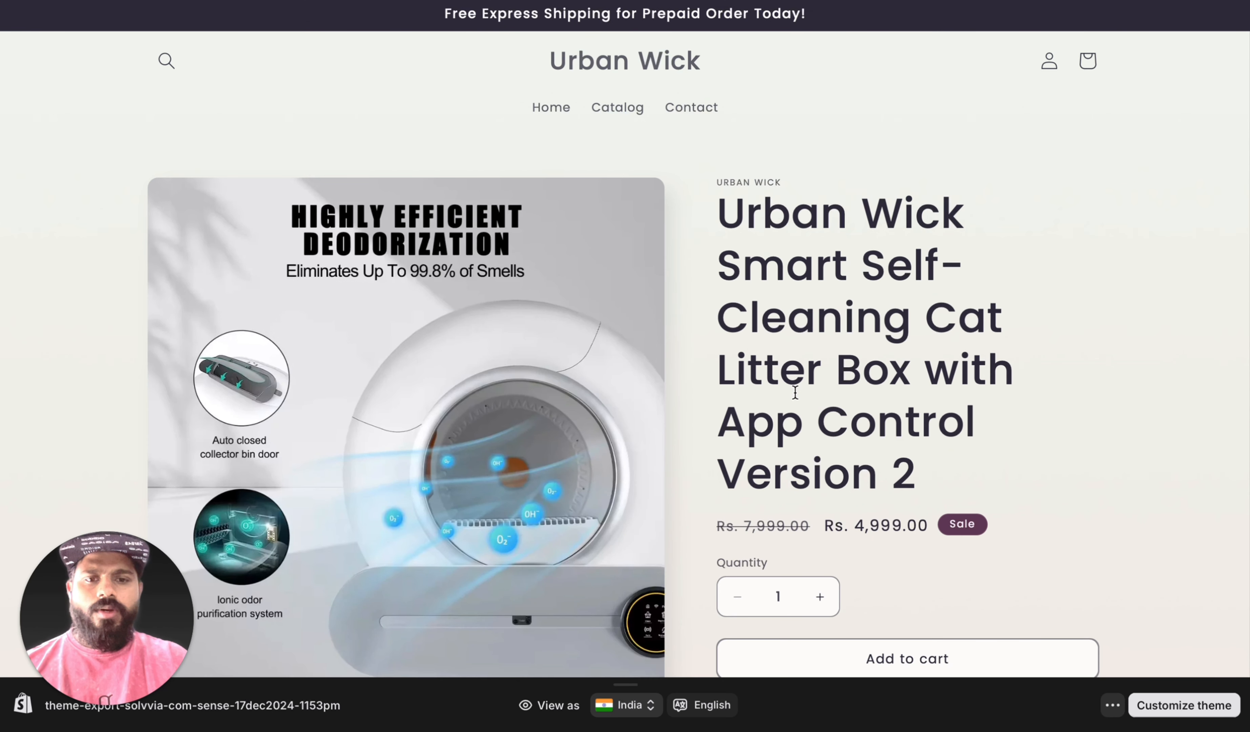
left_click(1114, 706)
left_click(1126, 670)
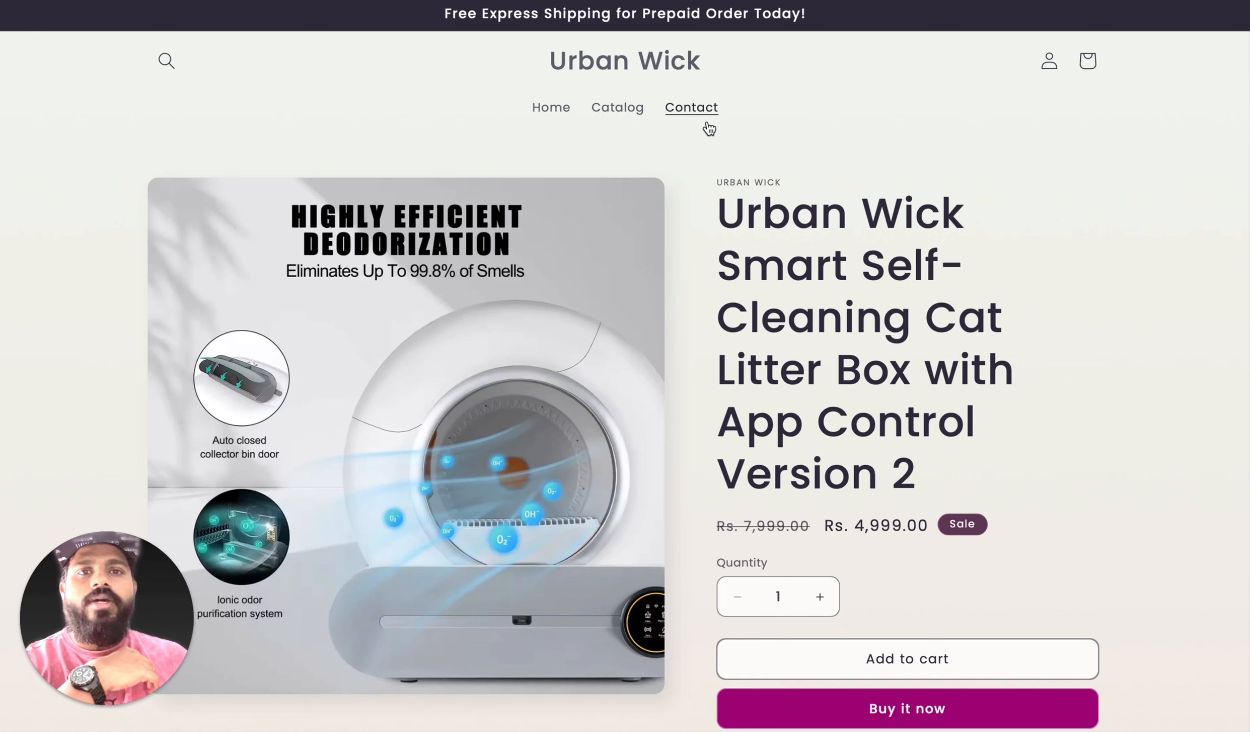
Step: Examine the litter box product page for the sticky add-to-cart bar, payment logos, trust badges and reviews section
scroll(784, 156, "down", 2)
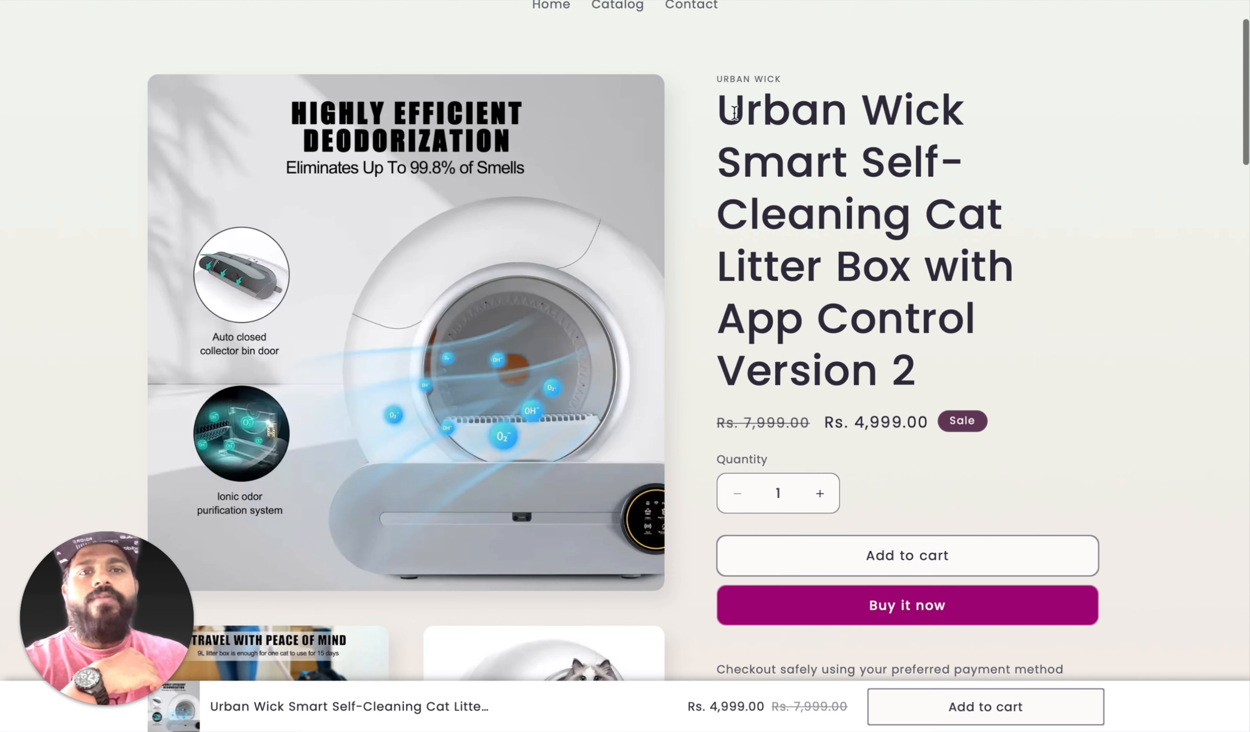
scroll(702, 228, "down", 6)
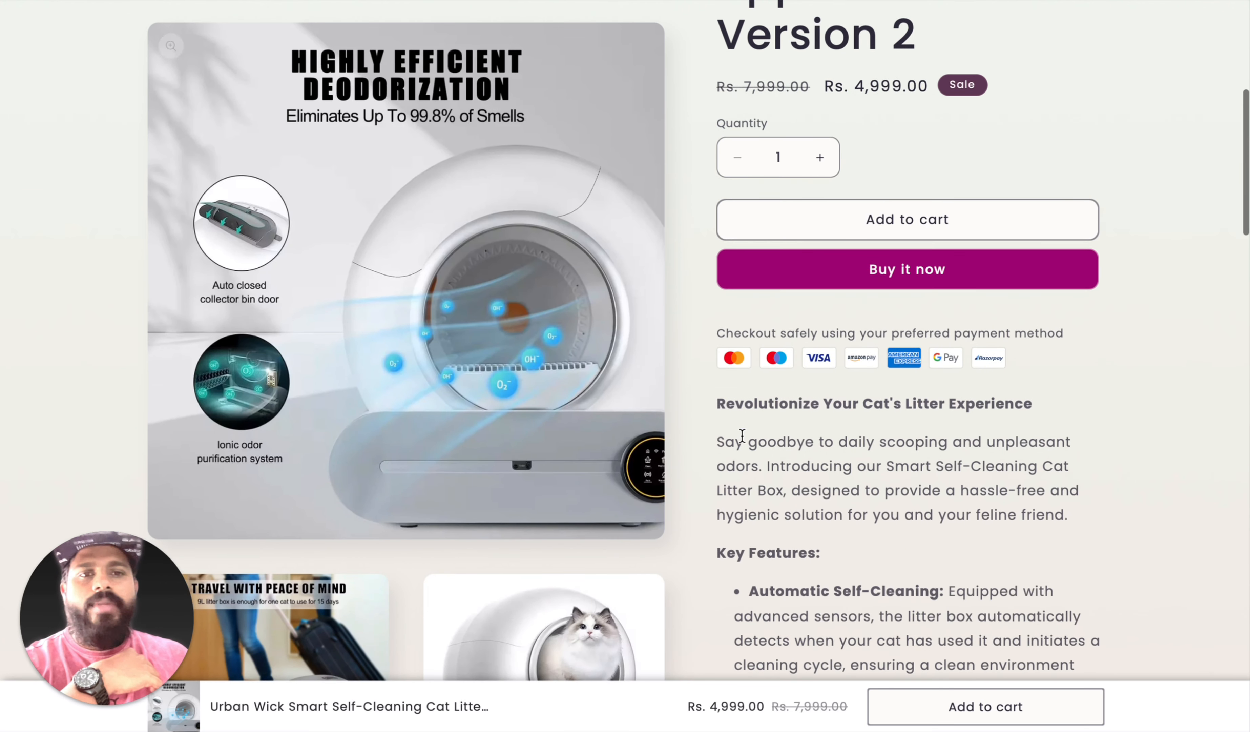
scroll(743, 435, "up", 4)
scroll(845, 302, "down", 1)
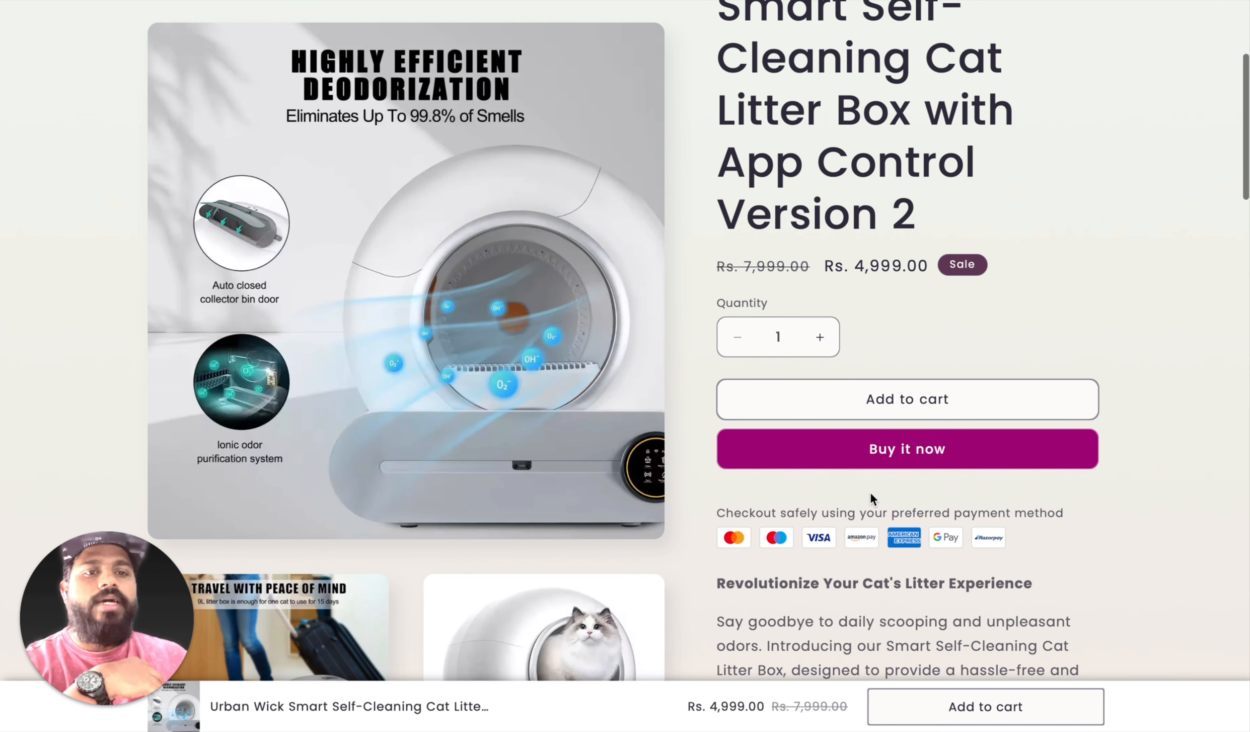
scroll(875, 498, "down", 5)
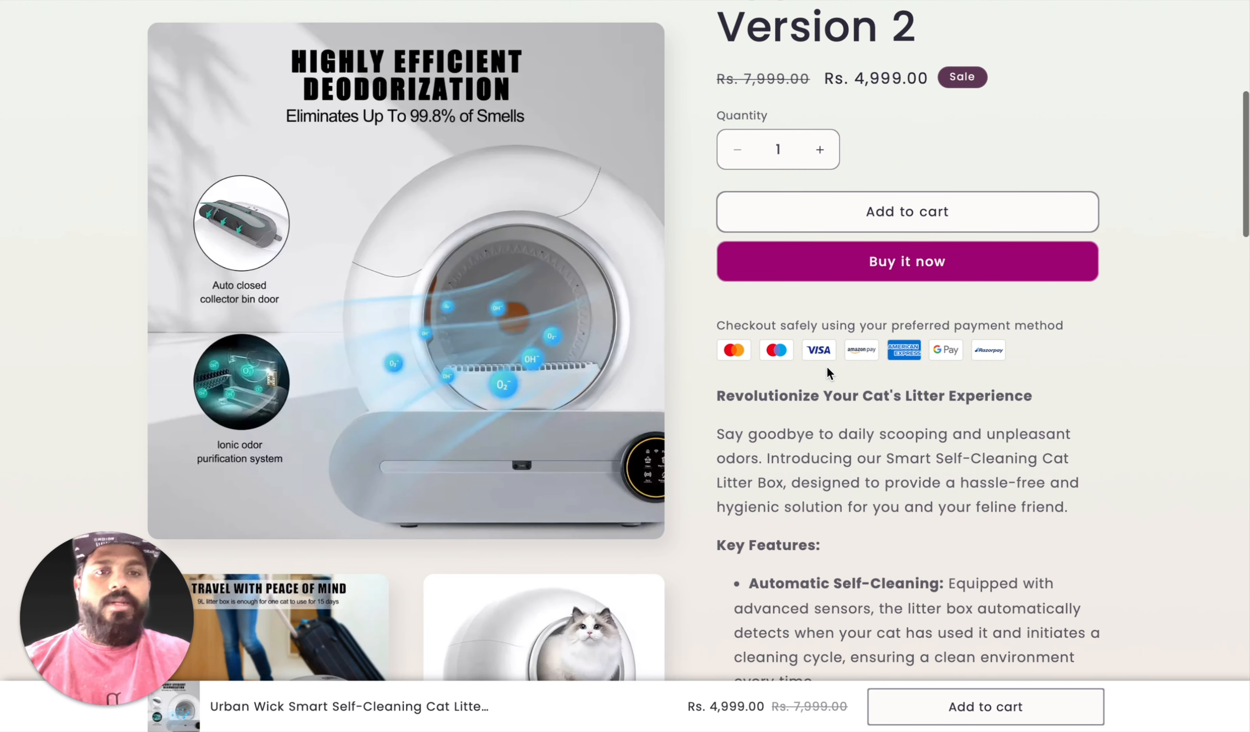
scroll(857, 443, "down", 10)
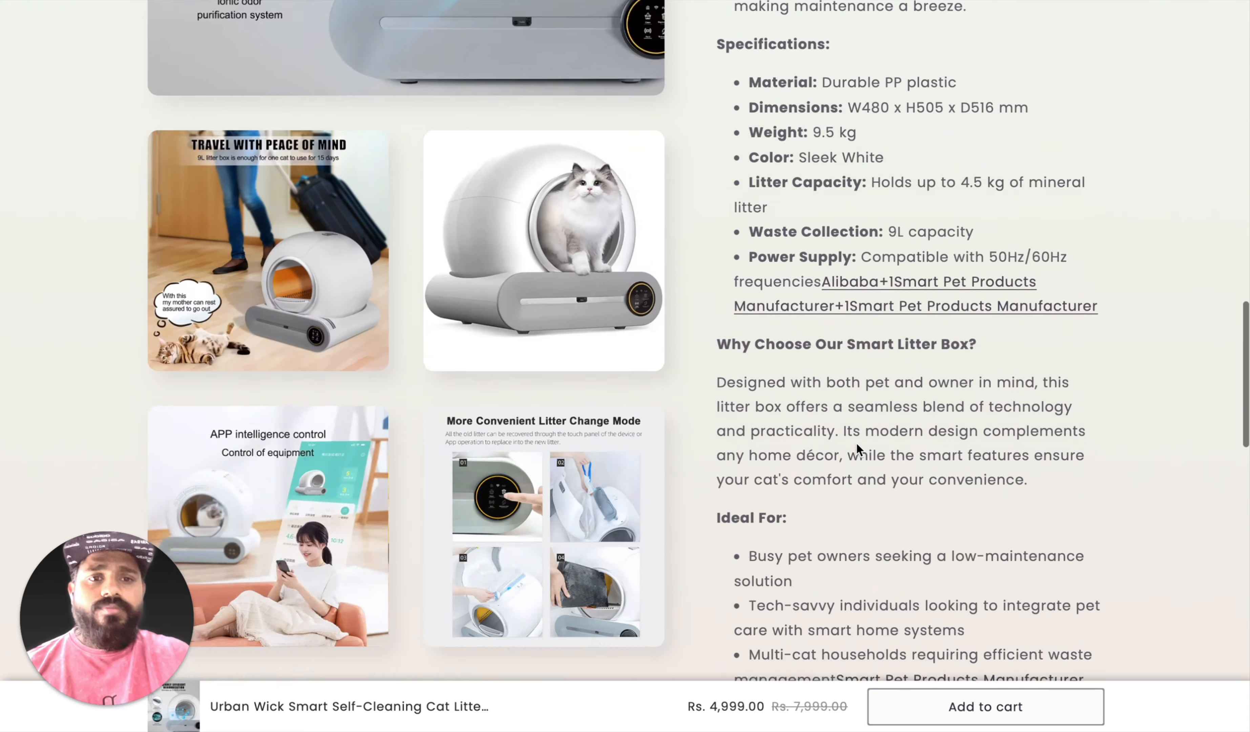
scroll(857, 442, "down", 9)
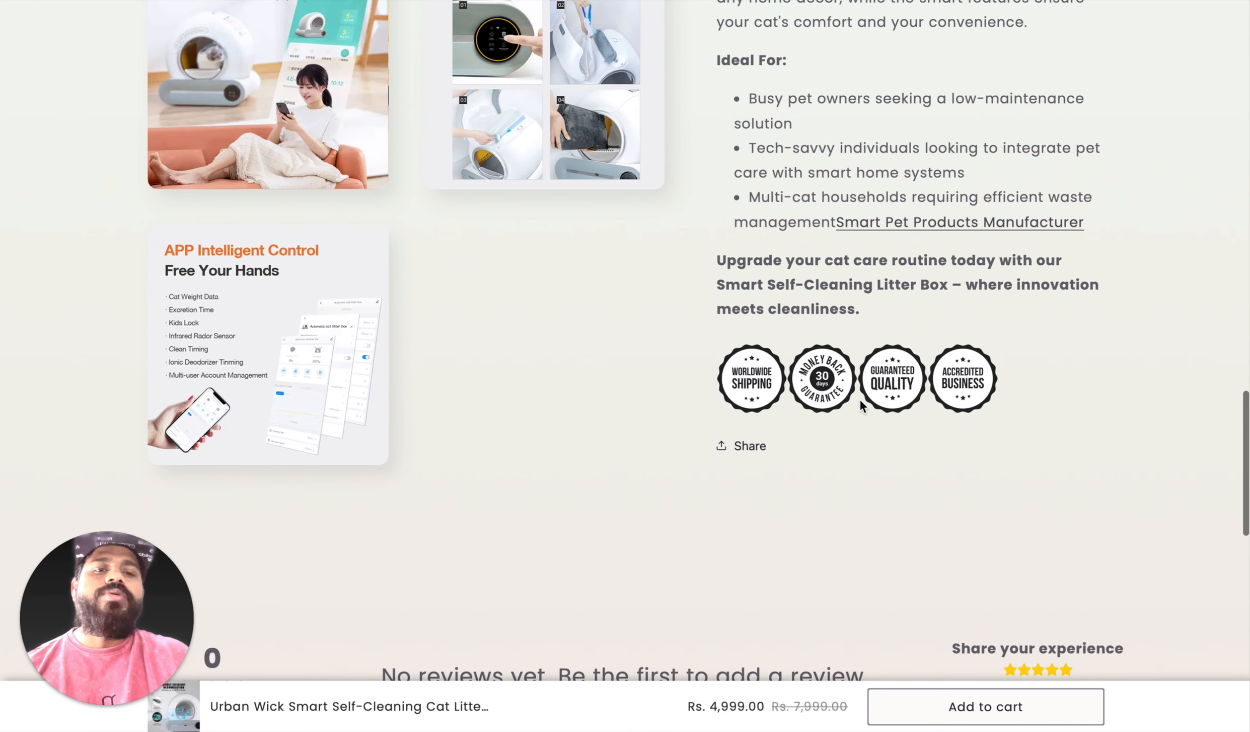
scroll(828, 458, "up", 6)
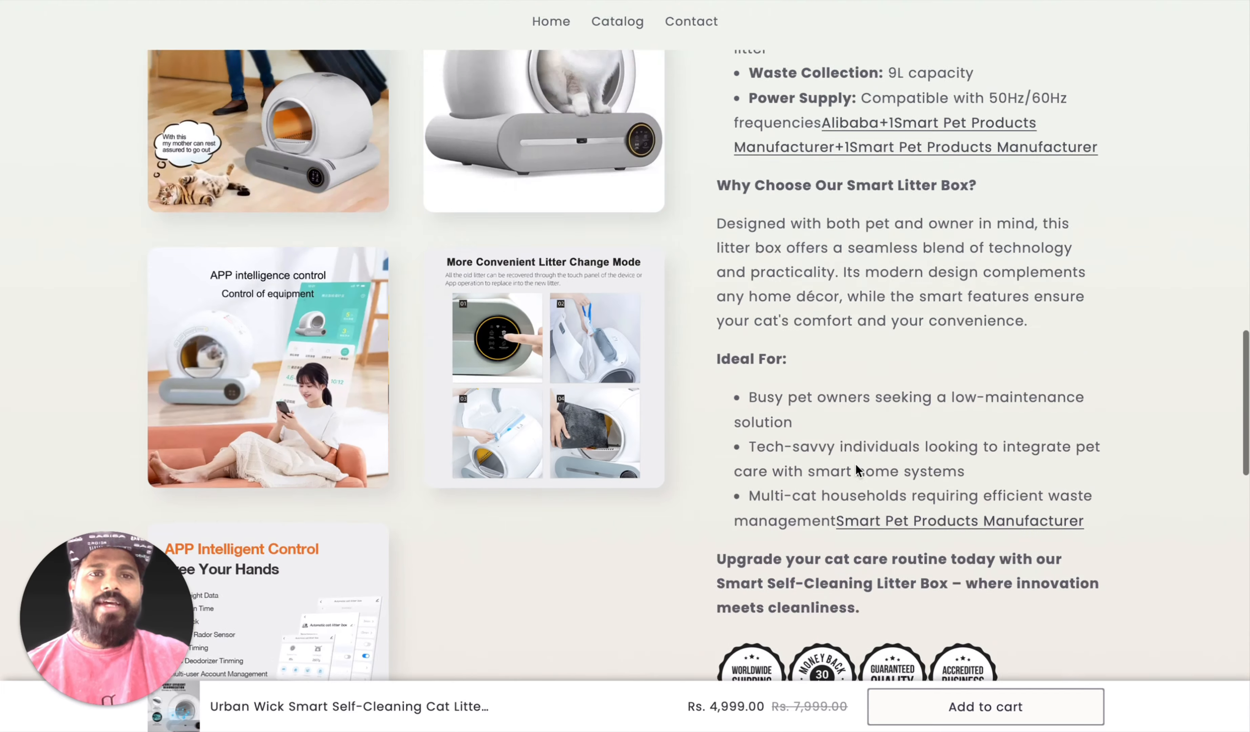
scroll(856, 463, "down", 4)
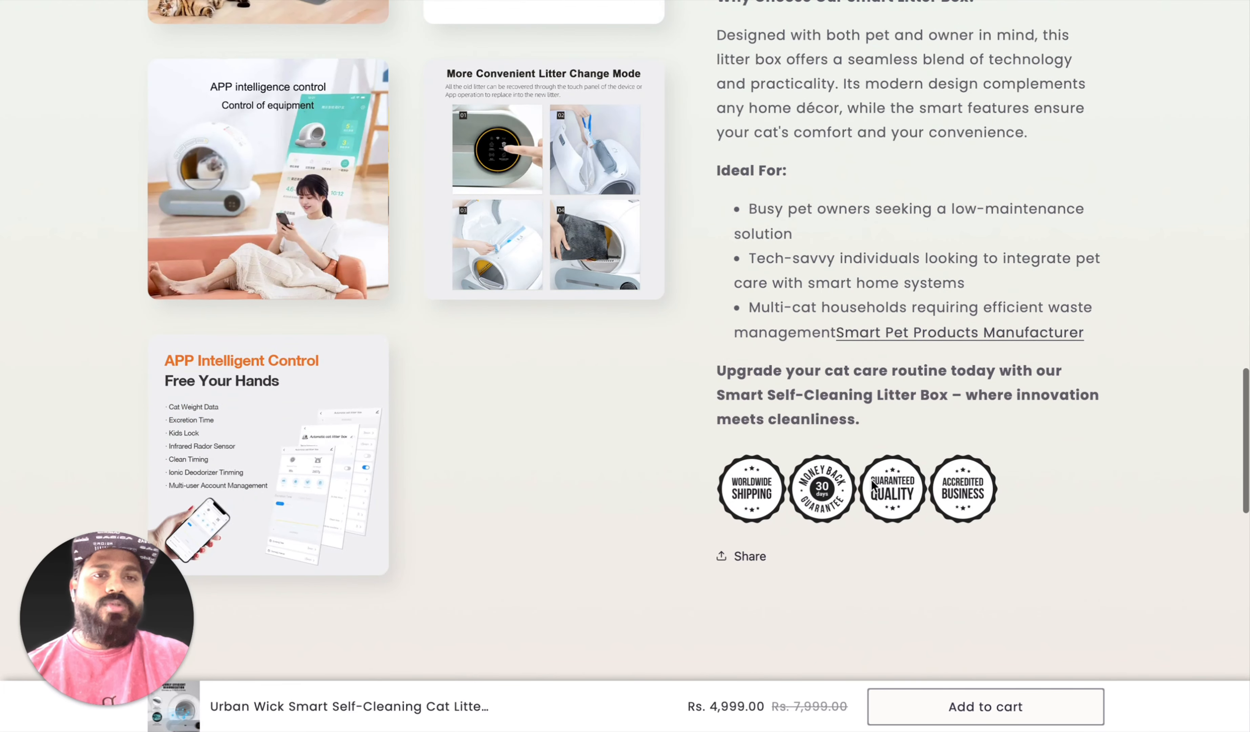
scroll(874, 480, "up", 20)
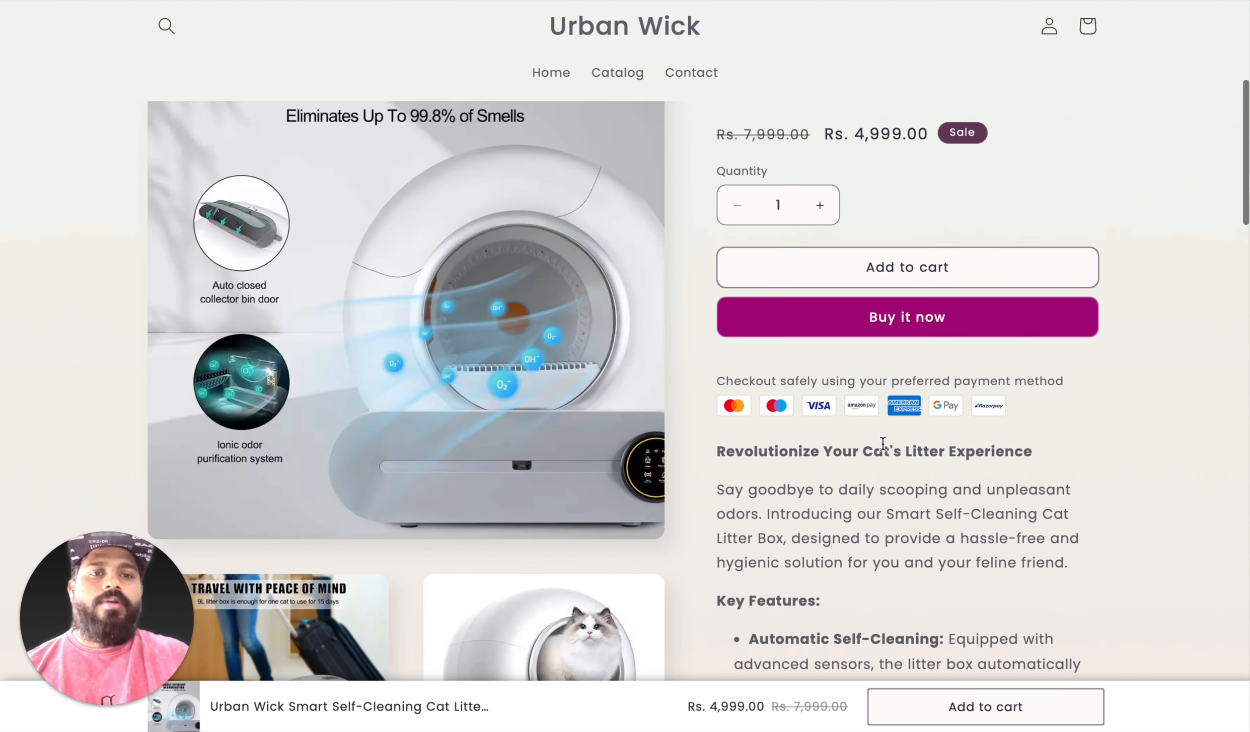
scroll(834, 452, "down", 7)
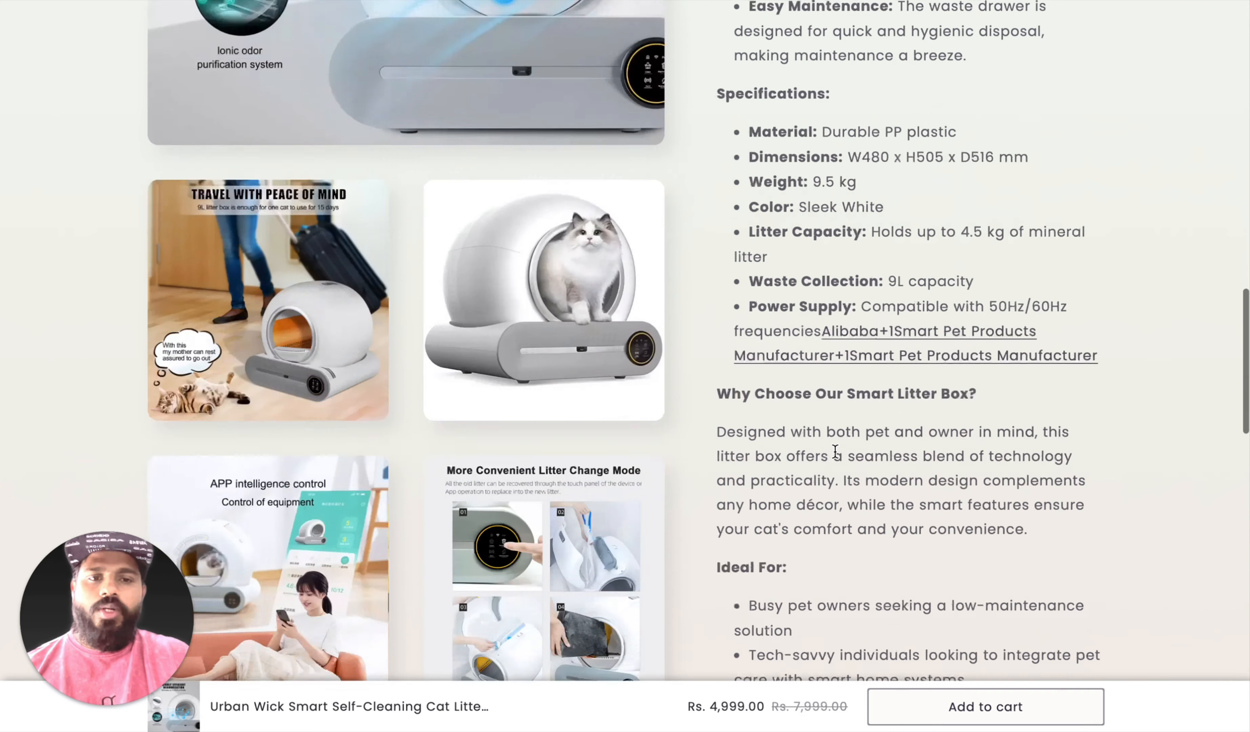
scroll(766, 542, "up", 3)
scroll(814, 528, "down", 20)
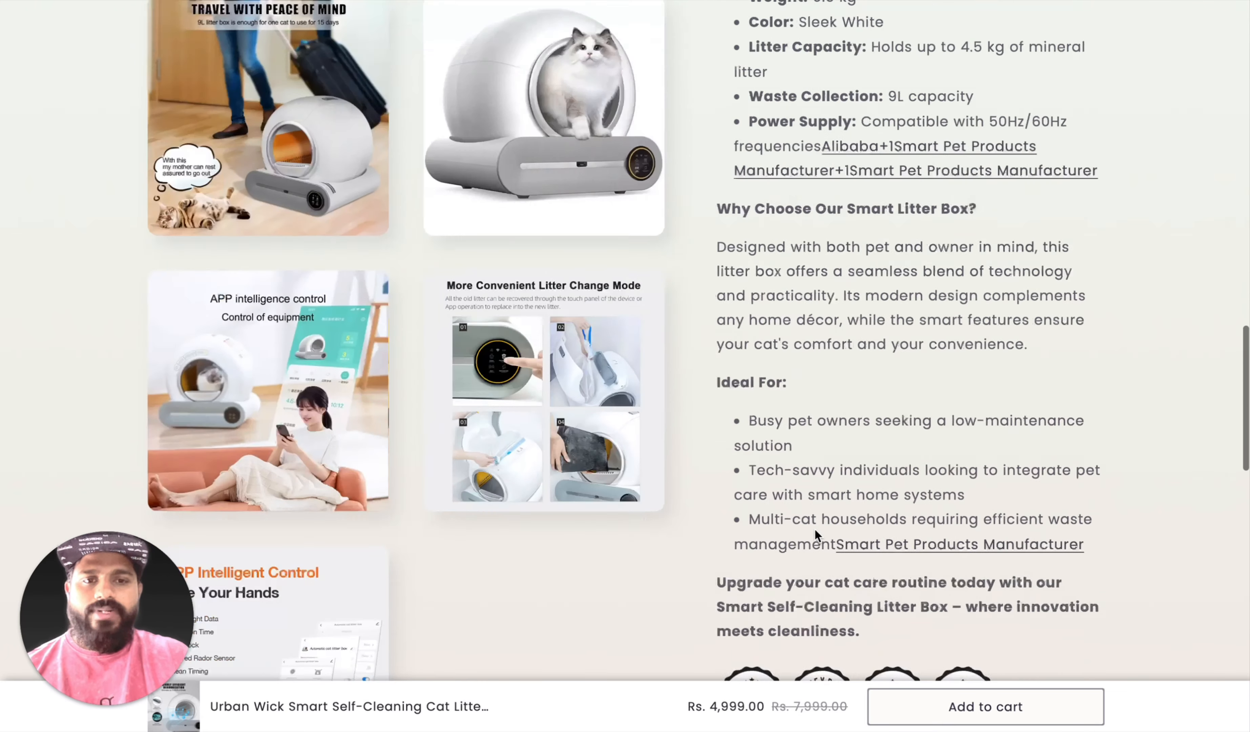
Step: Examine the also-bought recommendations and the Frequently Bought Together bundle on the litter box page, then review the product's main section
scroll(812, 410, "down", 5)
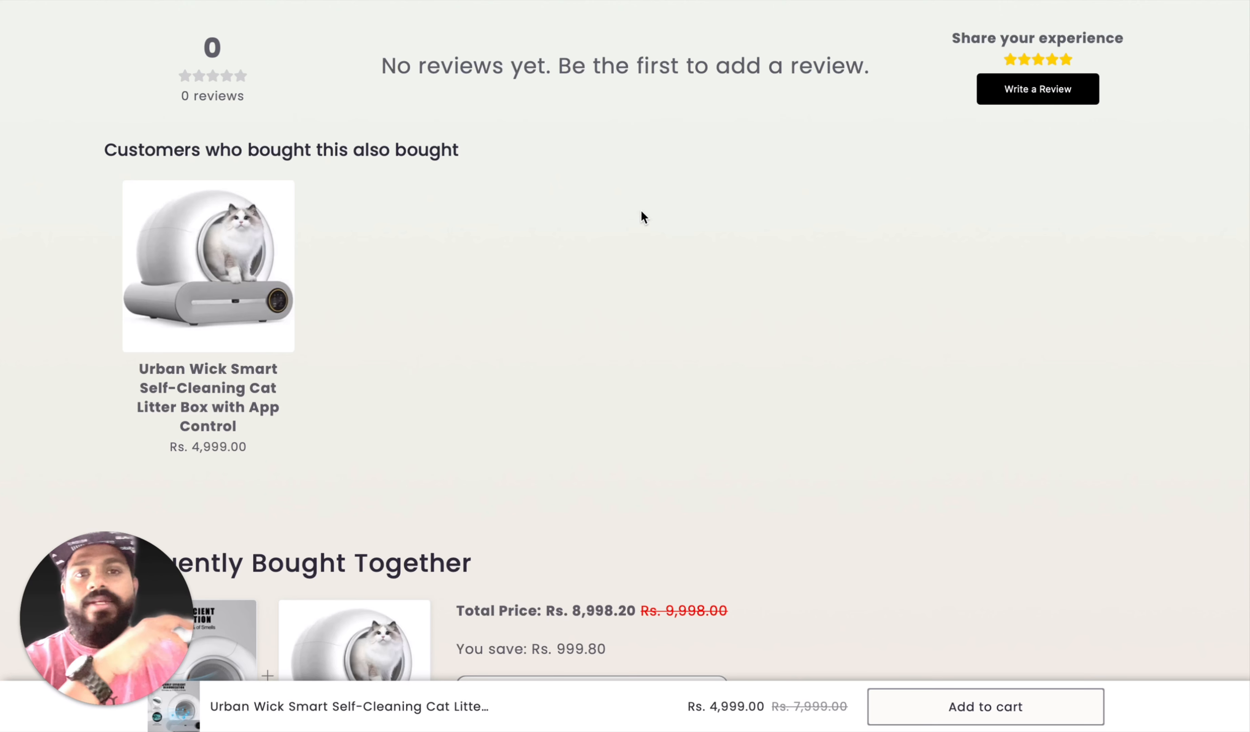
scroll(352, 370, "down", 2)
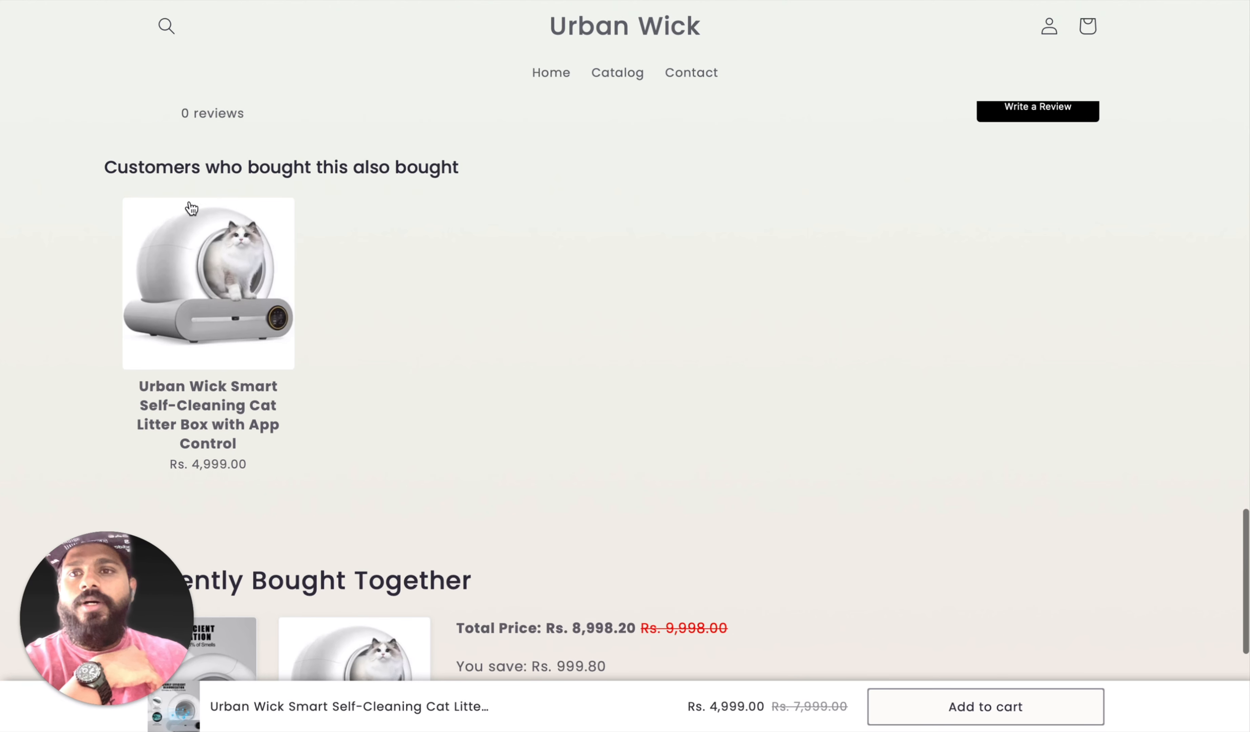
scroll(206, 171, "up", 2)
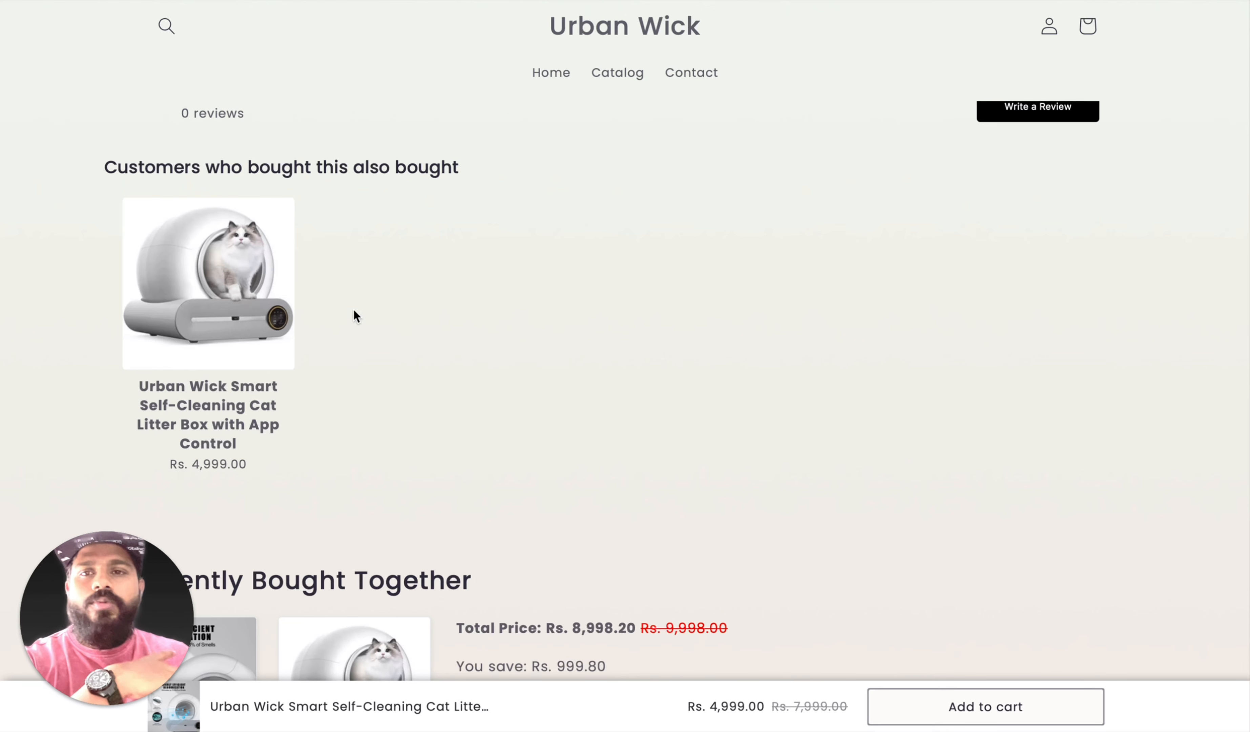
scroll(680, 358, "down", 5)
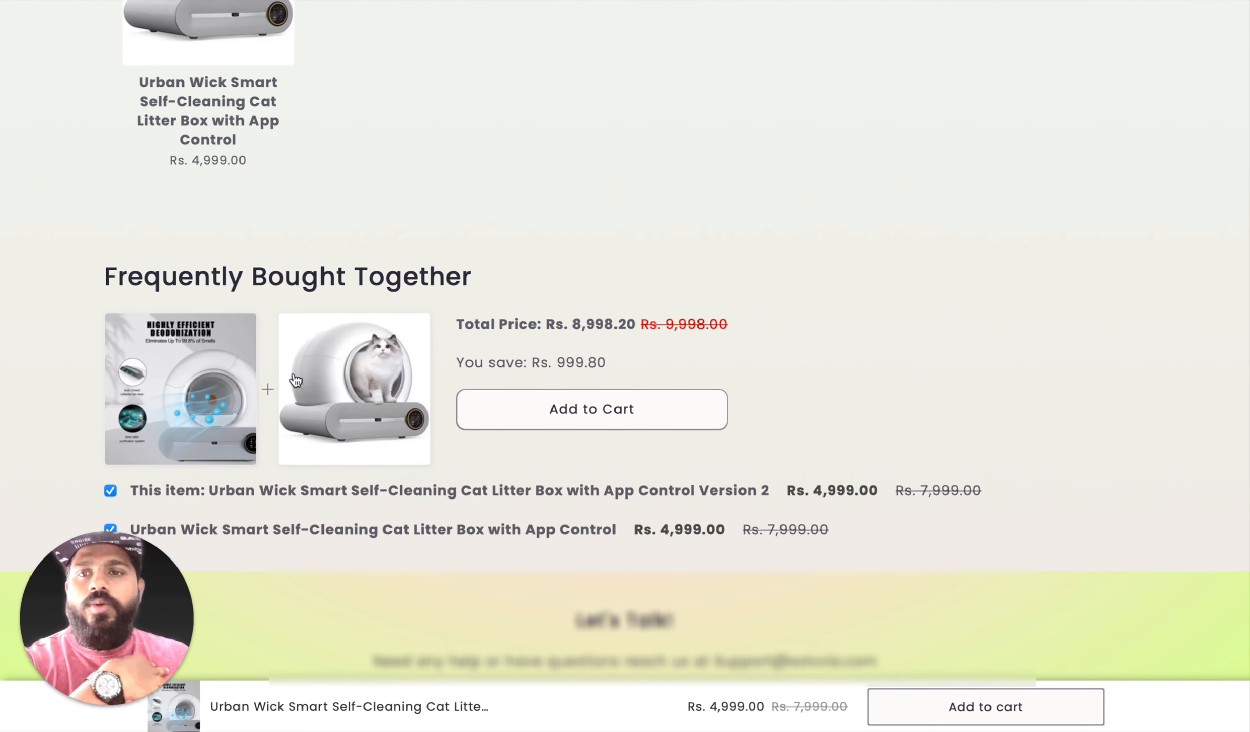
scroll(318, 510, "down", 1)
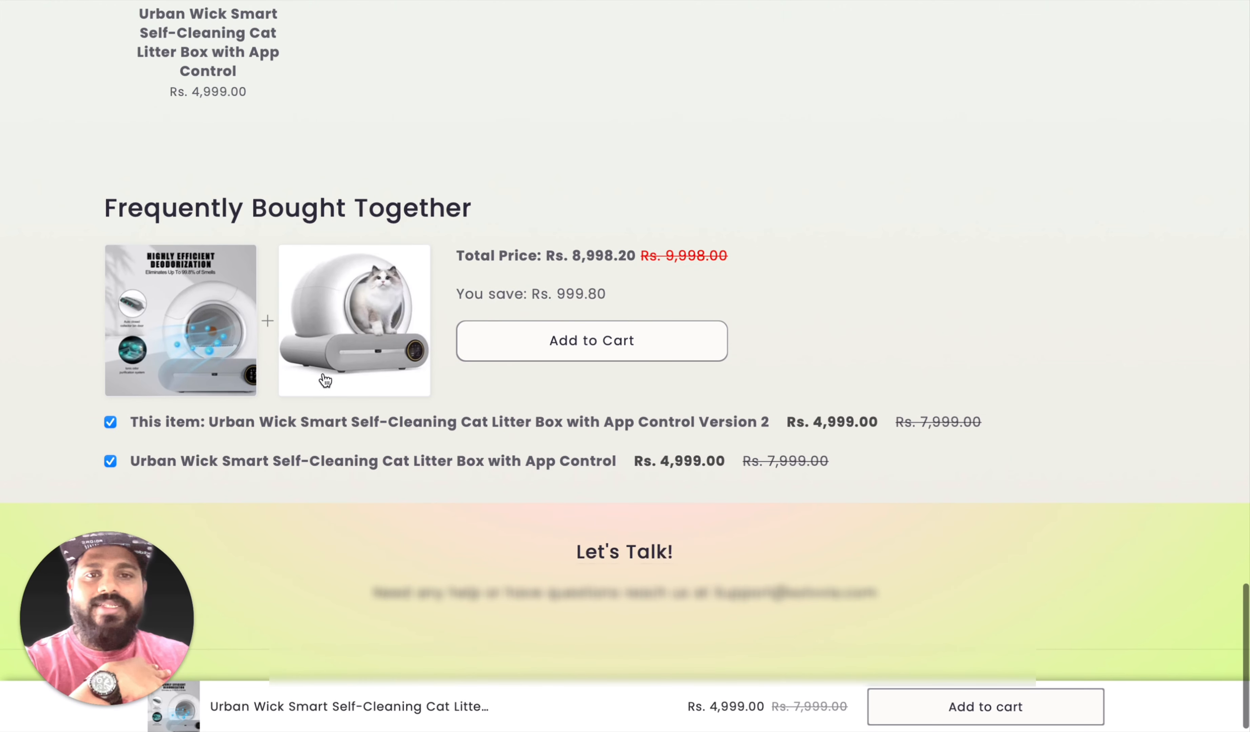
scroll(792, 505, "up", 20)
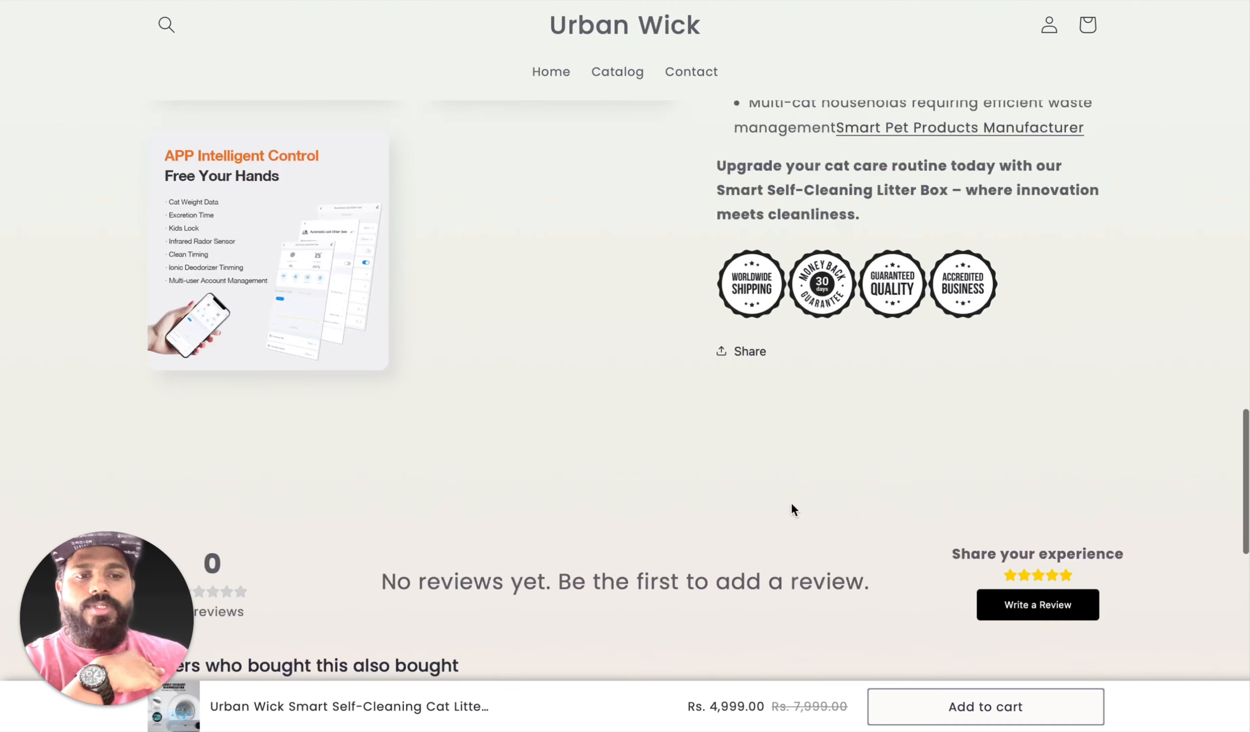
scroll(740, 517, "down", 1)
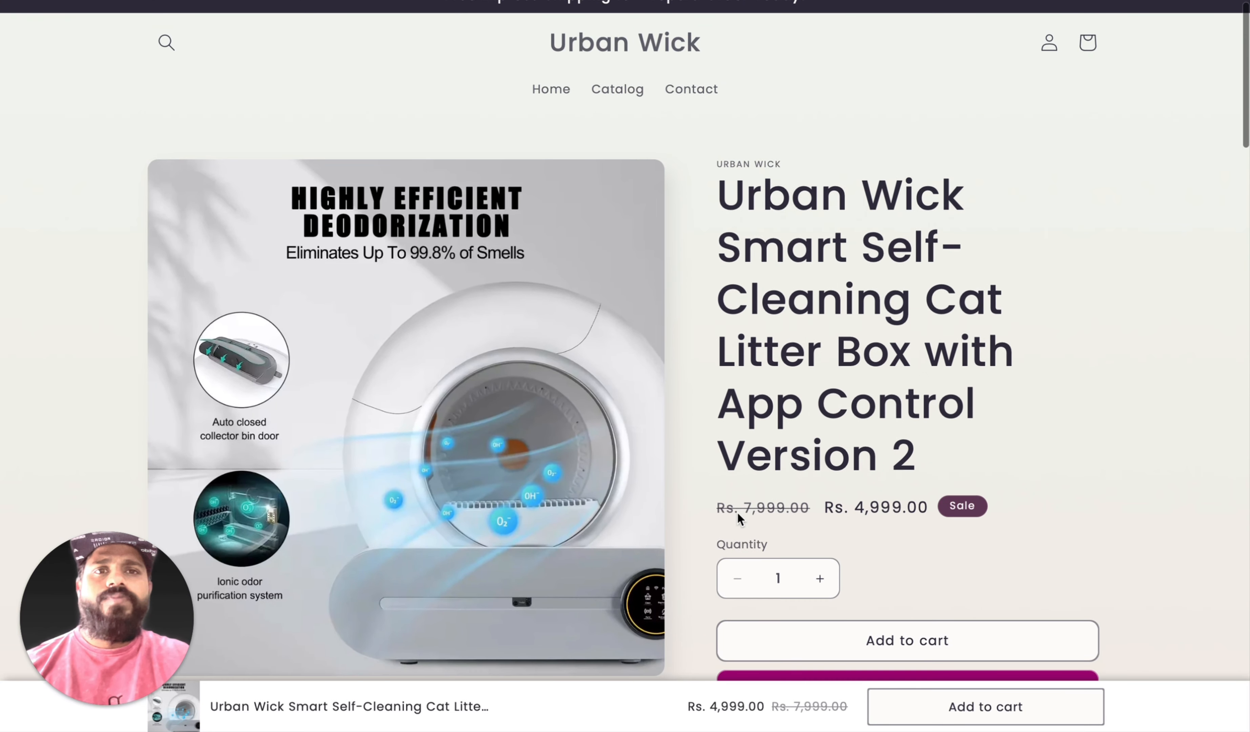
scroll(738, 513, "down", 3)
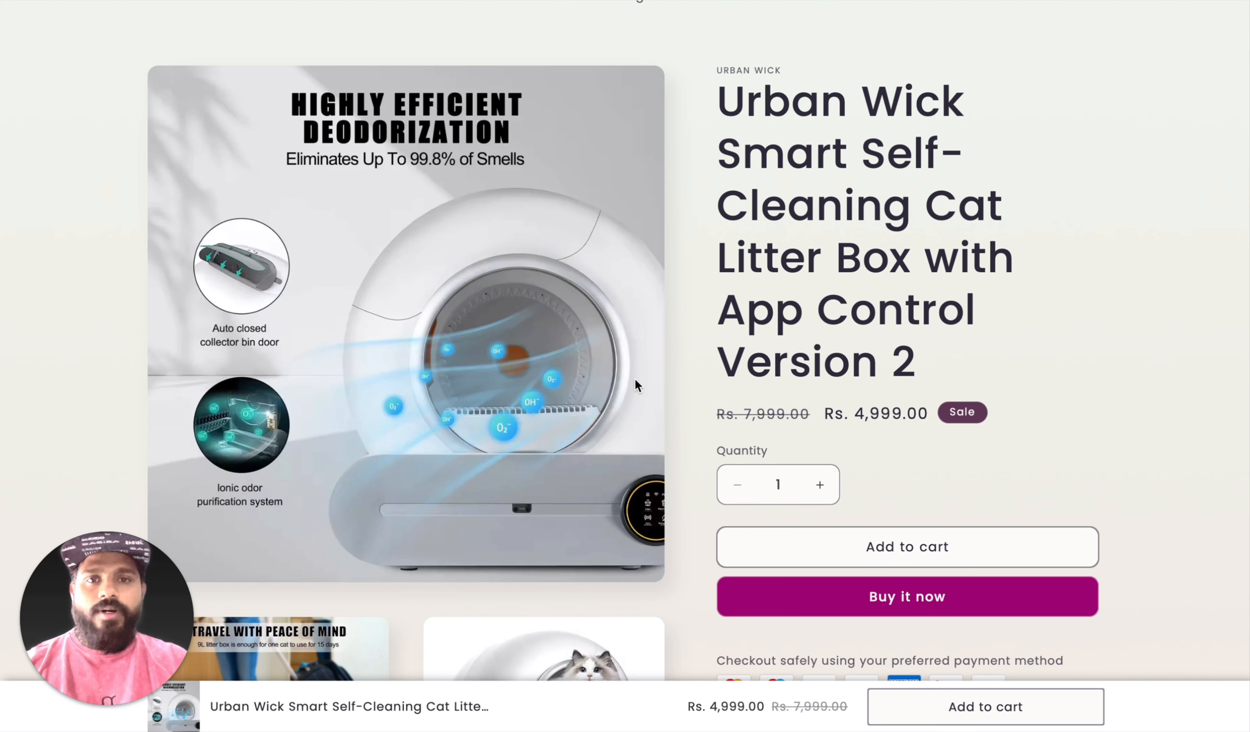
mouse_move(634, 1)
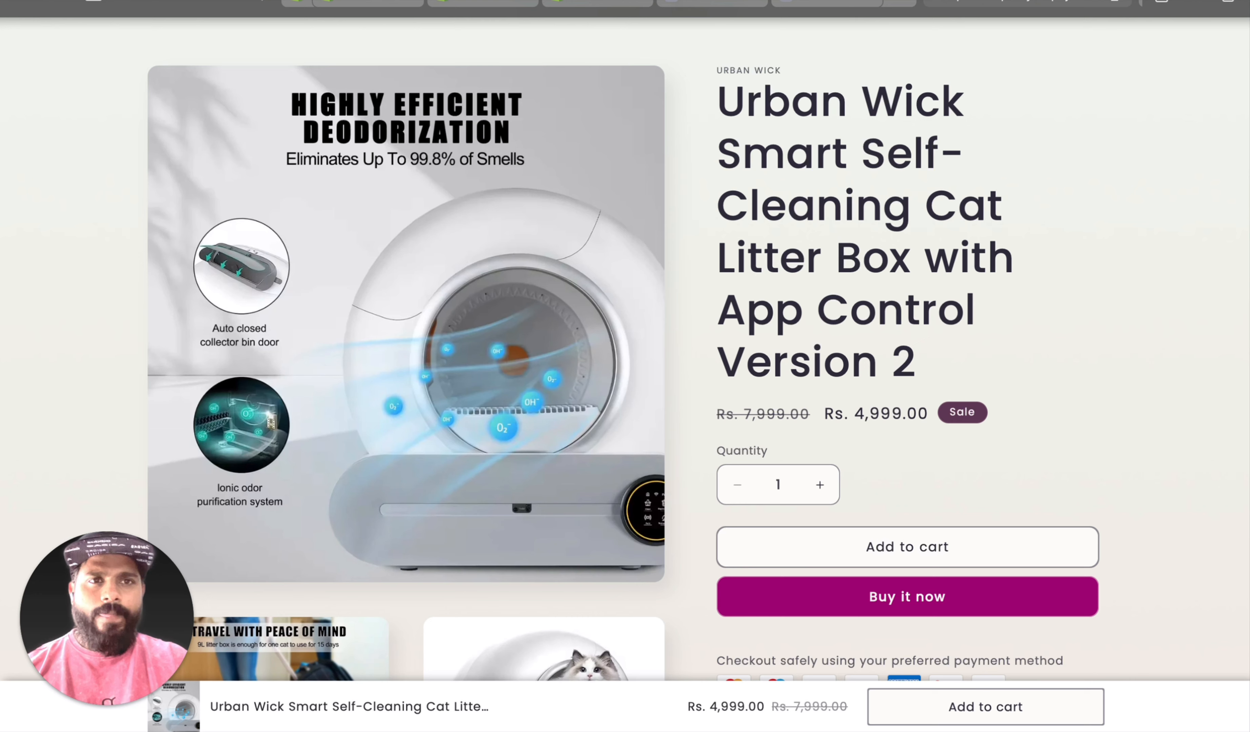